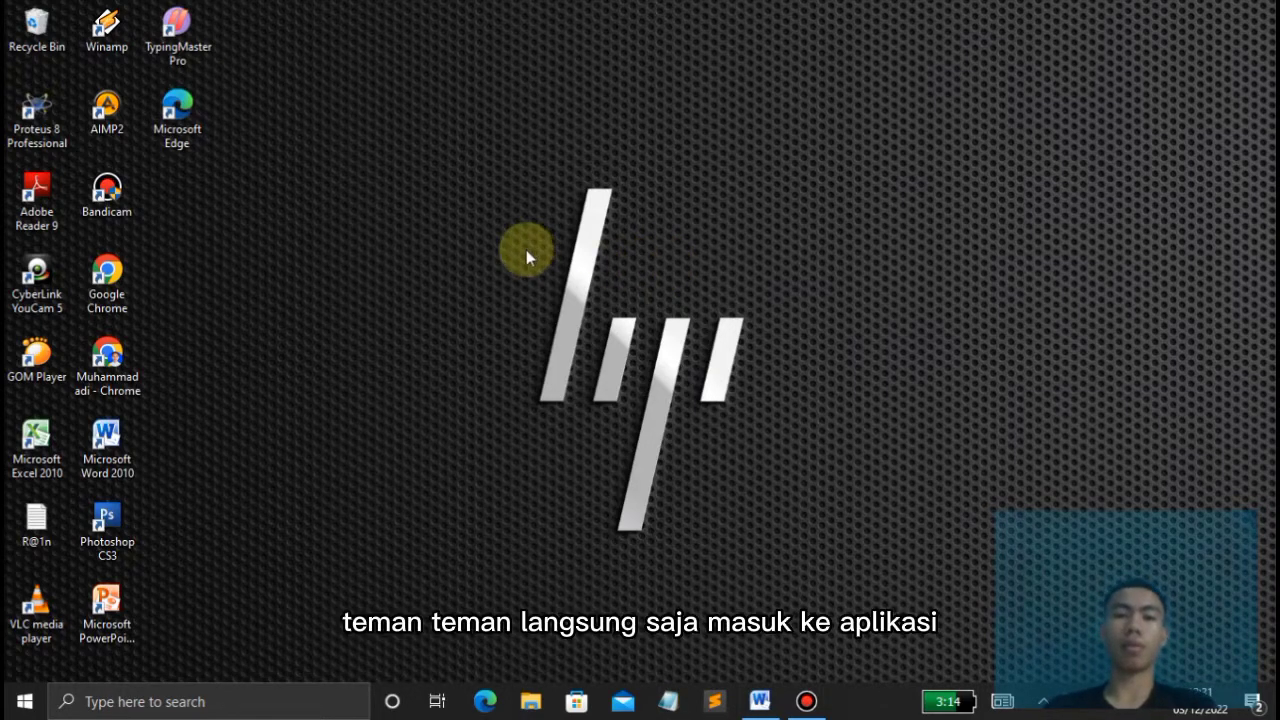
- Open Proteus 8 Professional and start a new project named percobaan1.pdsprj, replacing the existing project of that name
{"action": "double_click", "coordinate": [43, 117]}
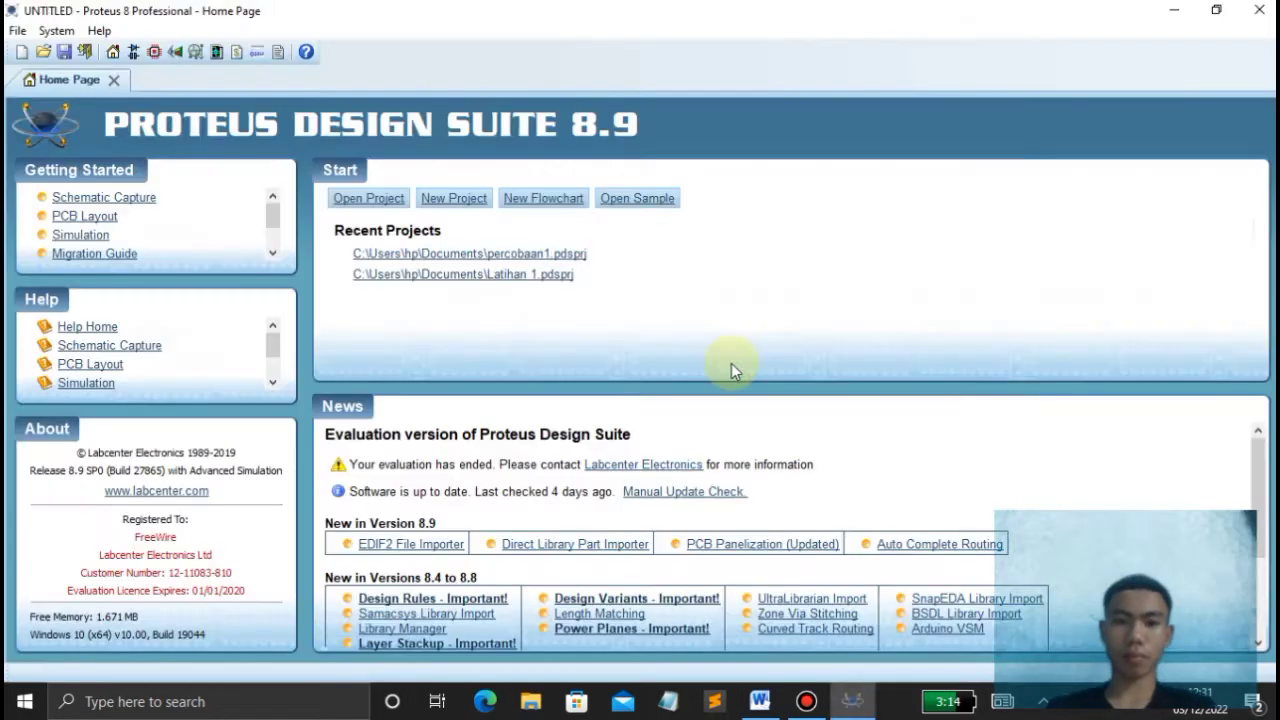
{"action": "left_click", "coordinate": [440, 203]}
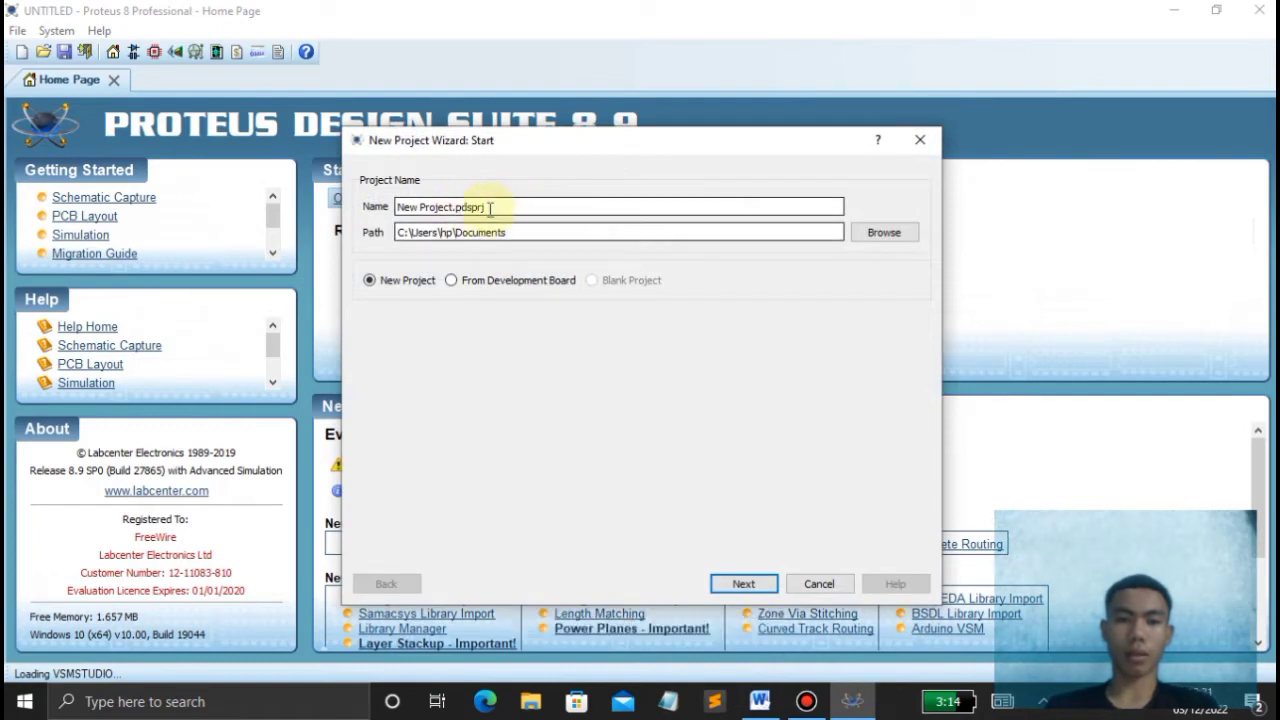
{"action": "left_click_drag", "start_coordinate": [492, 208], "coordinate": [397, 214]}
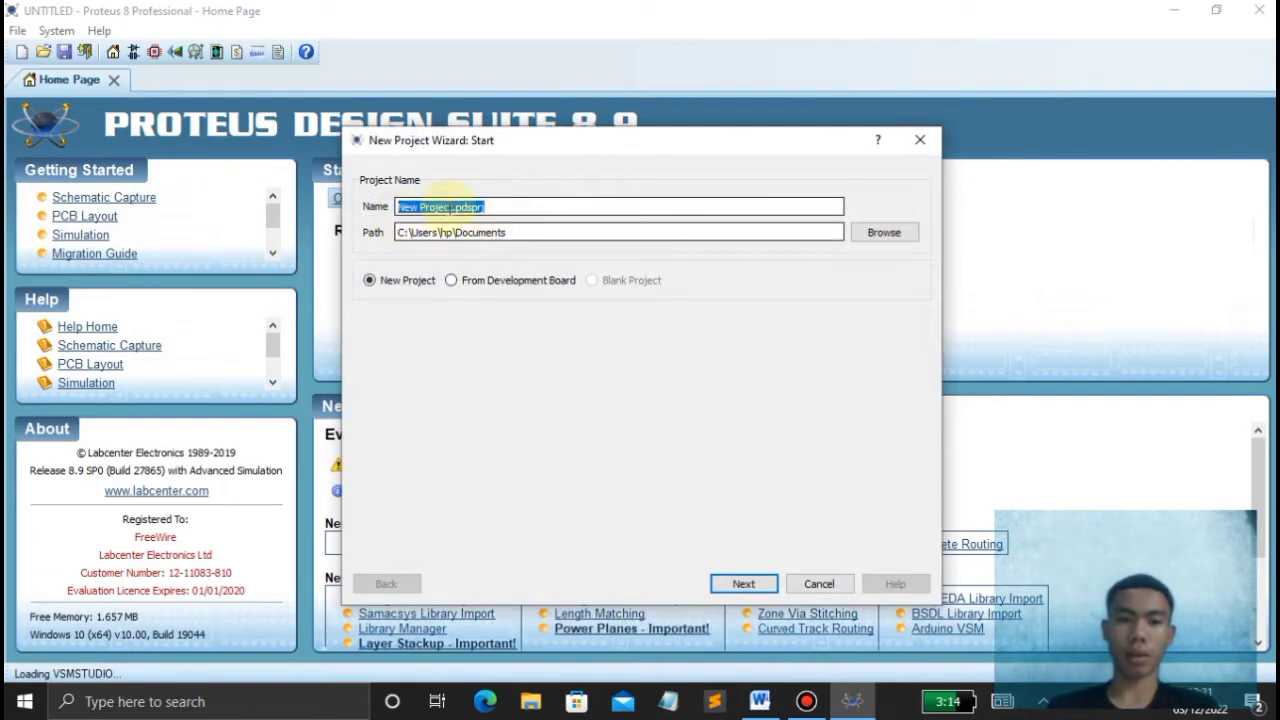
{"action": "left_click", "coordinate": [453, 207]}
{"action": "key", "text": "BackSpace"}
{"action": "key", "text": "BackSpace"}
{"action": "key", "text": "BackSpace"}
{"action": "key", "text": "BackSpace"}
{"action": "key", "text": "BackSpace"}
{"action": "key", "text": "BackSpace"}
{"action": "key", "text": "BackSpace"}
{"action": "key", "text": "BackSpace"}
{"action": "key", "text": "BackSpace"}
{"action": "key", "text": "BackSpace"}
{"action": "key", "text": "BackSpace"}
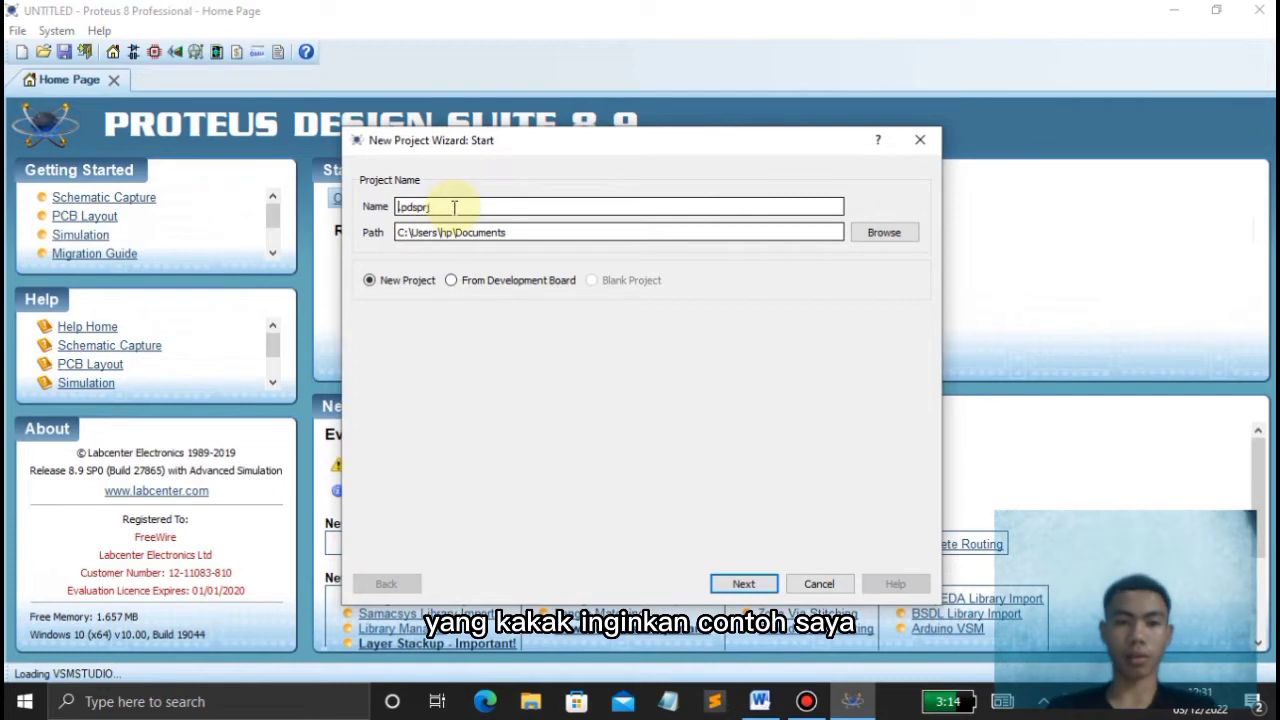
{"action": "type", "text": "percobaan"}
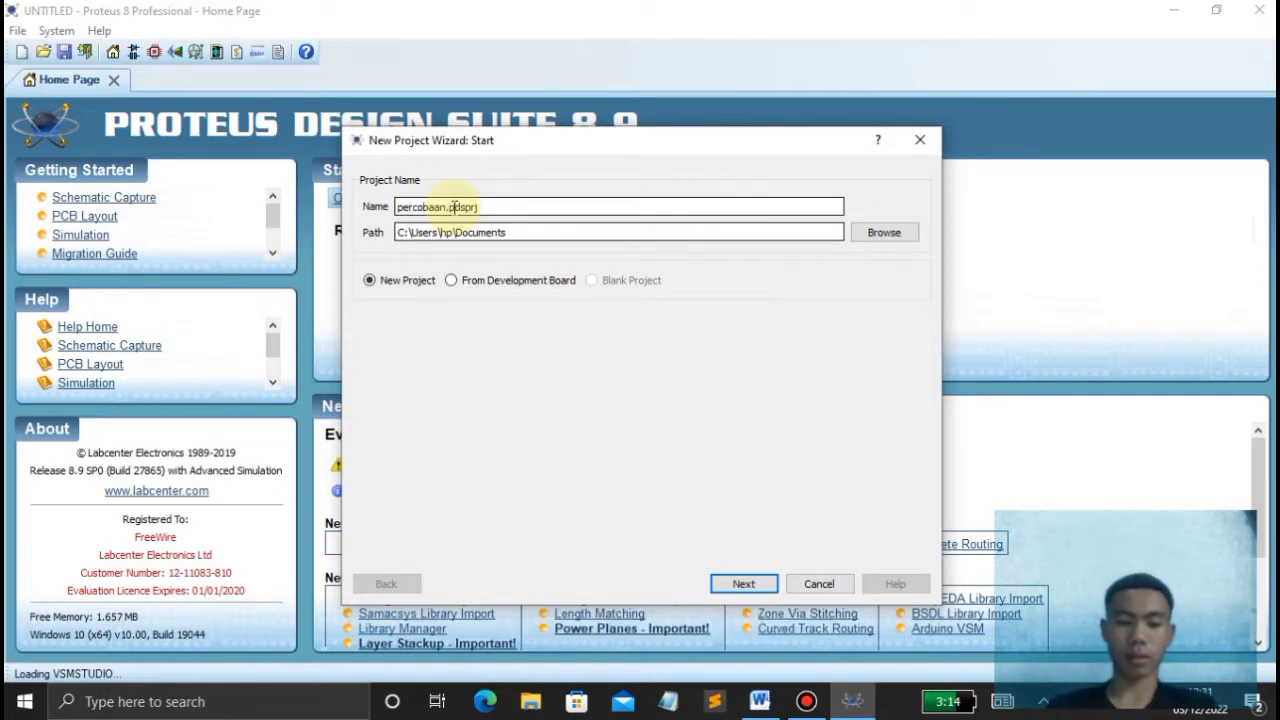
{"action": "type", "text": "1"}
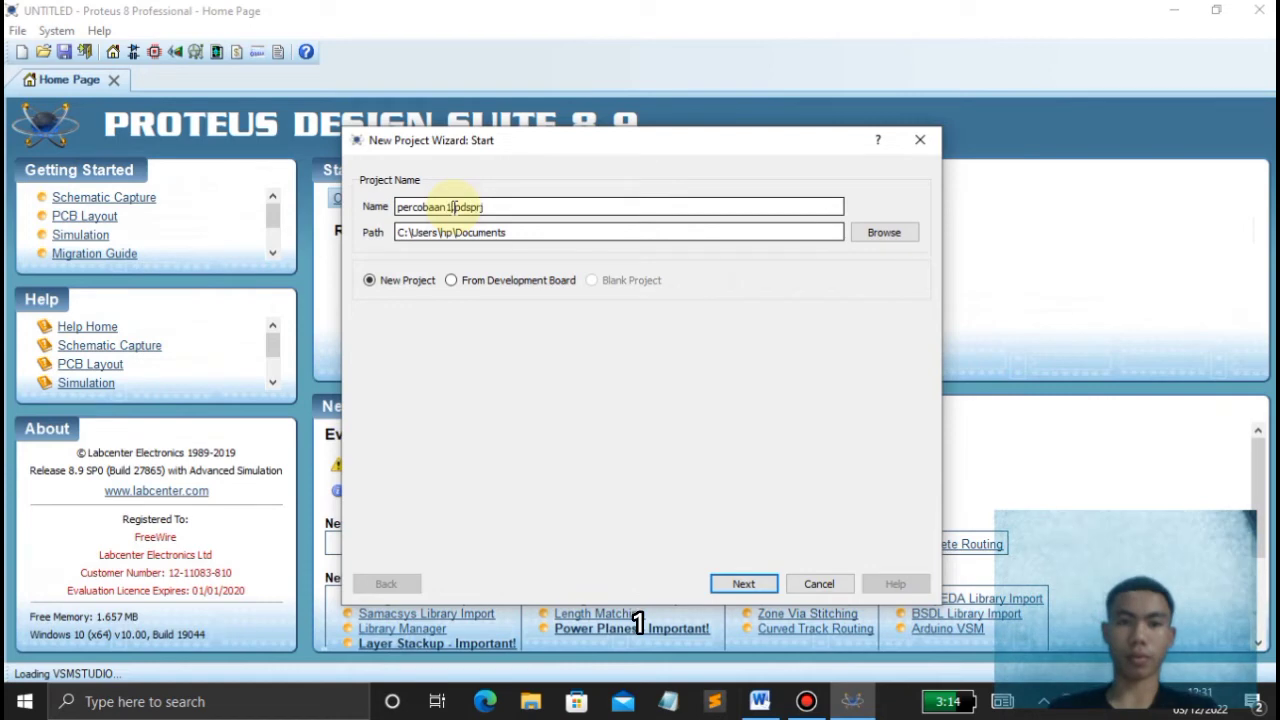
{"action": "left_click", "coordinate": [745, 580]}
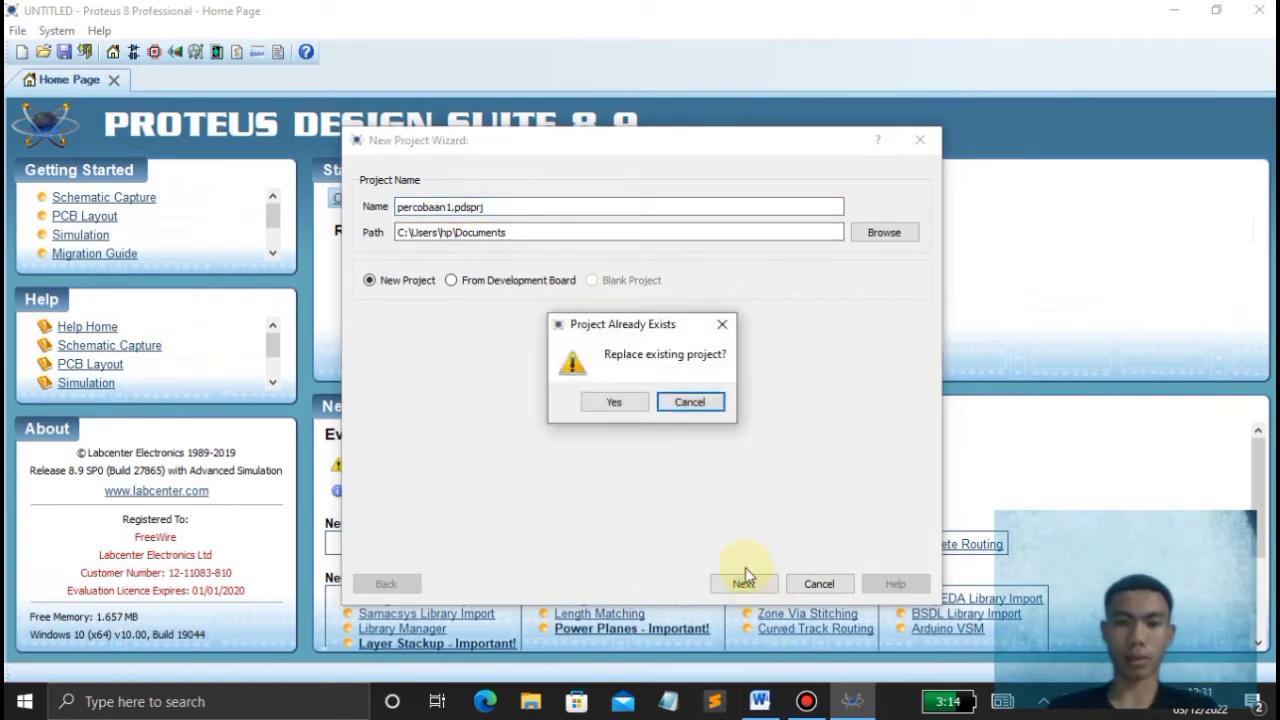
{"action": "left_click", "coordinate": [622, 400]}
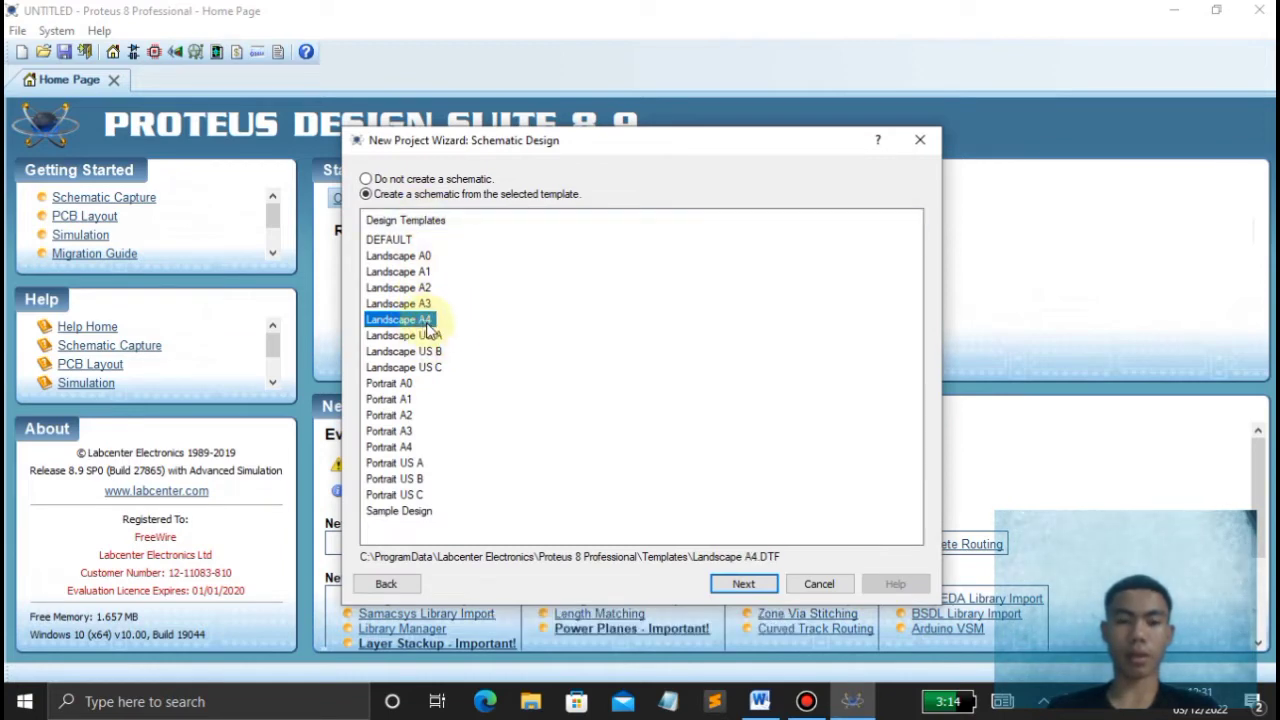
- Create the project with a Landscape A4 schematic, without a PCB layout or firmware project
{"action": "left_click", "coordinate": [753, 591]}
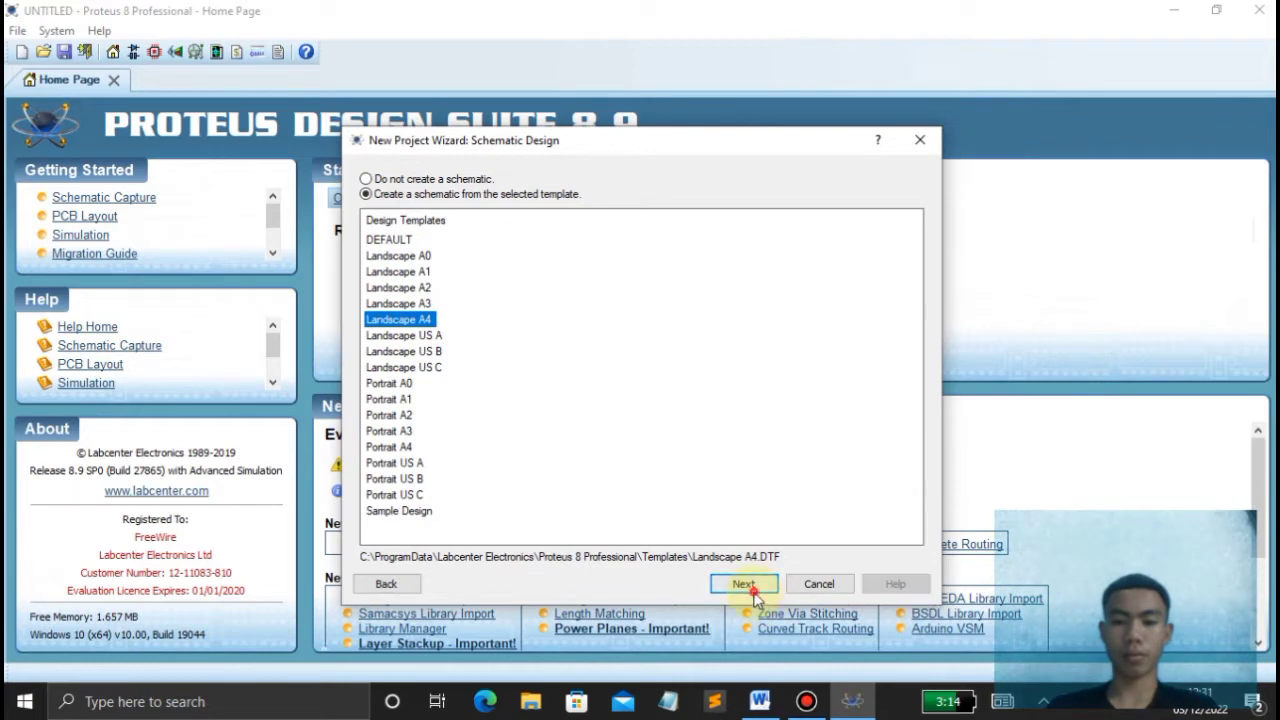
{"action": "left_click", "coordinate": [758, 588]}
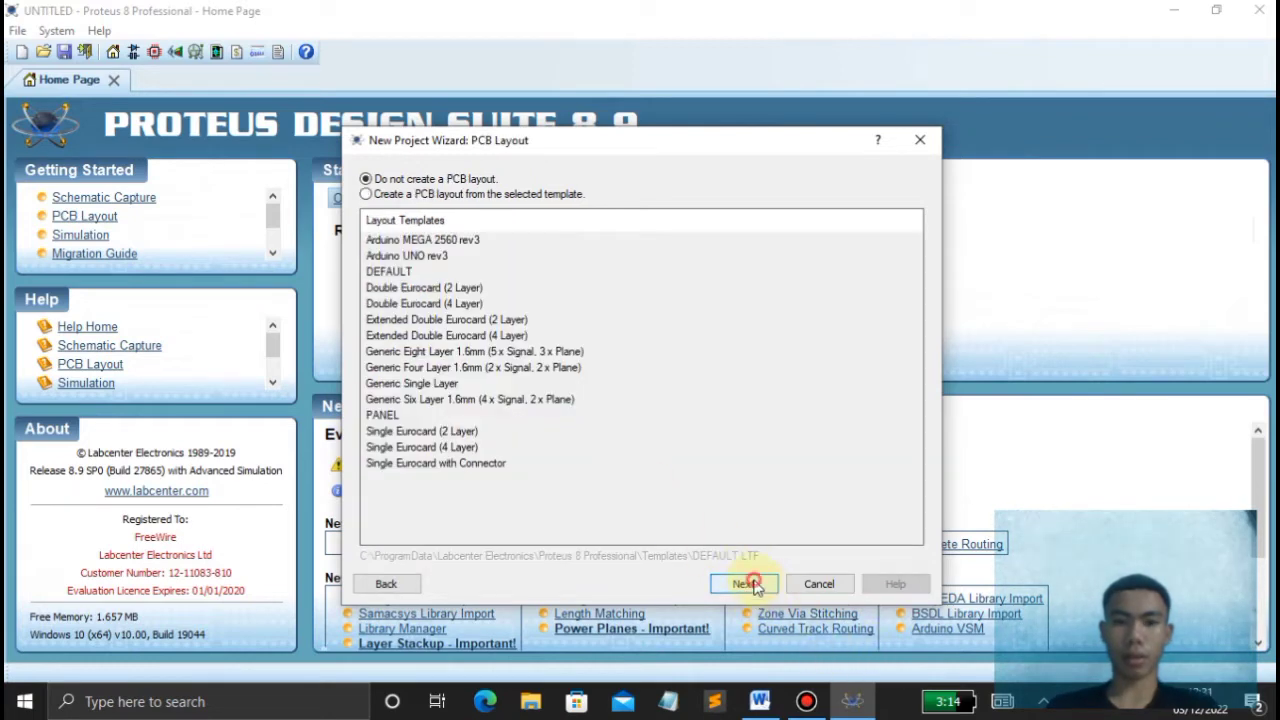
{"action": "left_click", "coordinate": [752, 586]}
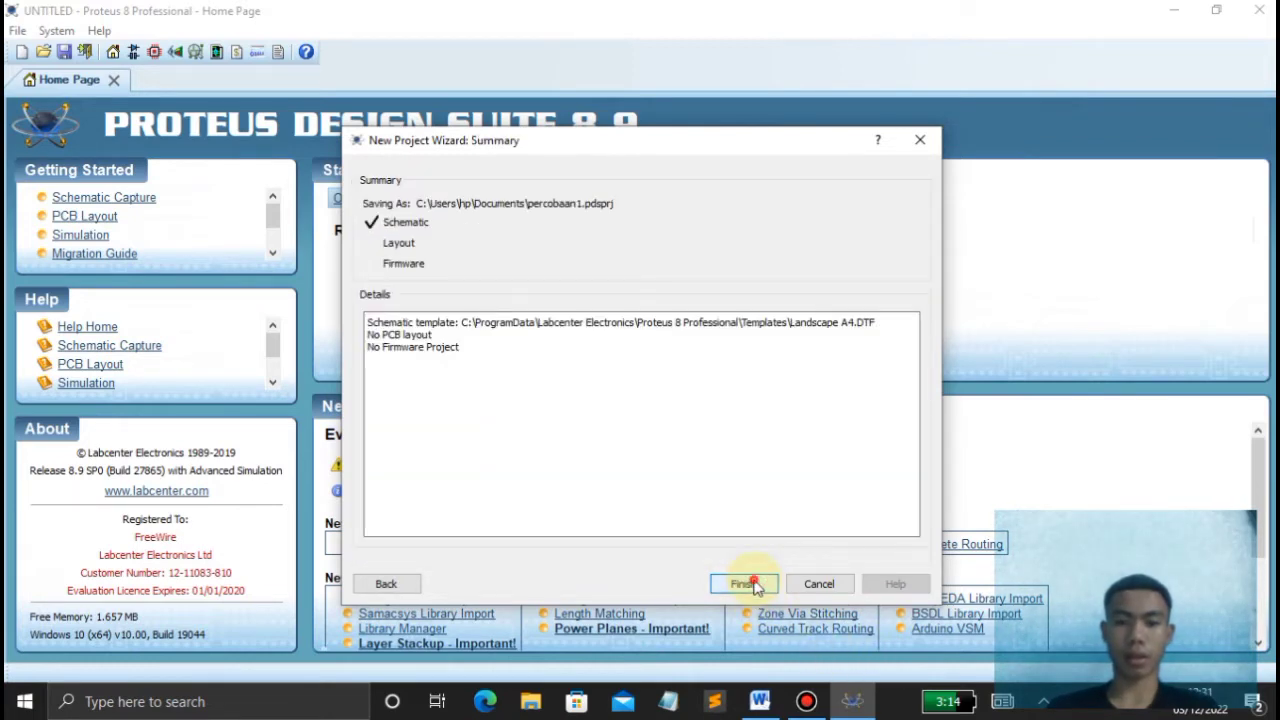
{"action": "left_click", "coordinate": [744, 584]}
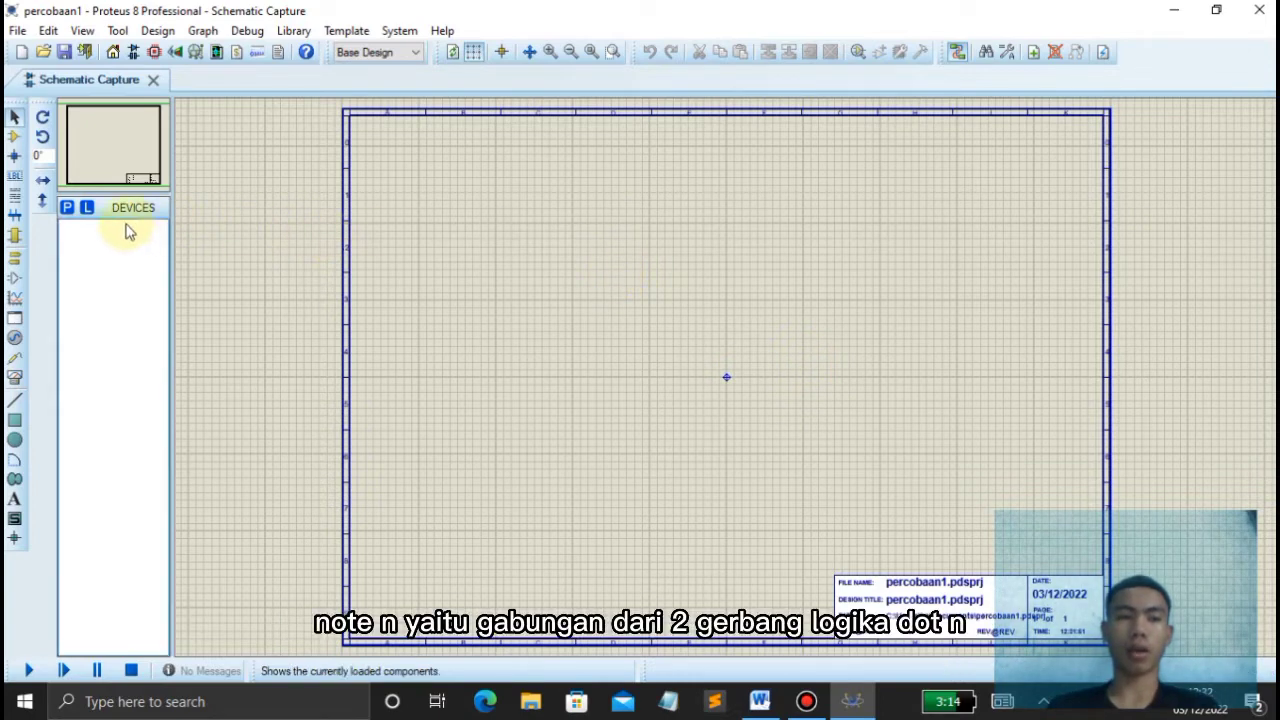
- Find the simple 2-input NAND gate in the device library and add it to the project's device list
{"action": "left_click", "coordinate": [69, 210]}
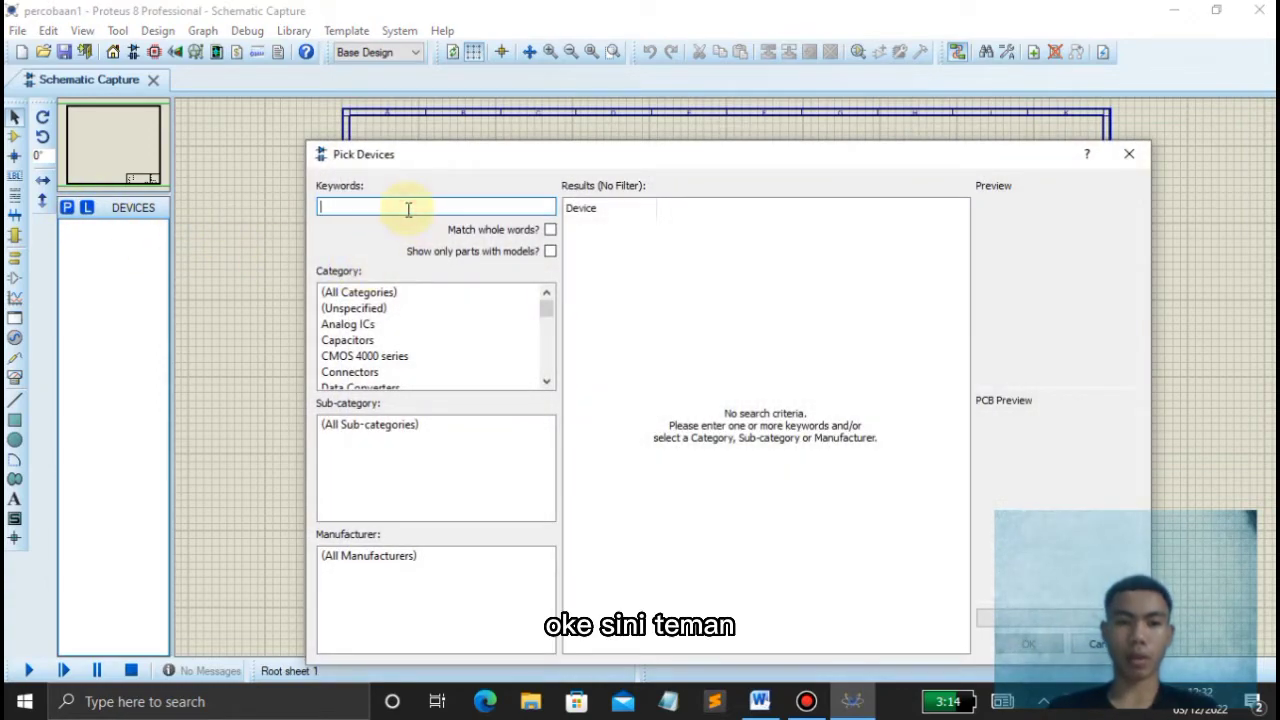
{"action": "type", "text": "NAND"}
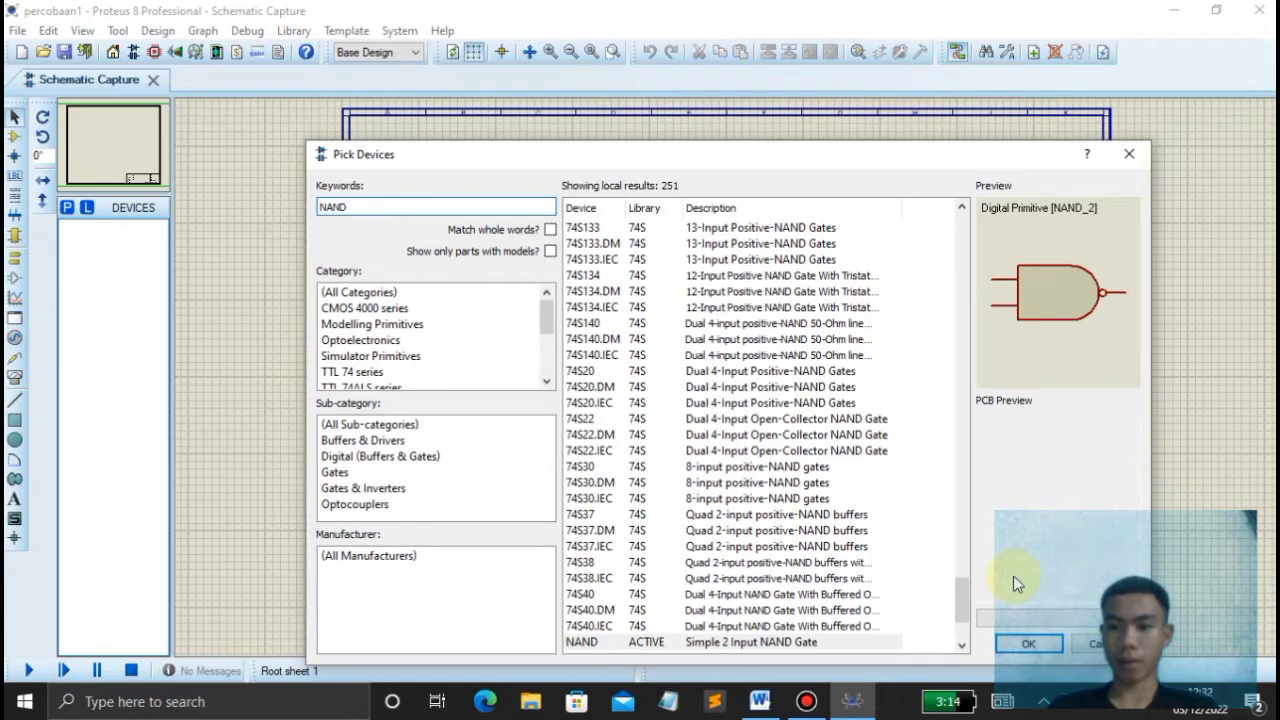
{"action": "left_click", "coordinate": [1018, 644]}
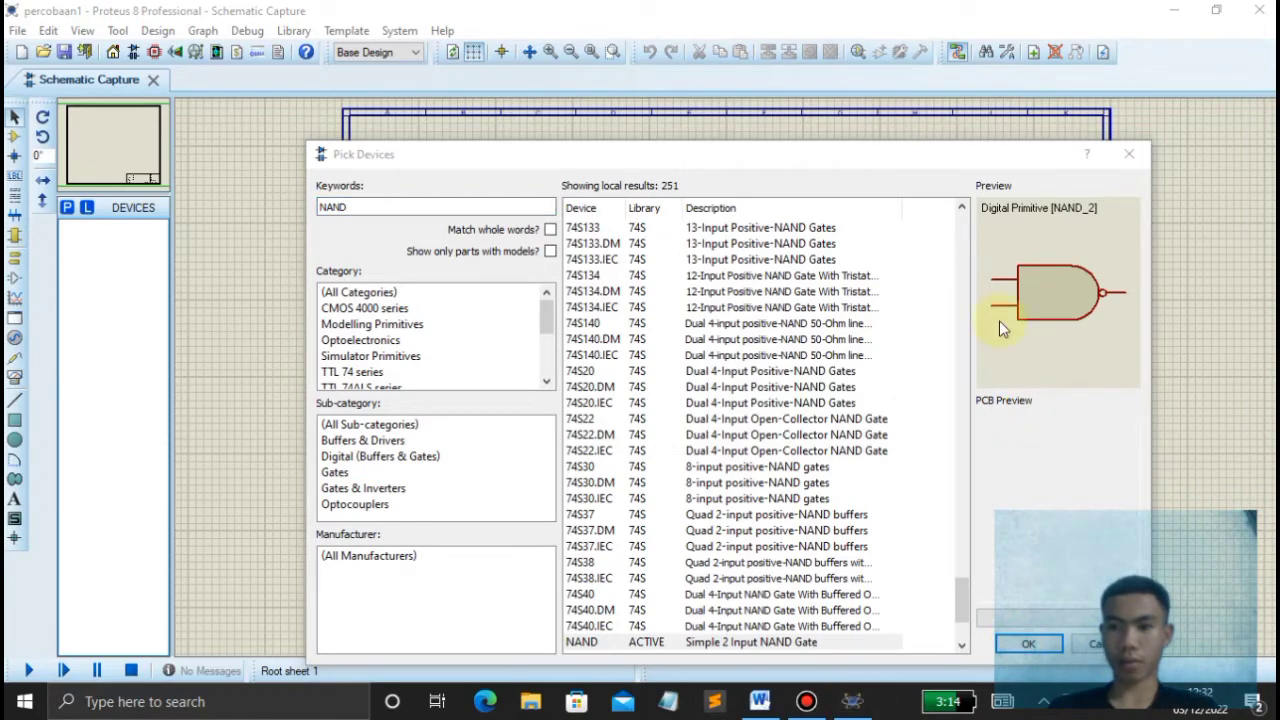
{"action": "left_click_drag", "start_coordinate": [952, 172], "coordinate": [845, 110]}
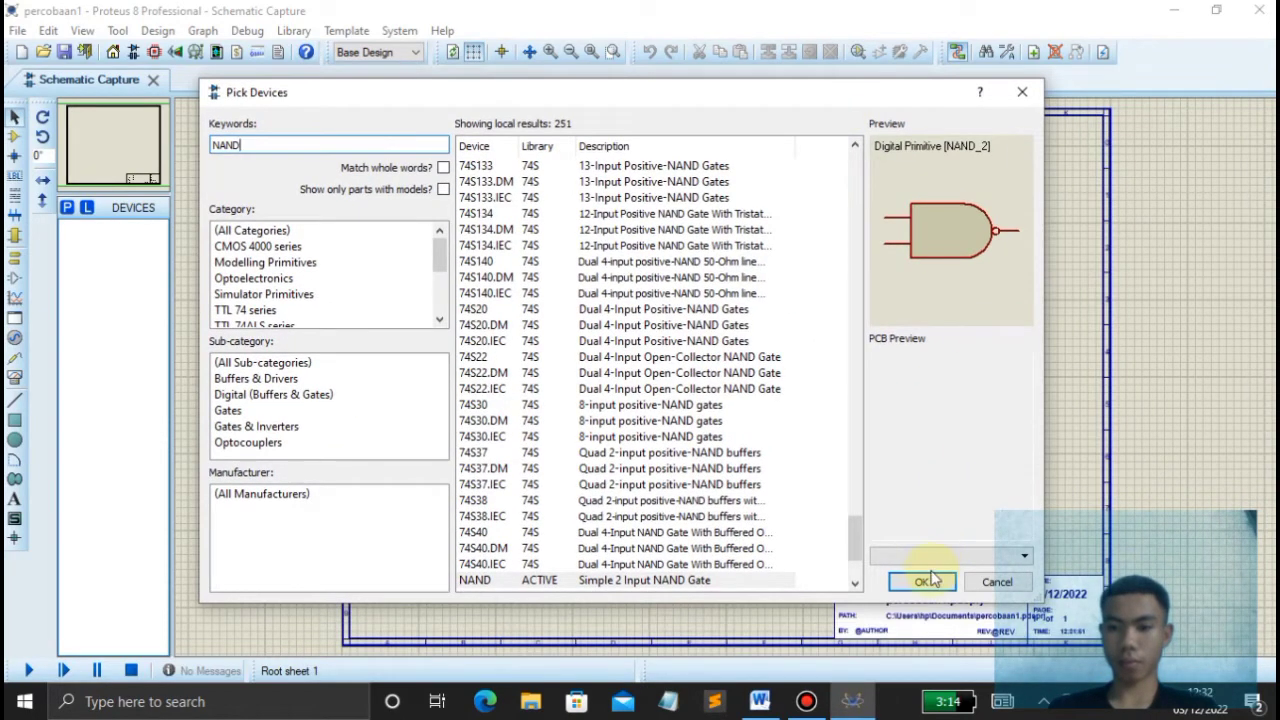
{"action": "left_click", "coordinate": [922, 582]}
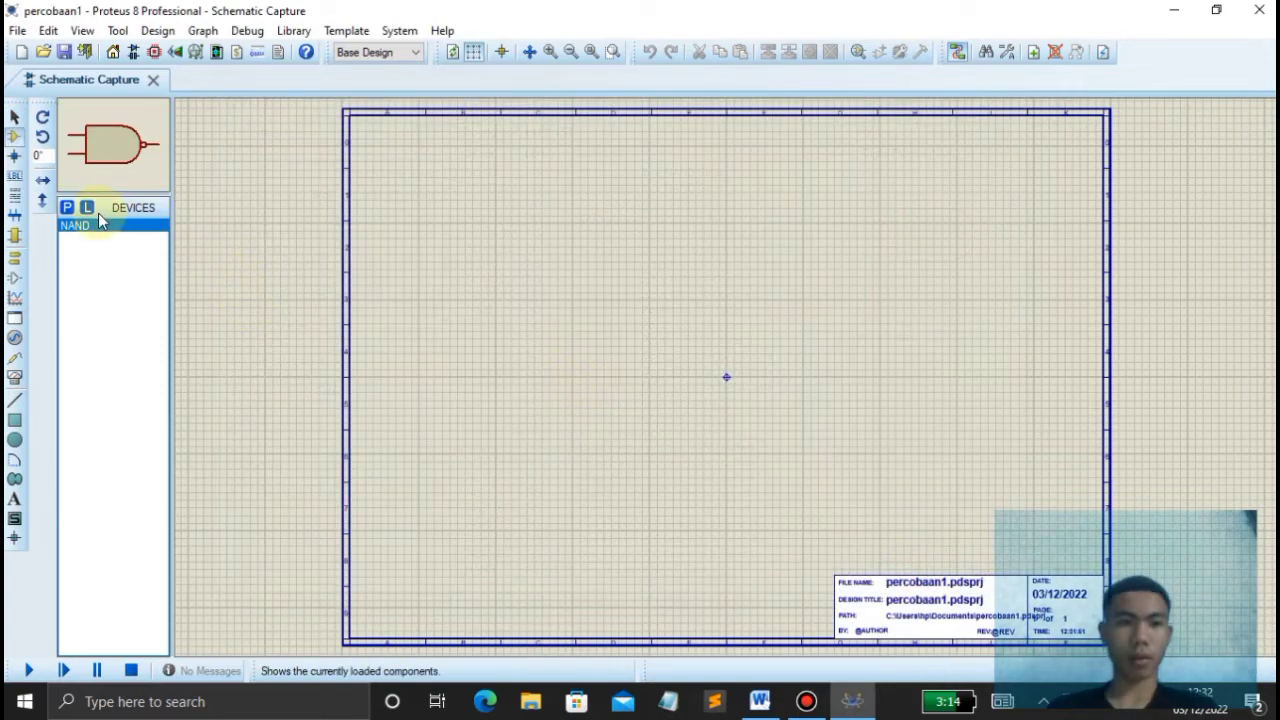
- Search the device library for logicprobe and add the standard-size LOGICPROBE to the device list
{"action": "left_click", "coordinate": [67, 209]}
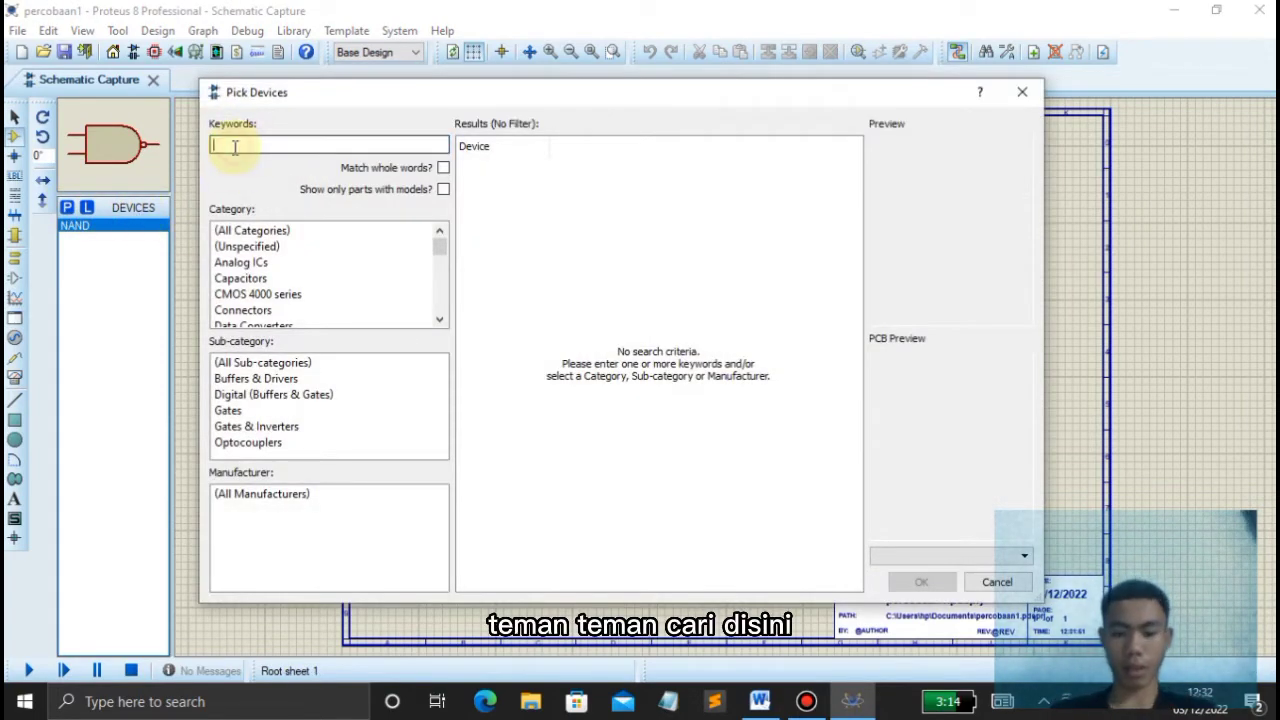
{"action": "type", "text": "logic"}
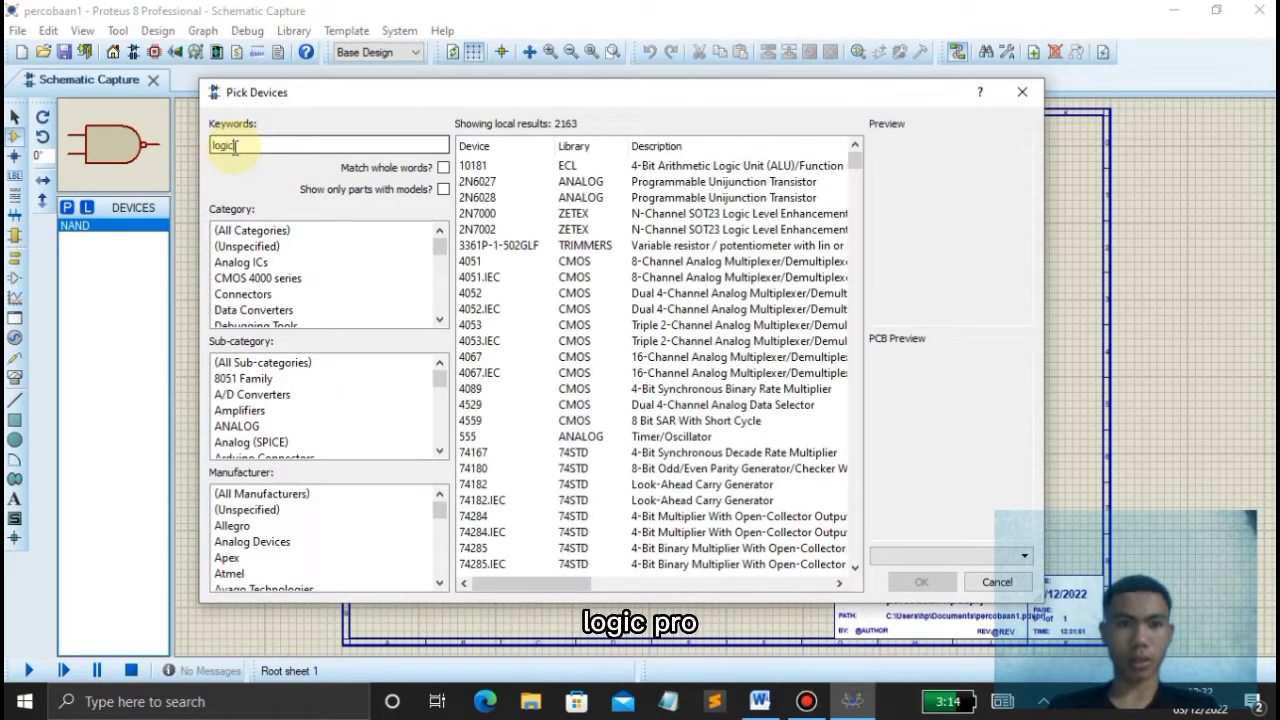
{"action": "type", "text": "probe"}
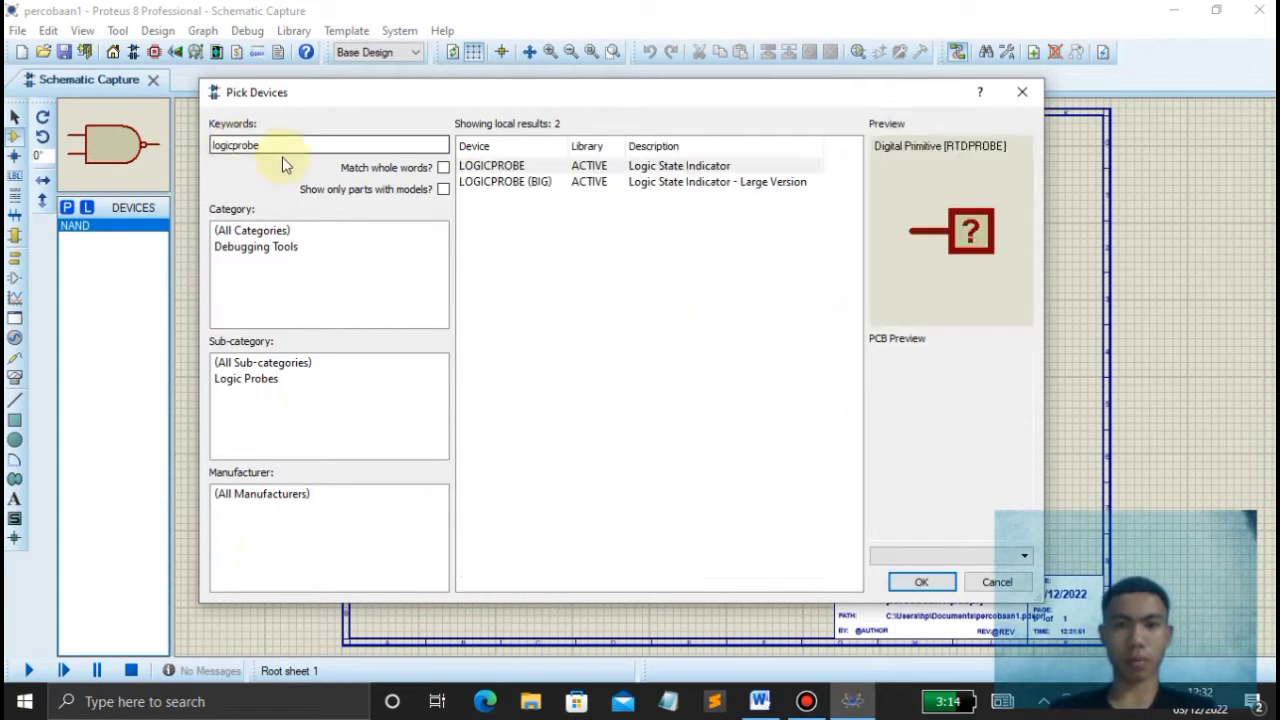
{"action": "left_click", "coordinate": [586, 165]}
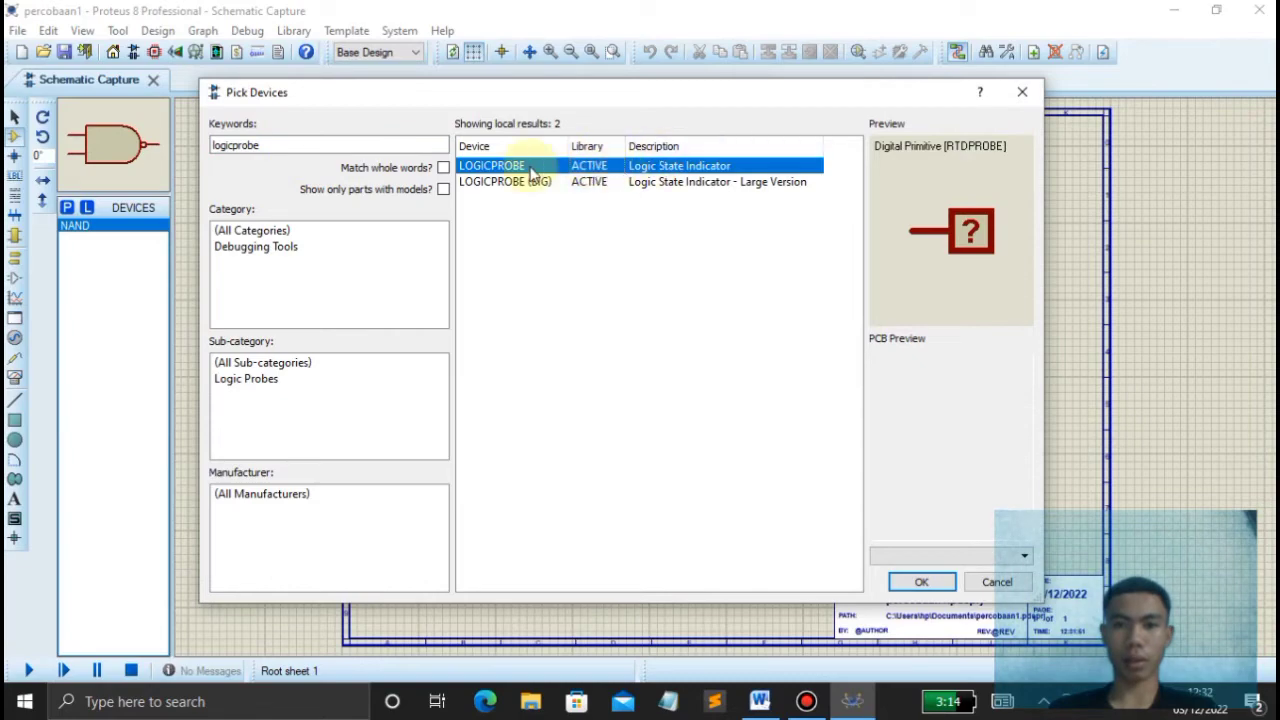
{"action": "left_click", "coordinate": [921, 583]}
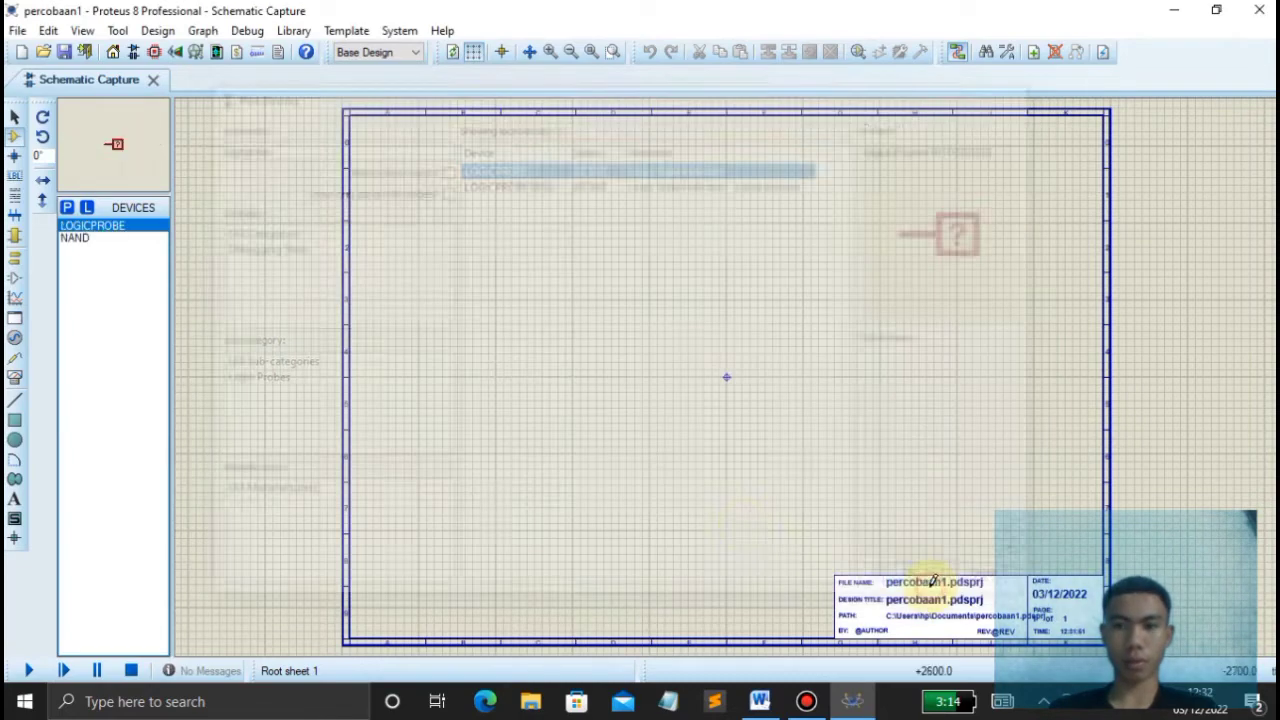
- Search the device library for logicstate and add LOGICSTATE to the device list
{"action": "left_click", "coordinate": [66, 207]}
{"action": "type", "text": "lo"}
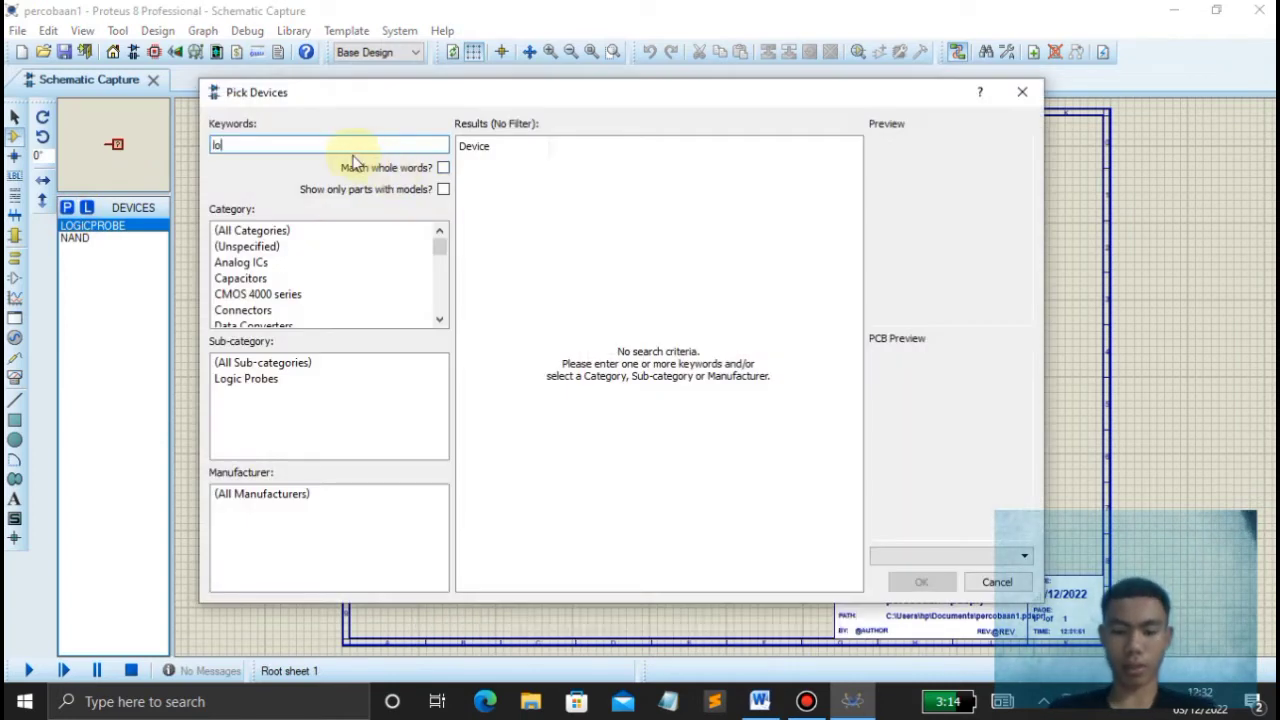
{"action": "type", "text": "gicstate"}
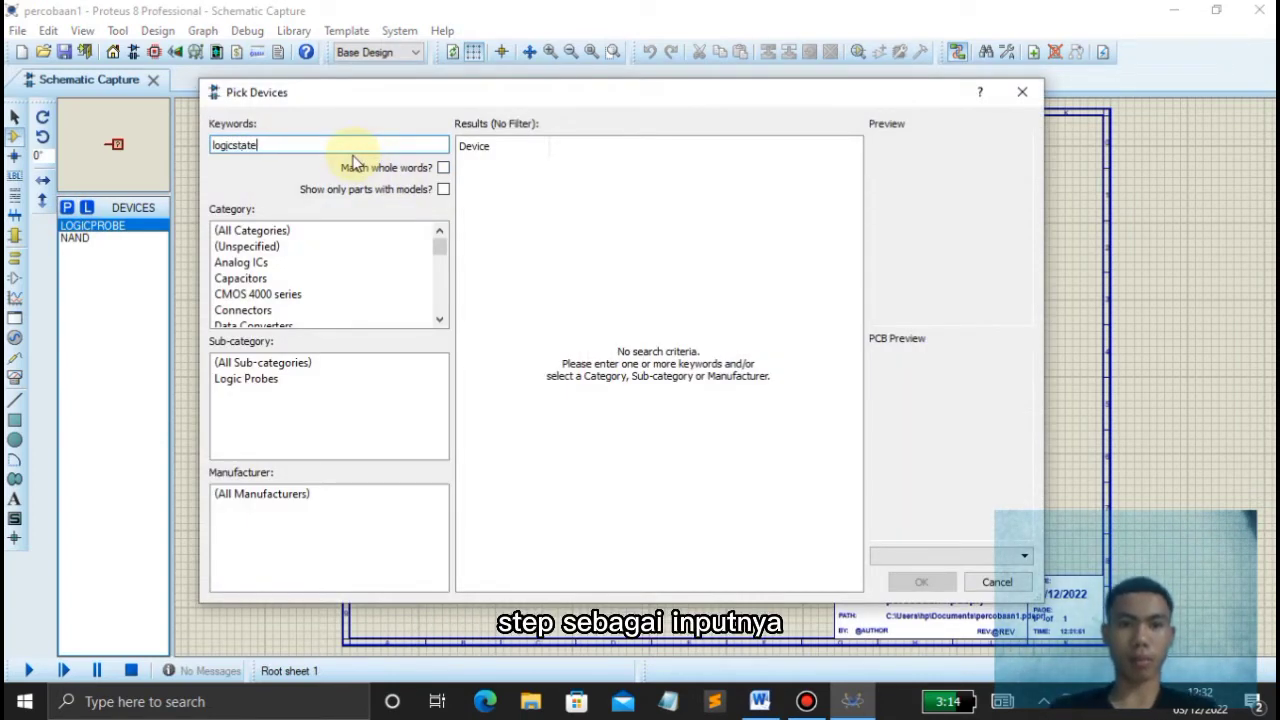
{"action": "left_click", "coordinate": [642, 167]}
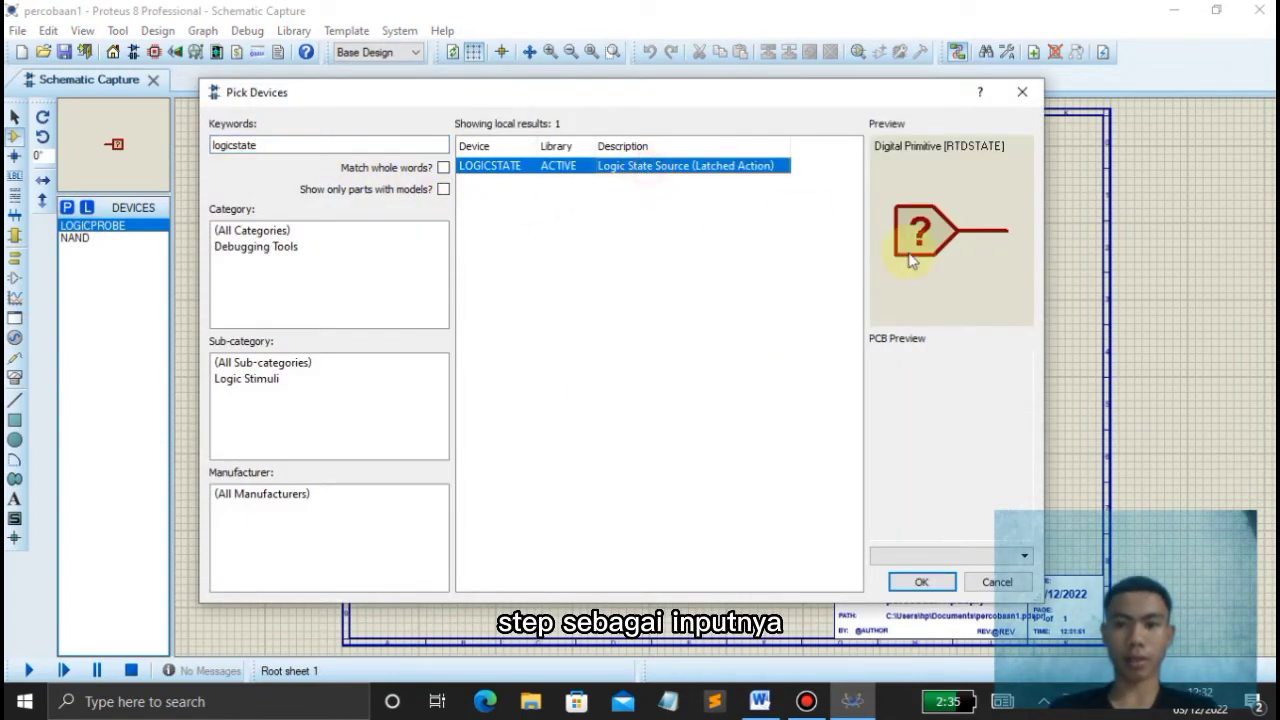
{"action": "left_click", "coordinate": [922, 581]}
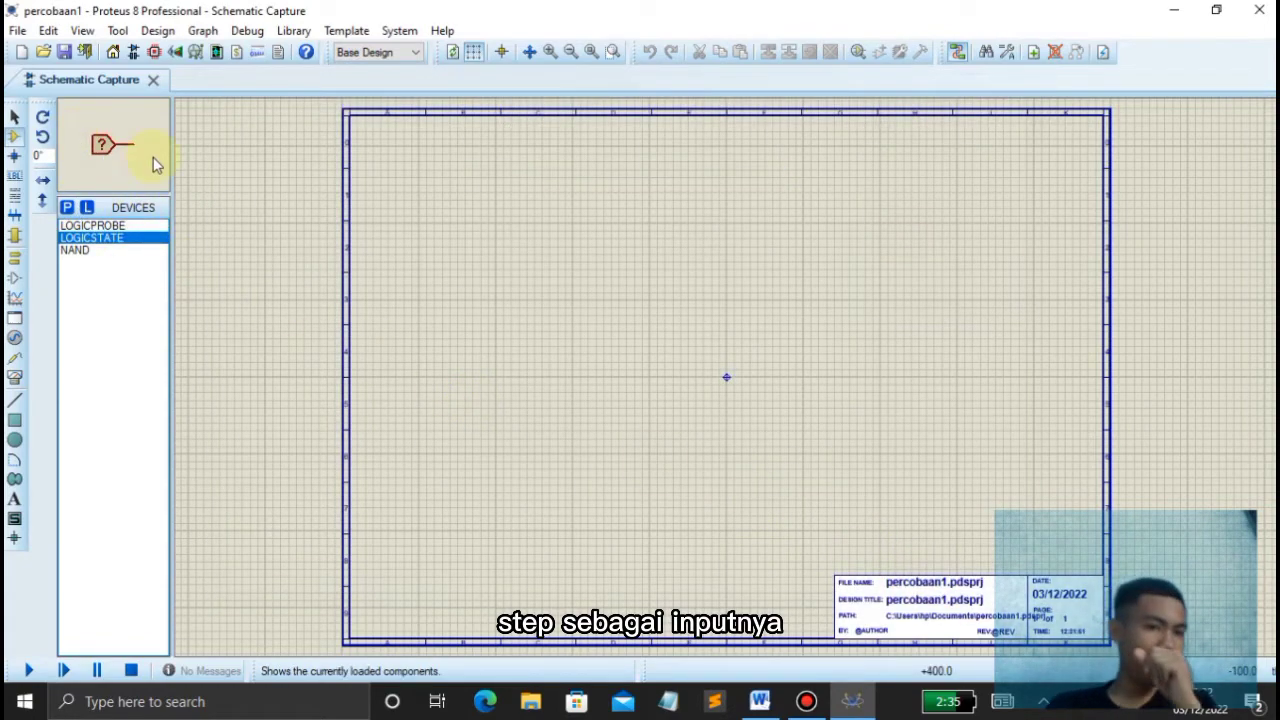
- Place a NAND gate on the schematic sheet, just left of the origin marker
{"action": "left_click", "coordinate": [84, 249]}
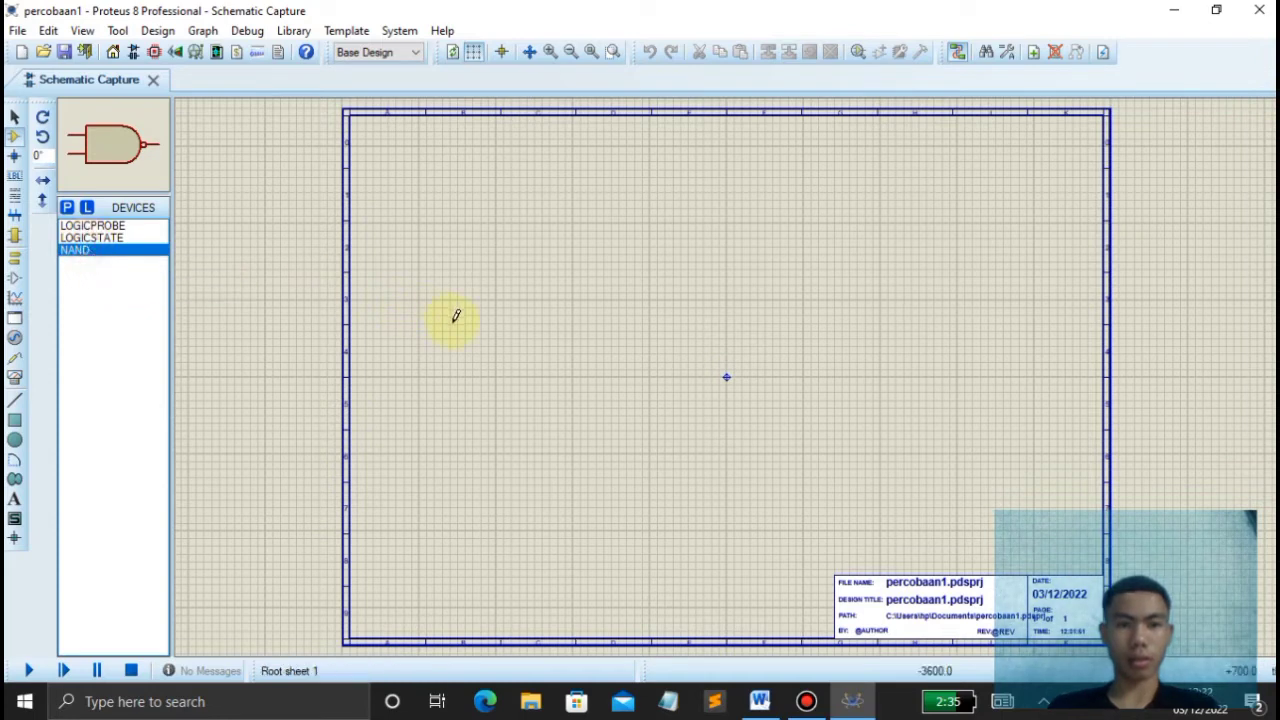
{"action": "left_click", "coordinate": [646, 376]}
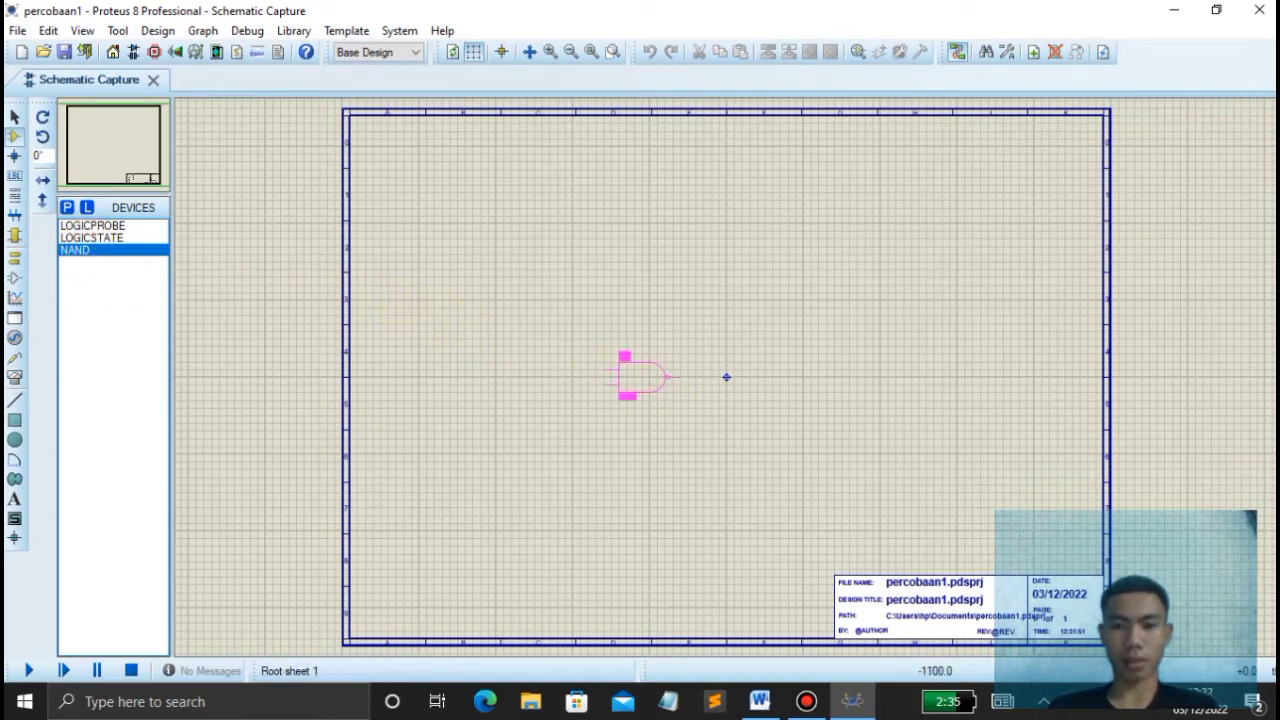
{"action": "left_click", "coordinate": [651, 375]}
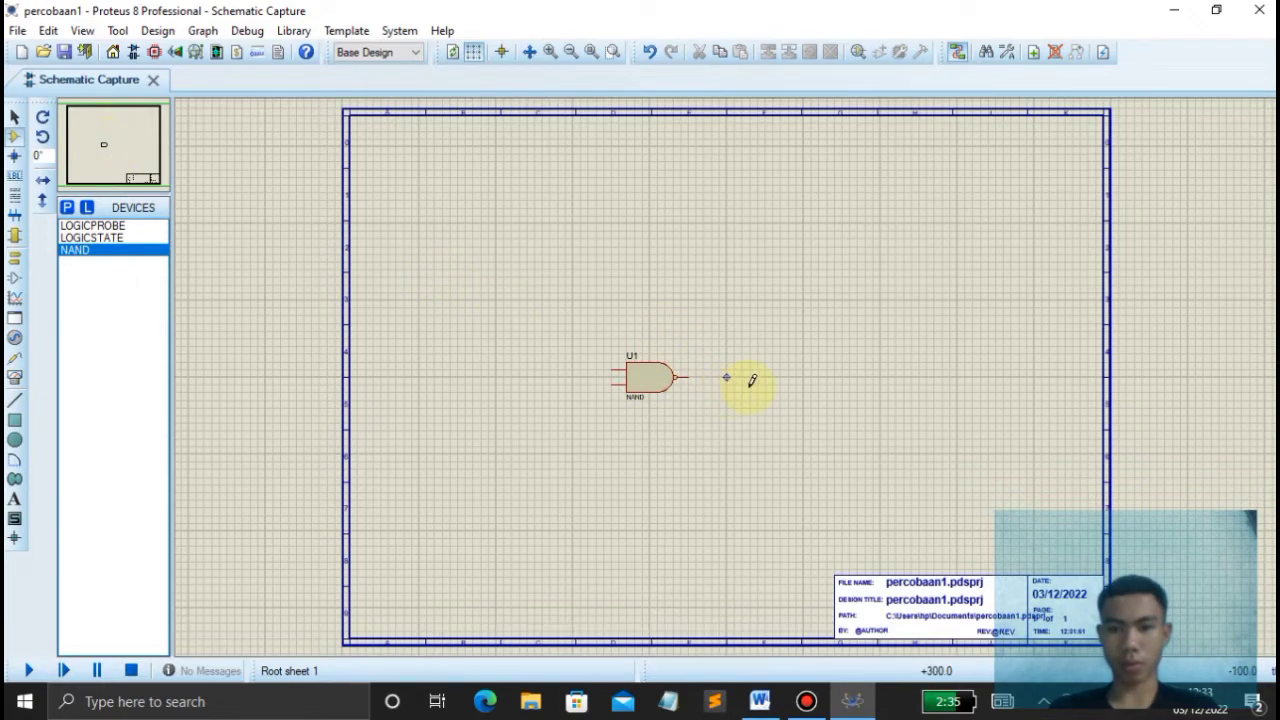
- Place a second NAND gate to the right of the first one, level with it
{"action": "scroll", "coordinate": [752, 380], "scroll_direction": "up", "scroll_amount": 2}
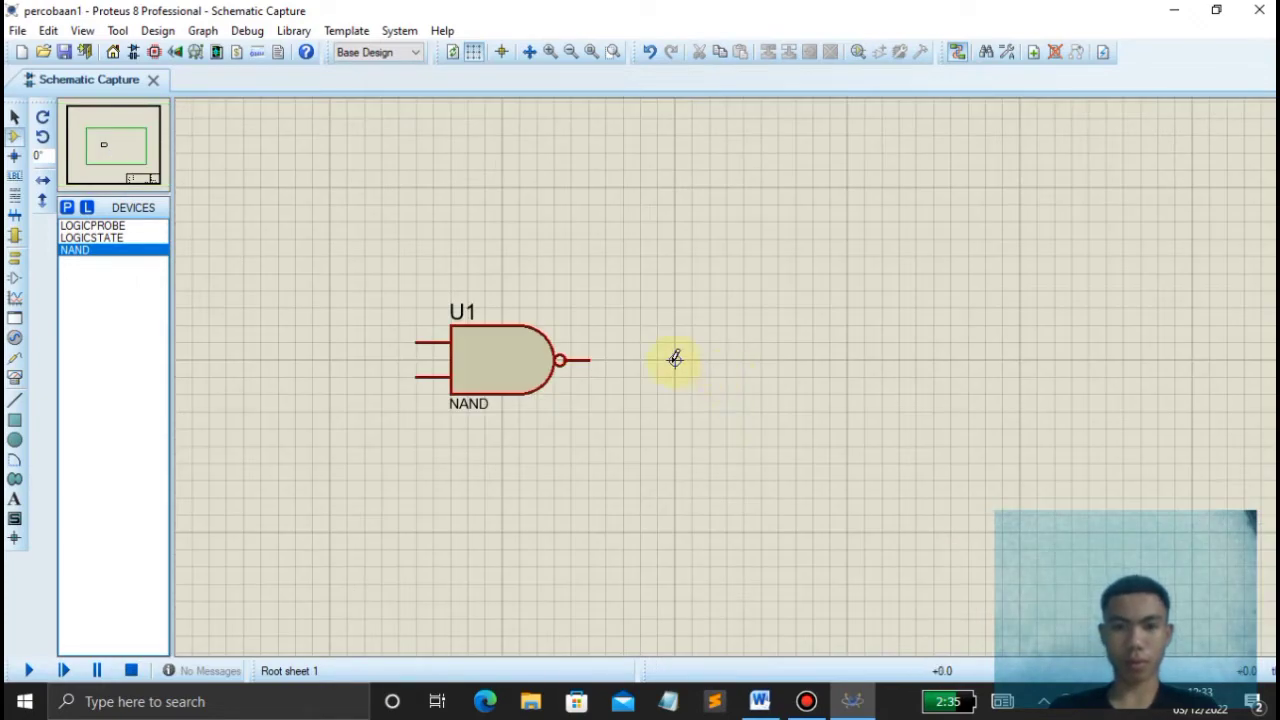
{"action": "scroll", "coordinate": [680, 360], "scroll_direction": "down", "scroll_amount": 1}
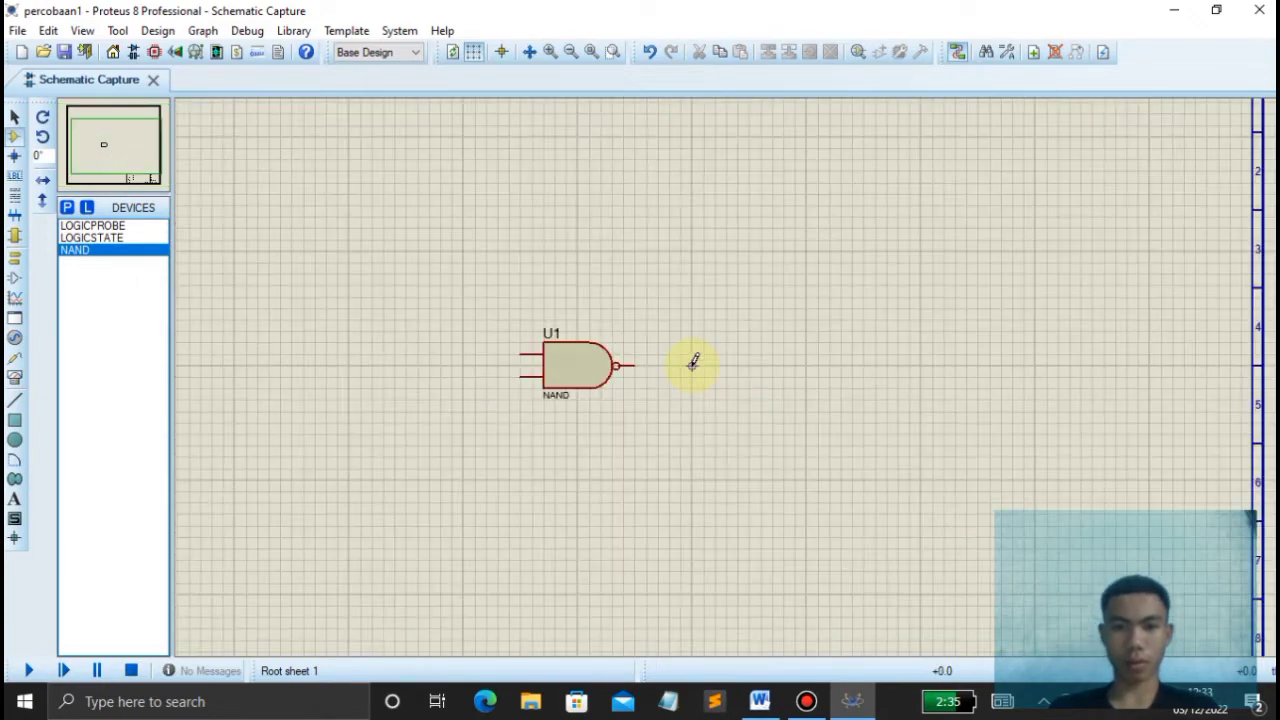
{"action": "left_click", "coordinate": [82, 250]}
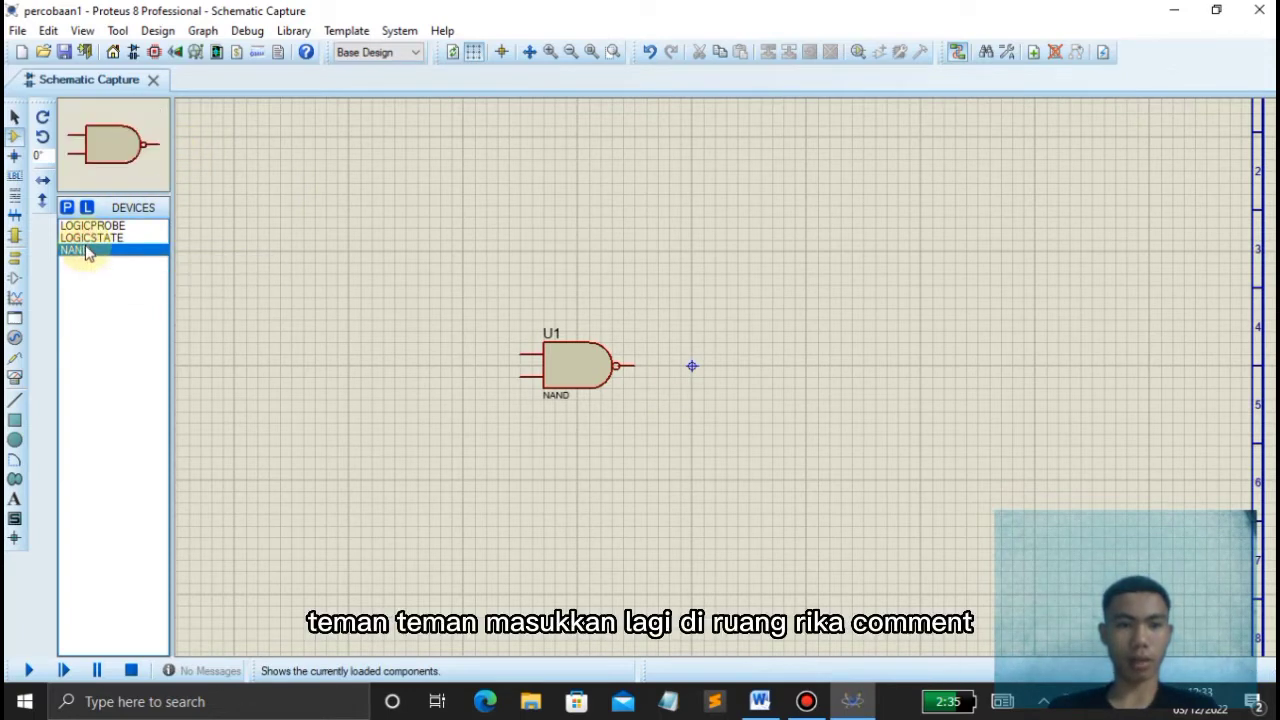
{"action": "left_click", "coordinate": [774, 366]}
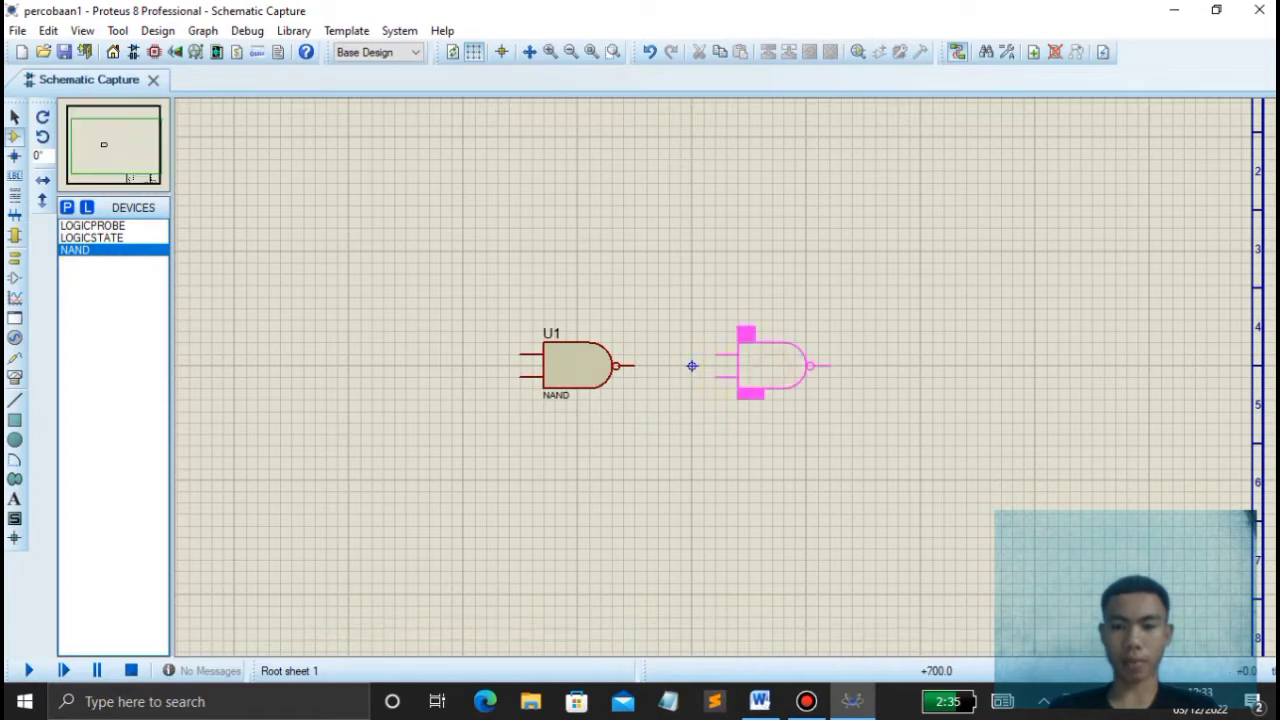
{"action": "left_click", "coordinate": [750, 370]}
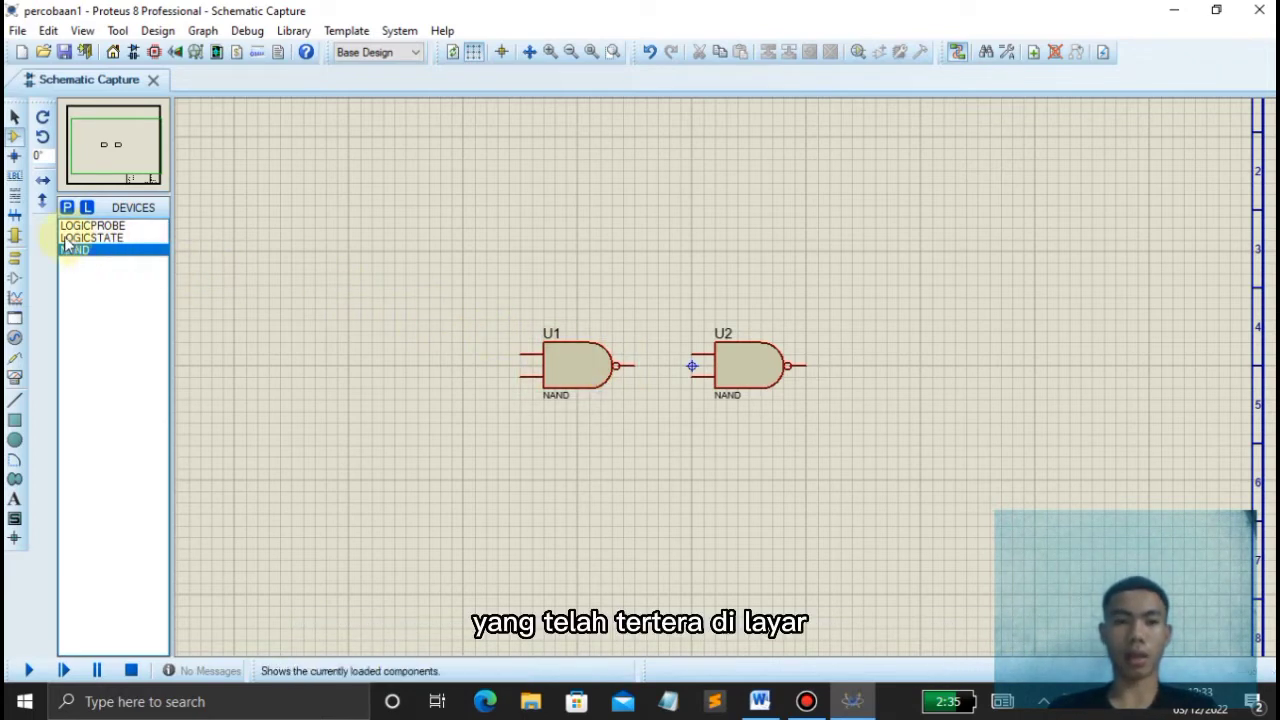
- Place two LOGICSTATE inputs one above the other to the left of U1, and a LOGICPROBE to the right of U2, level with its output
{"action": "left_click", "coordinate": [106, 239]}
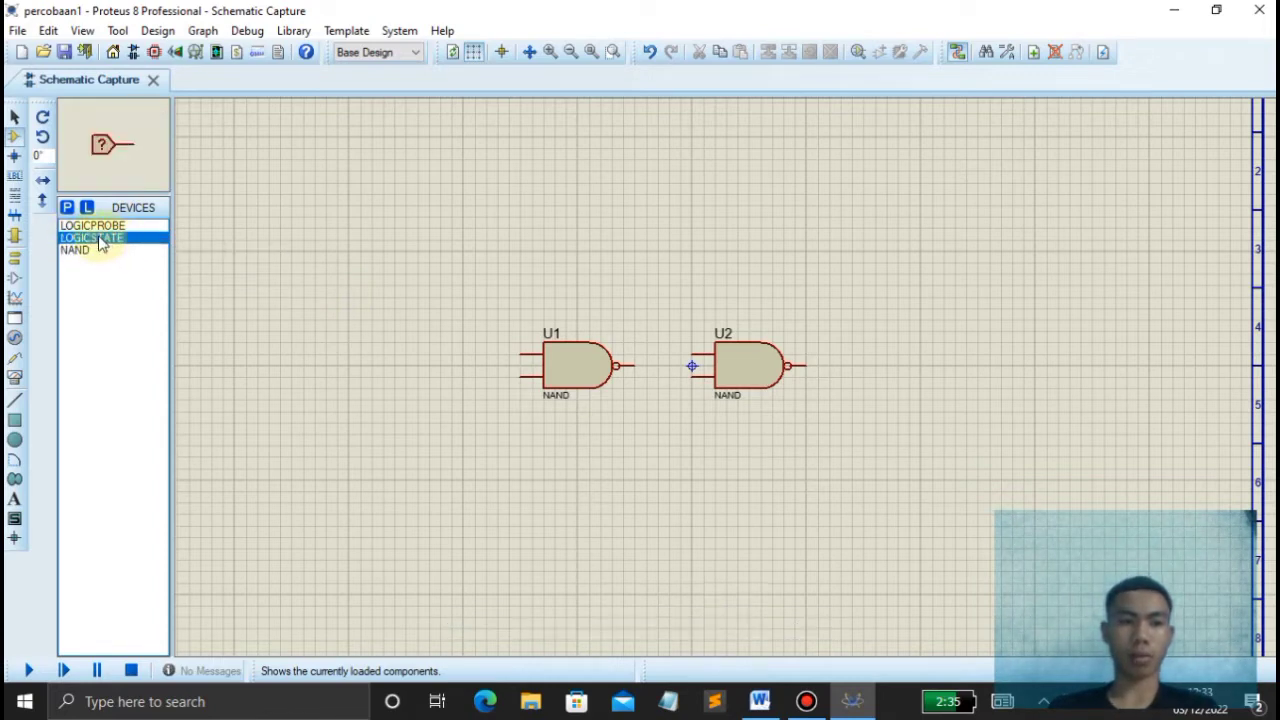
{"action": "left_click", "coordinate": [430, 343]}
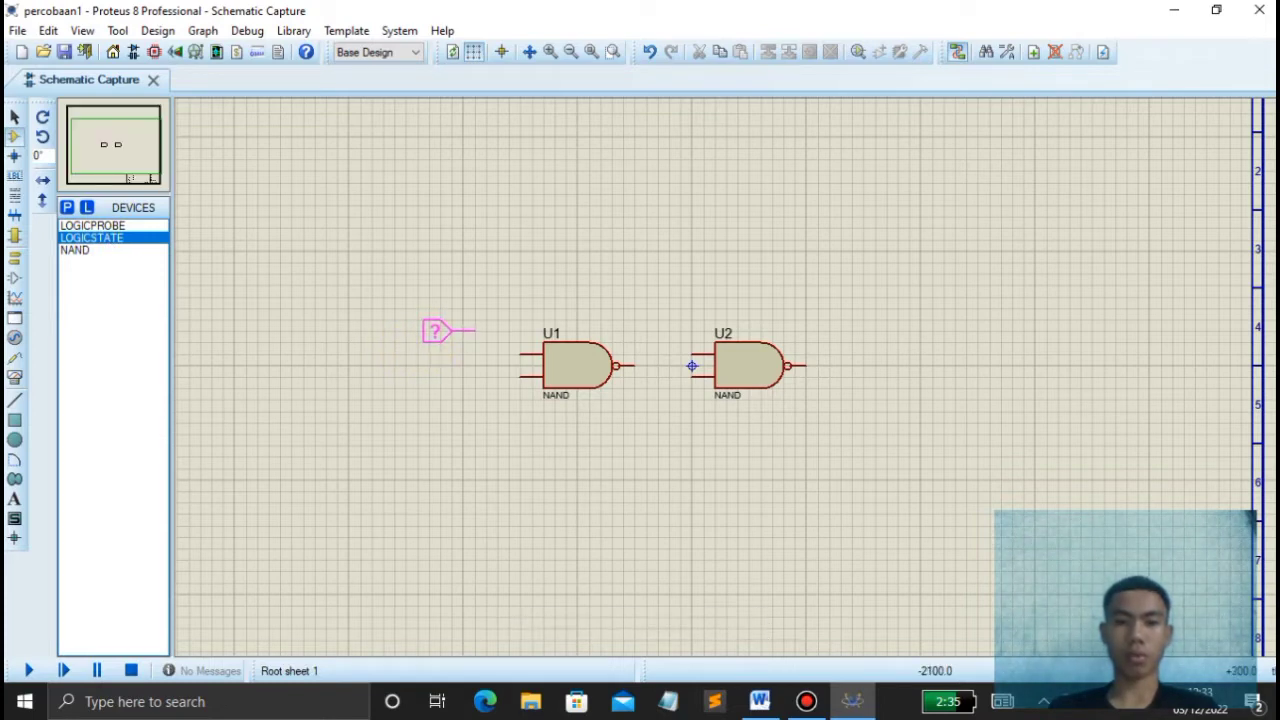
{"action": "left_click", "coordinate": [435, 331]}
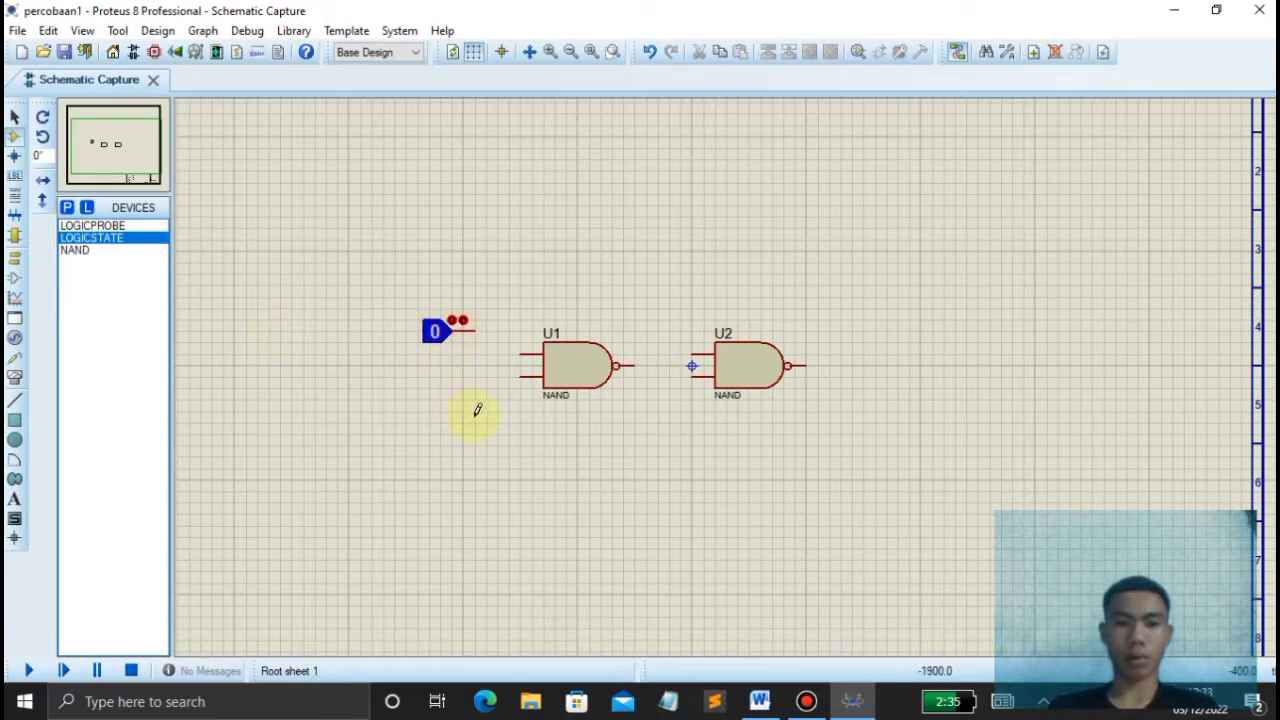
{"action": "left_click", "coordinate": [428, 398]}
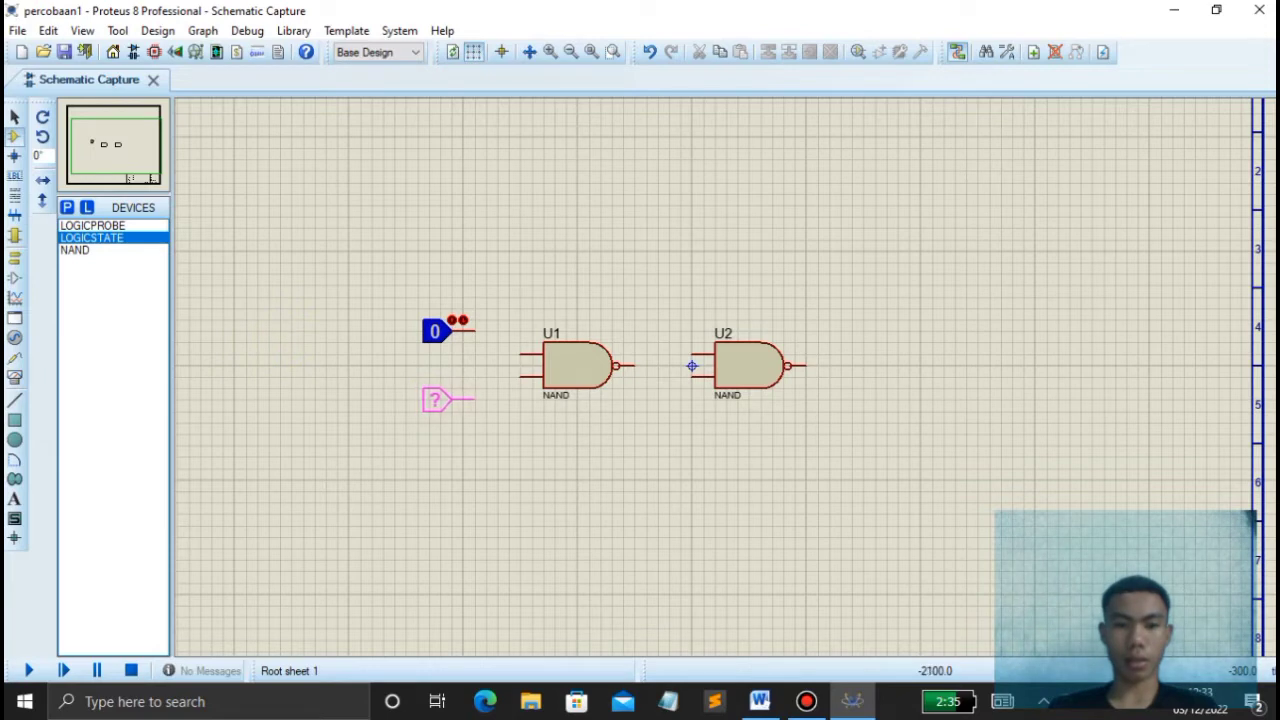
{"action": "left_click", "coordinate": [435, 400]}
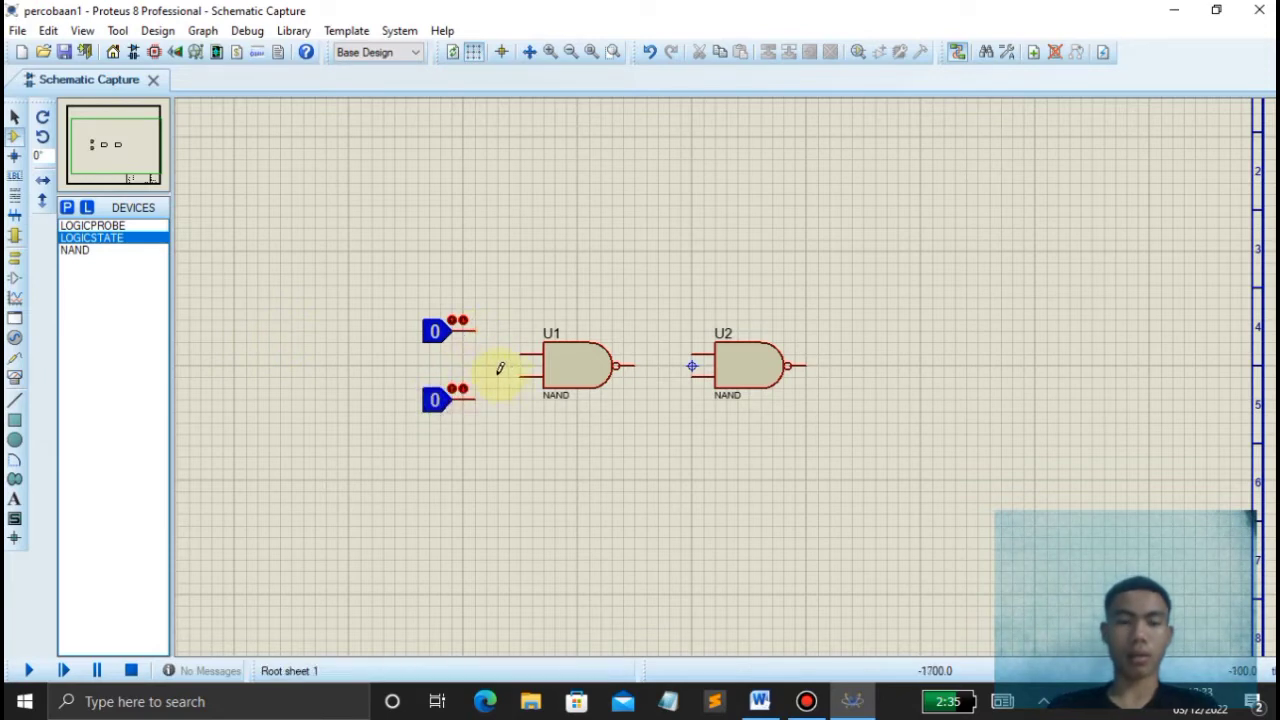
{"action": "left_click", "coordinate": [118, 227]}
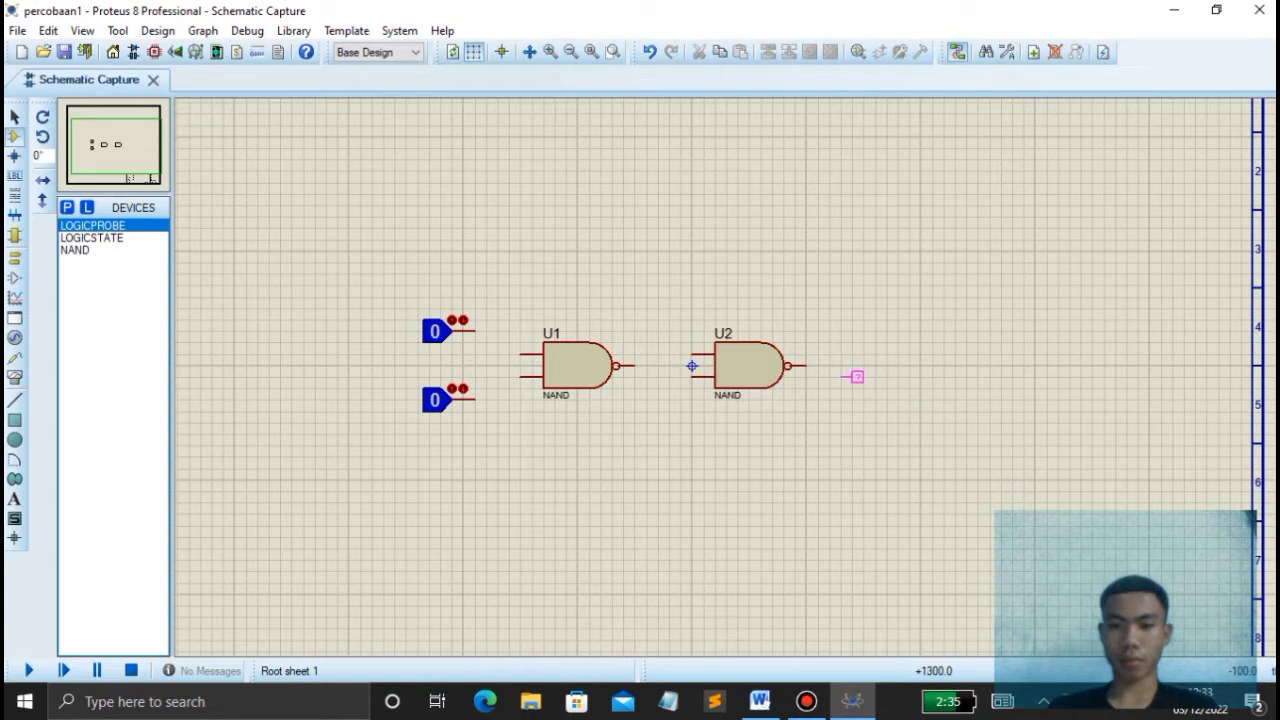
{"action": "left_click", "coordinate": [843, 366]}
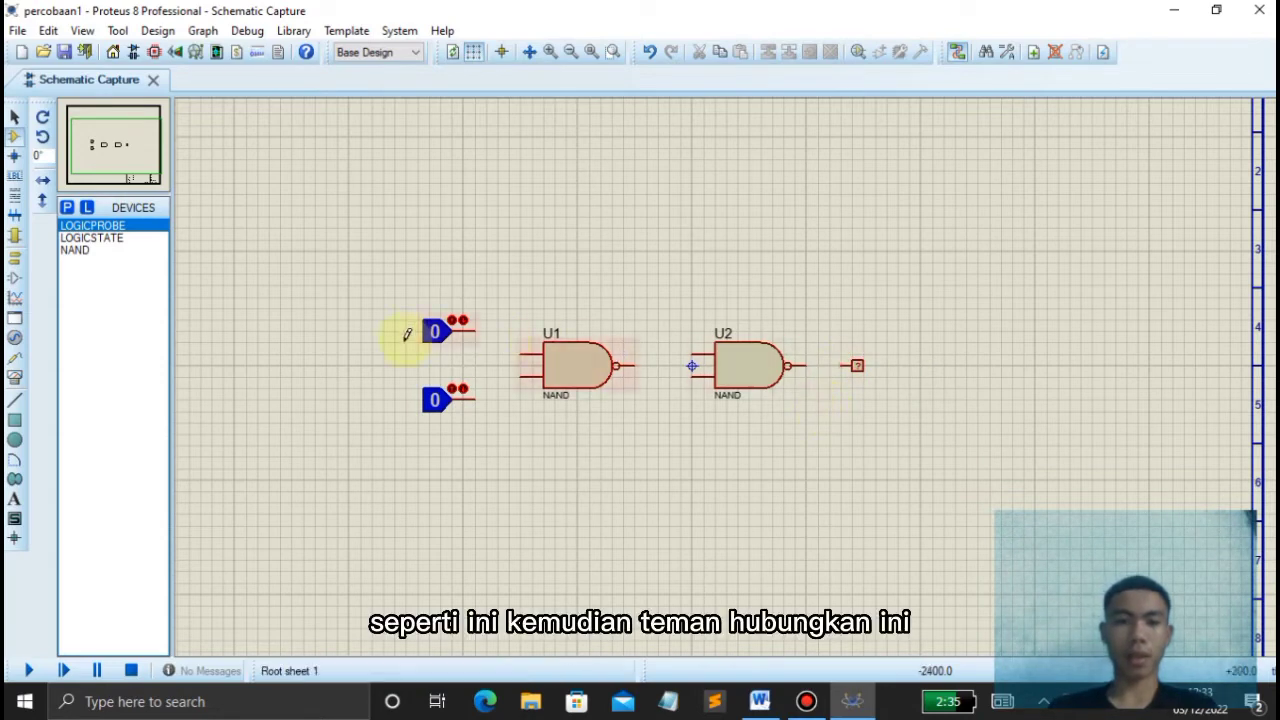
- Wire the upper logic state to U1's upper input and the lower logic state to U1's lower input
{"action": "left_click", "coordinate": [478, 330]}
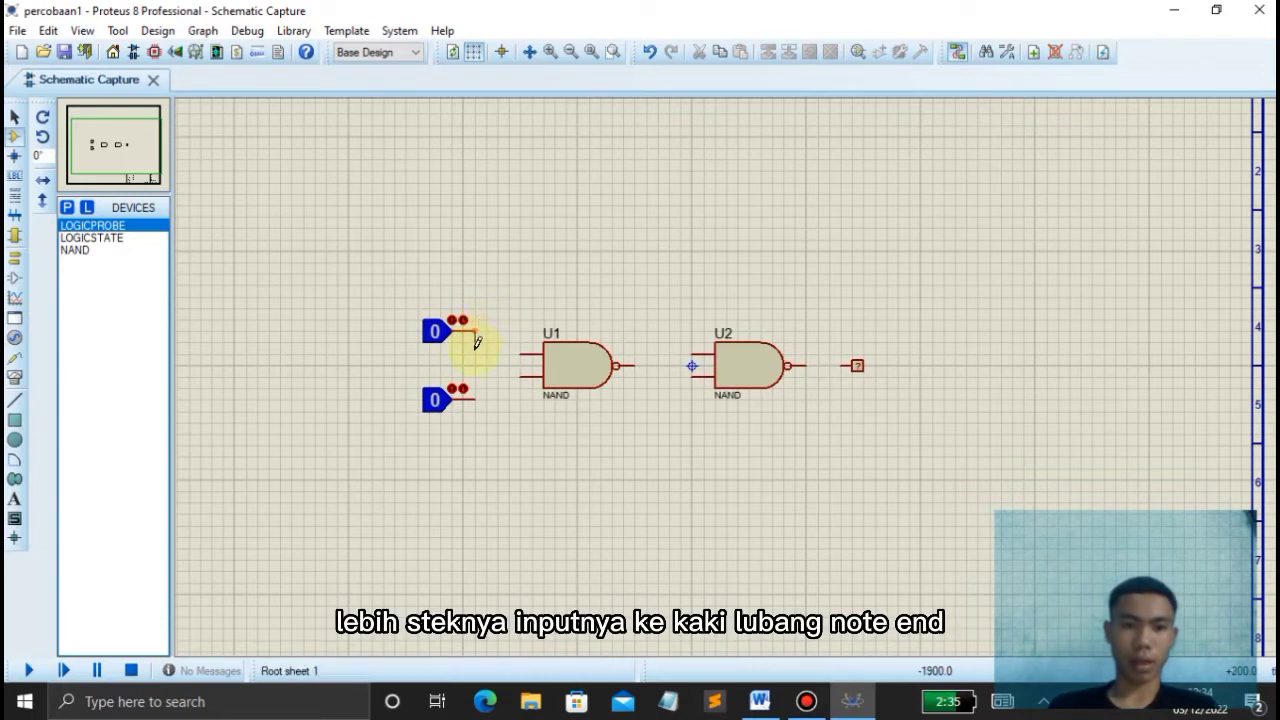
{"action": "left_click", "coordinate": [526, 355]}
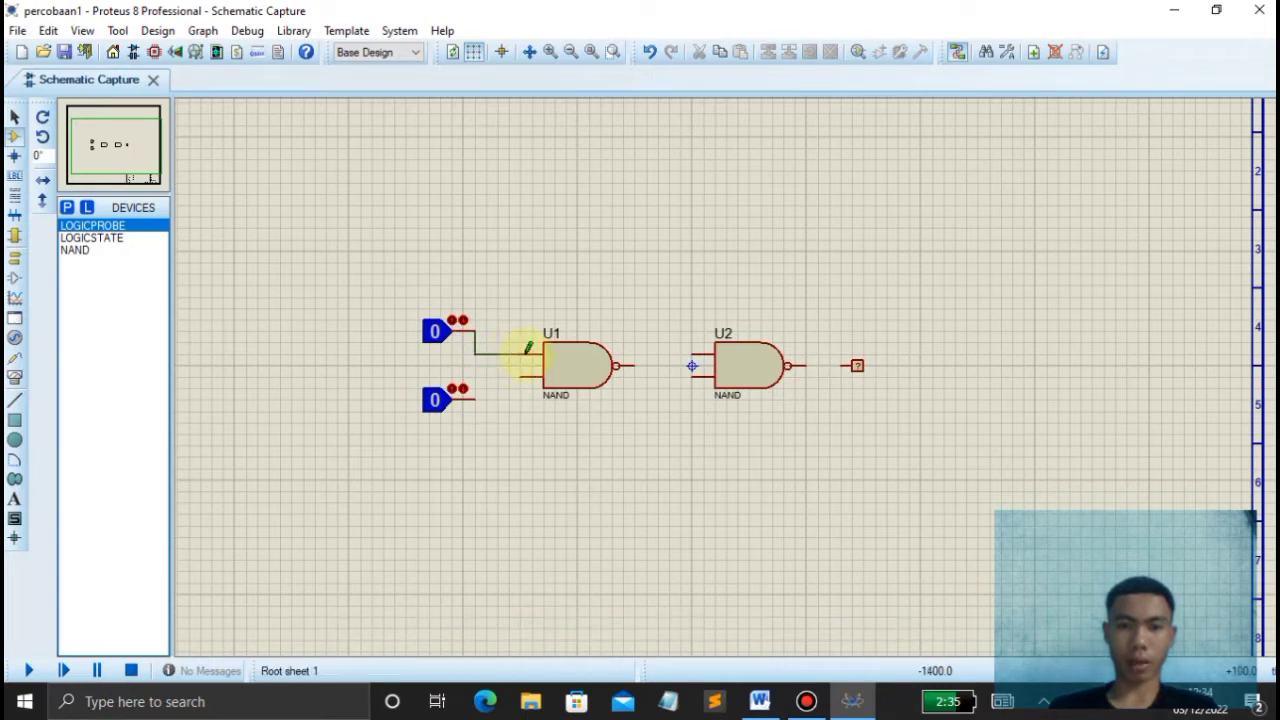
{"action": "left_click", "coordinate": [479, 383]}
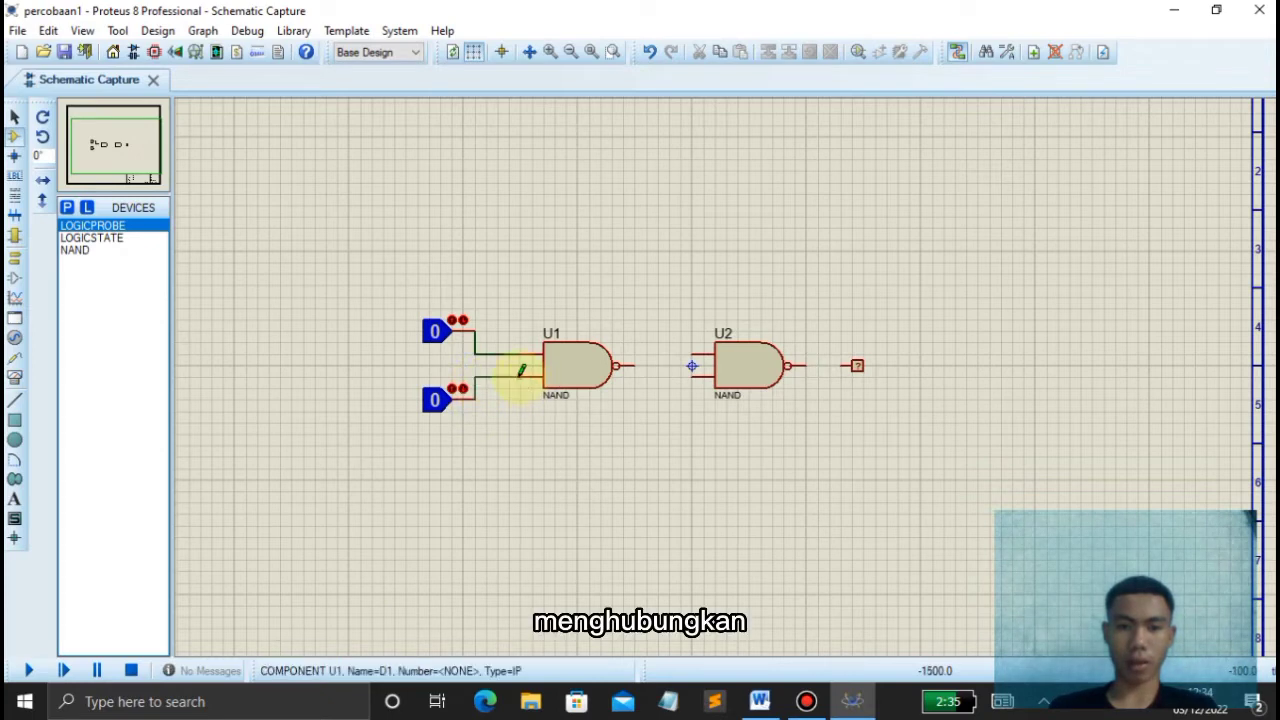
{"action": "left_click", "coordinate": [526, 376]}
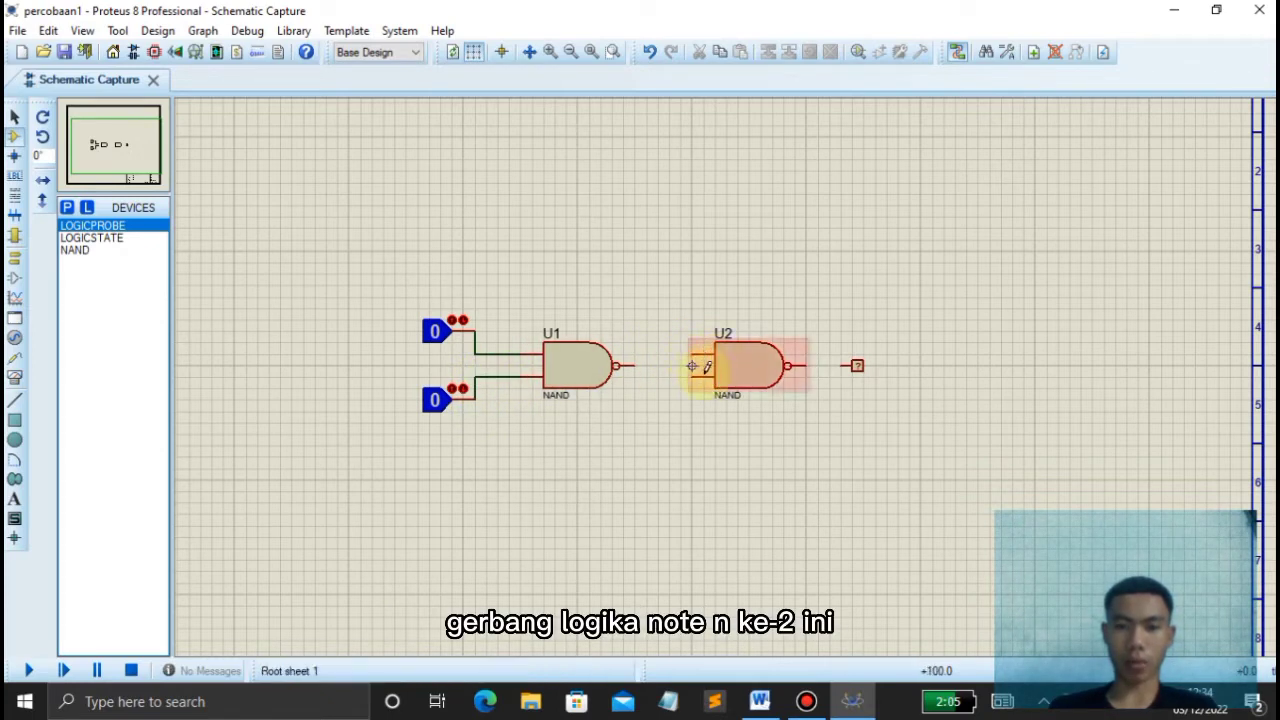
- Place a junction dot between the two NAND gates and wire both inputs of U2 to it
{"action": "left_click", "coordinate": [15, 157]}
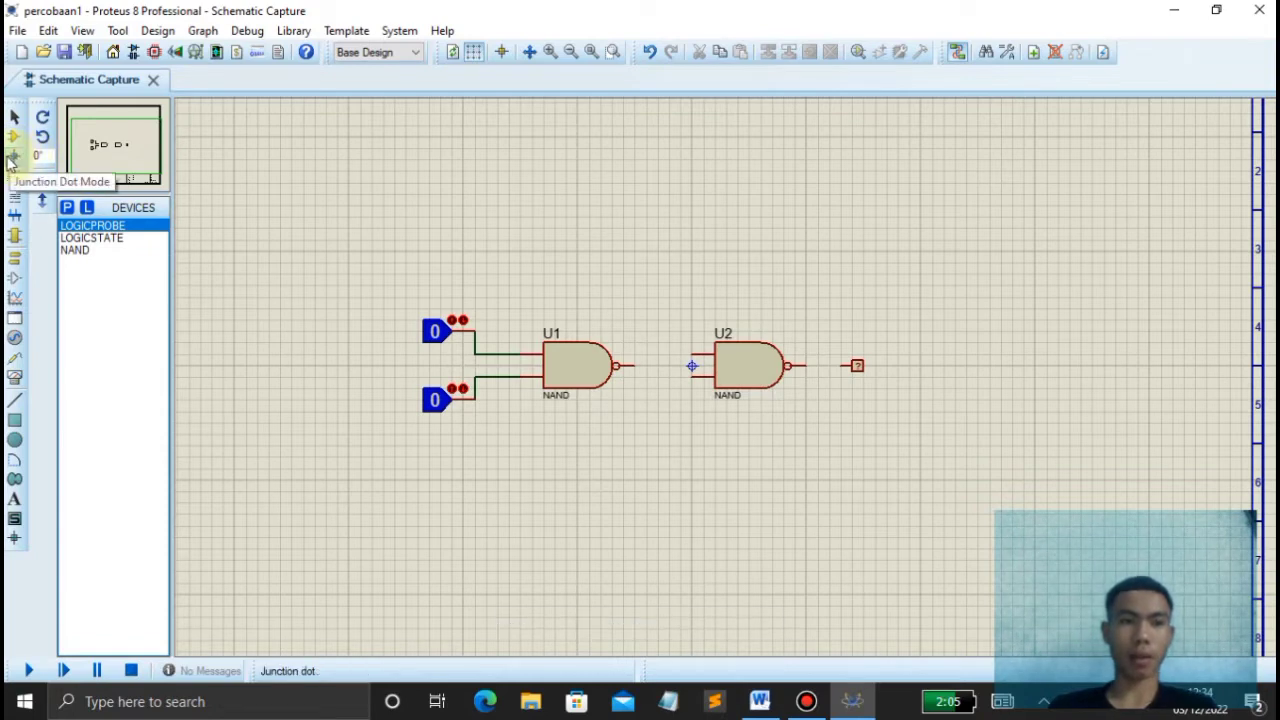
{"action": "left_click", "coordinate": [670, 355]}
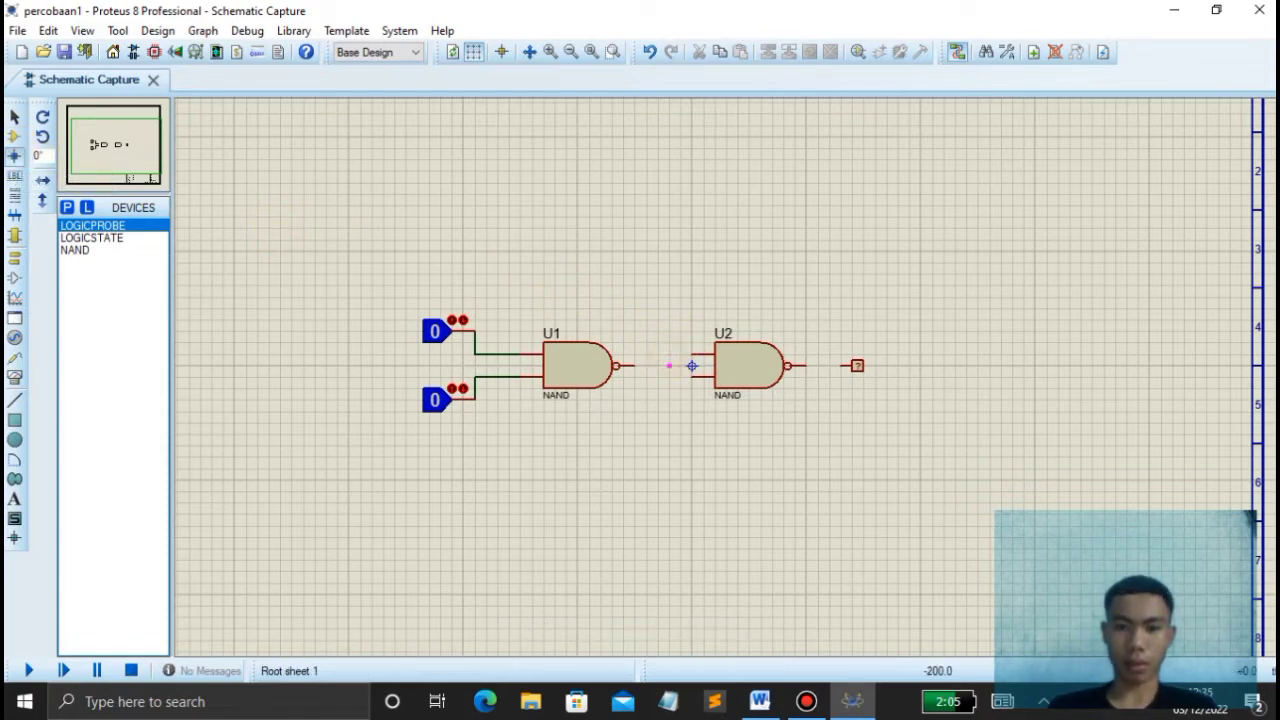
{"action": "left_click", "coordinate": [657, 366]}
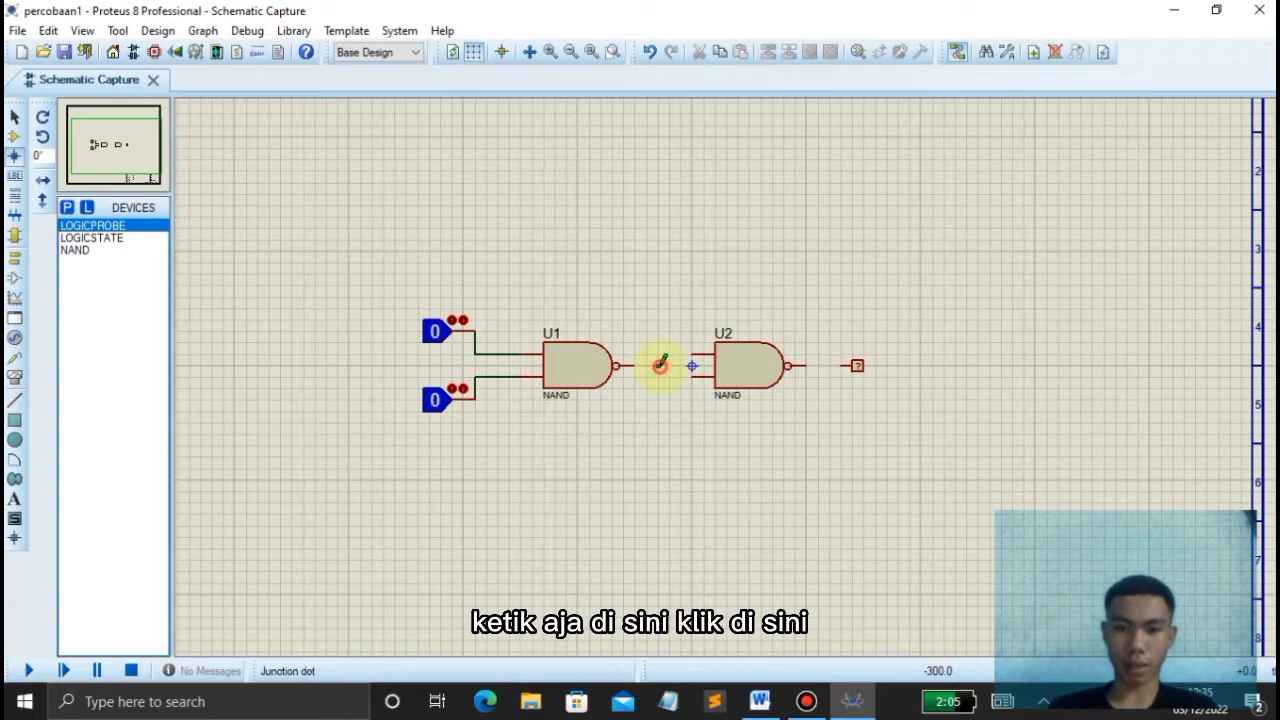
{"action": "left_click", "coordinate": [689, 369]}
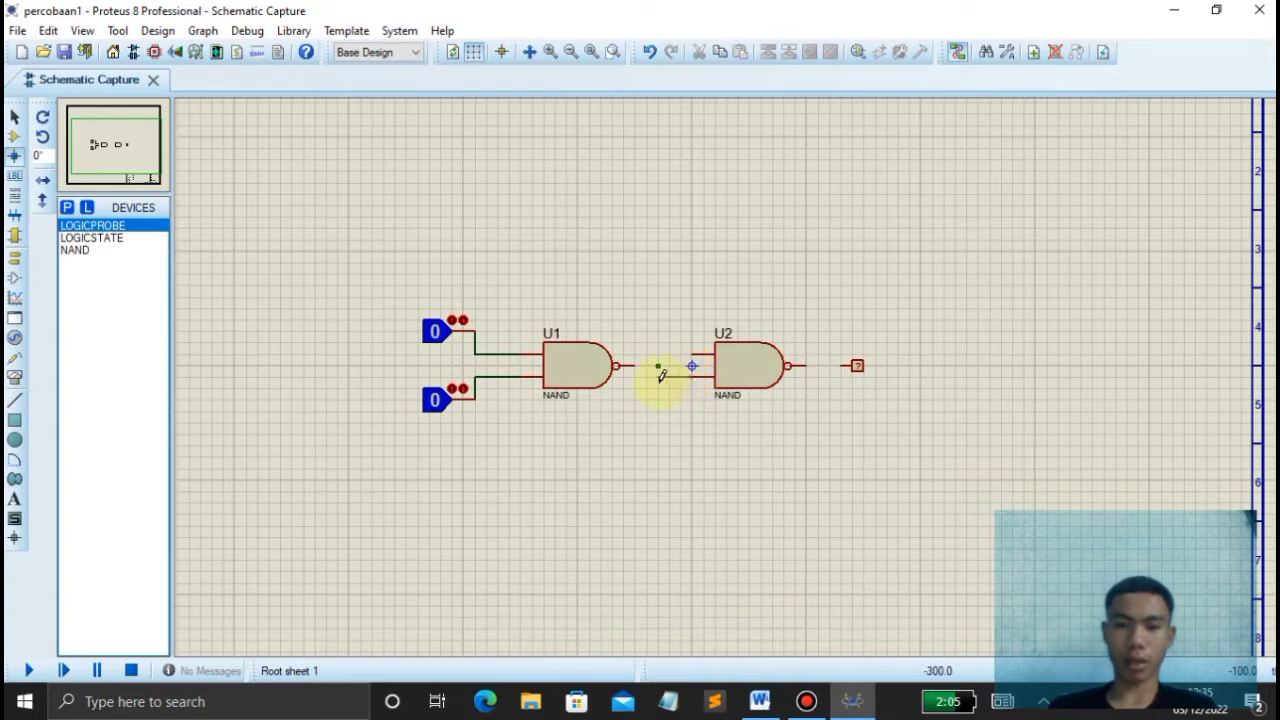
{"action": "left_click", "coordinate": [658, 366]}
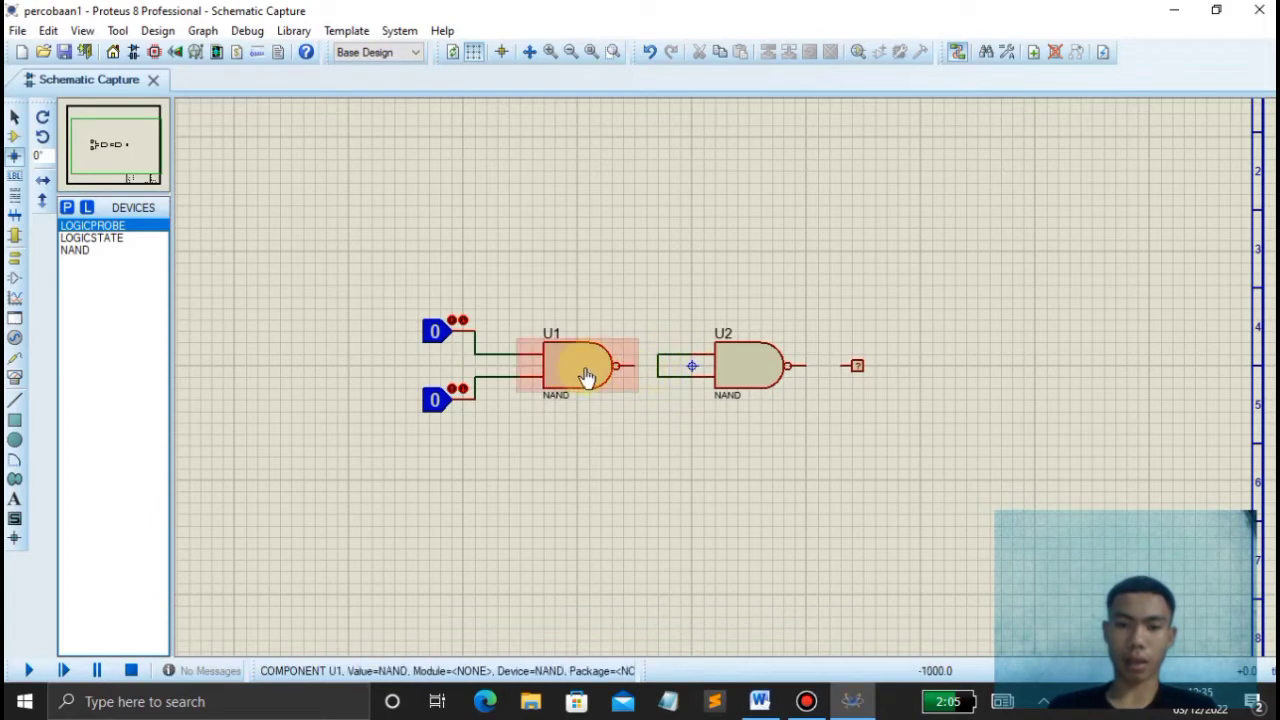
- Wire U1's output to the junction of U2's joined inputs, and U2's output to the logic probe
{"action": "left_click", "coordinate": [637, 361]}
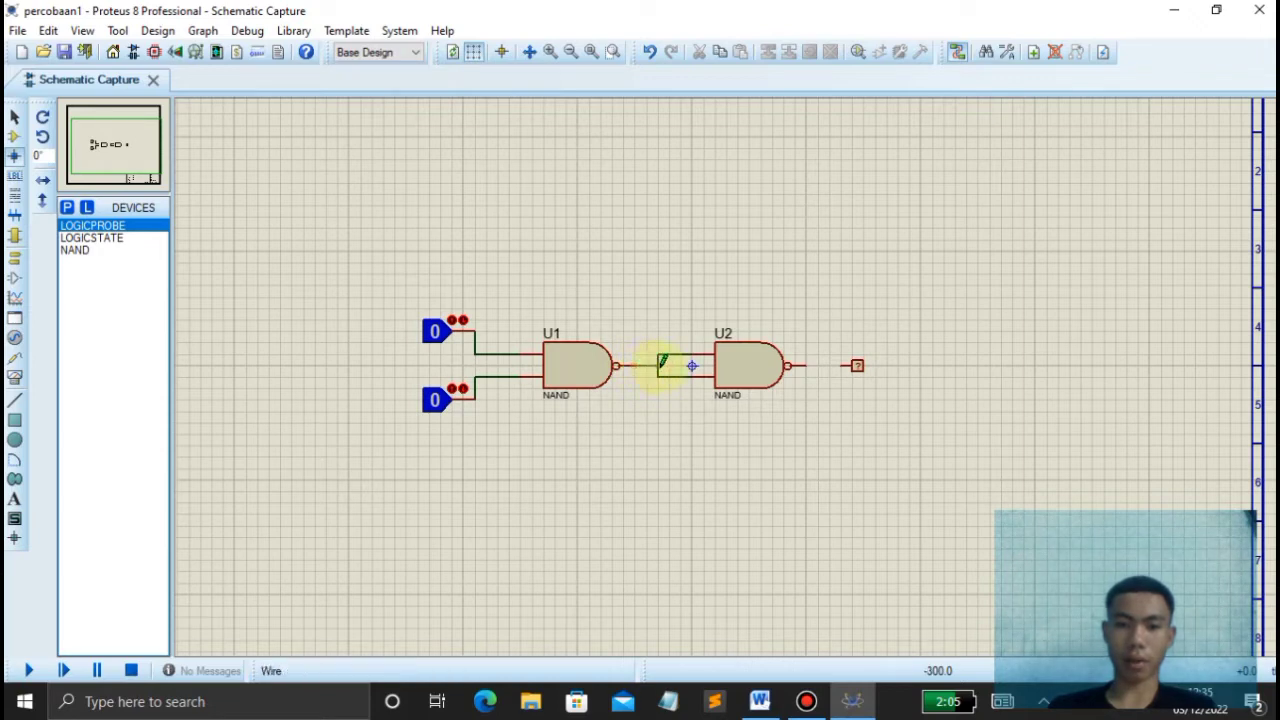
{"action": "left_click", "coordinate": [658, 365]}
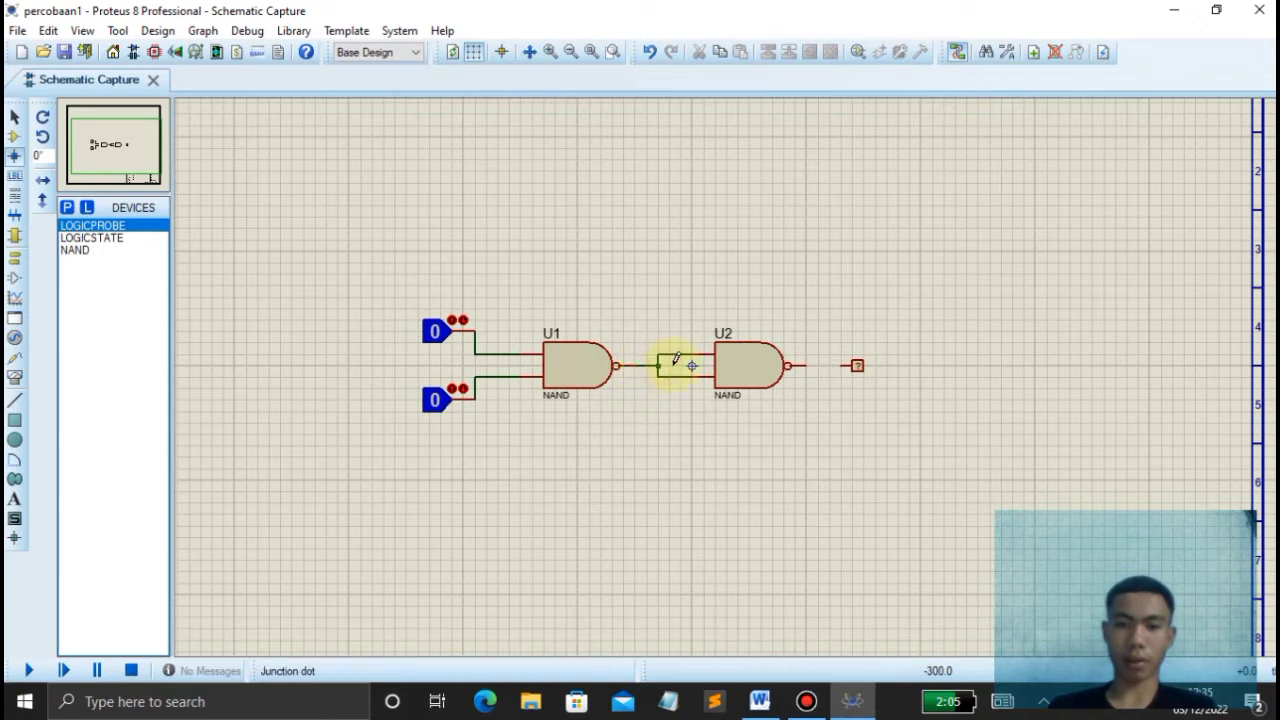
{"action": "left_click", "coordinate": [804, 365]}
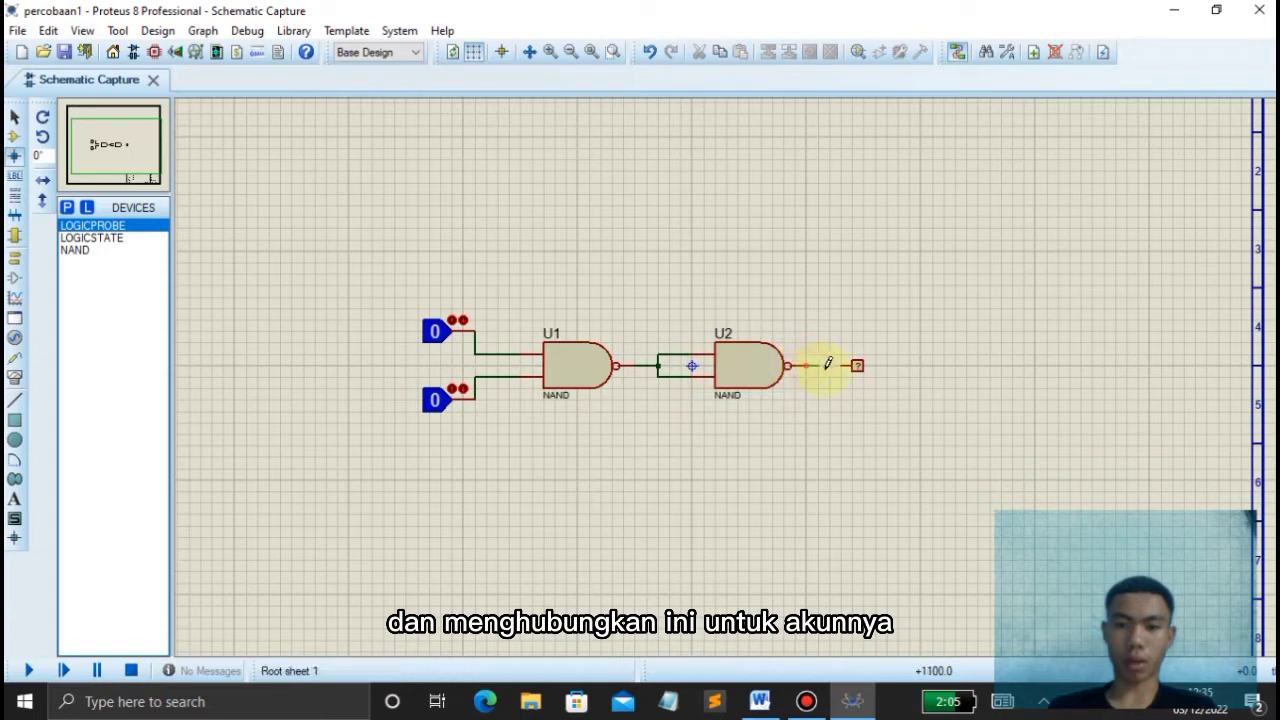
{"action": "left_click", "coordinate": [840, 366]}
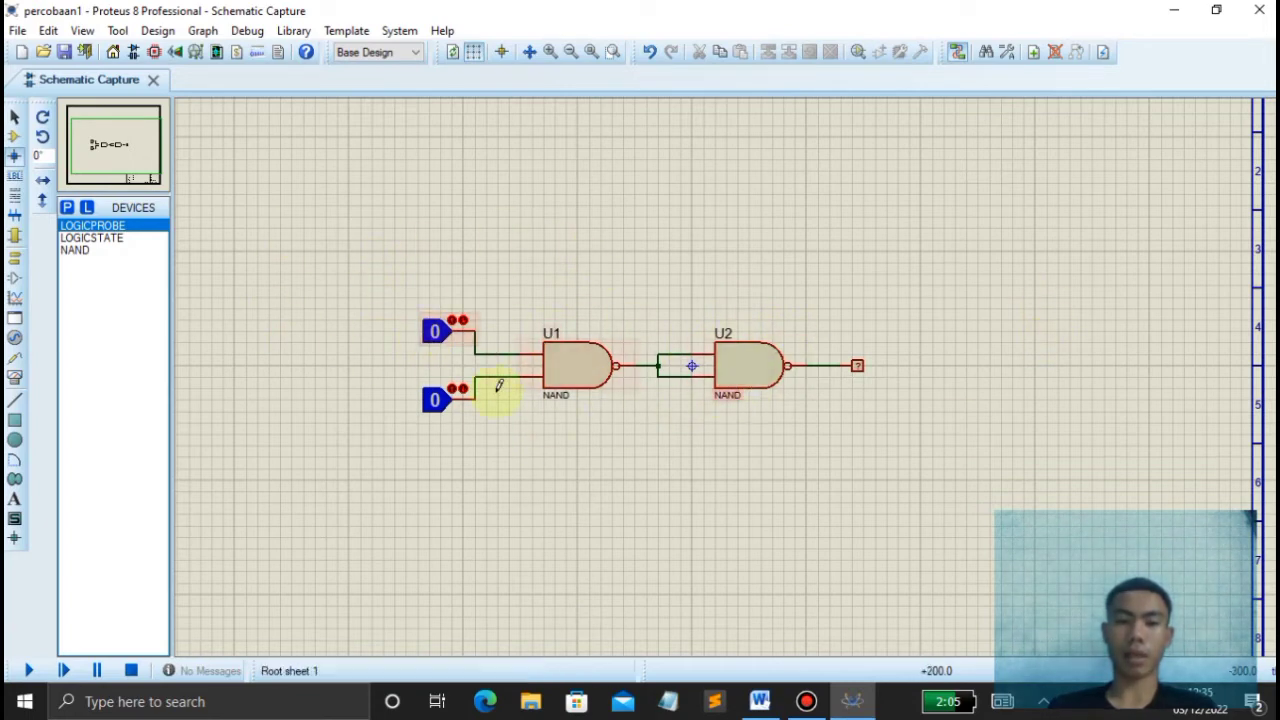
- Run the simulation and test the circuit by setting the upper logic state to 1 and toggling the lower one between 1 and 0
{"action": "left_click", "coordinate": [28, 671]}
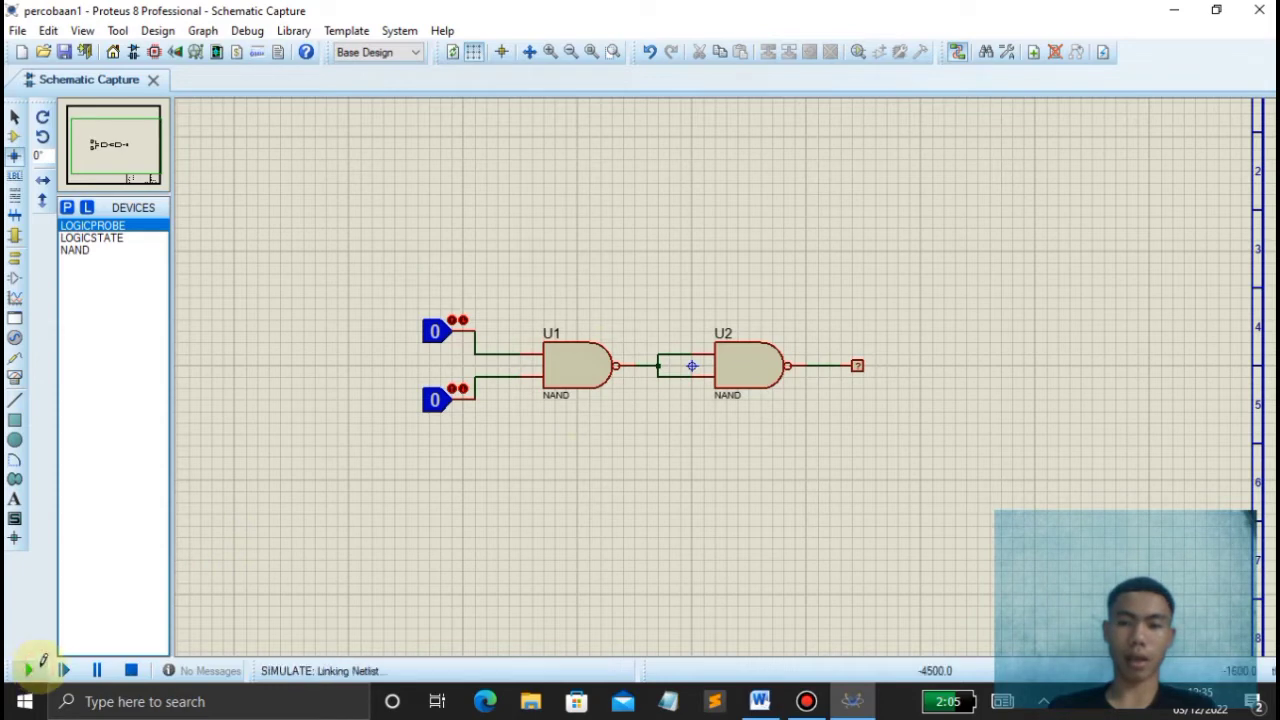
{"action": "left_click", "coordinate": [440, 336]}
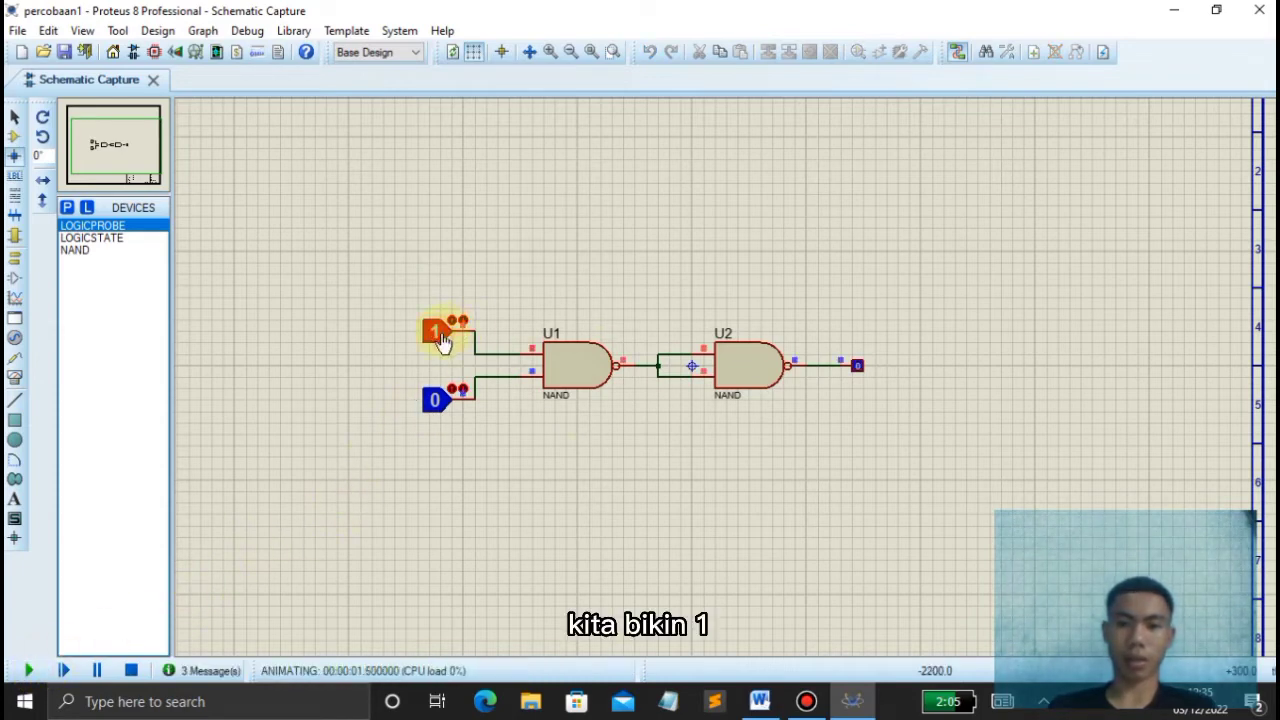
{"action": "left_click", "coordinate": [443, 400]}
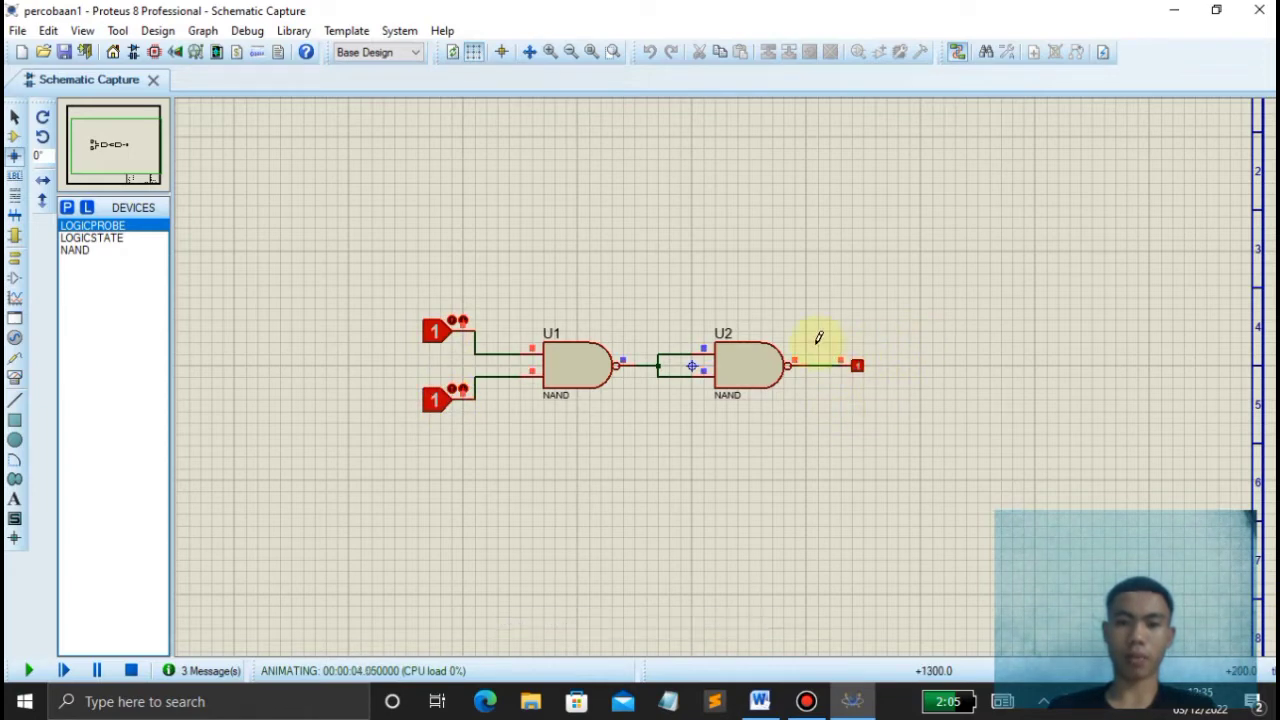
{"action": "left_click", "coordinate": [446, 410]}
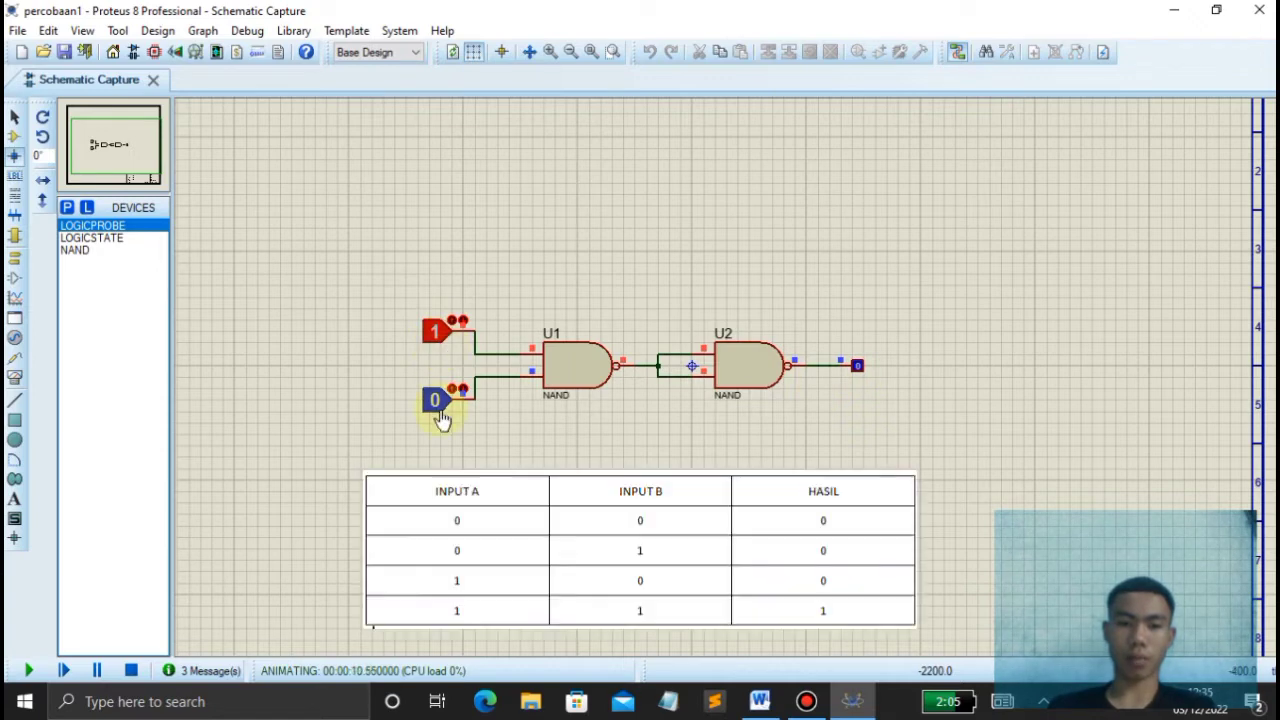
{"action": "left_click", "coordinate": [436, 401]}
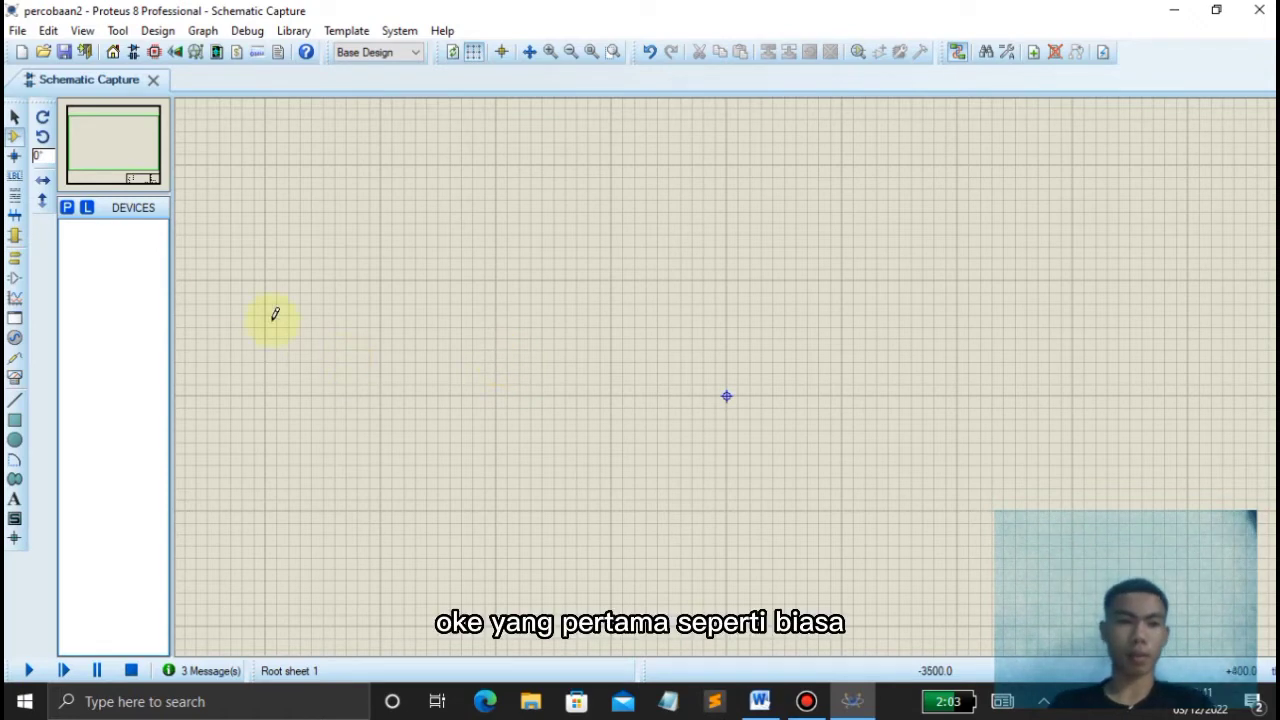
- Search the device library for NAND and add the NAND gate to the percobaan2 device list
{"action": "left_click", "coordinate": [68, 210]}
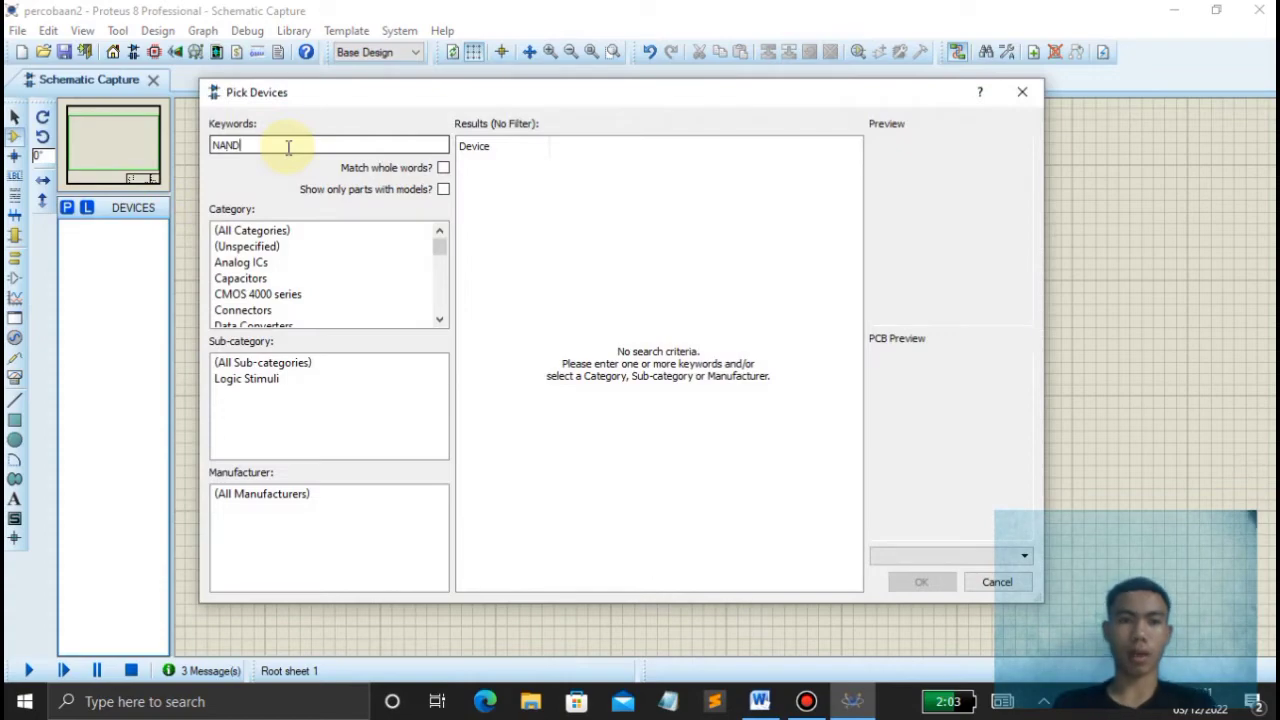
{"action": "key", "text": "Return"}
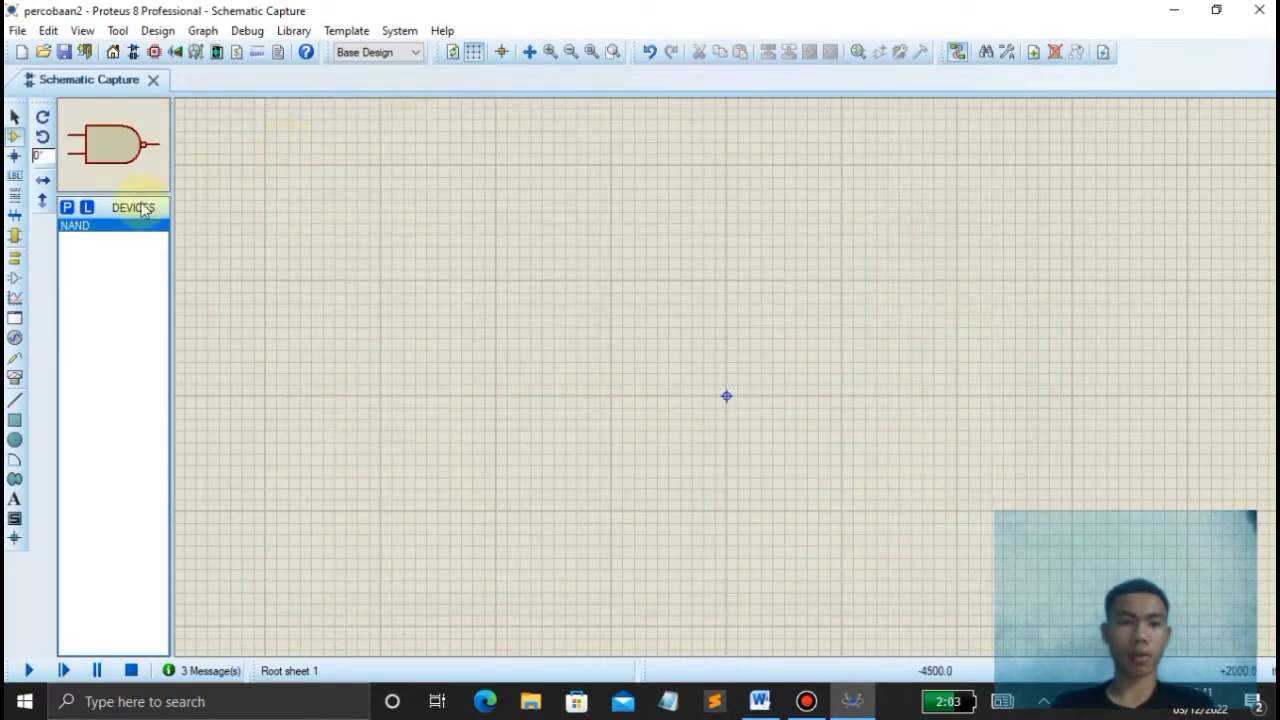
- Search the device library for logicprobe and add the standard-size LOGICPROBE to the device list
{"action": "key", "text": "p"}
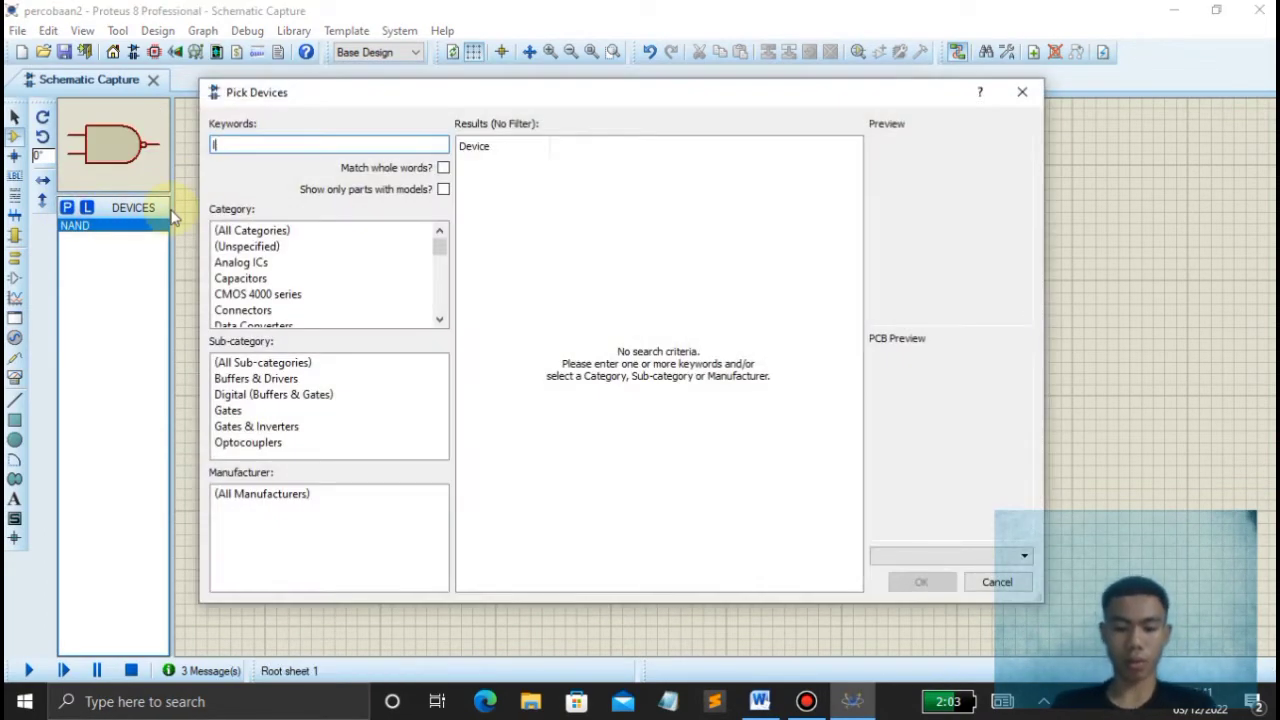
{"action": "type", "text": "logc"}
{"action": "key", "text": "BackSpace"}
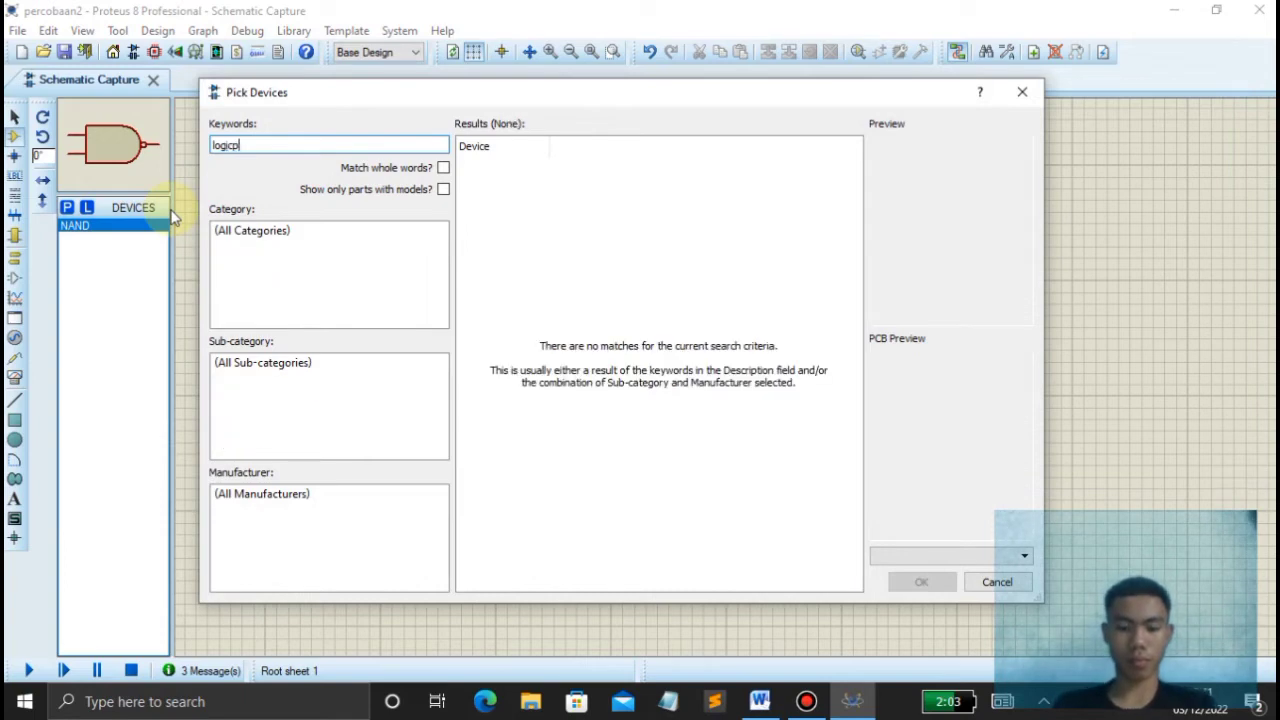
{"action": "key", "text": "Return"}
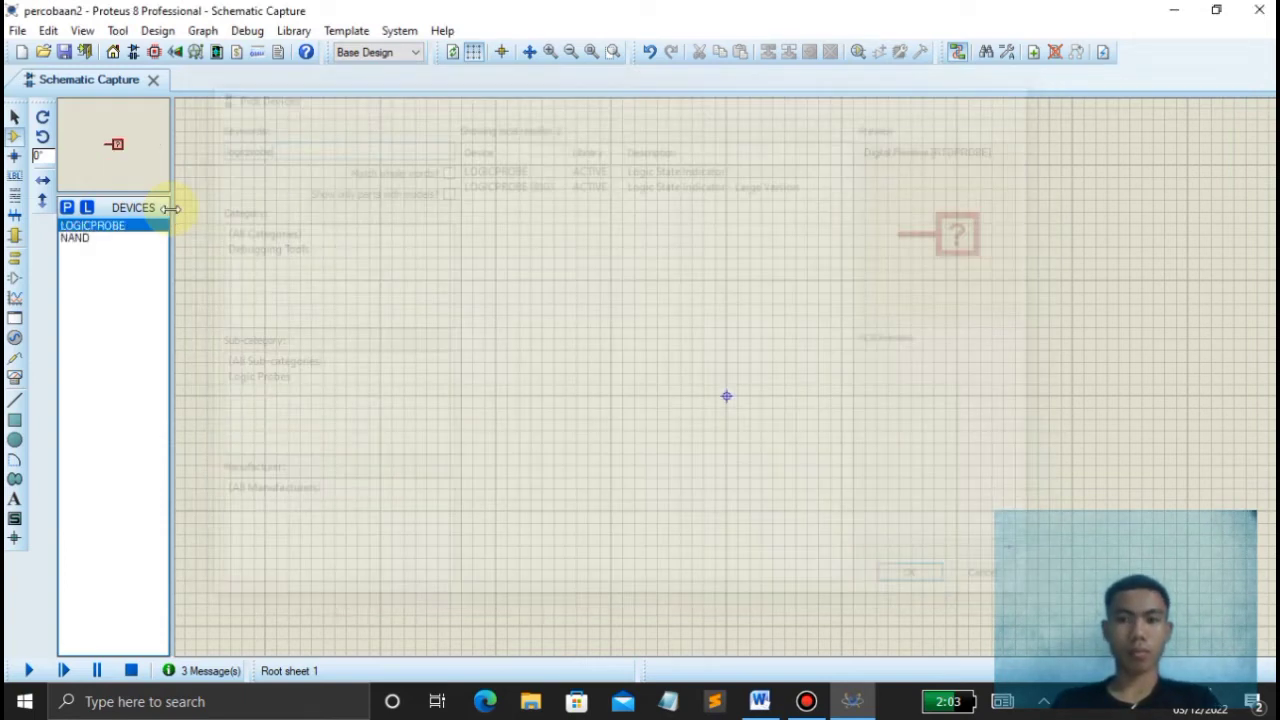
- Delete LOGICPROBE from the device list
{"action": "right_click", "coordinate": [102, 229]}
{"action": "left_click", "coordinate": [145, 367]}
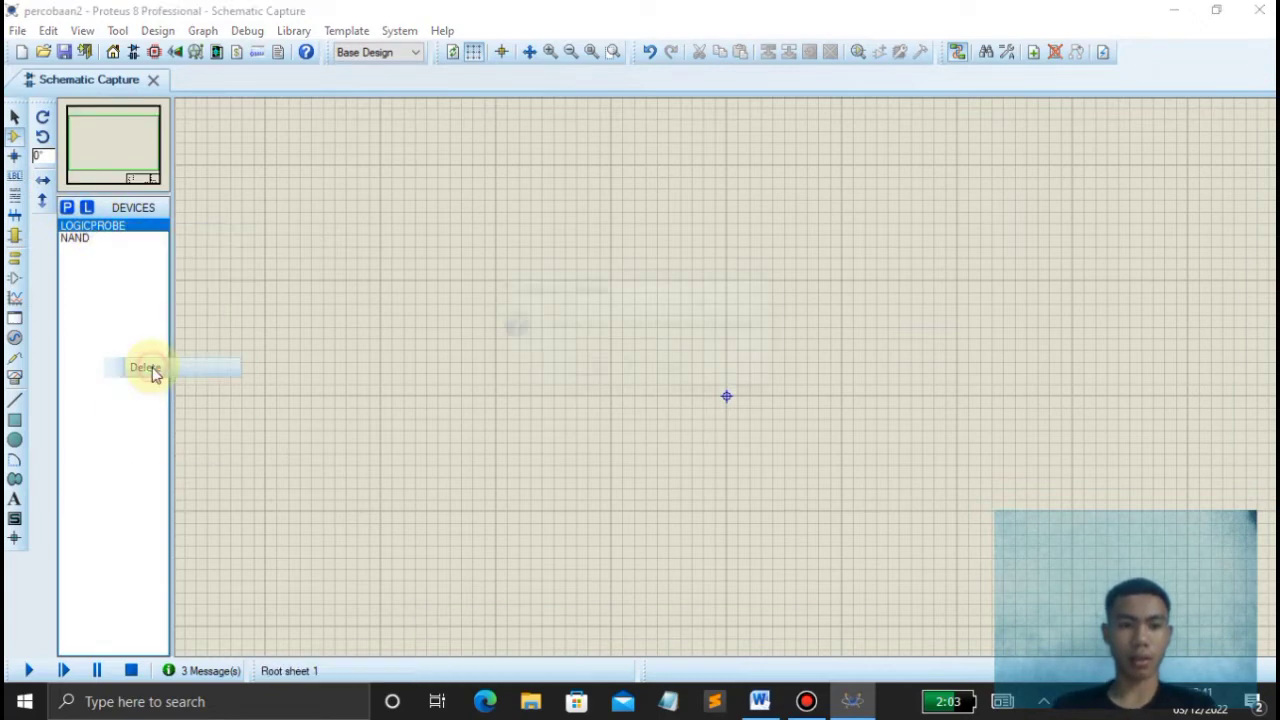
{"action": "key", "text": "Return"}
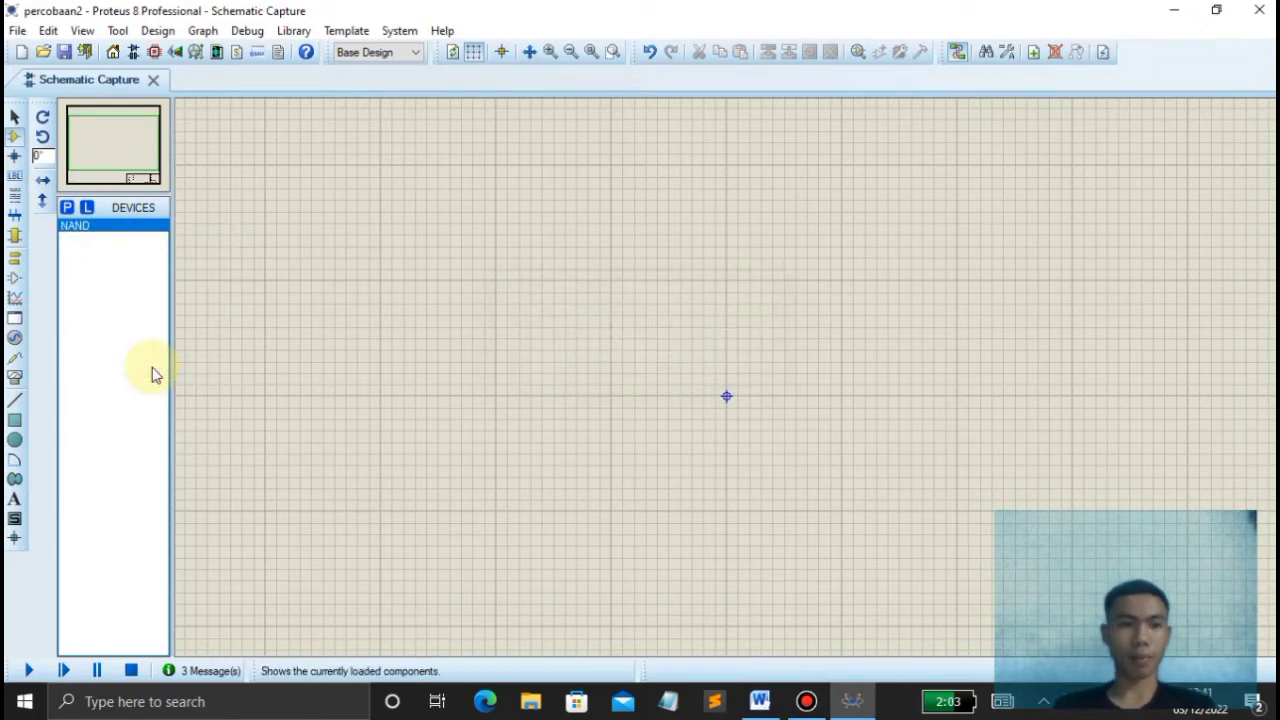
- Search the device library for logicprobe and add the large version, LOGICPROBE (BIG), to the device list
{"action": "left_click", "coordinate": [67, 207]}
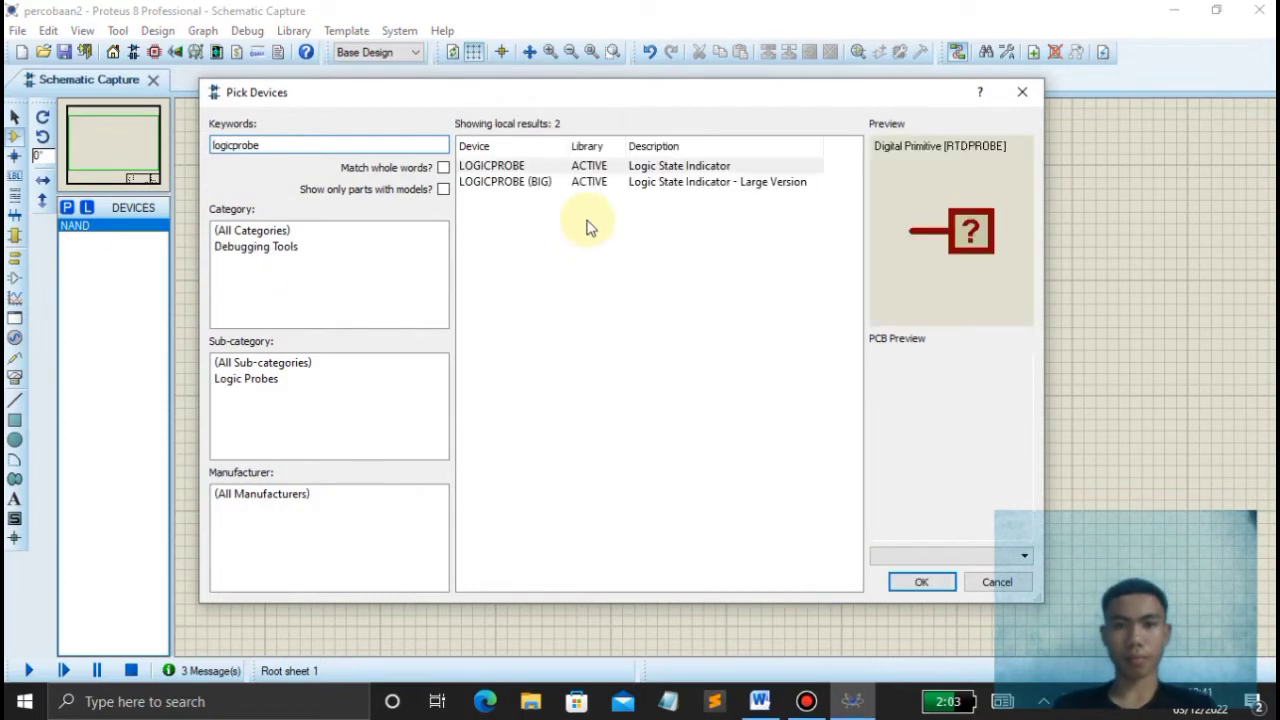
{"action": "left_click", "coordinate": [537, 183]}
{"action": "double_click", "coordinate": [537, 183]}
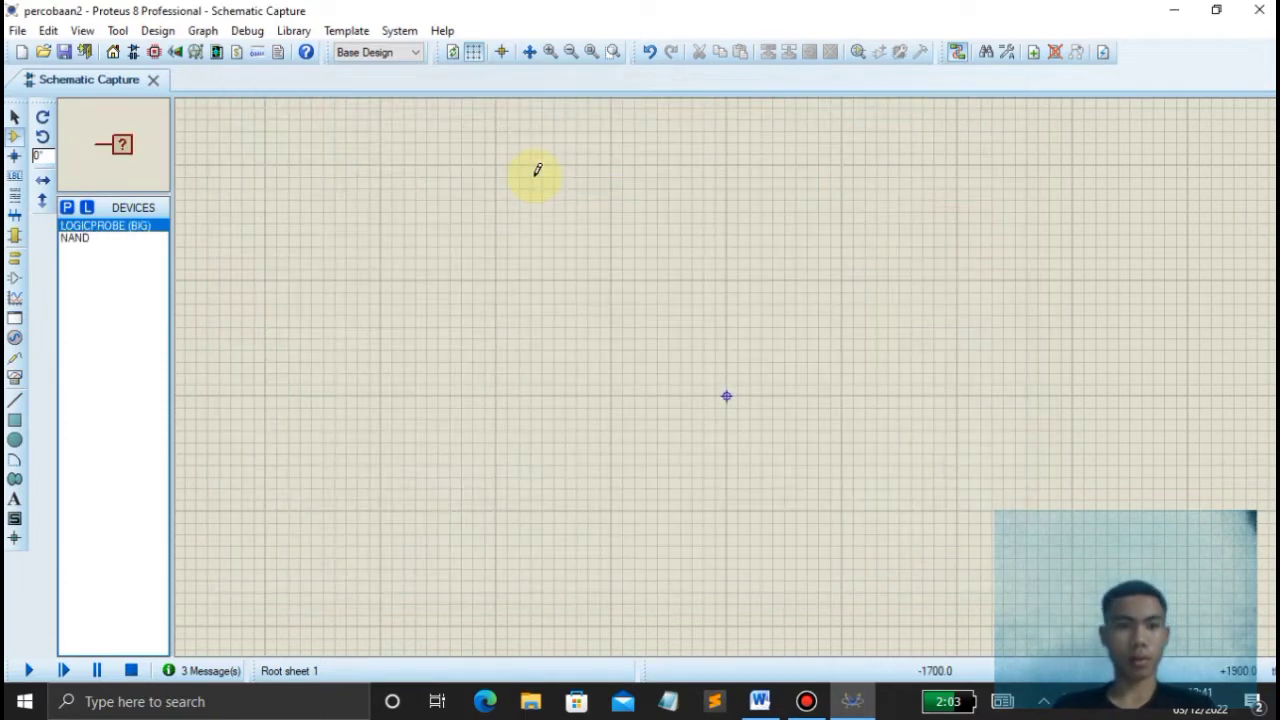
- Search the device library for the logic state input and add LOGICSTATE to the device list
{"action": "left_click", "coordinate": [67, 208]}
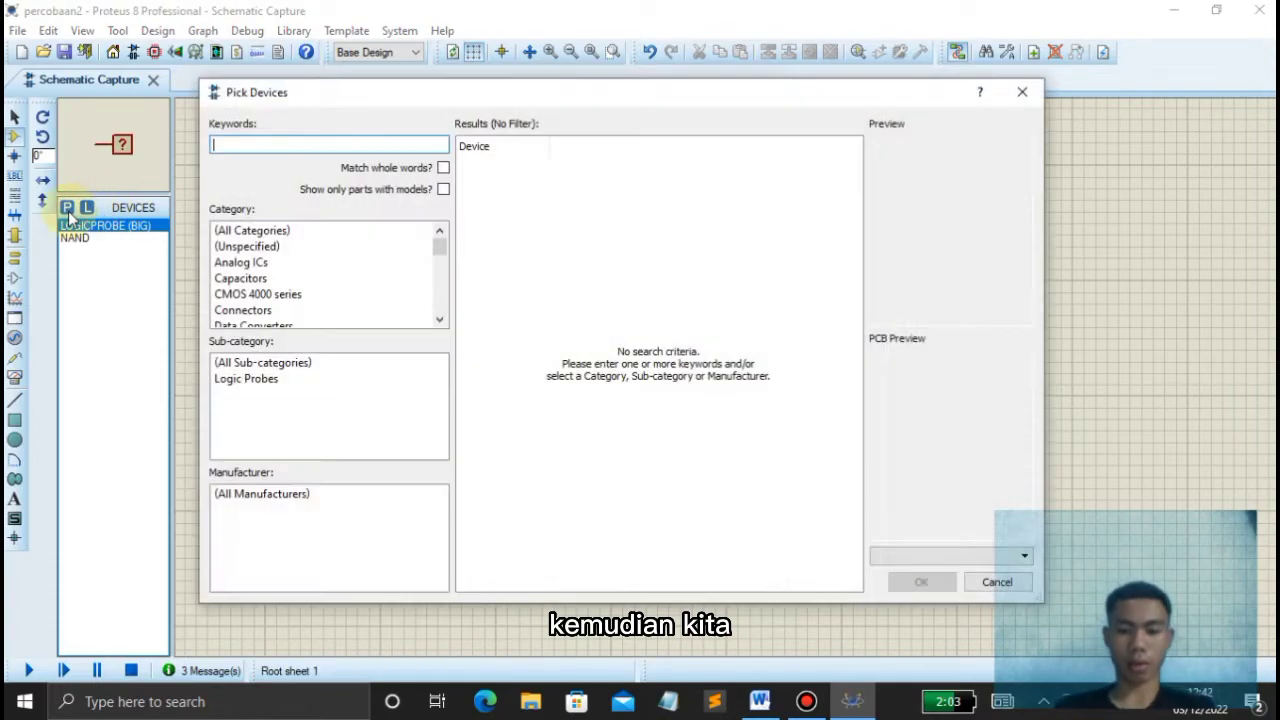
{"action": "type", "text": "logic"}
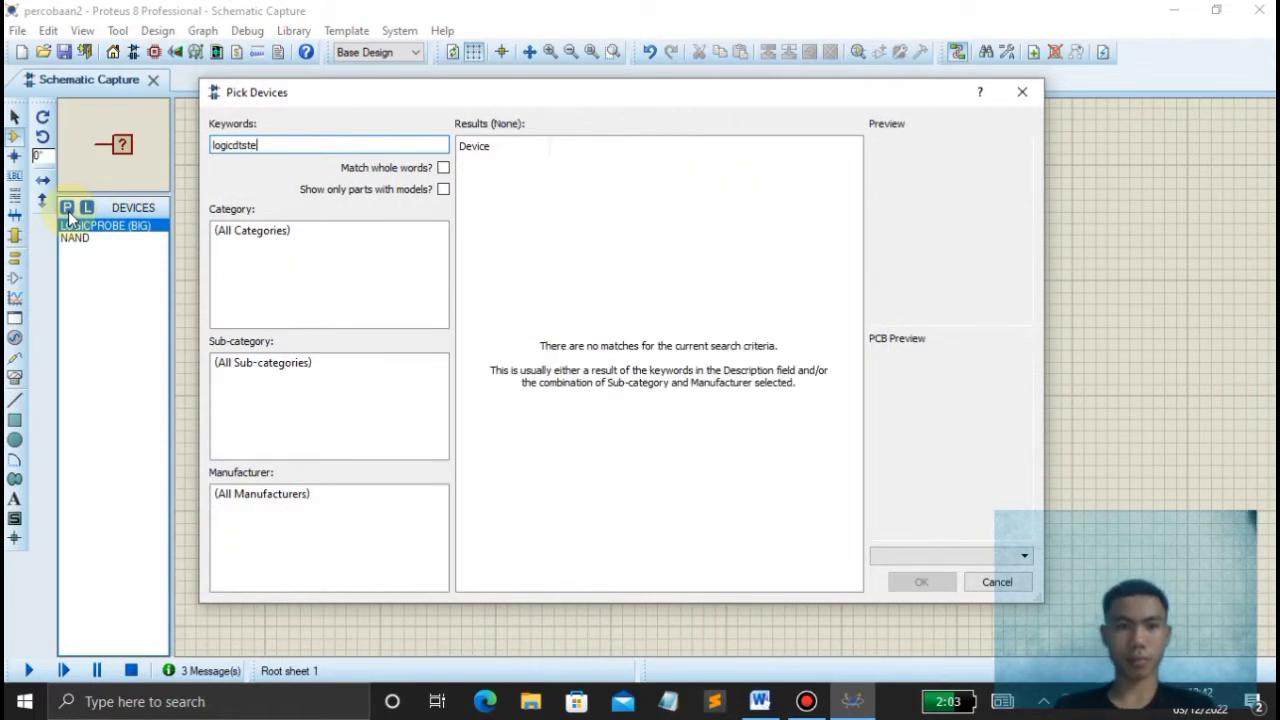
{"action": "type", "text": "st"}
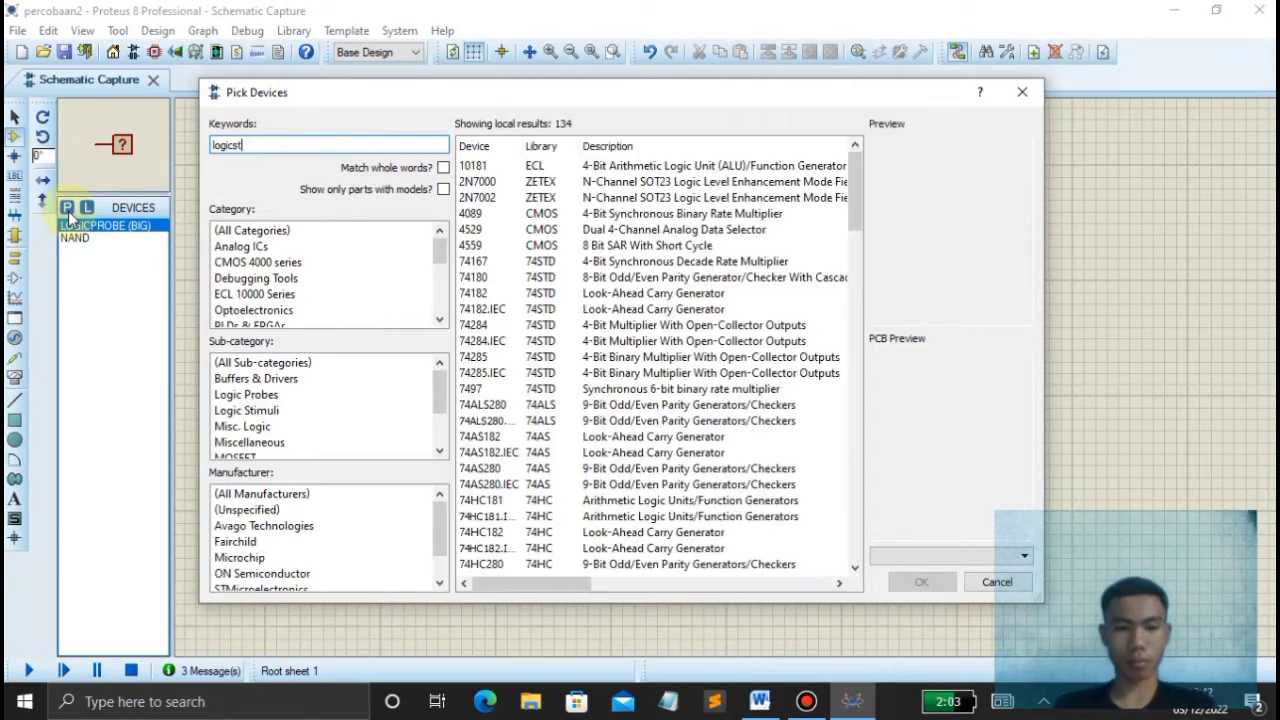
{"action": "key", "text": "Return"}
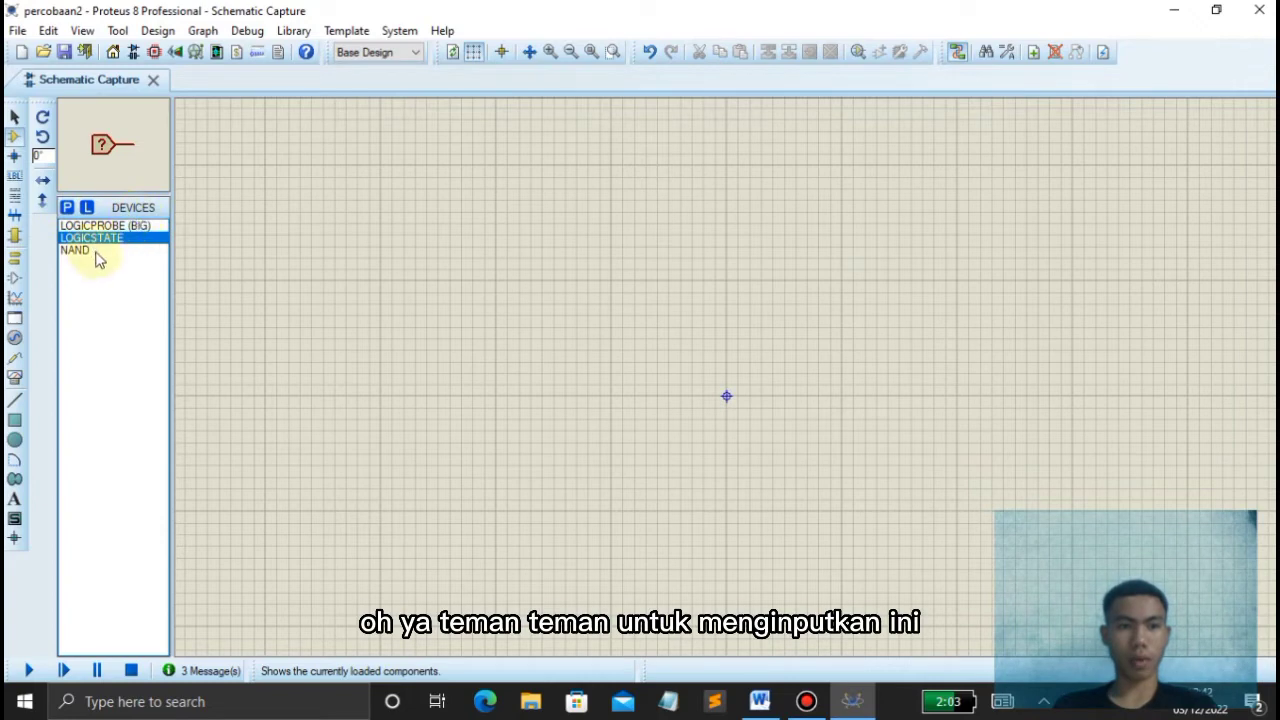
- Place three NAND gates on the sheet, two aligned vertically and the third to their right at mid-height between them
{"action": "left_click", "coordinate": [97, 250]}
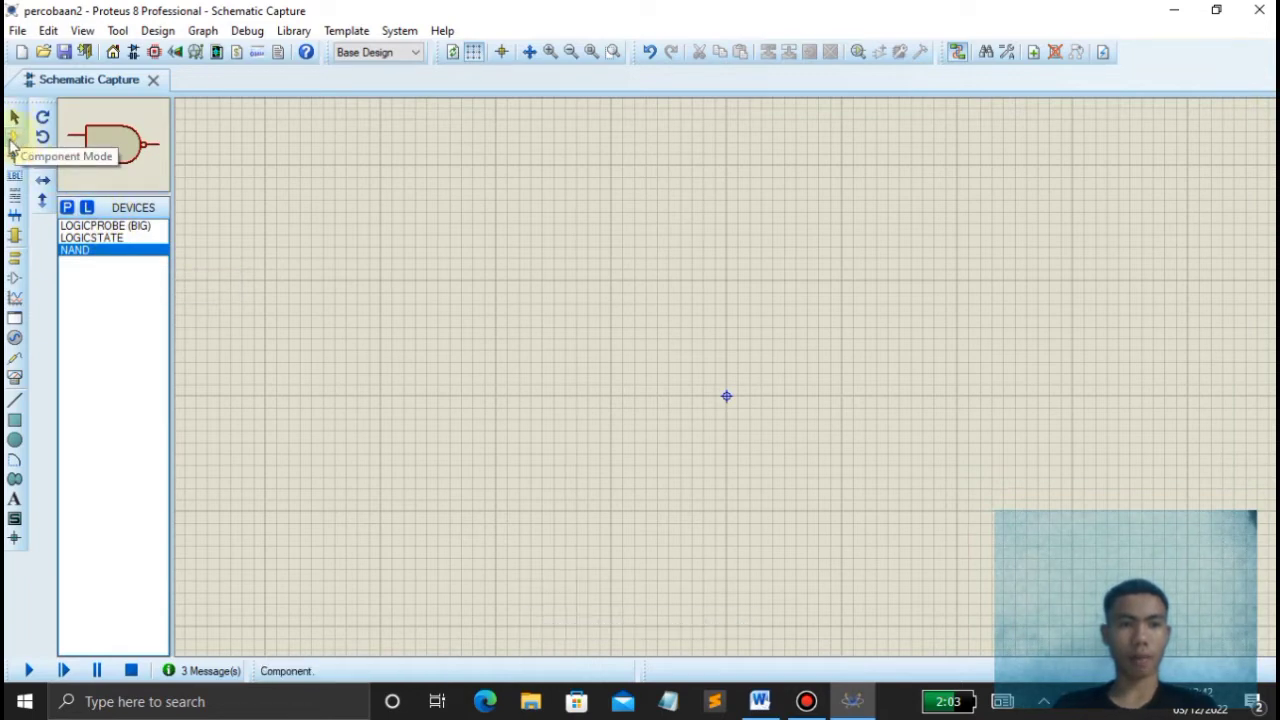
{"action": "left_click", "coordinate": [13, 140]}
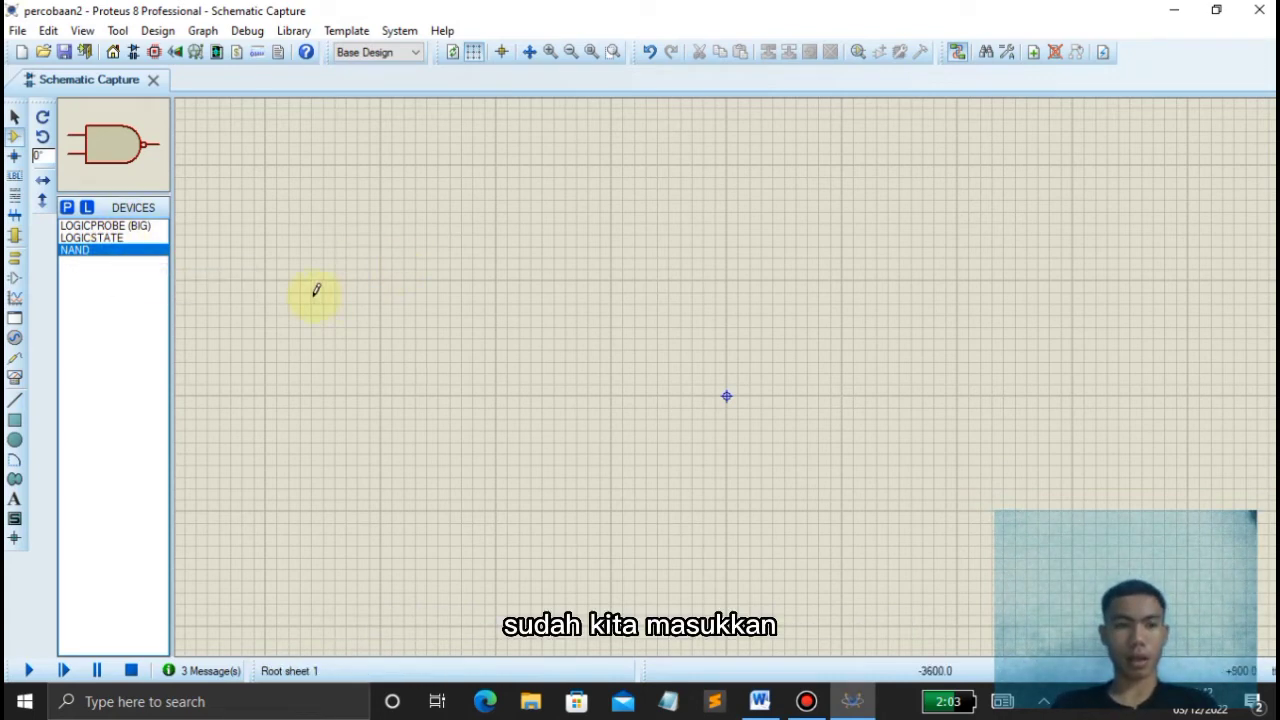
{"action": "left_click", "coordinate": [519, 307]}
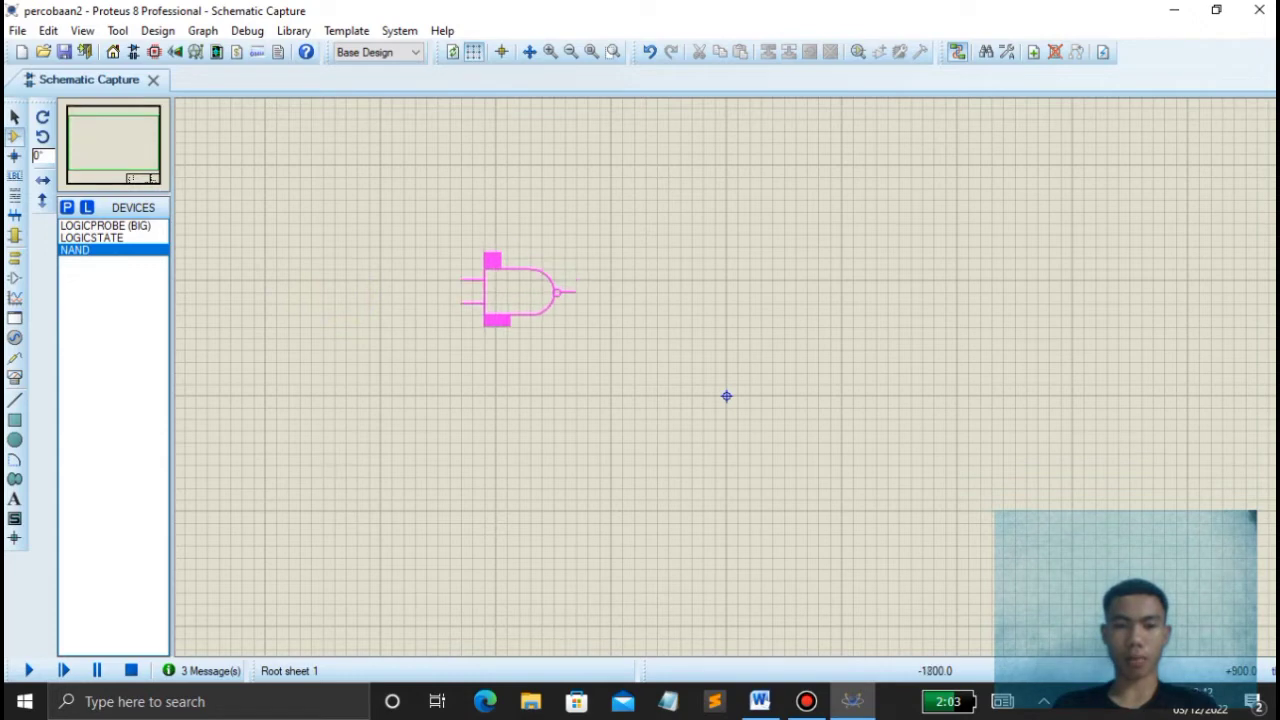
{"action": "left_click", "coordinate": [528, 280]}
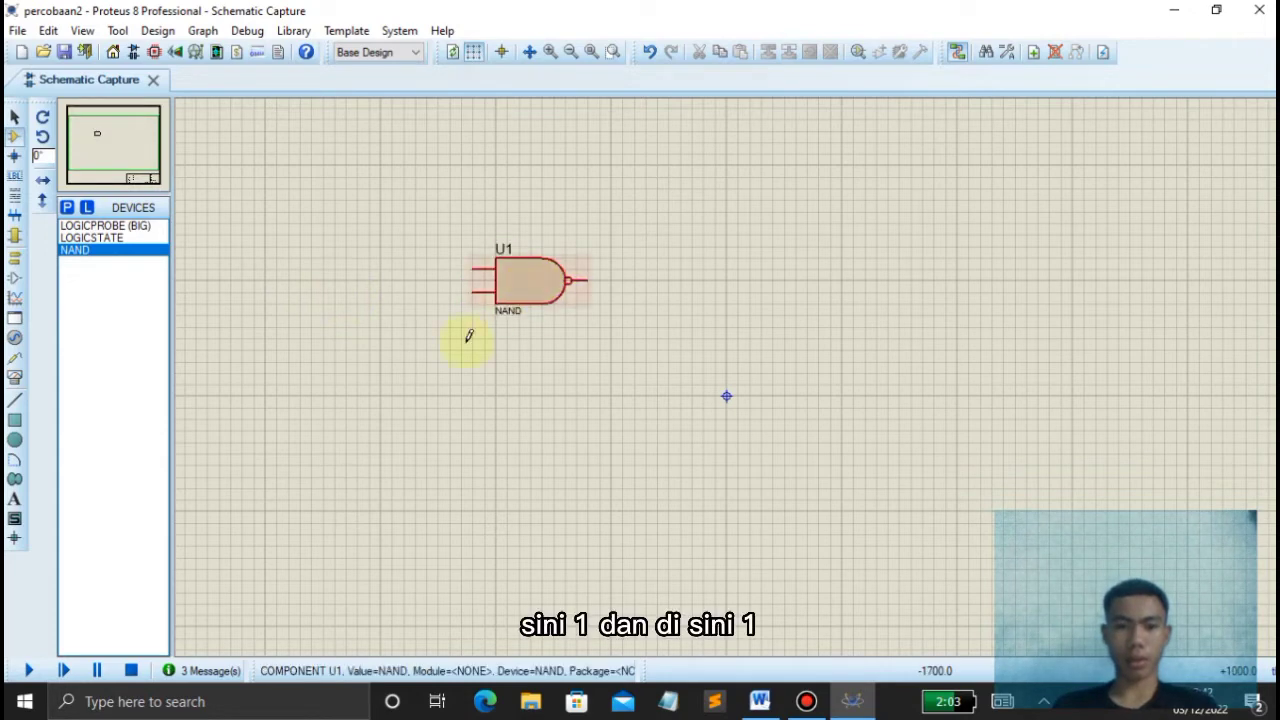
{"action": "left_click", "coordinate": [513, 507]}
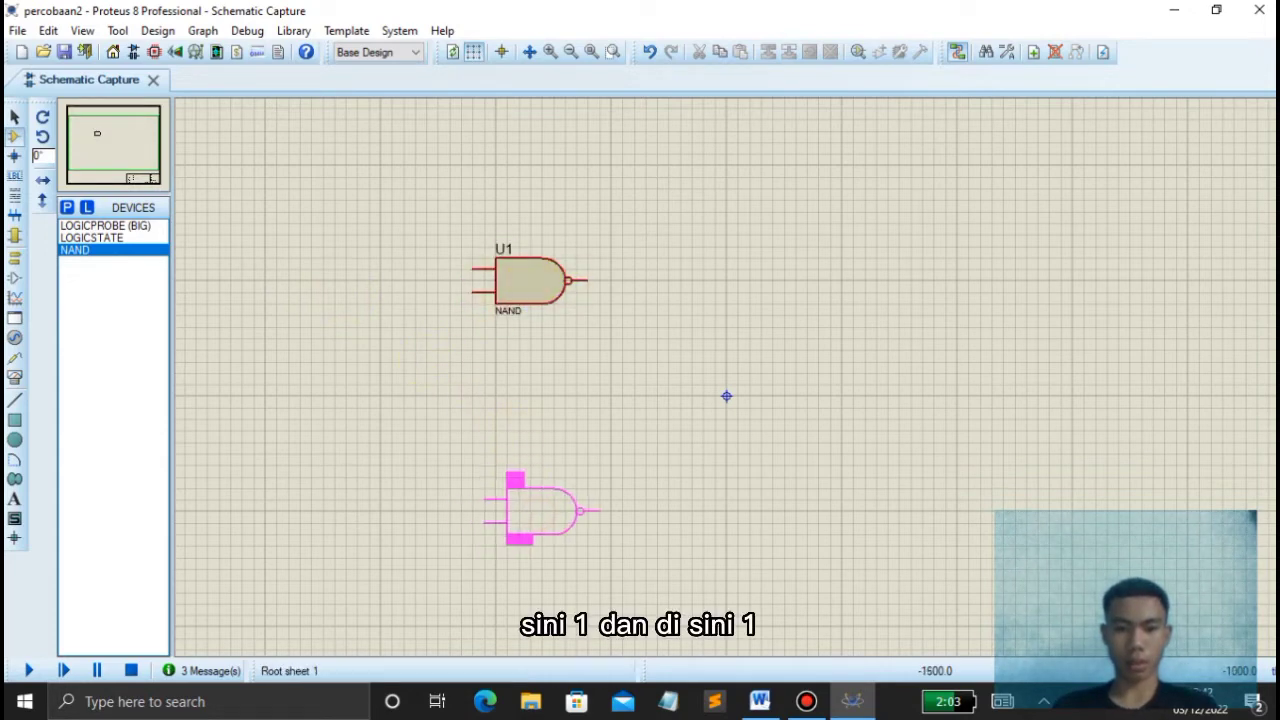
{"action": "left_click", "coordinate": [531, 515]}
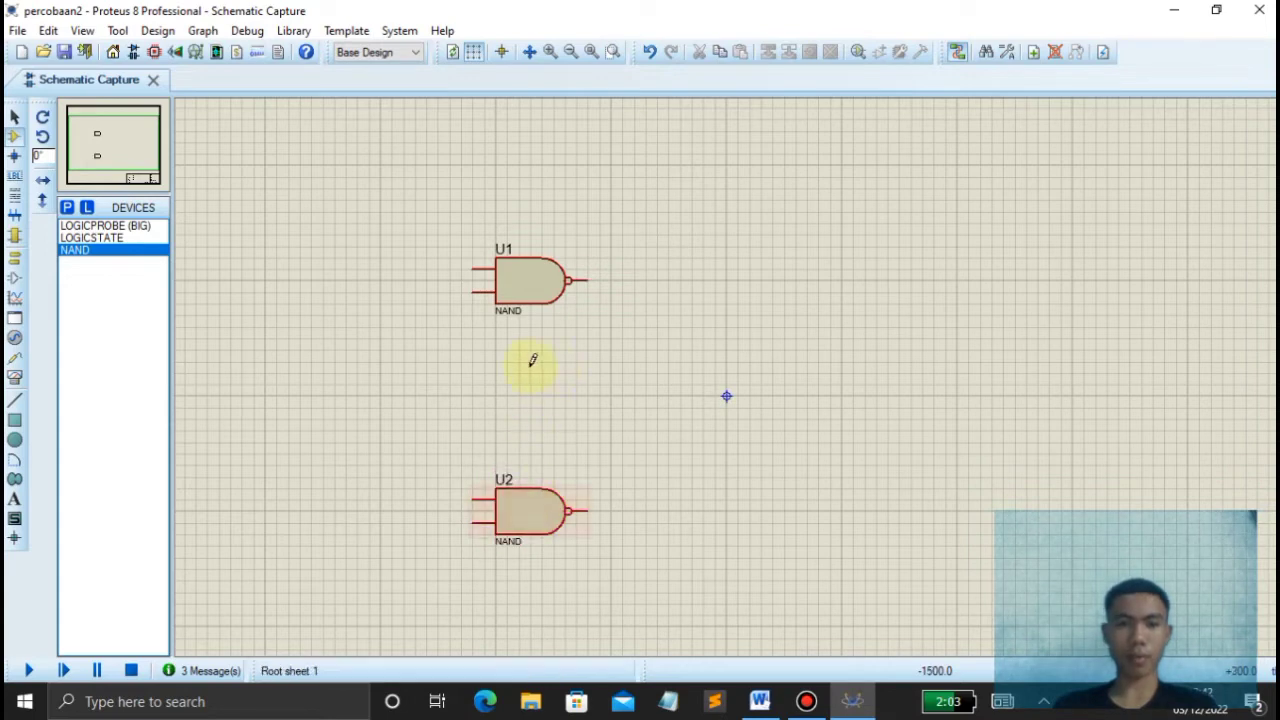
{"action": "left_click", "coordinate": [726, 396]}
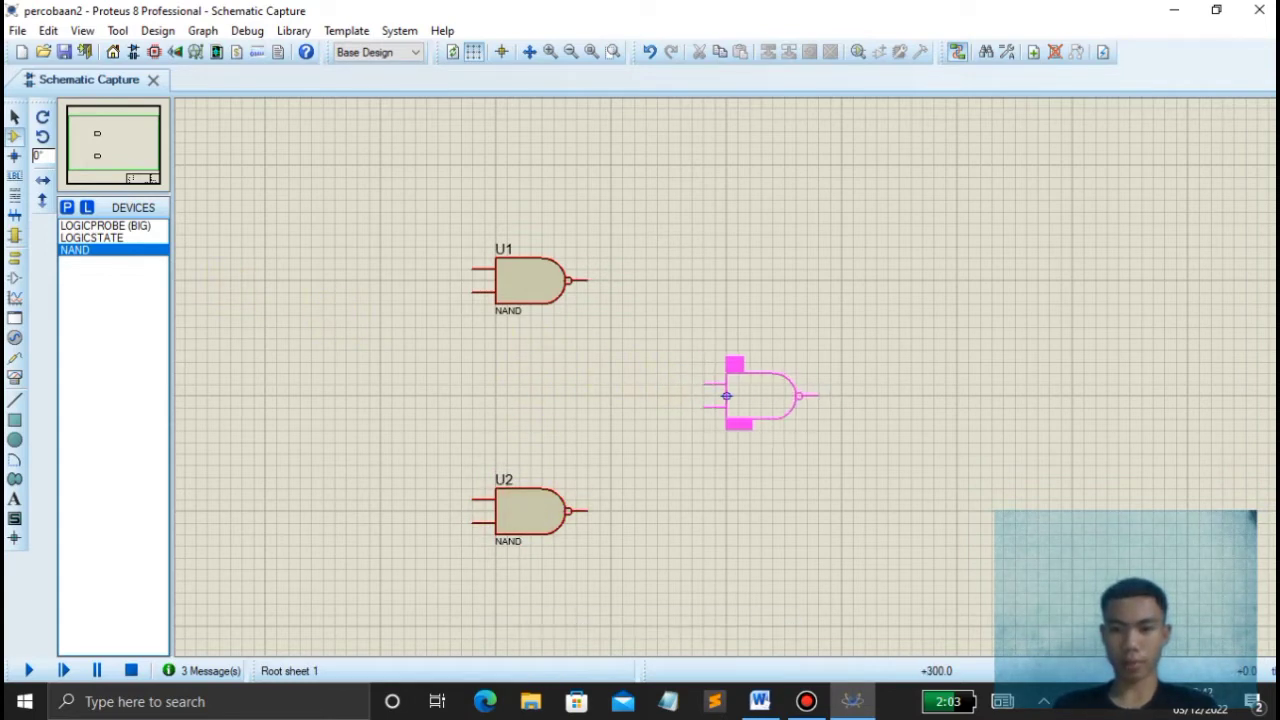
{"action": "left_click", "coordinate": [760, 398]}
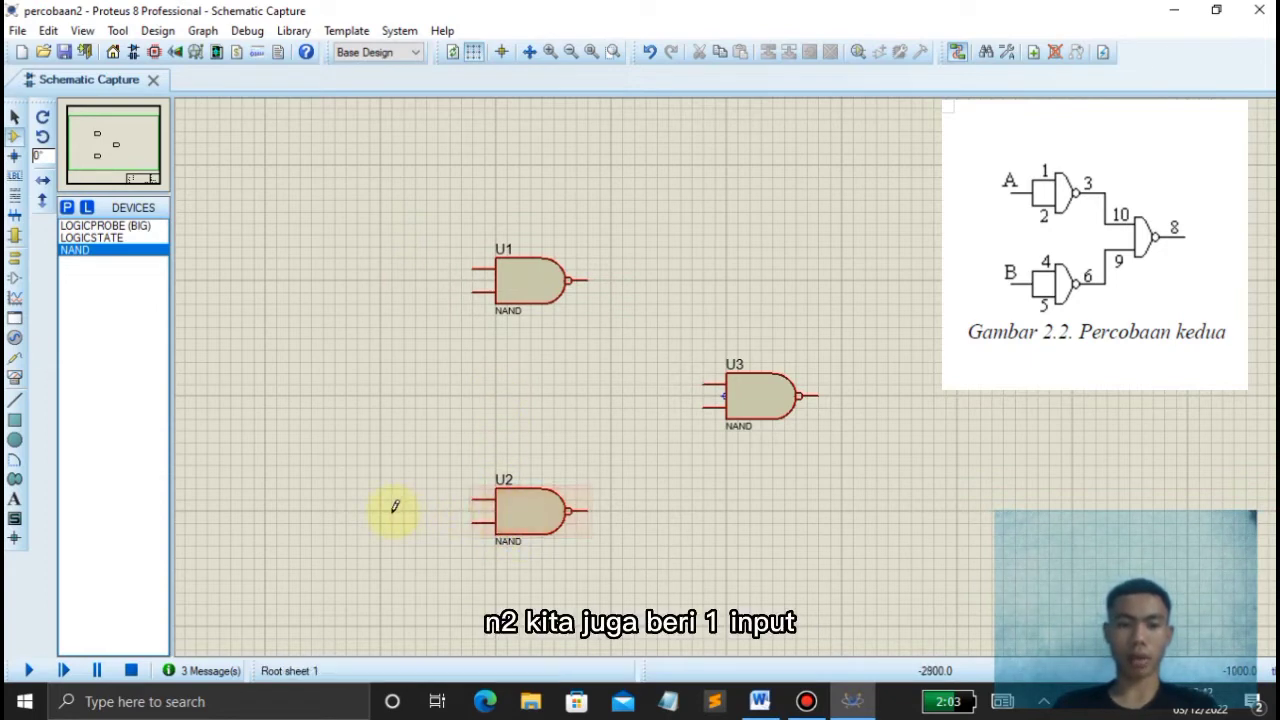
- Place two LOGICSTATE inputs, one left of NAND gate U1 and one left of NAND gate U2
{"action": "left_click", "coordinate": [102, 226]}
{"action": "left_click", "coordinate": [100, 238]}
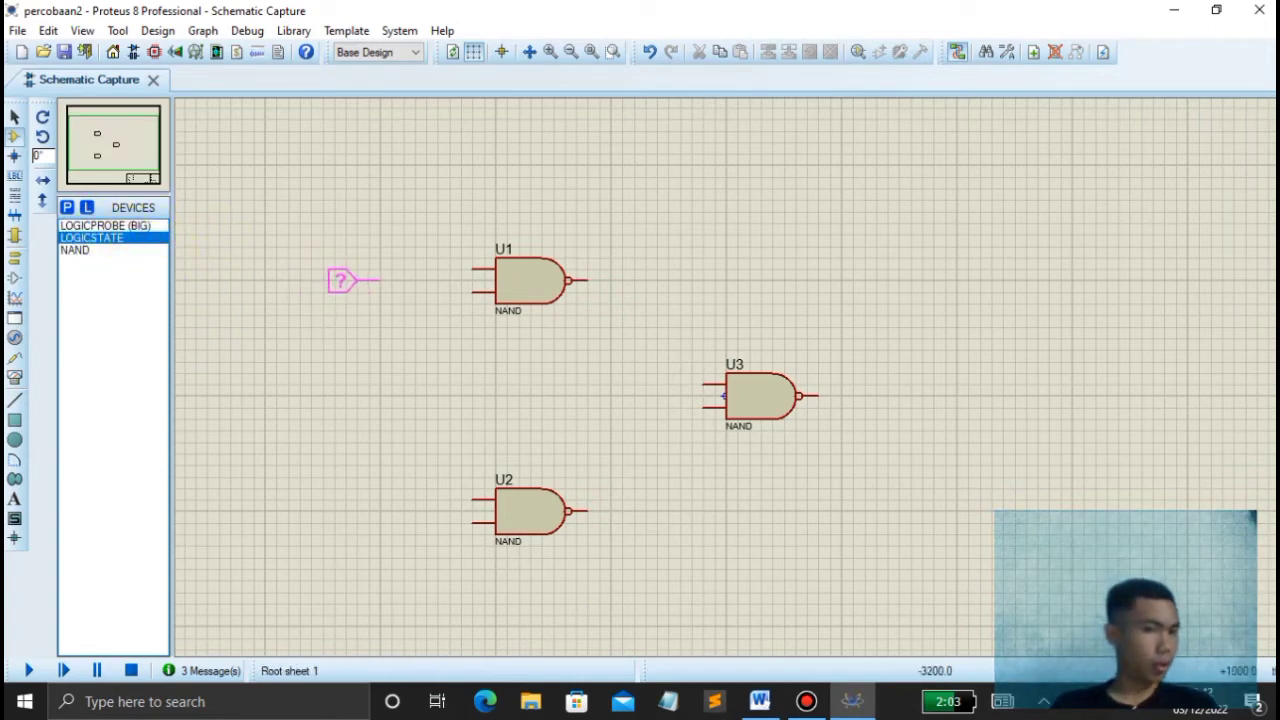
{"action": "left_click", "coordinate": [365, 279]}
{"action": "left_click", "coordinate": [364, 506]}
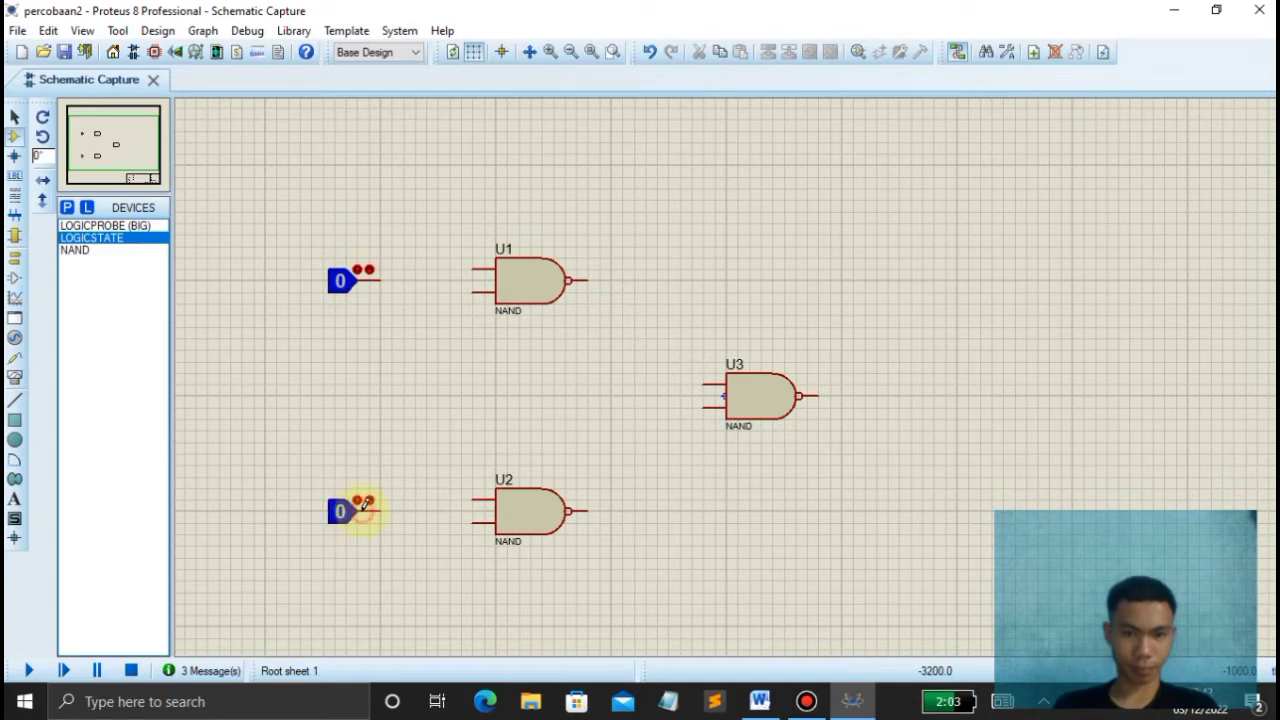
- Place a junction dot between each logic state and its NAND gate, level with the logic state's pin
{"action": "left_click", "coordinate": [14, 160]}
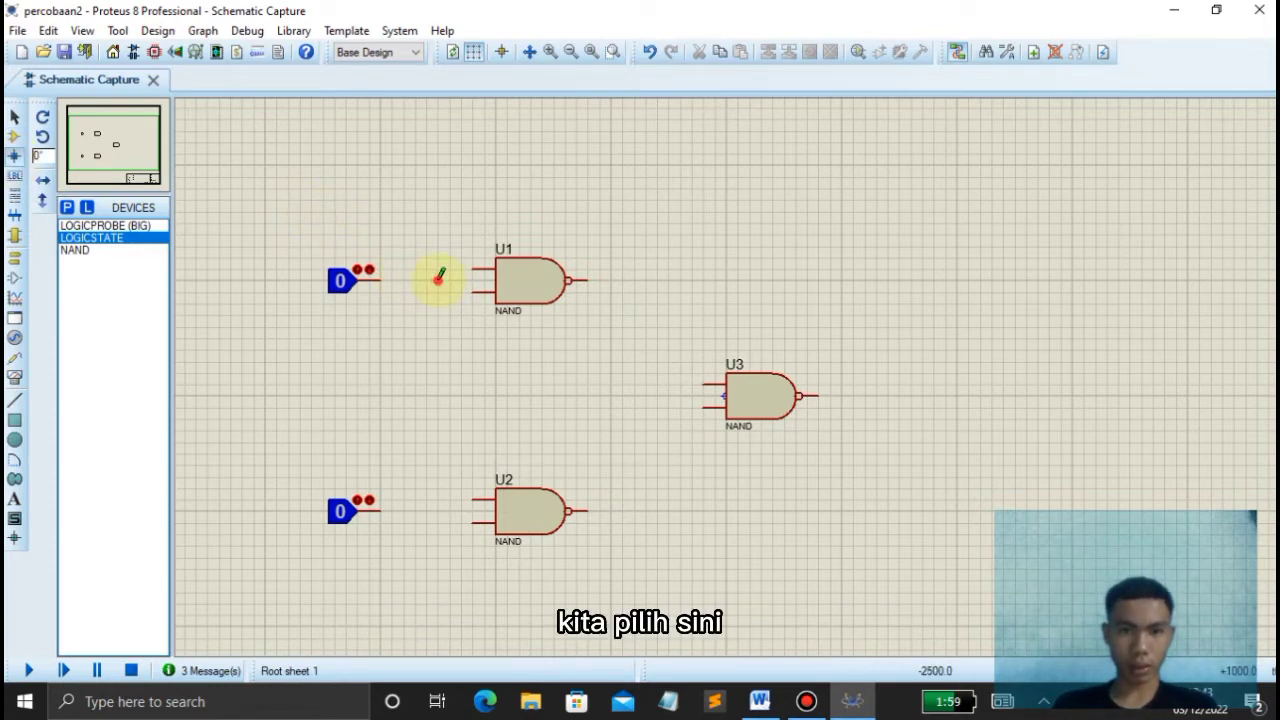
{"action": "left_click", "coordinate": [438, 280]}
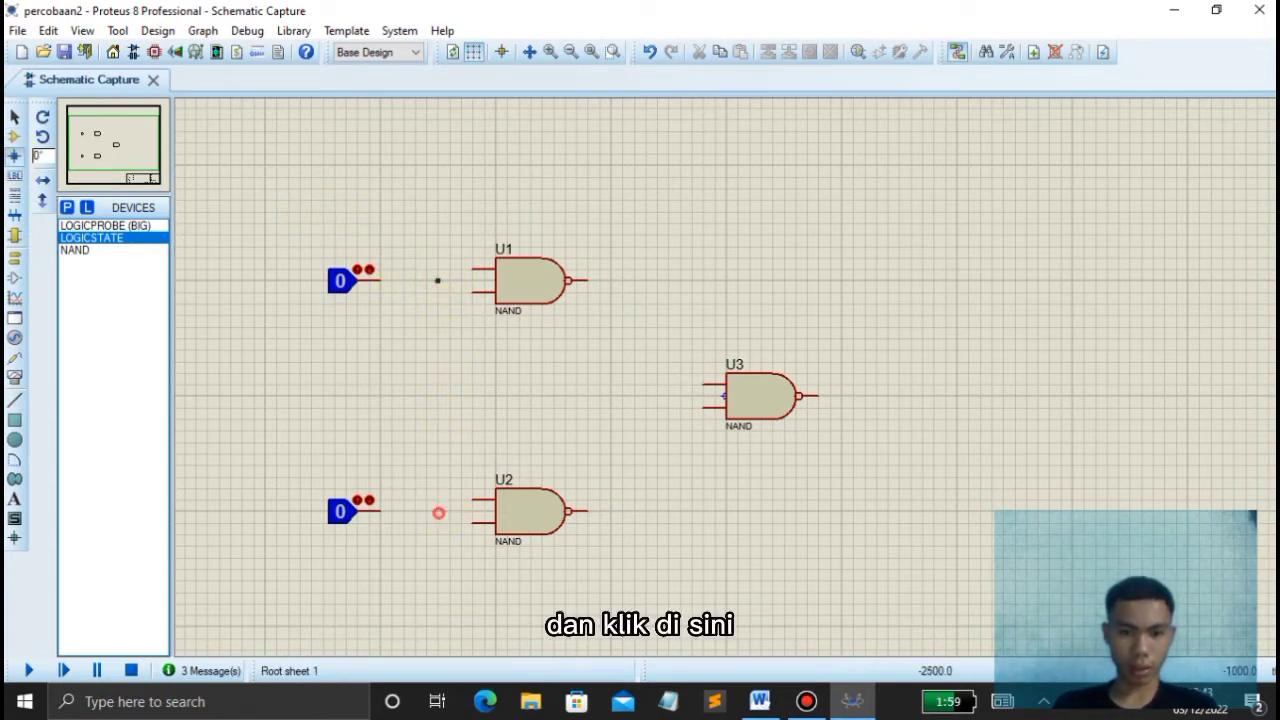
{"action": "left_click", "coordinate": [437, 511]}
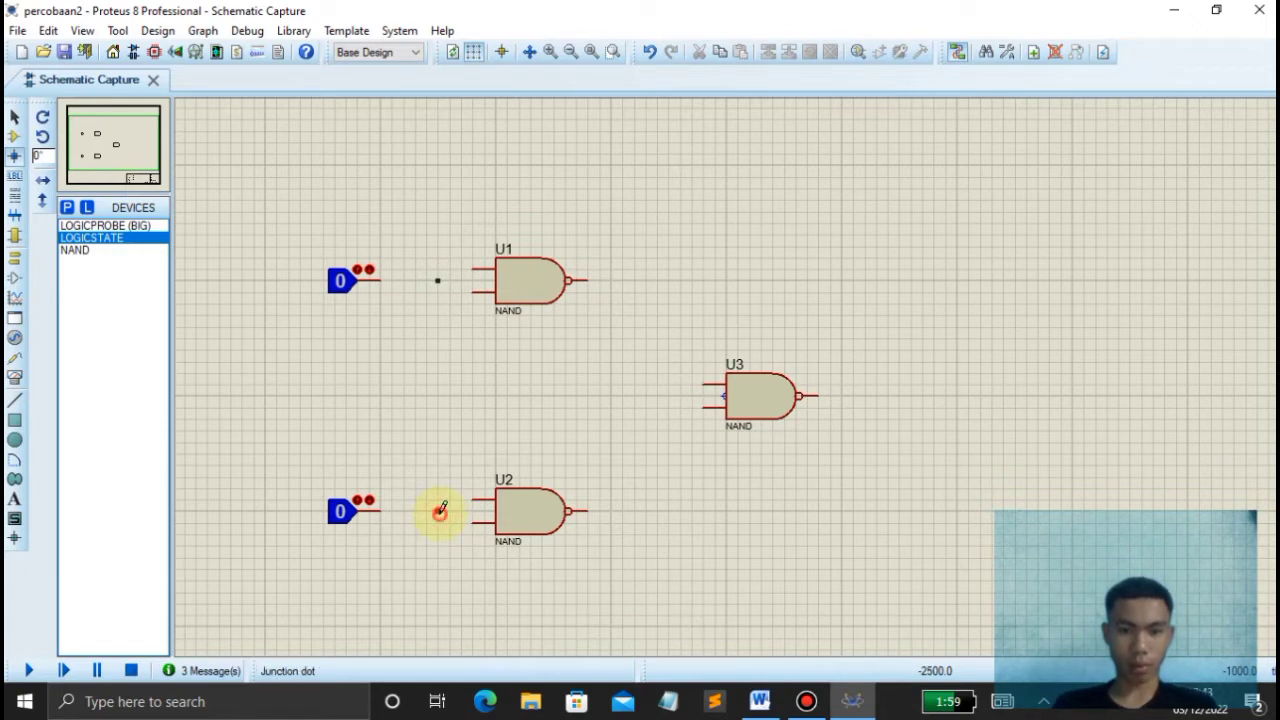
- Wire both input pins of U2 and both input pins of U1 to the junction dot in front of each gate
{"action": "left_click", "coordinate": [439, 510]}
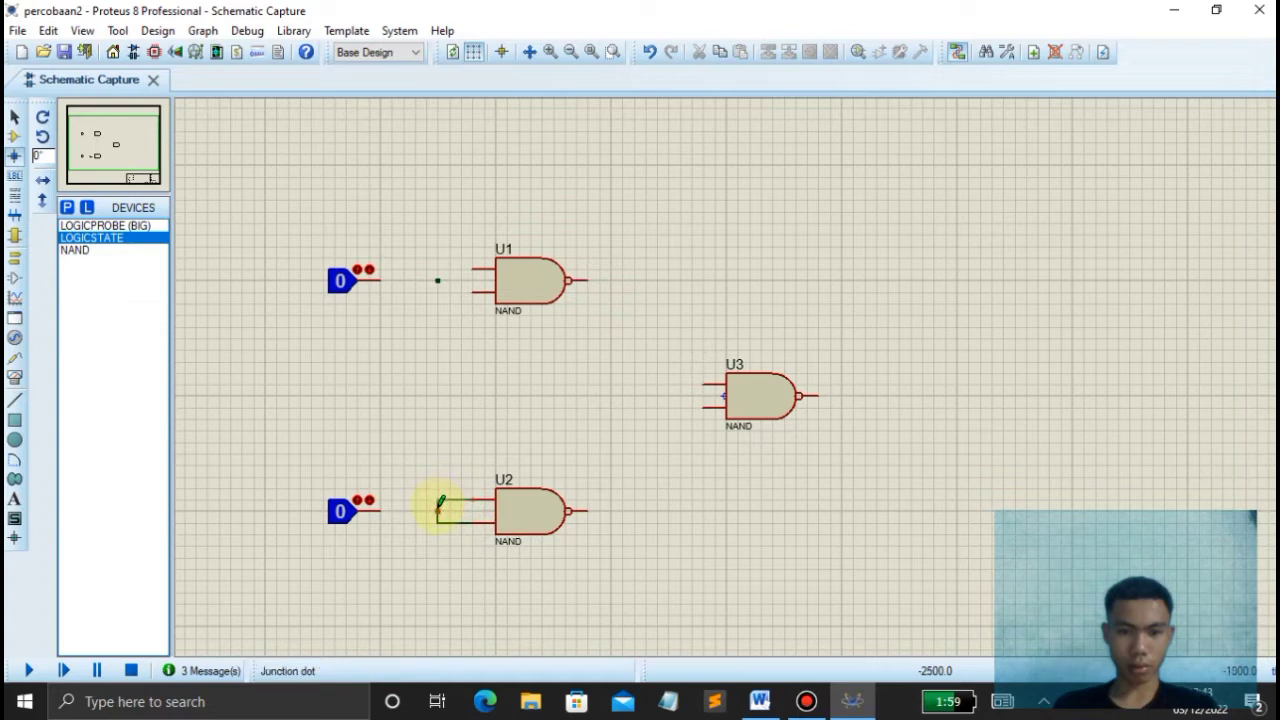
{"action": "left_click", "coordinate": [438, 499]}
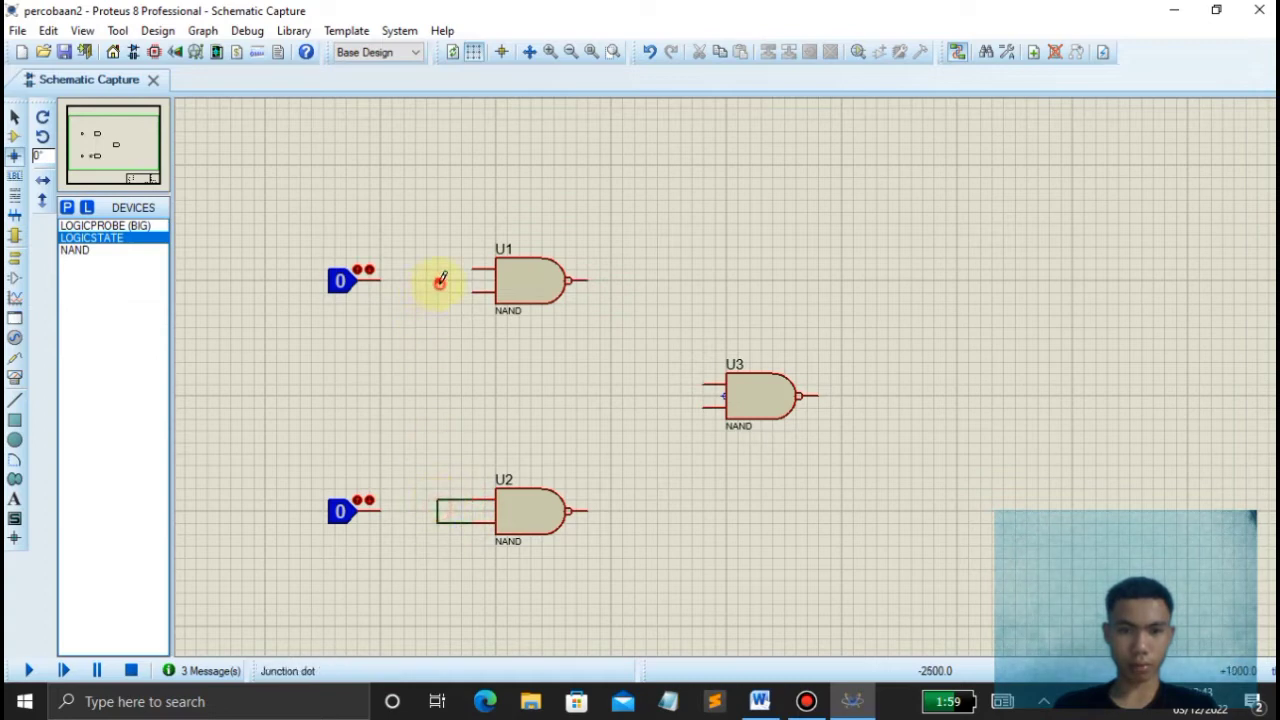
{"action": "left_click", "coordinate": [438, 282]}
{"action": "left_click", "coordinate": [478, 292]}
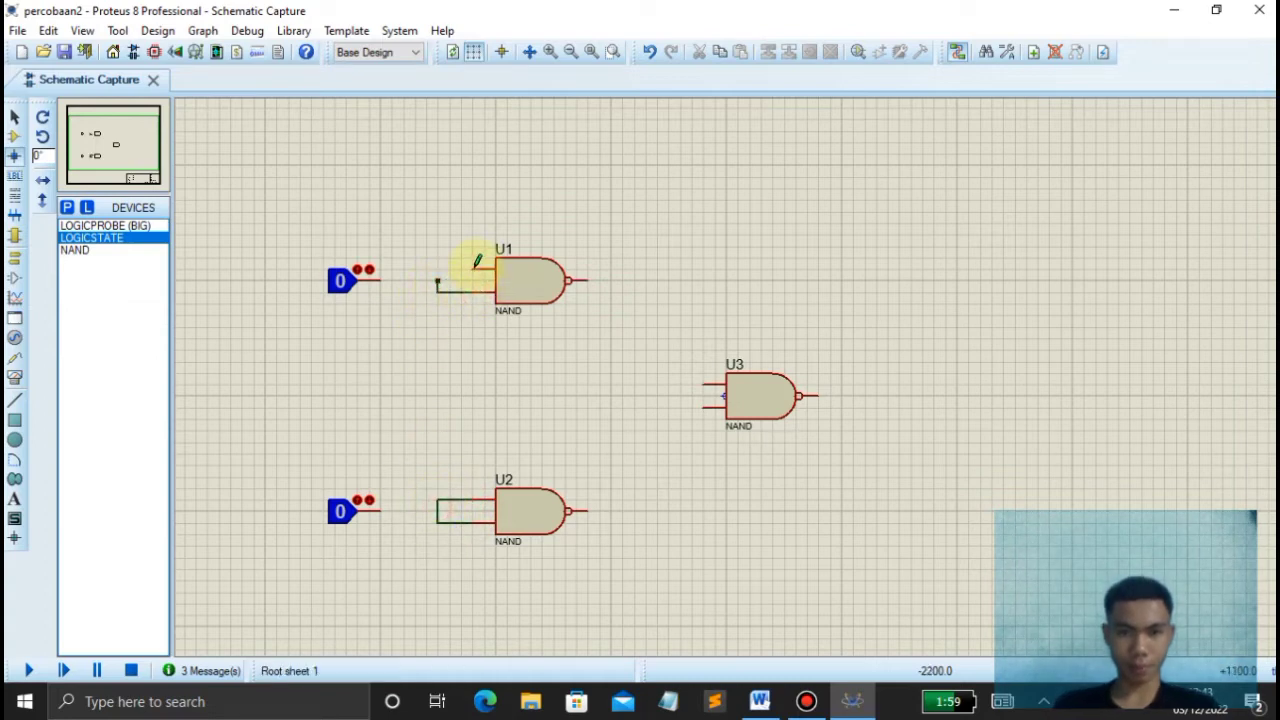
{"action": "left_click", "coordinate": [474, 267]}
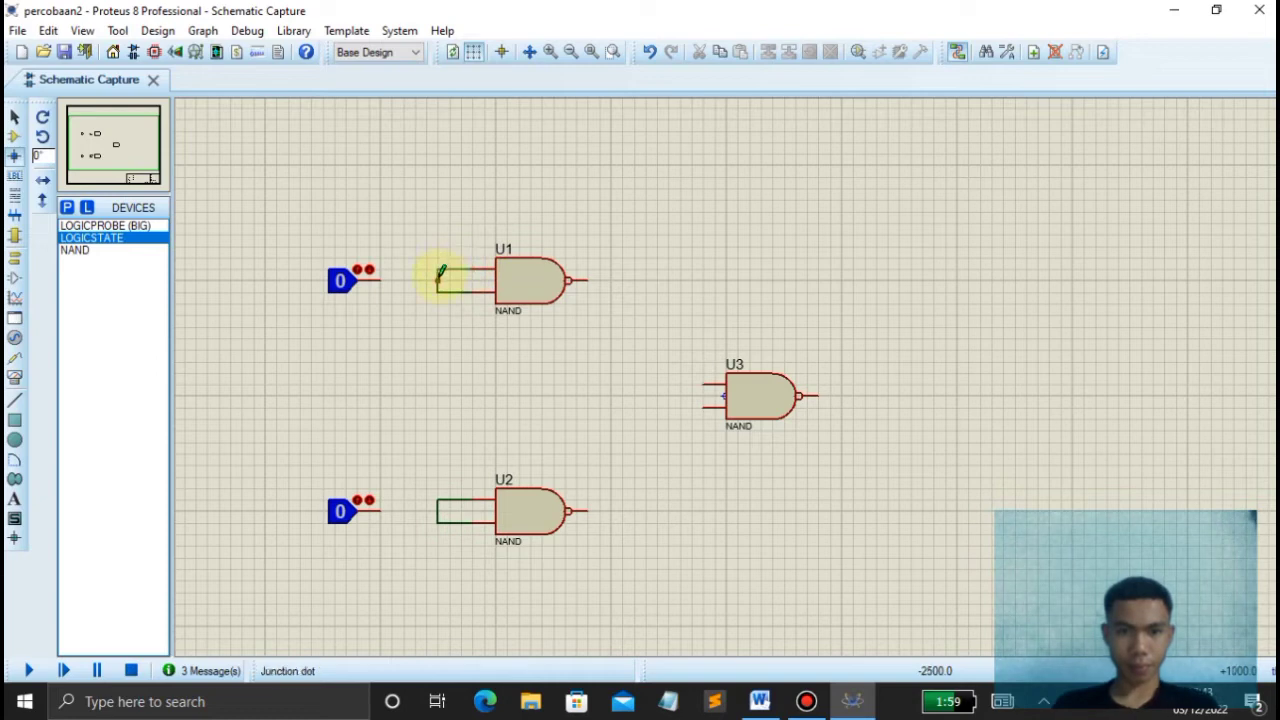
- Wire each logic state's output to the junction dot joining the inputs of its NAND gate
{"action": "left_click", "coordinate": [378, 280]}
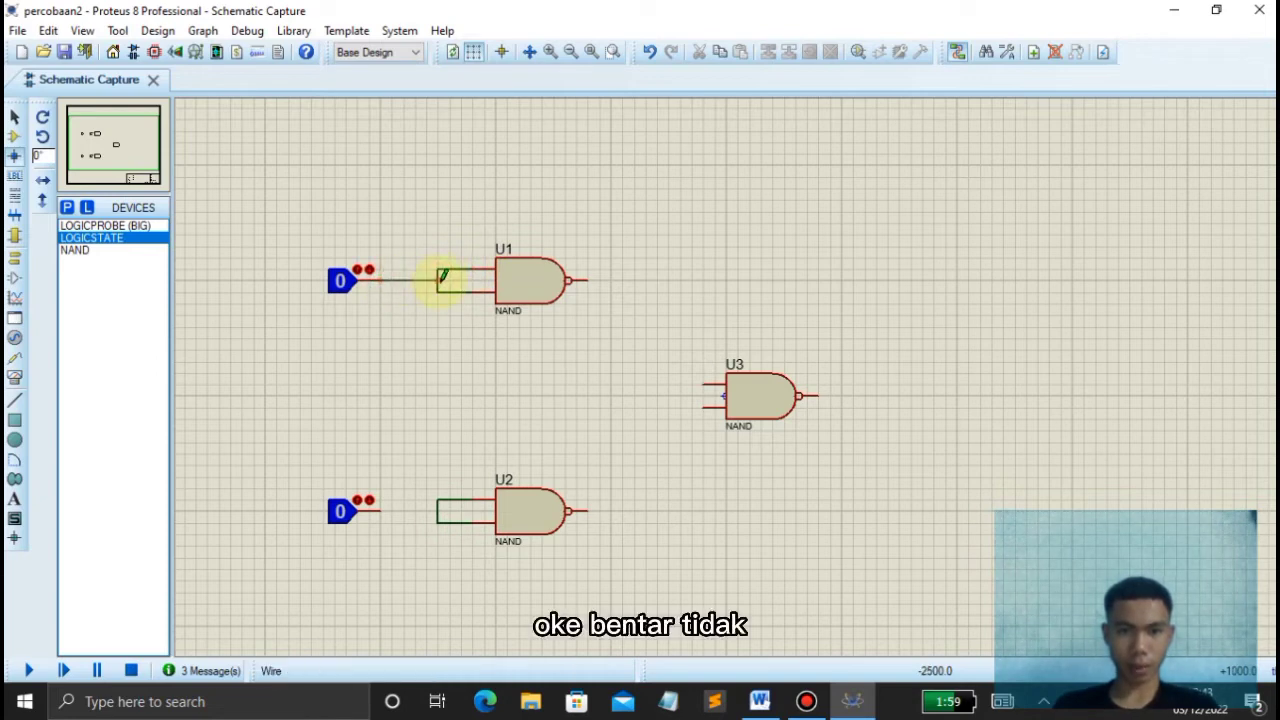
{"action": "left_click", "coordinate": [439, 280]}
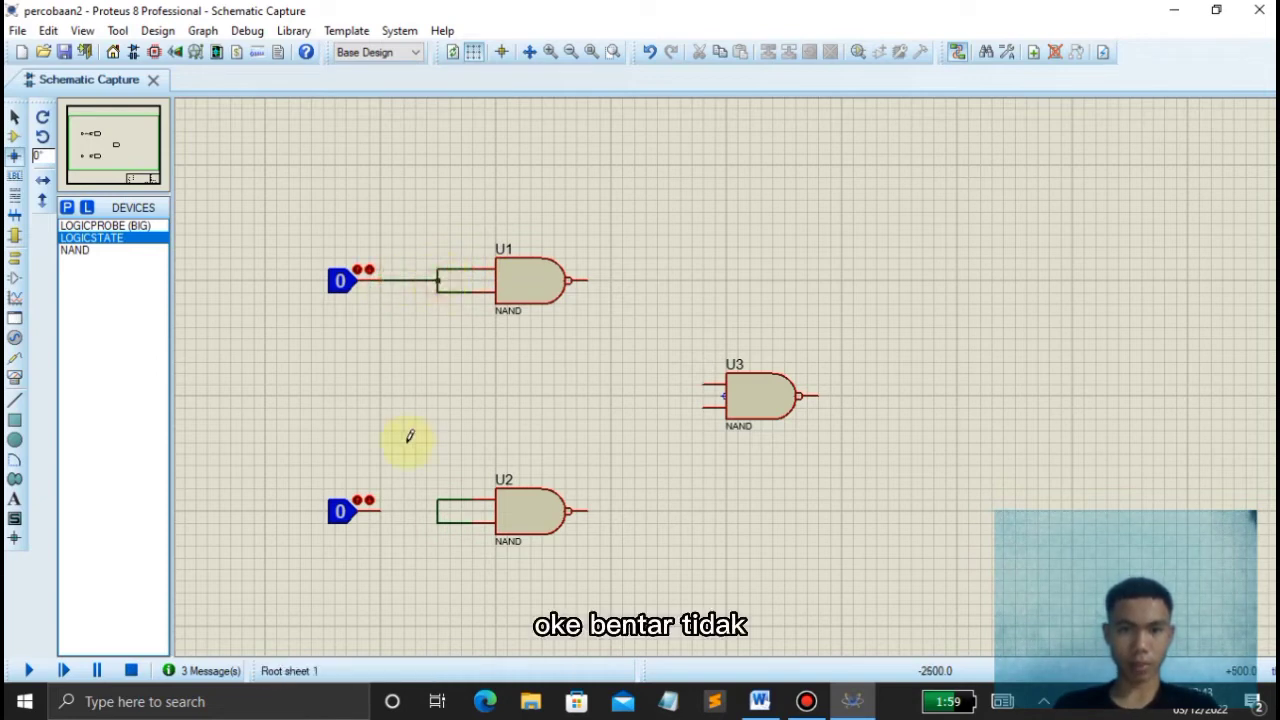
{"action": "left_click", "coordinate": [384, 507]}
{"action": "left_click", "coordinate": [441, 511]}
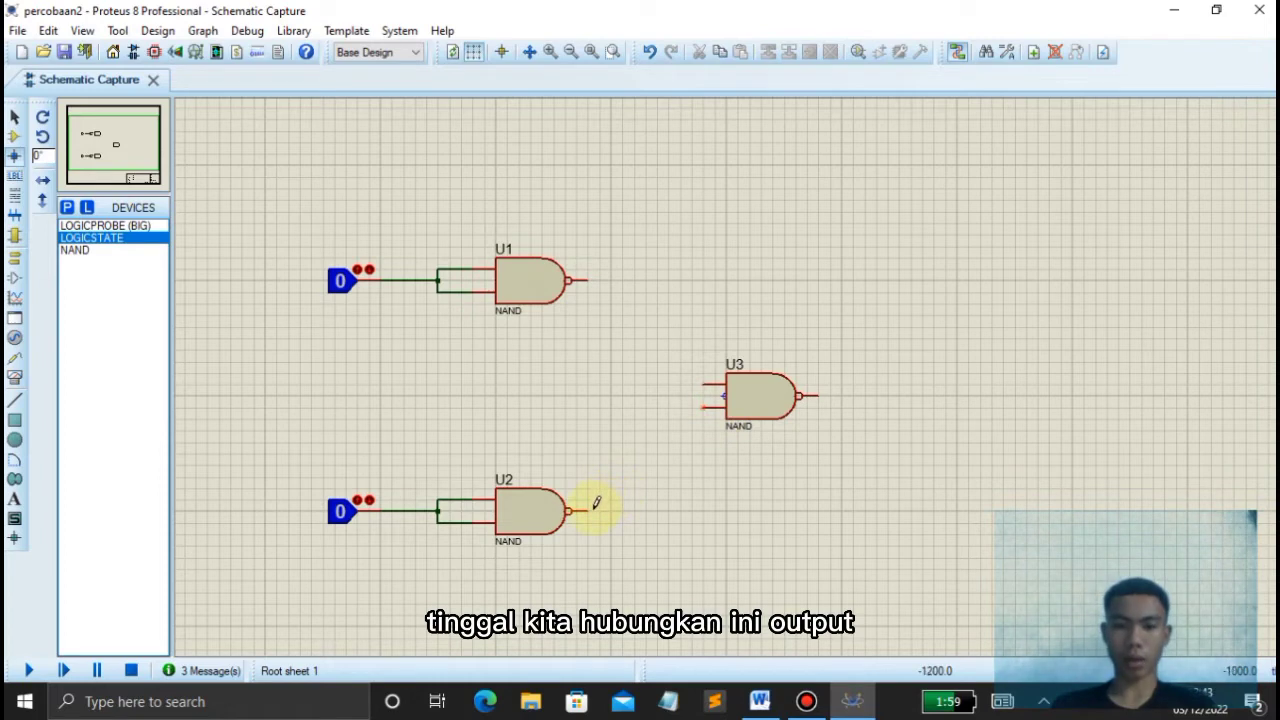
- Wire U1's output to U3's upper input and U2's output to U3's lower input, routing the wires at right angles
{"action": "left_click", "coordinate": [543, 292]}
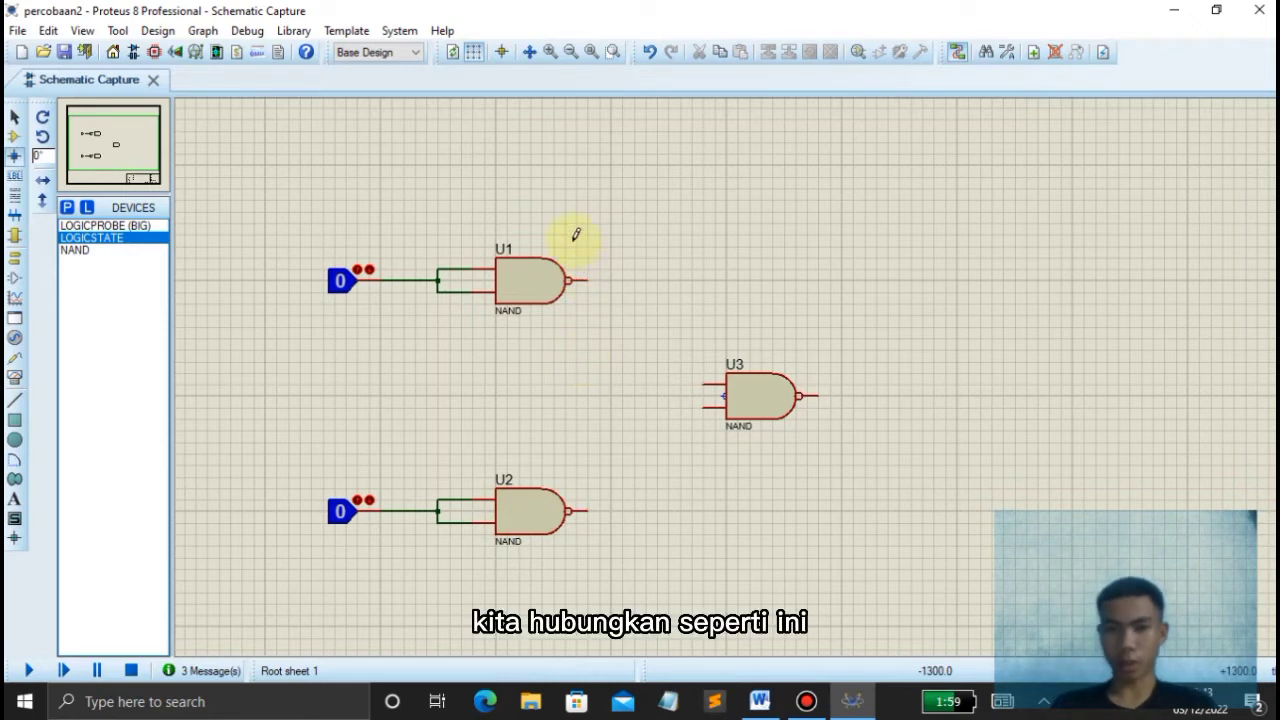
{"action": "left_click", "coordinate": [588, 278]}
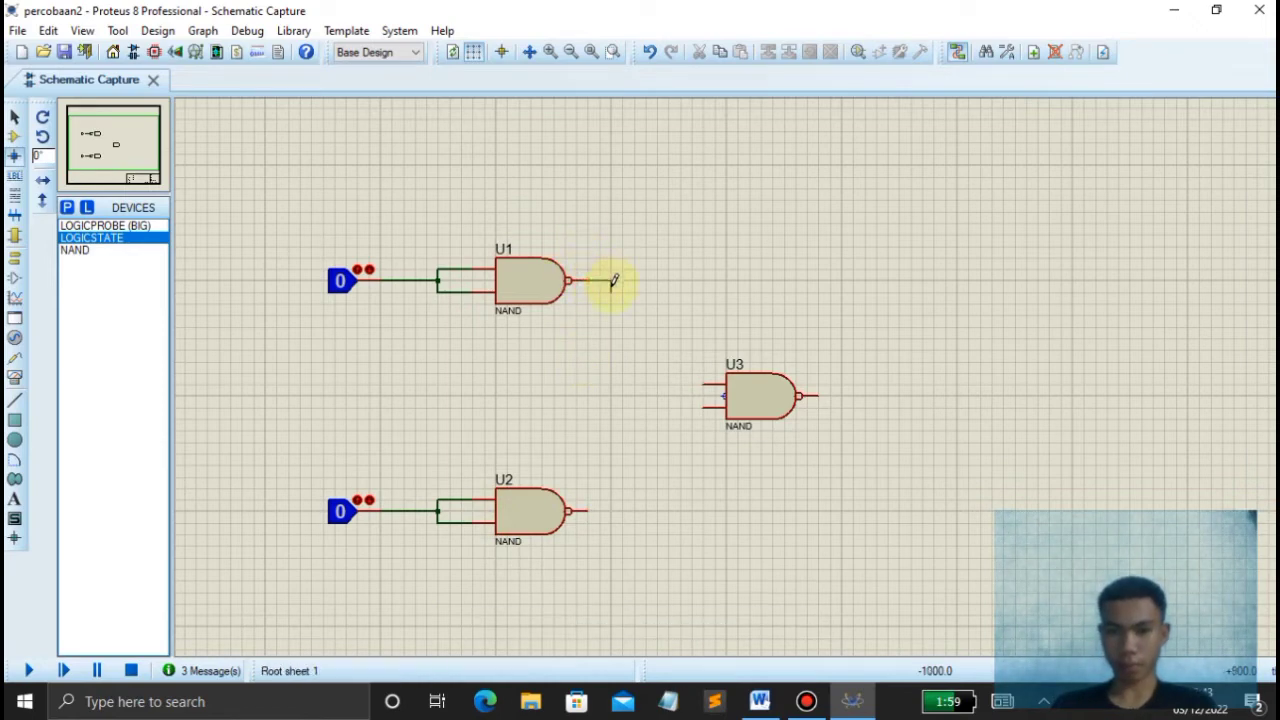
{"action": "left_click", "coordinate": [612, 383]}
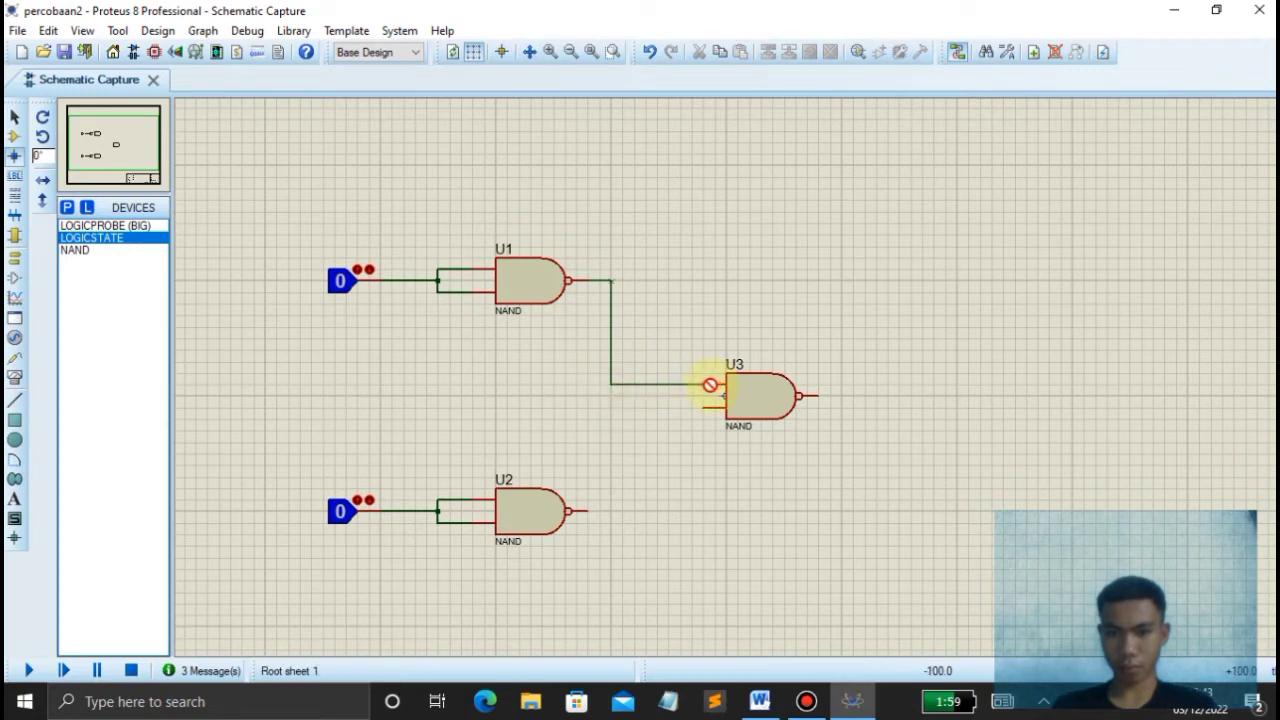
{"action": "left_click", "coordinate": [711, 384]}
{"action": "left_click", "coordinate": [705, 405]}
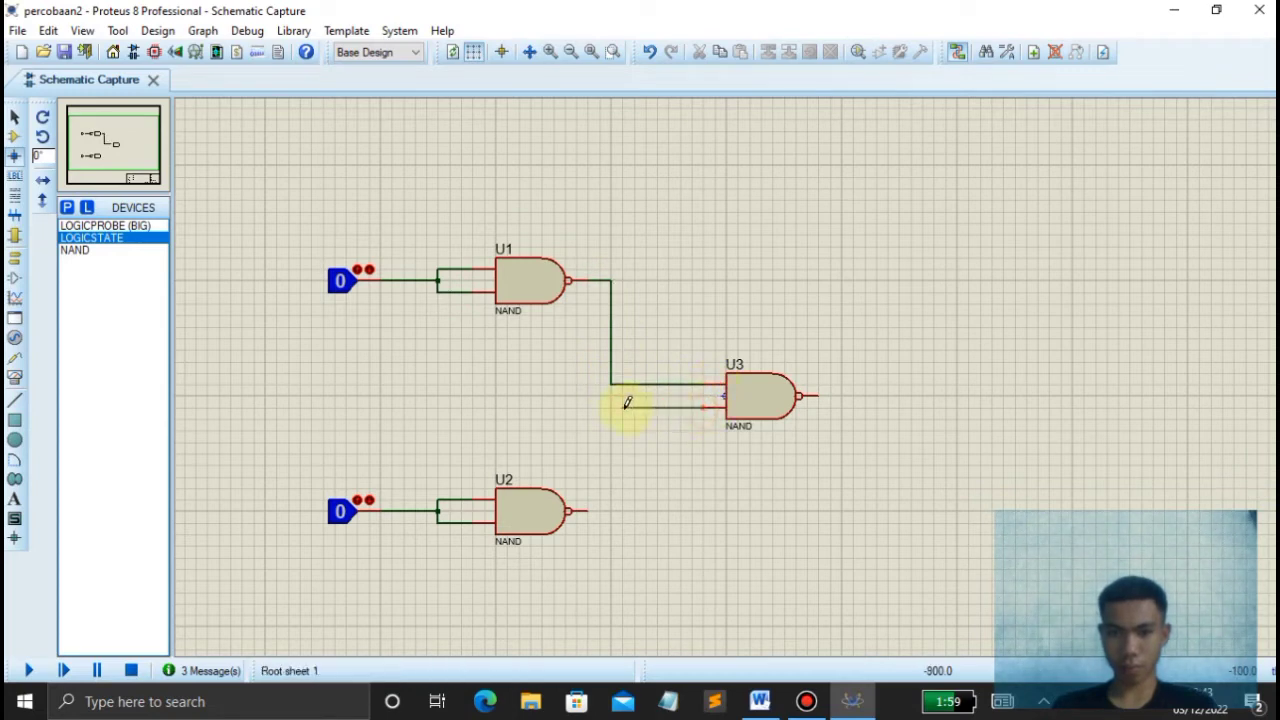
{"action": "left_click", "coordinate": [614, 406]}
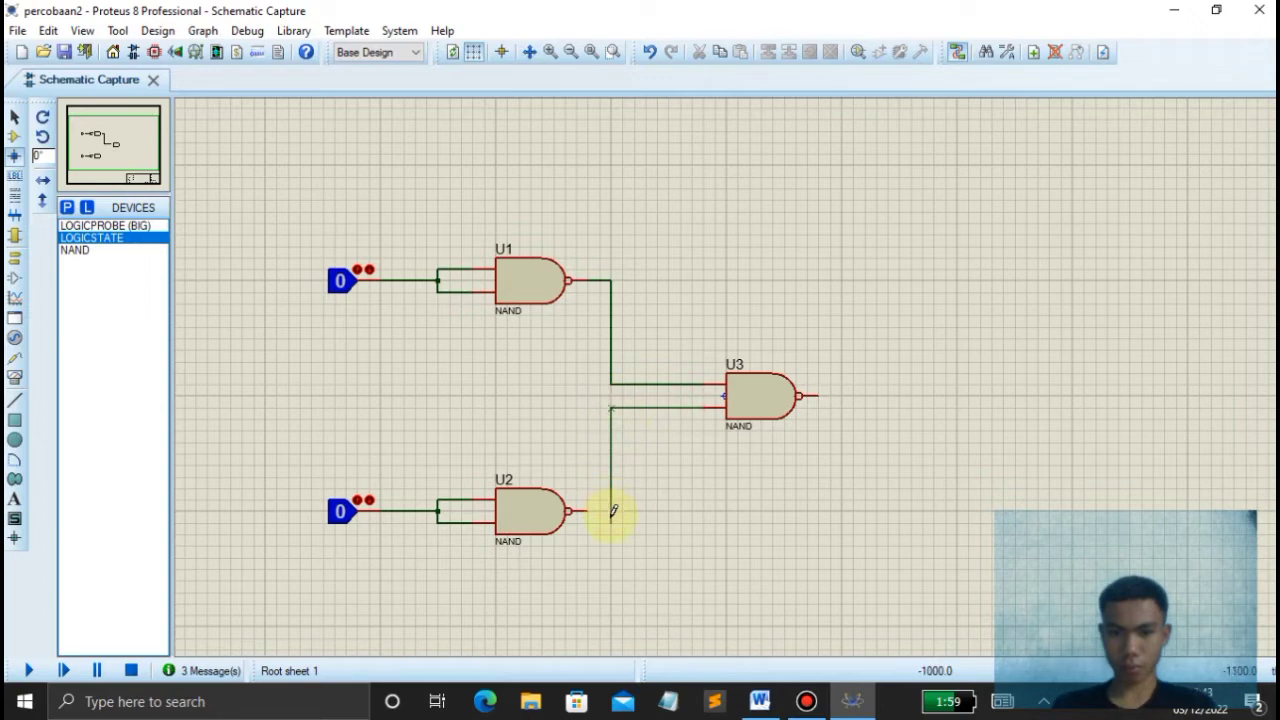
{"action": "left_click", "coordinate": [588, 508]}
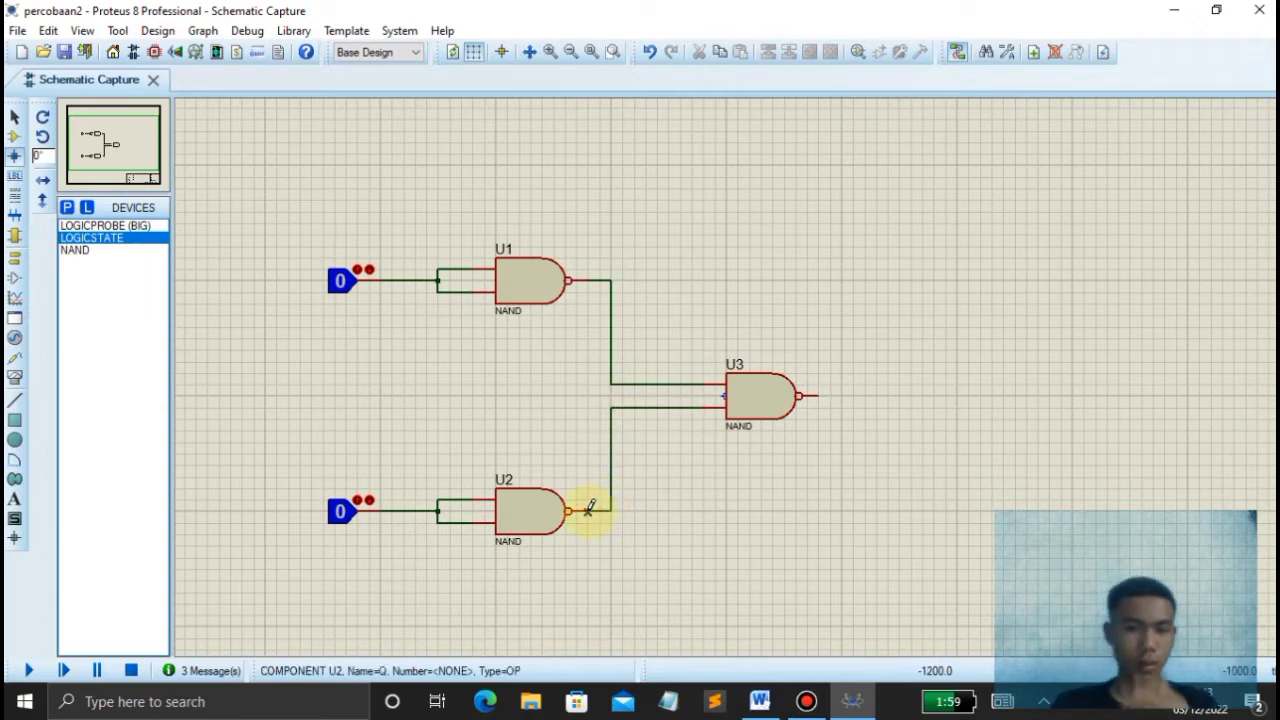
- Place a LOGICPROBE (BIG) directly on the output pin of NAND gate U3
{"action": "left_click", "coordinate": [100, 226]}
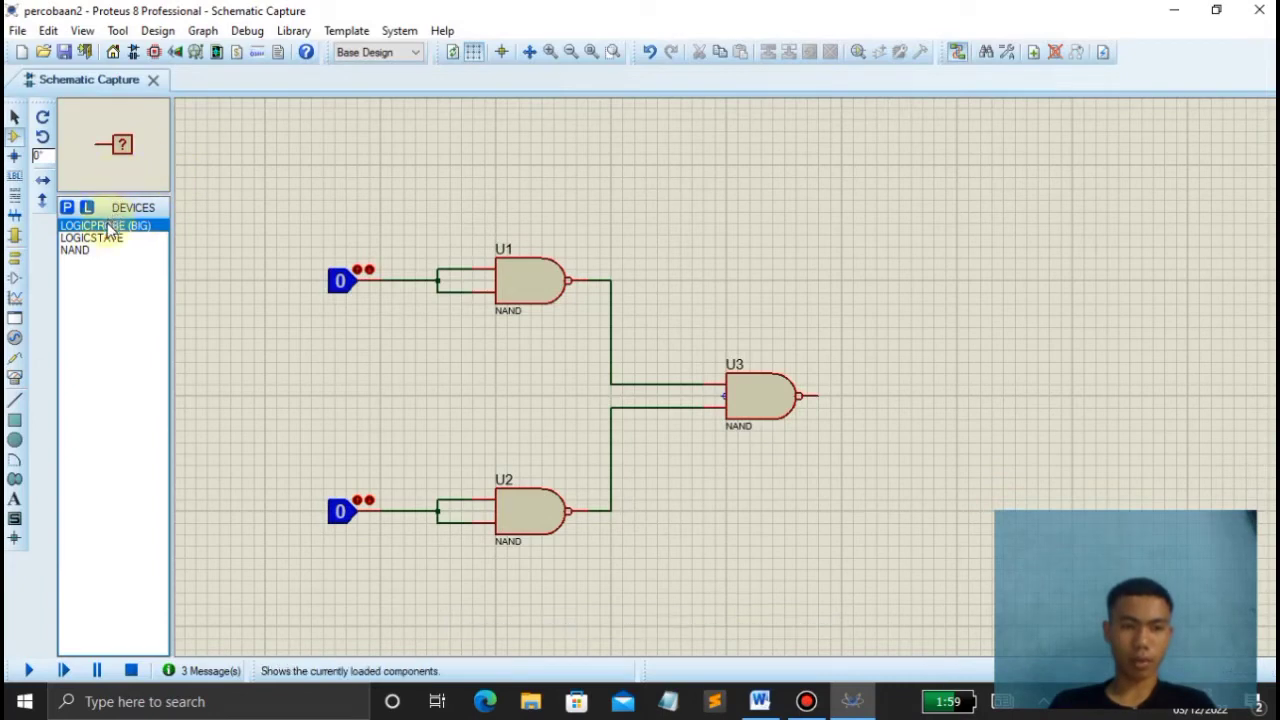
{"action": "left_click", "coordinate": [858, 390]}
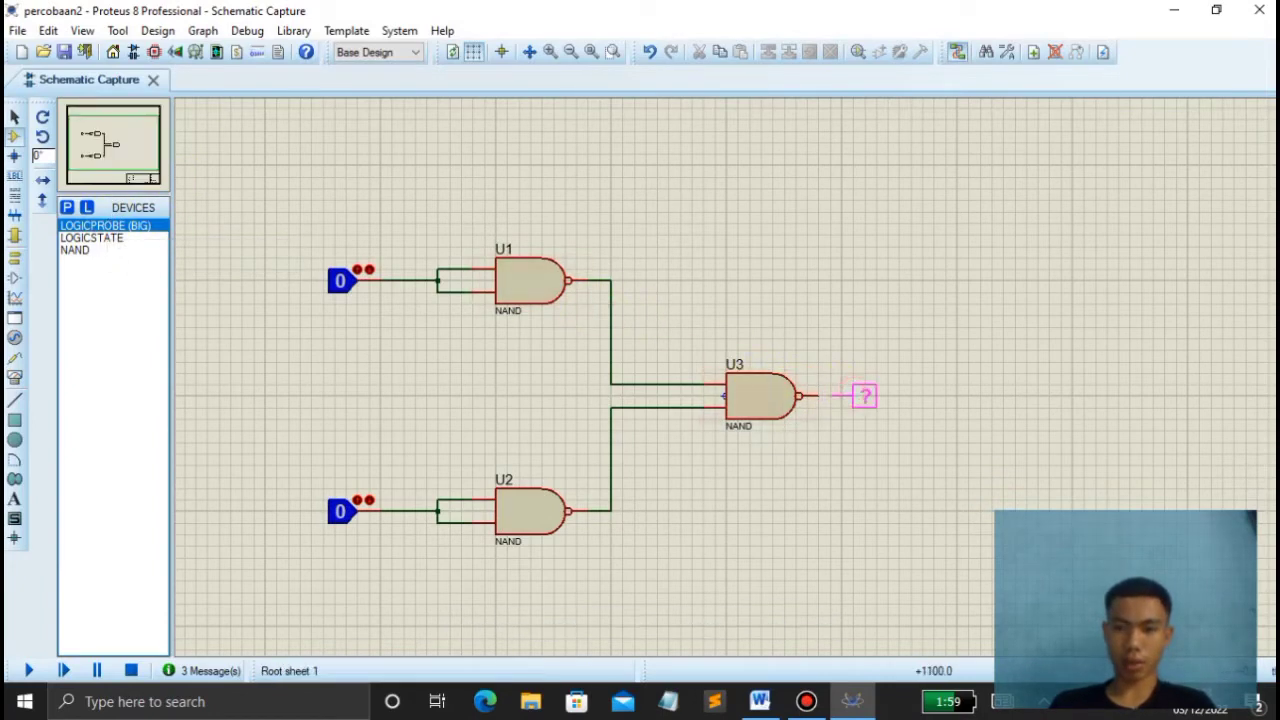
{"action": "left_click", "coordinate": [849, 397]}
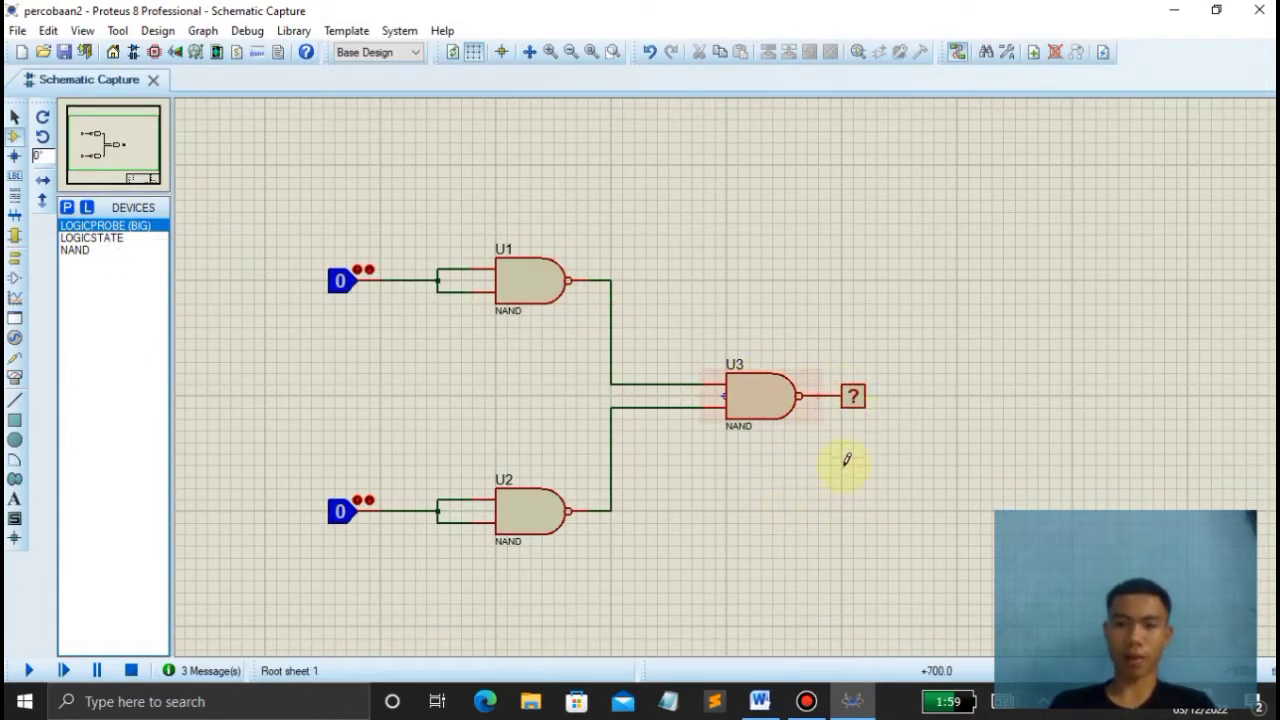
{"action": "left_click", "coordinate": [520, 280]}
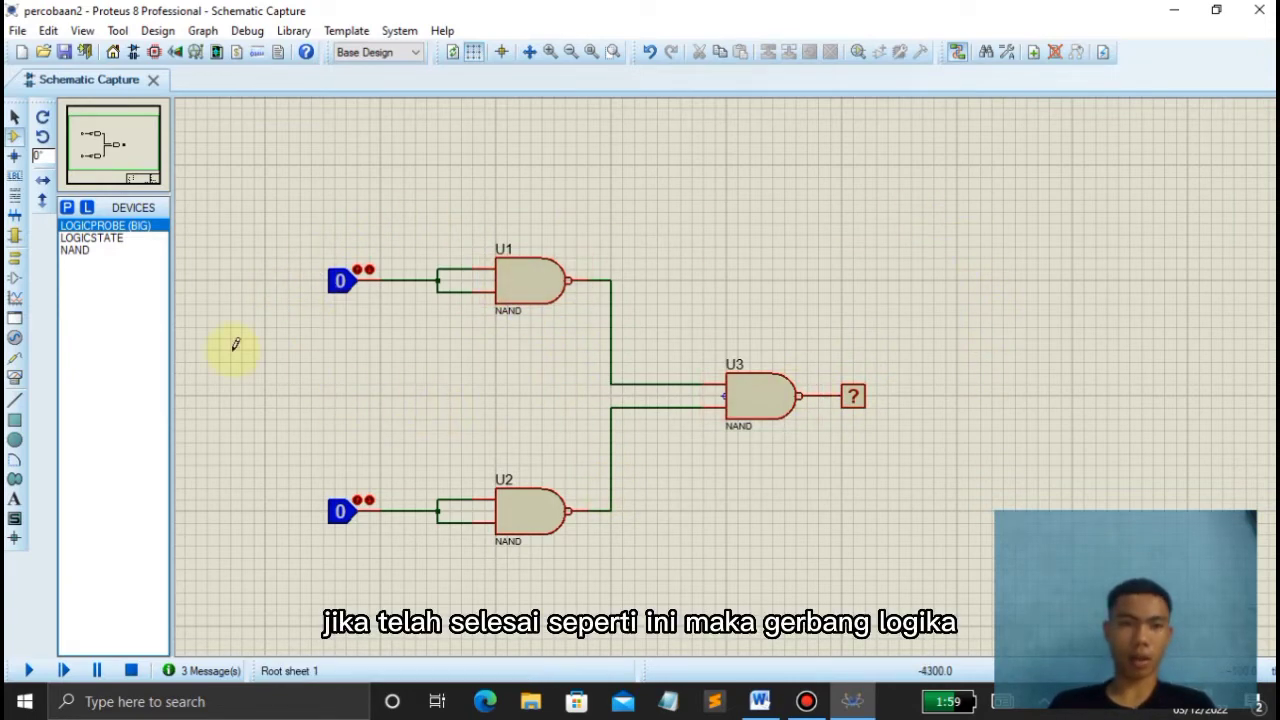
{"action": "left_click", "coordinate": [110, 316]}
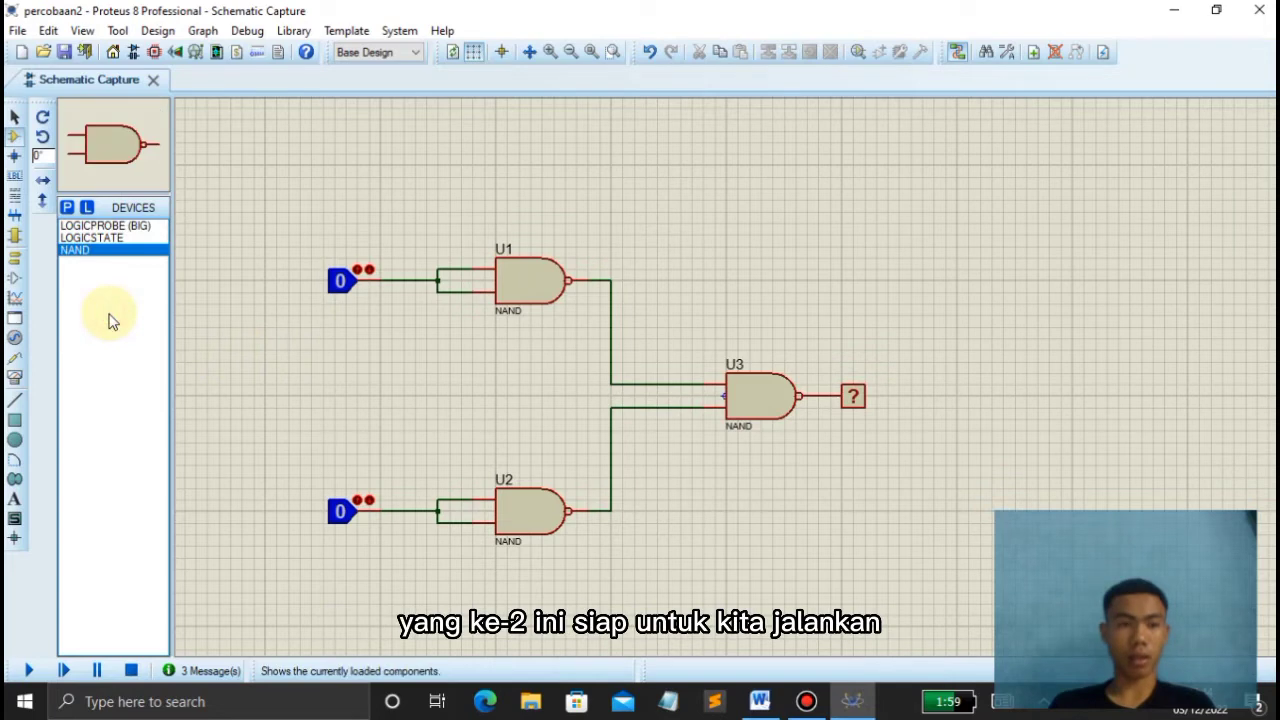
- Run the simulation and toggle the two logic states through the input combinations 0-0, 1-0, 1-1 and 0-1
{"action": "left_click", "coordinate": [30, 670]}
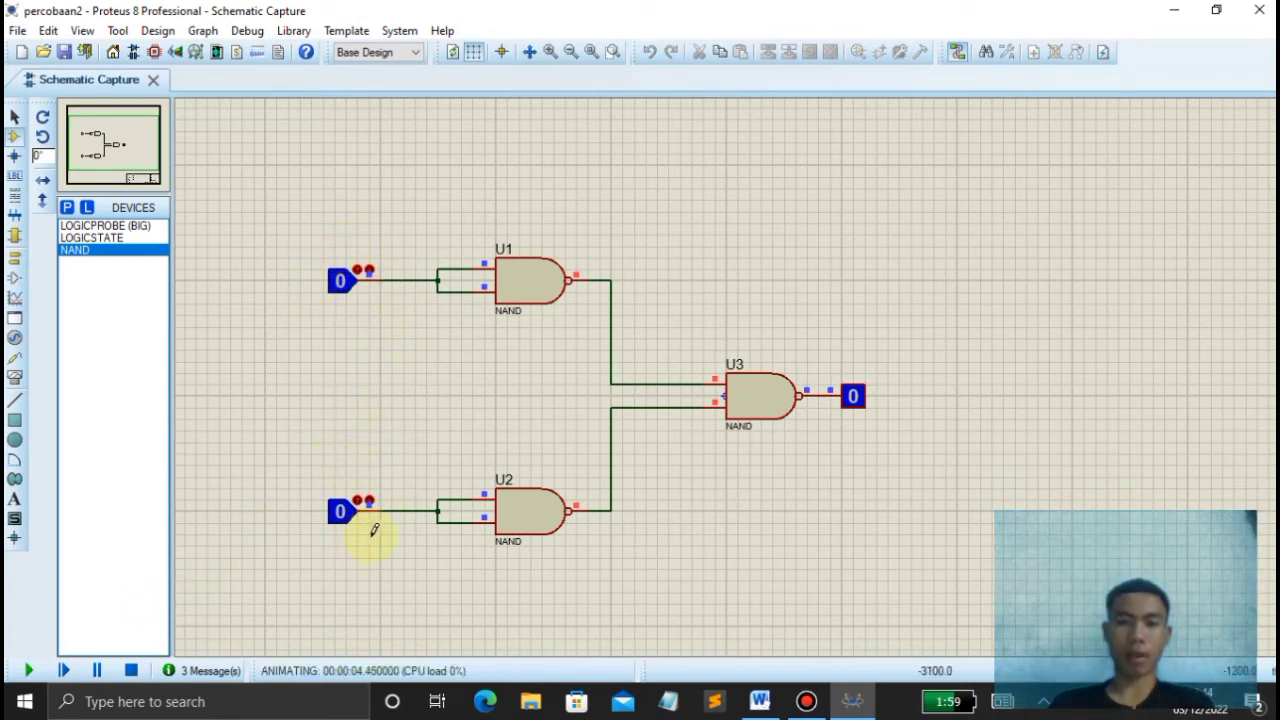
{"action": "left_click", "coordinate": [342, 283]}
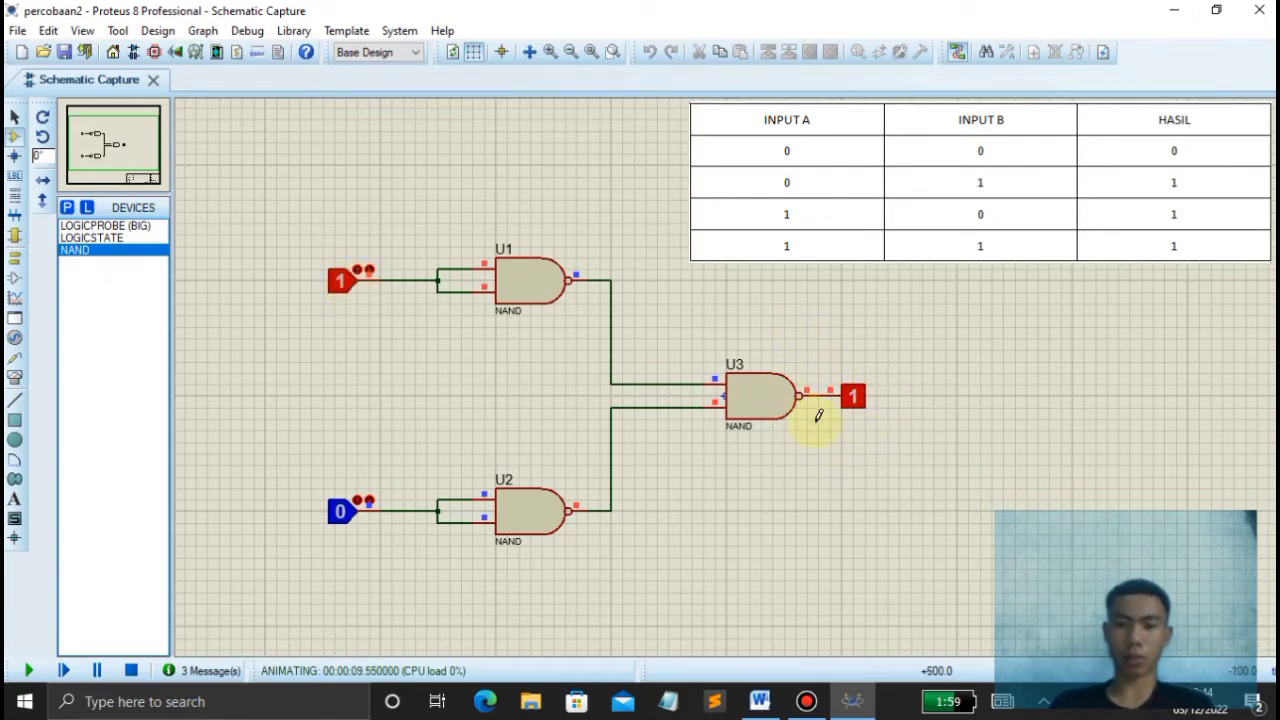
{"action": "left_click", "coordinate": [342, 514]}
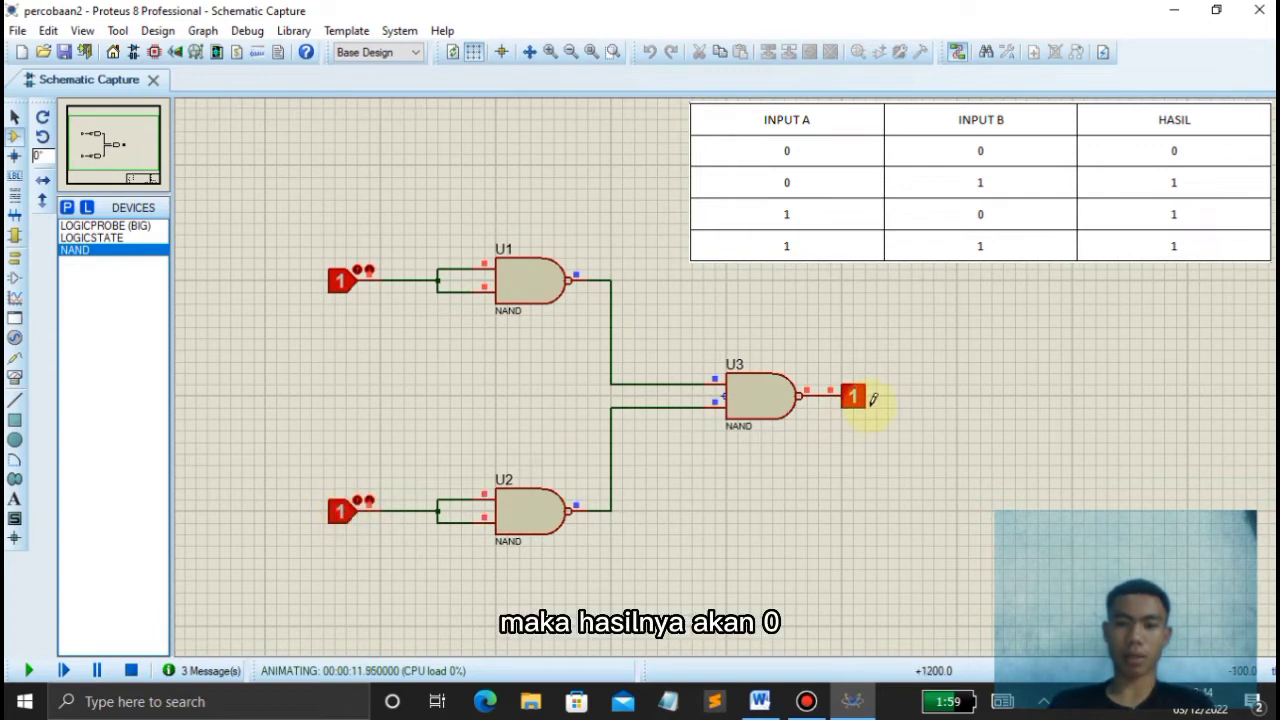
{"action": "left_click", "coordinate": [355, 298]}
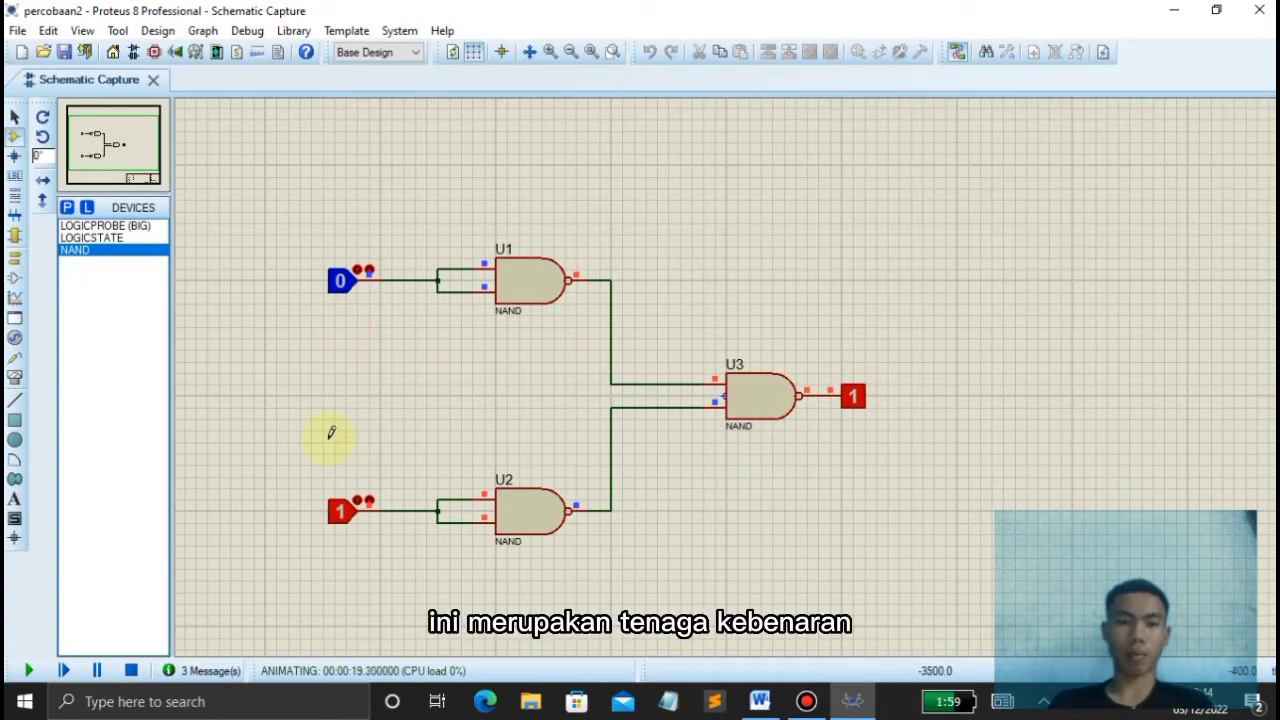
{"action": "left_click", "coordinate": [358, 518]}
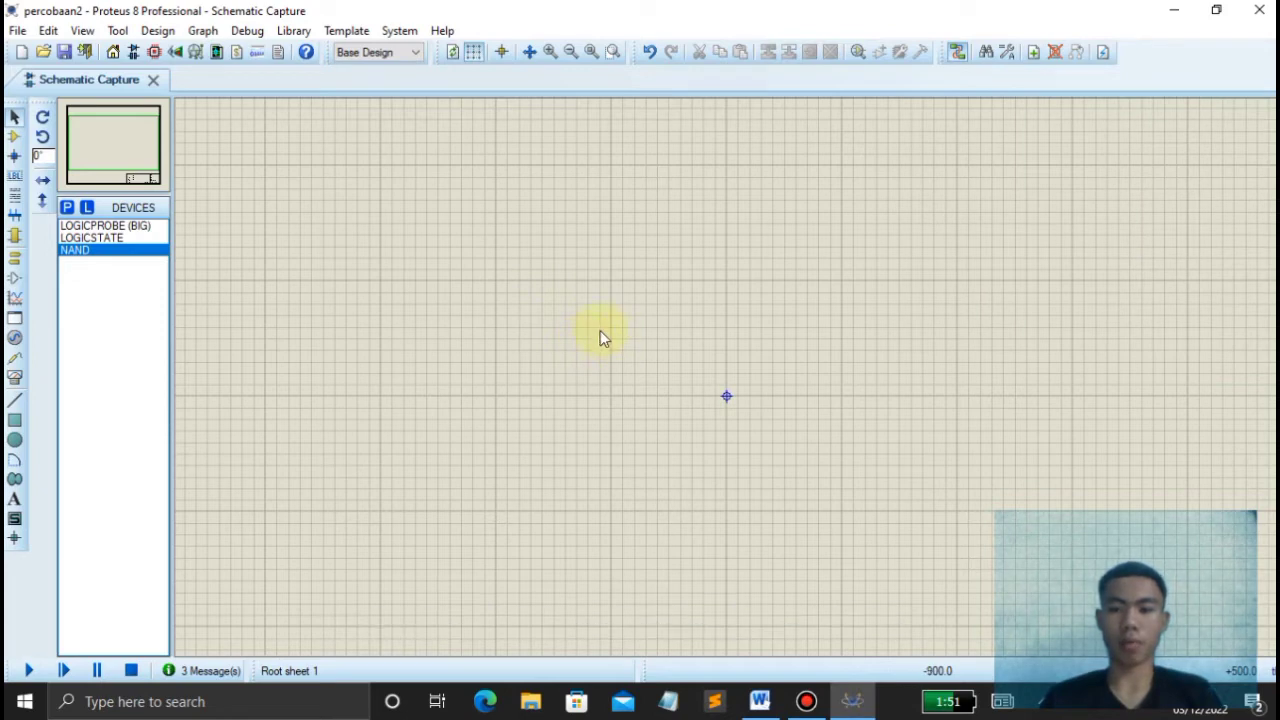
- Place four NAND gates on the empty sheet: two stacked one above the other, and two in a row to their right, midway between them
{"action": "left_click", "coordinate": [123, 250]}
{"action": "left_click", "coordinate": [488, 228]}
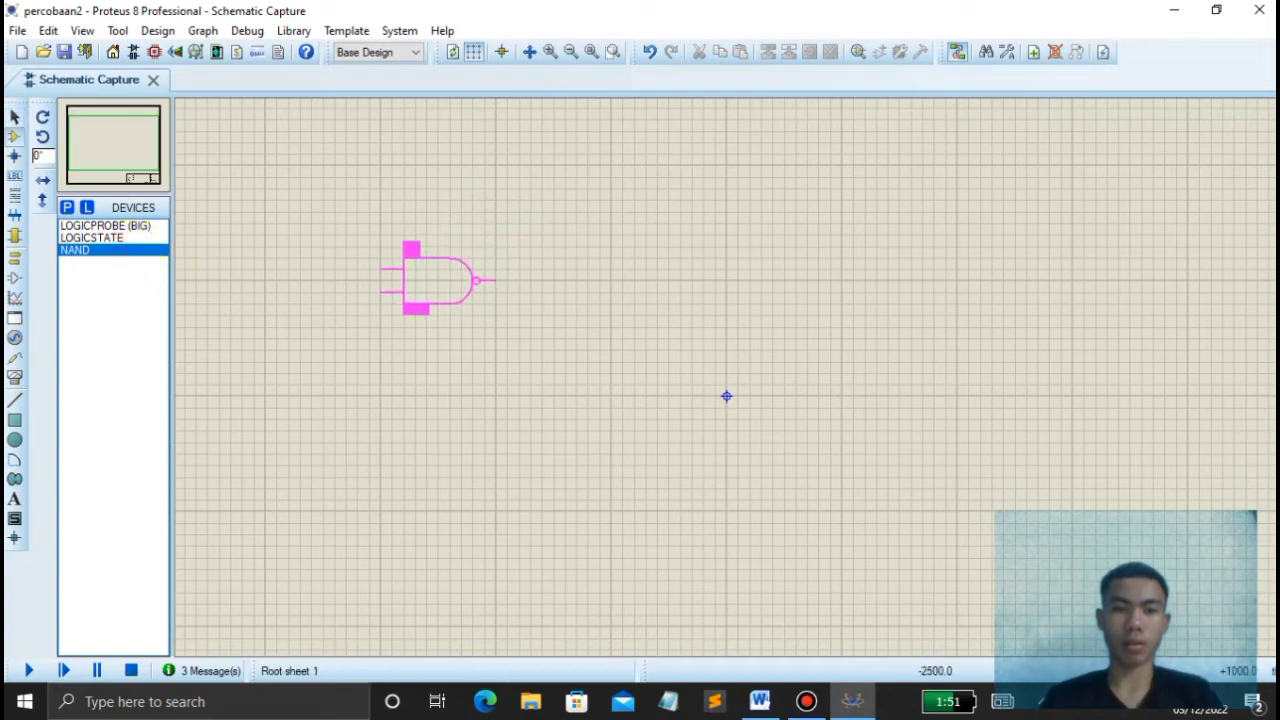
{"action": "left_click", "coordinate": [440, 283]}
{"action": "left_click", "coordinate": [431, 437]}
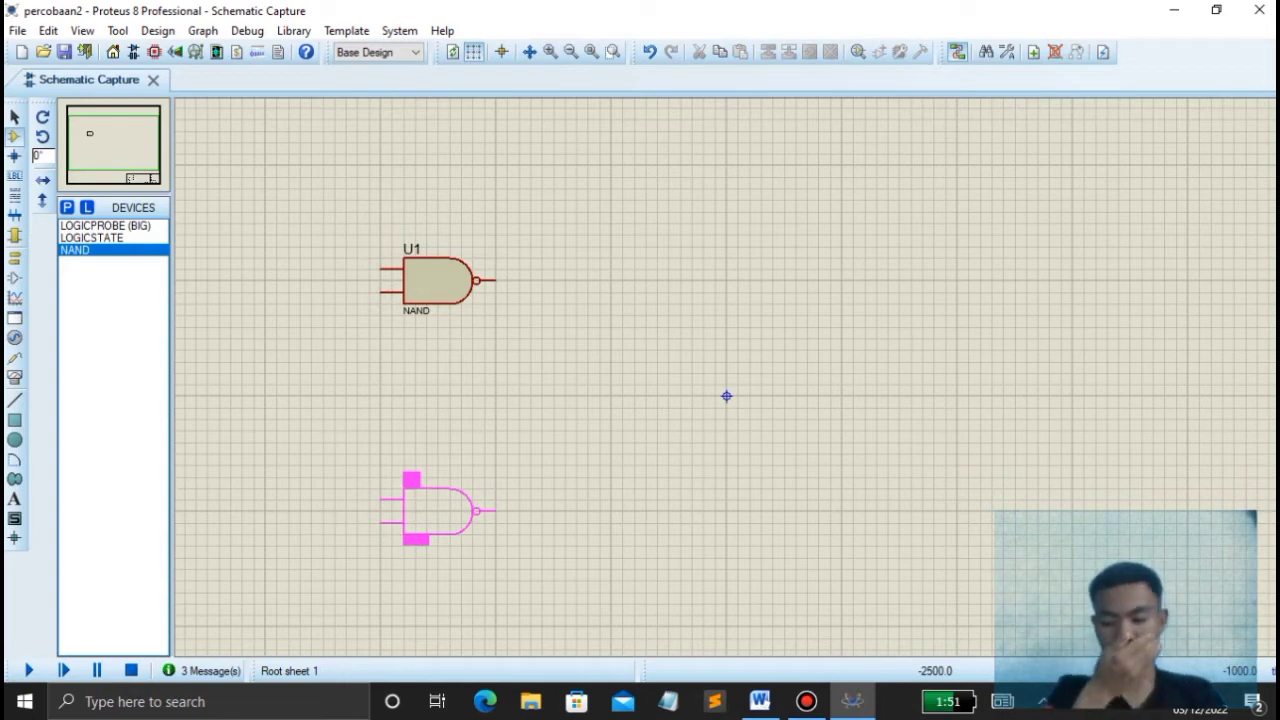
{"action": "left_click", "coordinate": [443, 515]}
{"action": "left_click", "coordinate": [675, 402]}
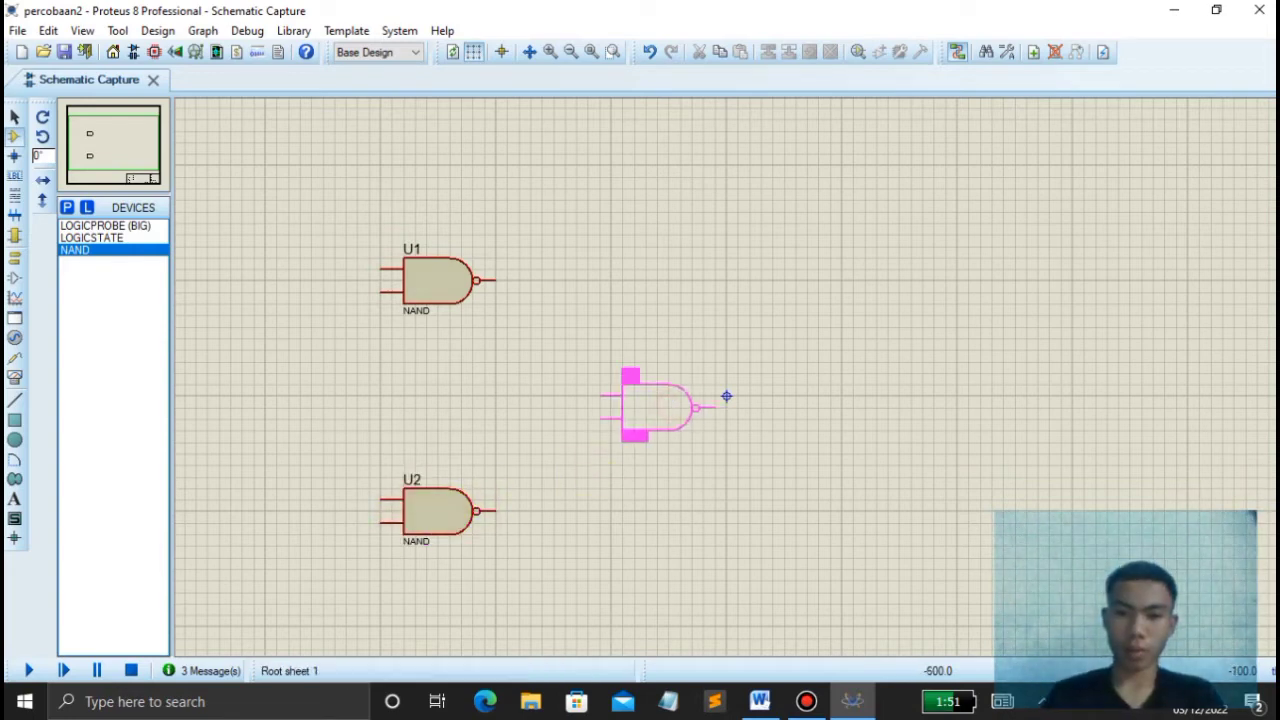
{"action": "left_click", "coordinate": [672, 398]}
{"action": "left_click", "coordinate": [810, 385]}
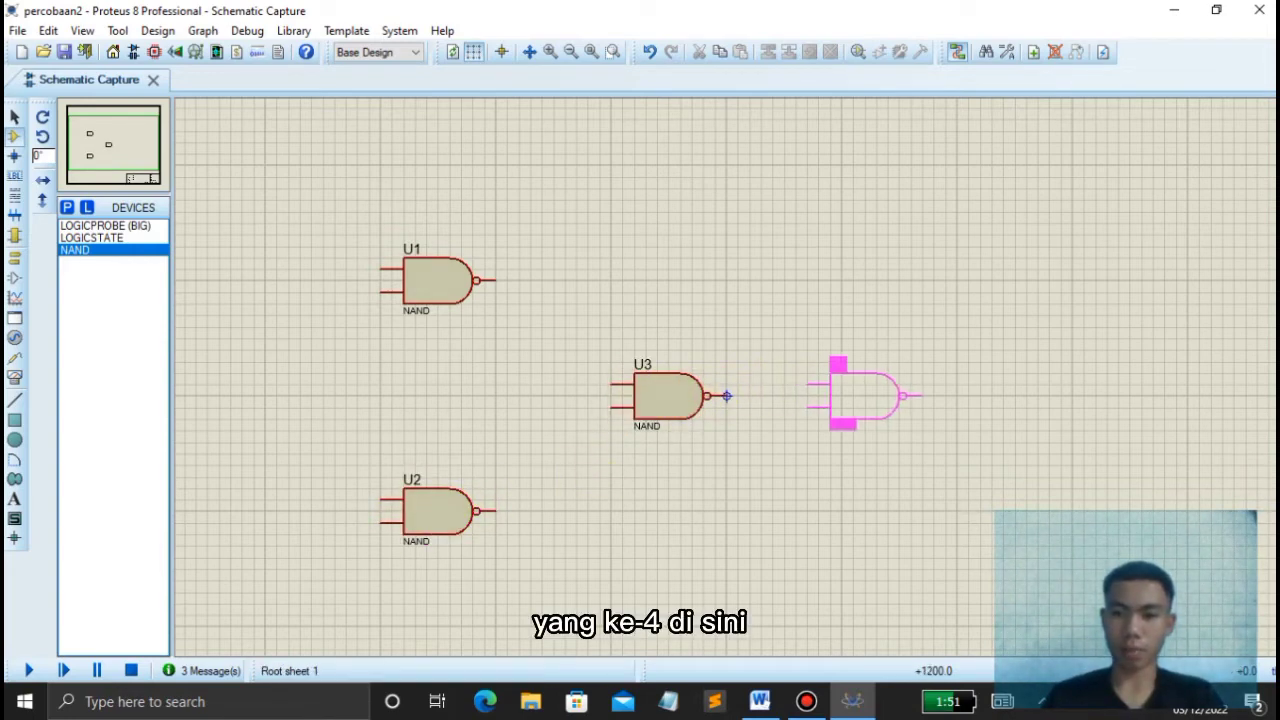
{"action": "left_click", "coordinate": [814, 391]}
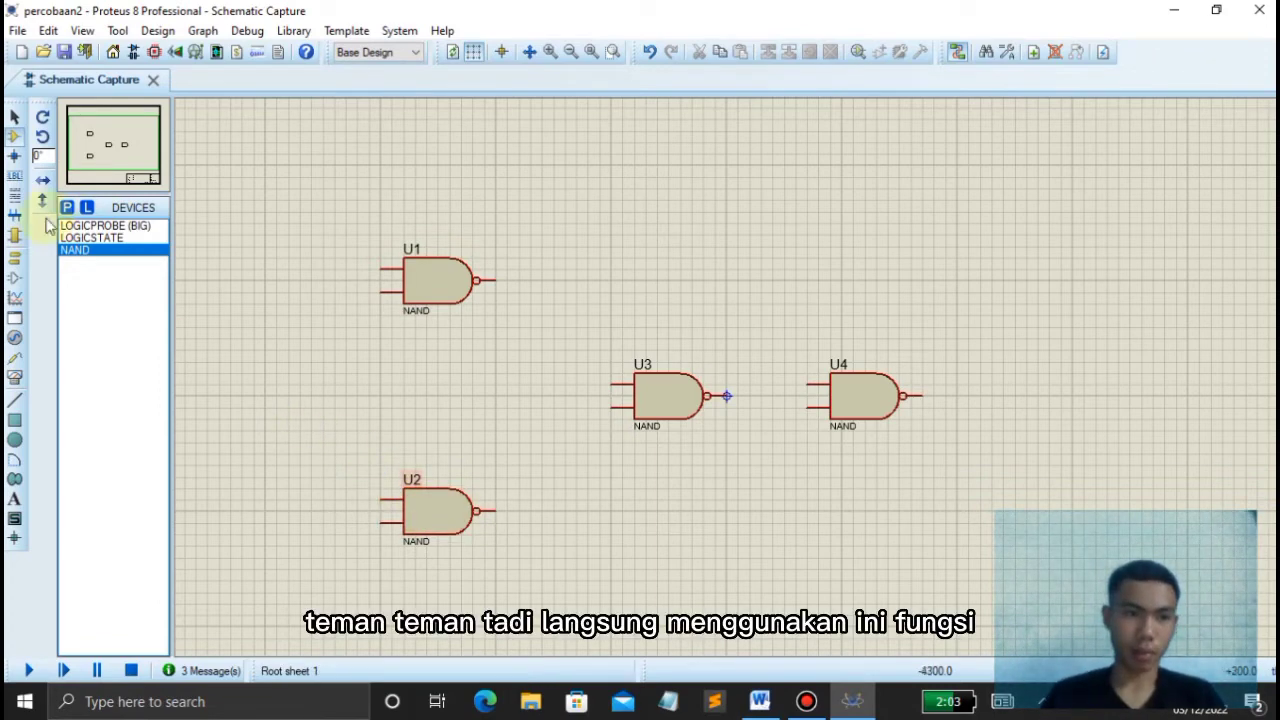
- Place a junction dot in front of the inputs of NAND gates U2 and U1
{"action": "left_click", "coordinate": [13, 158]}
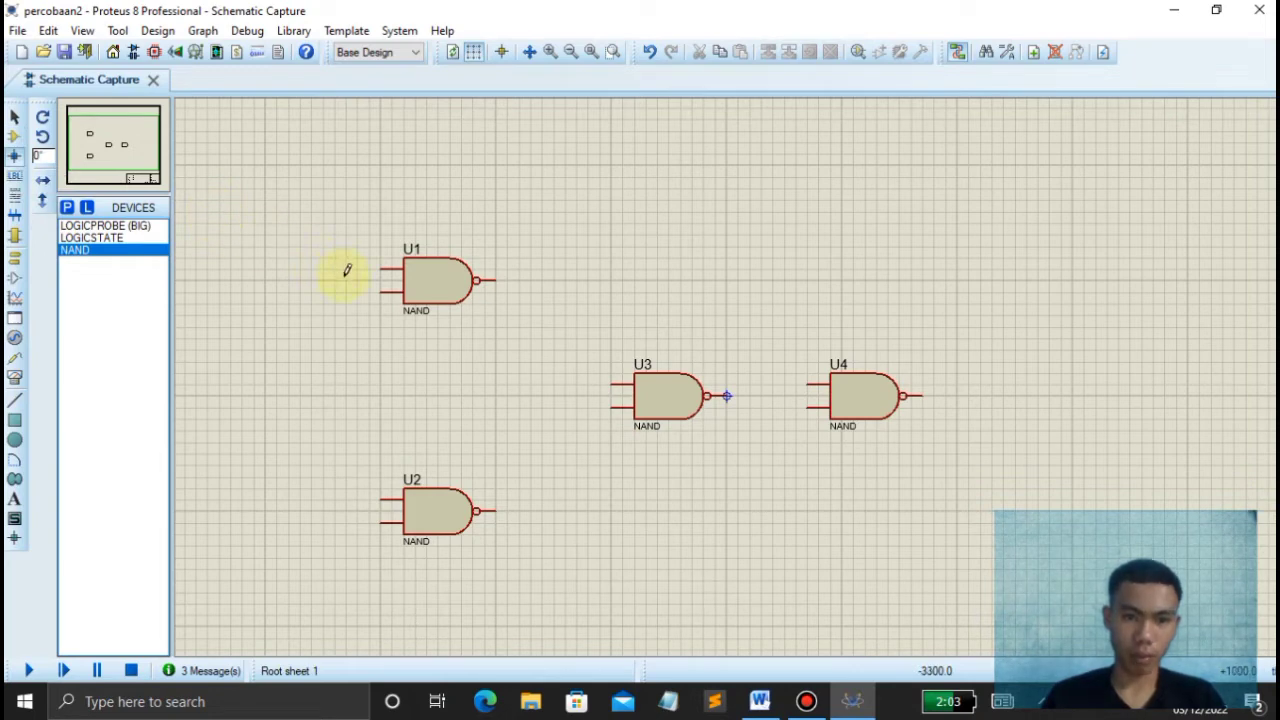
{"action": "left_click", "coordinate": [346, 511]}
{"action": "left_click", "coordinate": [334, 280]}
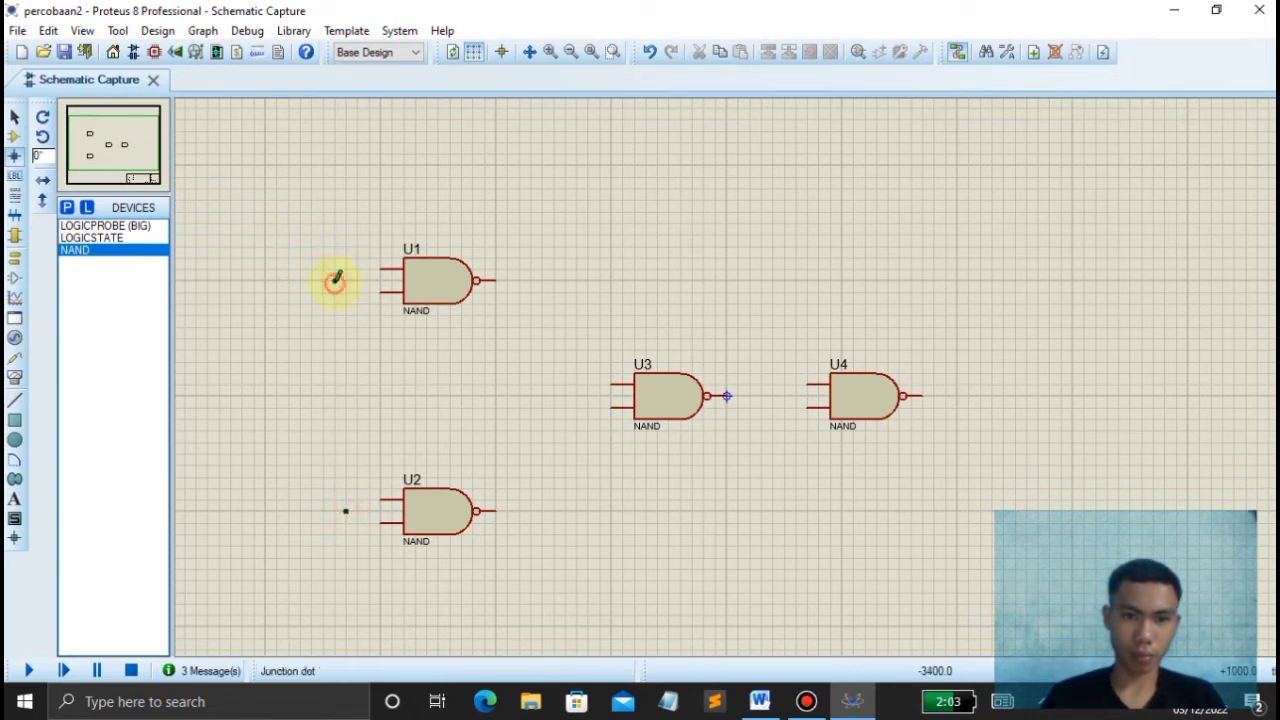
- Place a LOGICSTATE to the left of each junction dot, level with U1 and U2
{"action": "left_click", "coordinate": [90, 238]}
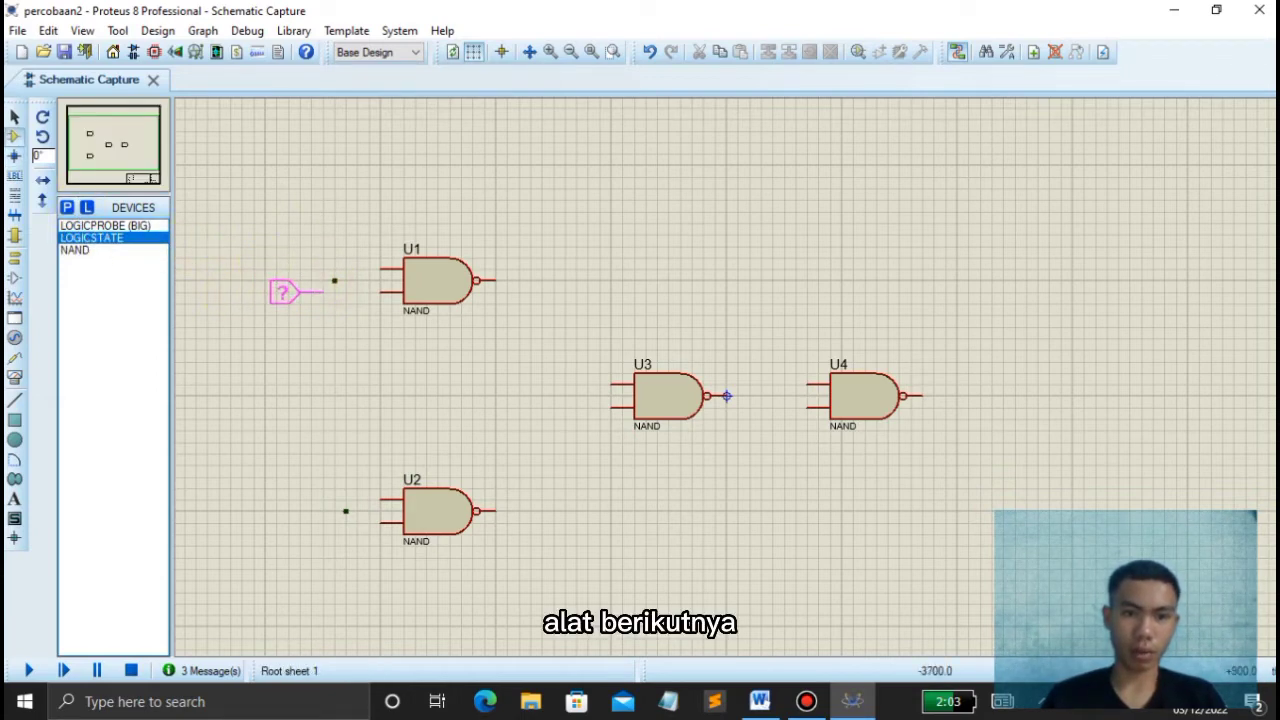
{"action": "left_click", "coordinate": [284, 280]}
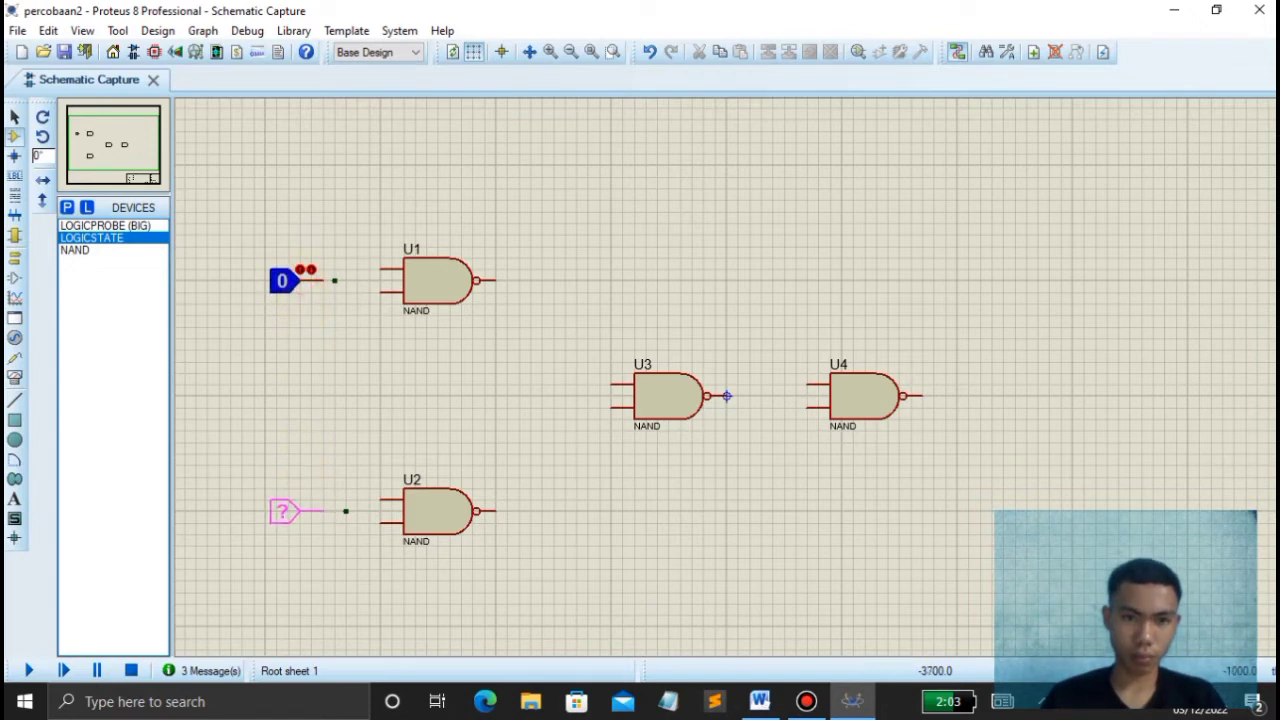
{"action": "left_click", "coordinate": [284, 511]}
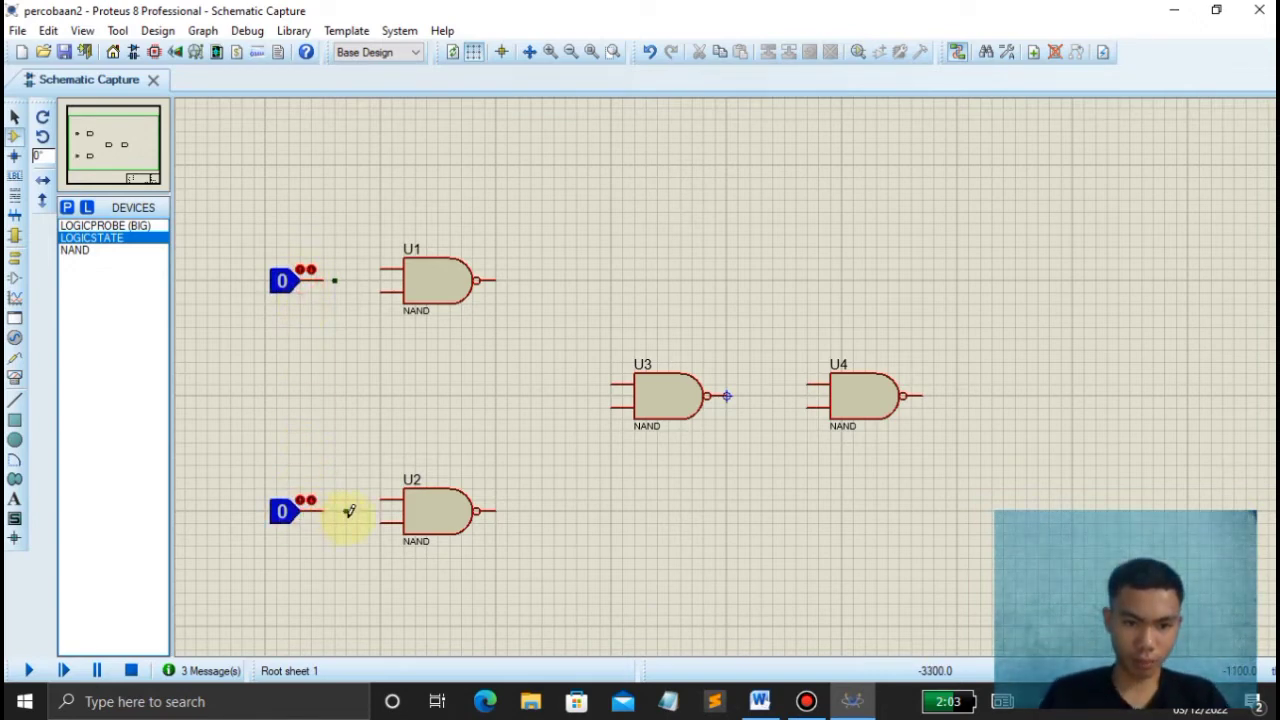
- Wire both inputs of U2 and of U1 through their junction dots to the logic state in front of each gate
{"action": "left_click", "coordinate": [349, 510]}
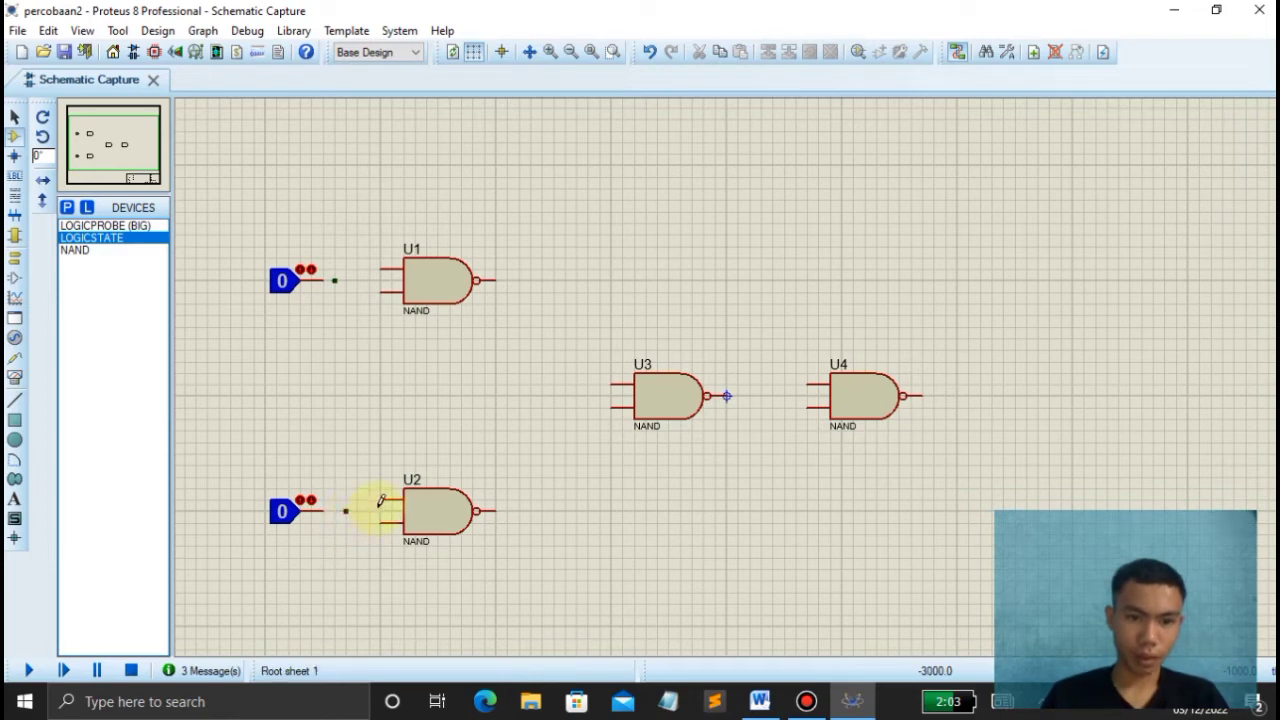
{"action": "left_click", "coordinate": [383, 499]}
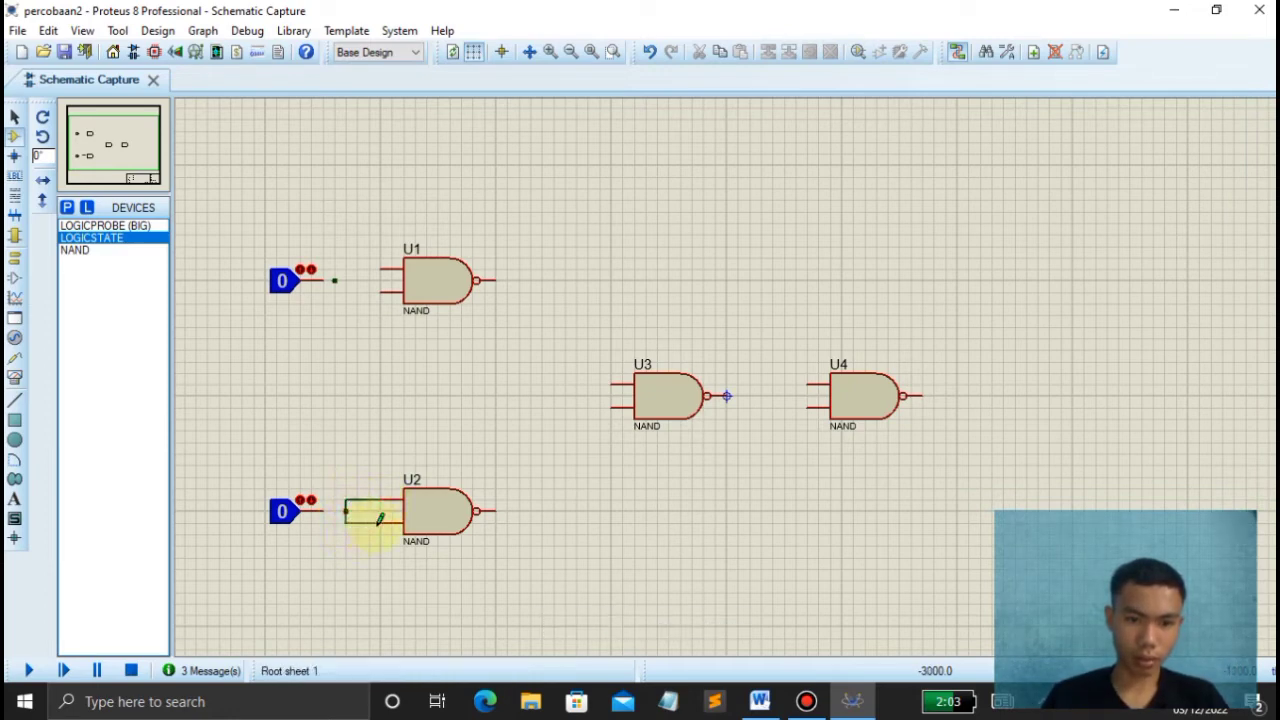
{"action": "left_click", "coordinate": [349, 511]}
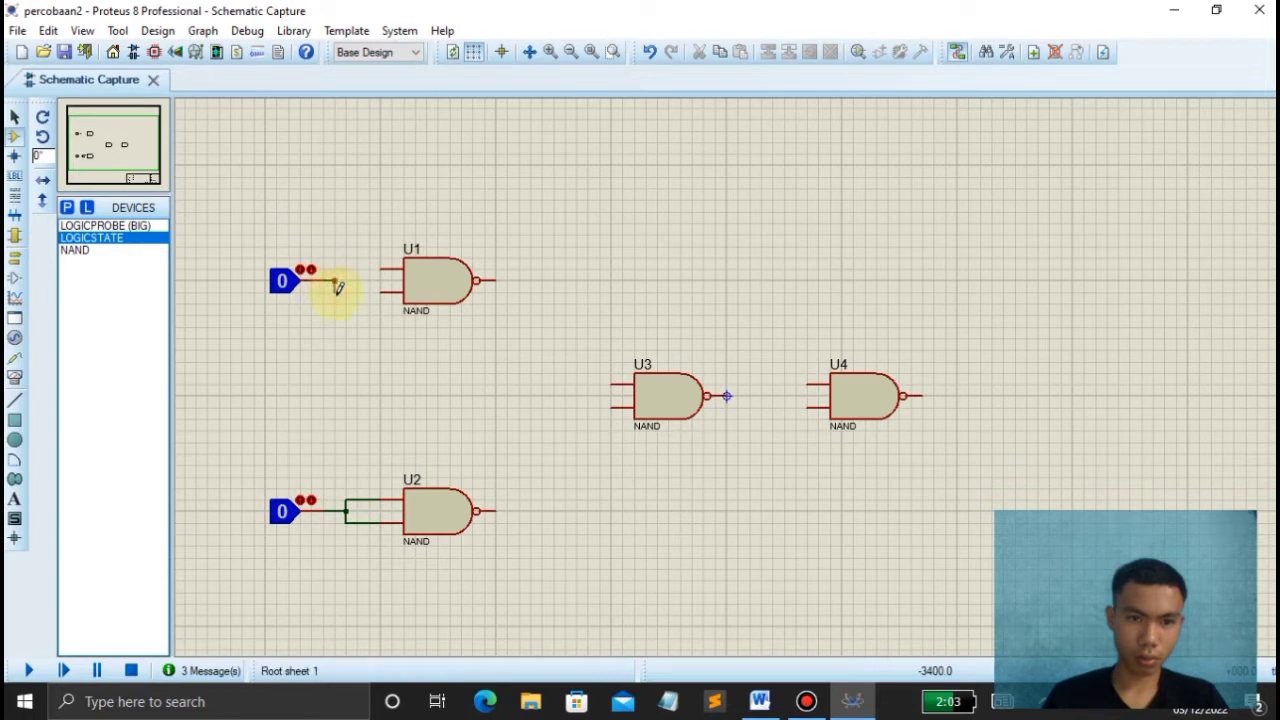
{"action": "left_click", "coordinate": [383, 291]}
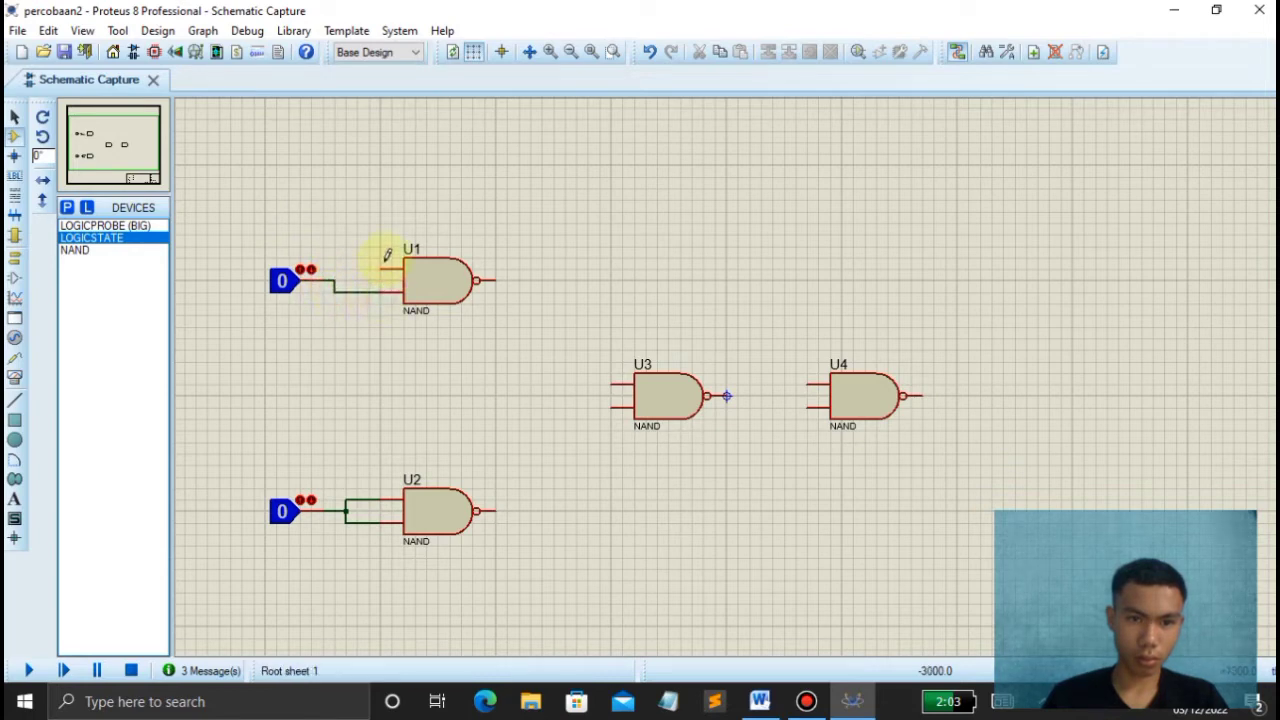
{"action": "left_click", "coordinate": [383, 267]}
{"action": "left_click", "coordinate": [337, 278]}
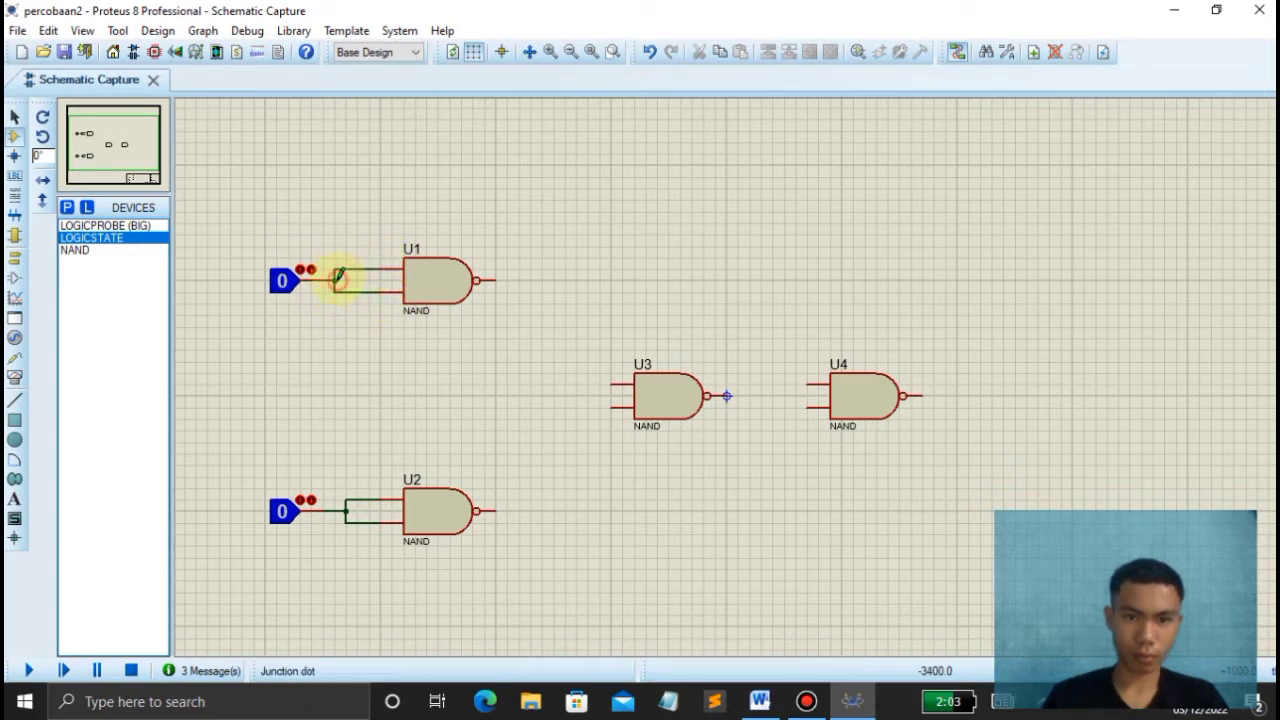
- Wire U1's output to U3's upper input and U2's output to U3's lower input
{"action": "left_click", "coordinate": [496, 280]}
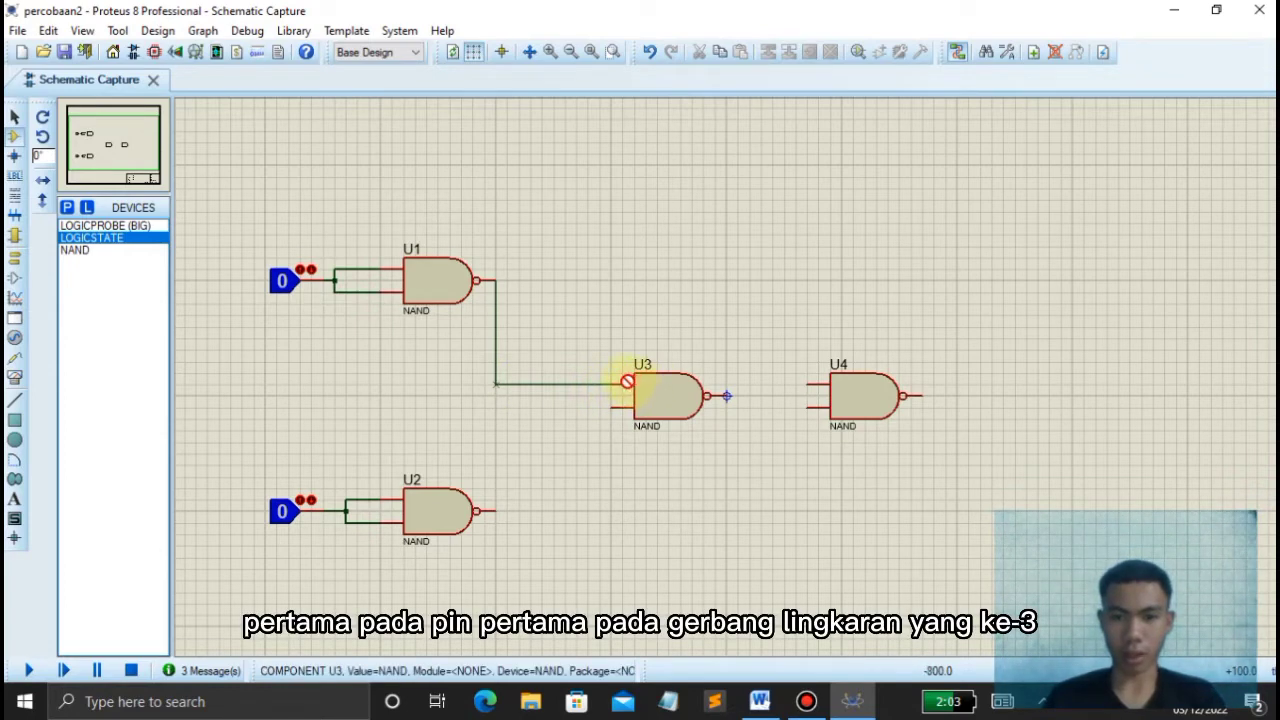
{"action": "left_click", "coordinate": [619, 381]}
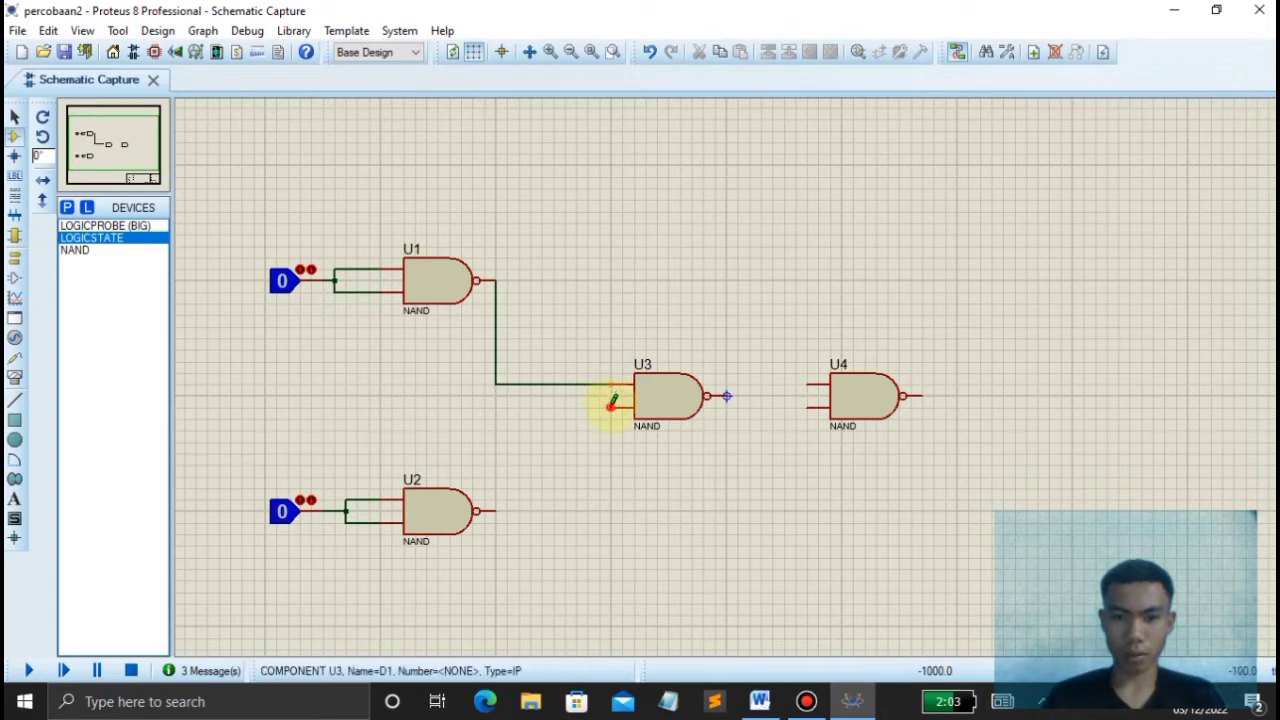
{"action": "left_click", "coordinate": [611, 406]}
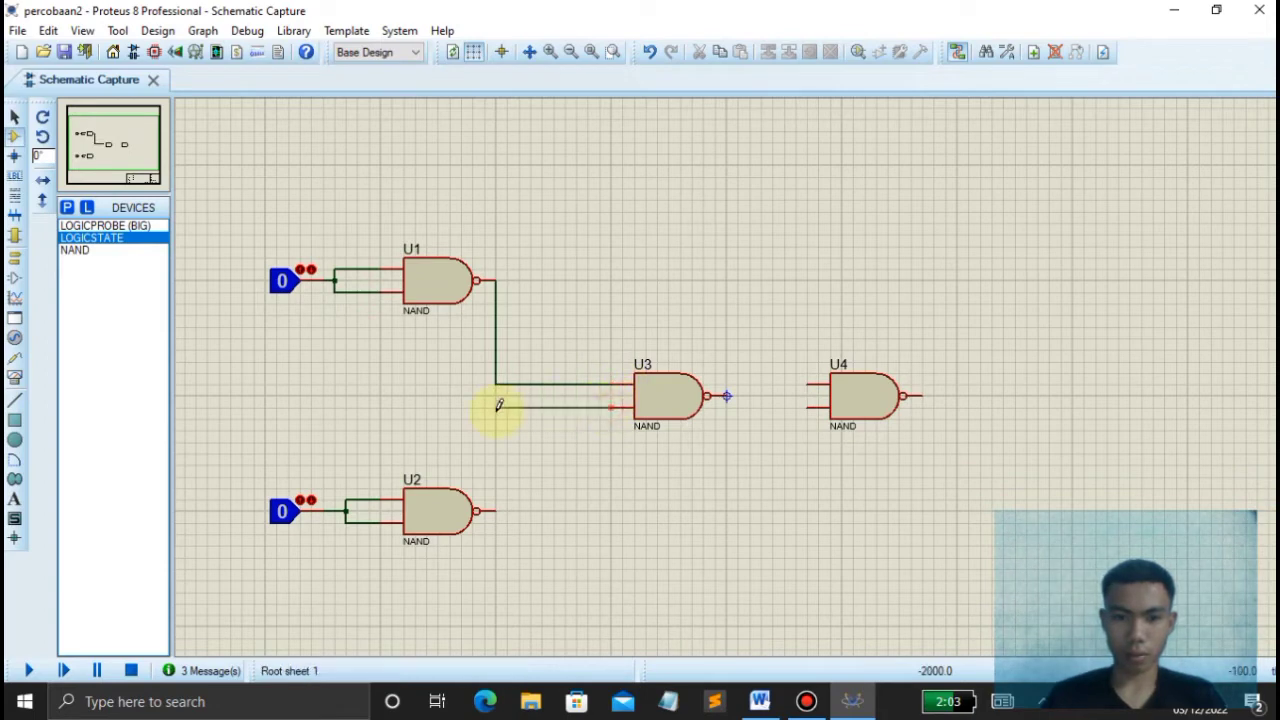
{"action": "left_click", "coordinate": [496, 510]}
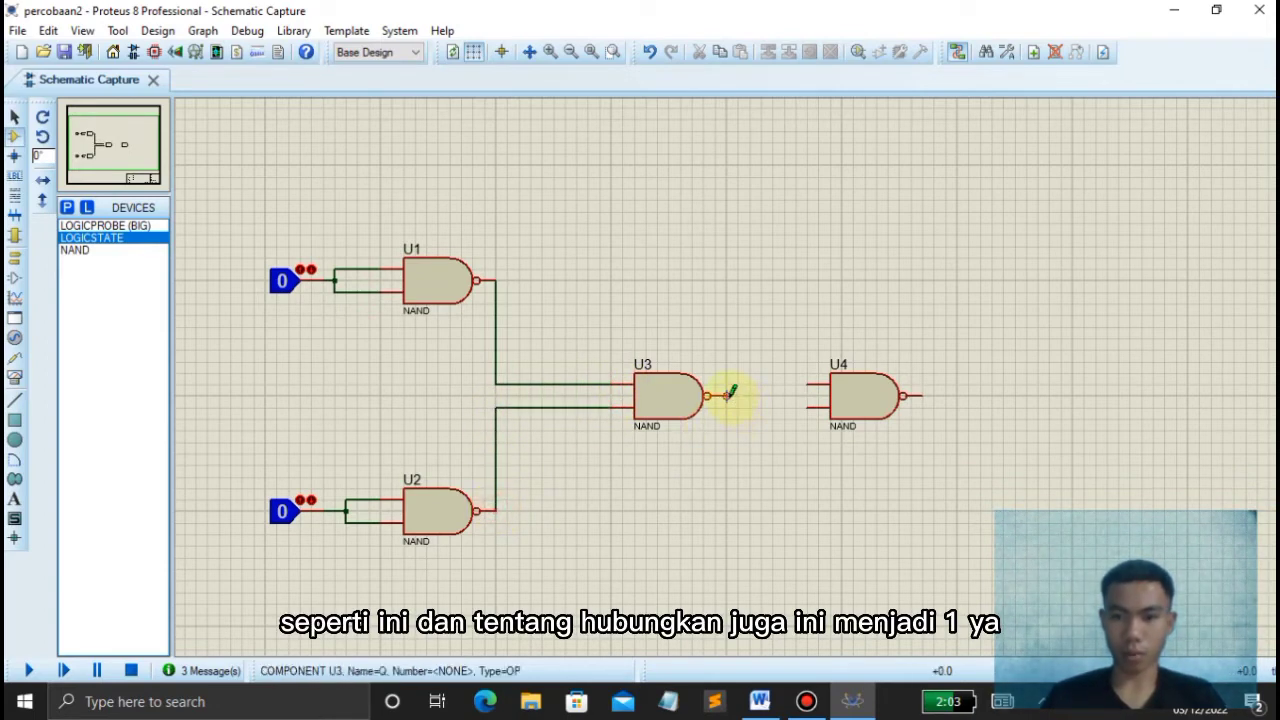
- Place a junction dot between U3 and U4, and wire both U4 inputs and U3's output to it
{"action": "left_click", "coordinate": [729, 395]}
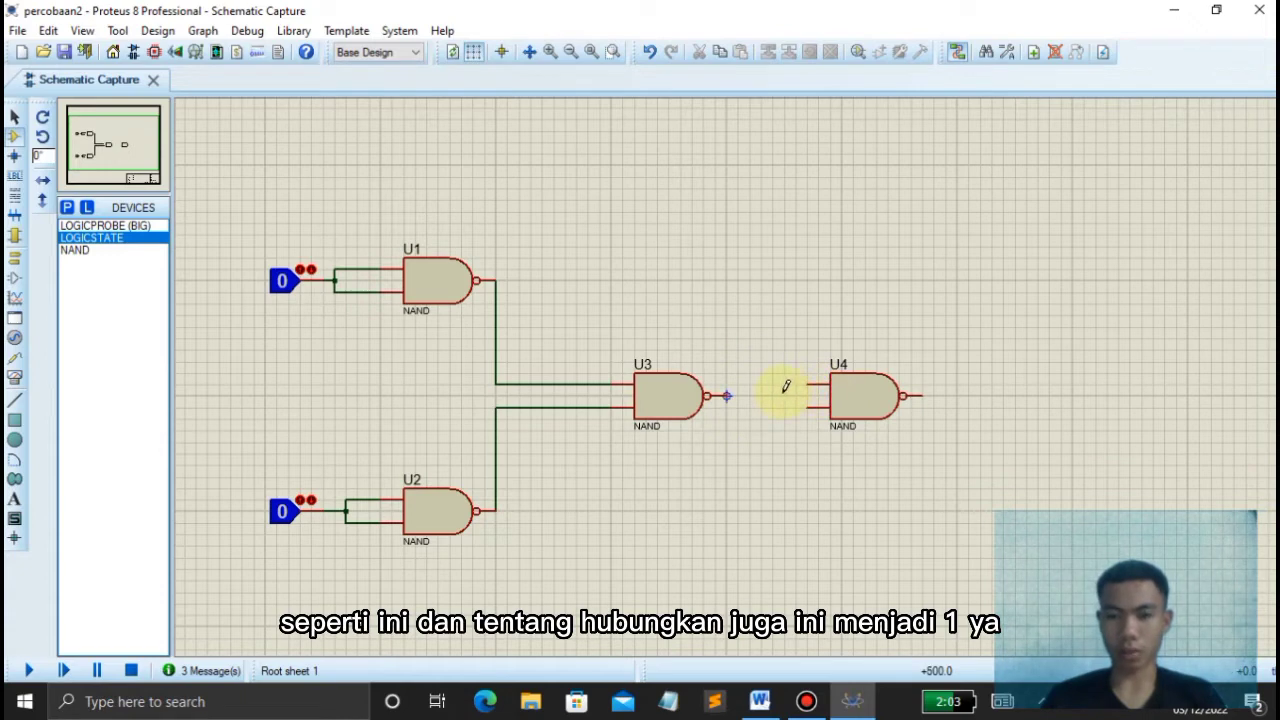
{"action": "left_click", "coordinate": [16, 157]}
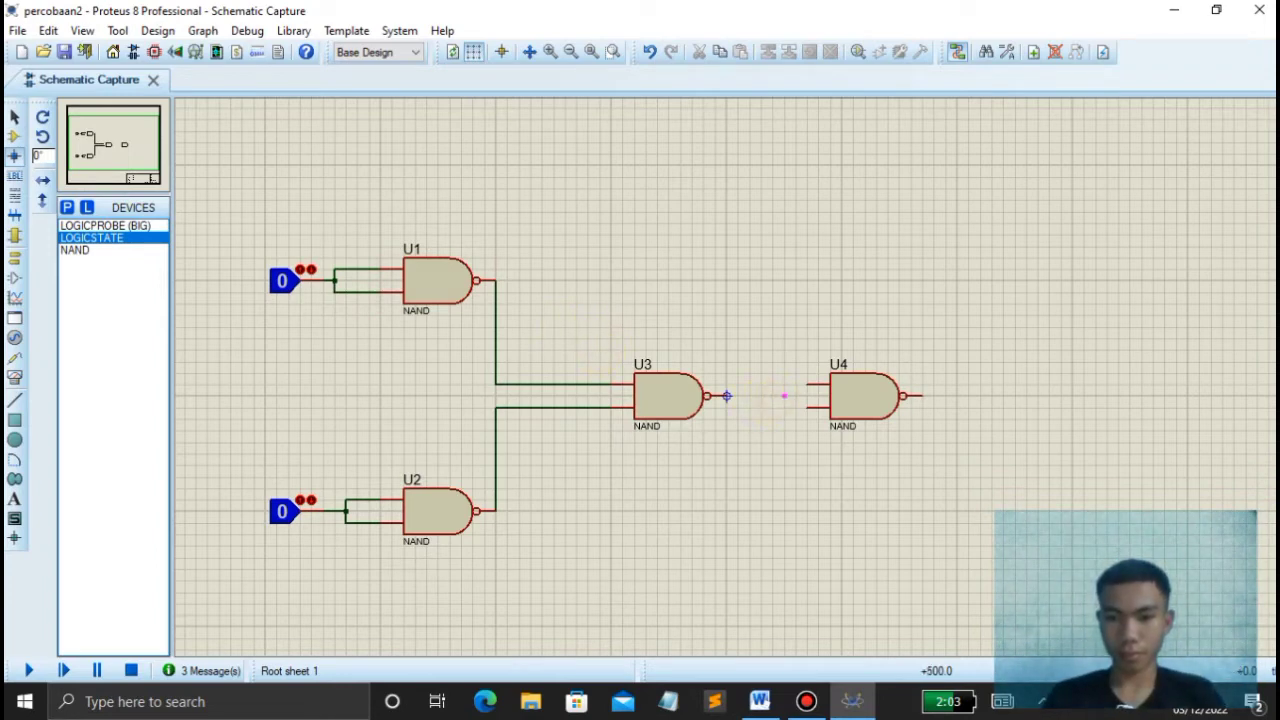
{"action": "left_click", "coordinate": [784, 396]}
{"action": "left_click", "coordinate": [810, 402]}
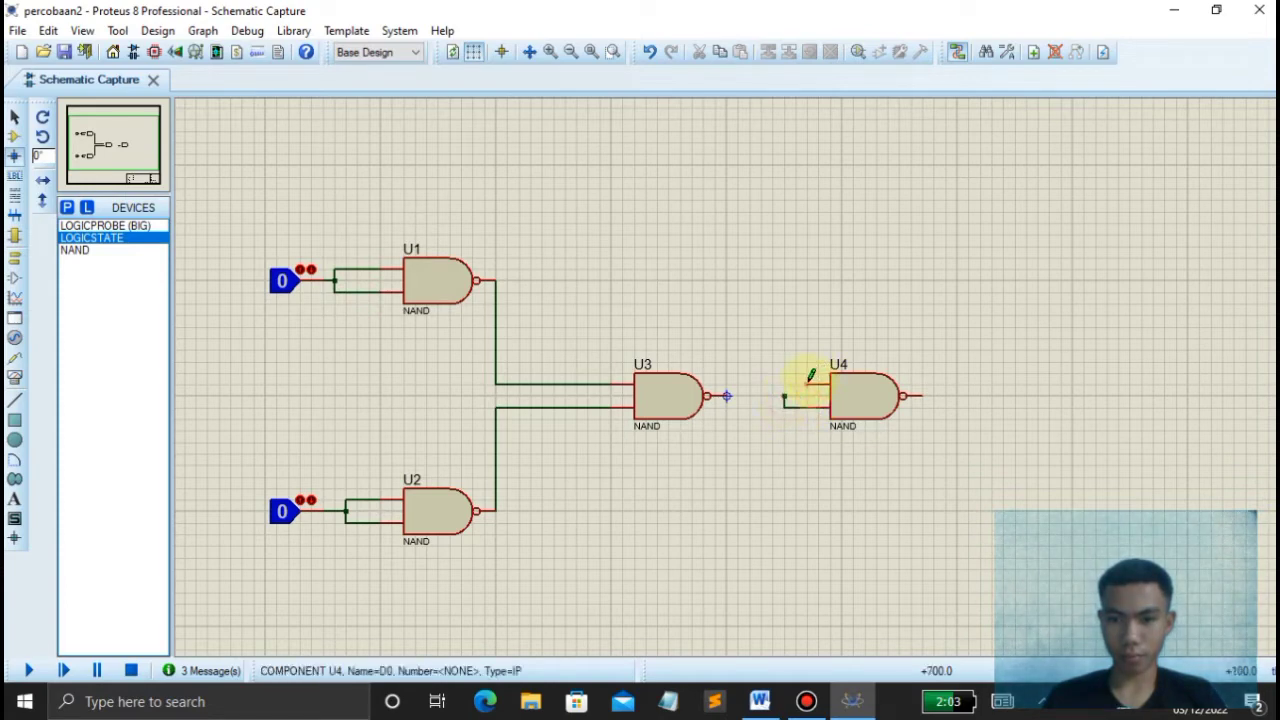
{"action": "left_click", "coordinate": [786, 387]}
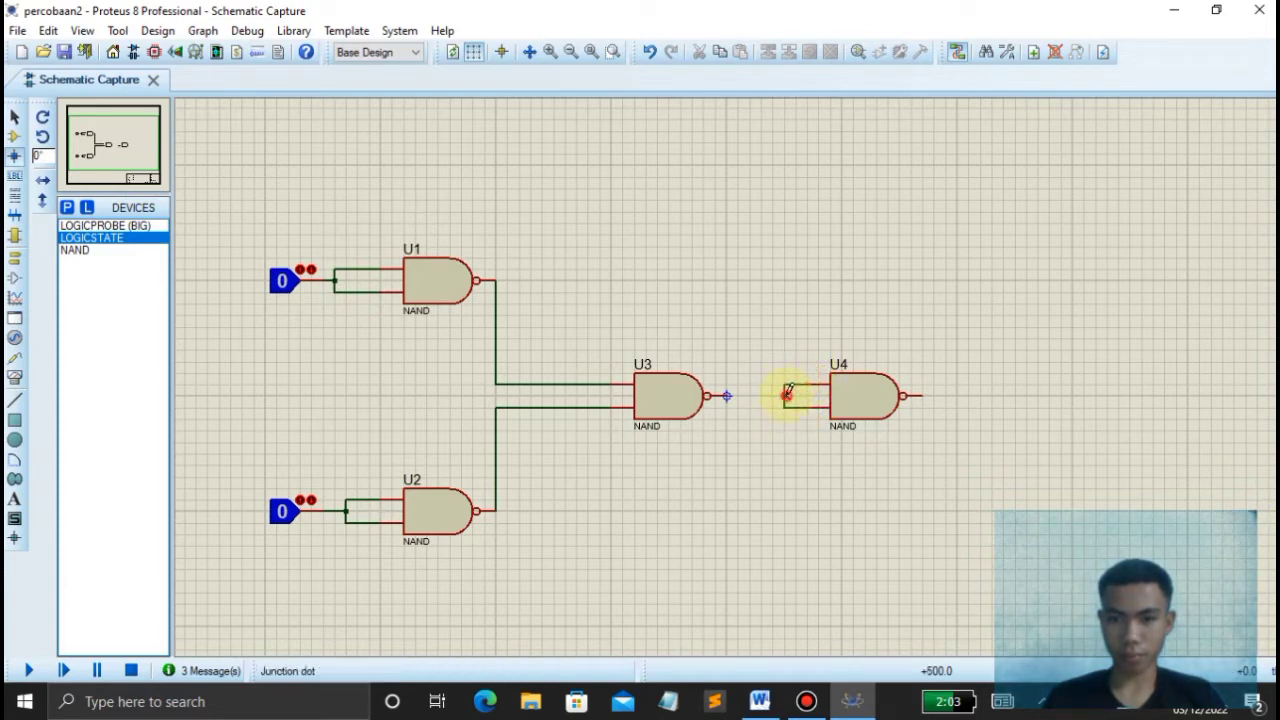
{"action": "left_click", "coordinate": [727, 396]}
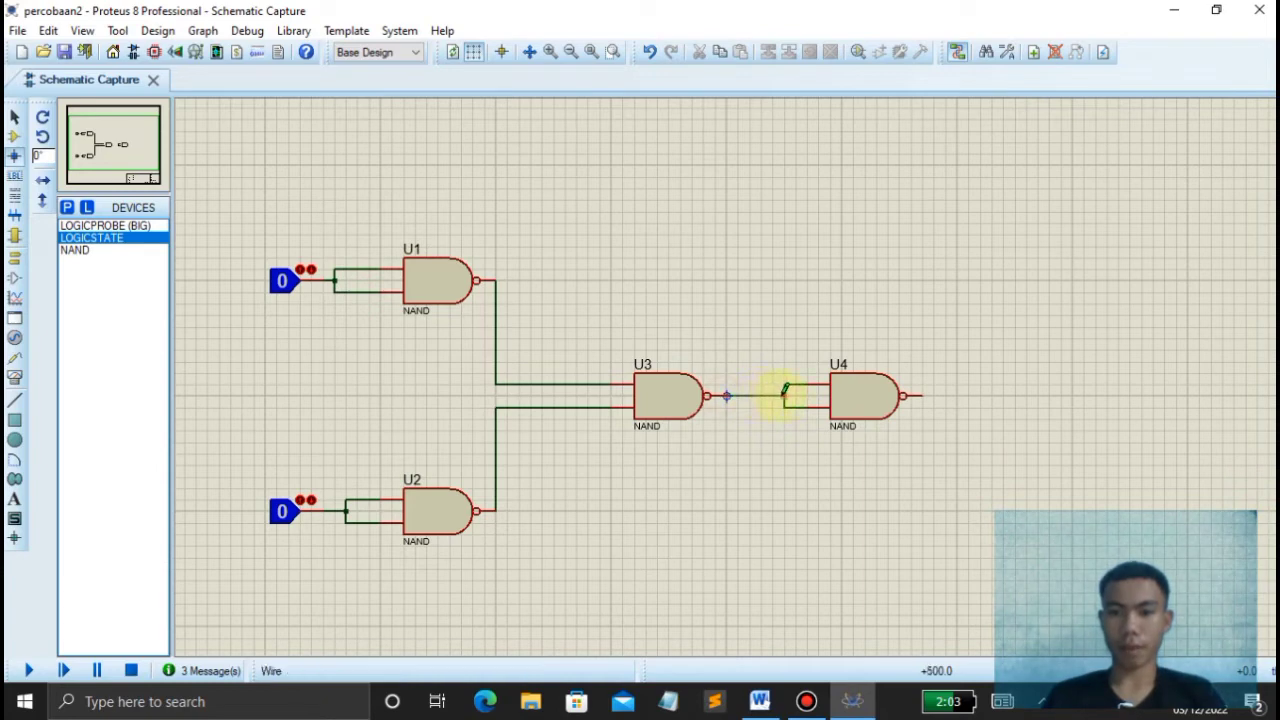
{"action": "left_click", "coordinate": [785, 395]}
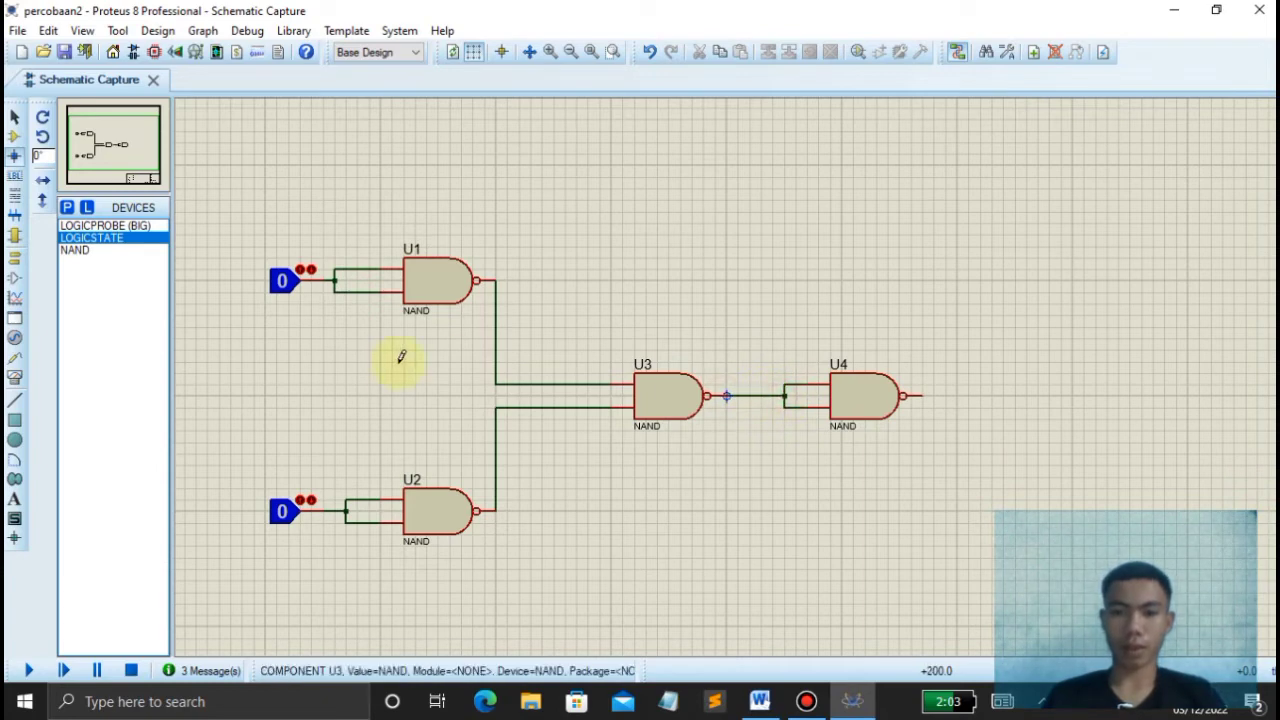
- Place a LOGICPROBE (BIG) to the right of U4 and wire it to U4's output
{"action": "left_click", "coordinate": [118, 226]}
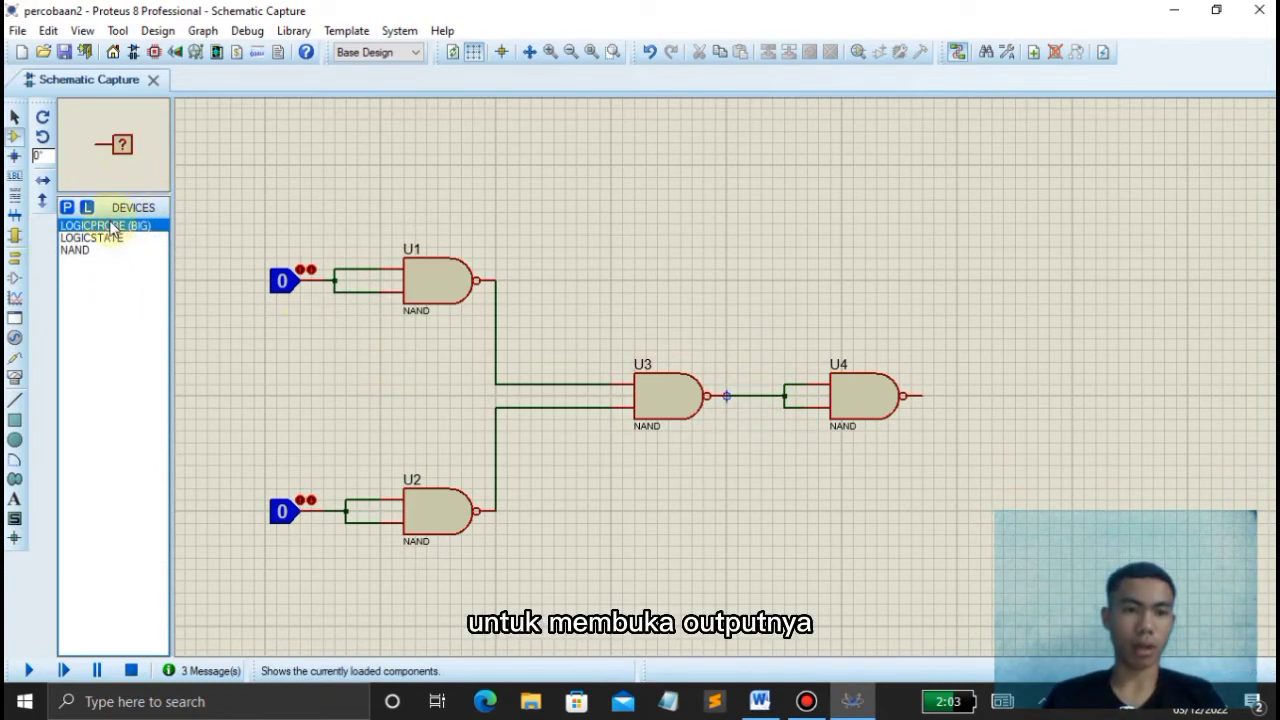
{"action": "left_click", "coordinate": [982, 366]}
{"action": "left_click", "coordinate": [966, 394]}
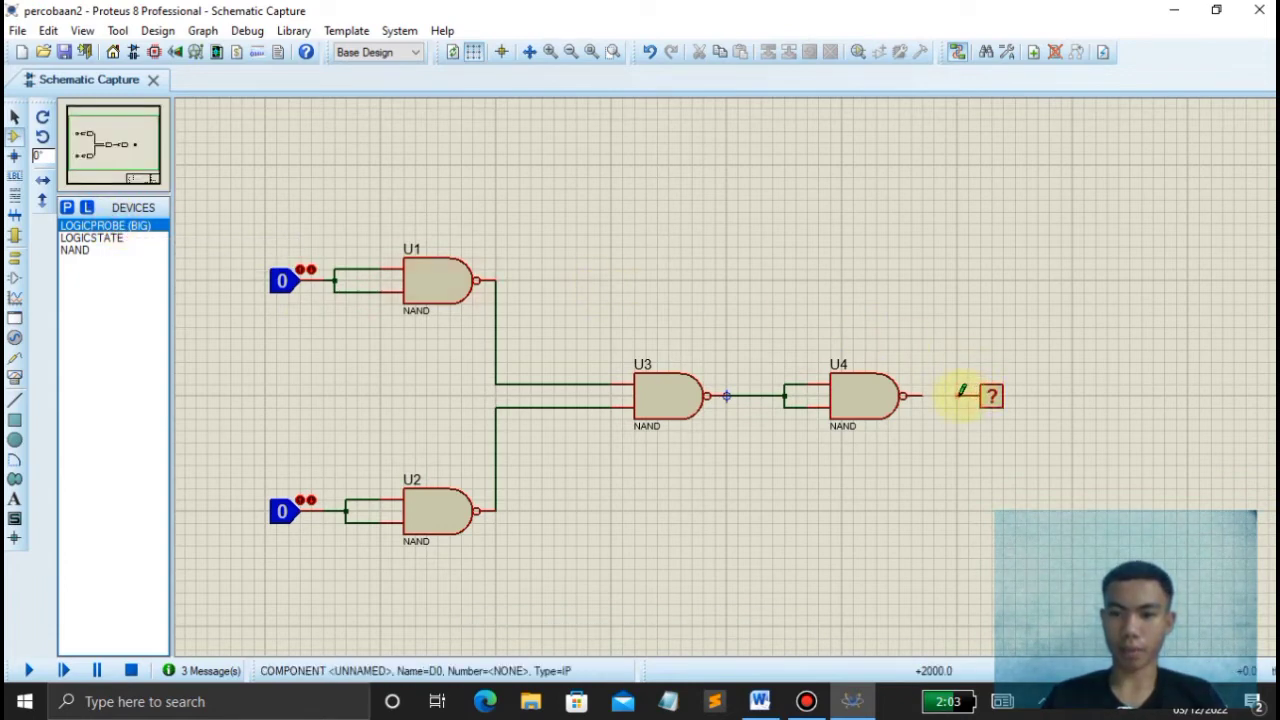
{"action": "left_click", "coordinate": [912, 394]}
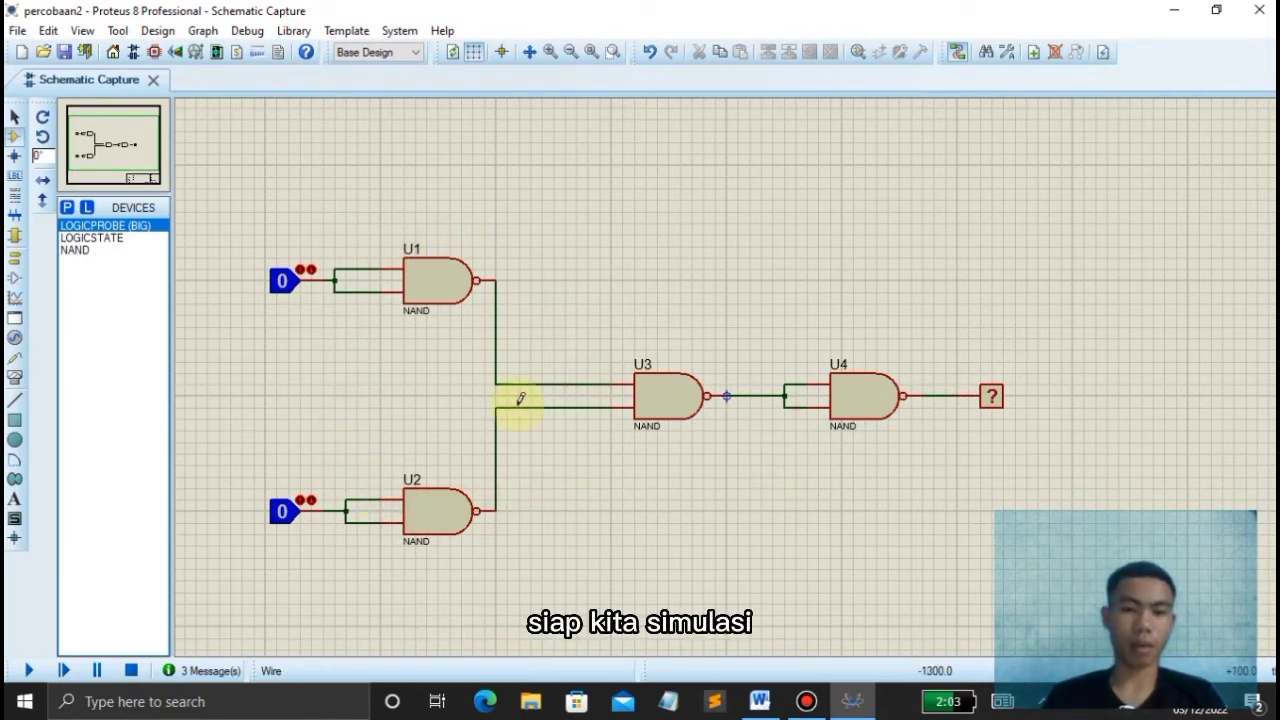
- Run the simulation and toggle the U1 and U2 logic states between 0 and 1 to test the input combinations
{"action": "left_click", "coordinate": [26, 670]}
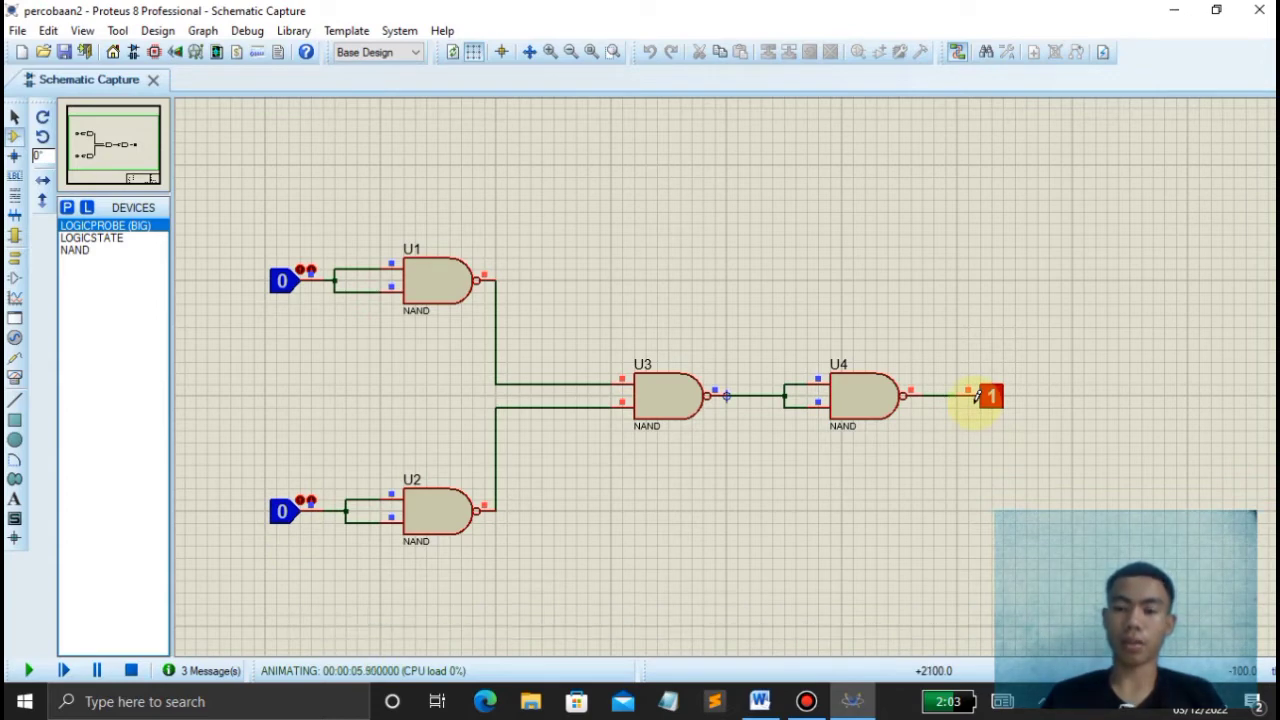
{"action": "left_click", "coordinate": [285, 293]}
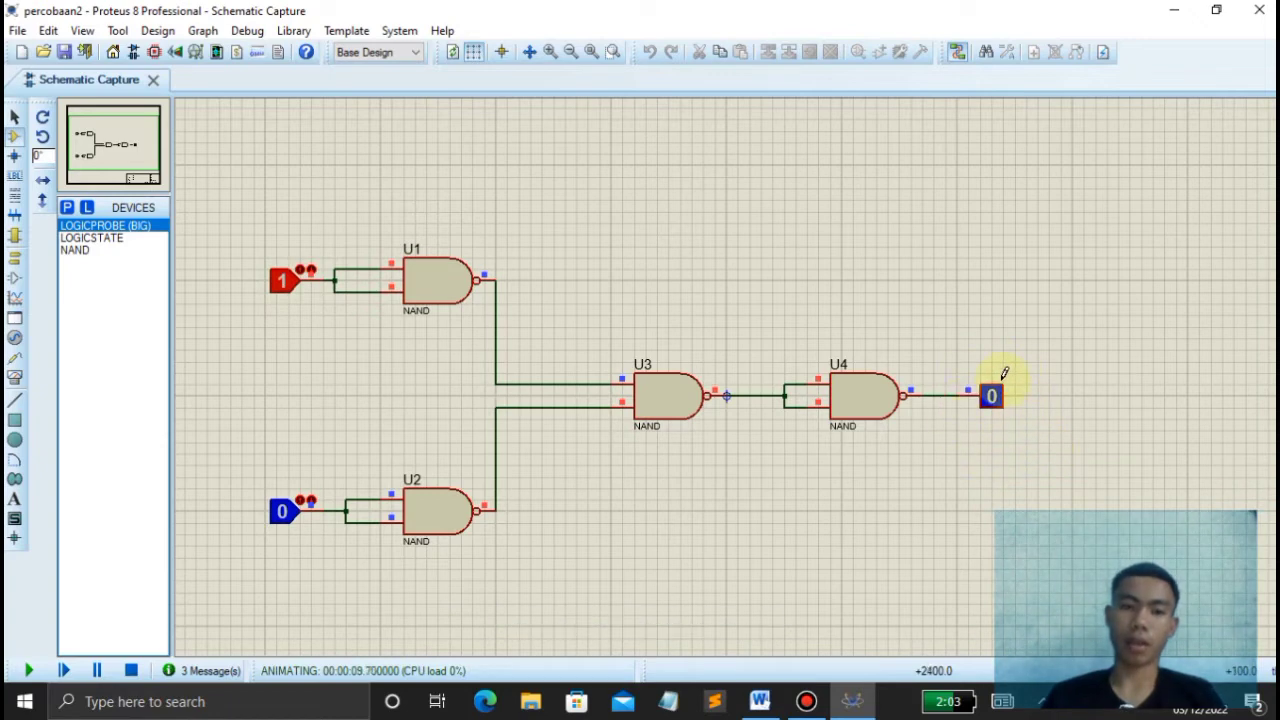
{"action": "left_click", "coordinate": [290, 527]}
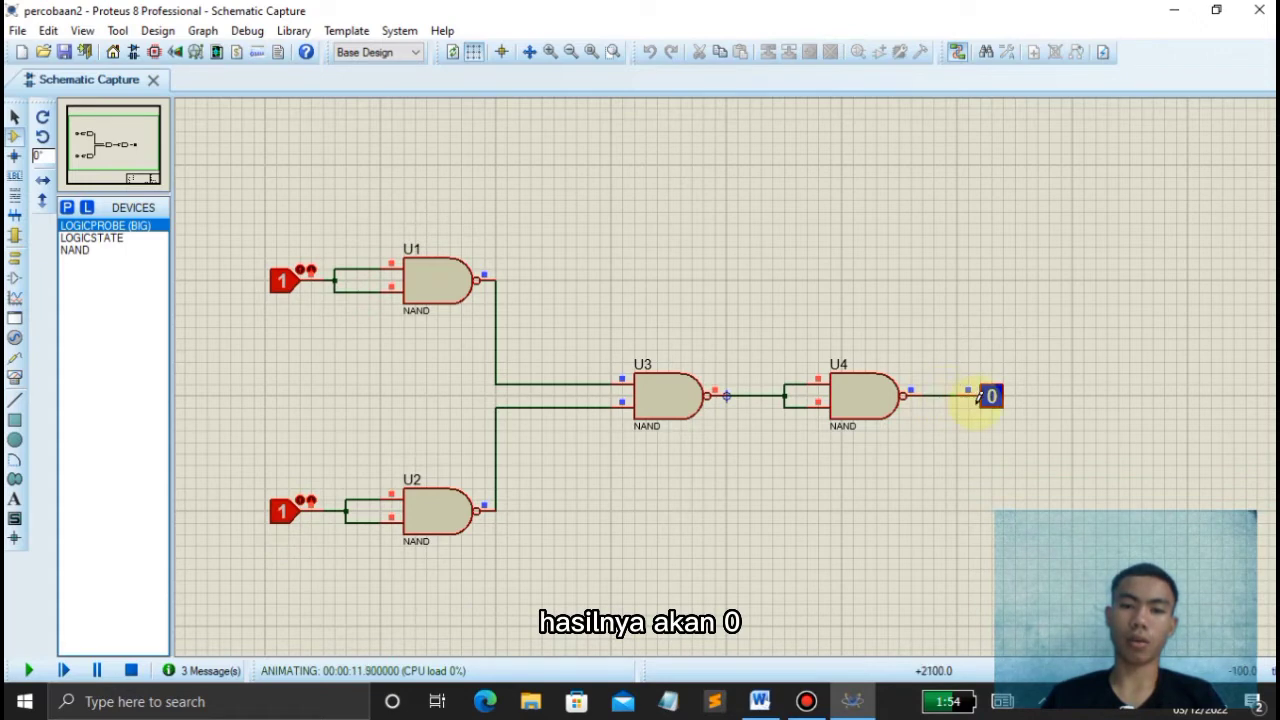
{"action": "left_click", "coordinate": [288, 298]}
{"action": "left_click", "coordinate": [287, 292]}
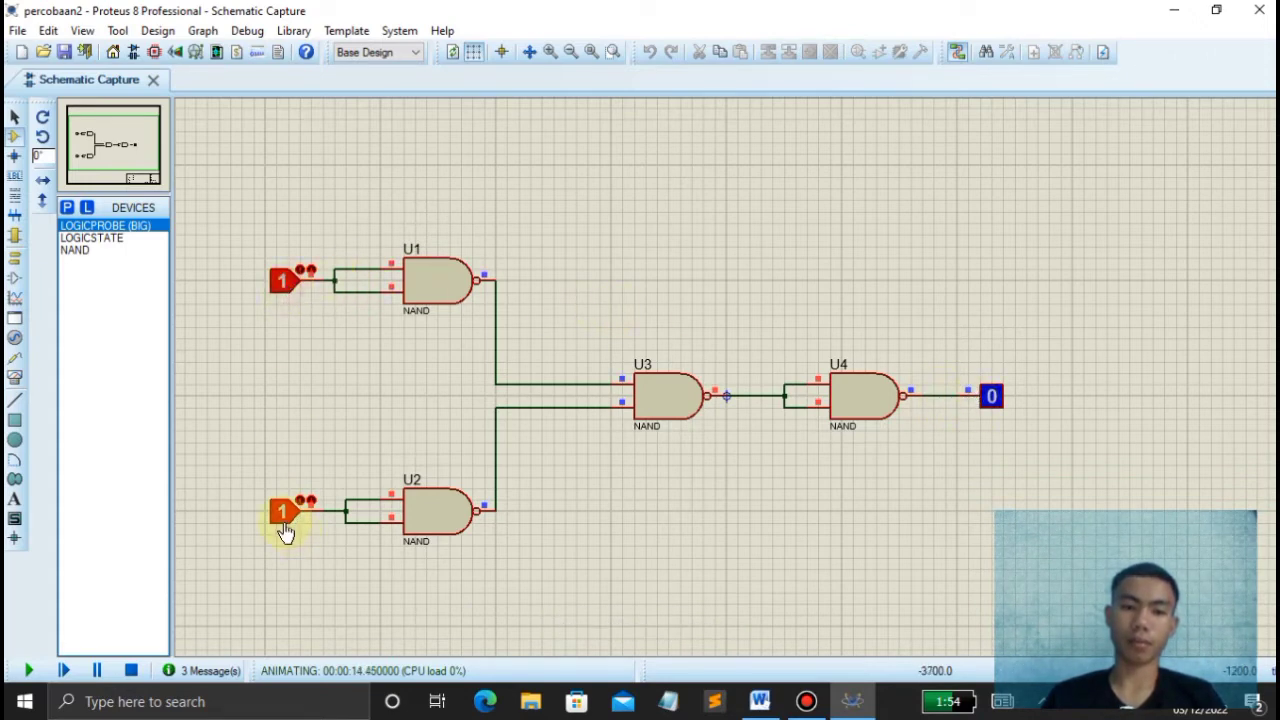
{"action": "left_click", "coordinate": [285, 514]}
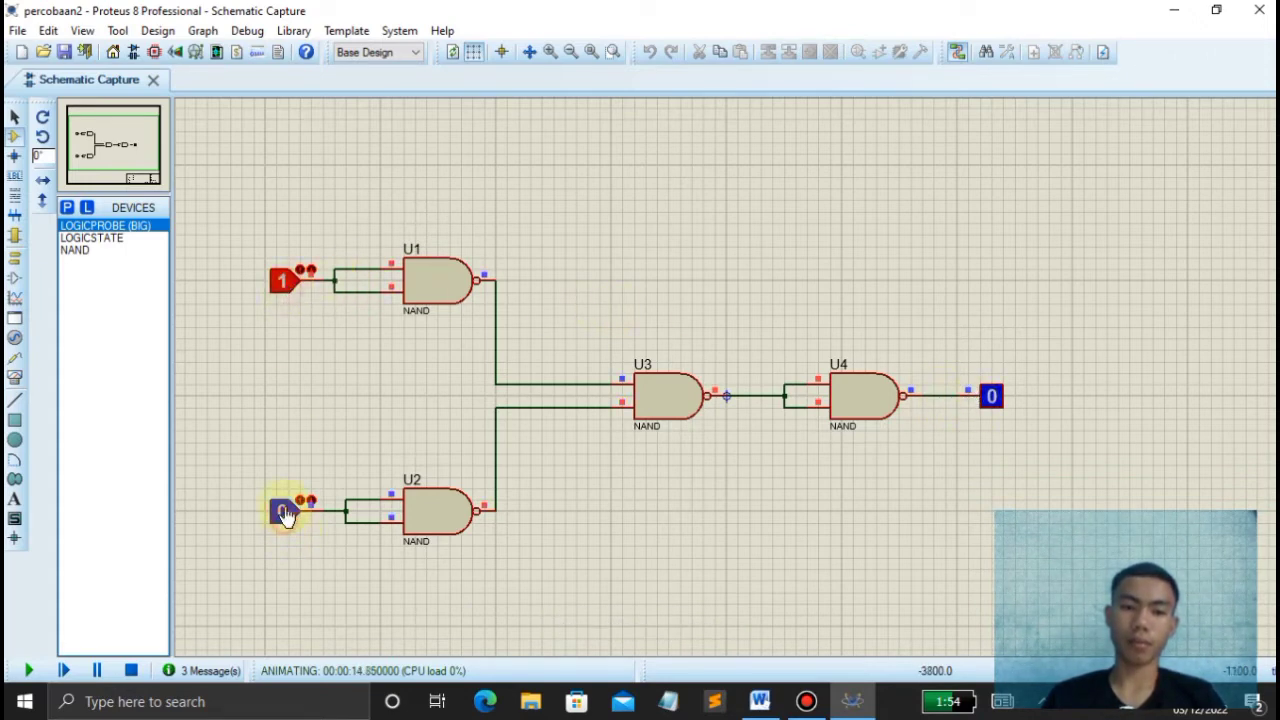
{"action": "left_click", "coordinate": [283, 296]}
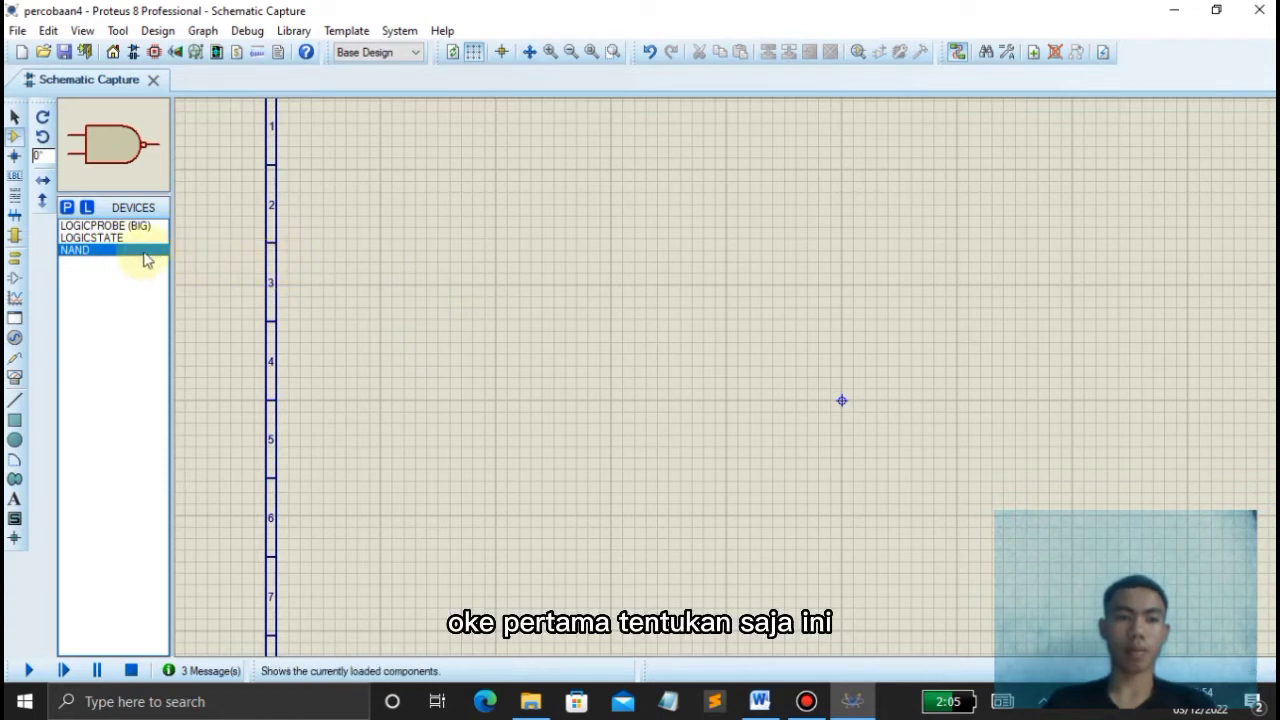
- Place three NAND gates in the percobaan4 schematic: one near the sheet's left border, one to its upper right and one to its lower right
{"action": "left_click", "coordinate": [463, 279]}
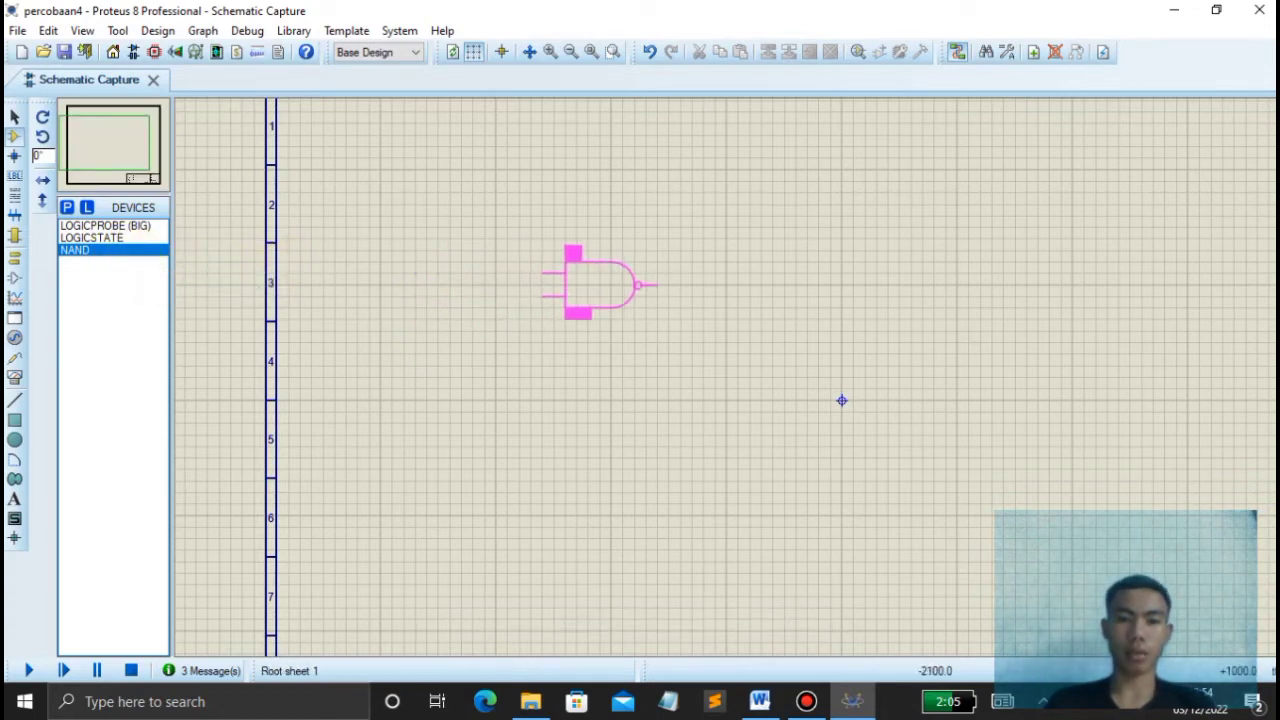
{"action": "left_click", "coordinate": [553, 285]}
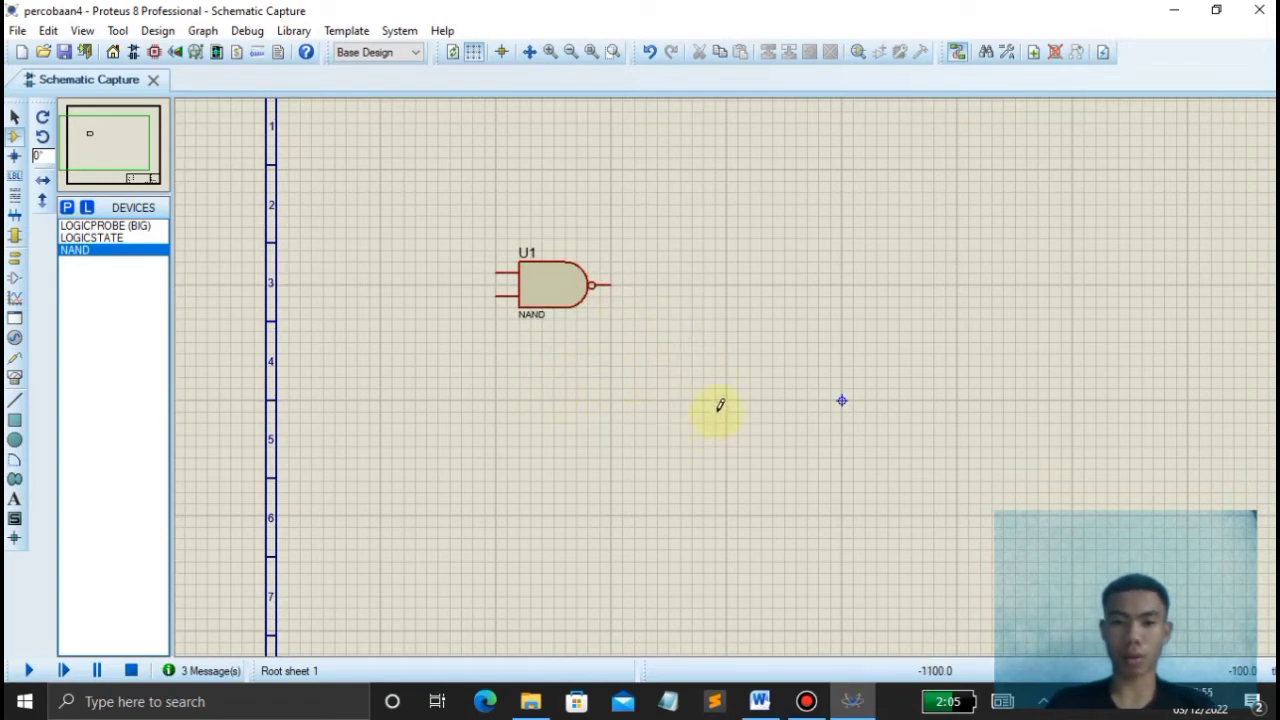
{"action": "left_click", "coordinate": [705, 202]}
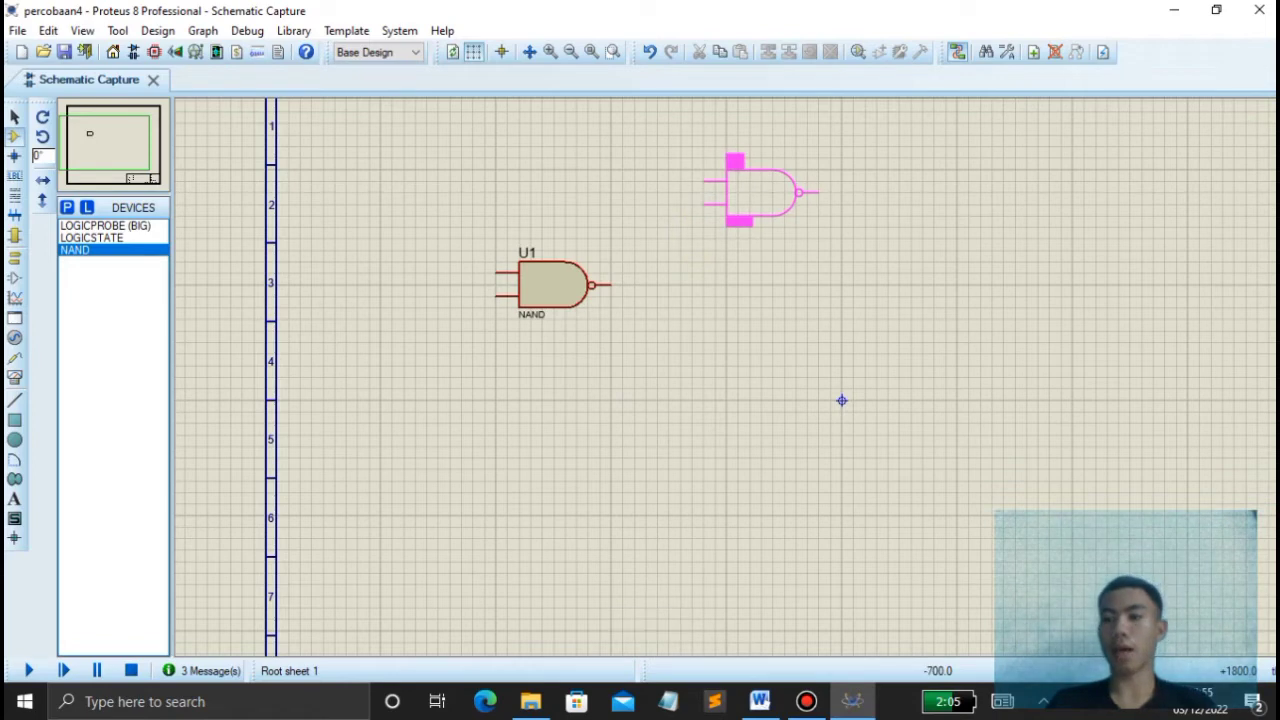
{"action": "left_click", "coordinate": [760, 192]}
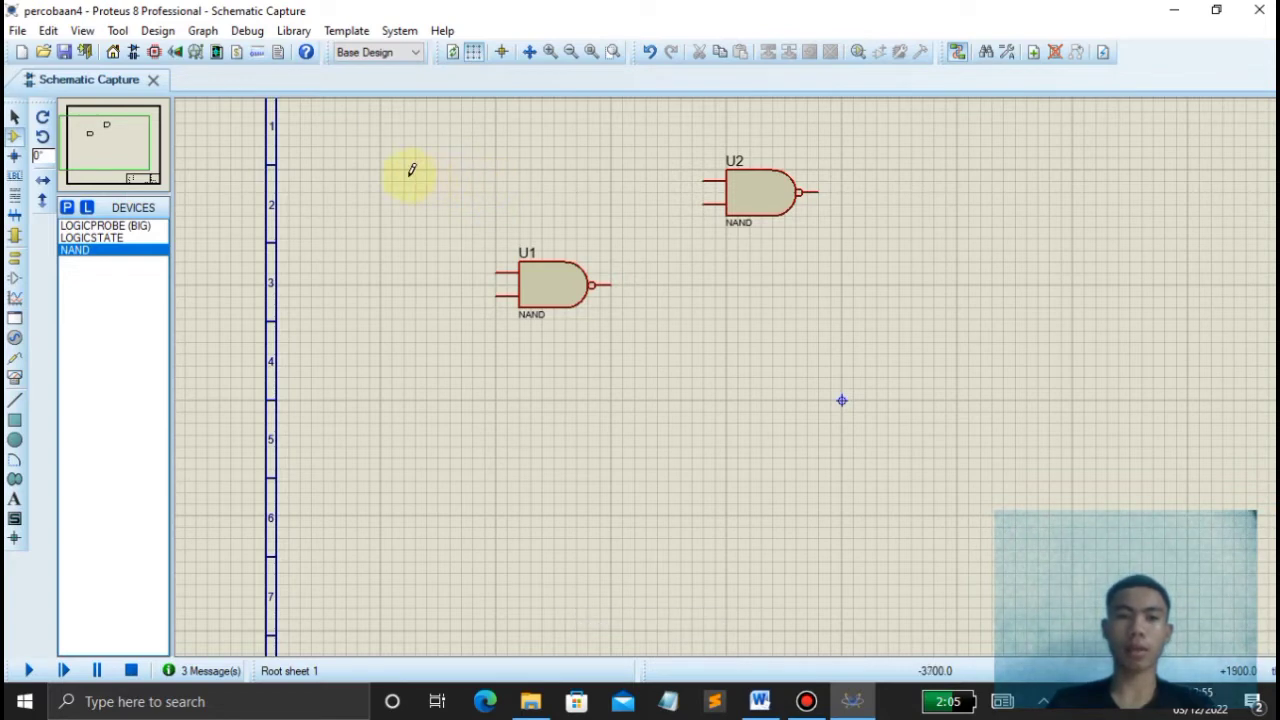
{"action": "left_click", "coordinate": [760, 447]}
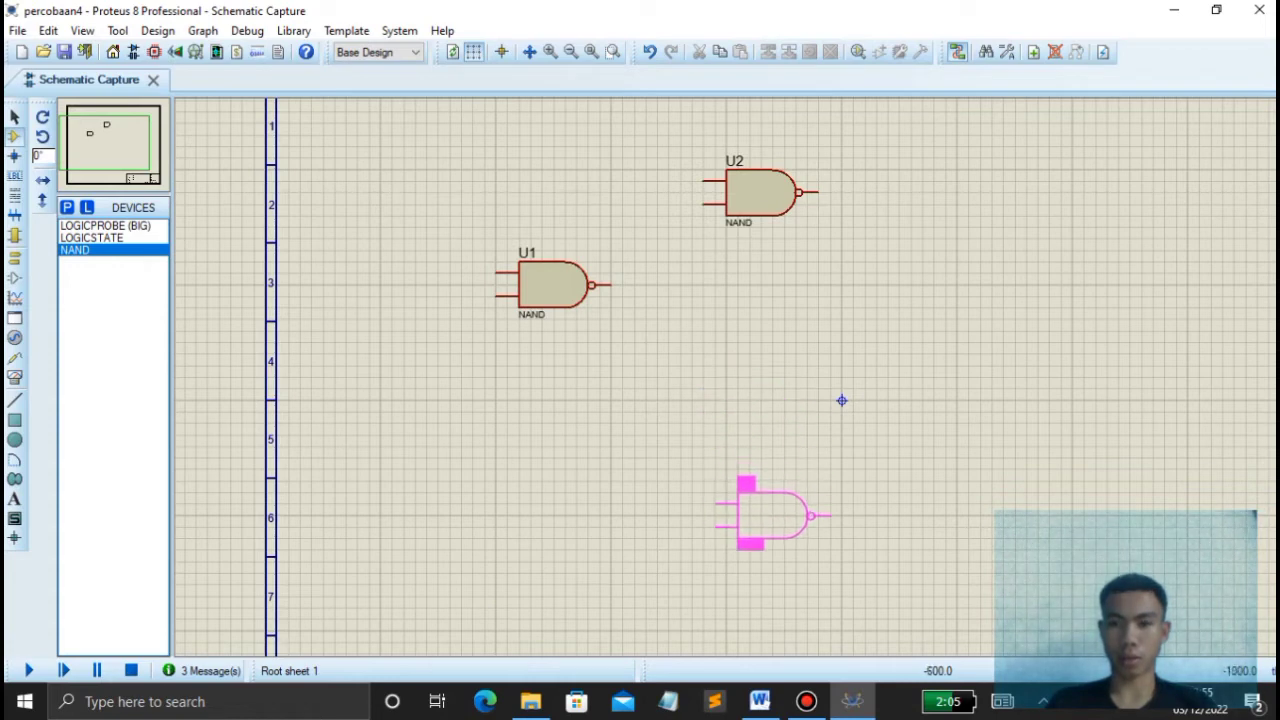
{"action": "left_click", "coordinate": [762, 520]}
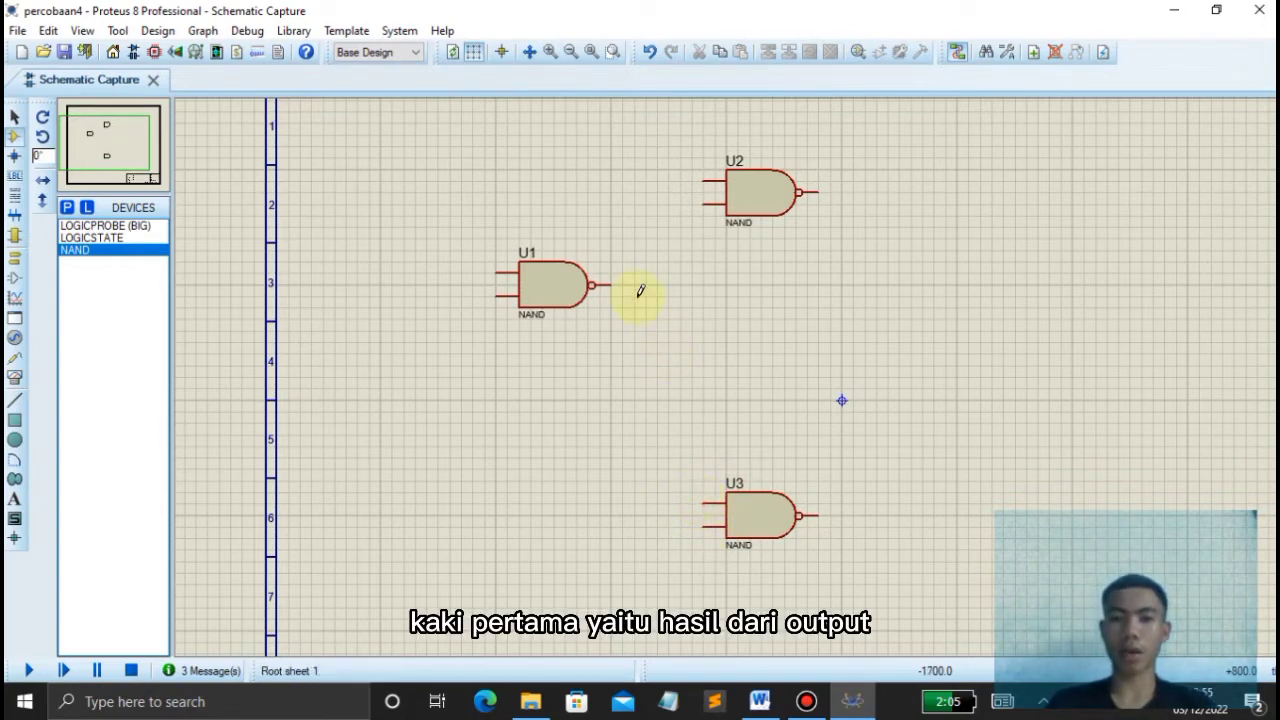
- Move U1 down to midway between the other two gates' rows, and move U2 down closer to U1
{"action": "right_click", "coordinate": [550, 298]}
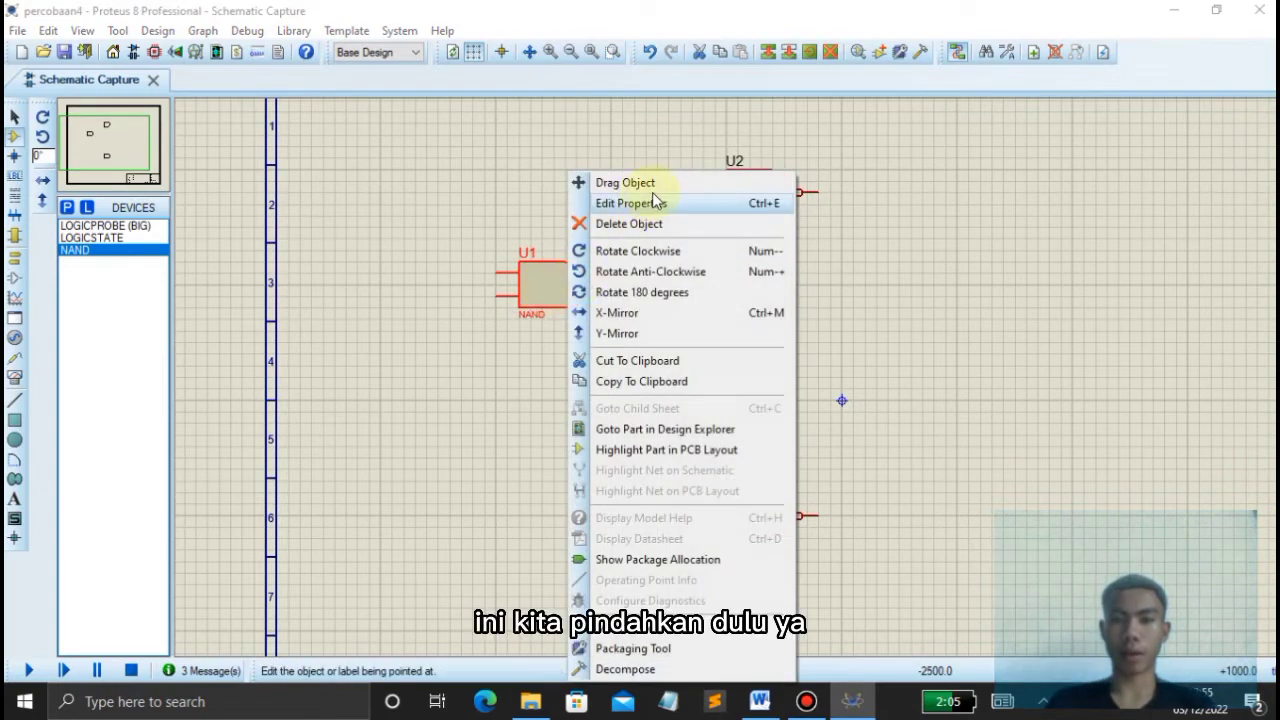
{"action": "left_click", "coordinate": [630, 183]}
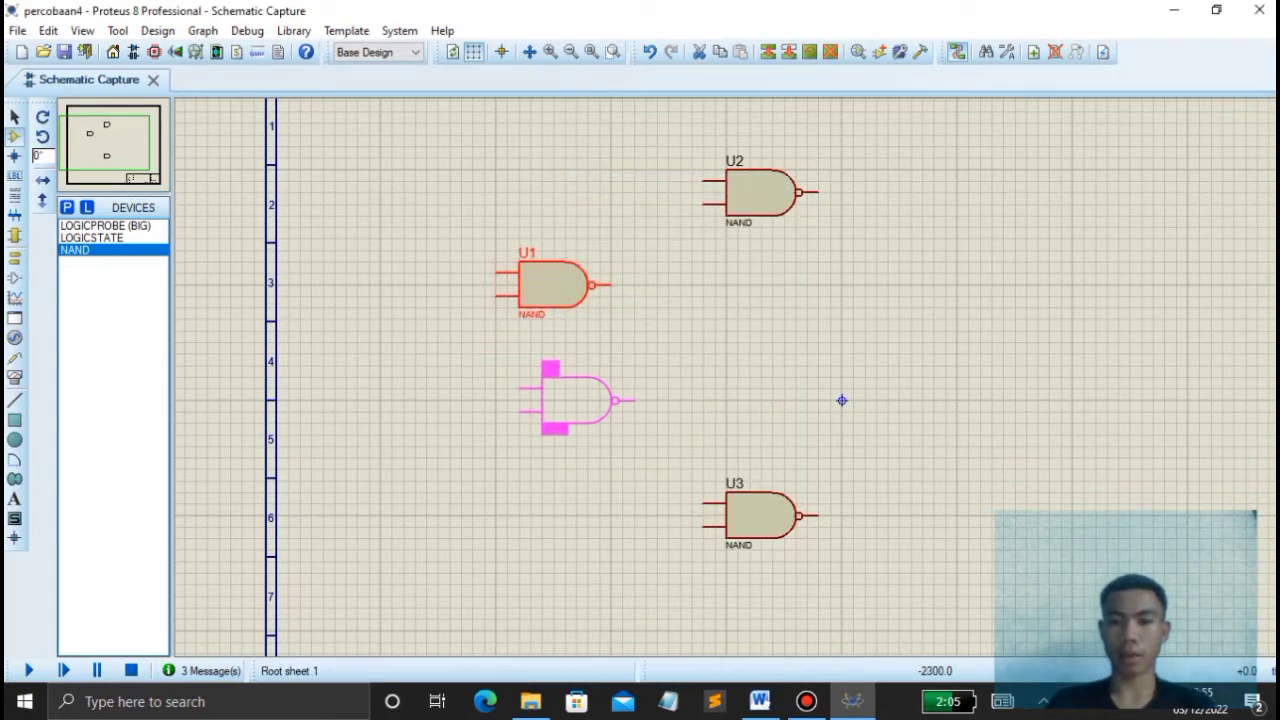
{"action": "left_click", "coordinate": [591, 414]}
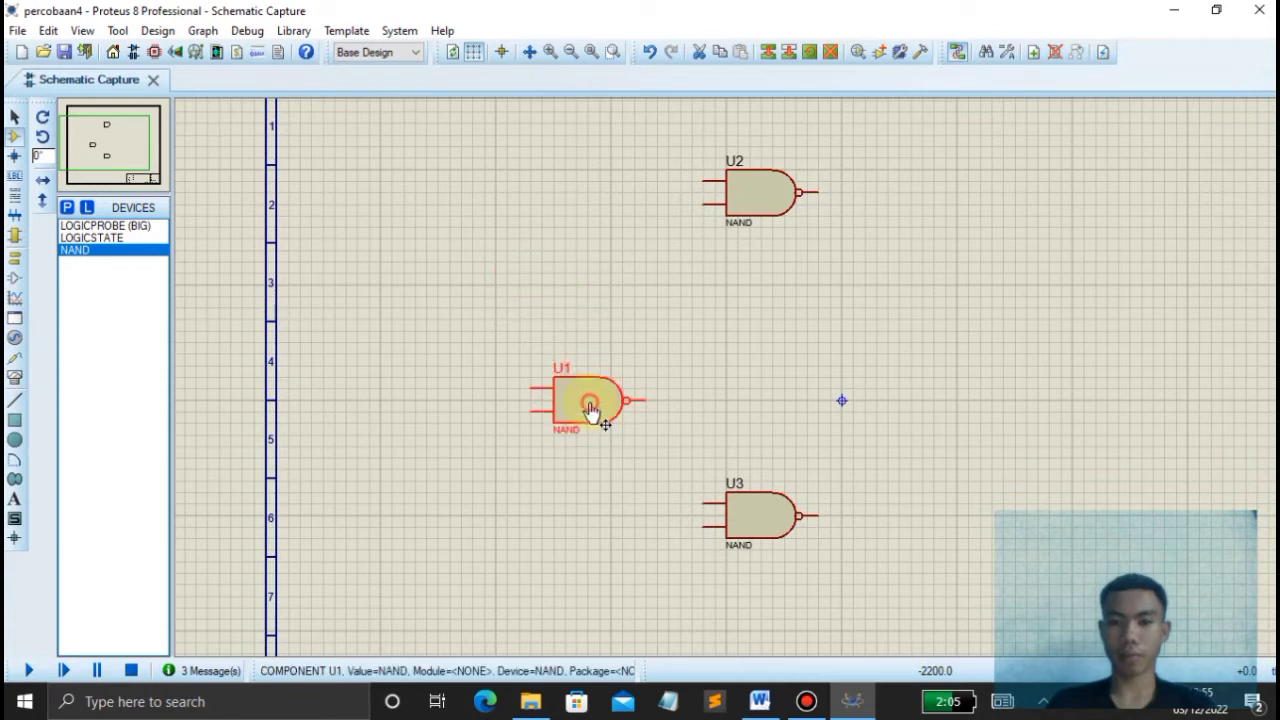
{"action": "right_click", "coordinate": [750, 195]}
{"action": "left_click", "coordinate": [808, 182]}
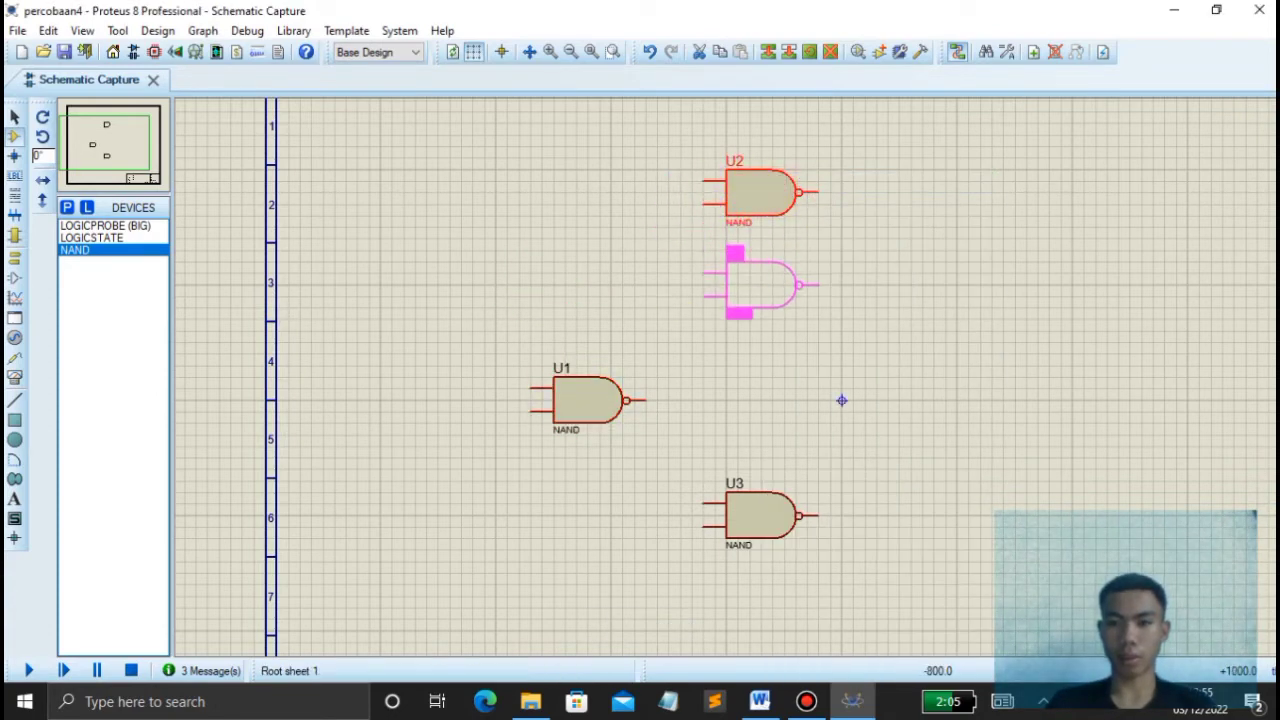
{"action": "left_click", "coordinate": [760, 285]}
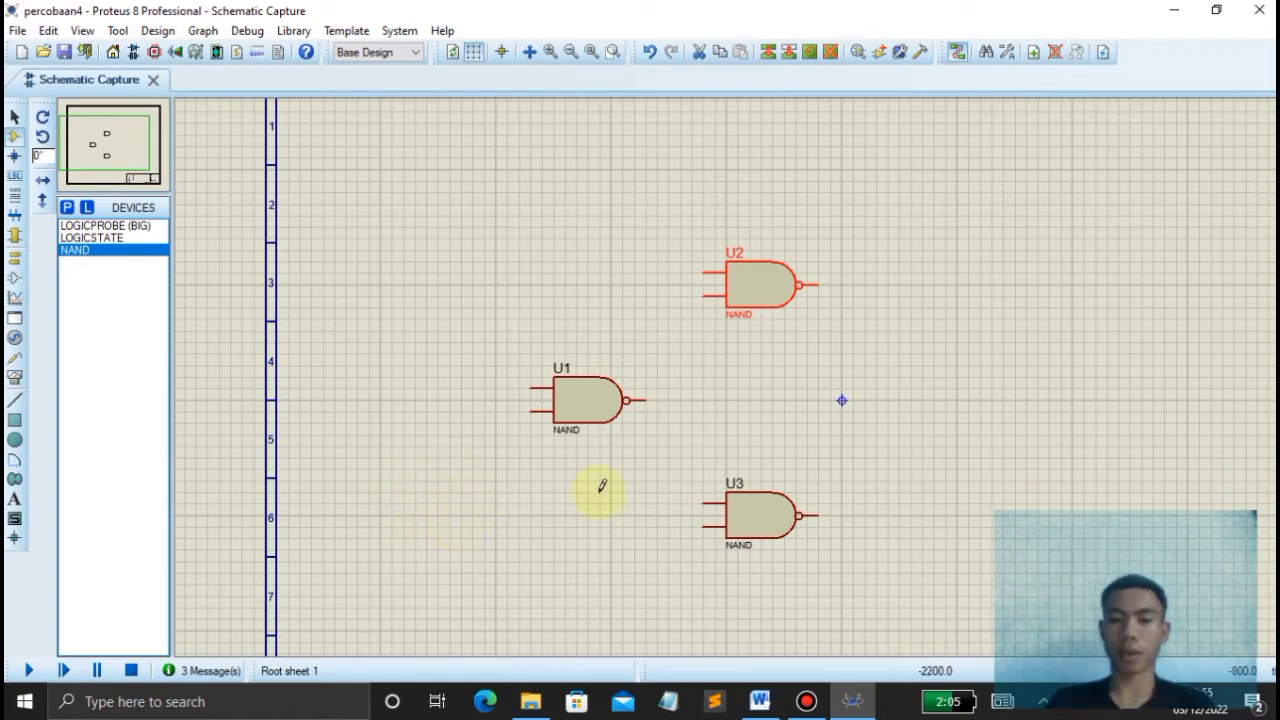
- Place two LOGICSTATE inputs left of U1, one level with U3 and one level with U2
{"action": "left_click", "coordinate": [110, 238]}
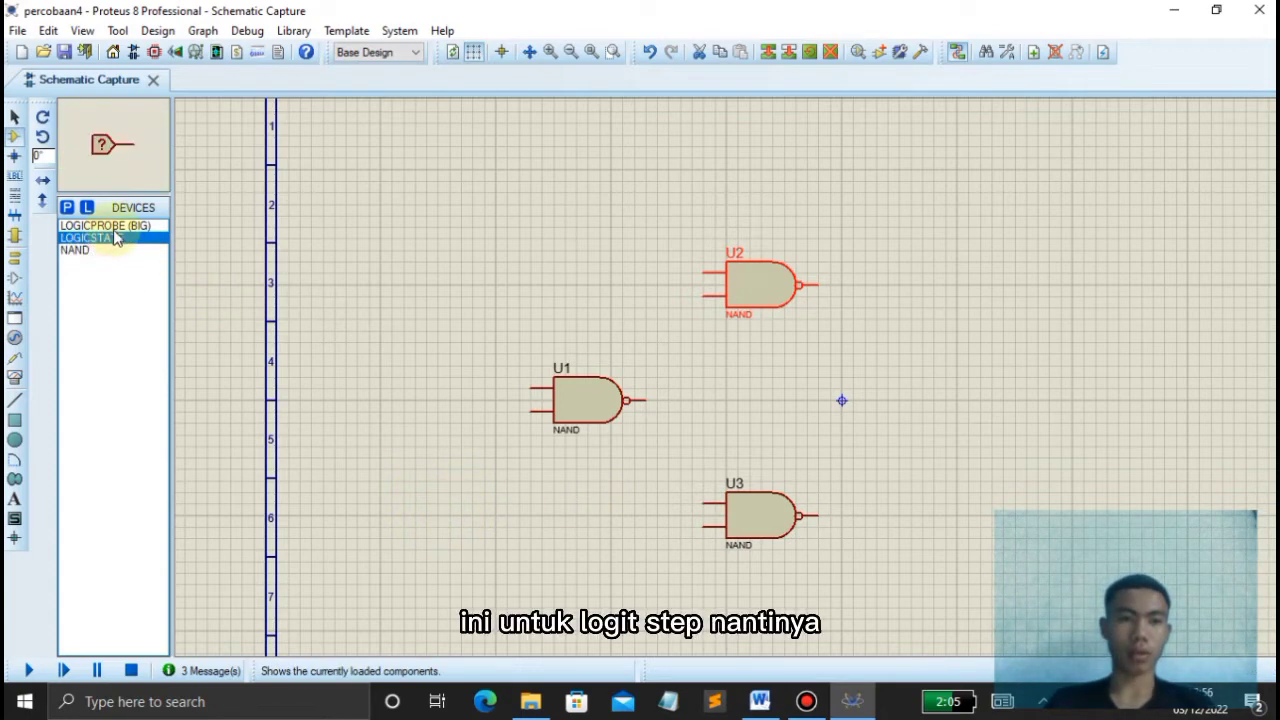
{"action": "left_click", "coordinate": [429, 519]}
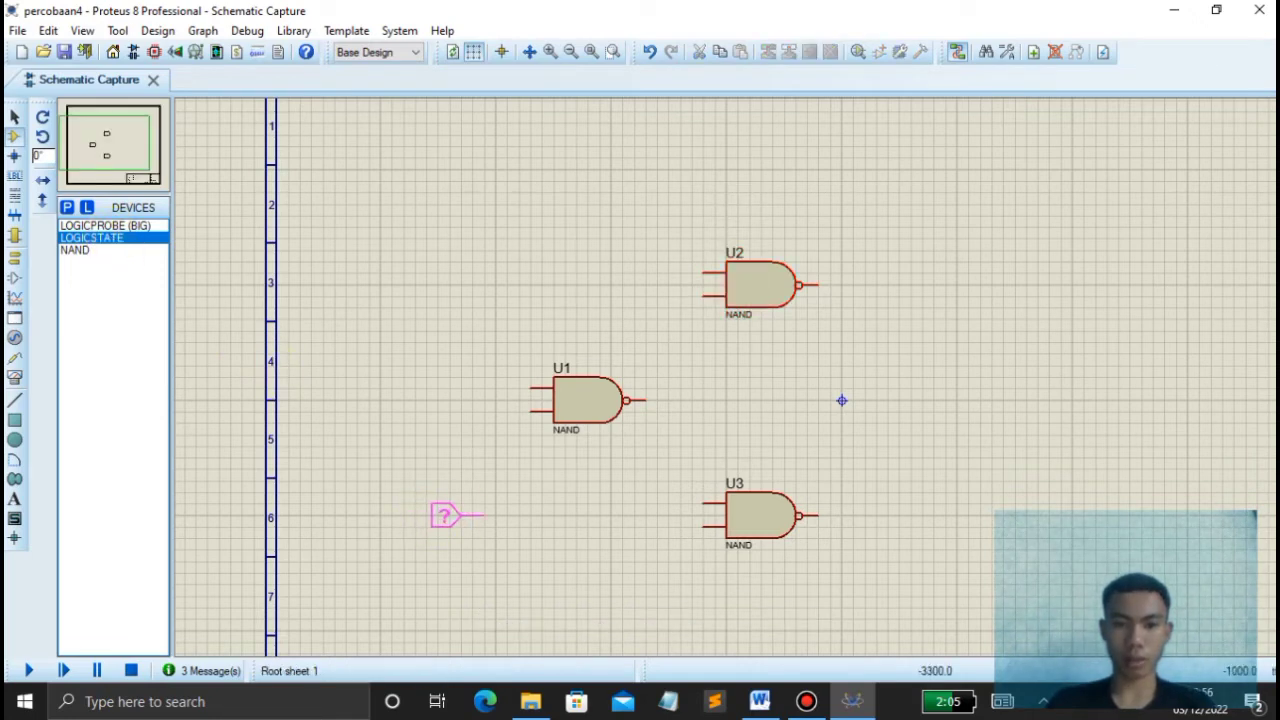
{"action": "left_click", "coordinate": [445, 516]}
{"action": "left_click", "coordinate": [465, 258]}
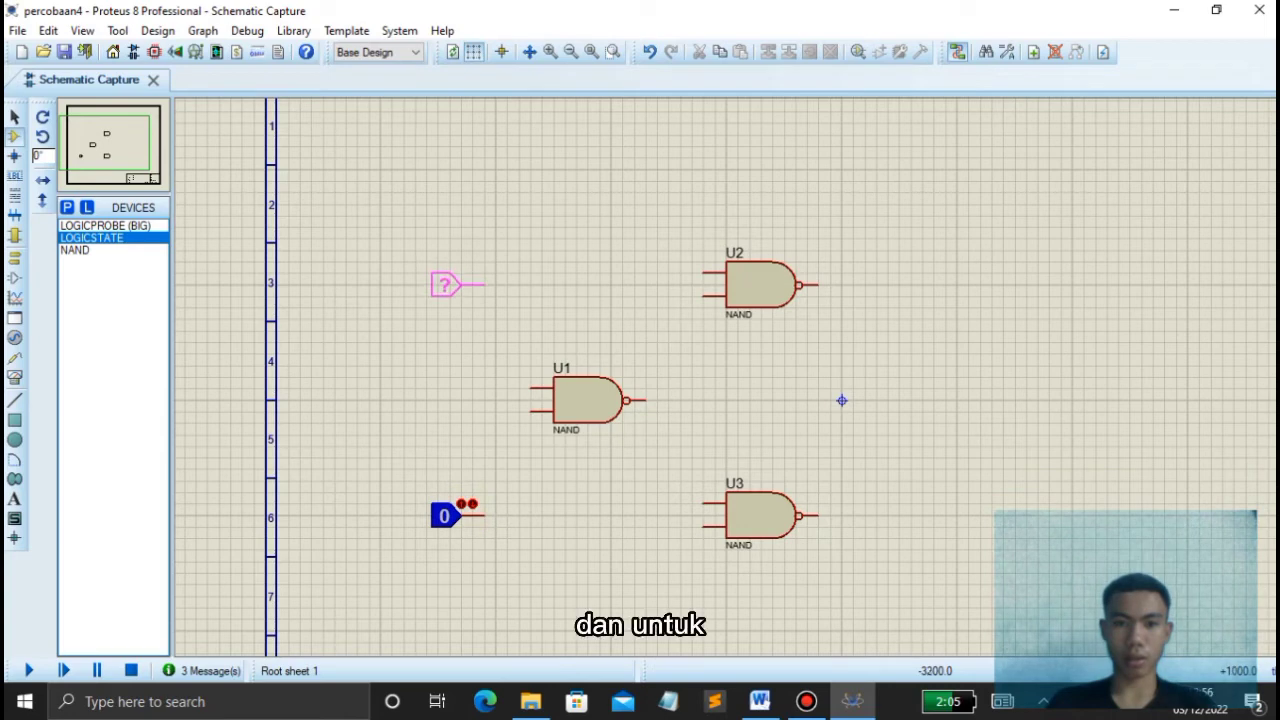
{"action": "left_click", "coordinate": [467, 282]}
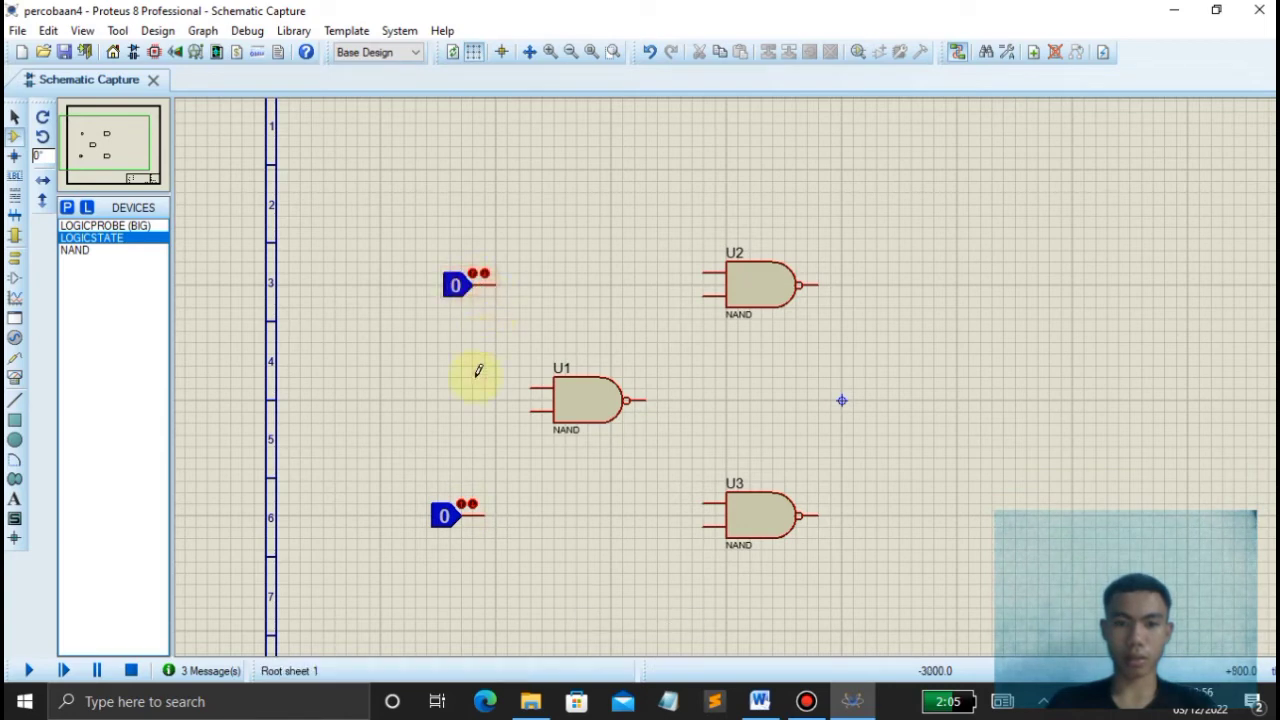
- Move the lower logic state so it lines up vertically under the upper one and stays level with U3
{"action": "right_click", "coordinate": [447, 512]}
{"action": "left_click", "coordinate": [510, 116]}
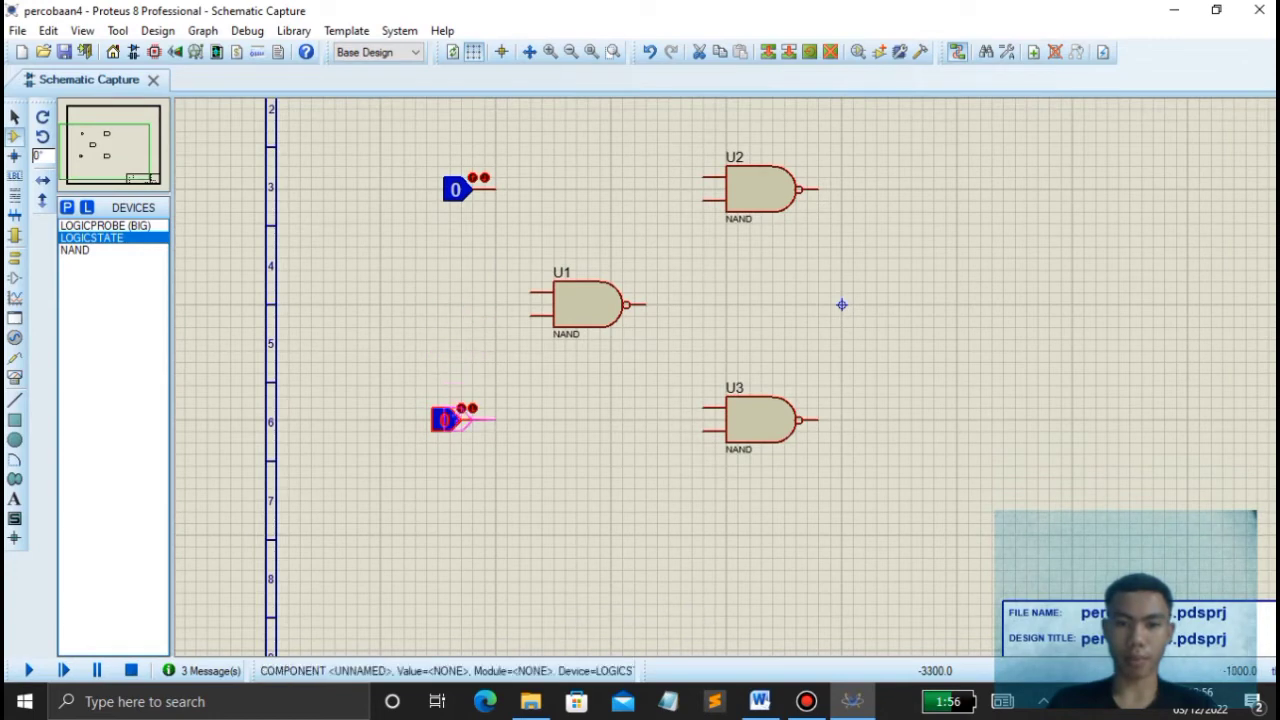
{"action": "left_click", "coordinate": [462, 432]}
{"action": "right_click", "coordinate": [460, 433]}
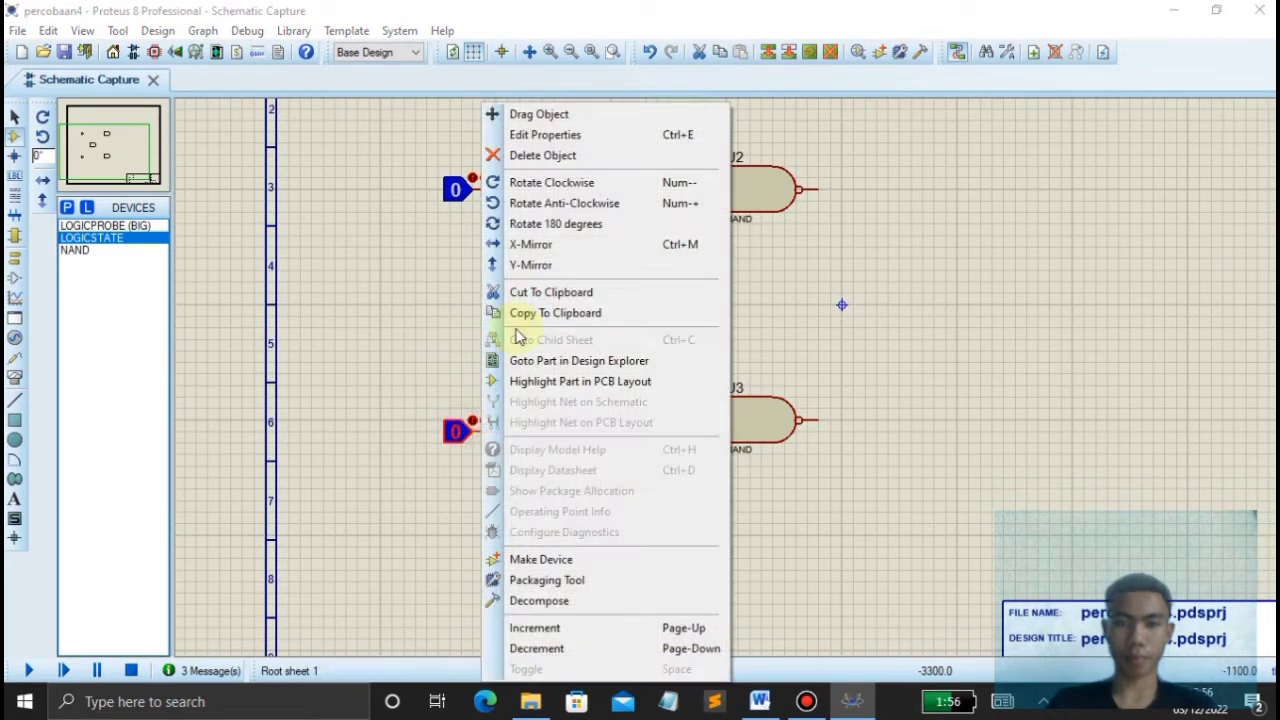
{"action": "left_click", "coordinate": [540, 118]}
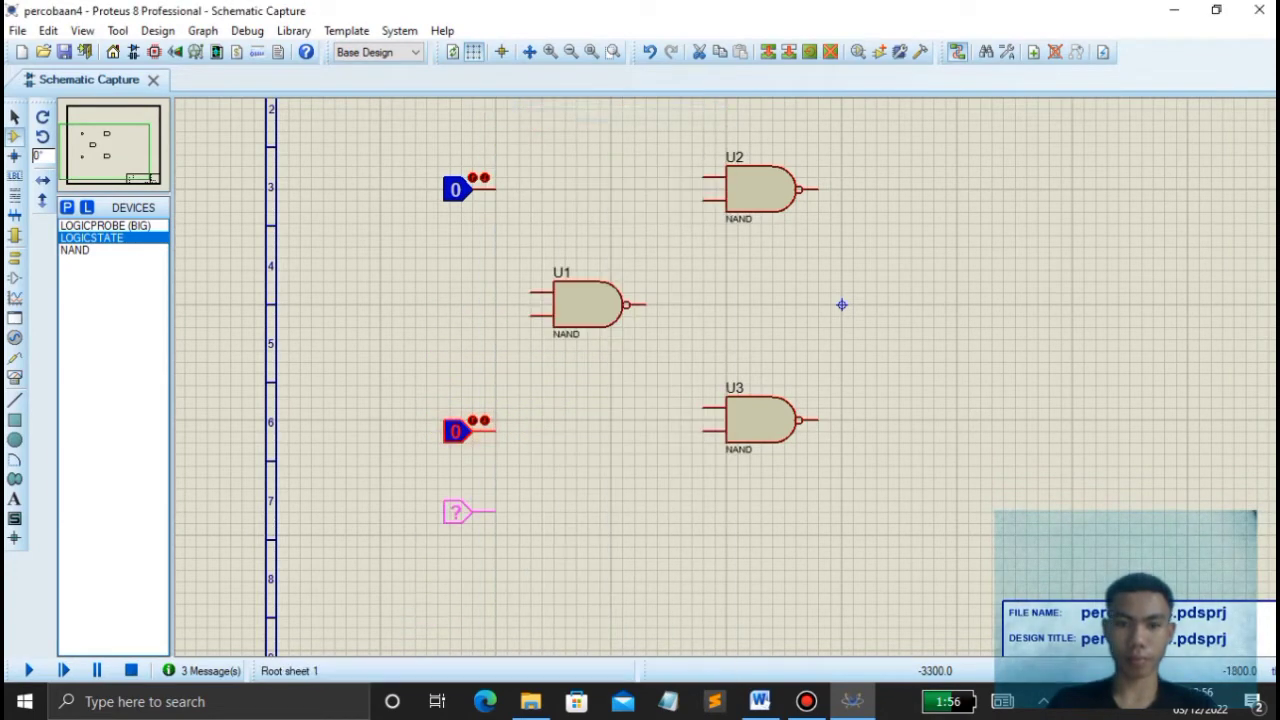
{"action": "left_click", "coordinate": [462, 430]}
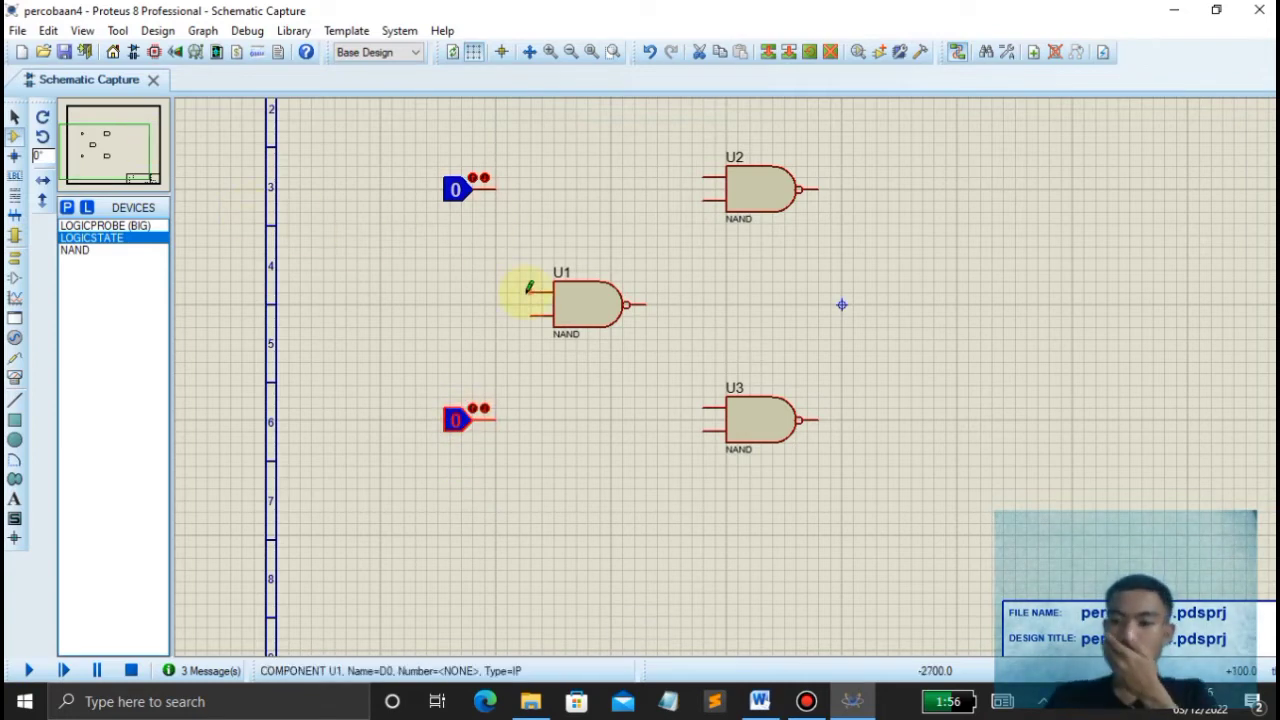
- Place a fourth NAND gate to the right of U2 and U3, level with U1
{"action": "left_click", "coordinate": [103, 252]}
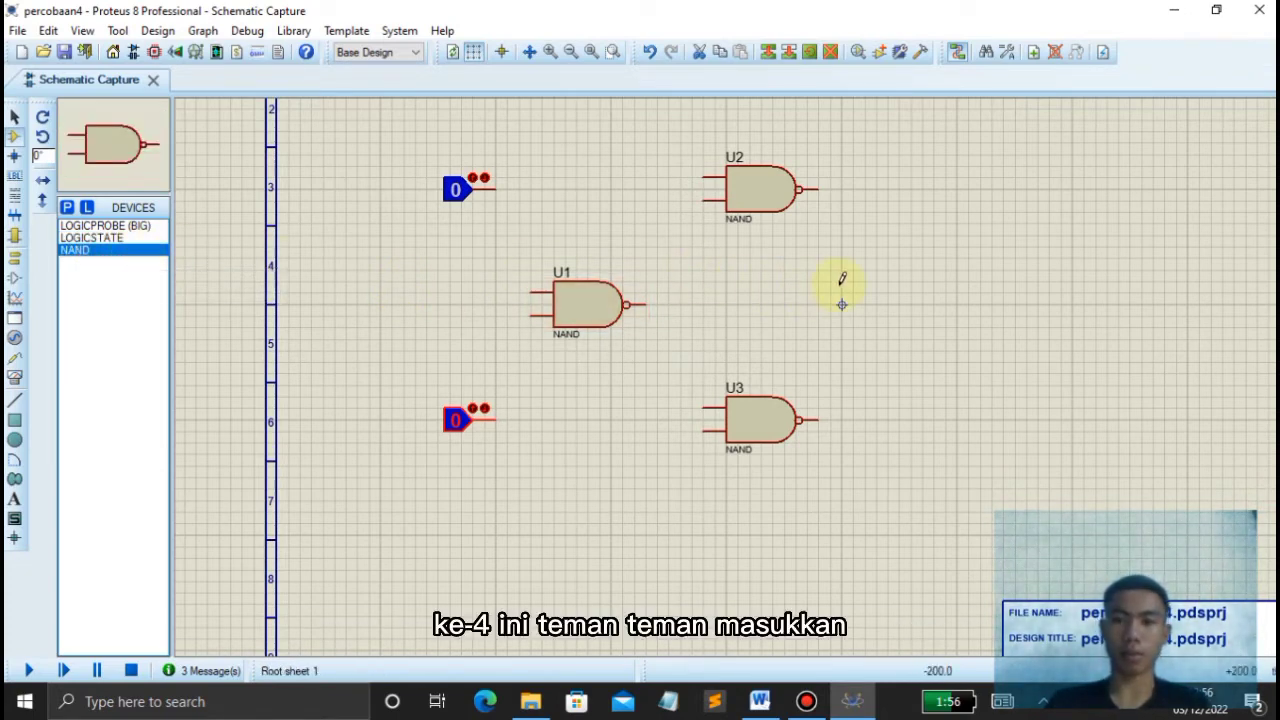
{"action": "left_click", "coordinate": [970, 297]}
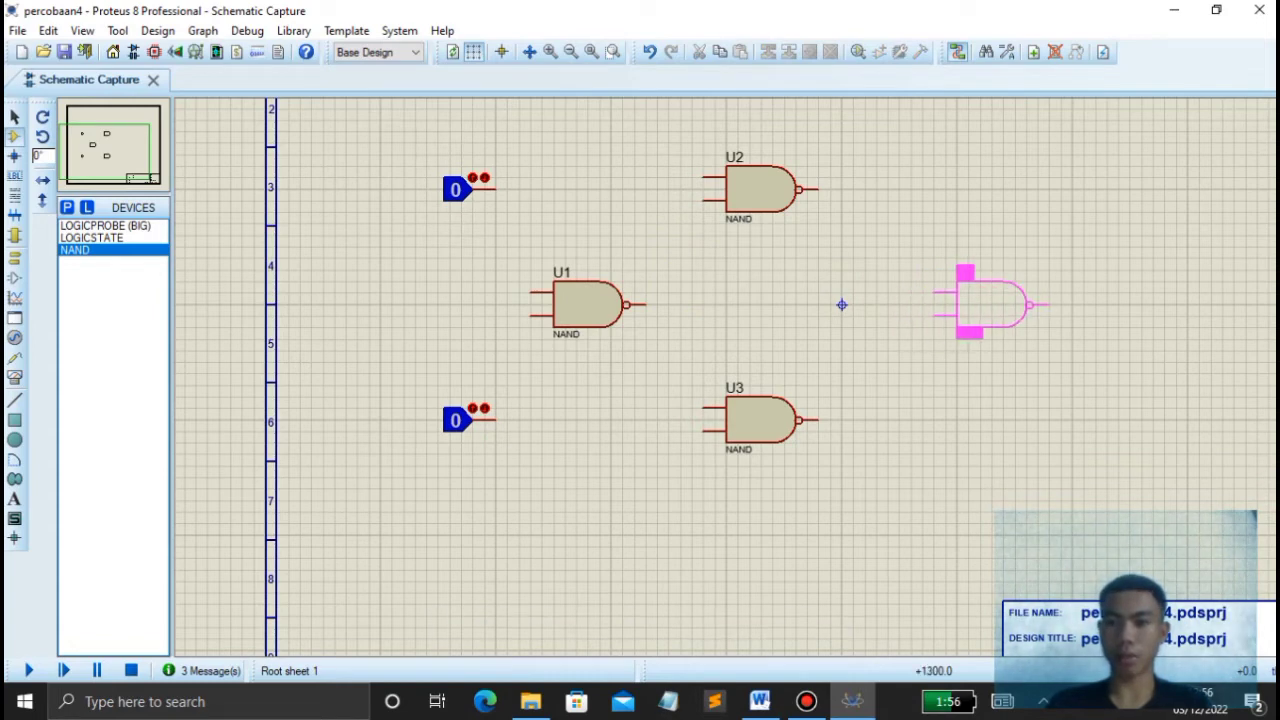
{"action": "left_click", "coordinate": [990, 302]}
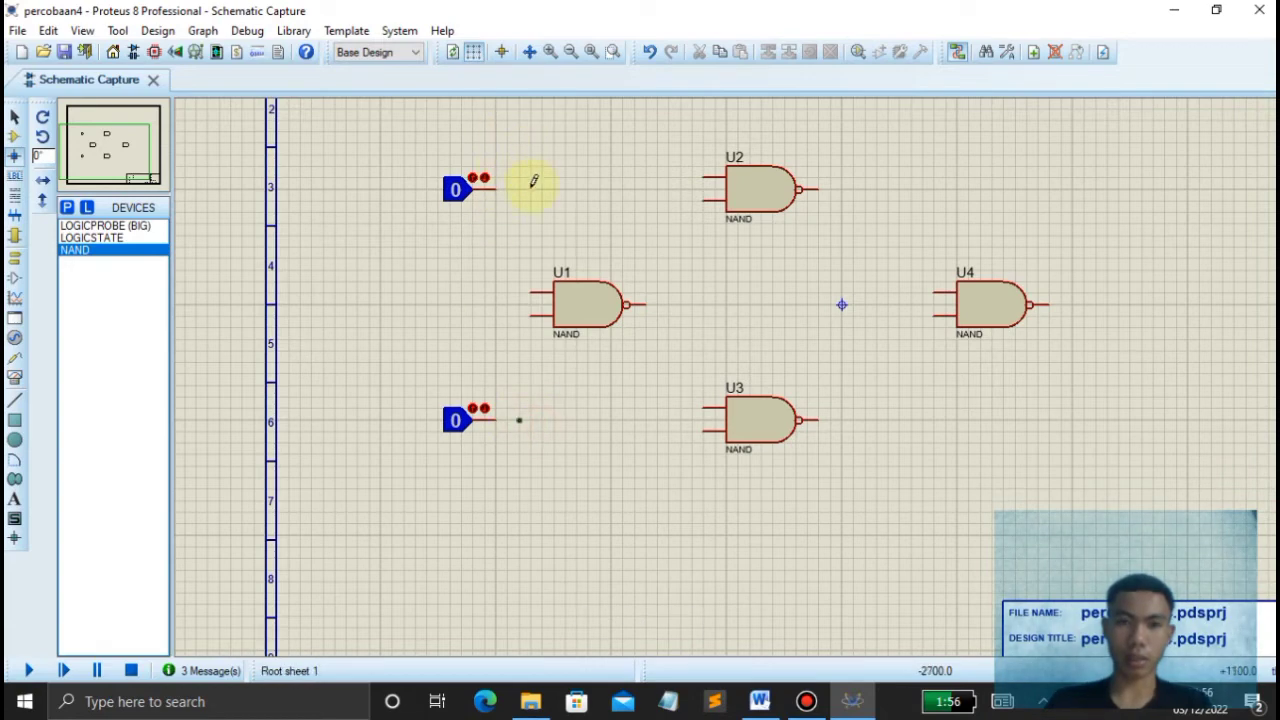
- Wire the upper logic state through its junction dot to the upper inputs of U1 and U2
{"action": "left_click", "coordinate": [496, 189]}
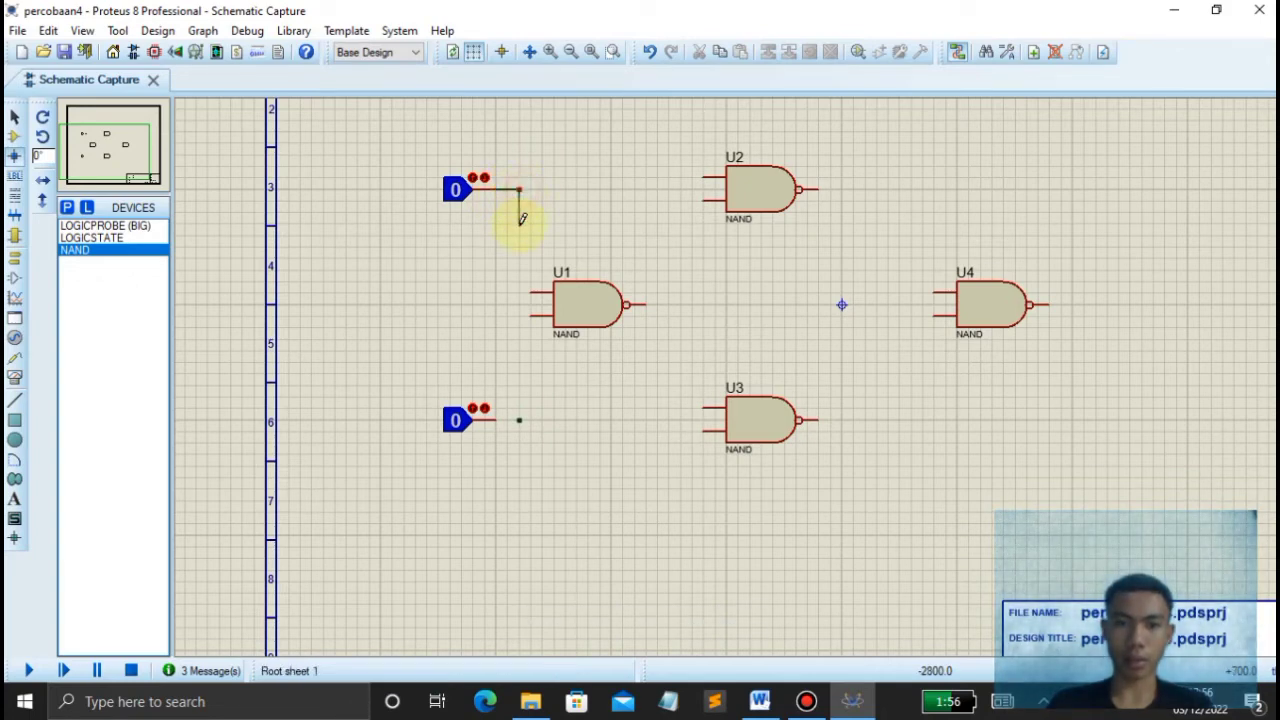
{"action": "left_click", "coordinate": [538, 288]}
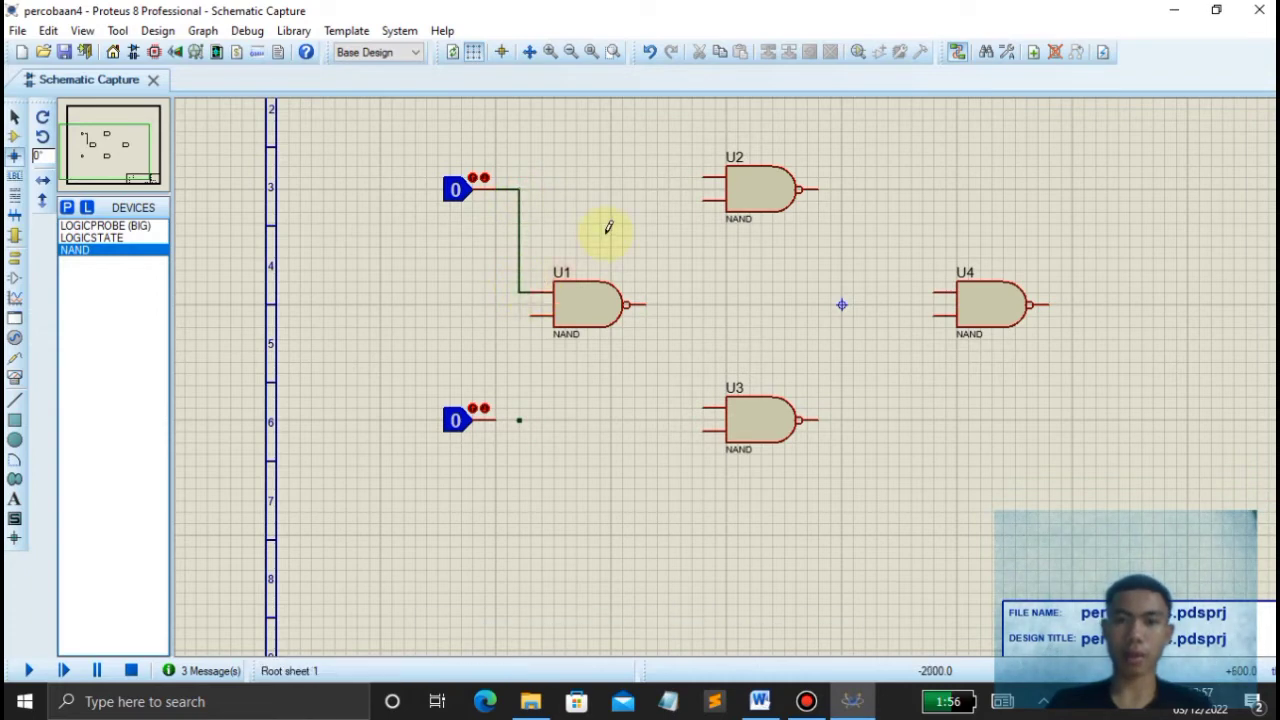
{"action": "left_click", "coordinate": [711, 175]}
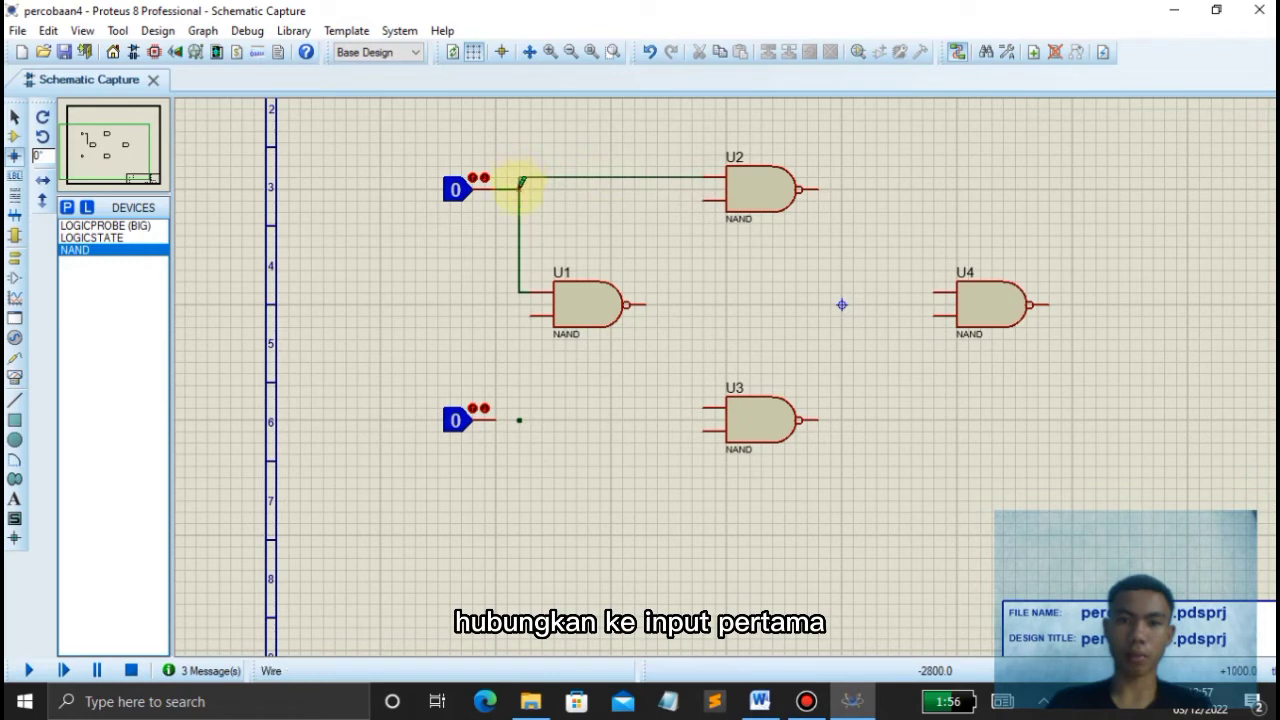
{"action": "left_click", "coordinate": [521, 183]}
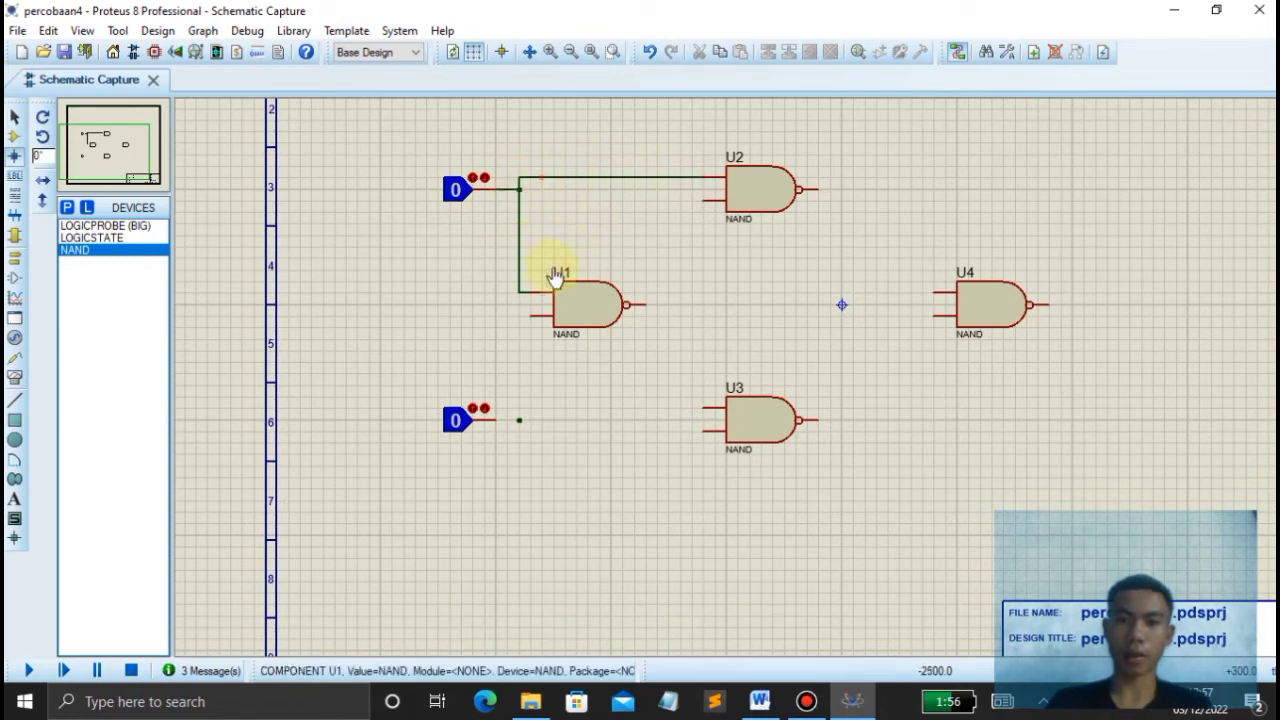
- Wire the lower logic state through its junction dot to U1's lower input
{"action": "left_click", "coordinate": [496, 419]}
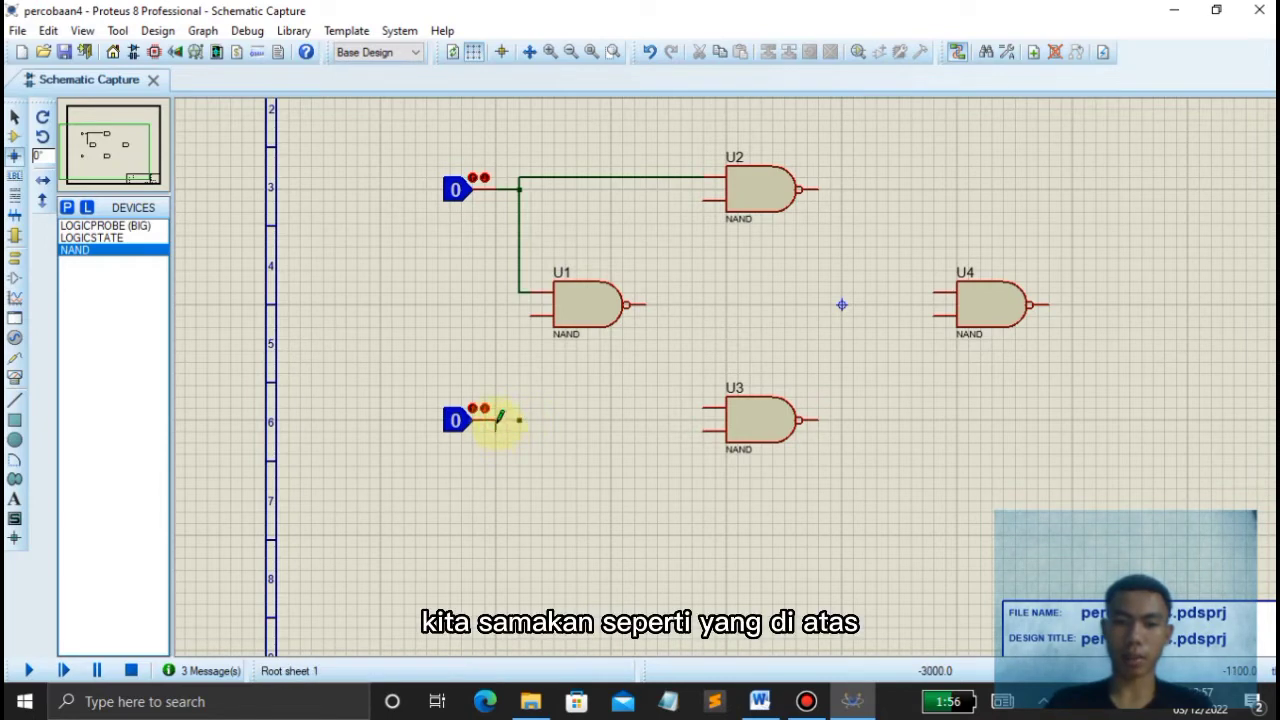
{"action": "left_click", "coordinate": [519, 419]}
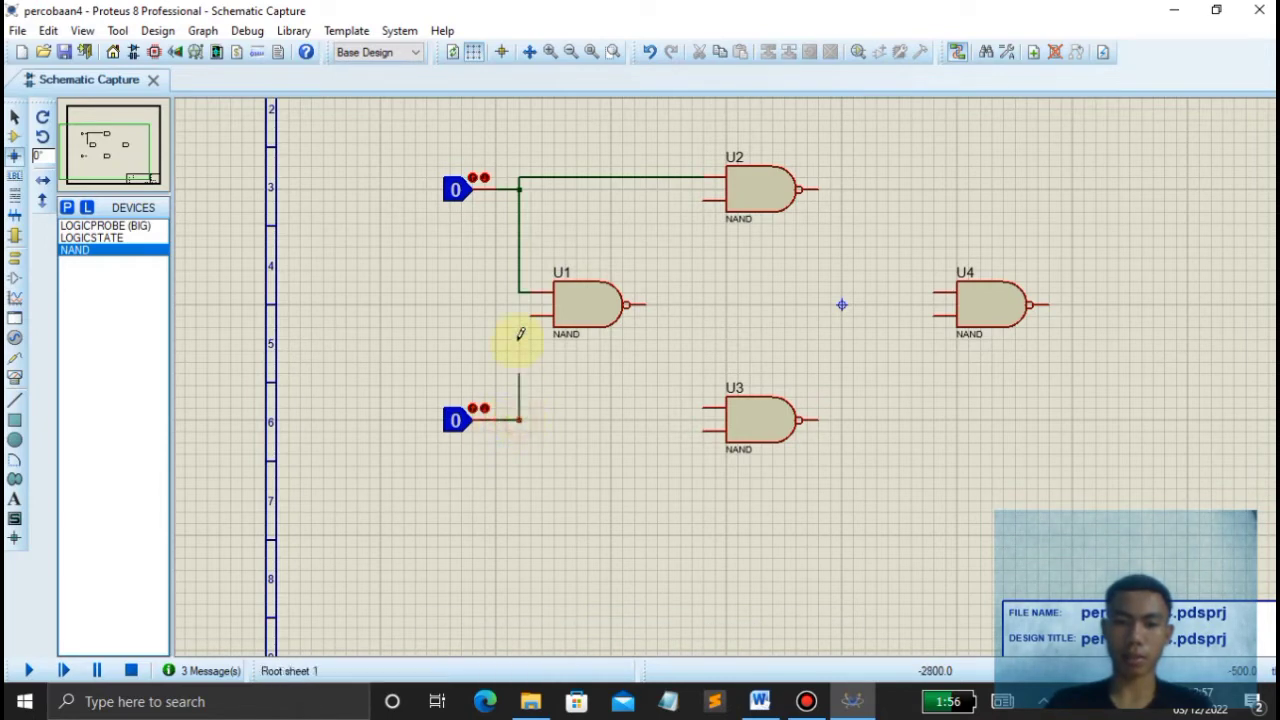
{"action": "left_click", "coordinate": [528, 313]}
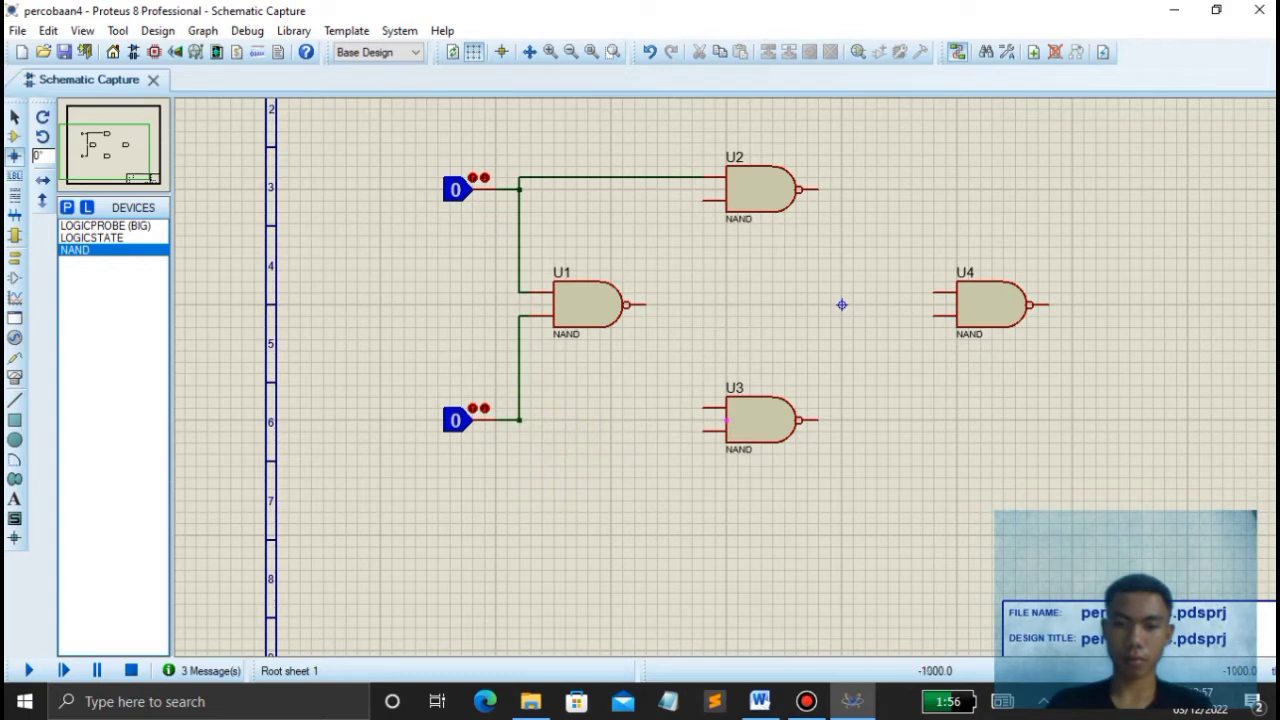
{"action": "left_click", "coordinate": [708, 431]}
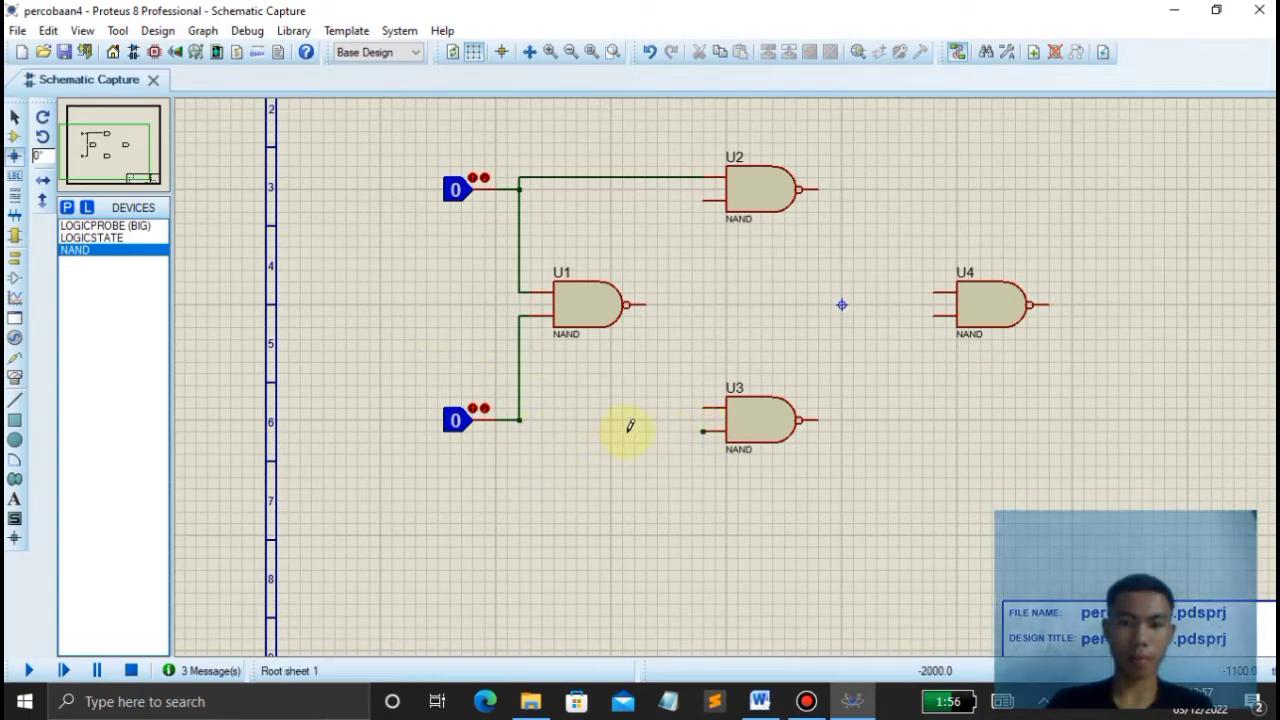
{"action": "right_click", "coordinate": [704, 427]}
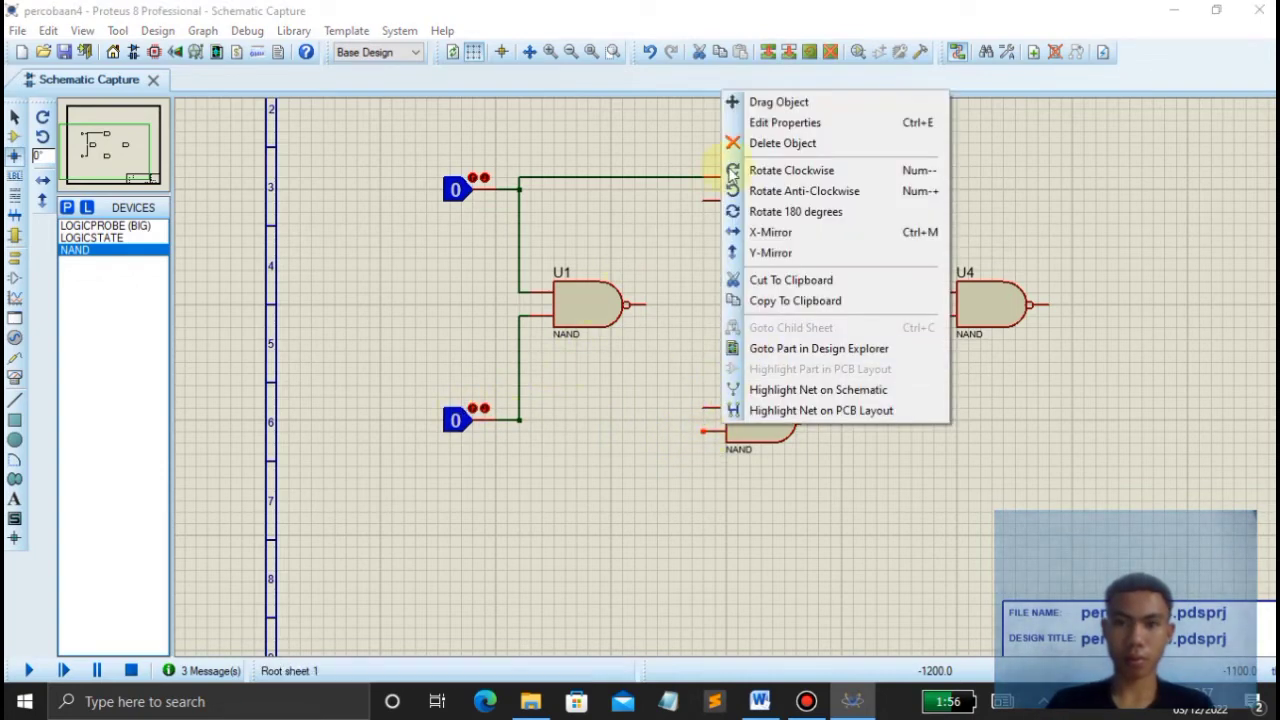
{"action": "left_click", "coordinate": [770, 143]}
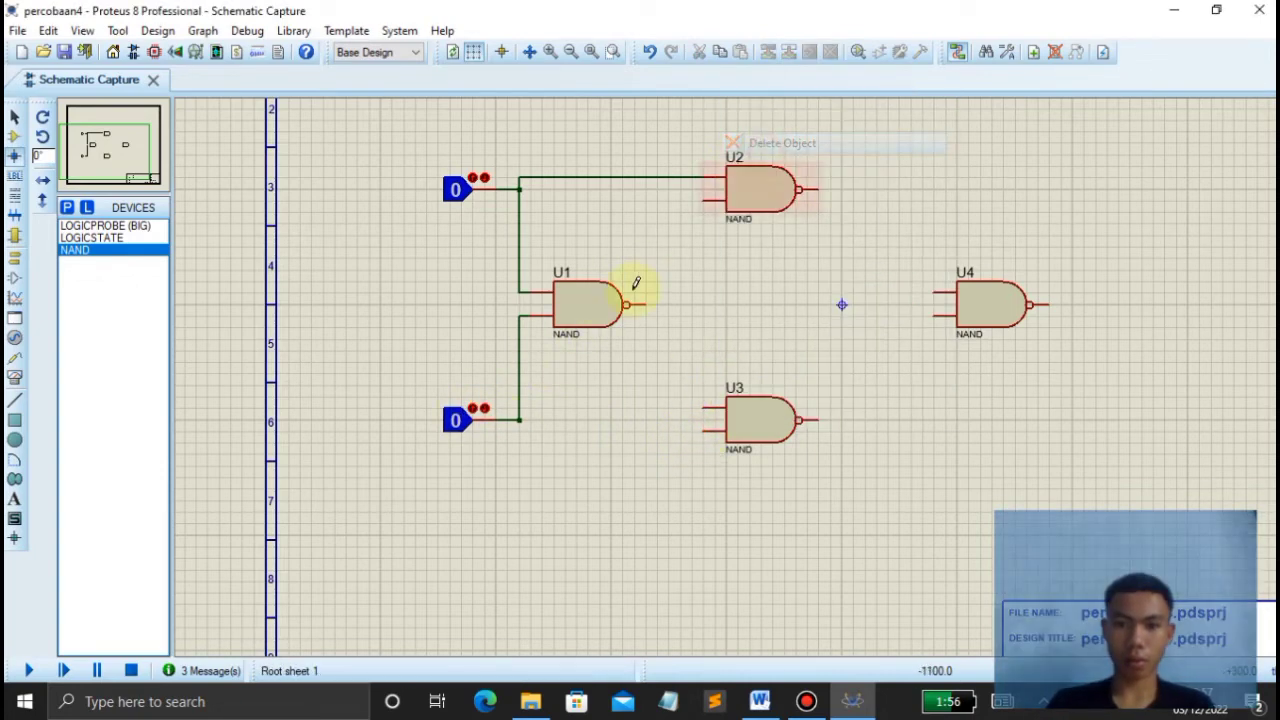
- Delete the junction dot beside the lower logic state and wire U3's lower input to the corner of that state's wire
{"action": "right_click", "coordinate": [522, 415]}
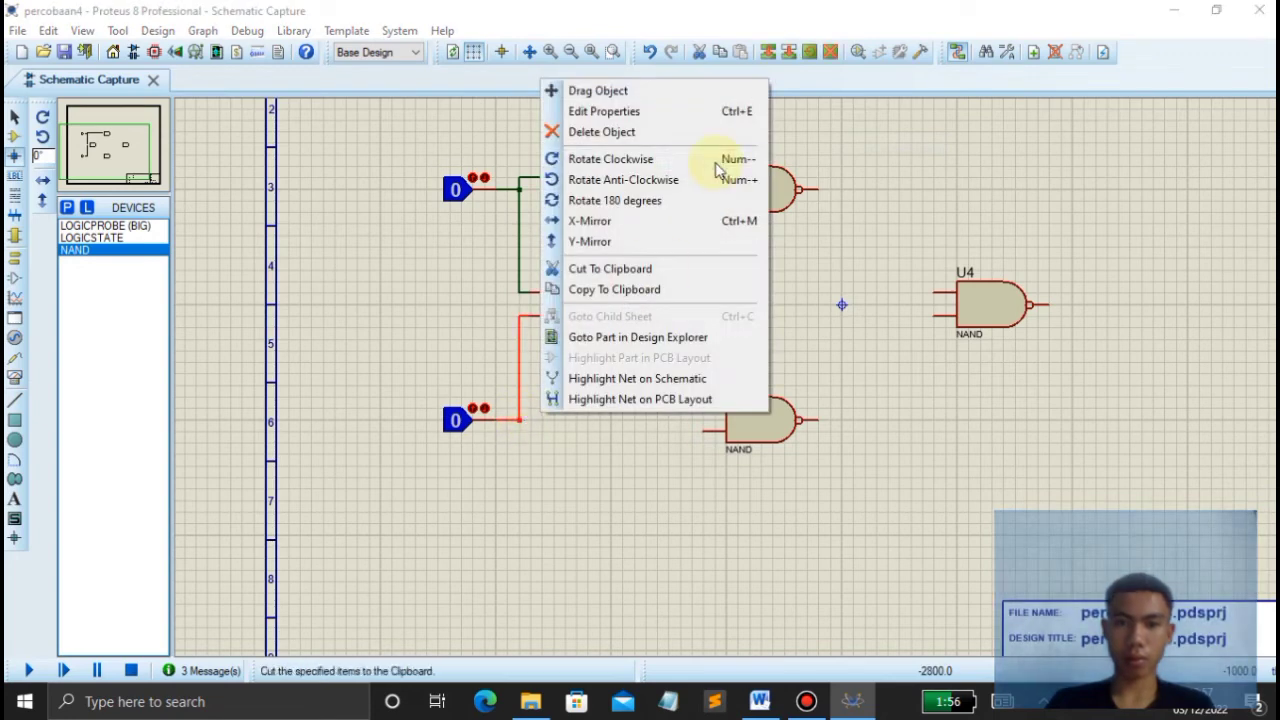
{"action": "left_click", "coordinate": [624, 130]}
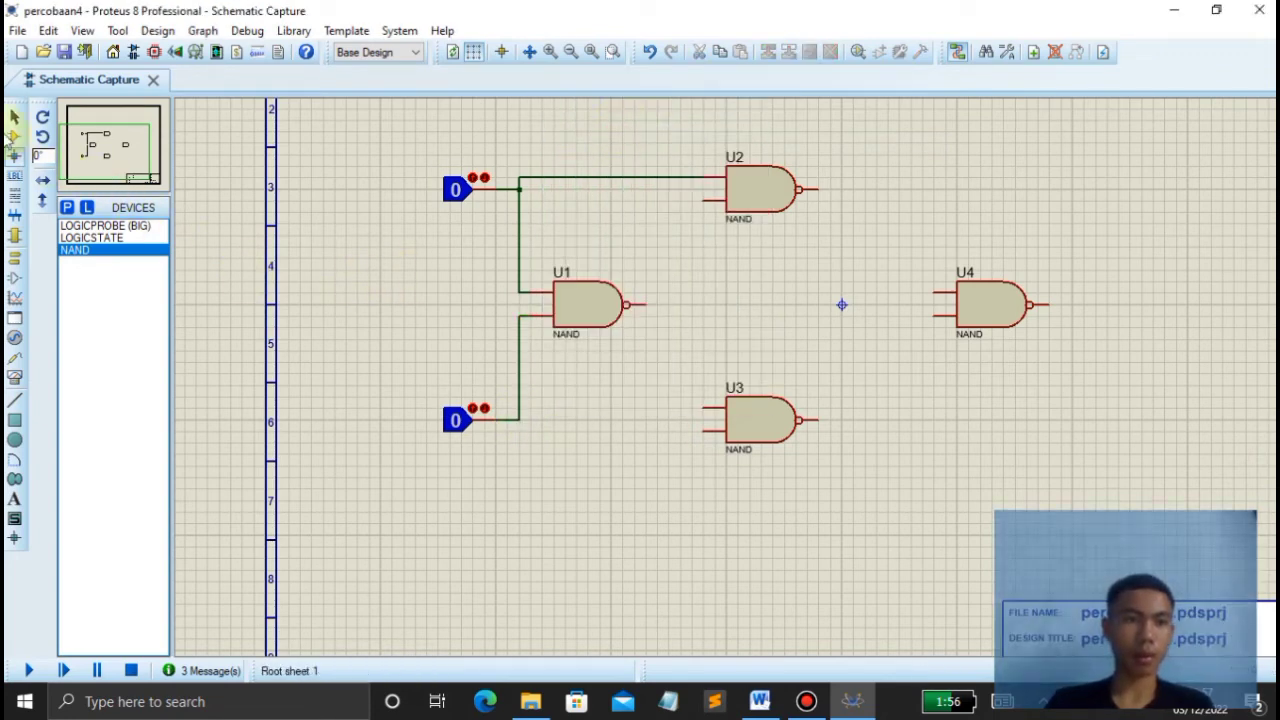
{"action": "left_click", "coordinate": [15, 137]}
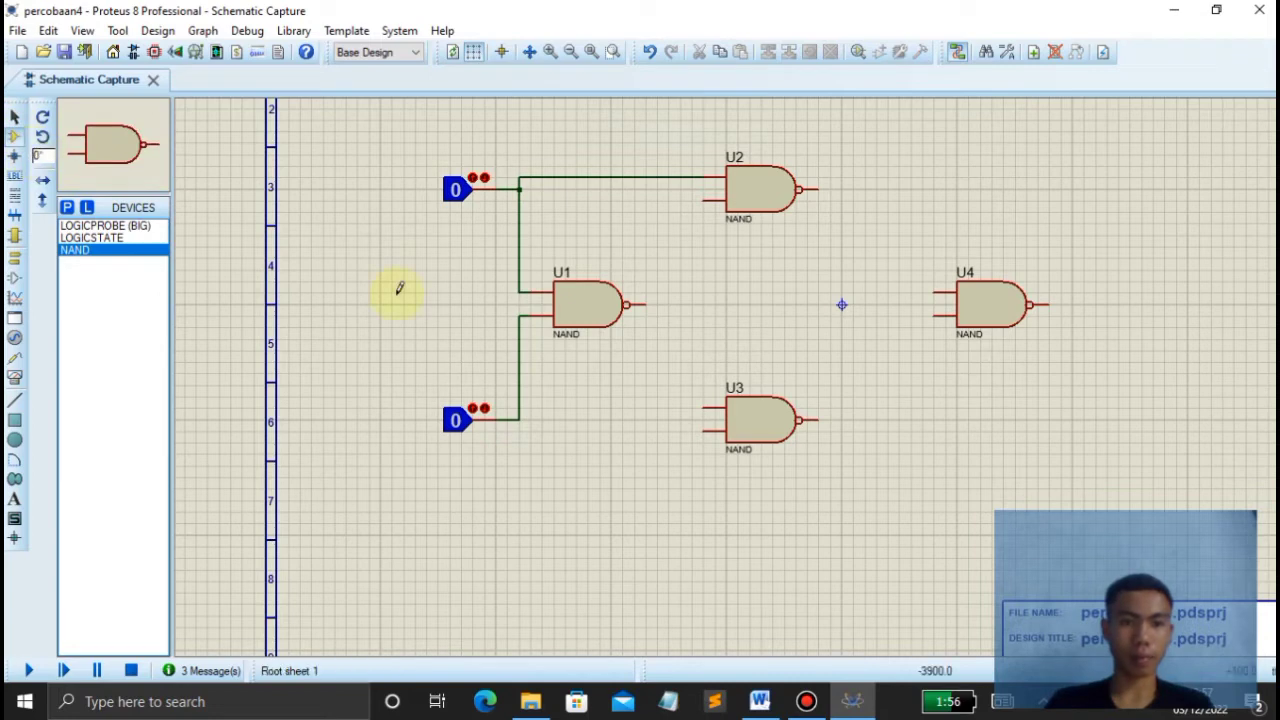
{"action": "left_click", "coordinate": [705, 427]}
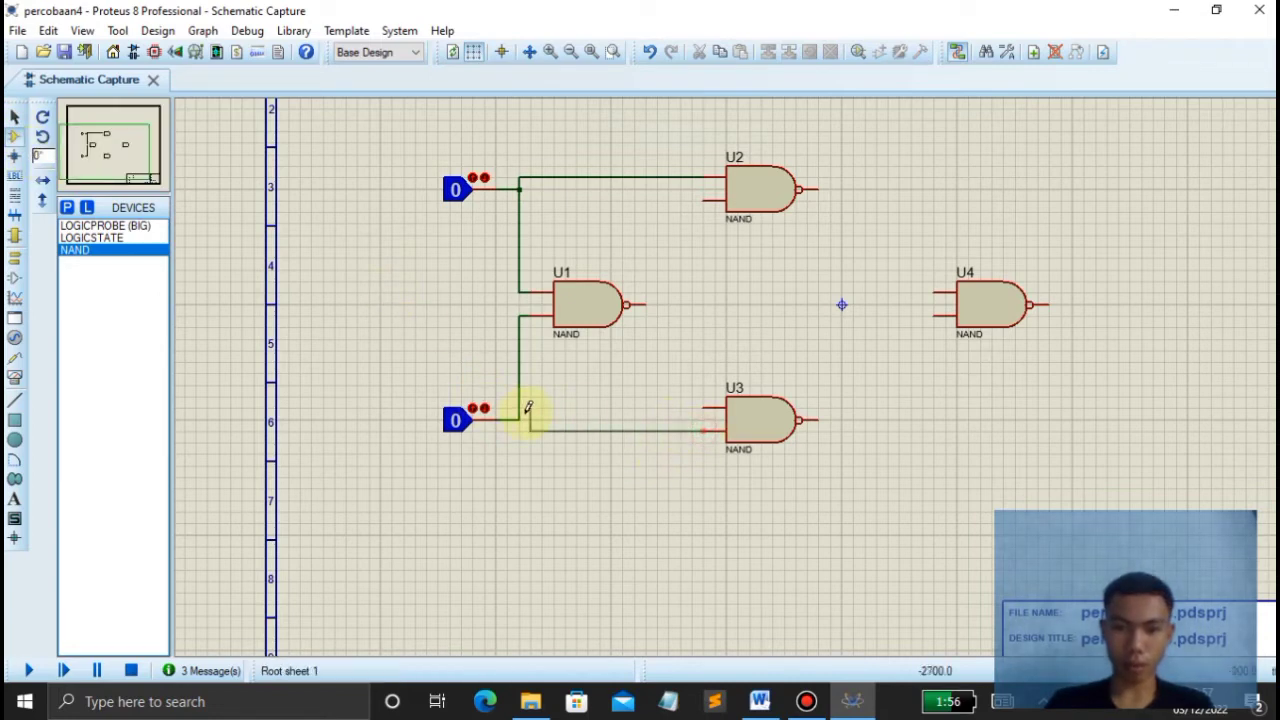
{"action": "left_click", "coordinate": [519, 420]}
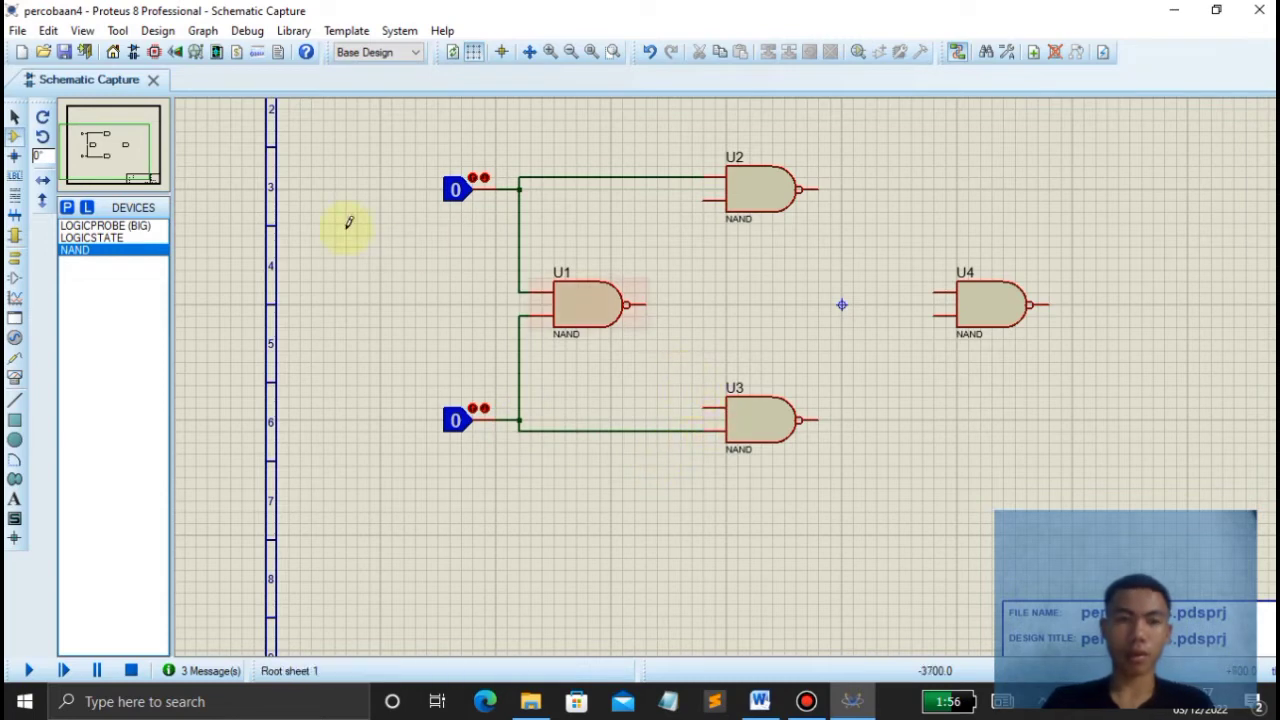
- Place a junction dot level with U1's output and wire it to U3's upper input, U2's lower input and U1's output
{"action": "left_click", "coordinate": [14, 157]}
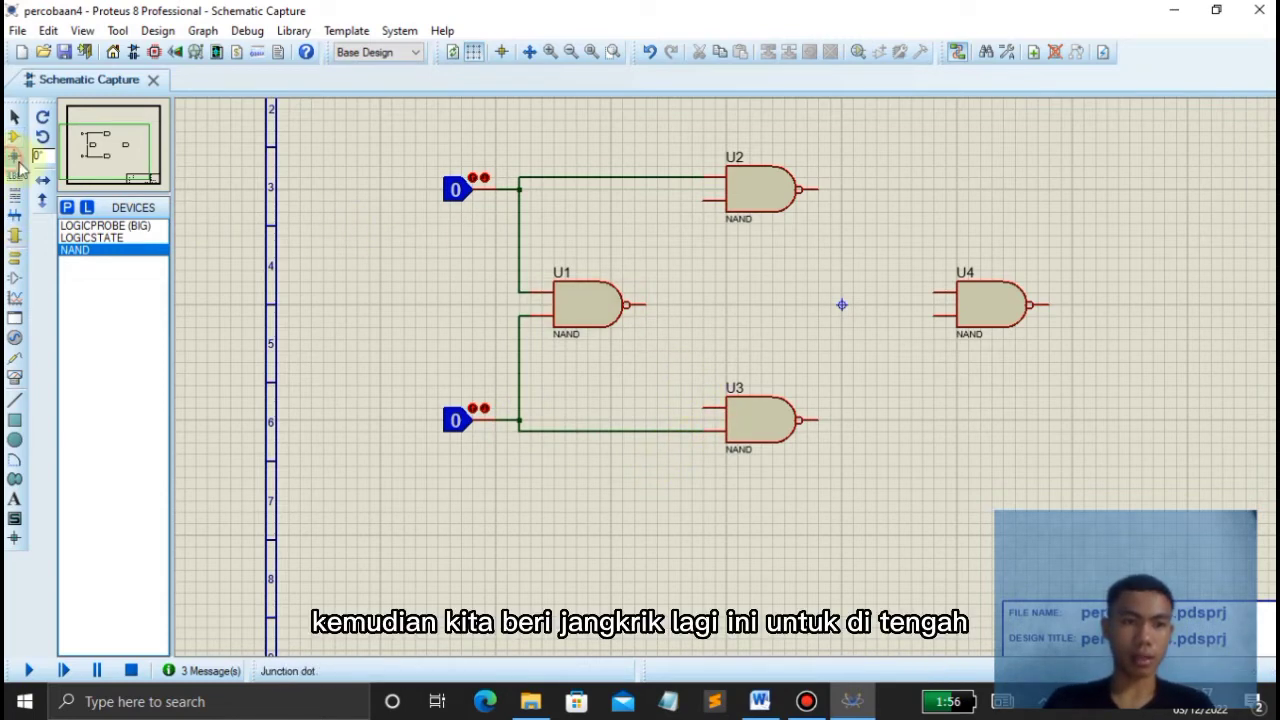
{"action": "left_click", "coordinate": [691, 303]}
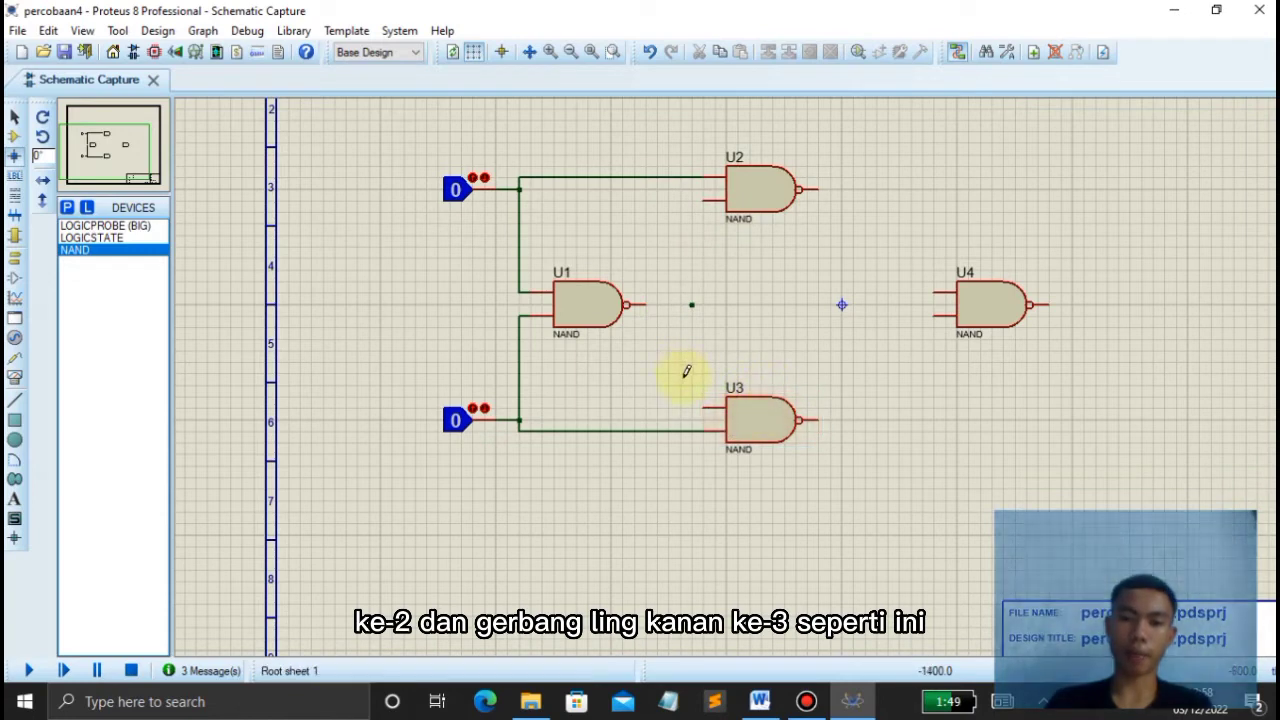
{"action": "left_click", "coordinate": [14, 136]}
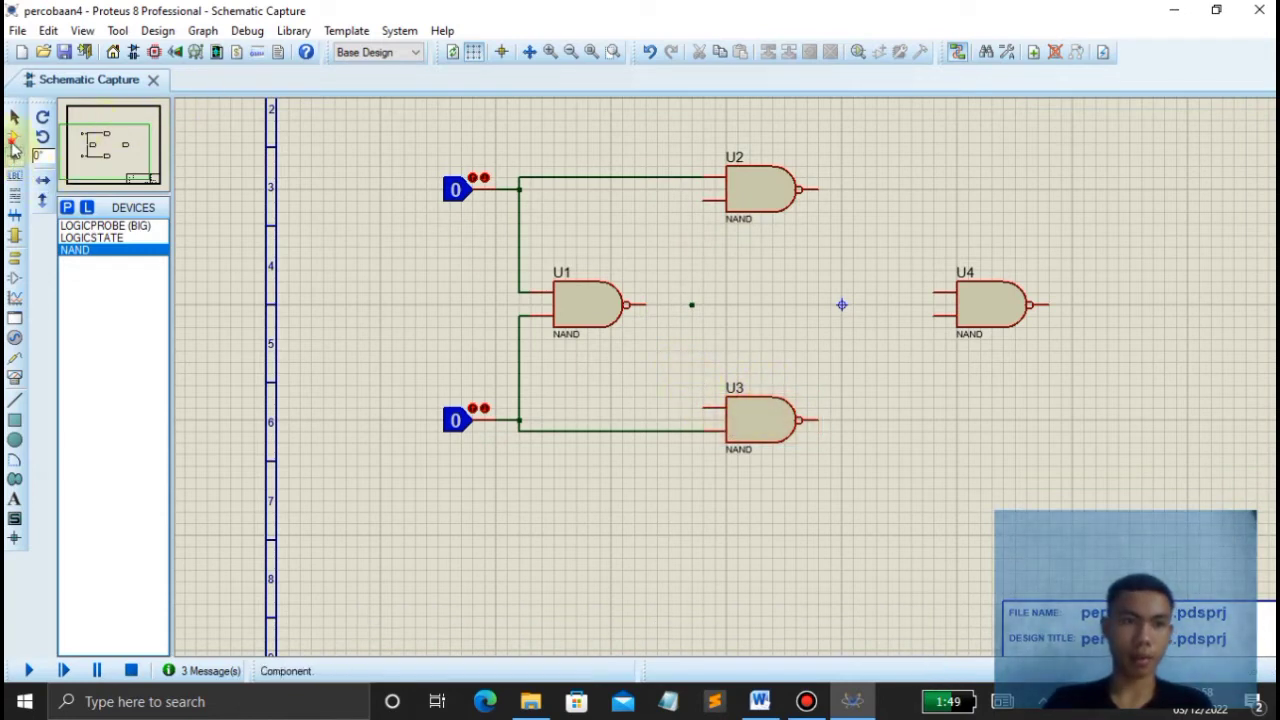
{"action": "left_click", "coordinate": [704, 405]}
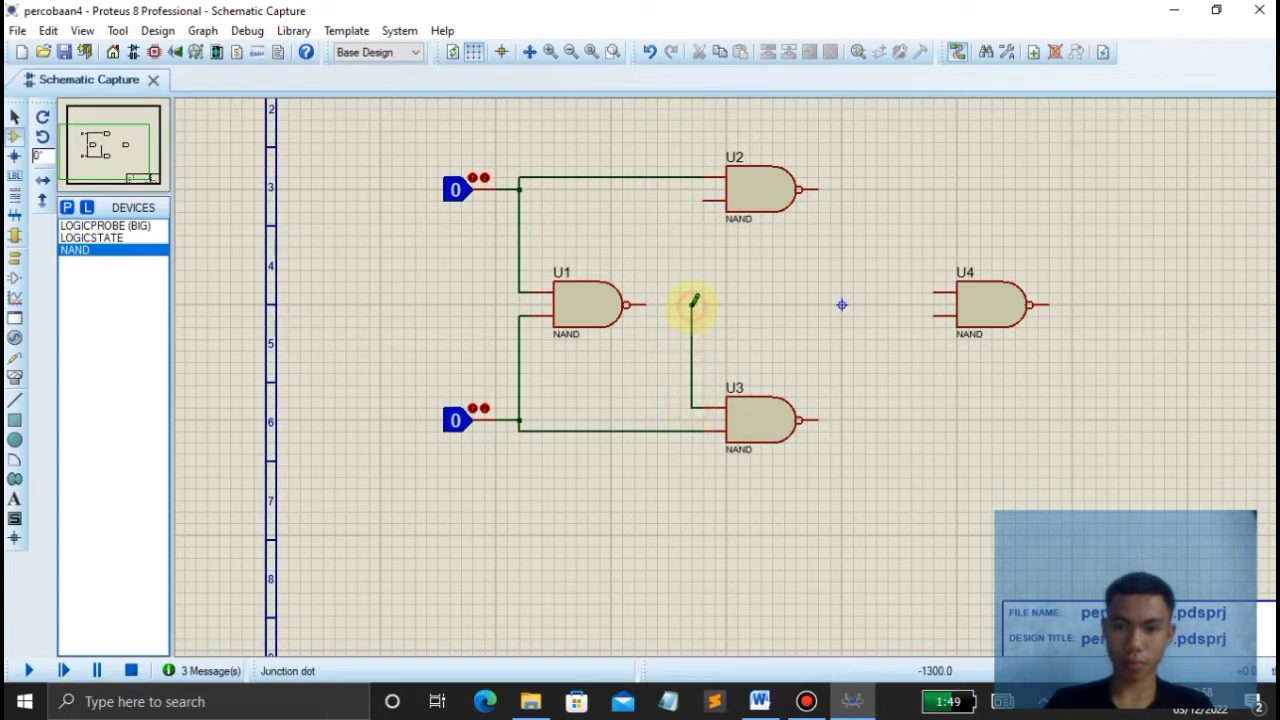
{"action": "left_click", "coordinate": [702, 198]}
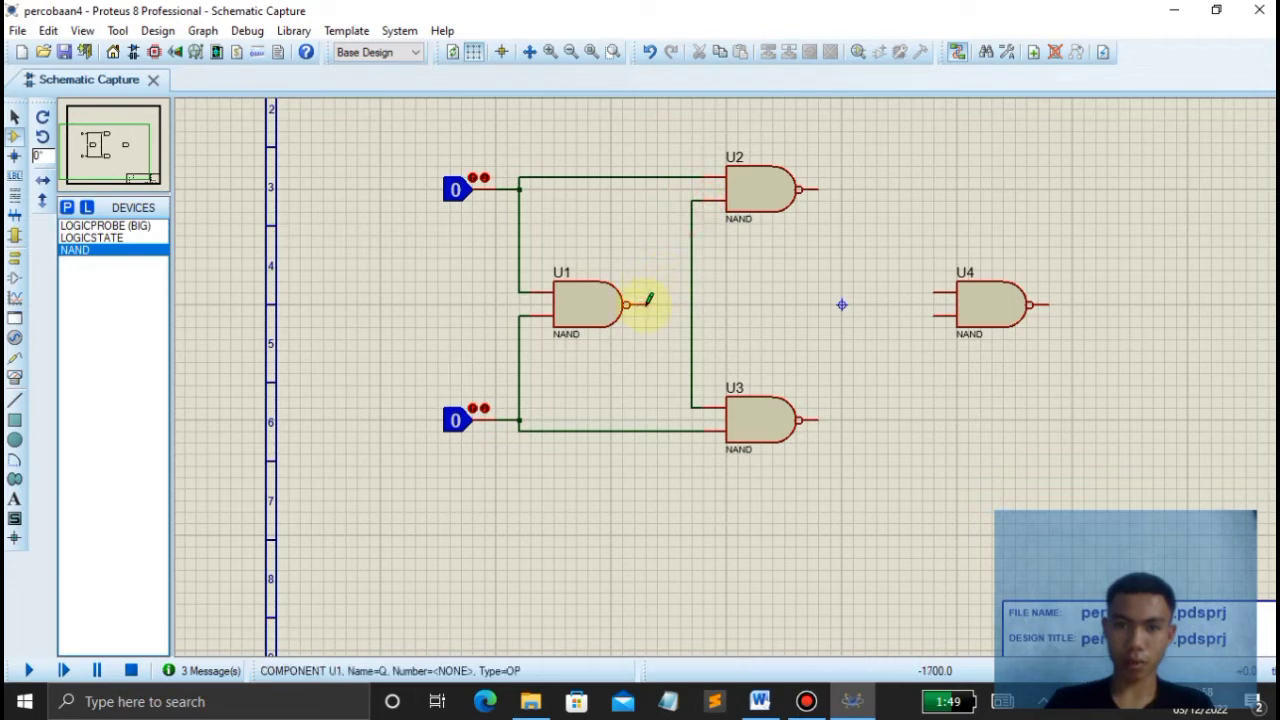
{"action": "left_click", "coordinate": [647, 302]}
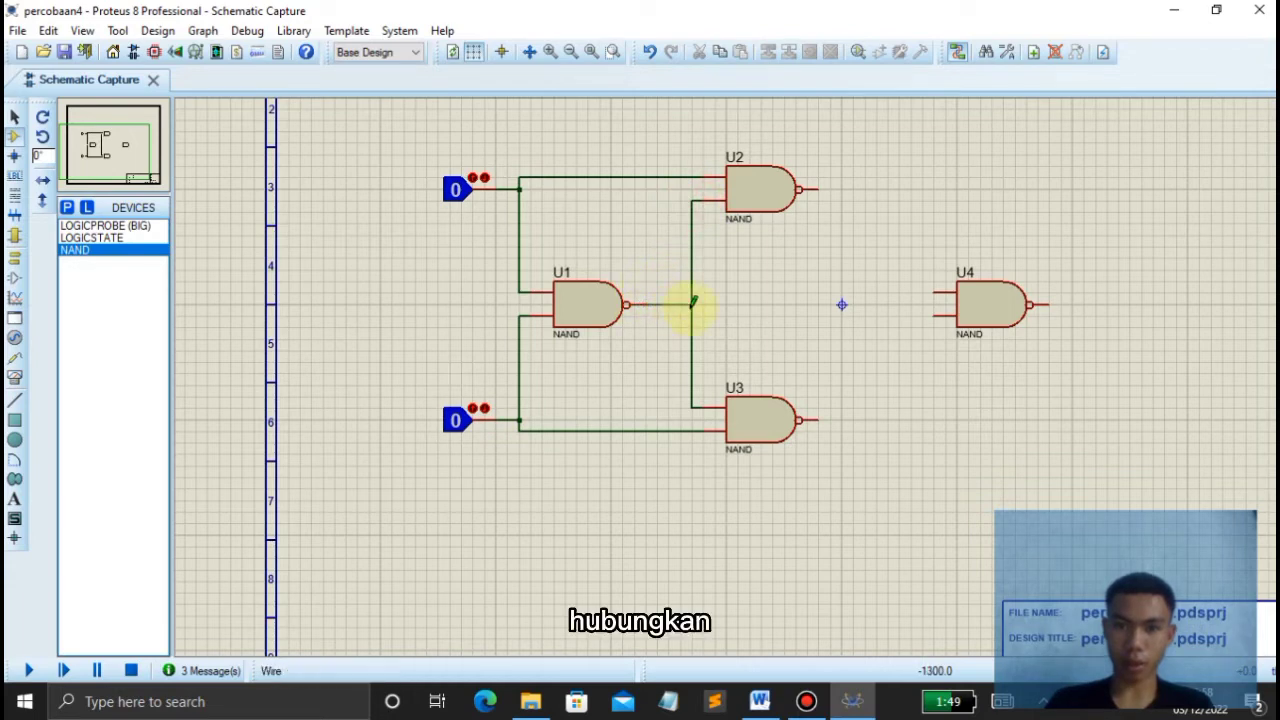
{"action": "left_click", "coordinate": [692, 302]}
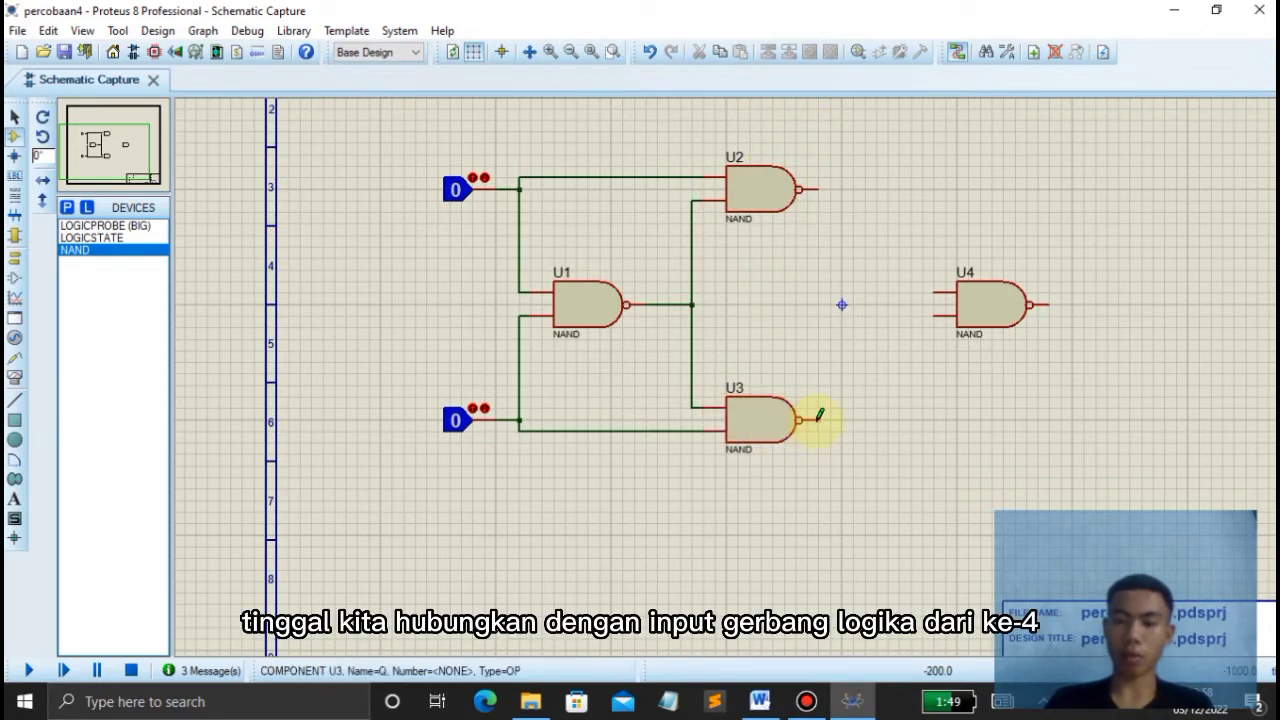
- Wire U3's output to U4's lower input and U2's output to U4's upper input
{"action": "left_click", "coordinate": [939, 316]}
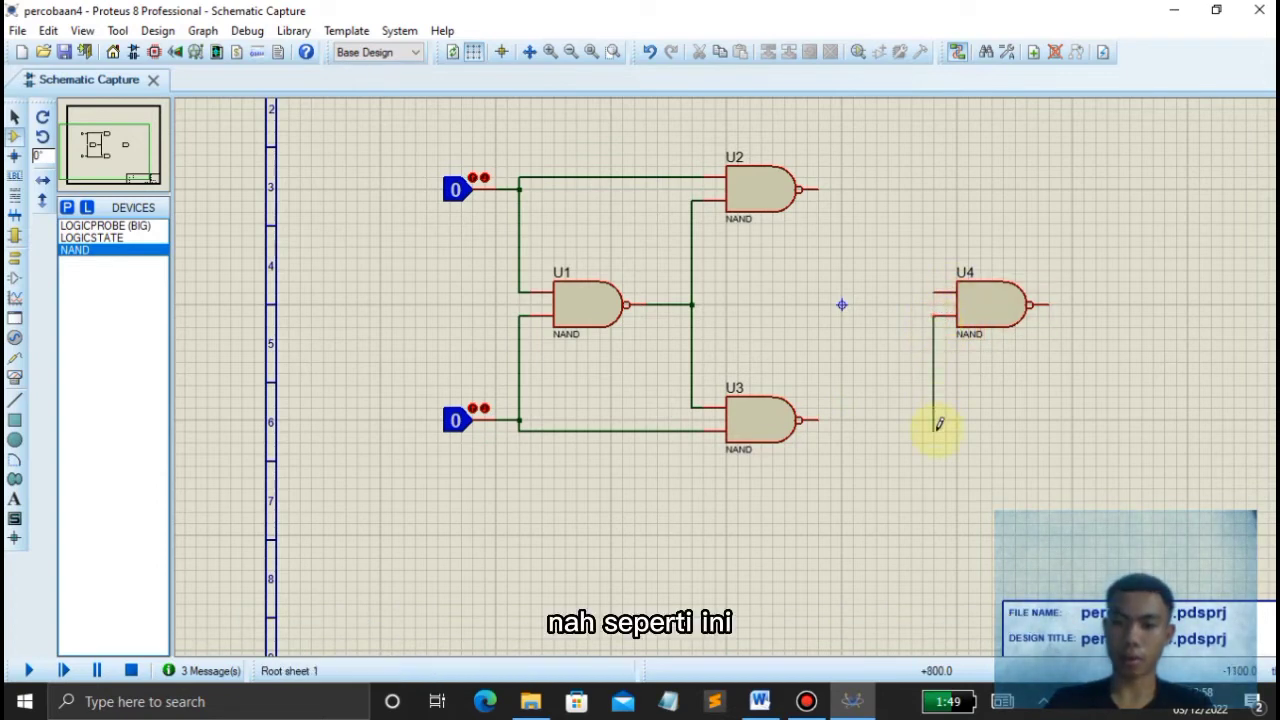
{"action": "left_click", "coordinate": [818, 419]}
{"action": "left_click", "coordinate": [937, 289]}
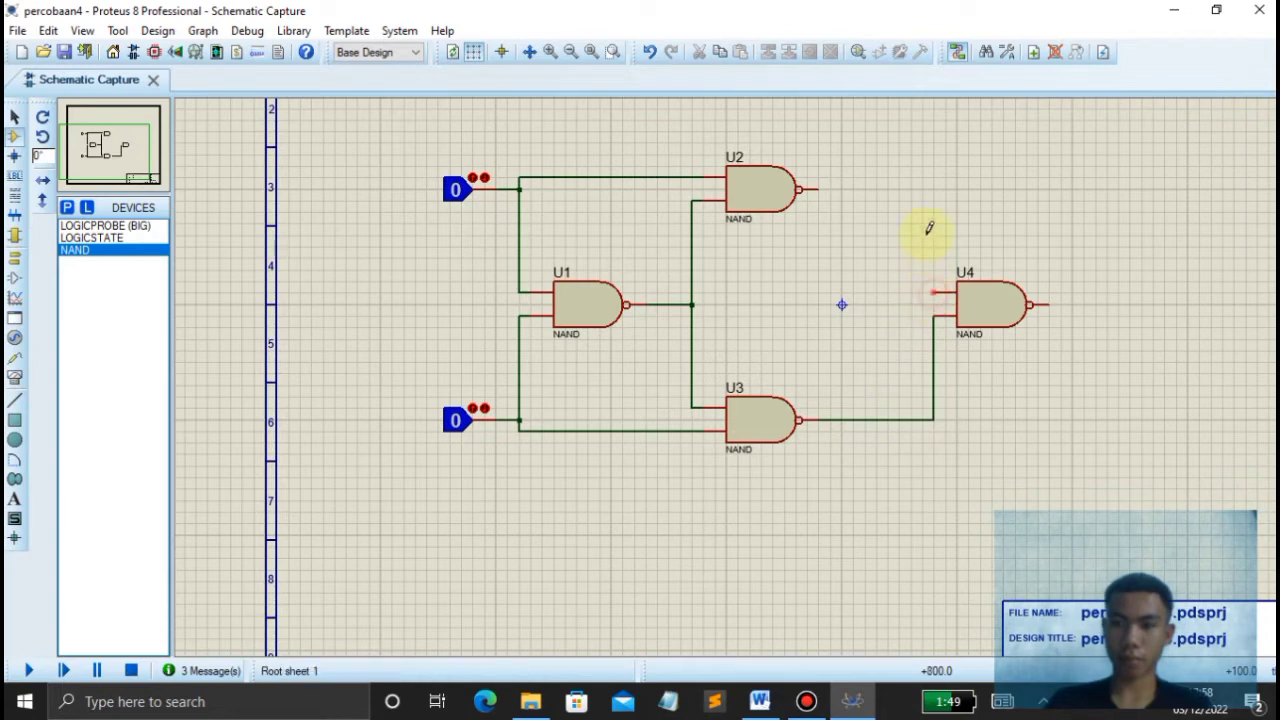
{"action": "left_click", "coordinate": [818, 188]}
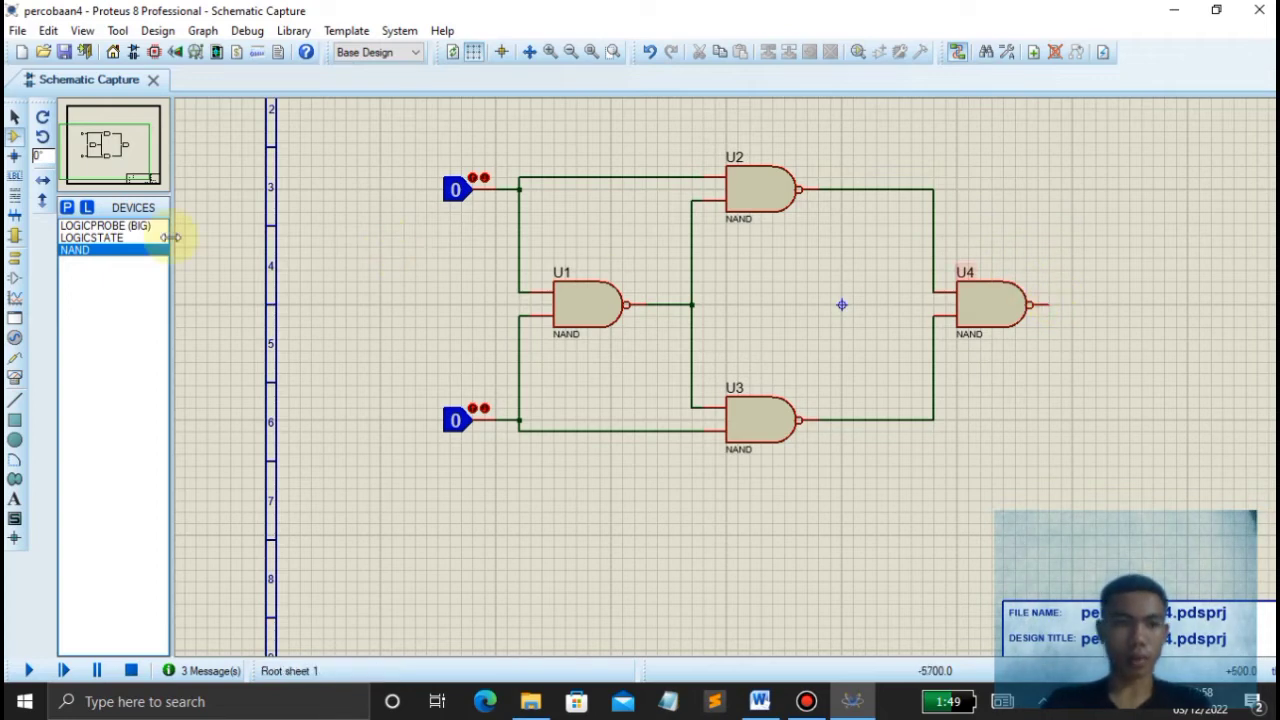
- Place a big logic probe directly on U4's output
{"action": "left_click", "coordinate": [115, 227]}
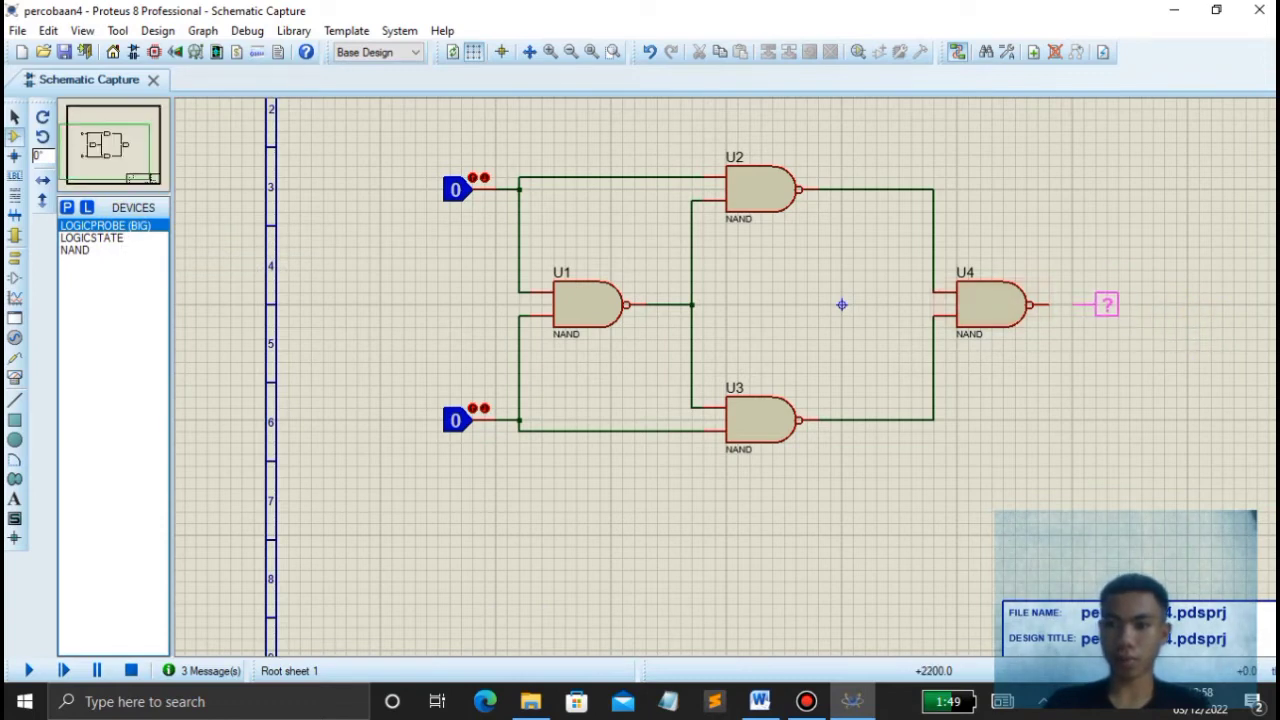
{"action": "left_click", "coordinate": [1082, 305]}
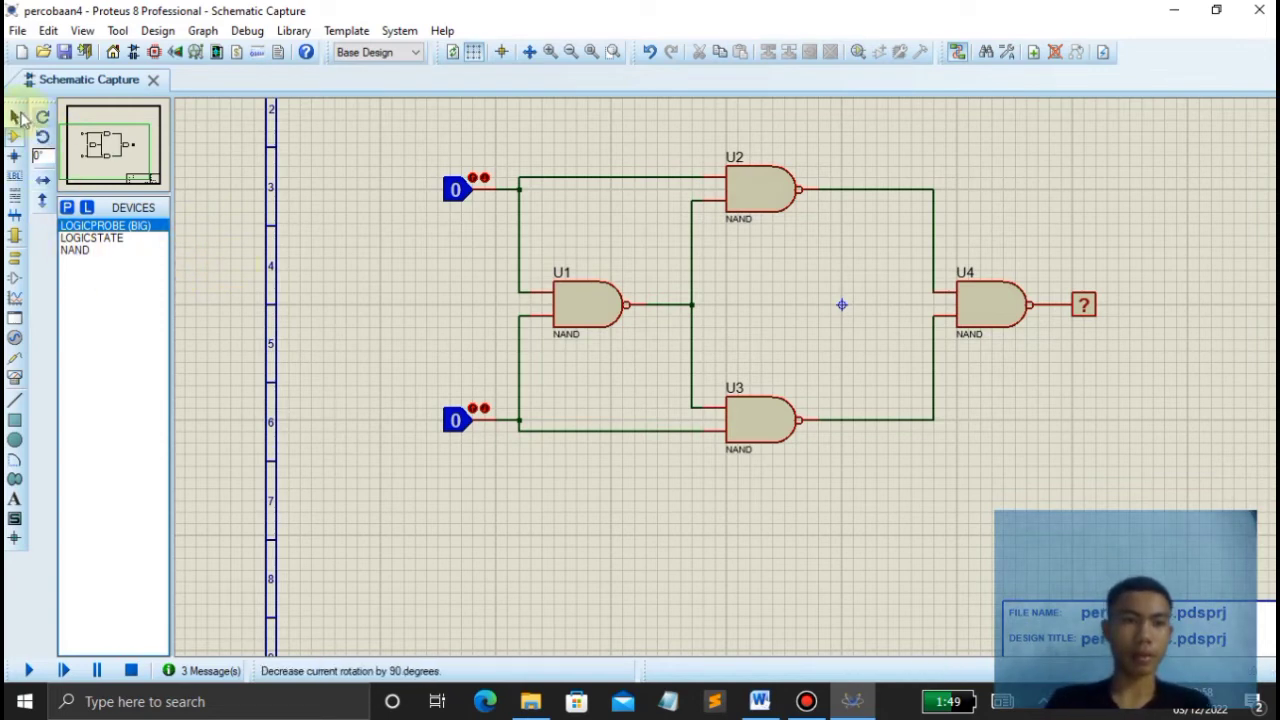
{"action": "left_click", "coordinate": [456, 188]}
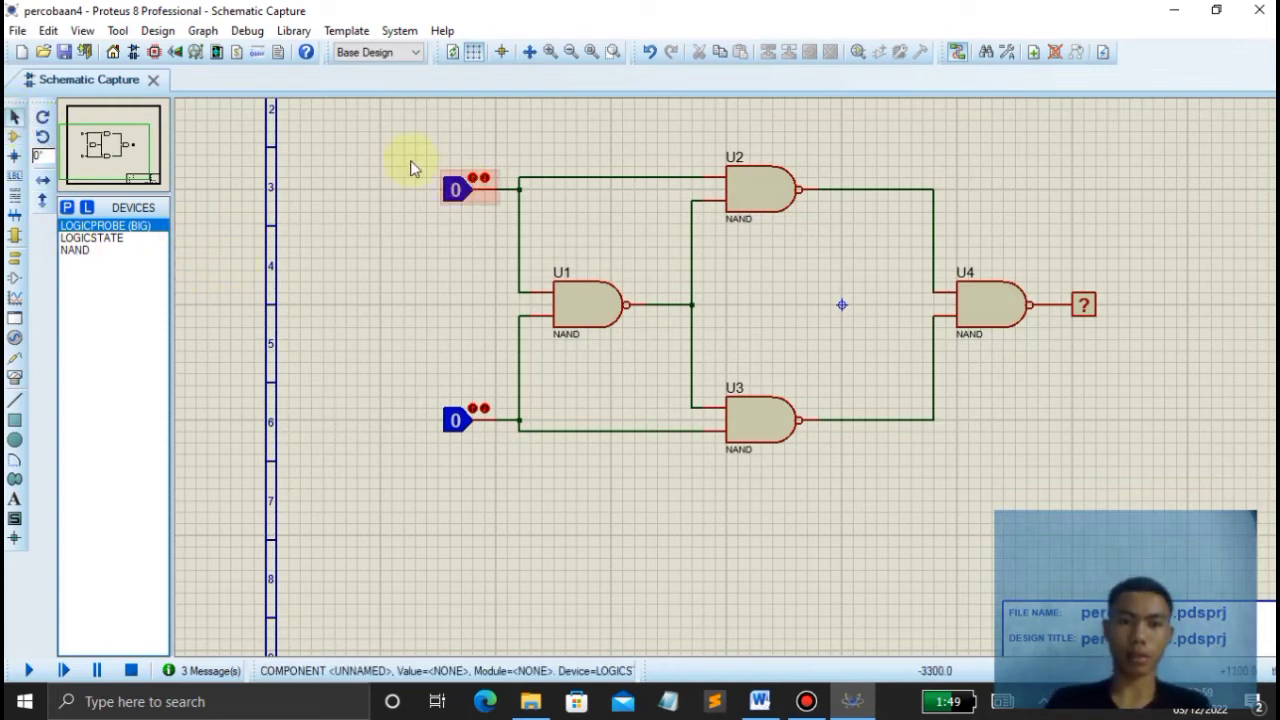
{"action": "left_click", "coordinate": [572, 362]}
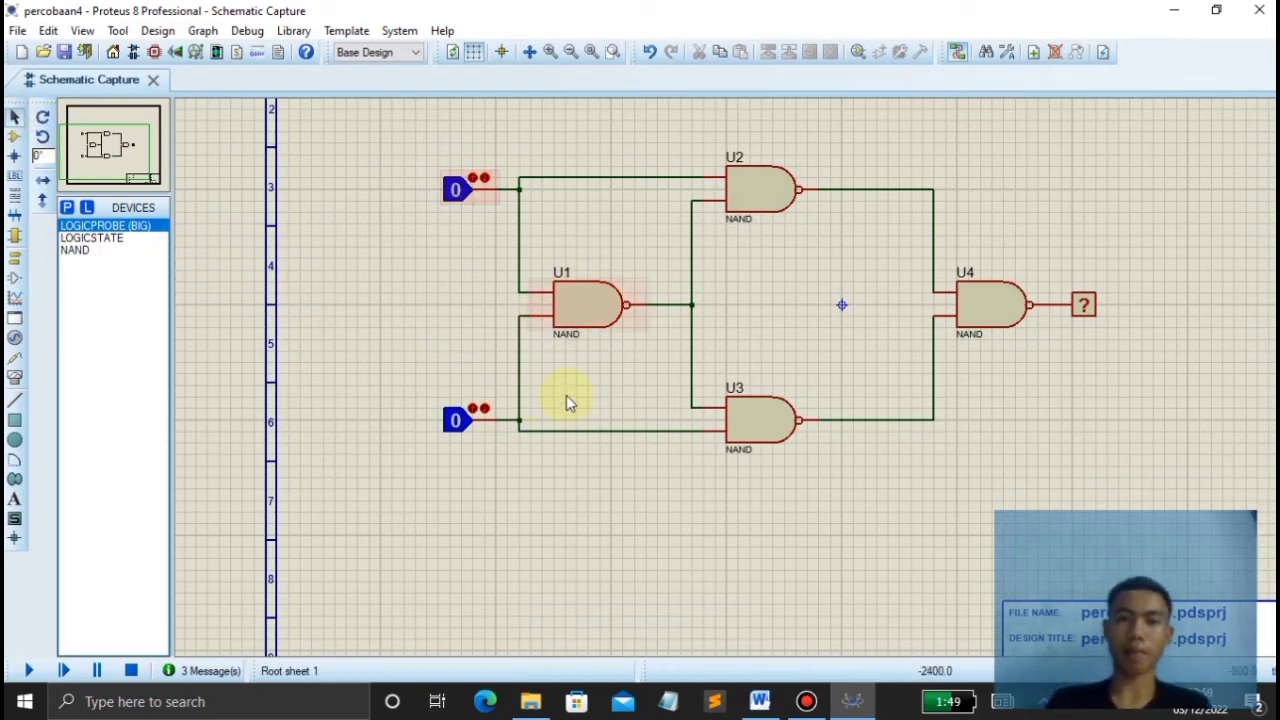
- Run the simulation and toggle the upper and lower logic states through the combinations 1/0, 1/1 and 0/1
{"action": "left_click", "coordinate": [29, 671]}
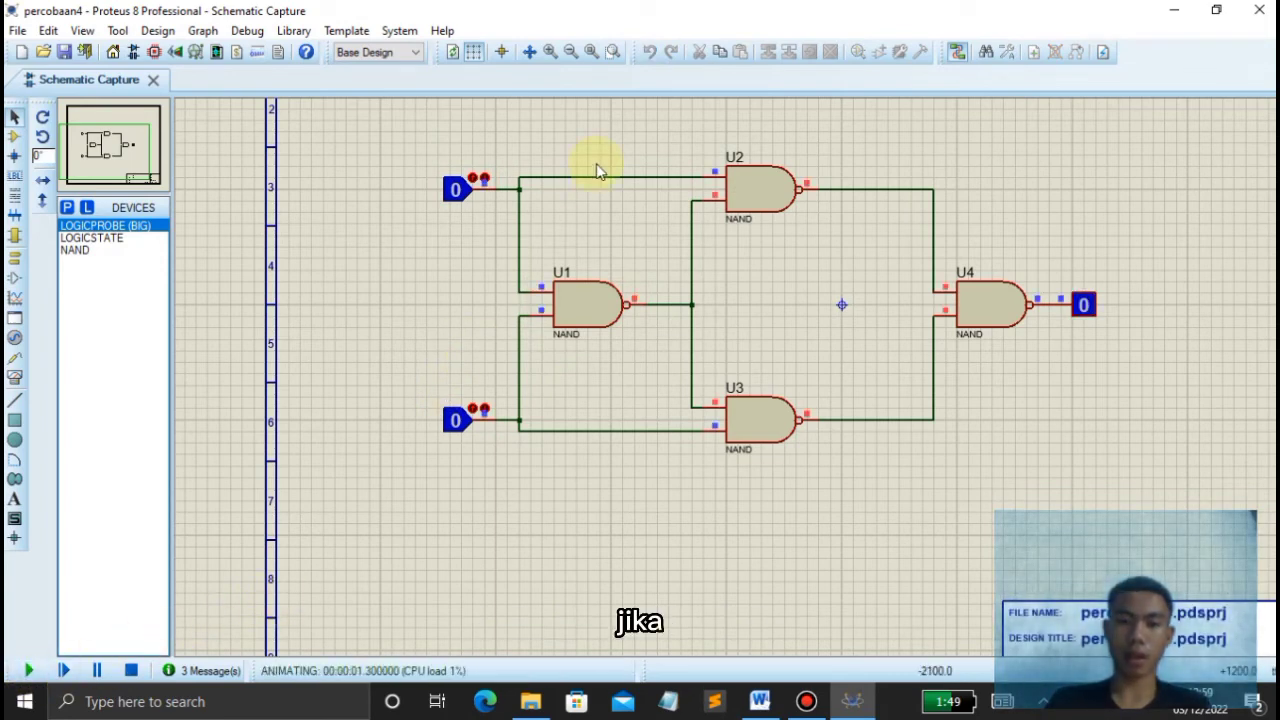
{"action": "left_click", "coordinate": [466, 197]}
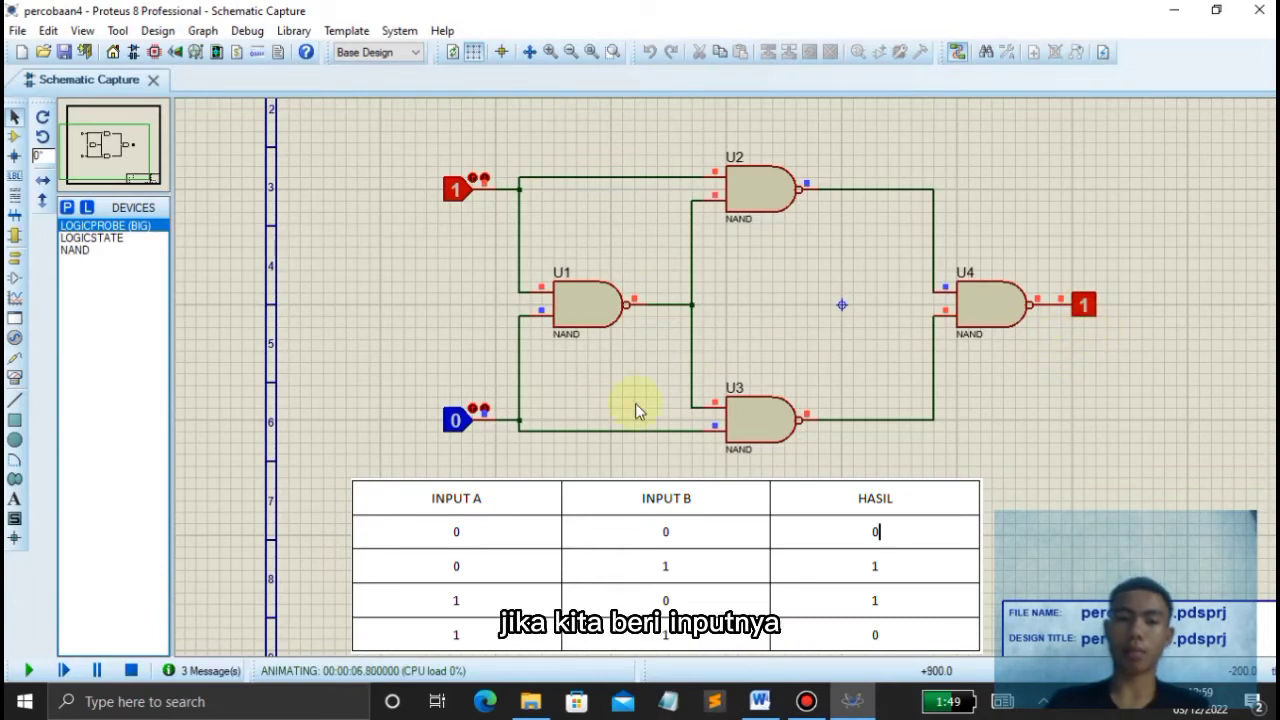
{"action": "left_click", "coordinate": [456, 420]}
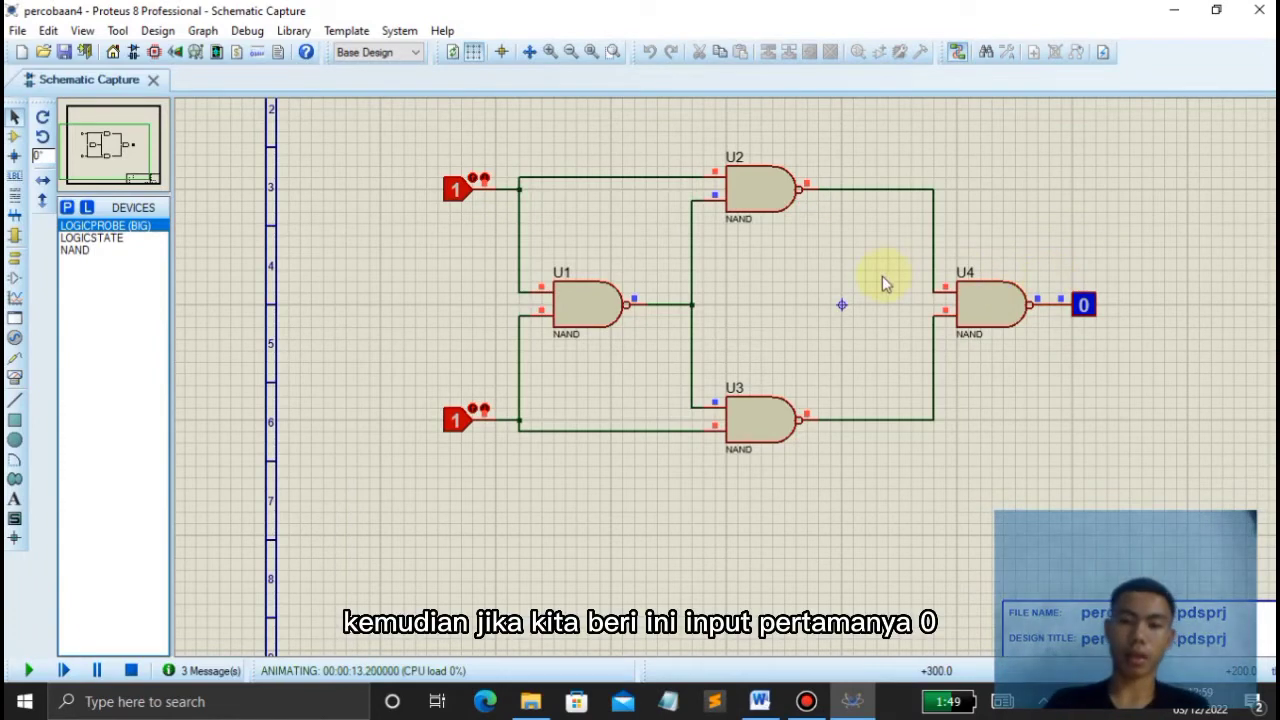
{"action": "left_click", "coordinate": [460, 200]}
{"action": "left_click", "coordinate": [457, 417]}
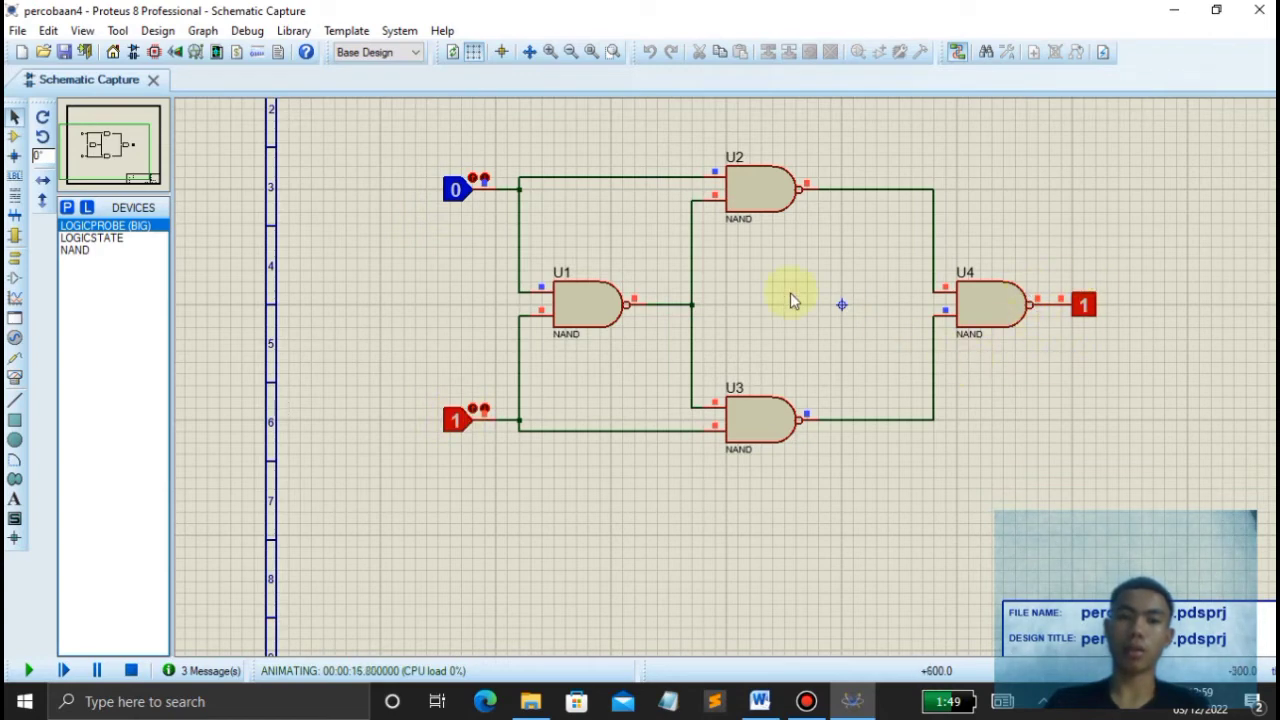
{"action": "left_click", "coordinate": [457, 417]}
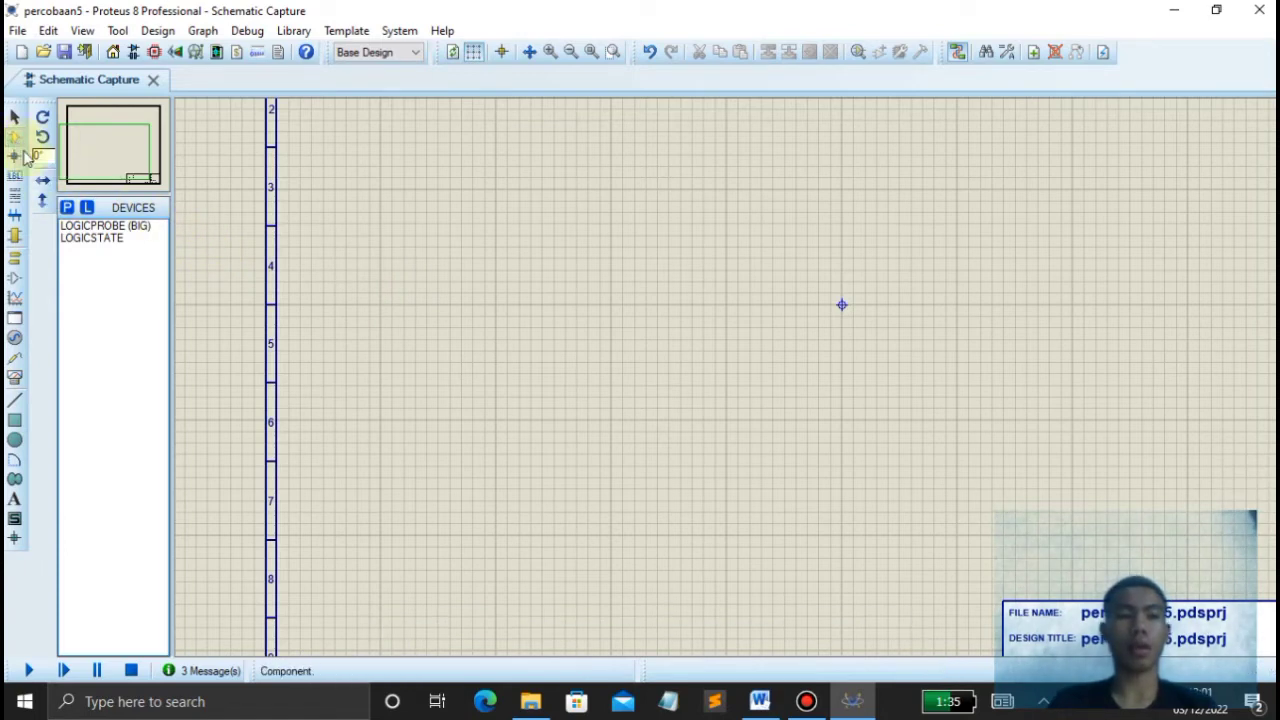
- Find the two-input NOR gate in the parts library and add it to the percobaan5 device list
{"action": "left_click", "coordinate": [67, 208]}
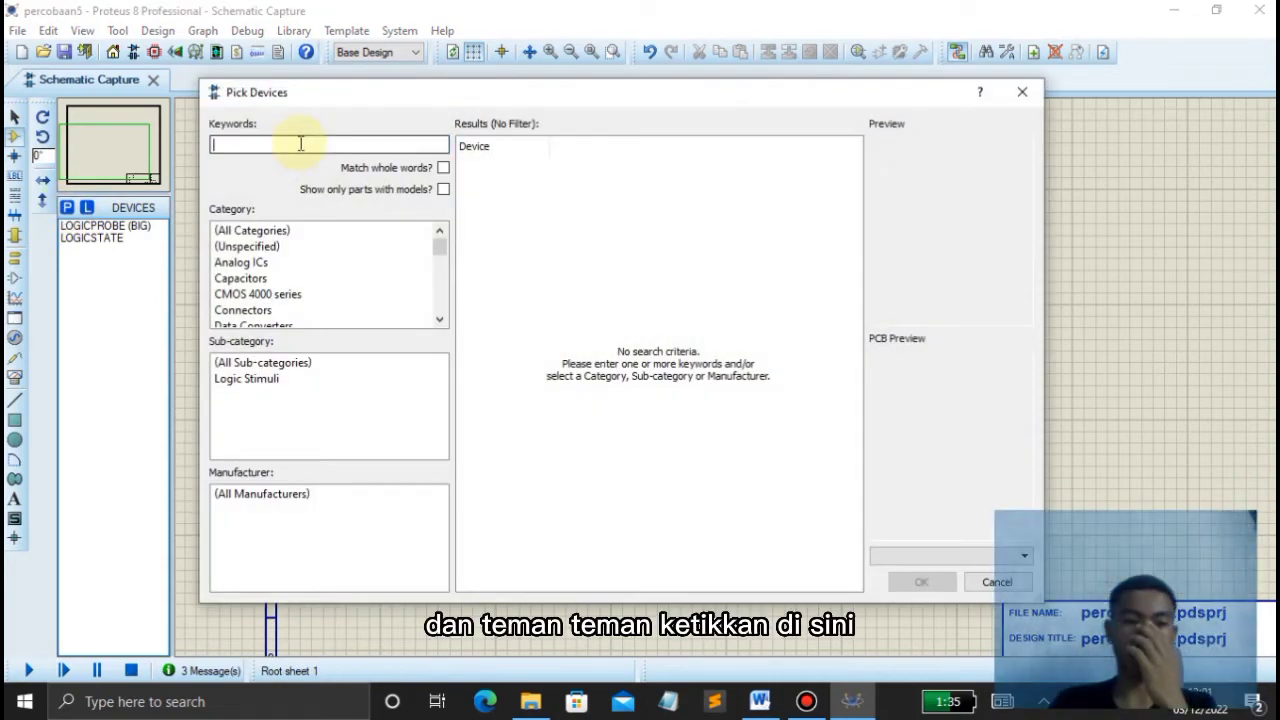
{"action": "type", "text": "NOR"}
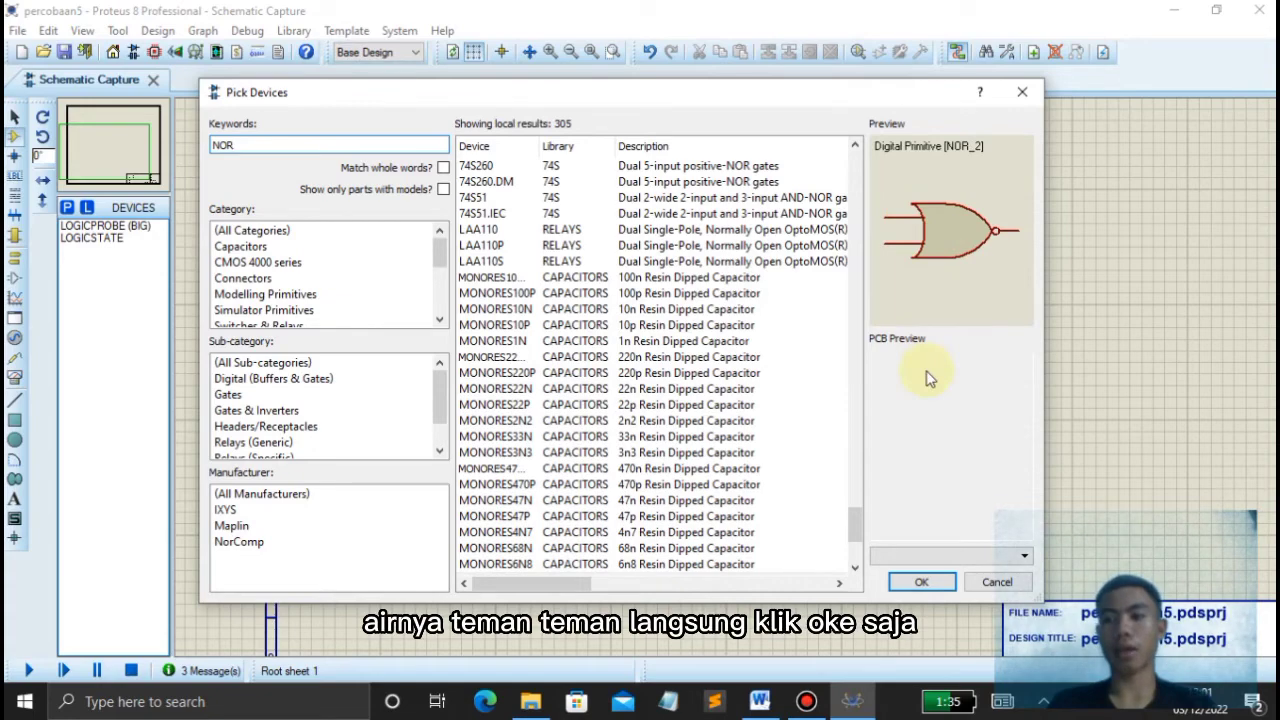
{"action": "left_click", "coordinate": [918, 581]}
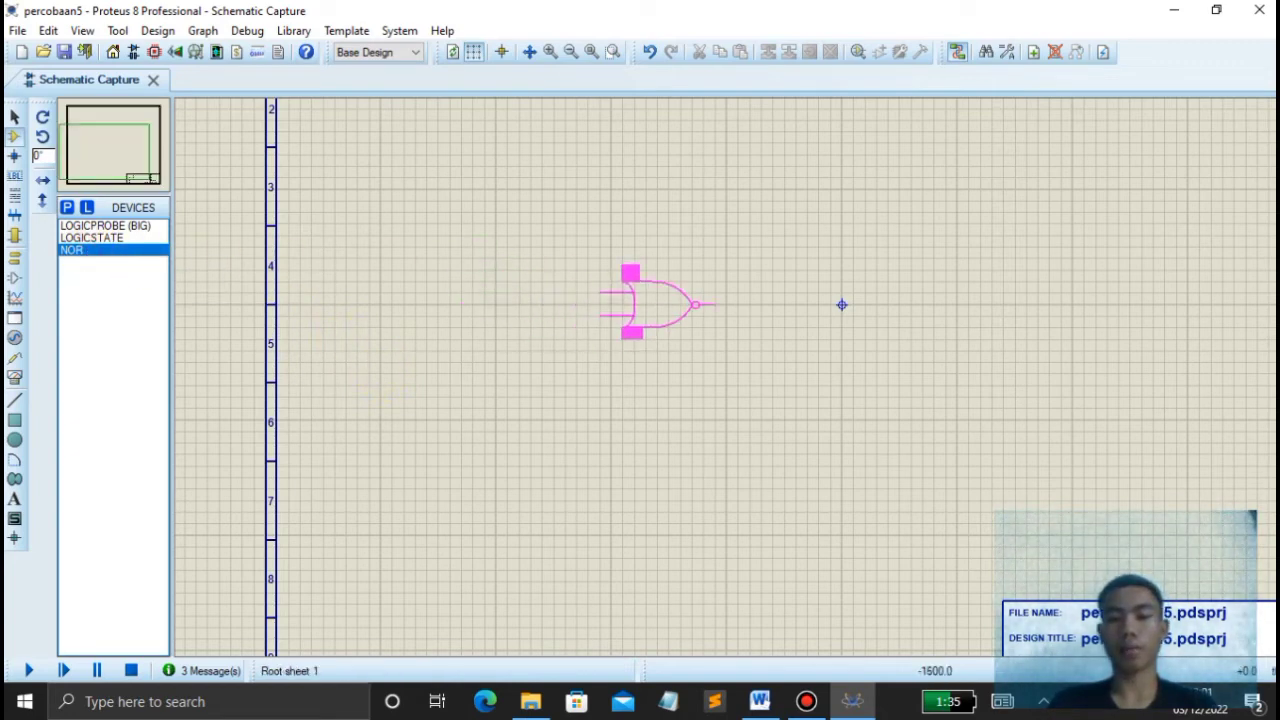
- Place two NOR gates side by side at the same height, leaving a gap between them for wiring
{"action": "left_click", "coordinate": [665, 303]}
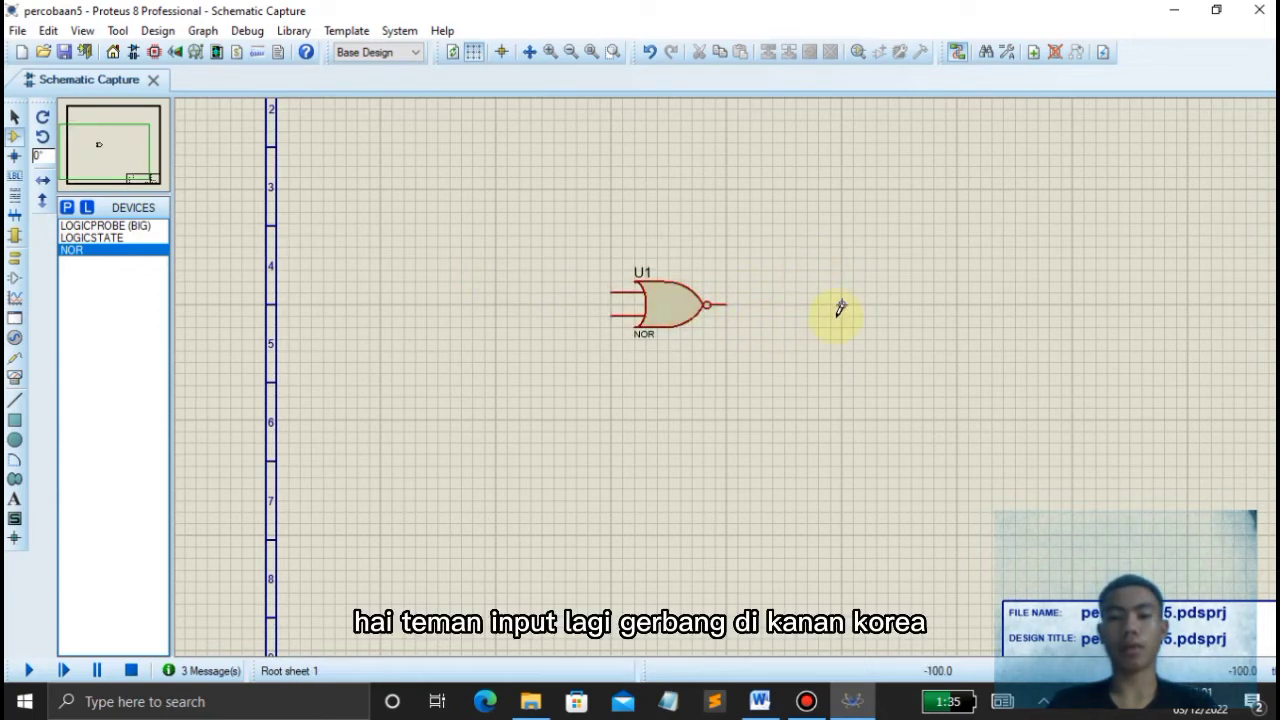
{"action": "left_click", "coordinate": [86, 250]}
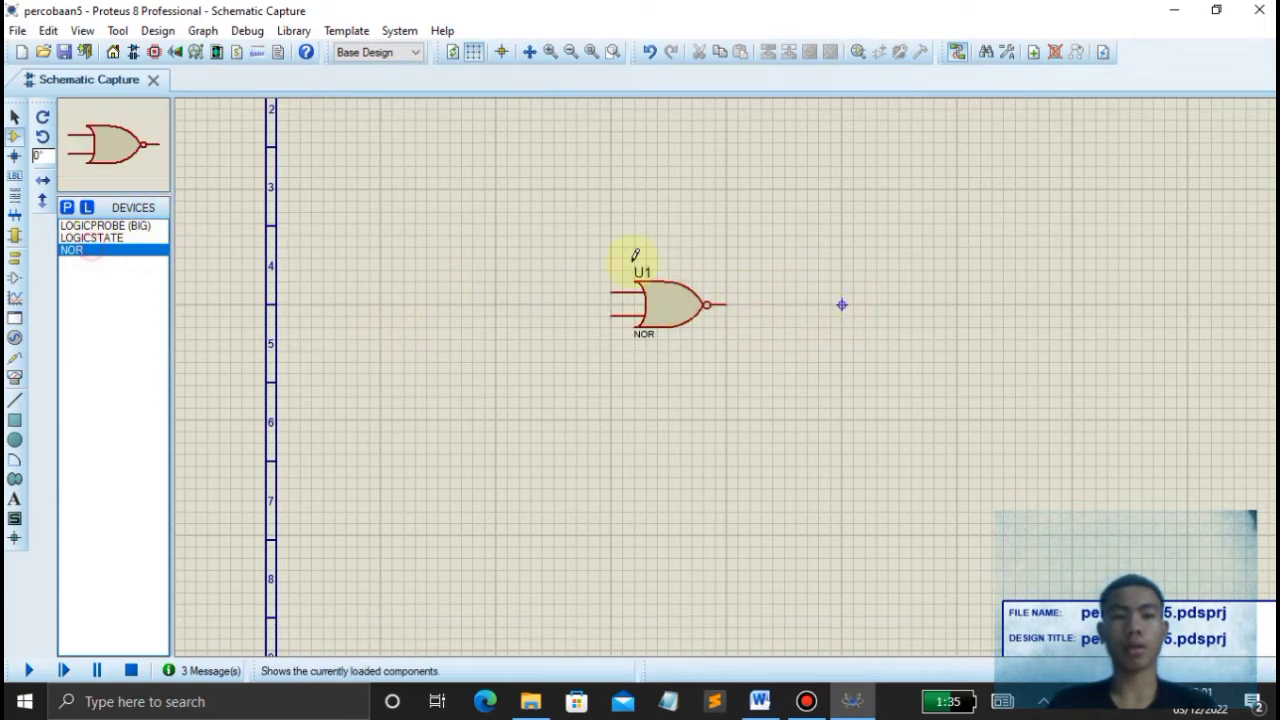
{"action": "left_click", "coordinate": [820, 303]}
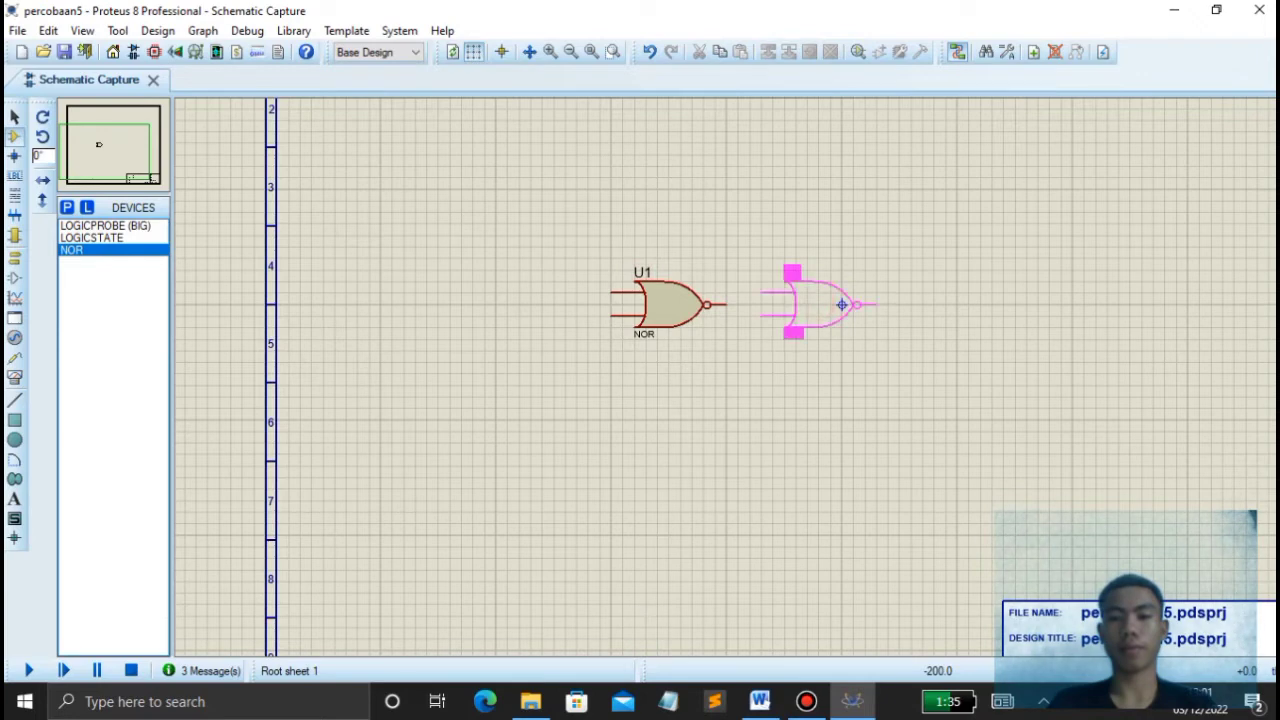
{"action": "left_click", "coordinate": [842, 305]}
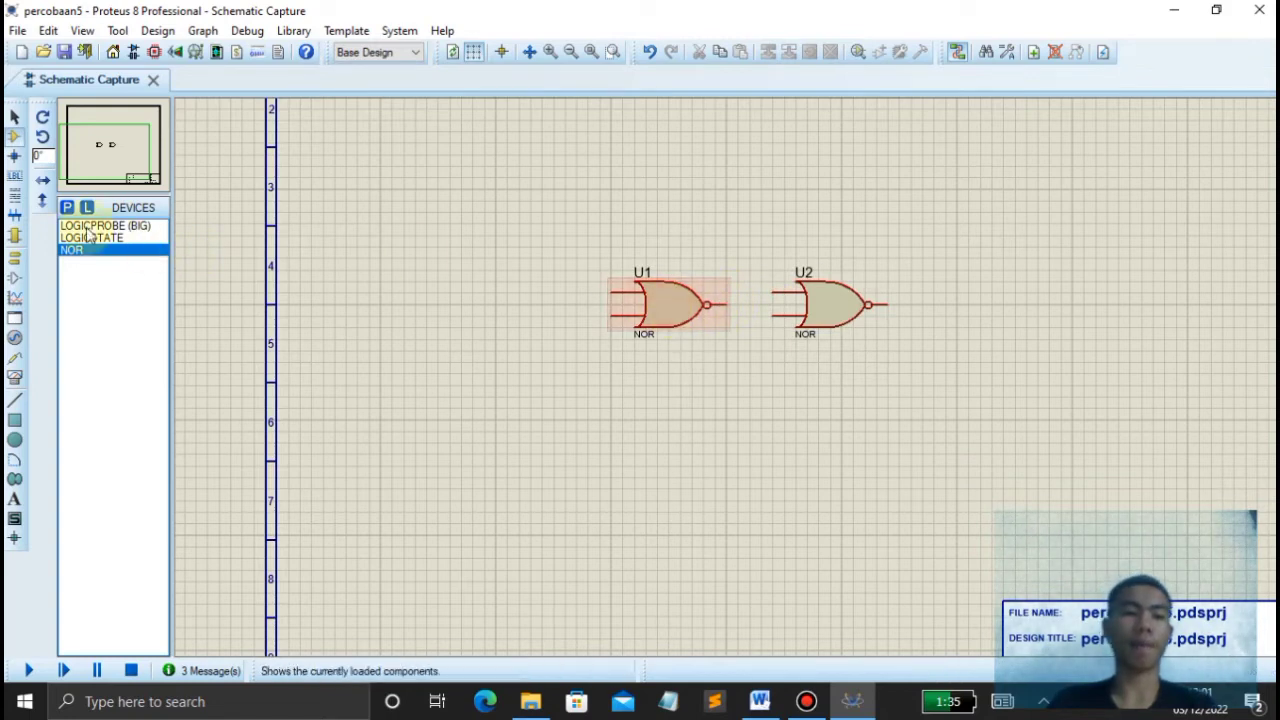
- Place a junction dot between the NOR gates and wire it to both inputs of U2 and to U1's output
{"action": "left_click", "coordinate": [17, 157]}
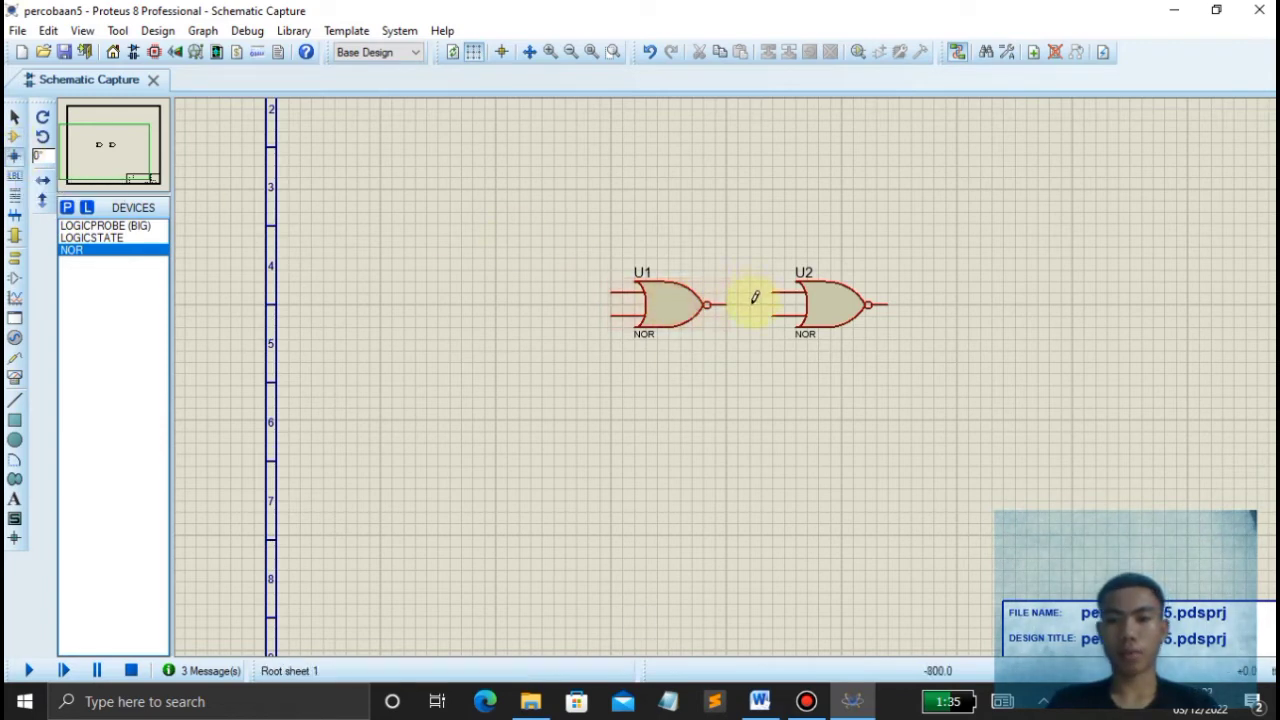
{"action": "left_click", "coordinate": [751, 303]}
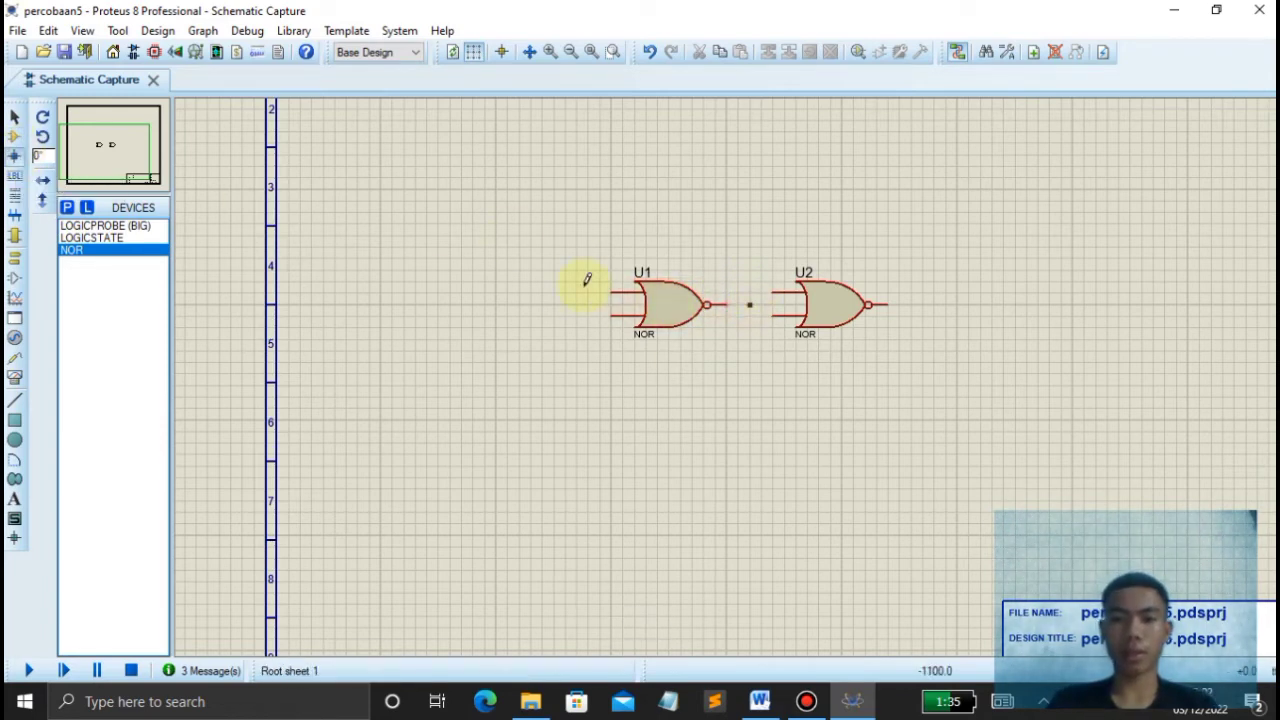
{"action": "left_click", "coordinate": [22, 135]}
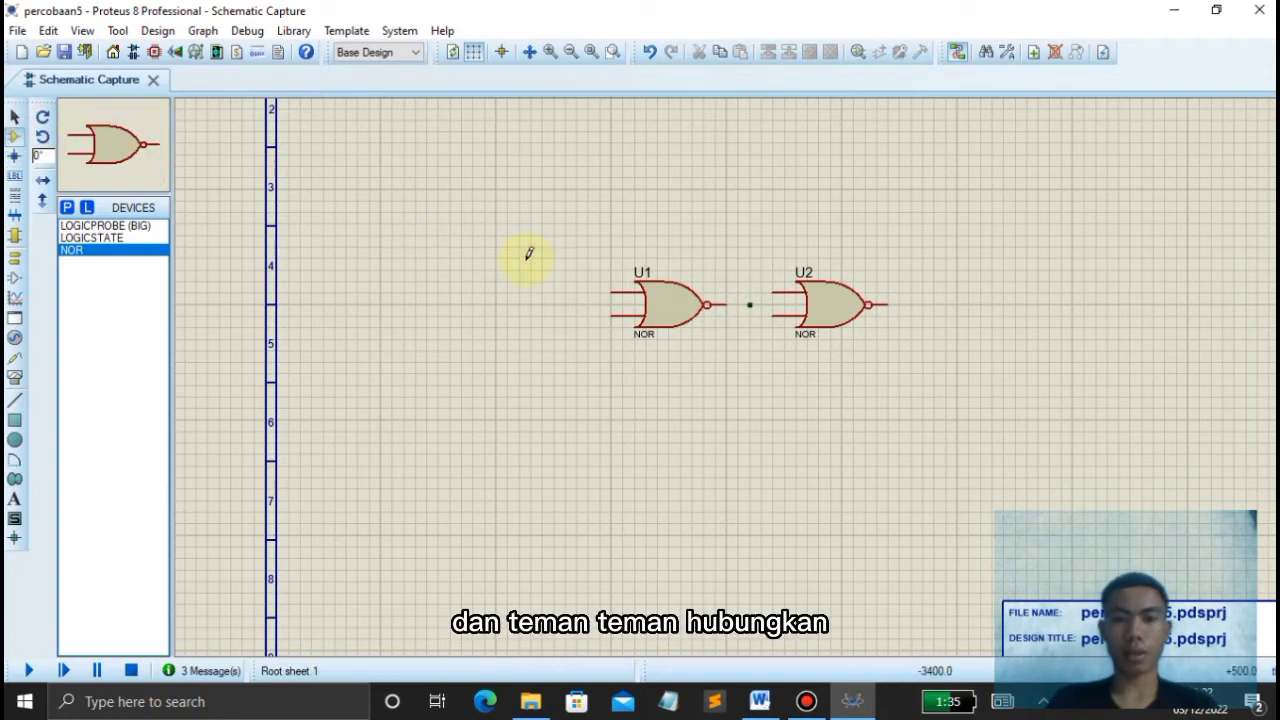
{"action": "left_click", "coordinate": [771, 313]}
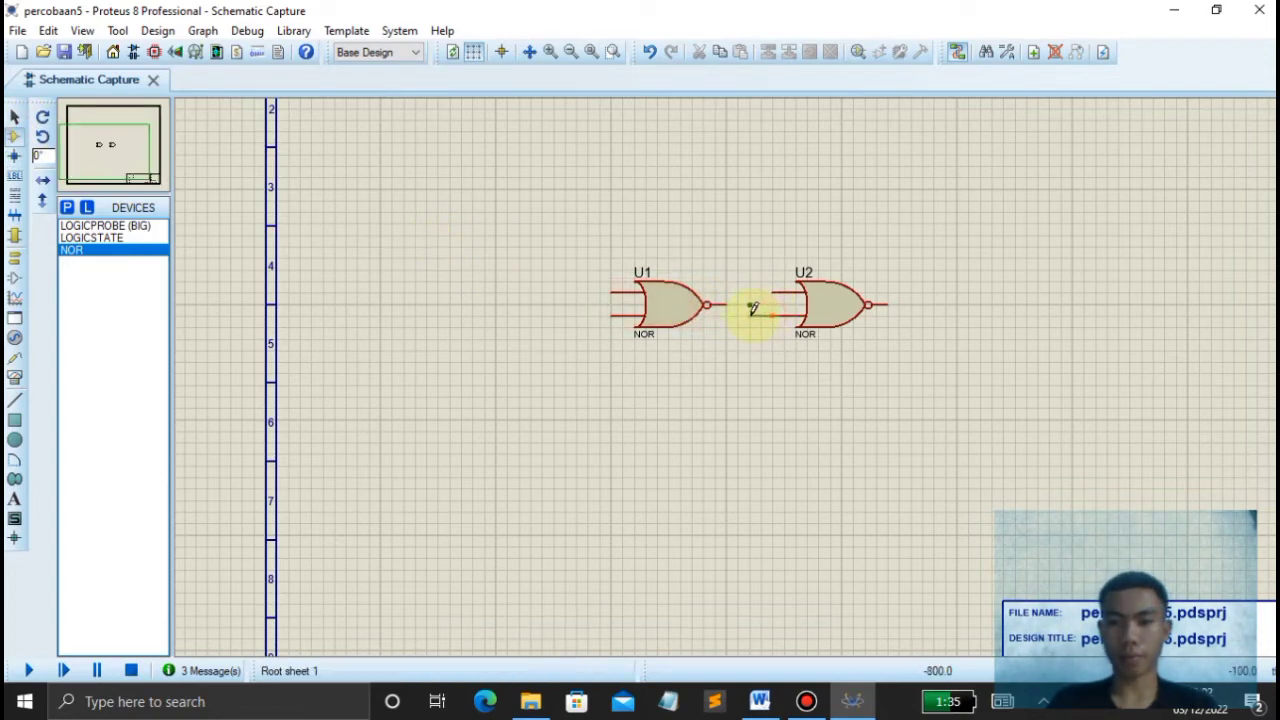
{"action": "left_click", "coordinate": [750, 303]}
{"action": "left_click", "coordinate": [729, 299]}
{"action": "left_click", "coordinate": [750, 303]}
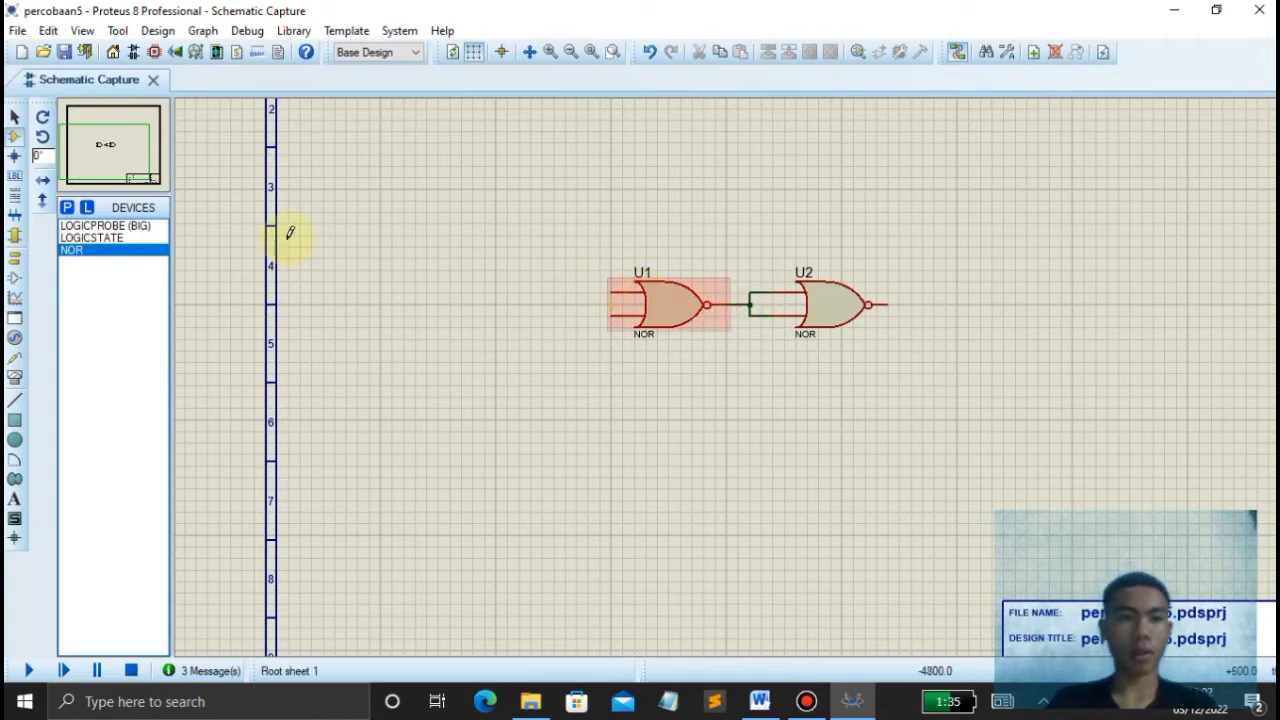
- Choose the LOGICSTATE device for placement in front of U1's upper input
{"action": "left_click", "coordinate": [120, 238]}
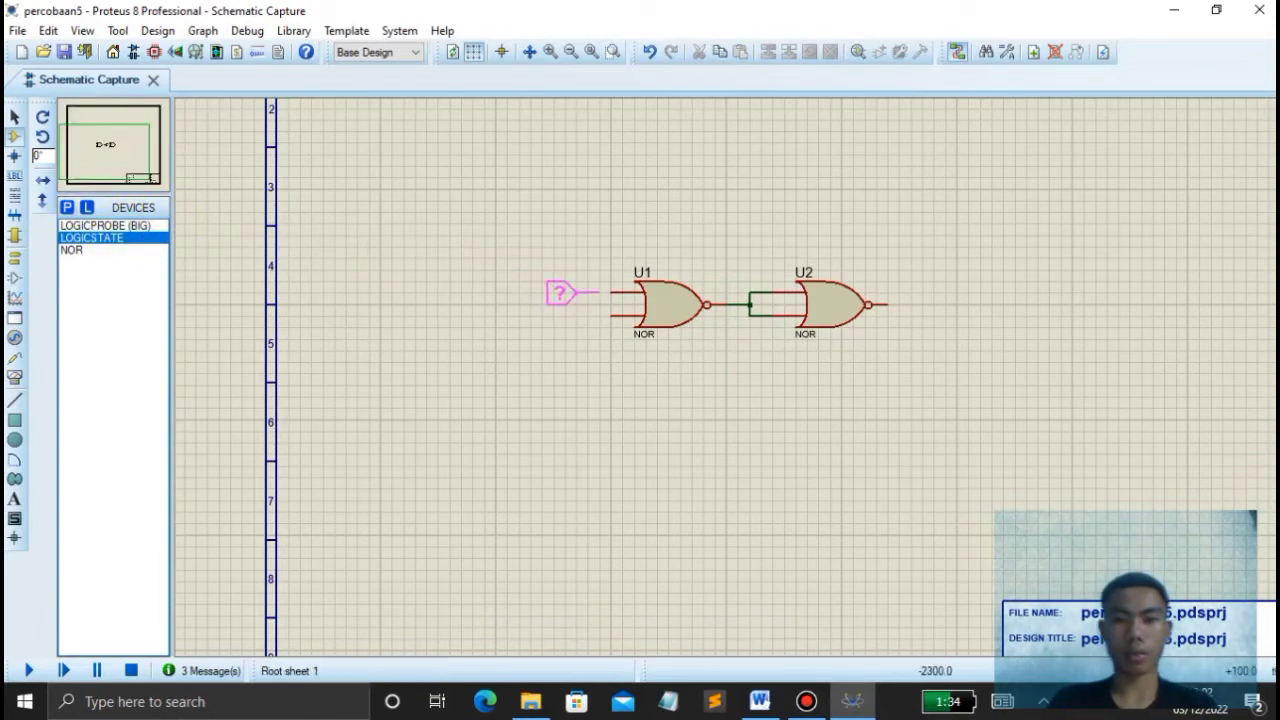
- Place two LOGICSTATE inputs one above the other beside gate U1 and move the upper one slightly higher
{"action": "left_click", "coordinate": [537, 292]}
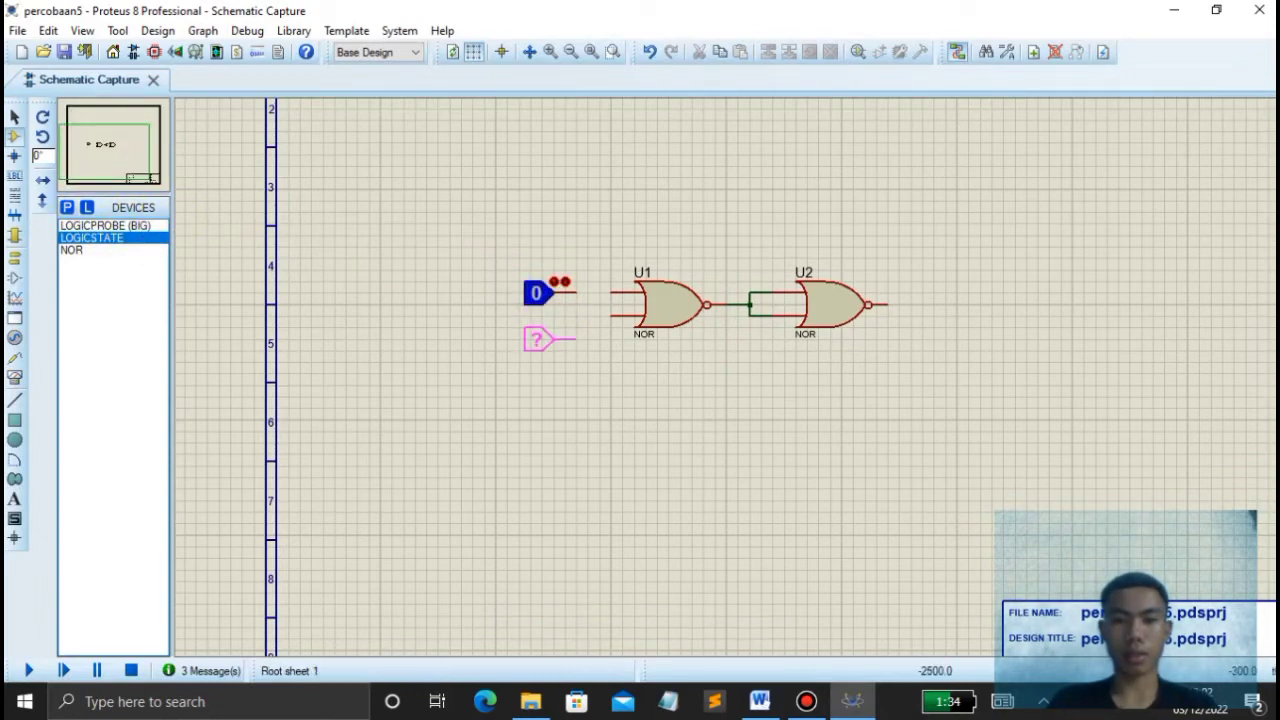
{"action": "left_click", "coordinate": [537, 339]}
{"action": "right_click", "coordinate": [541, 295]}
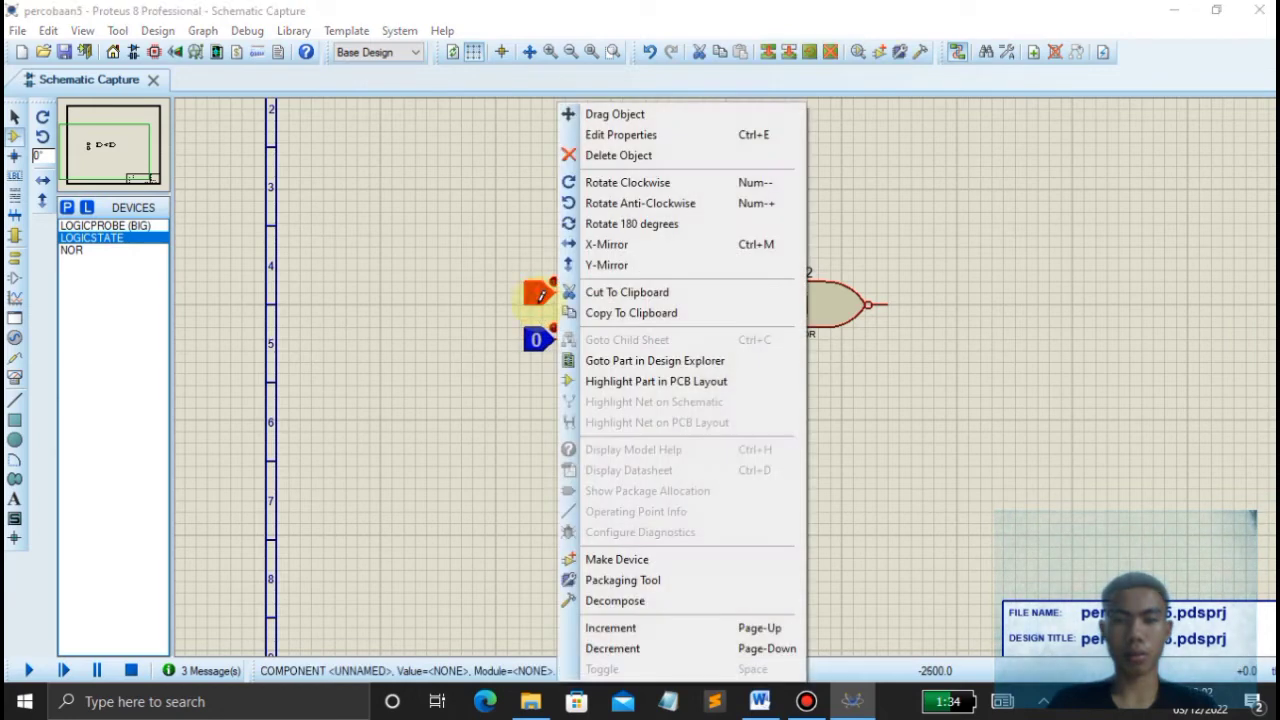
{"action": "left_click", "coordinate": [612, 115]}
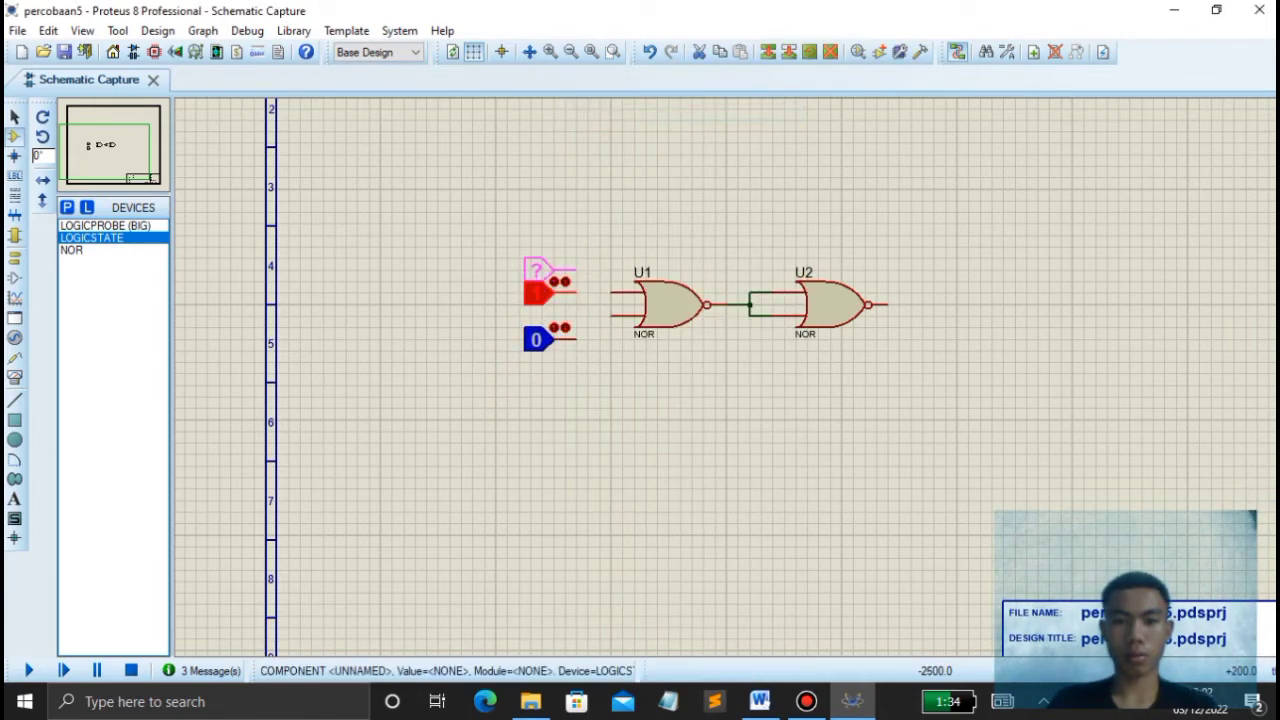
{"action": "left_click", "coordinate": [540, 272]}
{"action": "double_click", "coordinate": [540, 276]}
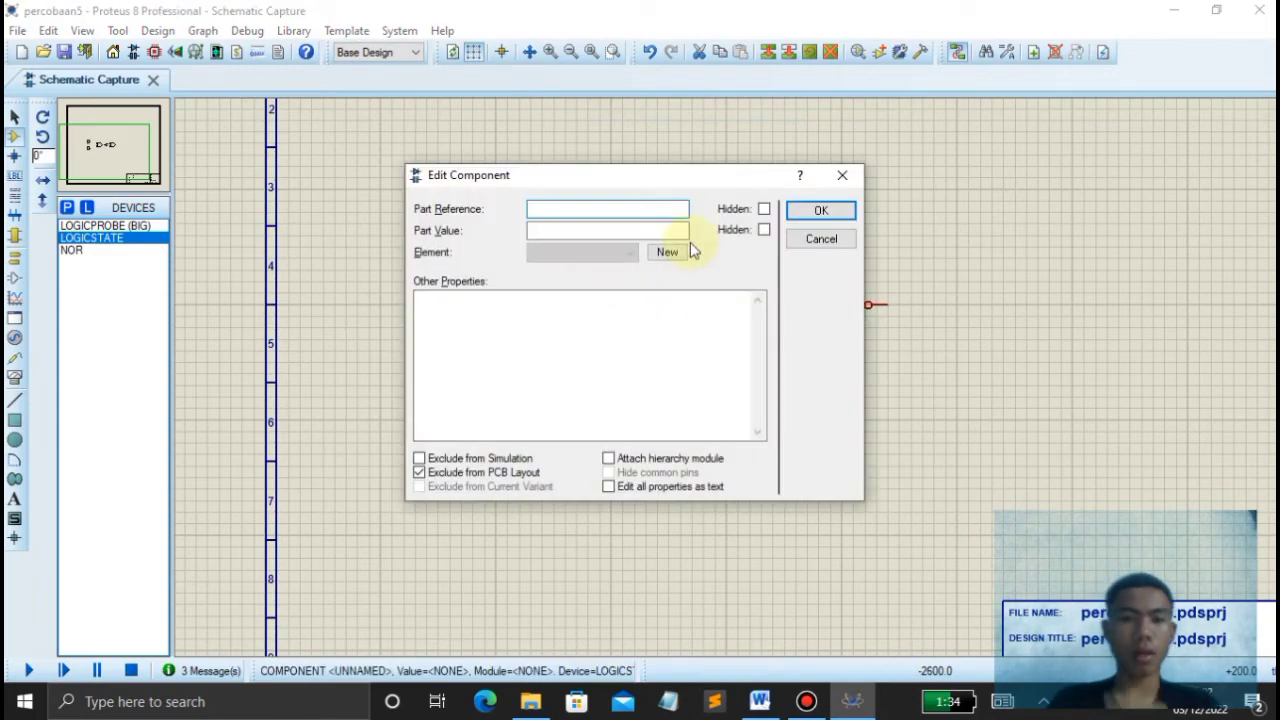
{"action": "left_click", "coordinate": [842, 175]}
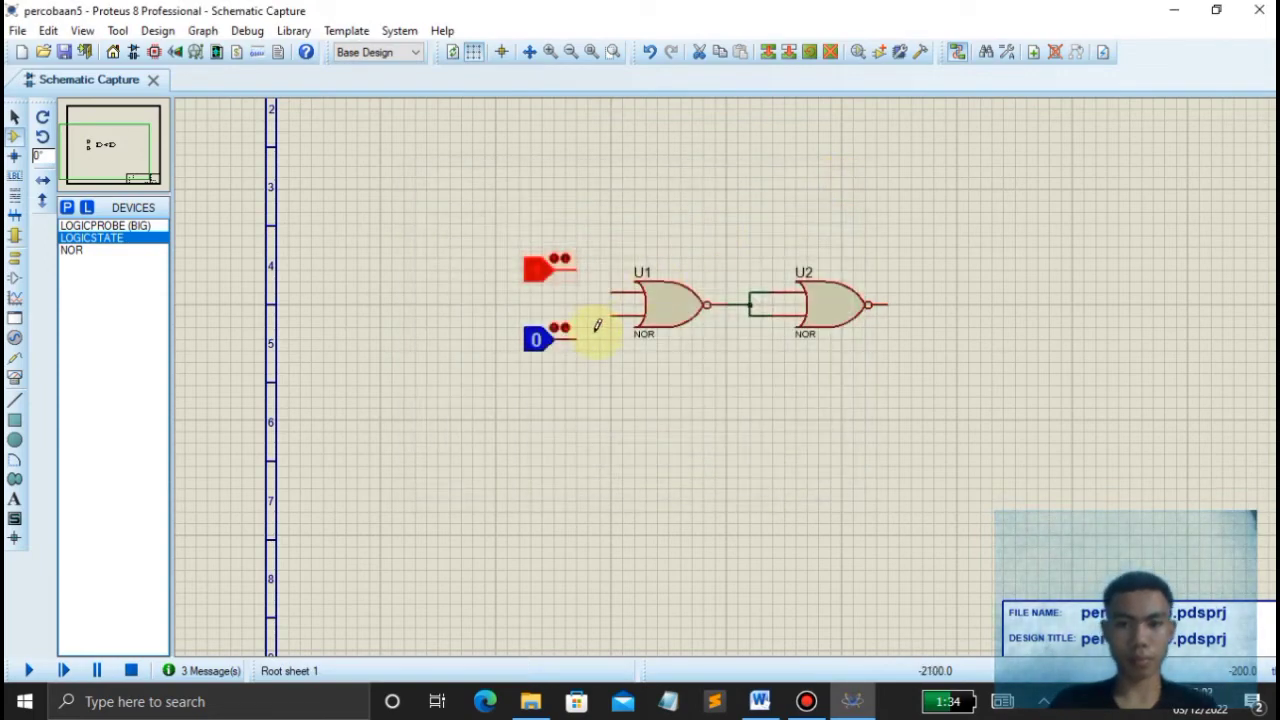
- Wire the lower logic state to U1's lower input and the upper logic state to U1's upper input
{"action": "left_click", "coordinate": [579, 333]}
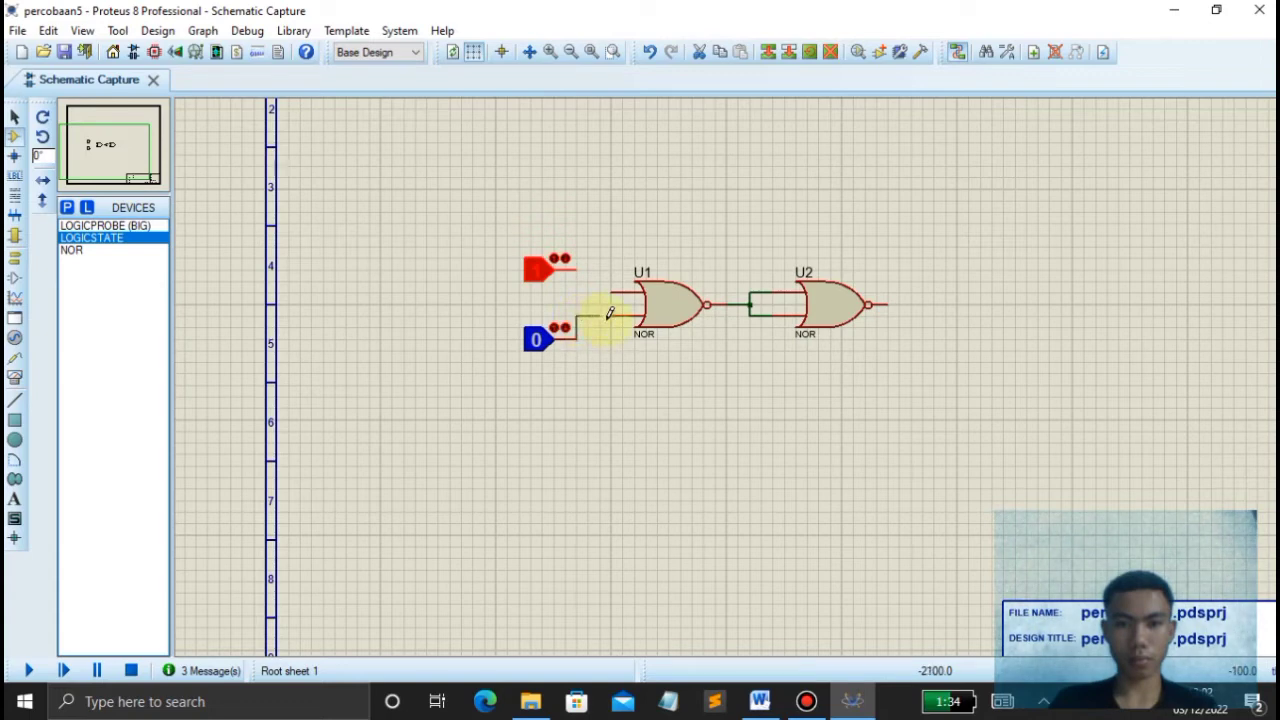
{"action": "left_click", "coordinate": [611, 316]}
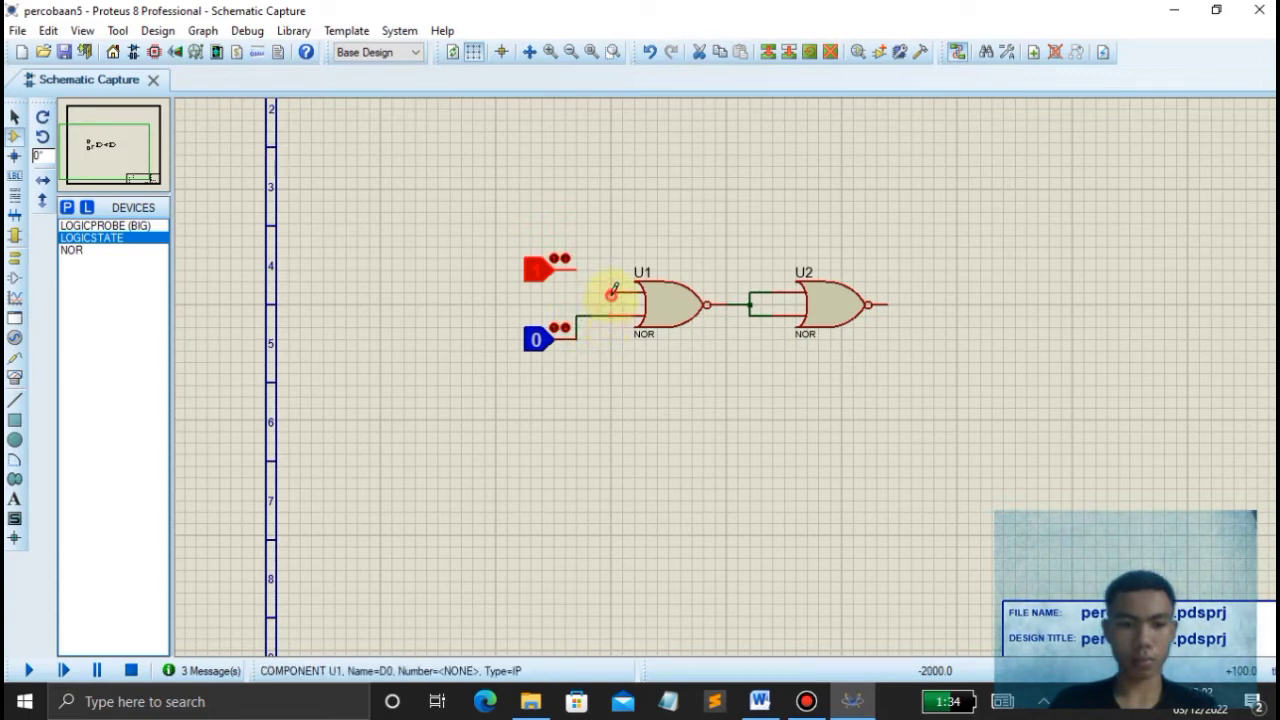
{"action": "left_click", "coordinate": [611, 293]}
{"action": "left_click", "coordinate": [576, 268]}
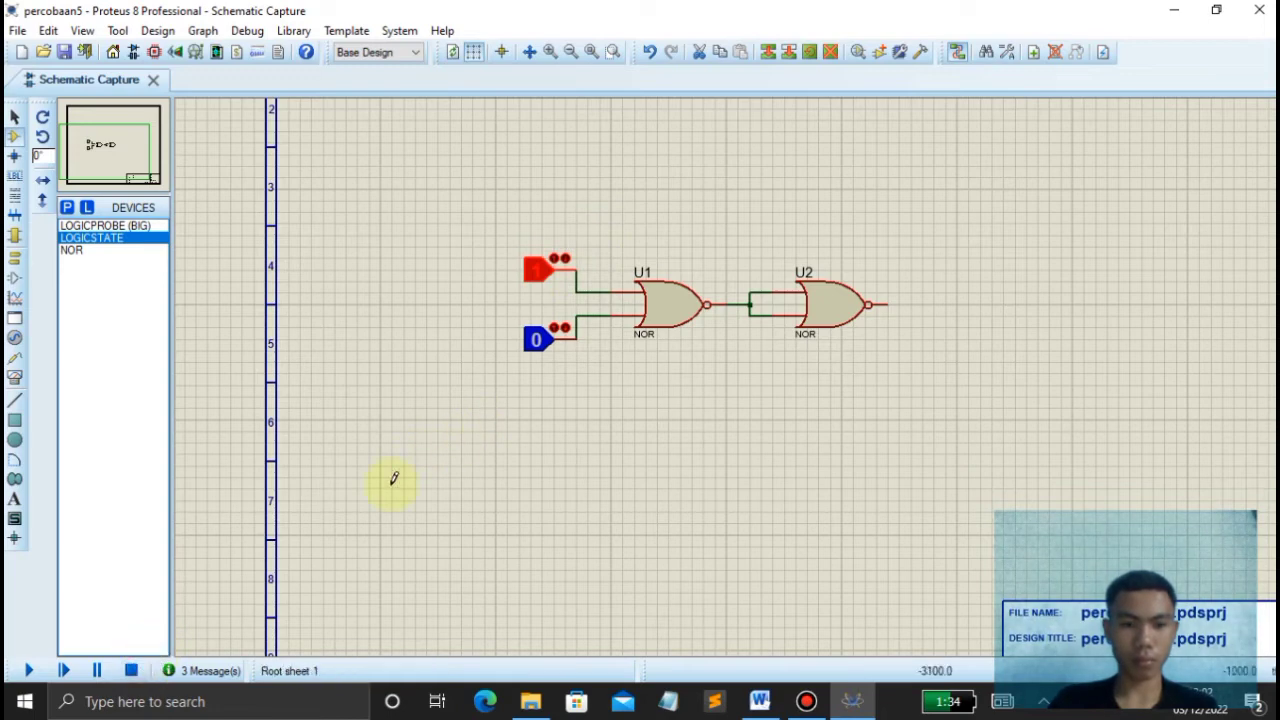
{"action": "left_click", "coordinate": [127, 674]}
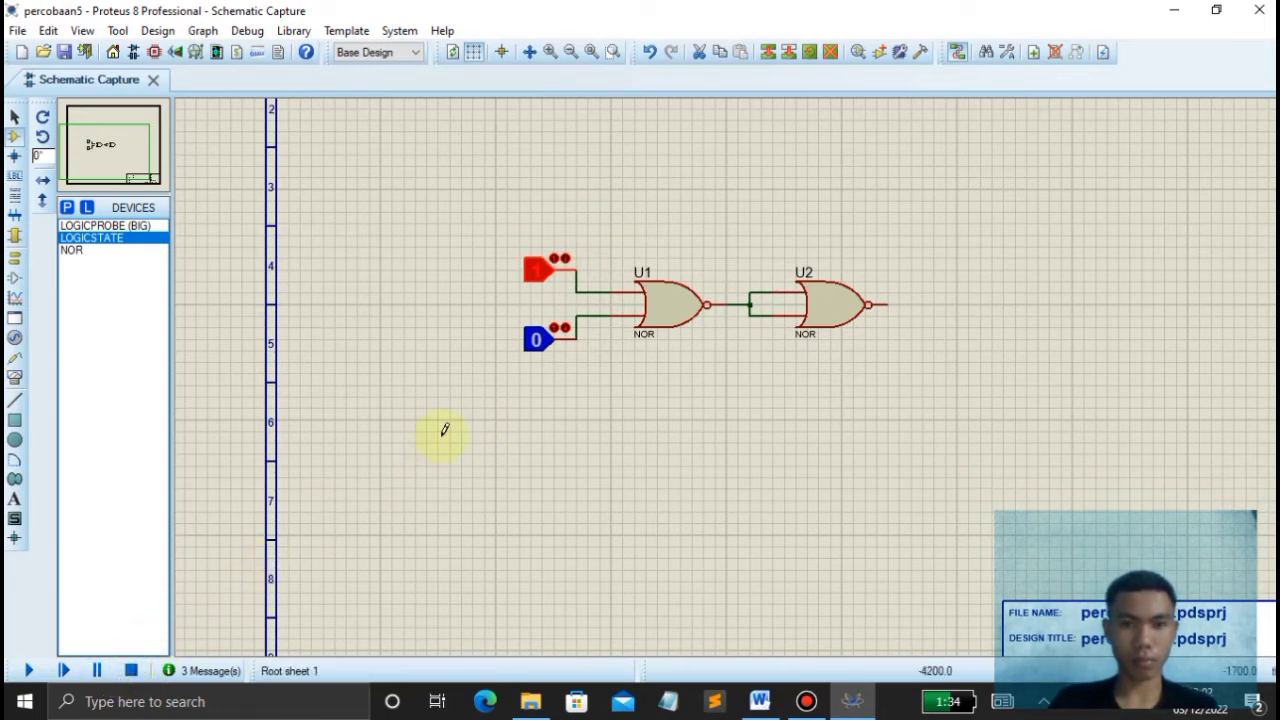
{"action": "double_click", "coordinate": [538, 269]}
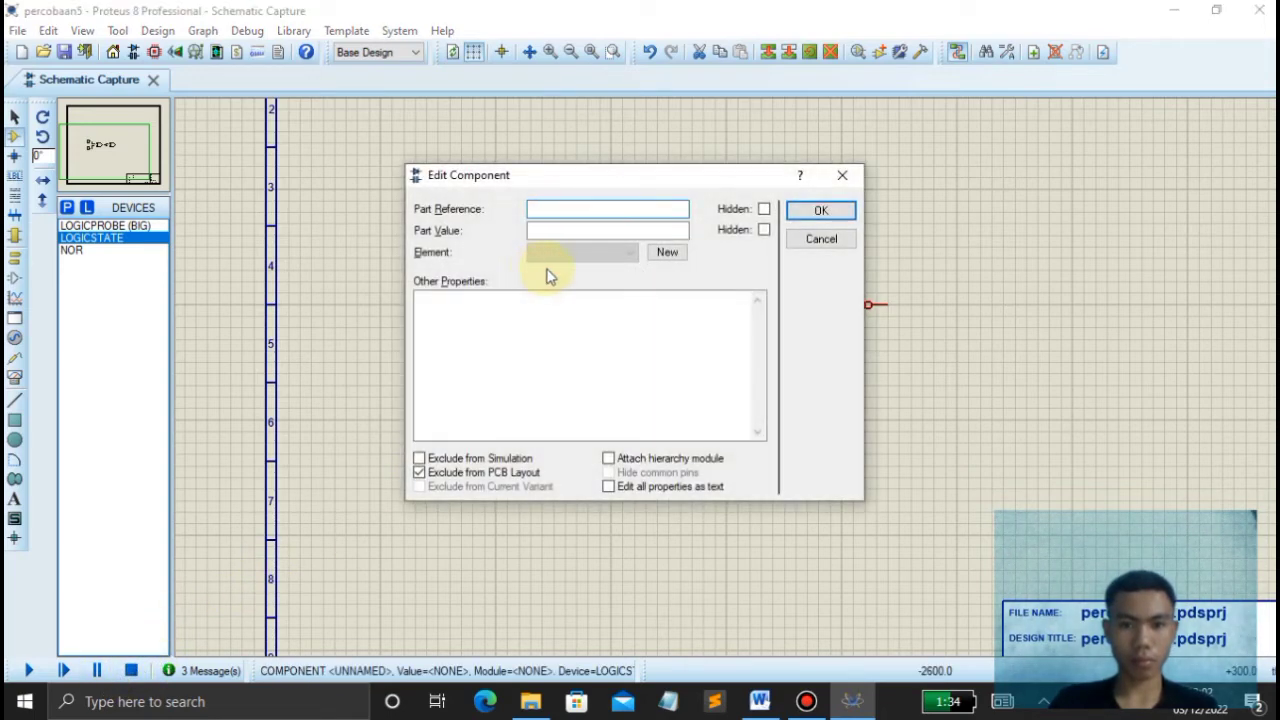
{"action": "left_click", "coordinate": [831, 177]}
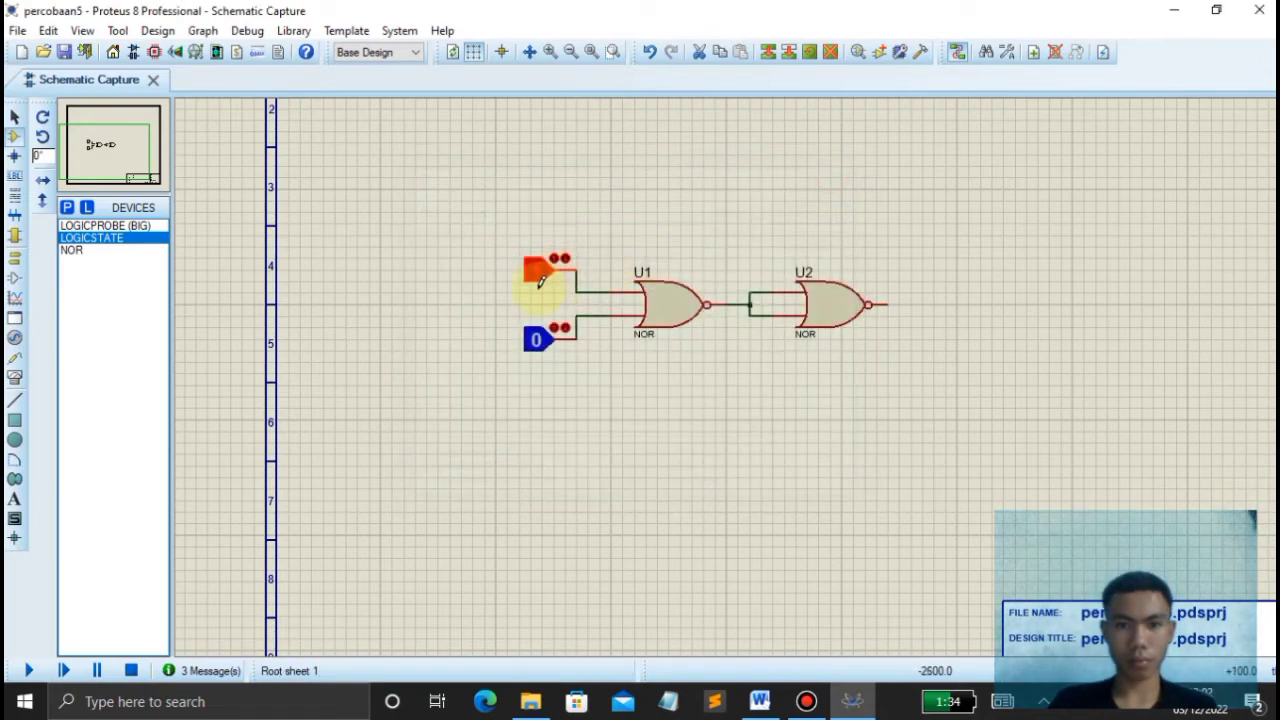
{"action": "right_click", "coordinate": [540, 266]}
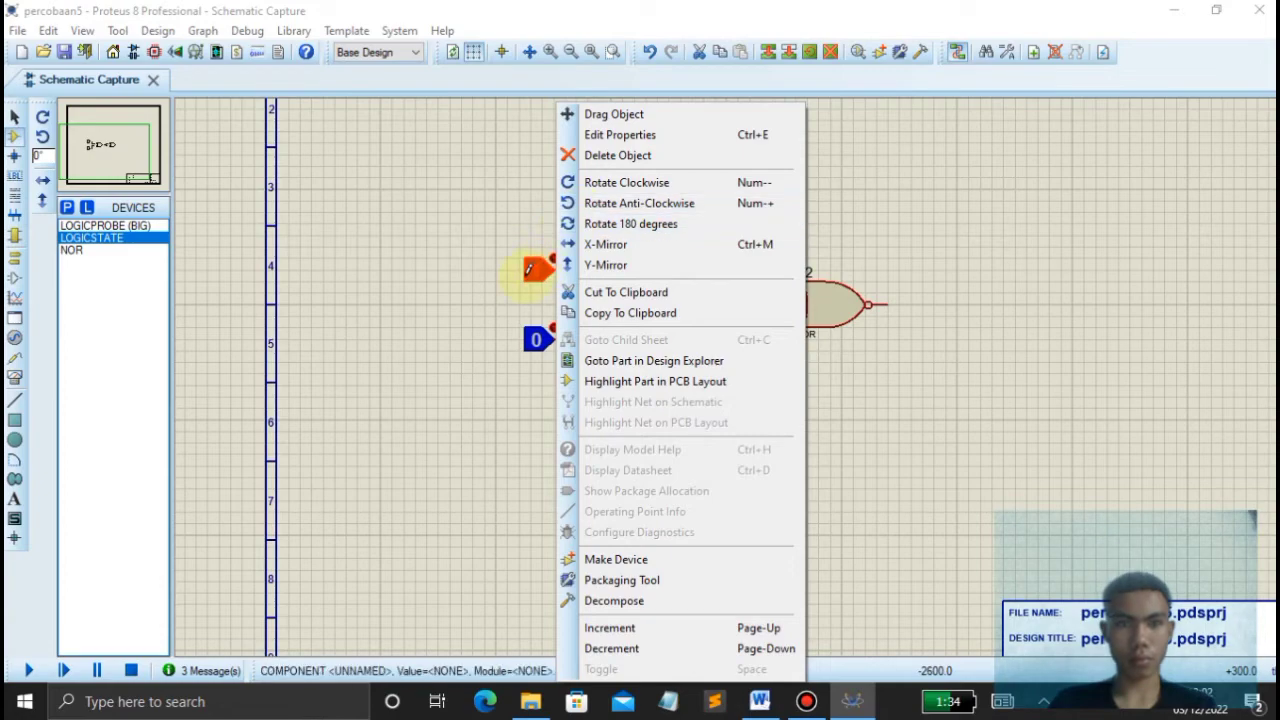
{"action": "double_click", "coordinate": [538, 270]}
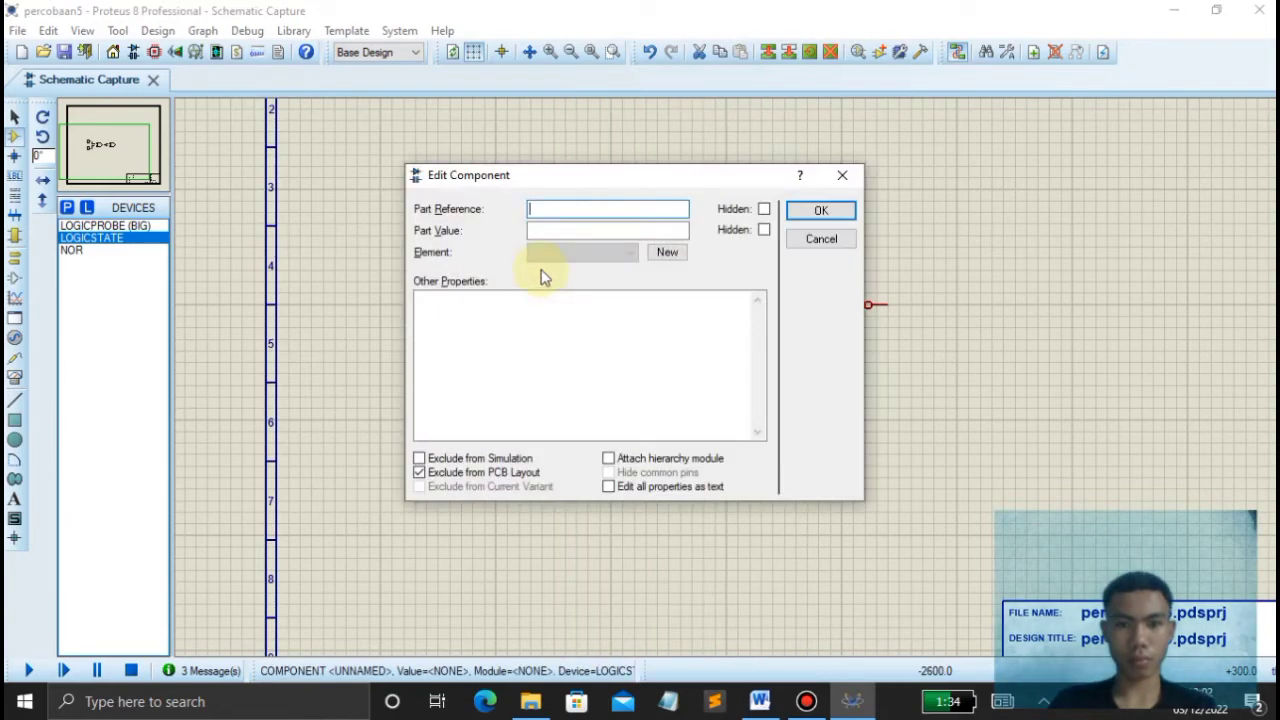
{"action": "left_click", "coordinate": [843, 176]}
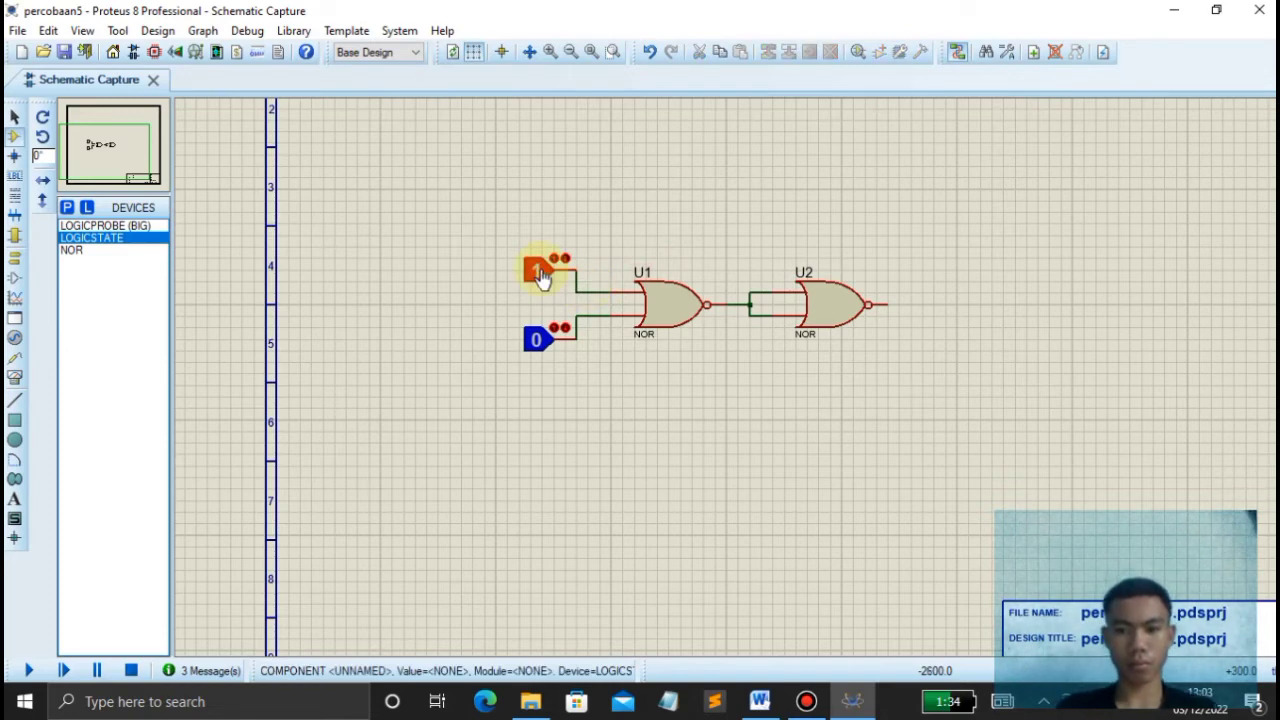
- Set the upper logic state to 0 and place a LOGICPROBE (BIG) connected to U2's output
{"action": "left_click", "coordinate": [552, 287]}
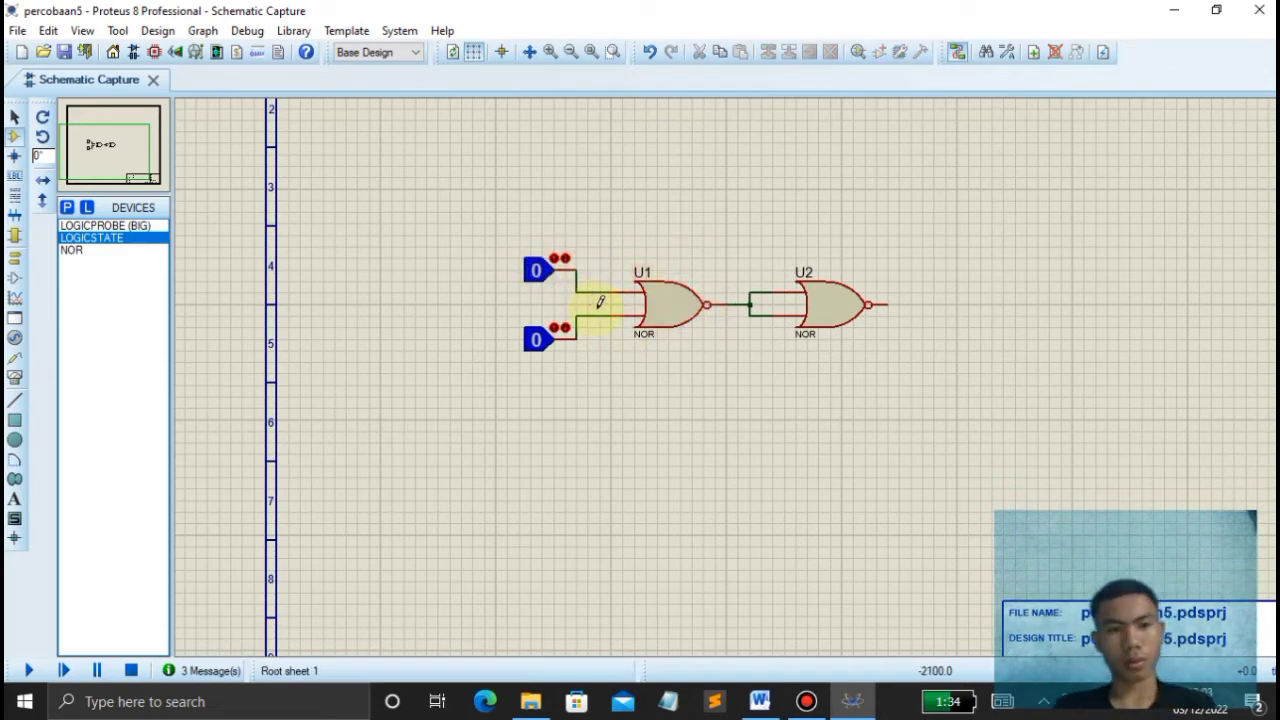
{"action": "left_click", "coordinate": [105, 226]}
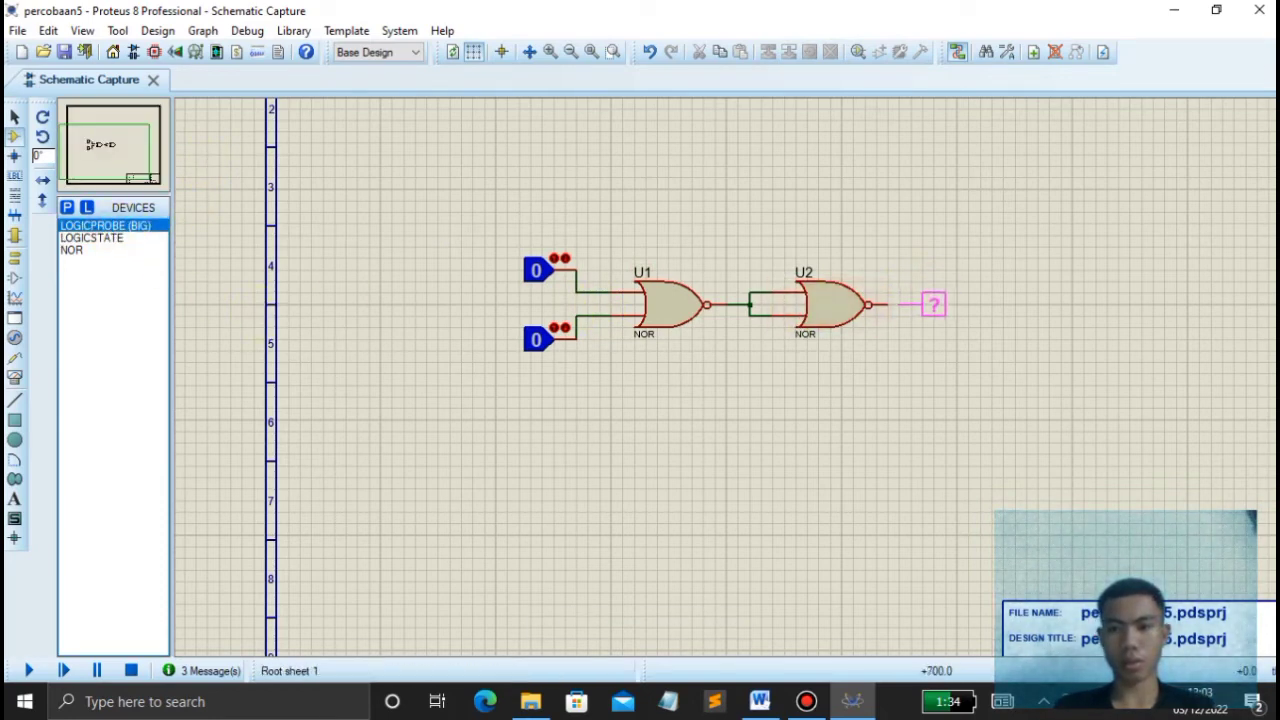
{"action": "left_click", "coordinate": [900, 304]}
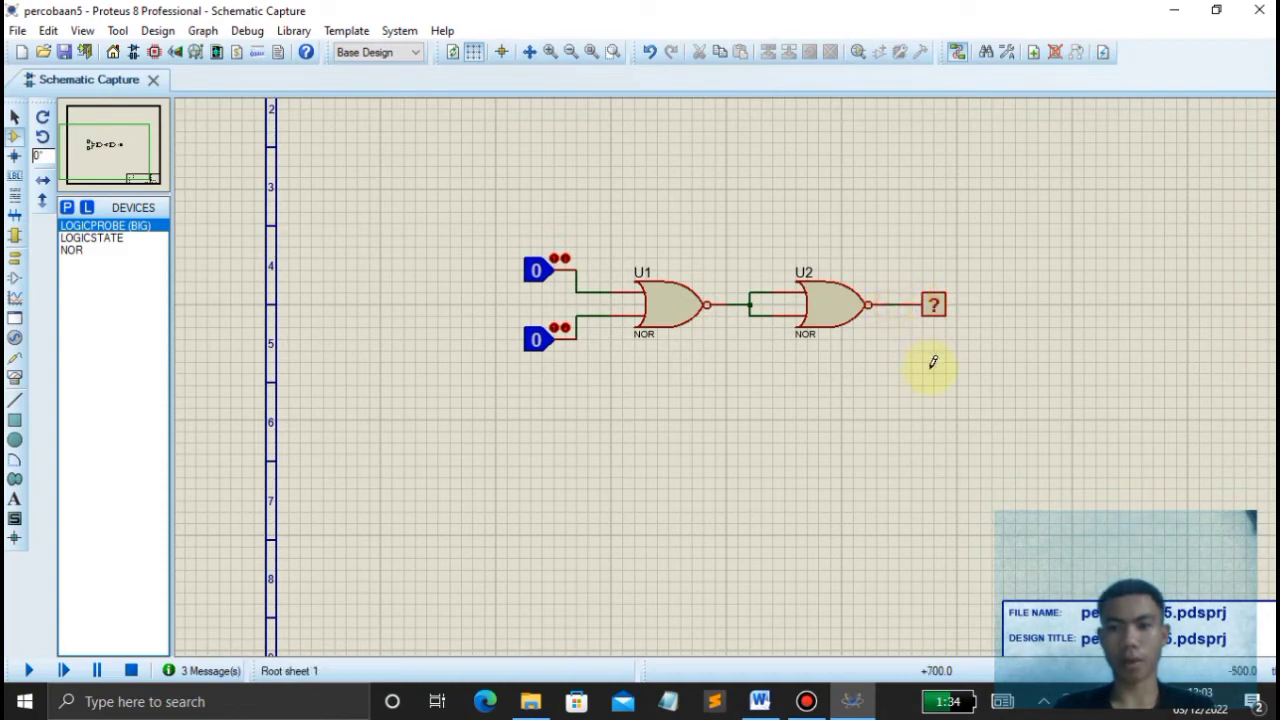
{"action": "left_click", "coordinate": [630, 322]}
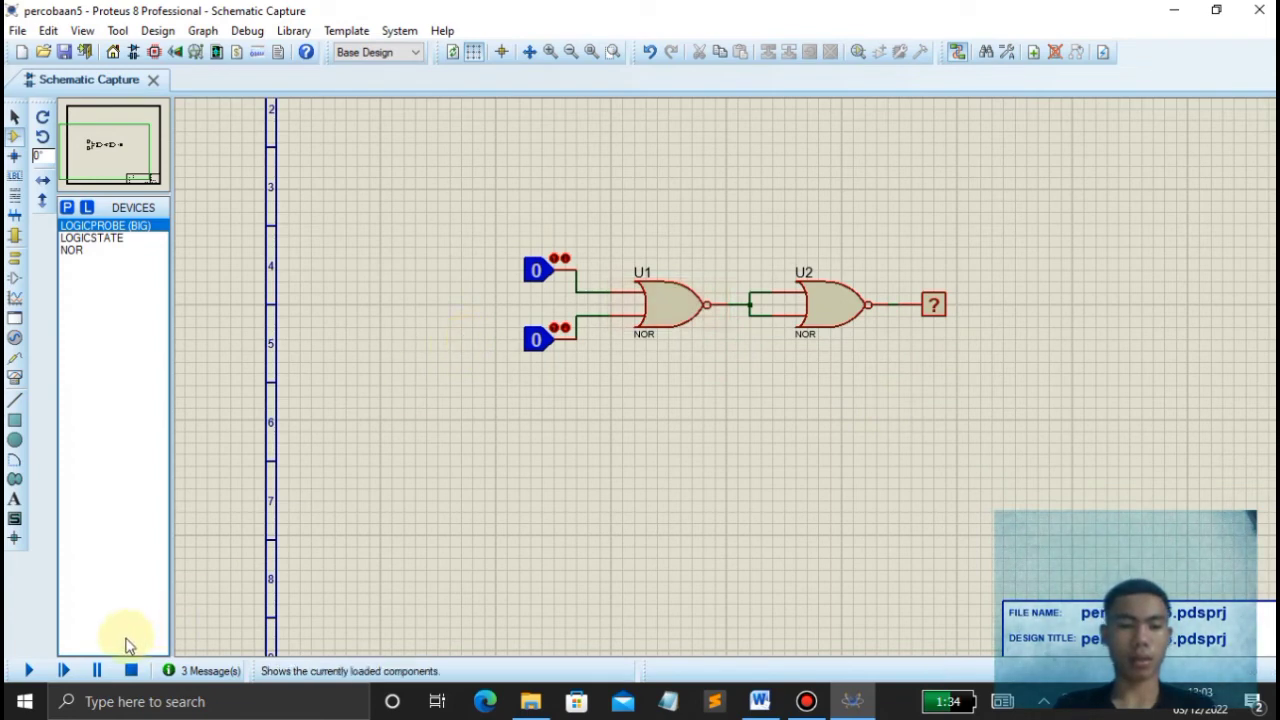
- Run the simulation, switch the upper and lower logic states through 1-0, 1-1, 0-1 and 0-0, and stop it
{"action": "left_click", "coordinate": [33, 670]}
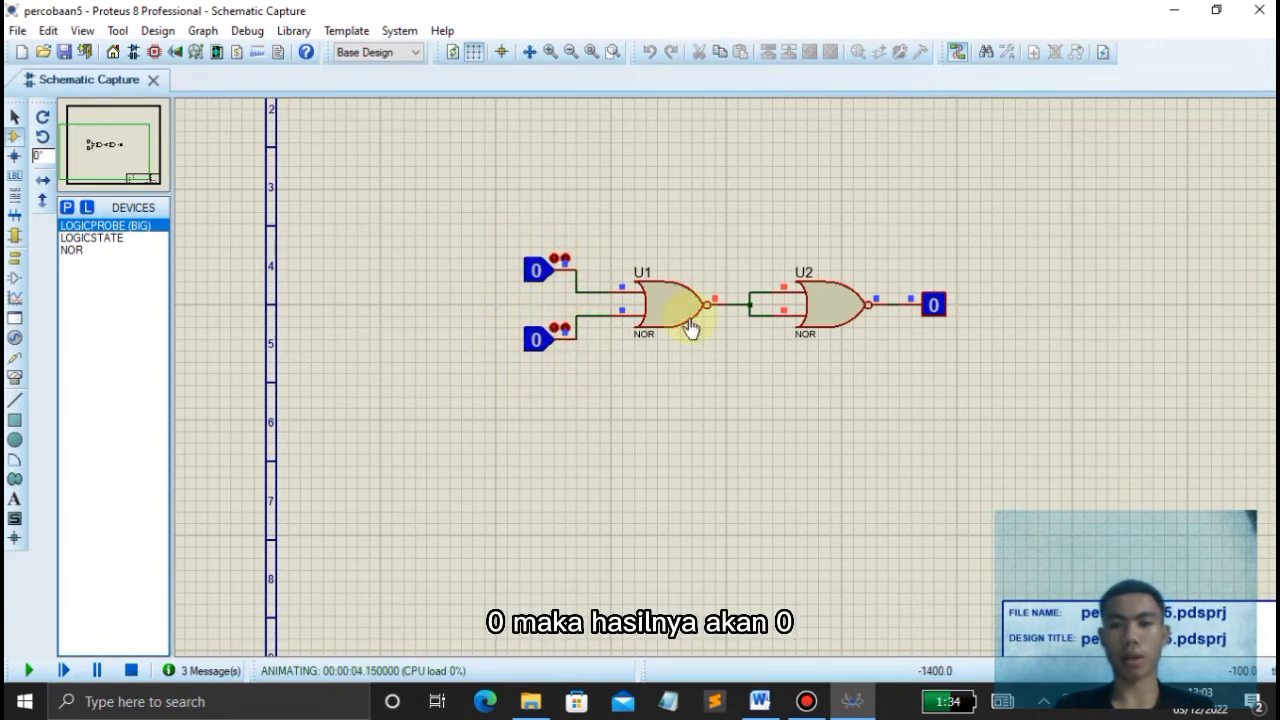
{"action": "left_click", "coordinate": [538, 282]}
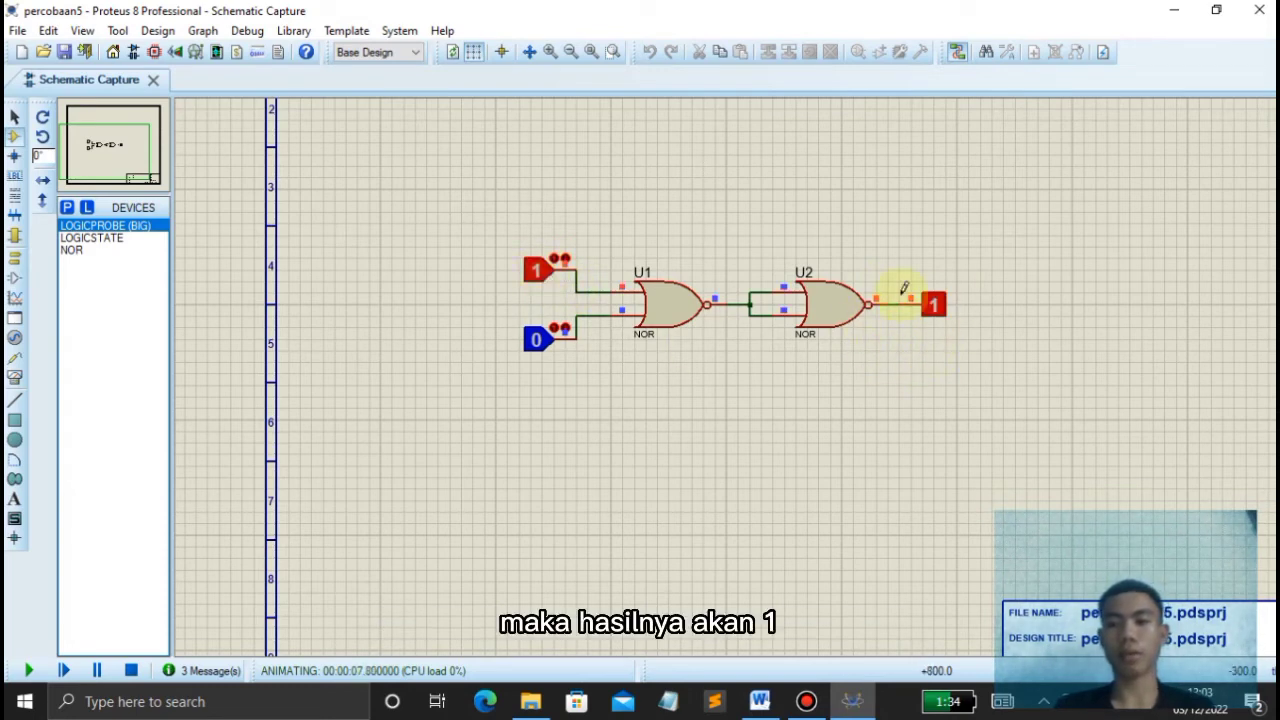
{"action": "left_click", "coordinate": [538, 350]}
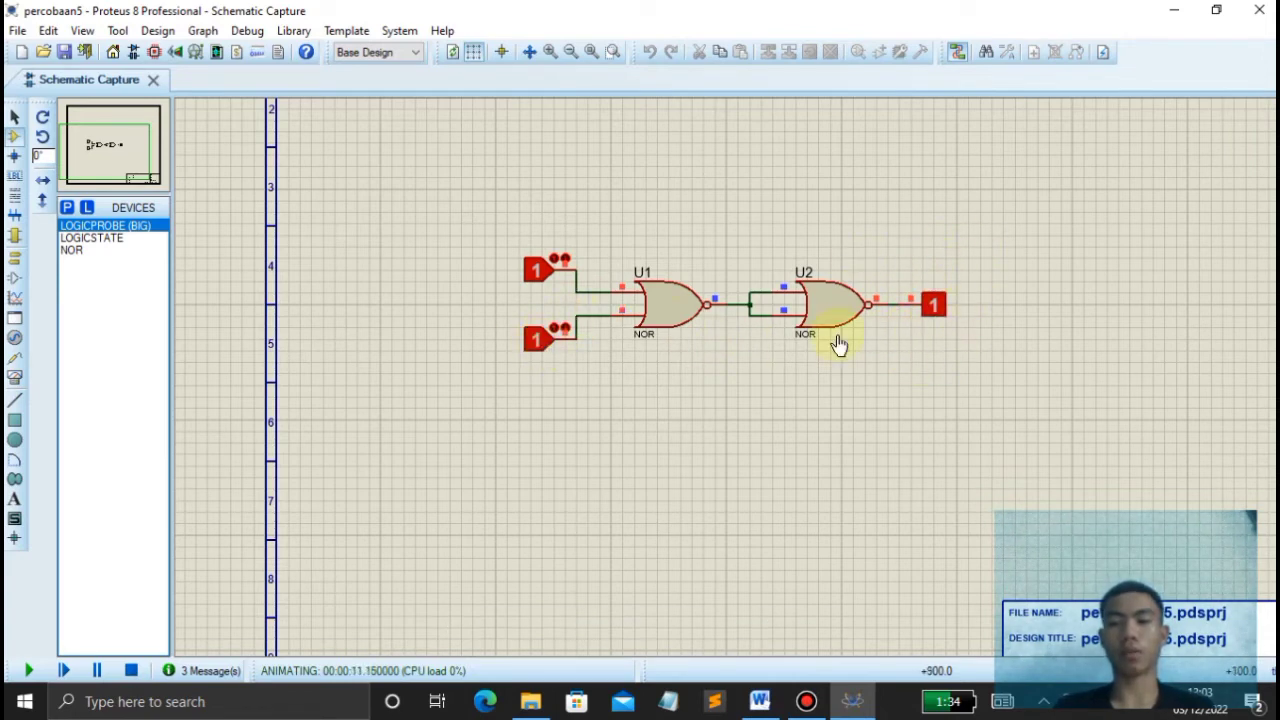
{"action": "left_click", "coordinate": [540, 284]}
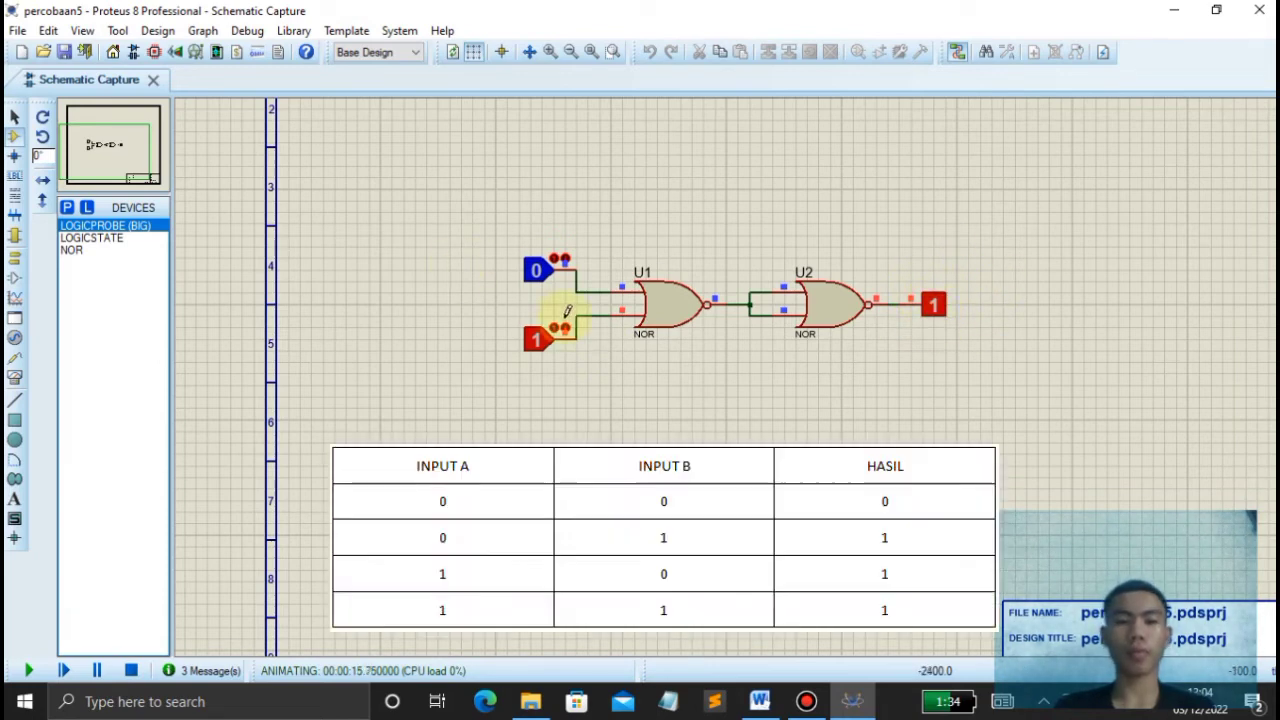
{"action": "left_click", "coordinate": [544, 345]}
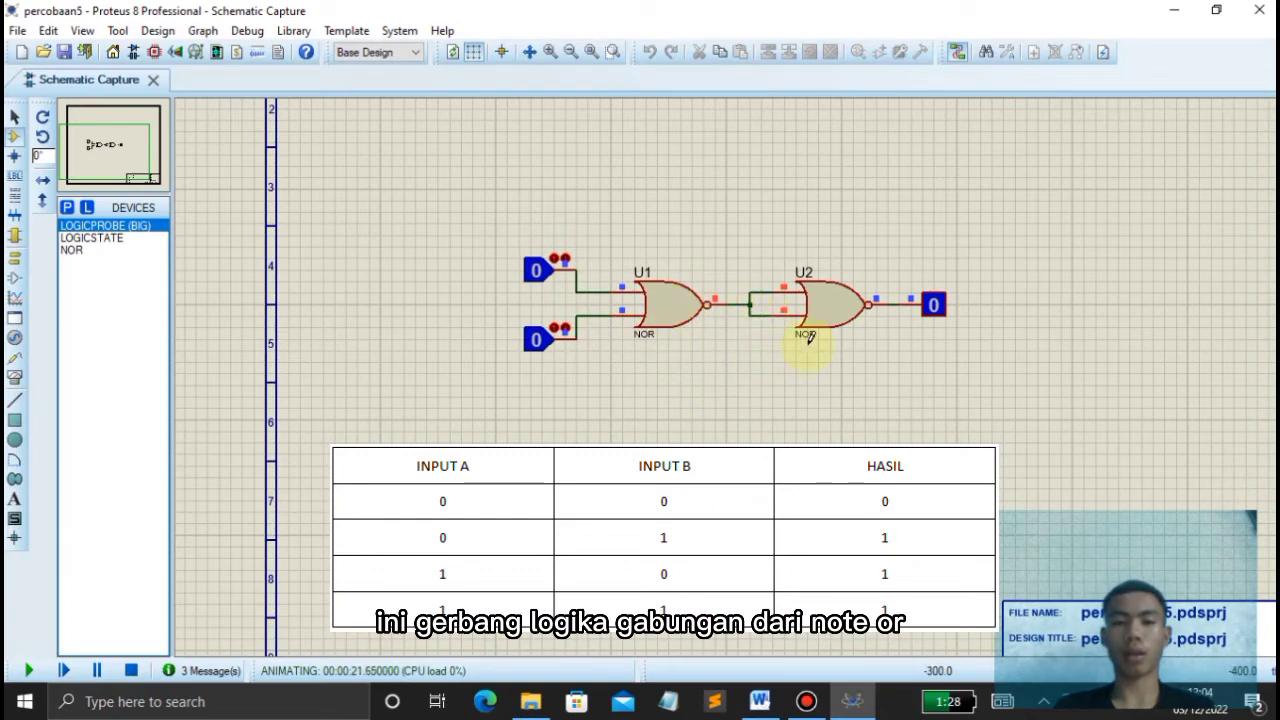
{"action": "left_click", "coordinate": [131, 670]}
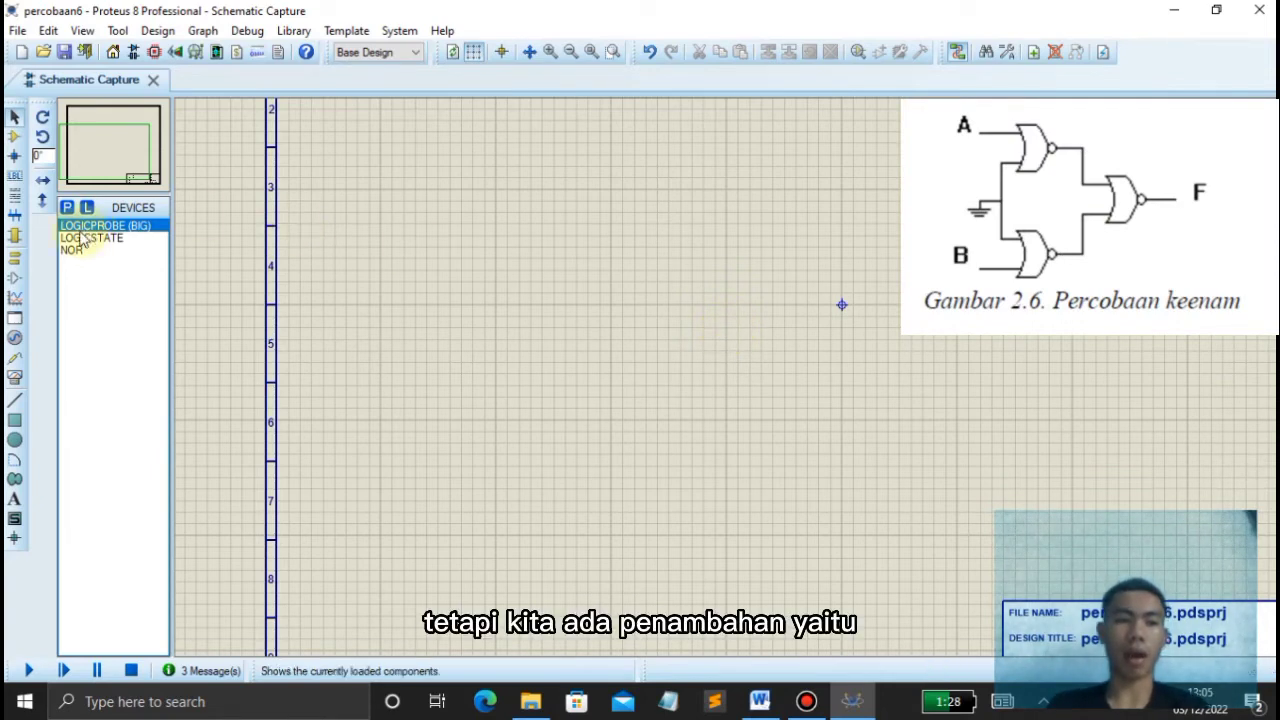
- Find the GROUND symbol among the available terminals and preview it
{"action": "left_click", "coordinate": [14, 257]}
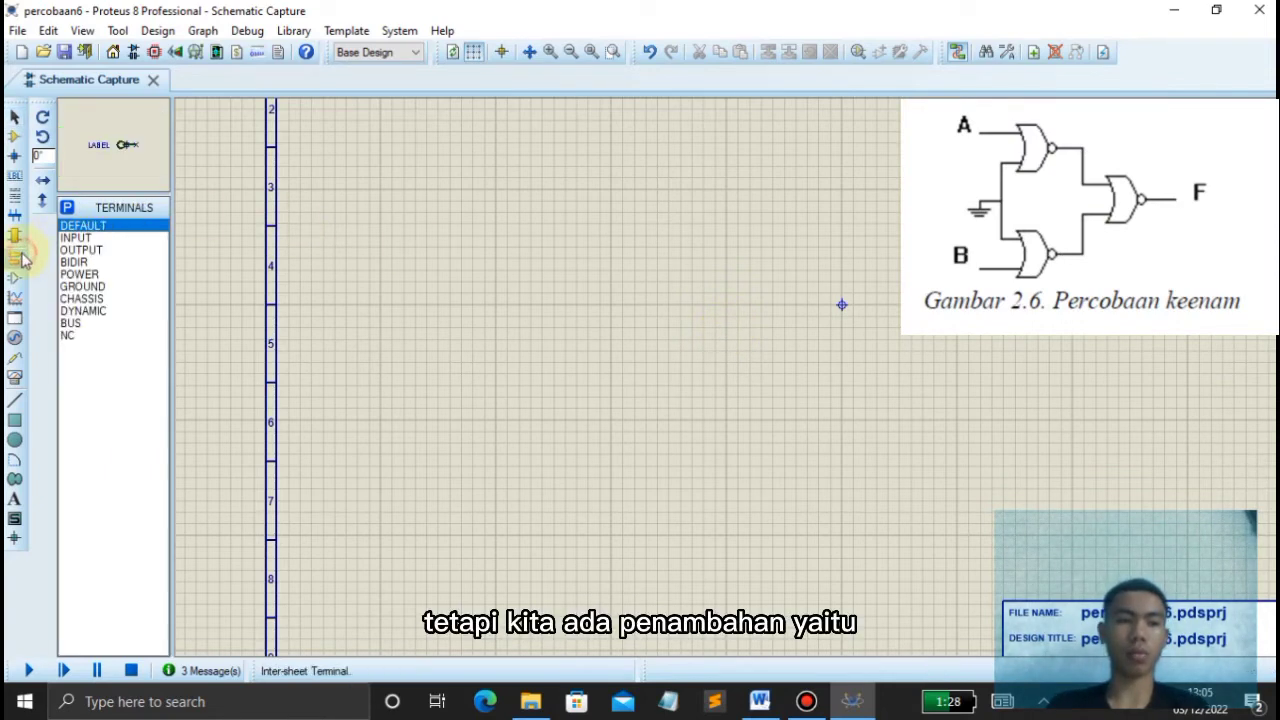
{"action": "left_click", "coordinate": [80, 276]}
{"action": "left_click", "coordinate": [82, 287]}
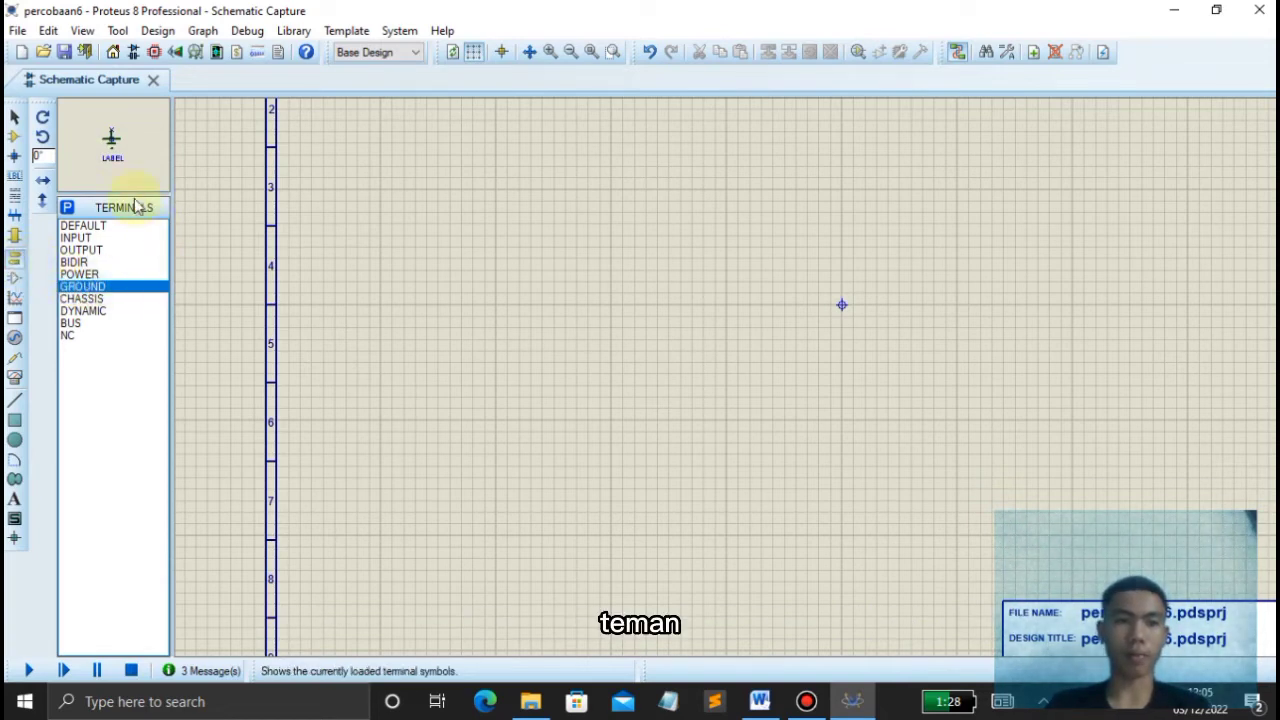
- Place three NOR gates in the percobaan6 schematic, two stacked vertically and the third to their right at mid-height
{"action": "left_click", "coordinate": [15, 140]}
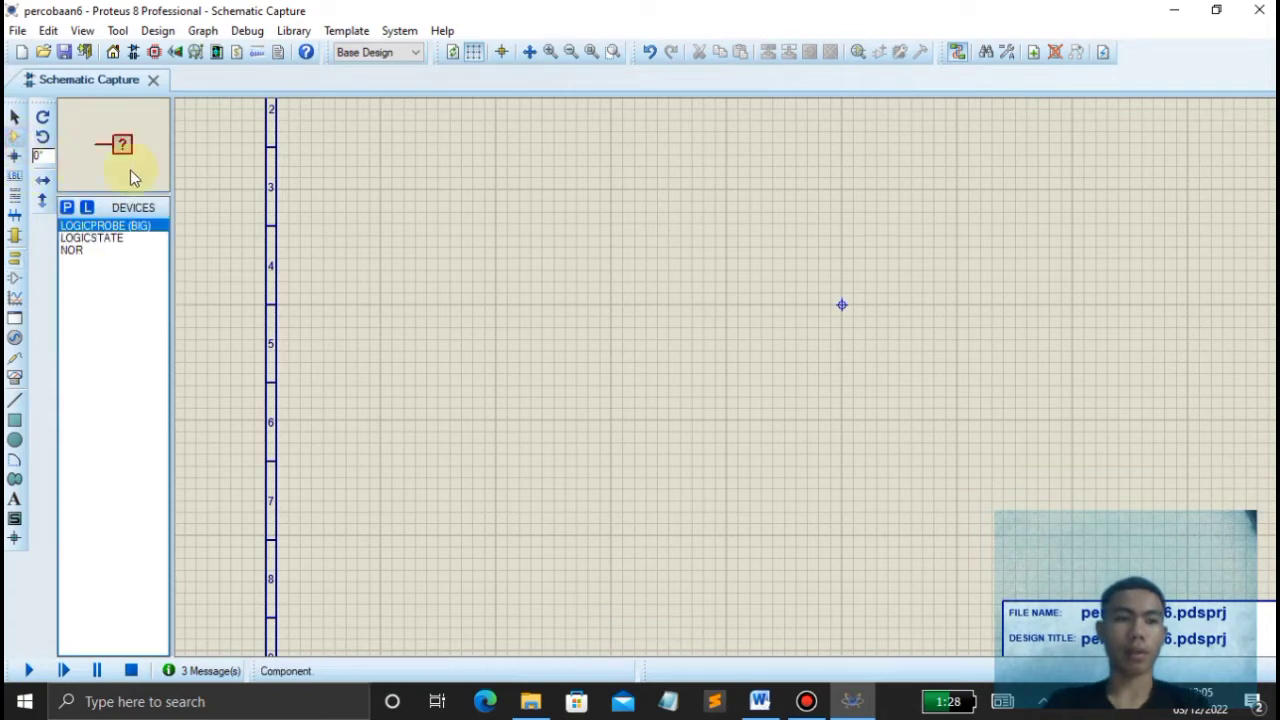
{"action": "left_click", "coordinate": [98, 257]}
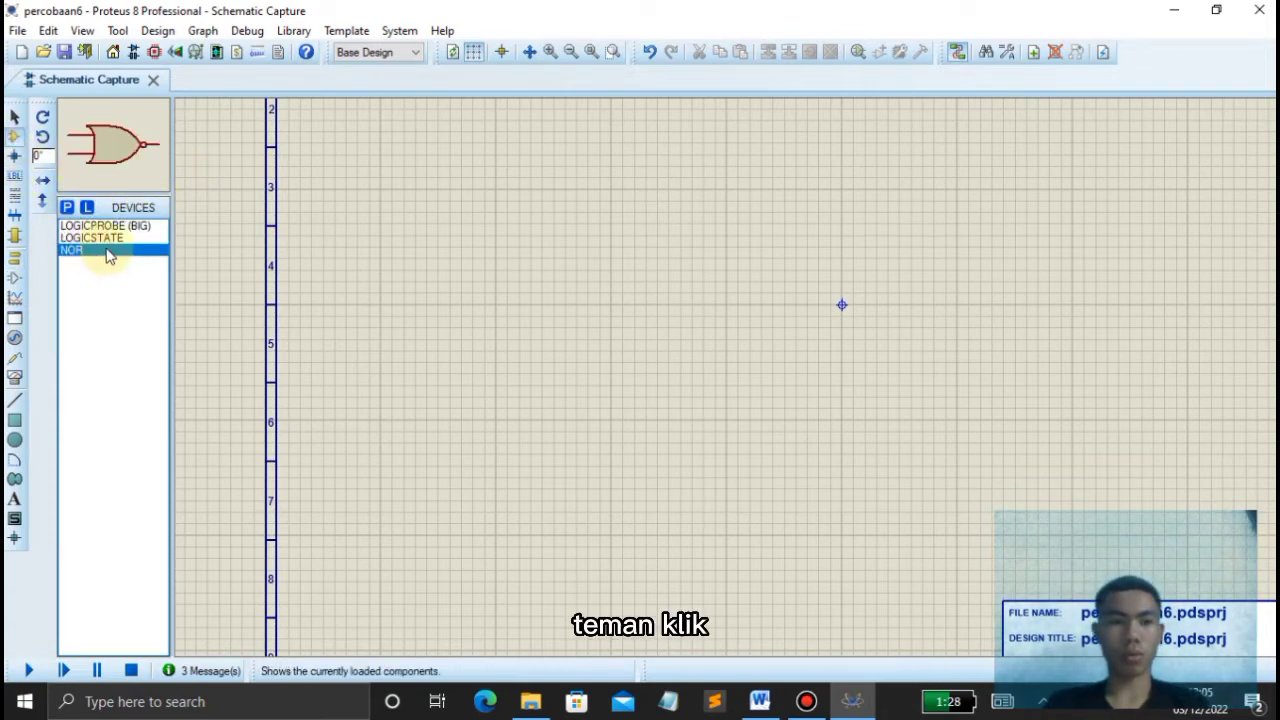
{"action": "left_click", "coordinate": [630, 266]}
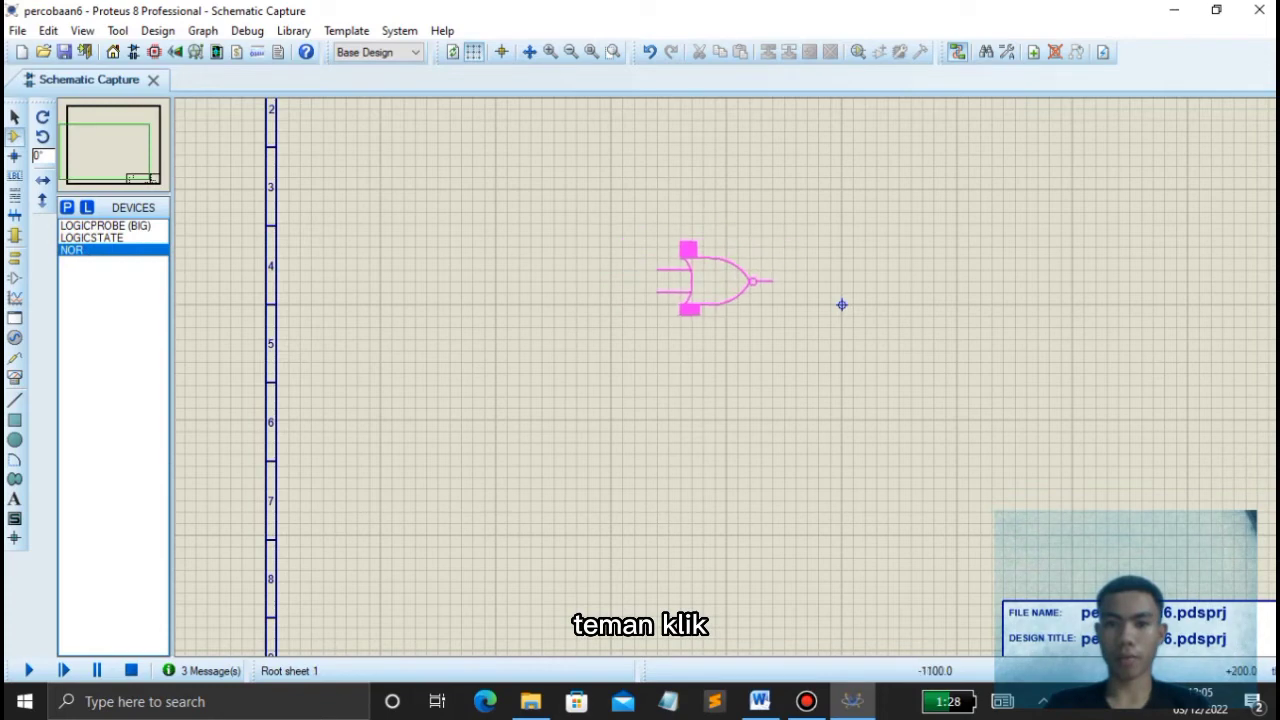
{"action": "left_click", "coordinate": [692, 294]}
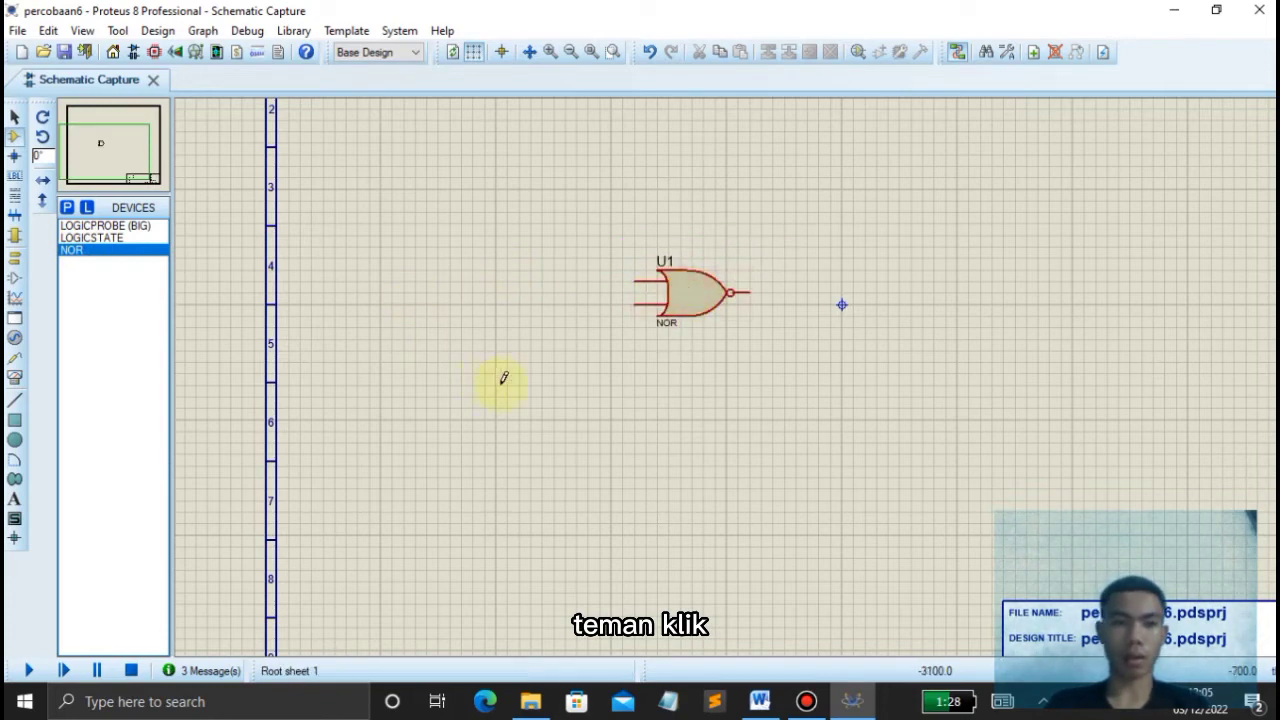
{"action": "left_click", "coordinate": [690, 420]}
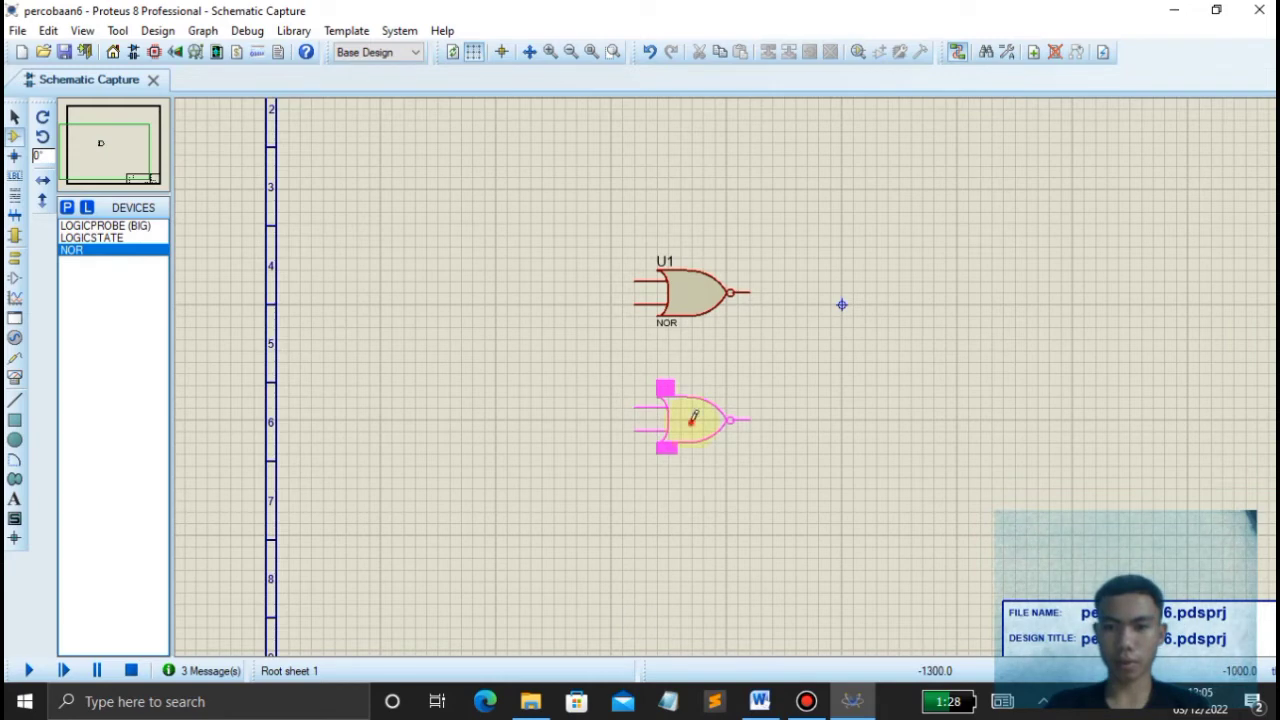
{"action": "left_click", "coordinate": [692, 418]}
{"action": "left_click", "coordinate": [947, 354]}
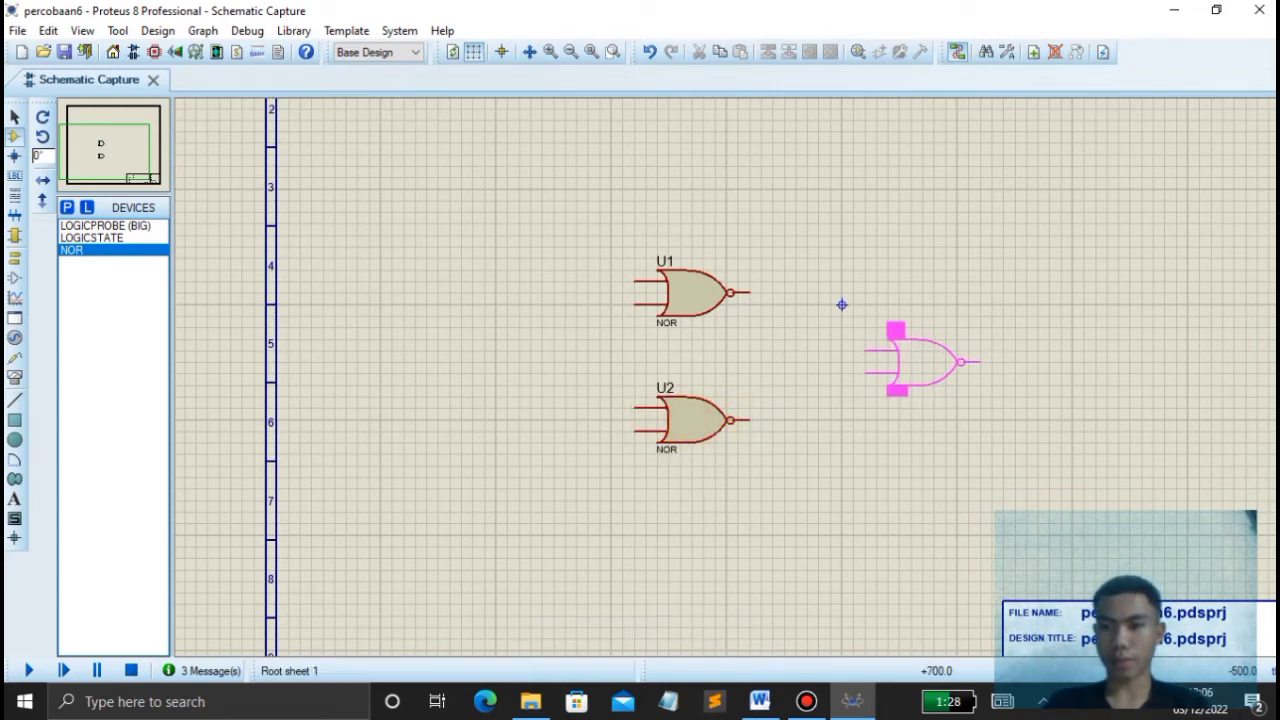
{"action": "left_click", "coordinate": [918, 362]}
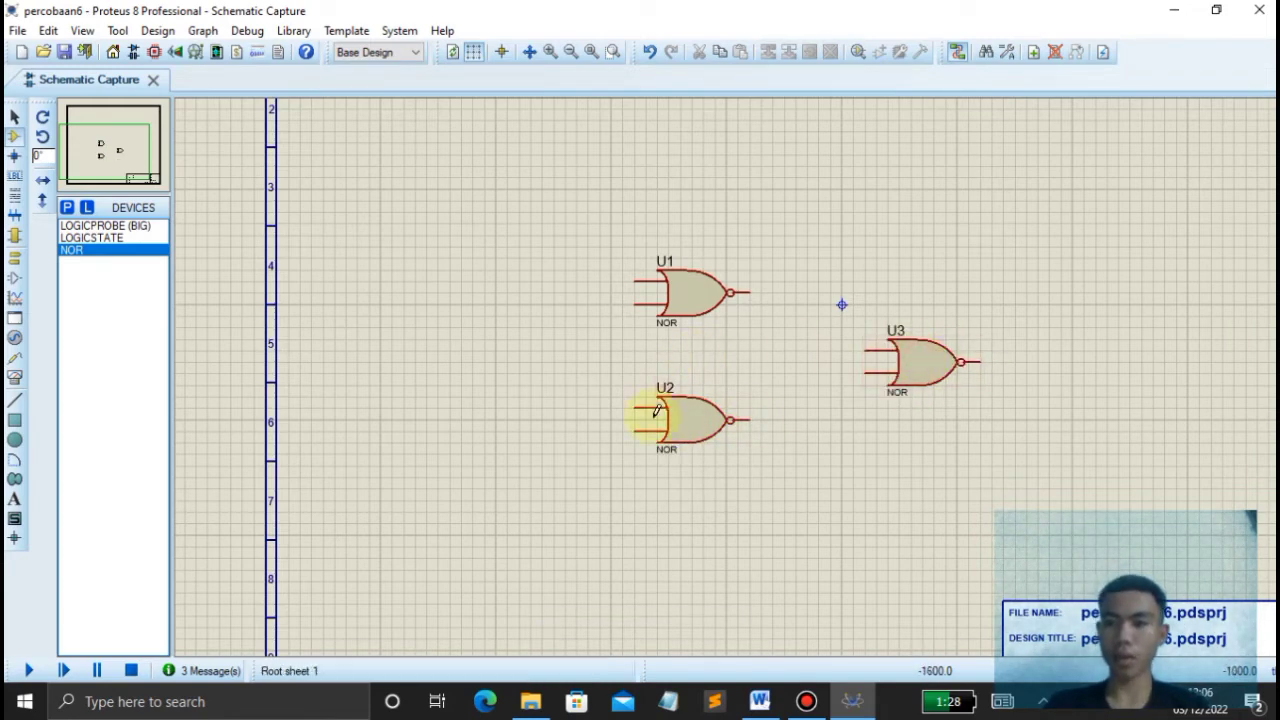
- Wire U2's upper input to U1's lower input
{"action": "left_click", "coordinate": [665, 320]}
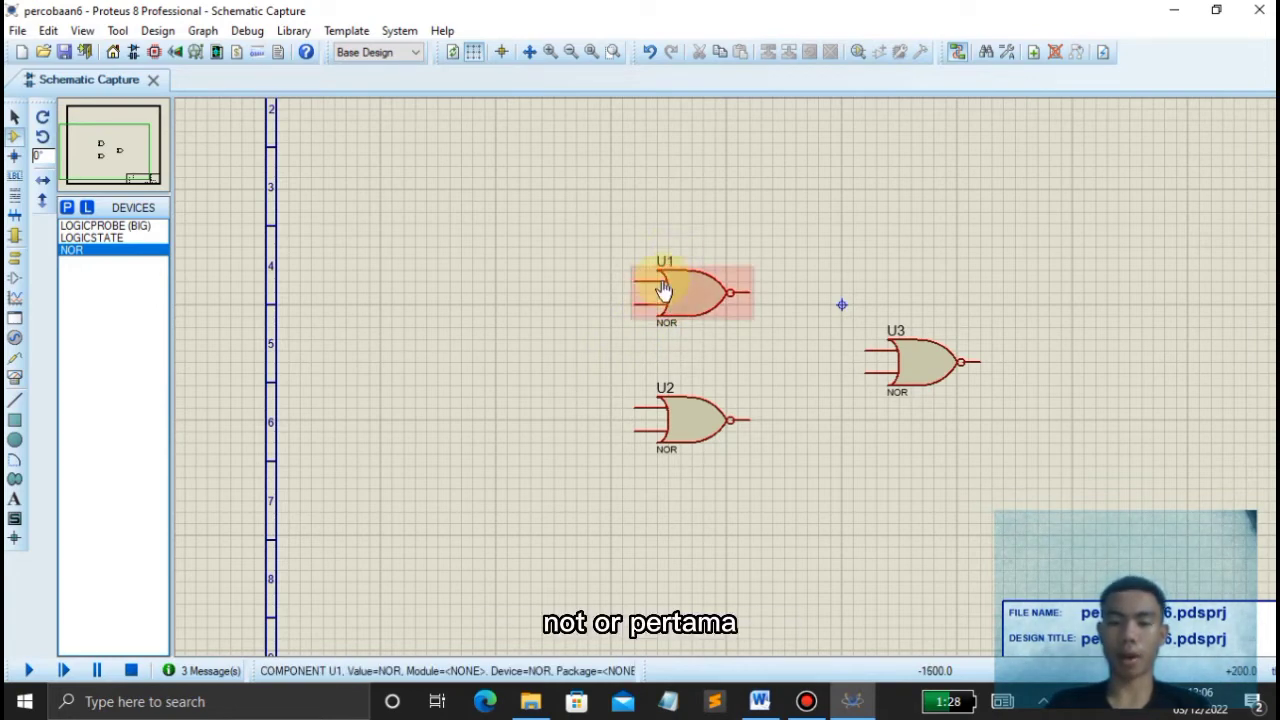
{"action": "left_click", "coordinate": [635, 405]}
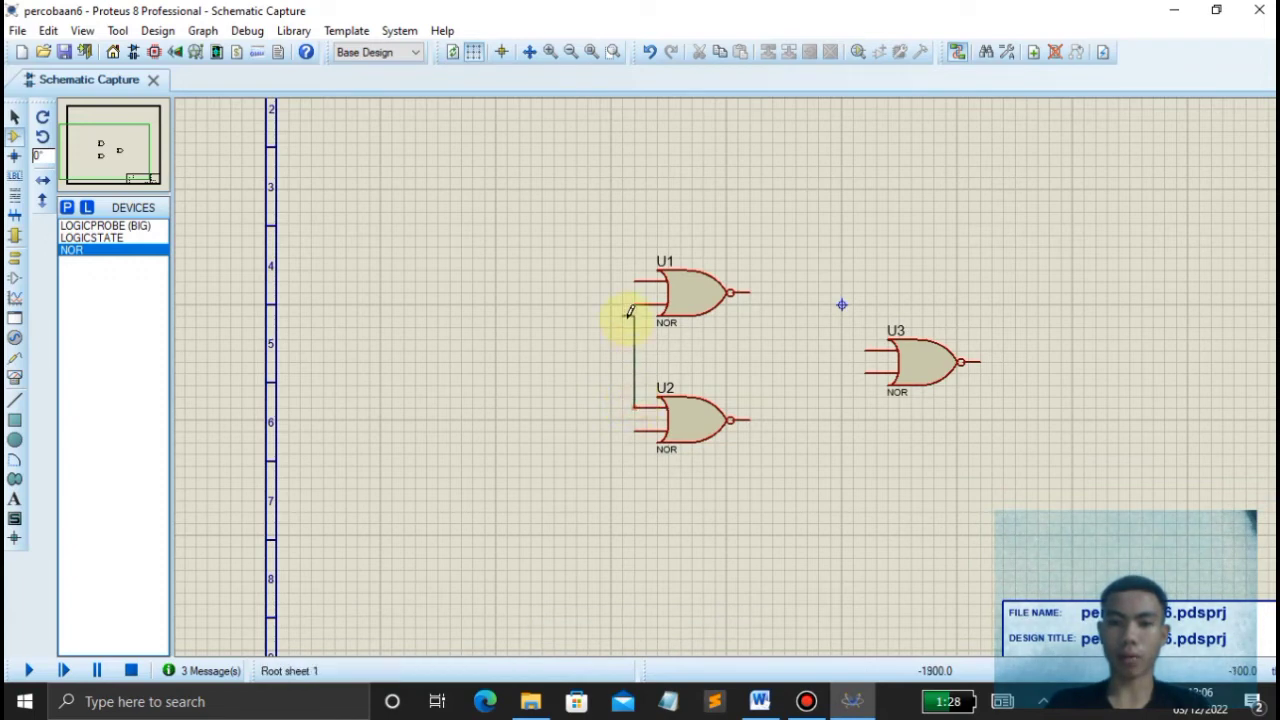
{"action": "left_click", "coordinate": [634, 303]}
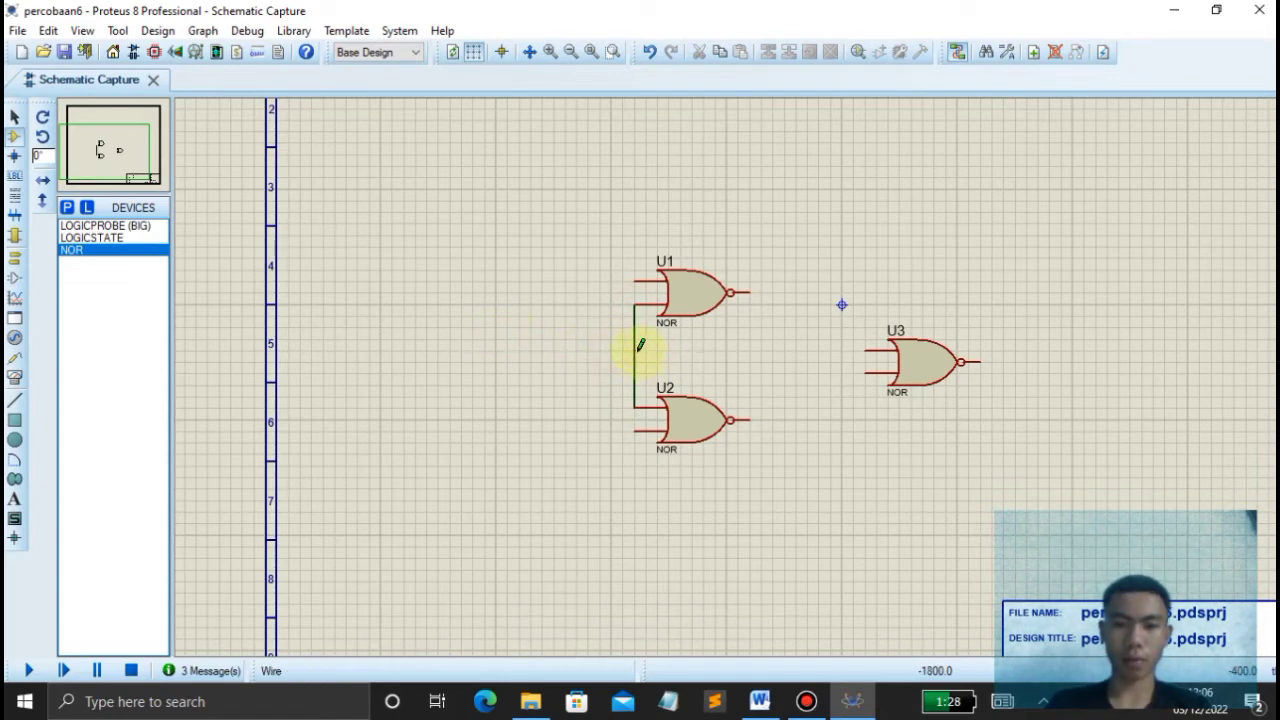
- Place a GROUND terminal to the left of the vertical wire joining U1 and U2, midway between the gates
{"action": "left_click", "coordinate": [17, 265]}
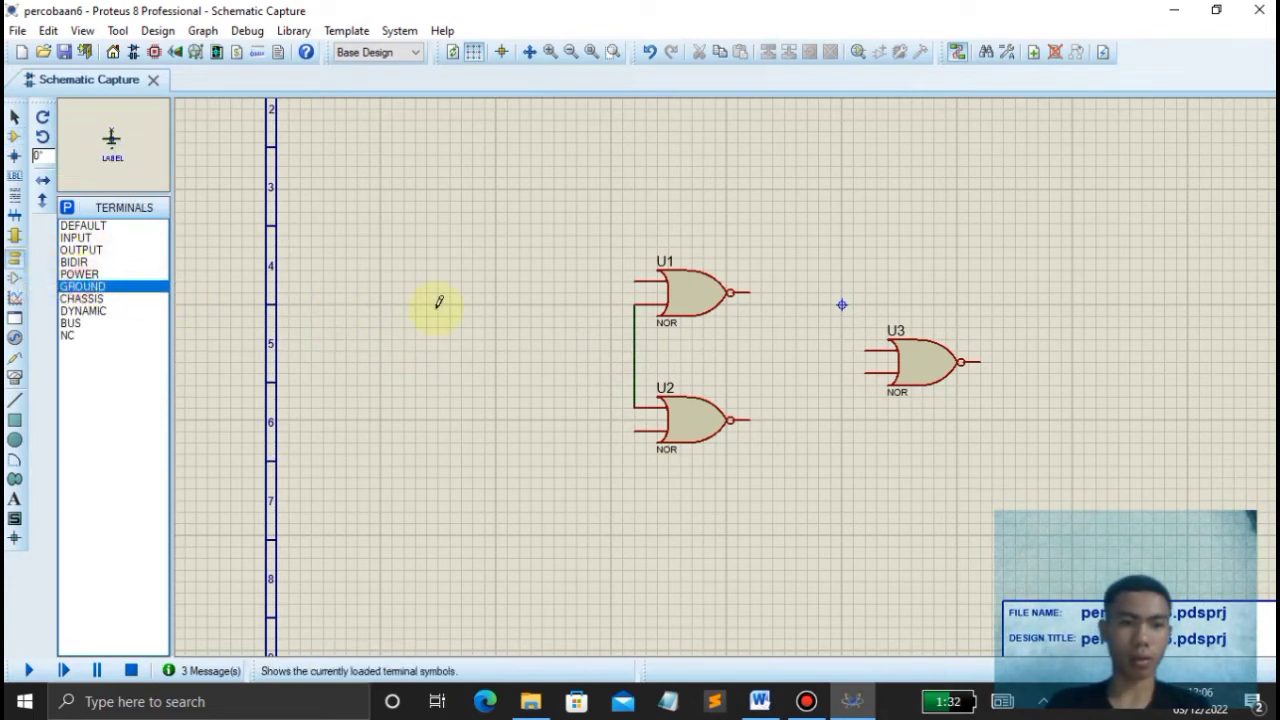
{"action": "left_click", "coordinate": [568, 332]}
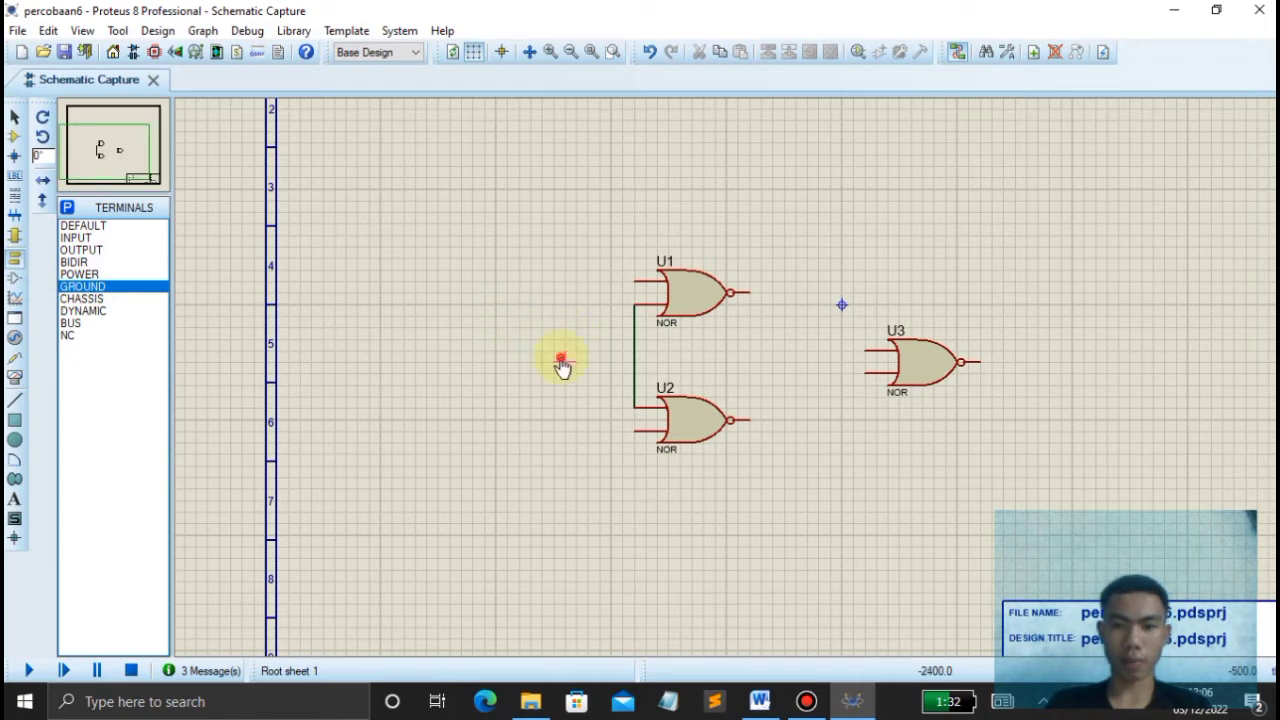
{"action": "left_click", "coordinate": [562, 362]}
- Rotate the ground terminal anti-clockwise and then 180 degrees, and connect it to the wire joining U1 and U2
{"action": "right_click", "coordinate": [564, 360]}
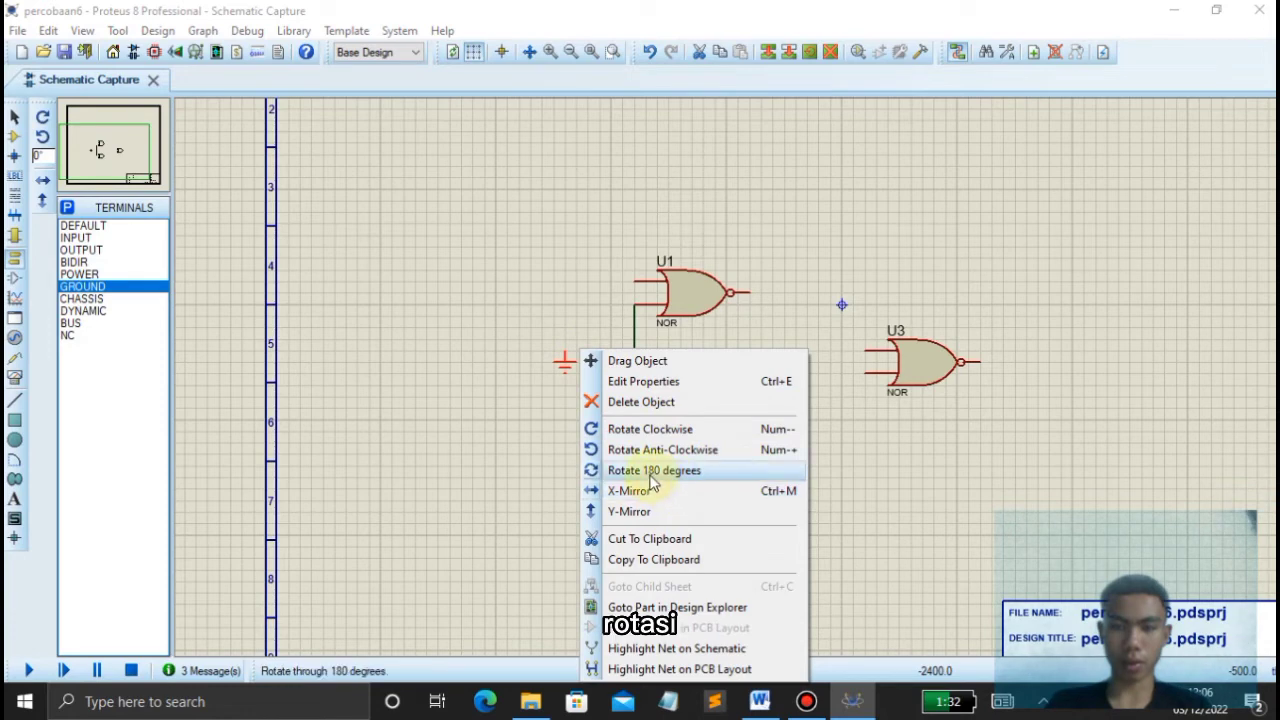
{"action": "left_click", "coordinate": [675, 450]}
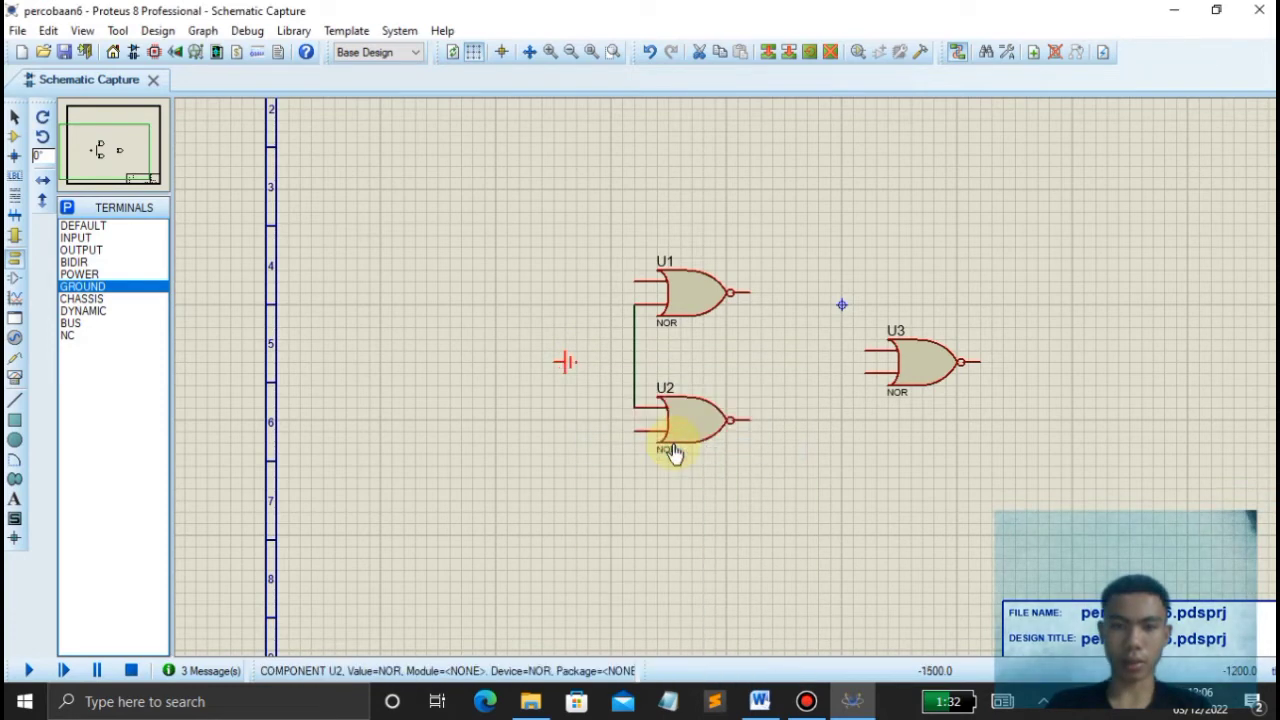
{"action": "right_click", "coordinate": [570, 378]}
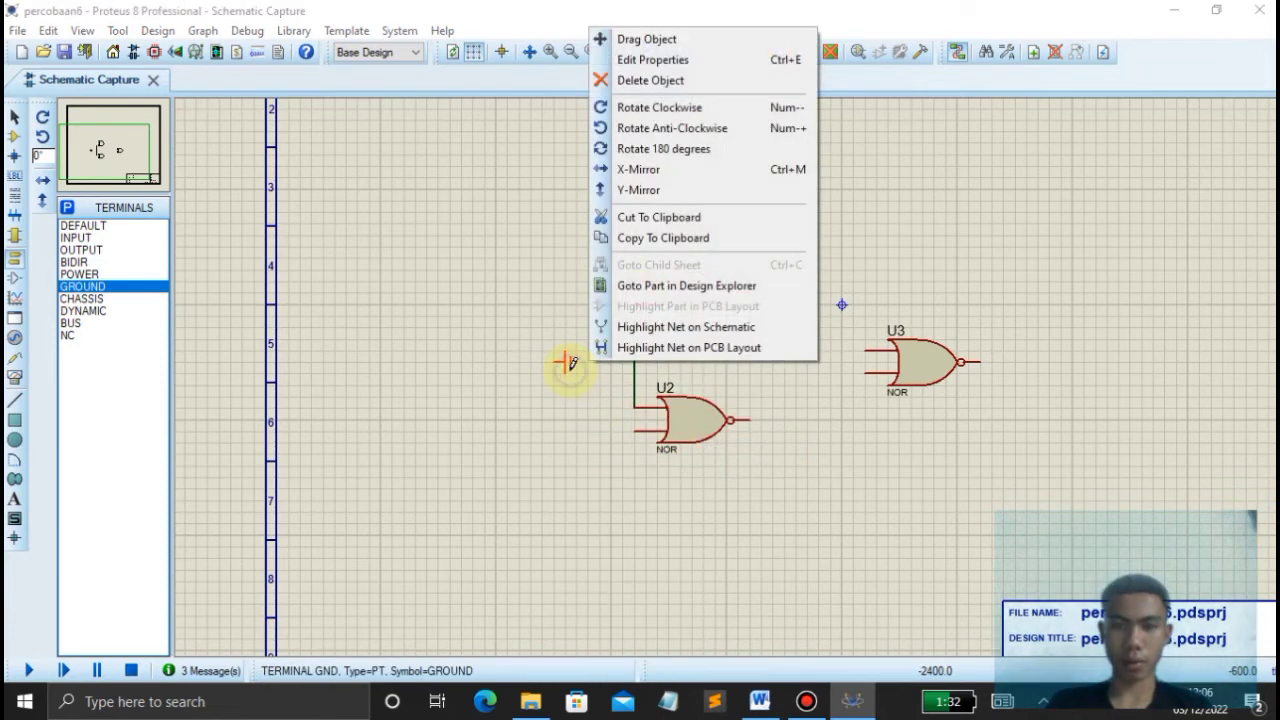
{"action": "left_click", "coordinate": [684, 151]}
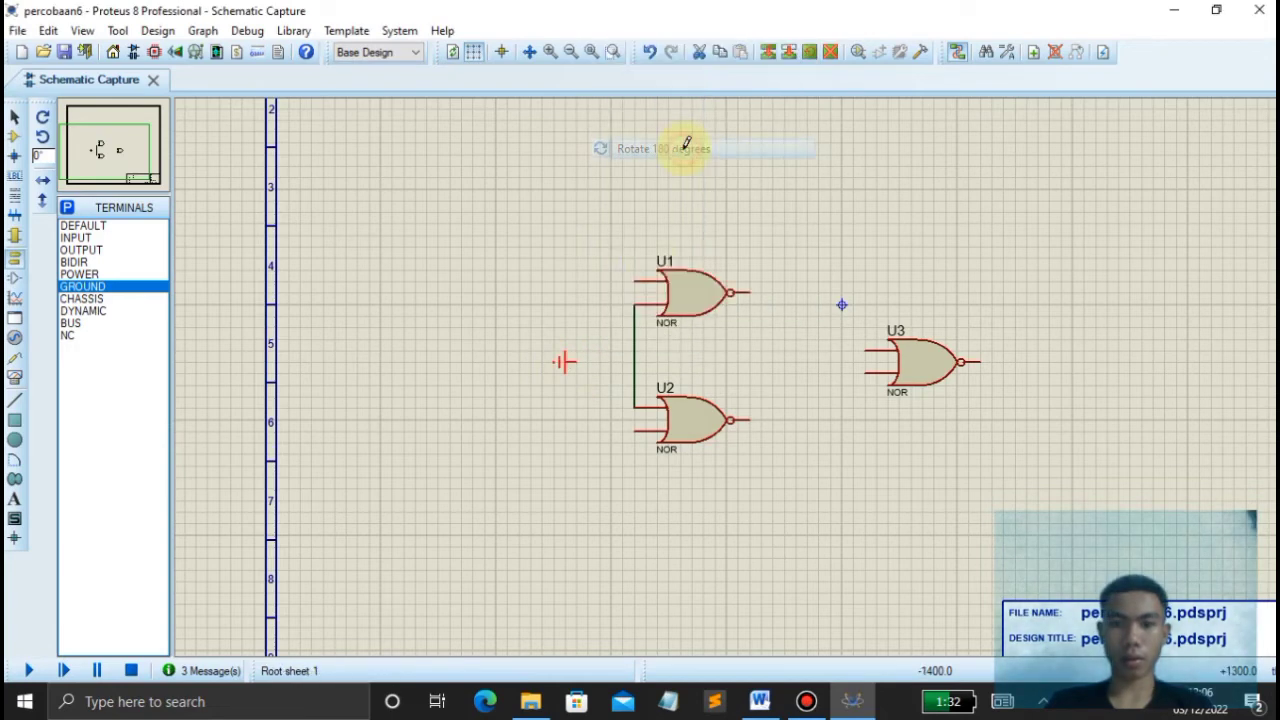
{"action": "left_click", "coordinate": [575, 360]}
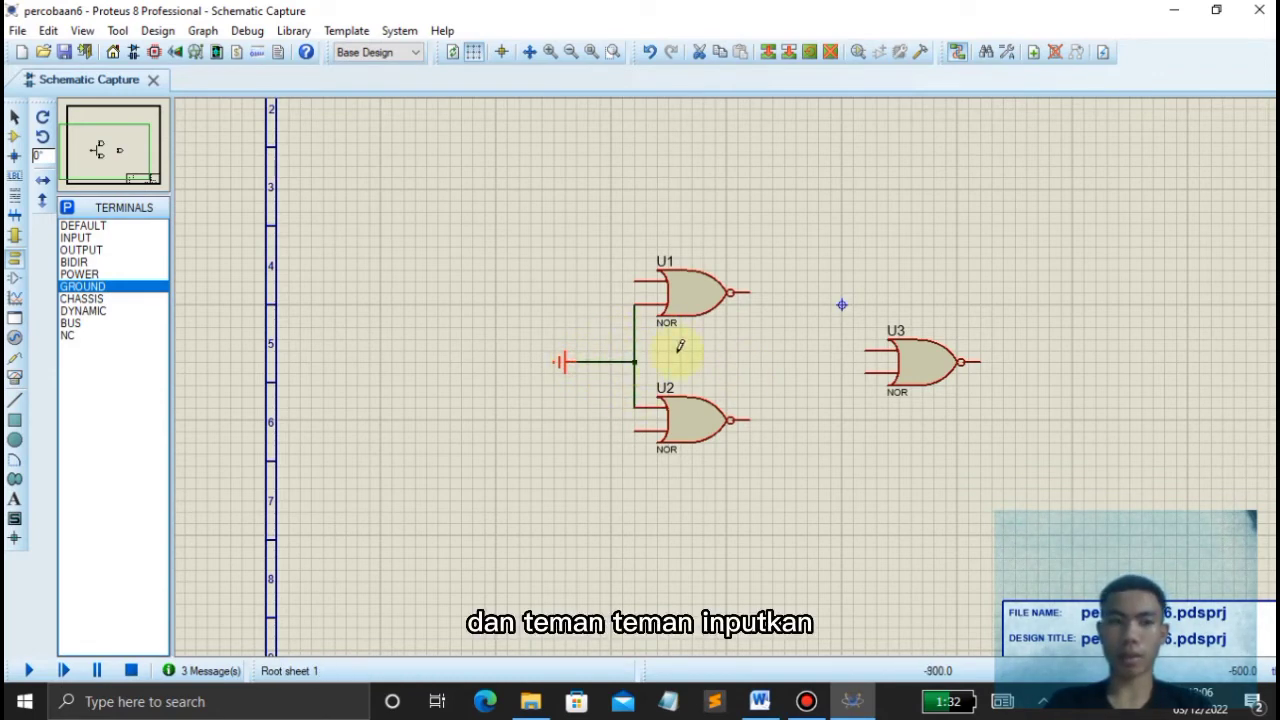
- Place two LOGICSTATE inputs, one level with U1's upper input and one level with U2's lower input
{"action": "left_click", "coordinate": [12, 137]}
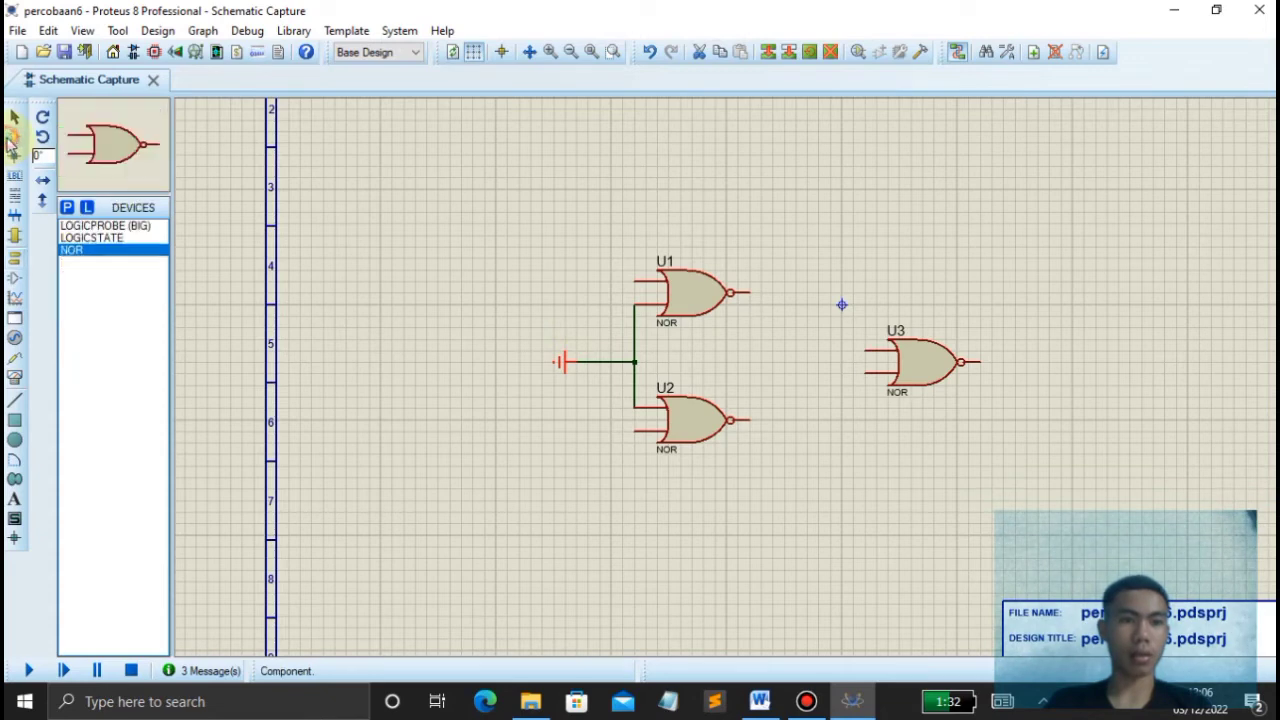
{"action": "left_click", "coordinate": [105, 238]}
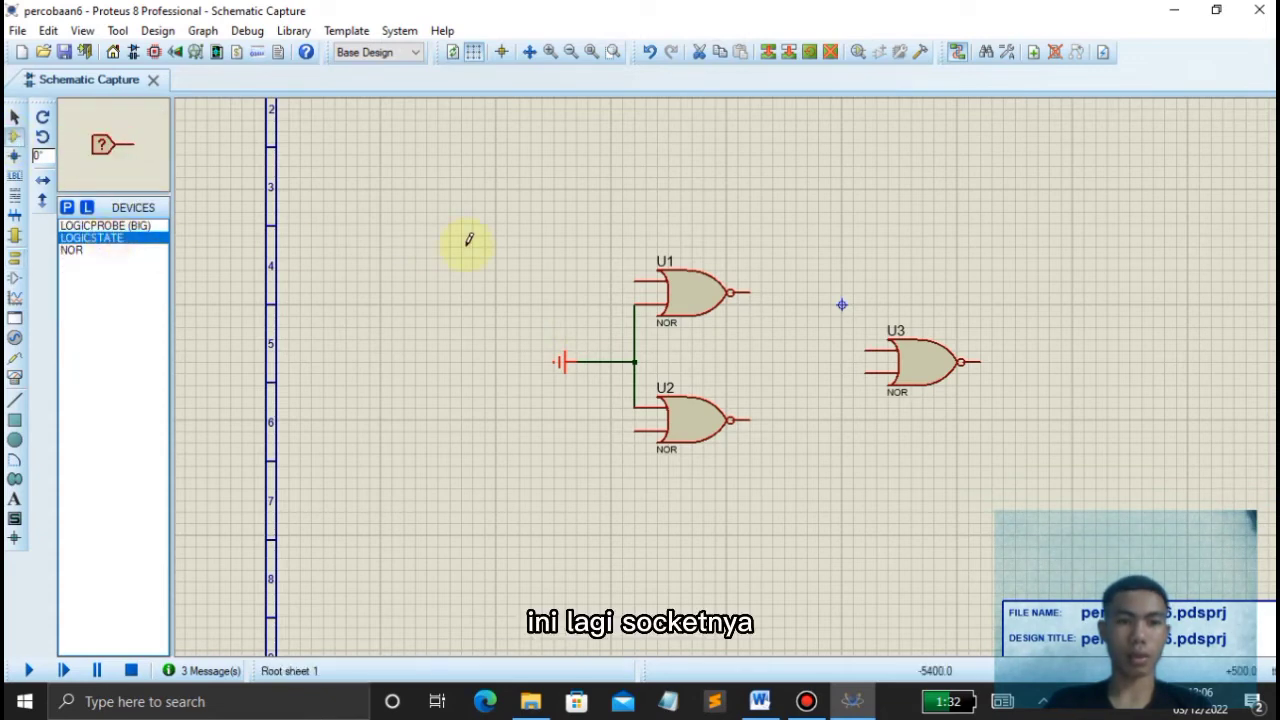
{"action": "left_click", "coordinate": [550, 272]}
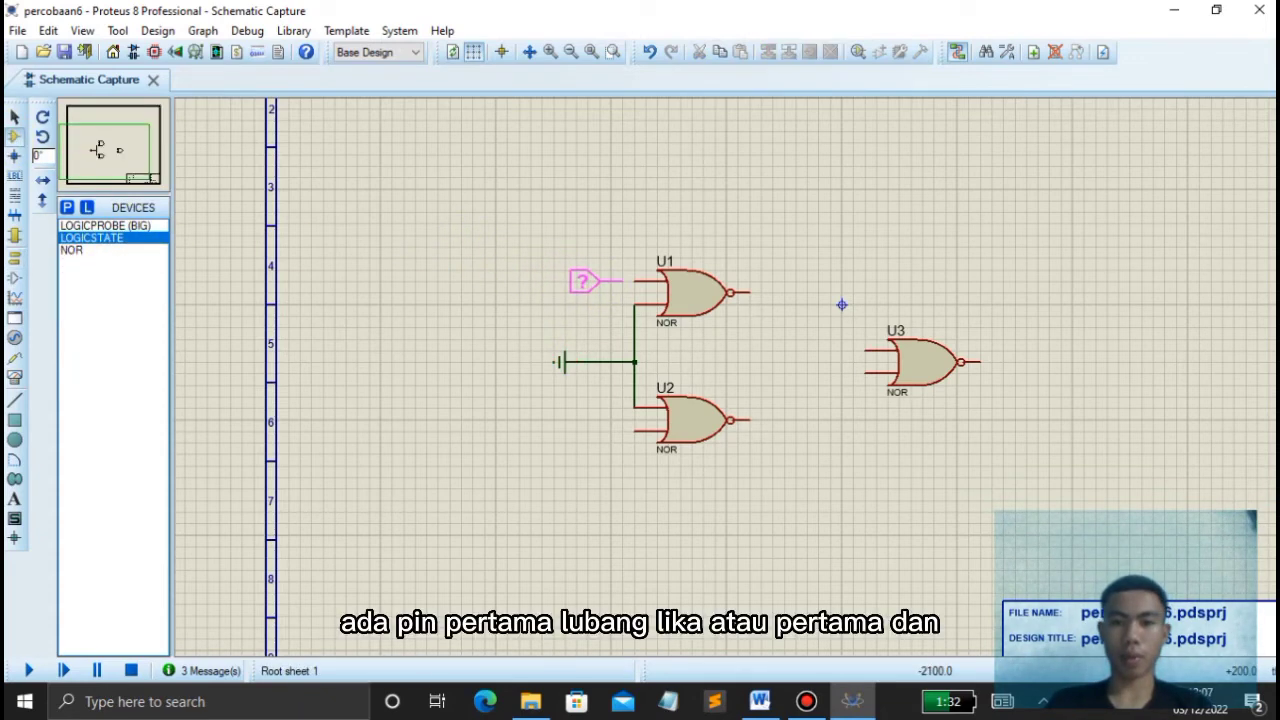
{"action": "left_click", "coordinate": [548, 281]}
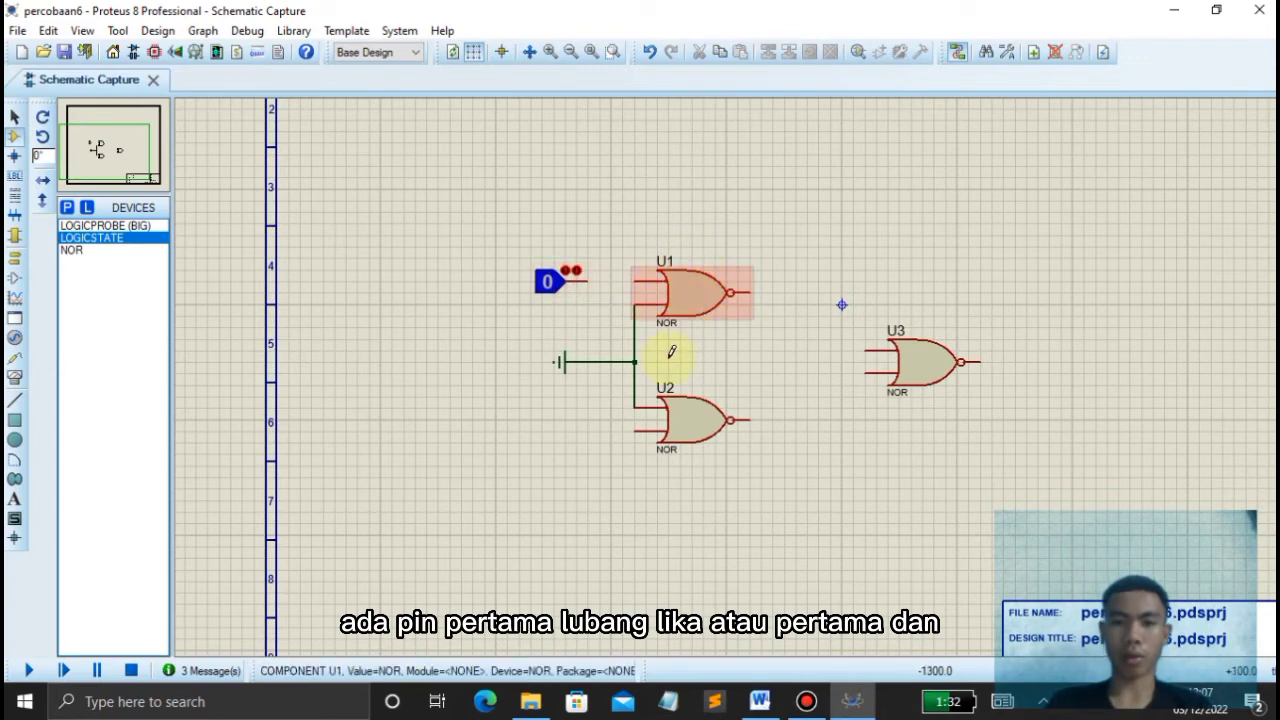
{"action": "left_click", "coordinate": [532, 451]}
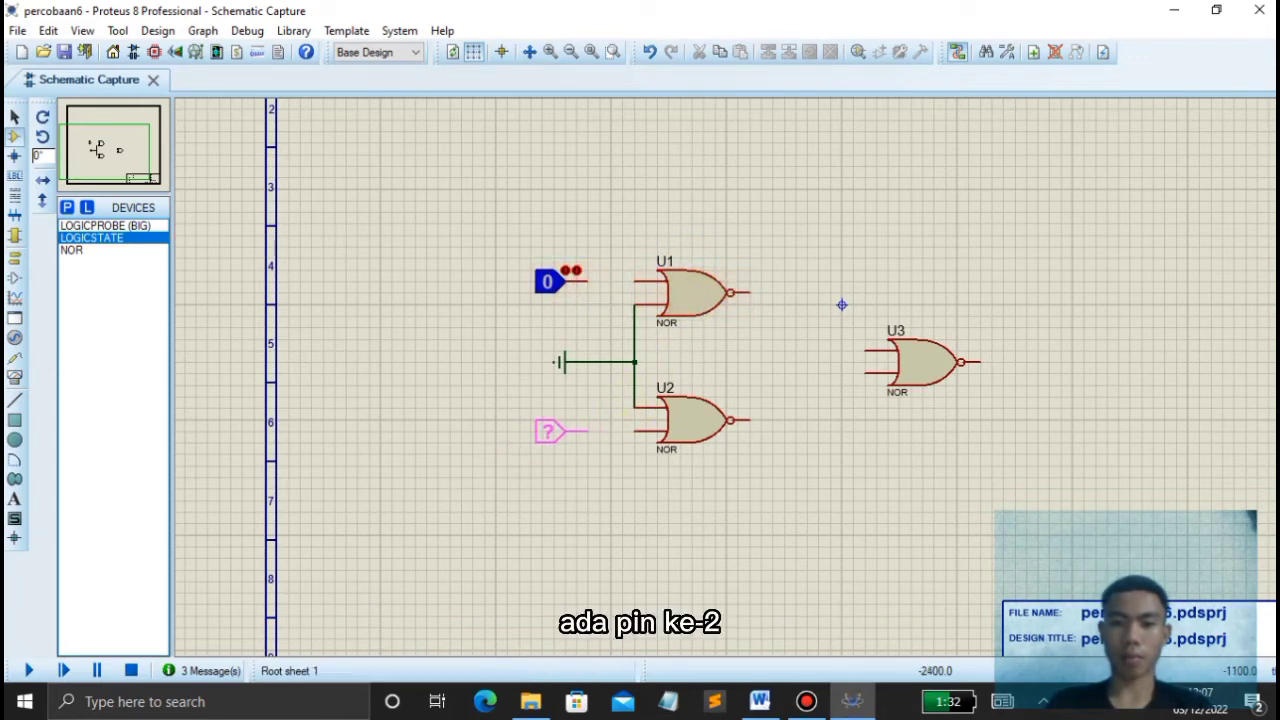
{"action": "left_click", "coordinate": [558, 431]}
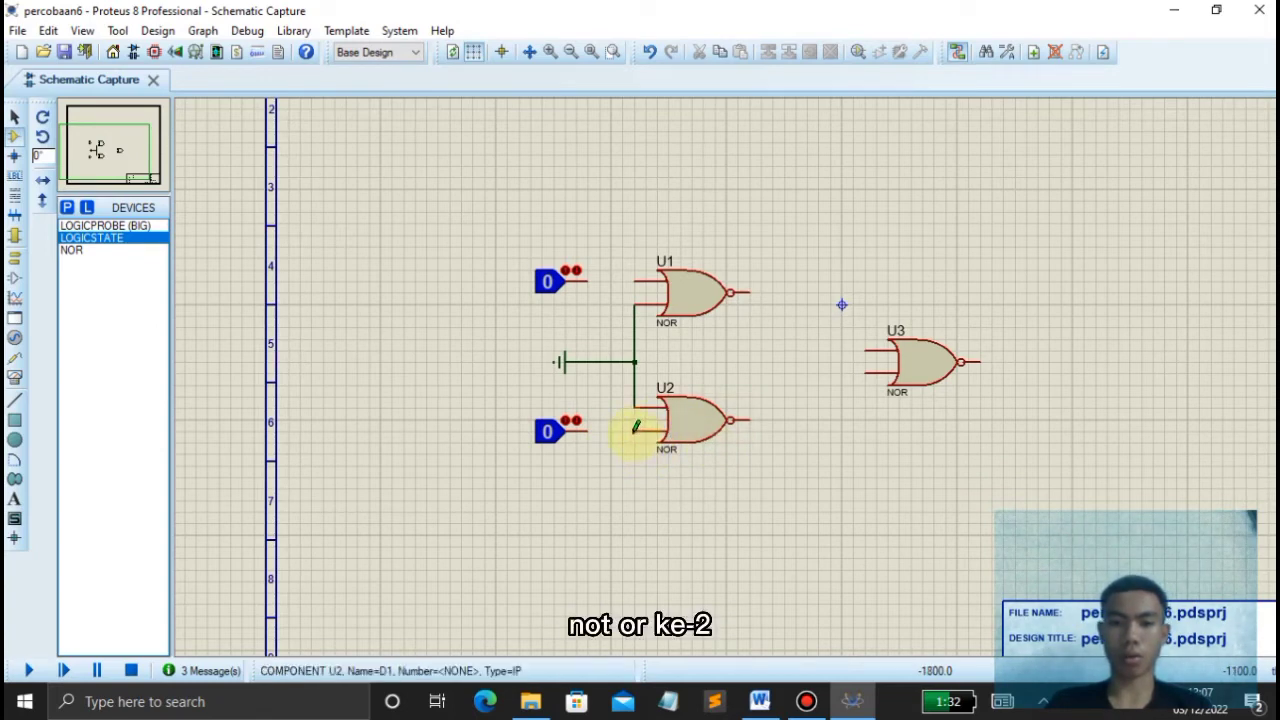
- Wire the lower logic state to U2's lower input and the upper logic state to U1's upper input
{"action": "left_click", "coordinate": [588, 430]}
{"action": "left_click", "coordinate": [587, 274]}
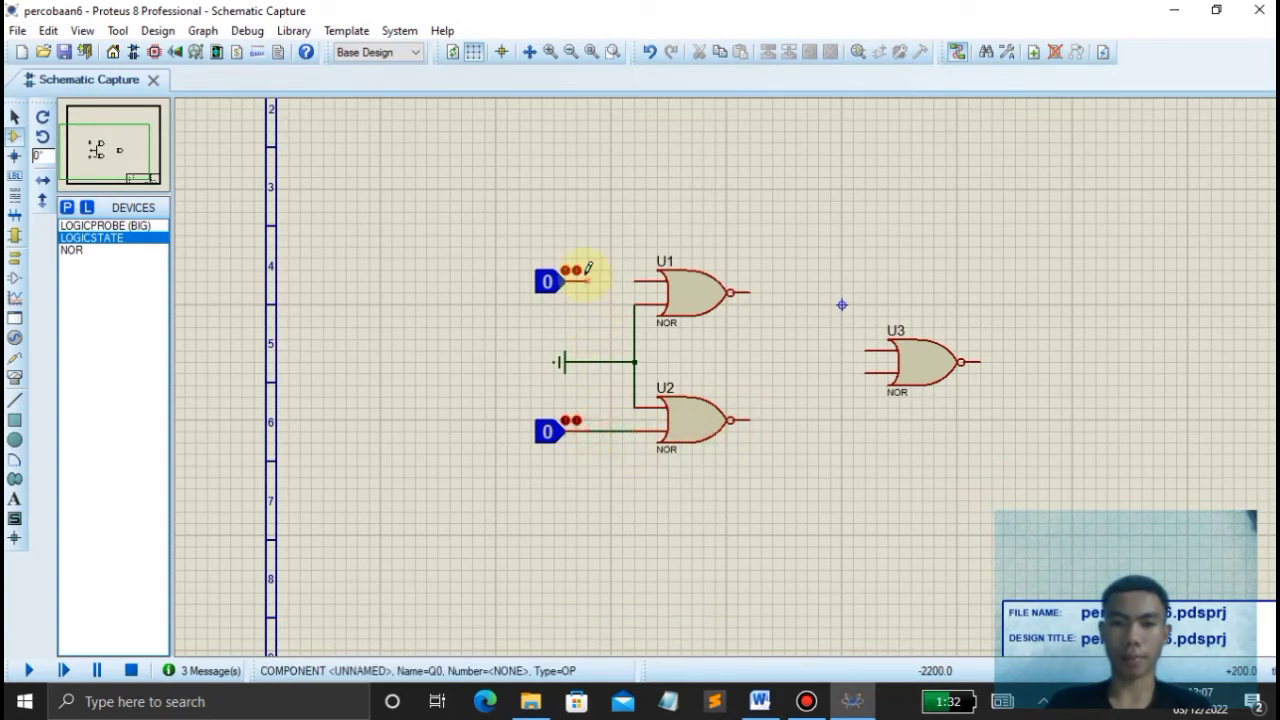
{"action": "left_click", "coordinate": [640, 281]}
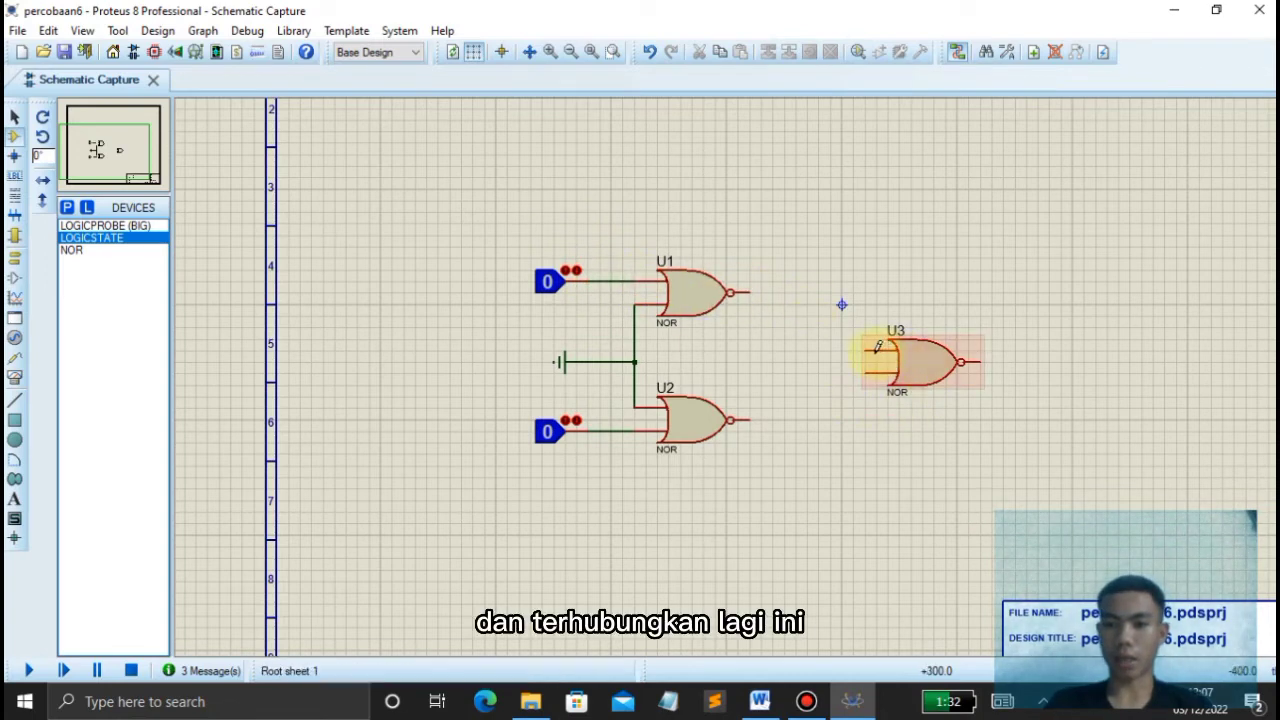
- Wire U1's output to U3's upper input and U2's output to U3's lower input
{"action": "left_click", "coordinate": [843, 347]}
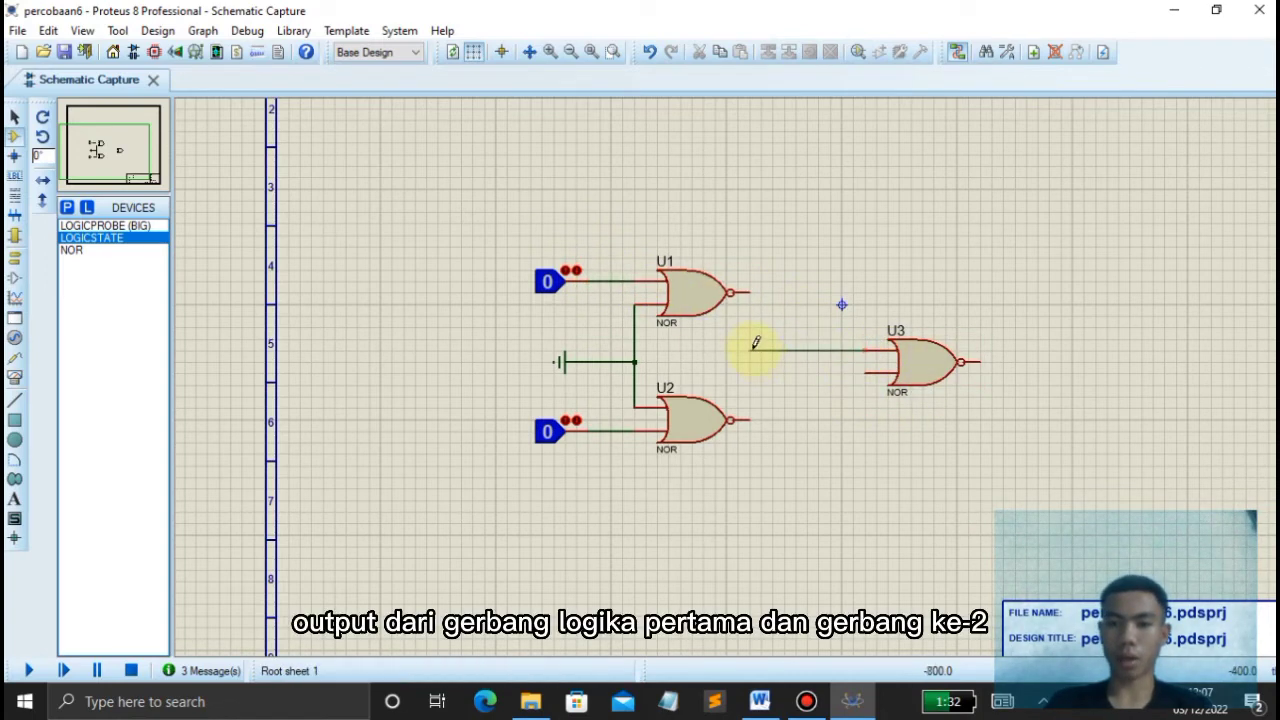
{"action": "left_click", "coordinate": [748, 292]}
{"action": "left_click", "coordinate": [755, 418]}
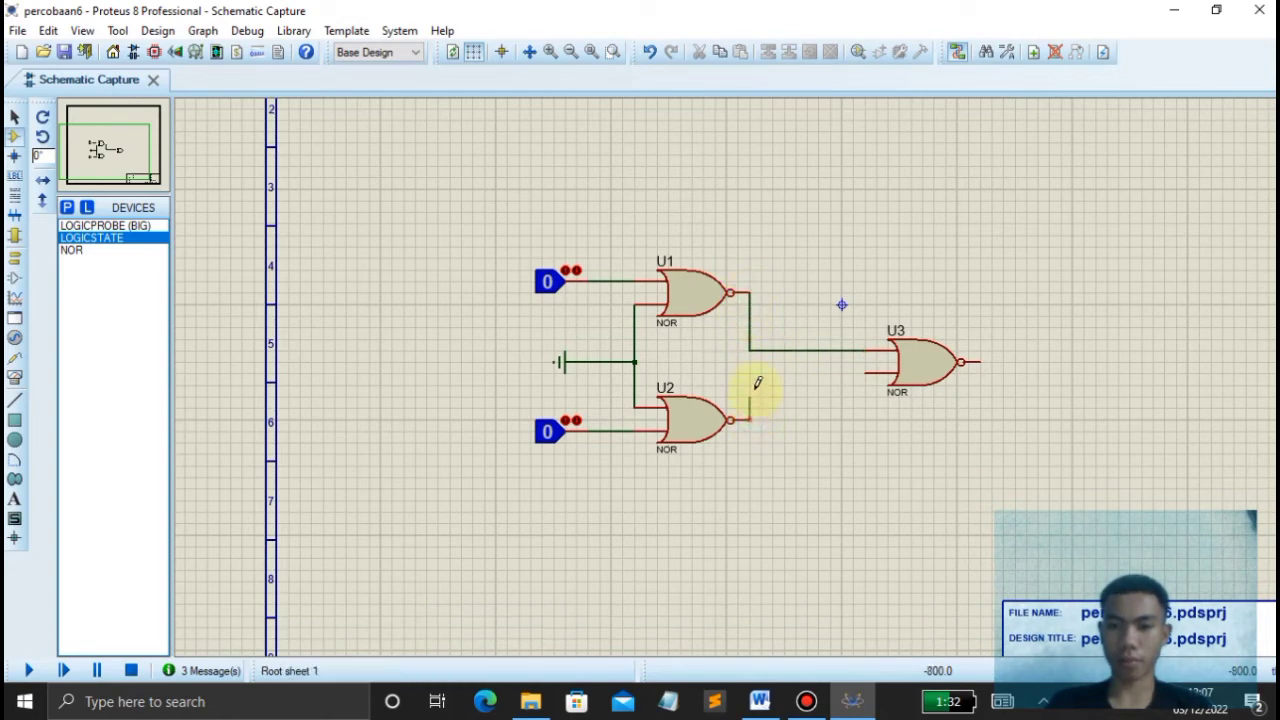
{"action": "left_click", "coordinate": [866, 372]}
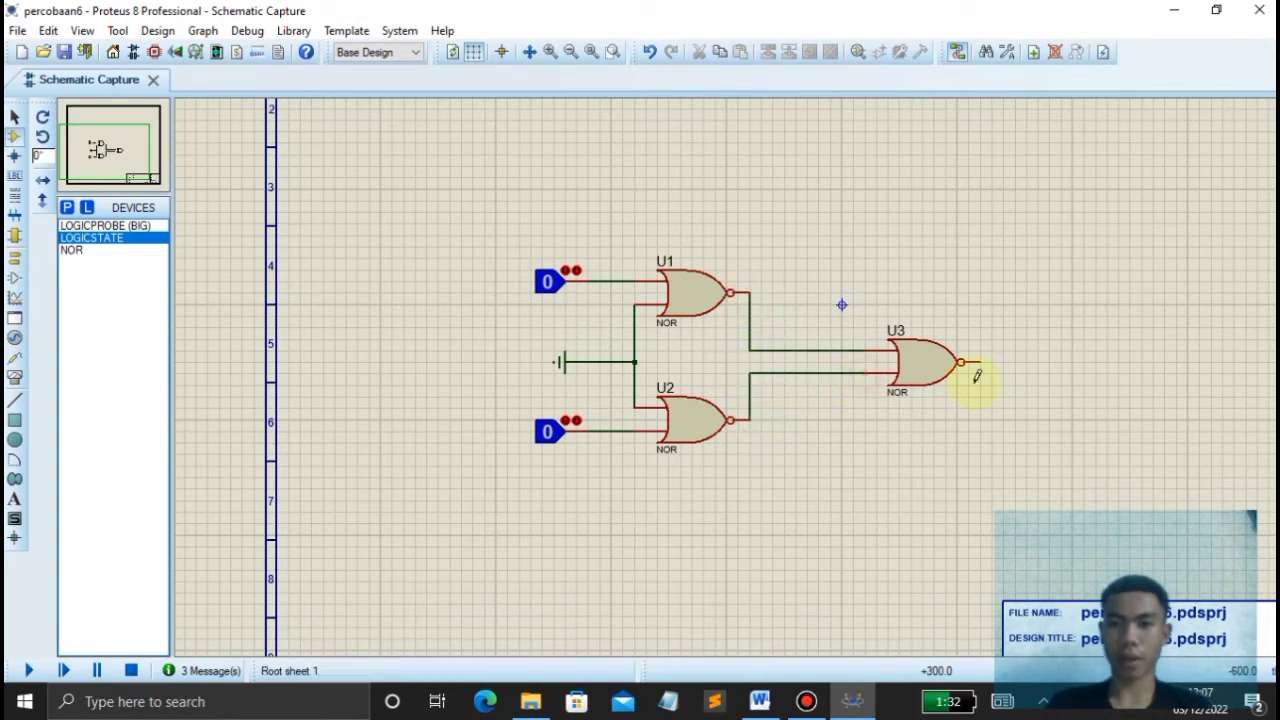
- Connect a LOGICPROBE (BIG) to U3's output and start the simulation
{"action": "left_click", "coordinate": [112, 238]}
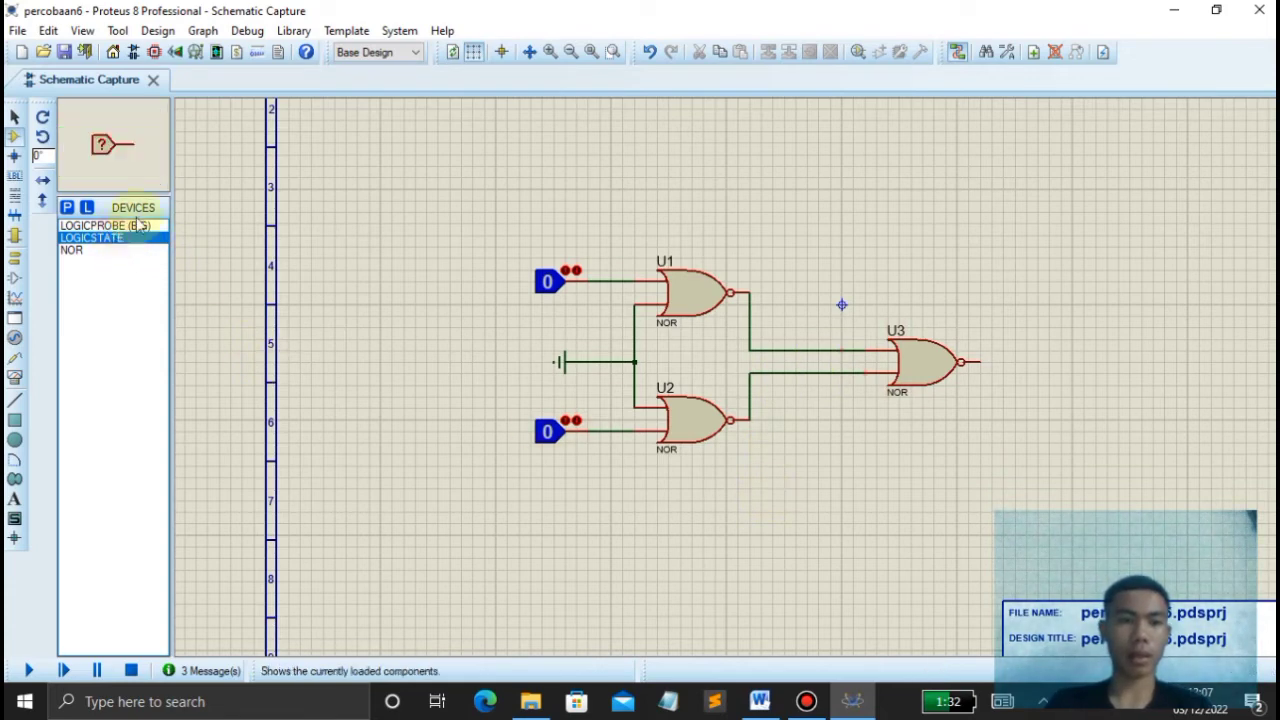
{"action": "left_click", "coordinate": [115, 226]}
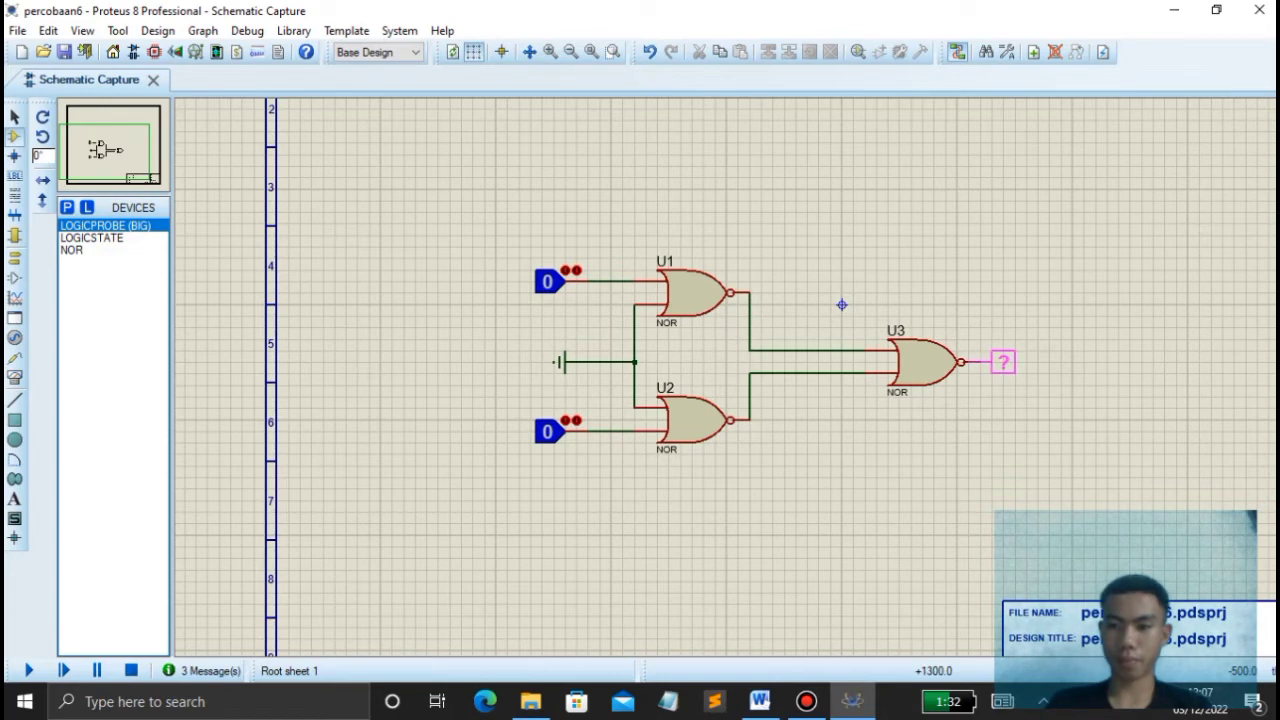
{"action": "left_click", "coordinate": [999, 360]}
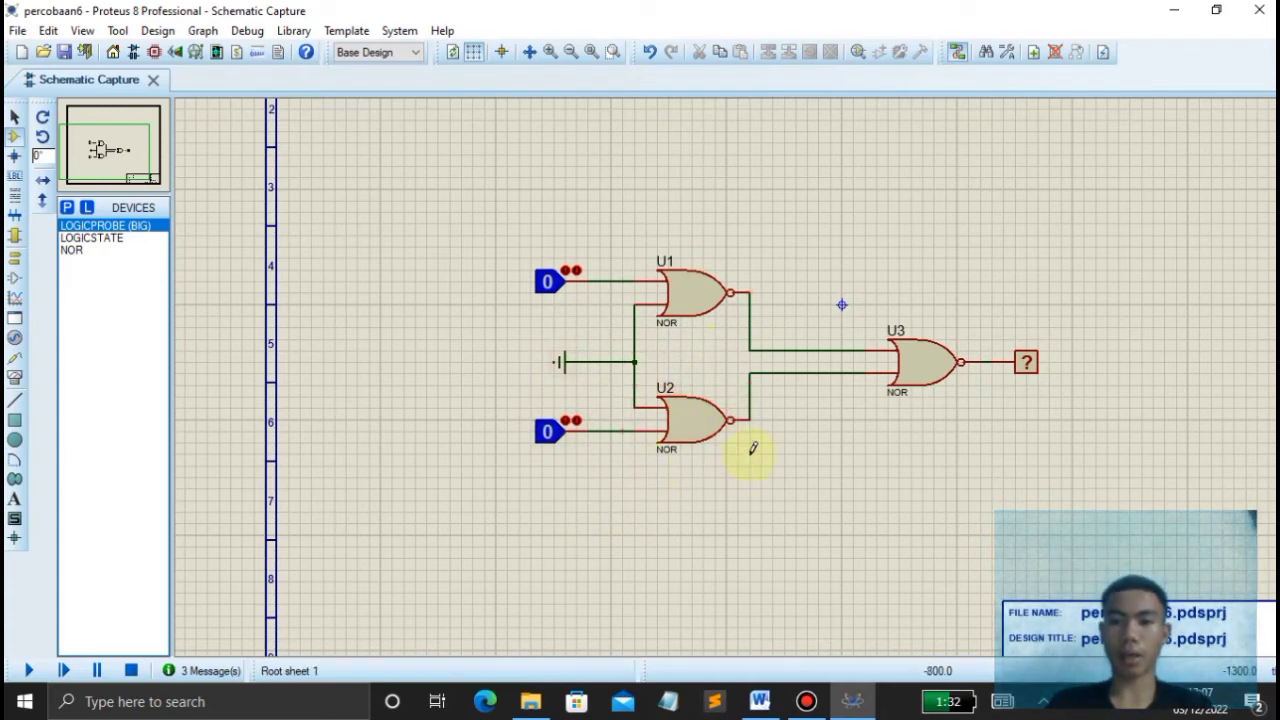
{"action": "left_click", "coordinate": [33, 672]}
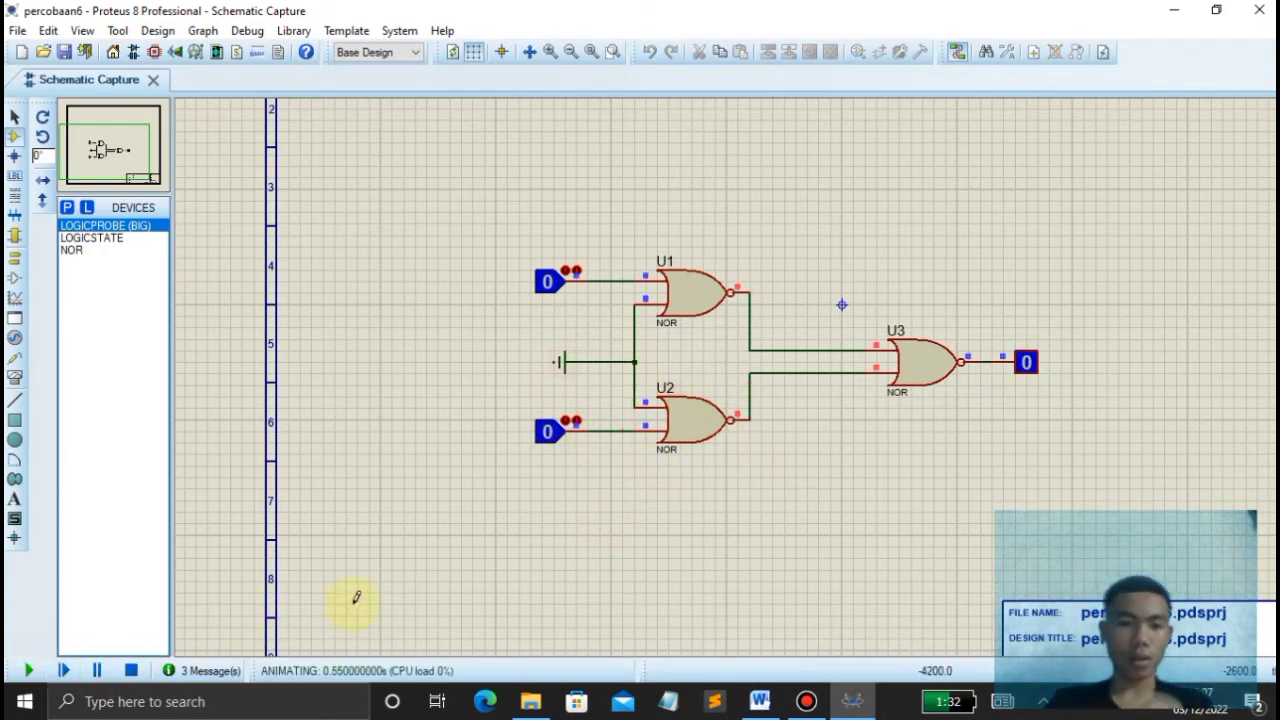
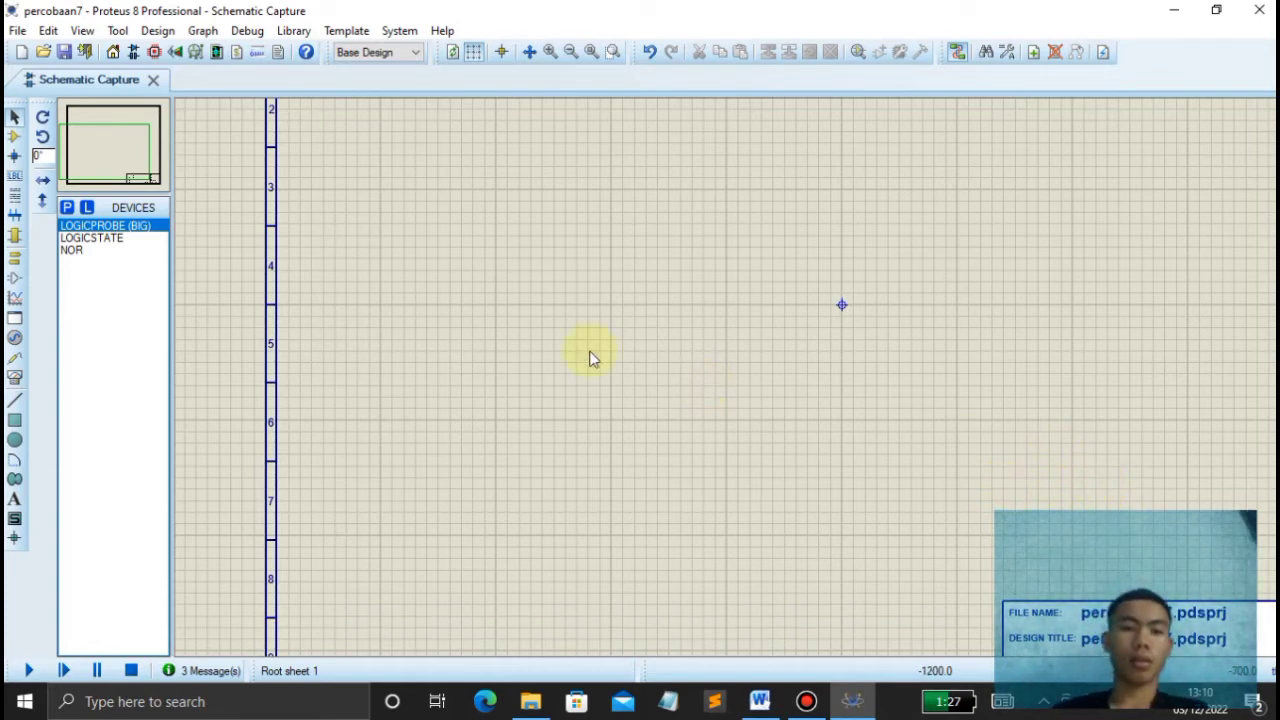
- Place four NOR gates in the percobaan7 schematic, two stacked vertically and two side by side to their right at mid-height
{"action": "left_click", "coordinate": [75, 250]}
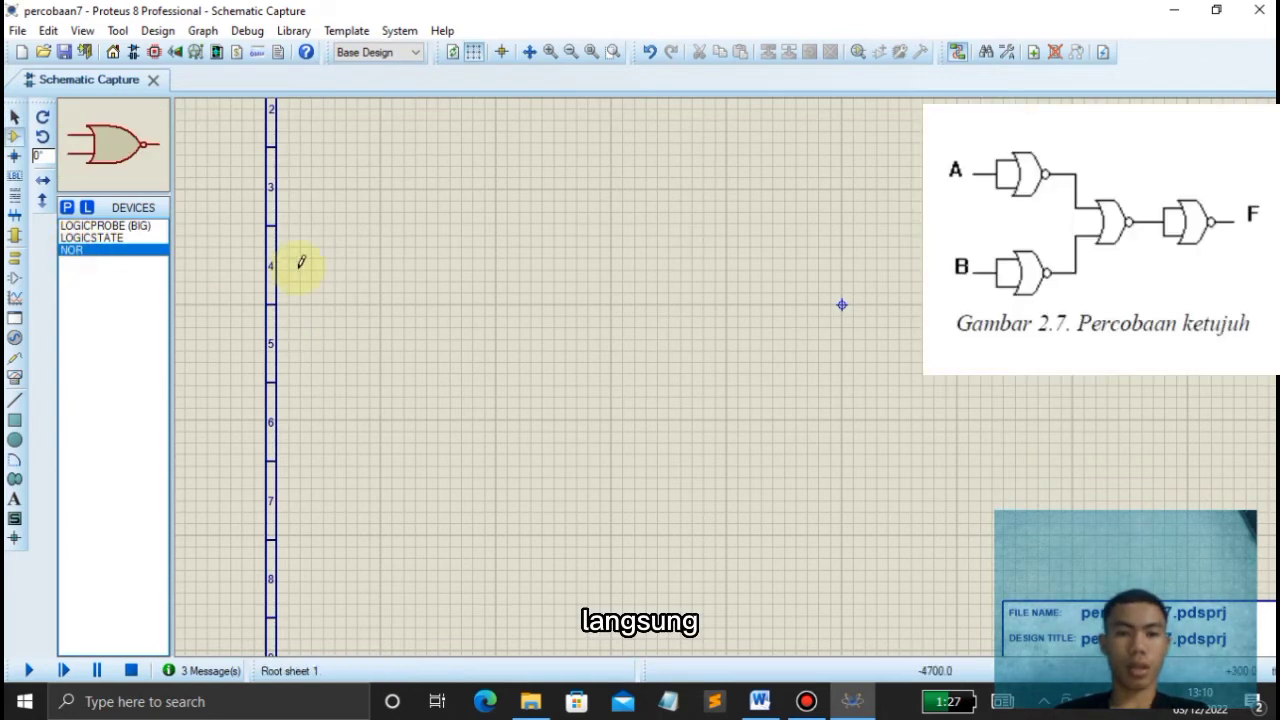
{"action": "left_click", "coordinate": [301, 262]}
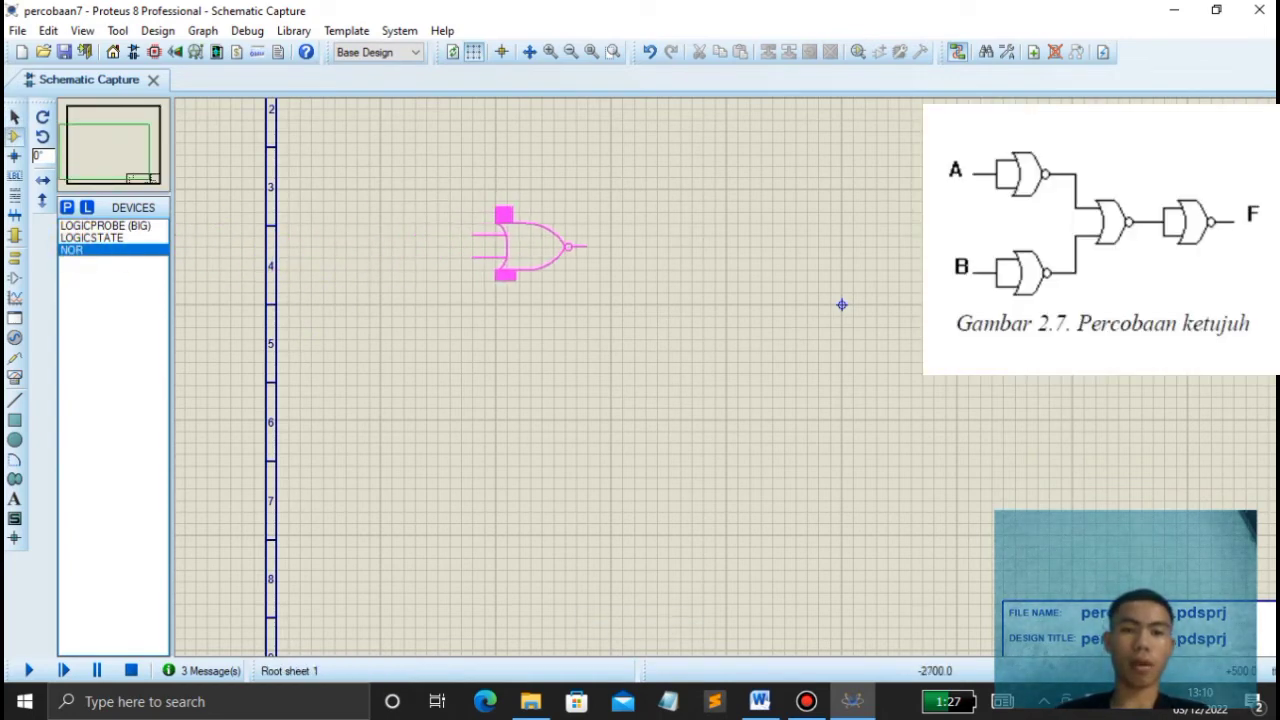
{"action": "left_click", "coordinate": [579, 341]}
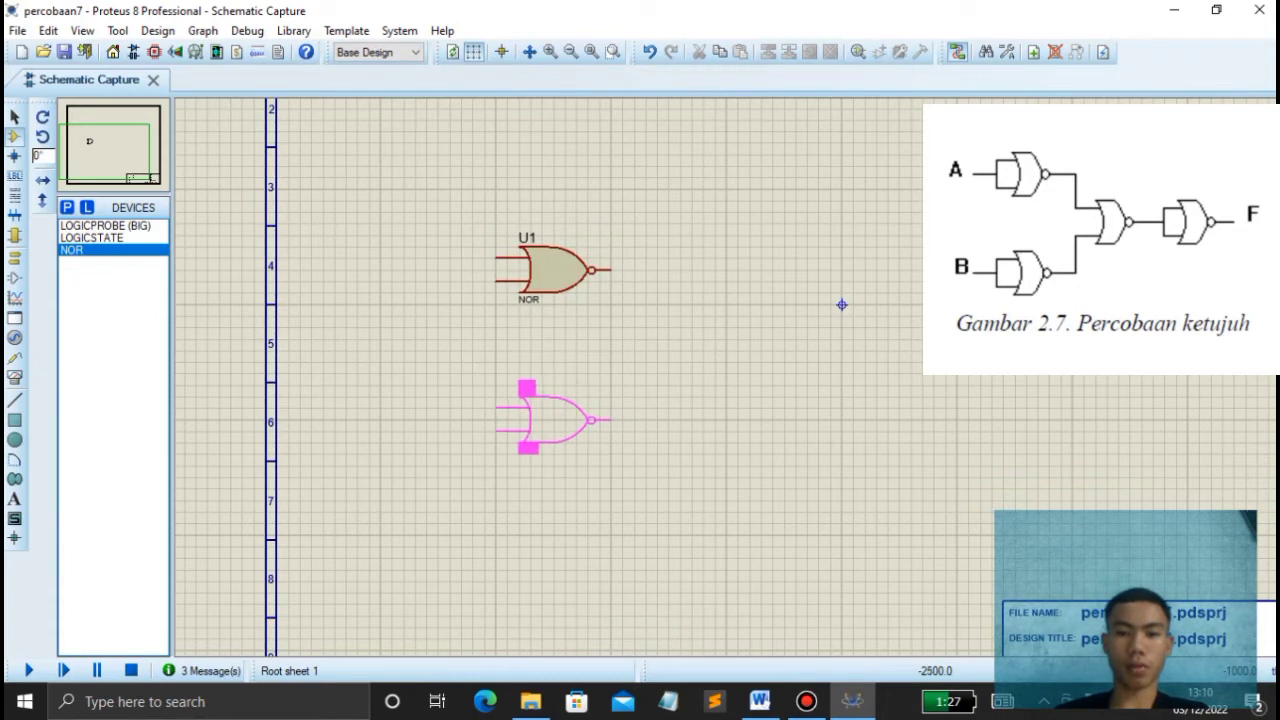
{"action": "left_click", "coordinate": [700, 372]}
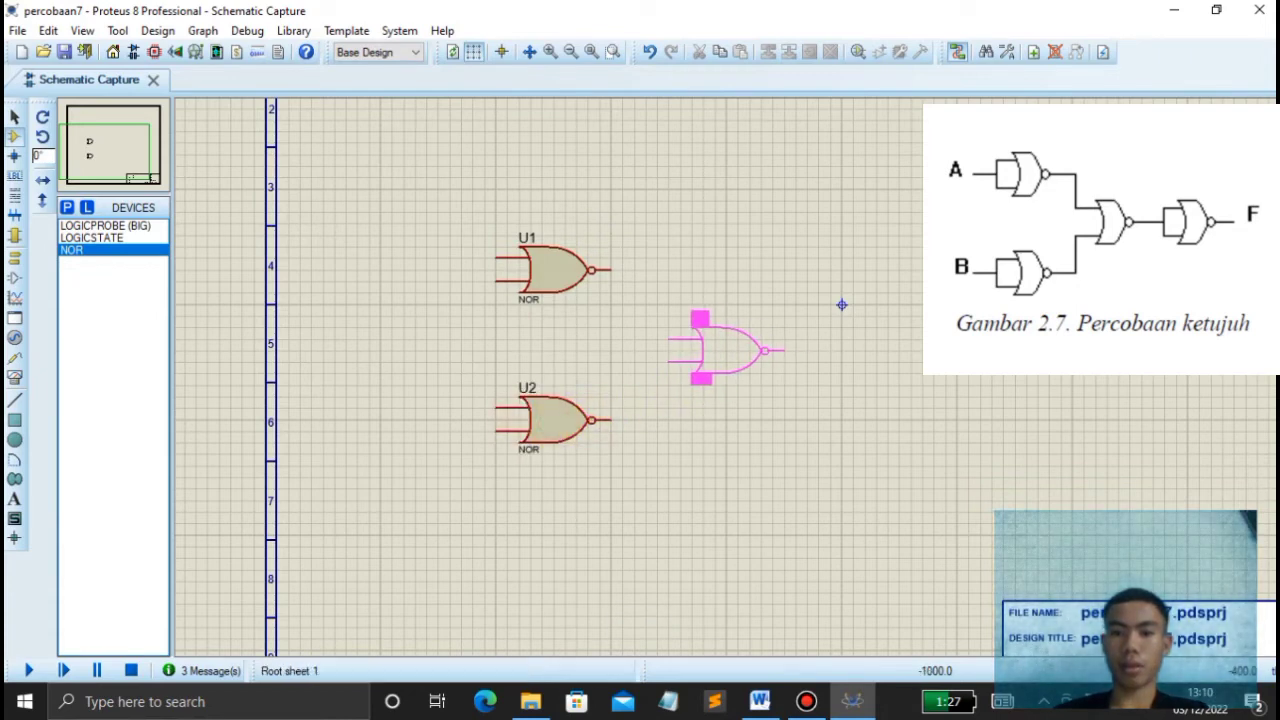
{"action": "left_click", "coordinate": [726, 350]}
{"action": "left_click", "coordinate": [891, 337]}
{"action": "left_click", "coordinate": [829, 350]}
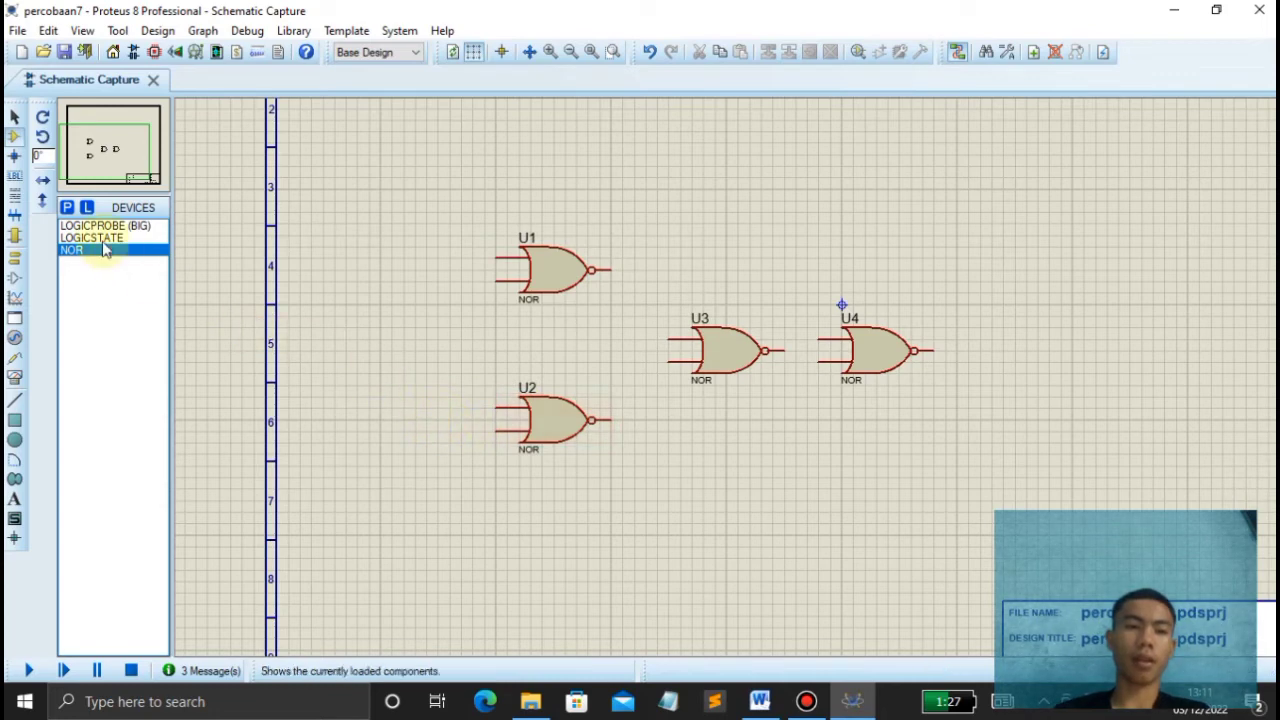
- Place four junction dots, one just left of the inputs of each NOR gate U1, U2, U3 and U4
{"action": "left_click", "coordinate": [18, 158]}
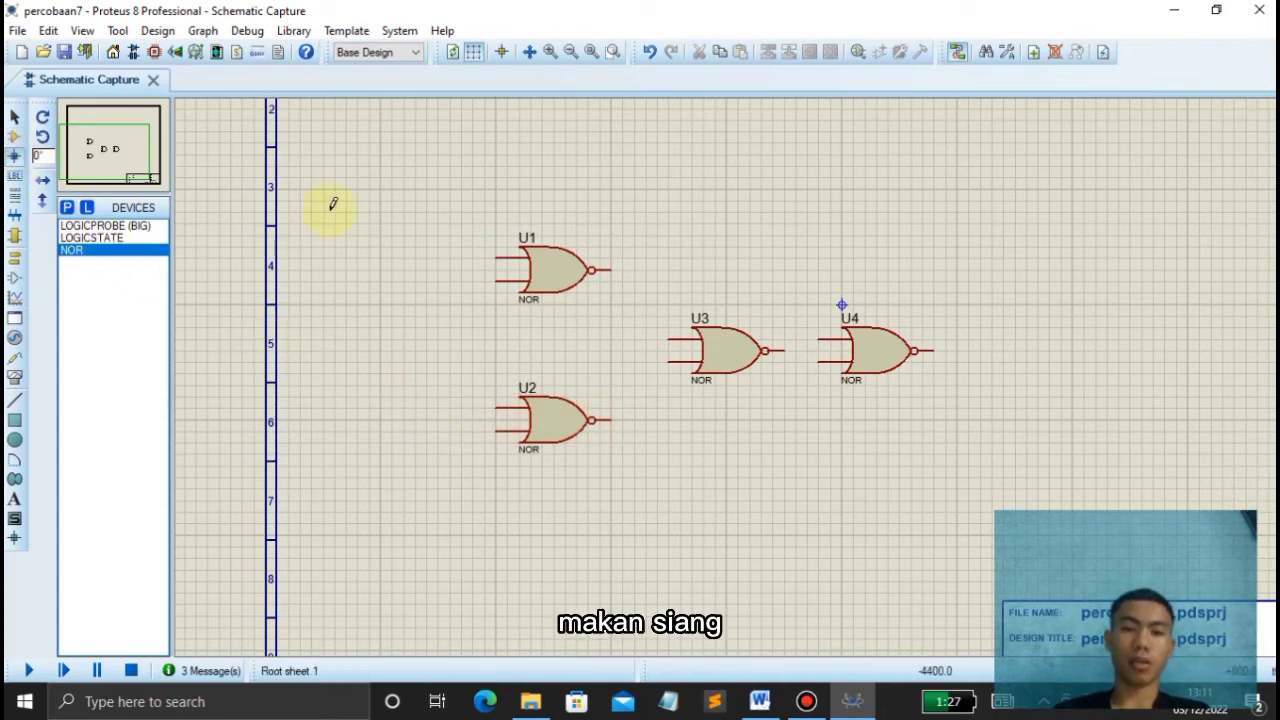
{"action": "left_click", "coordinate": [461, 270]}
{"action": "left_click", "coordinate": [472, 420]}
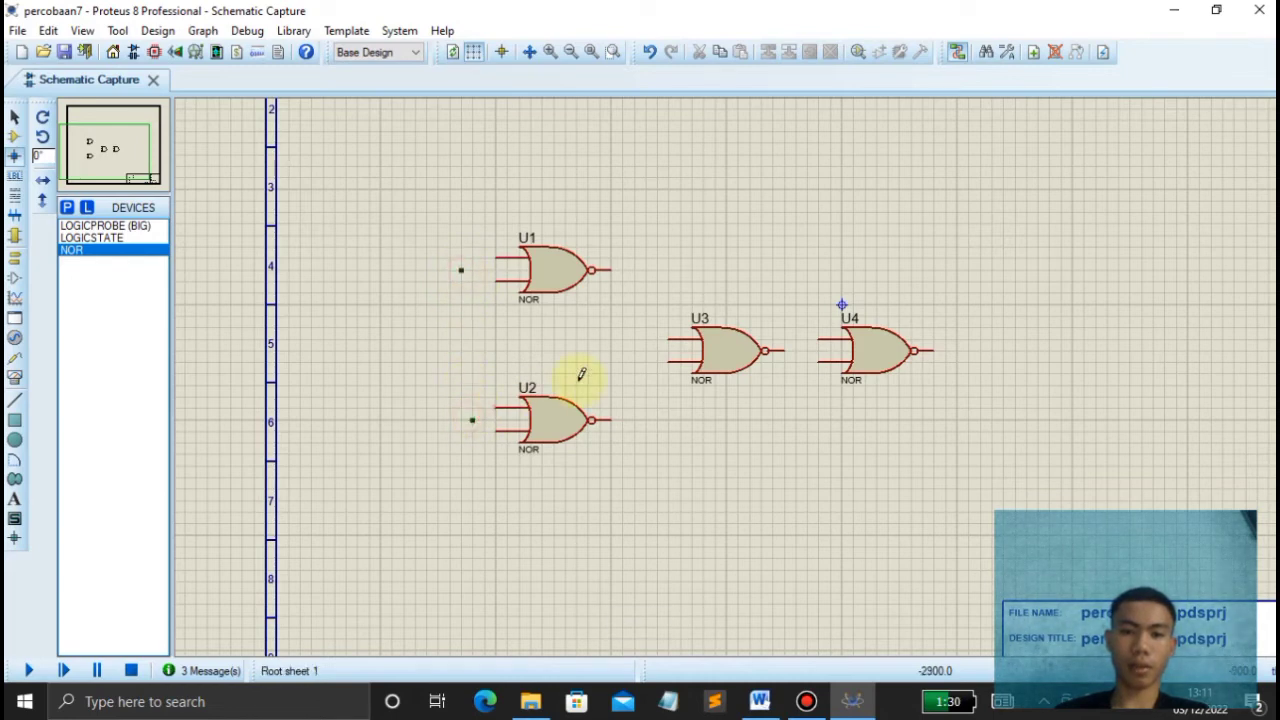
{"action": "left_click", "coordinate": [622, 350]}
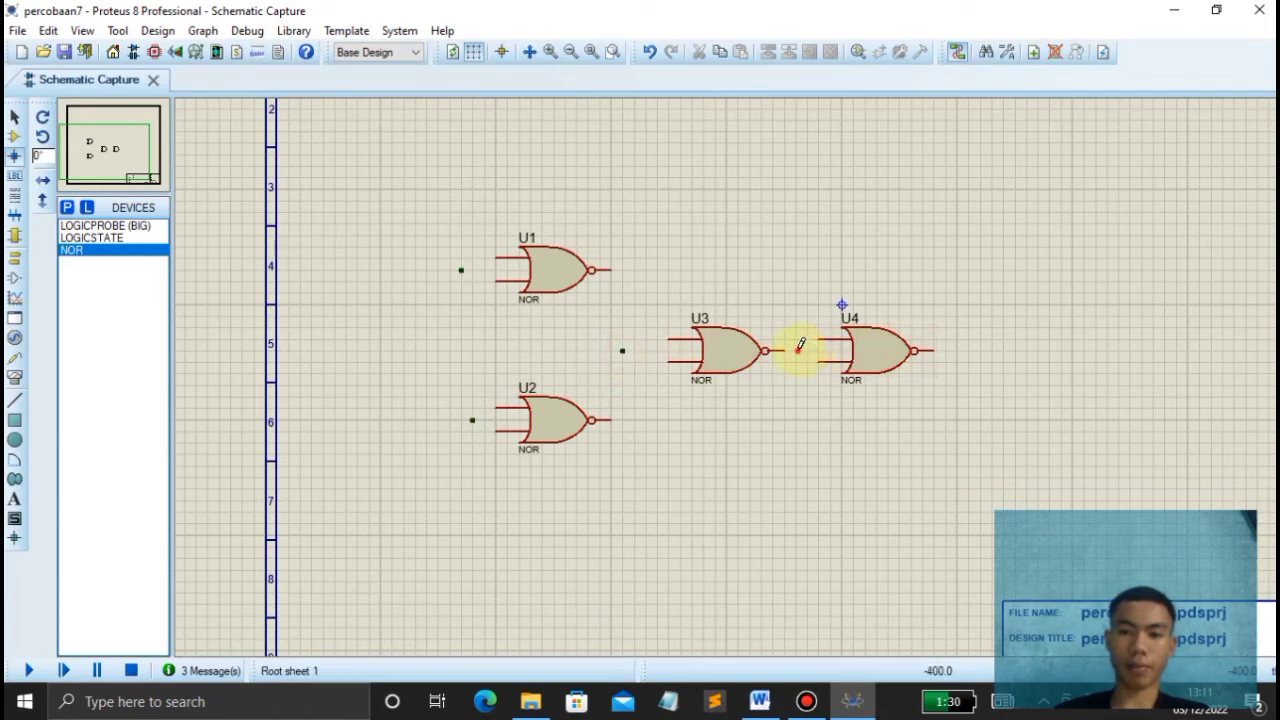
{"action": "left_click", "coordinate": [797, 350]}
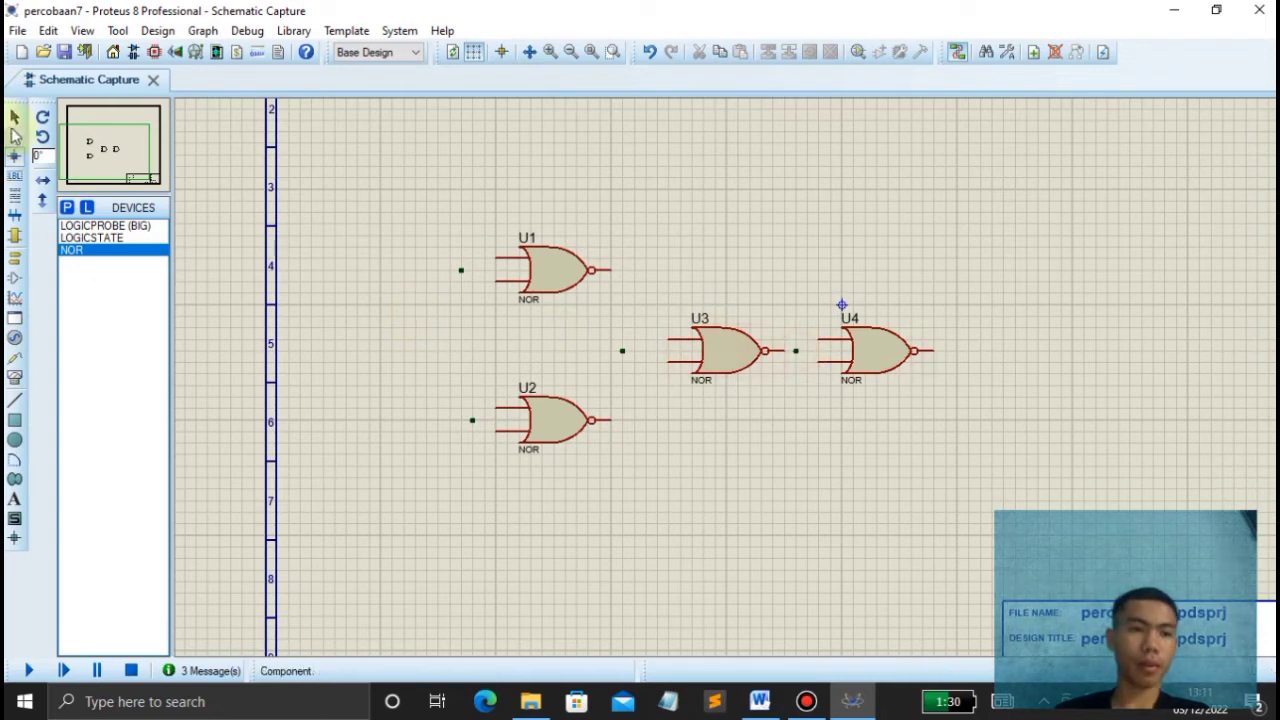
- Delete the junction dot just left of U3's inputs
{"action": "left_click", "coordinate": [14, 135]}
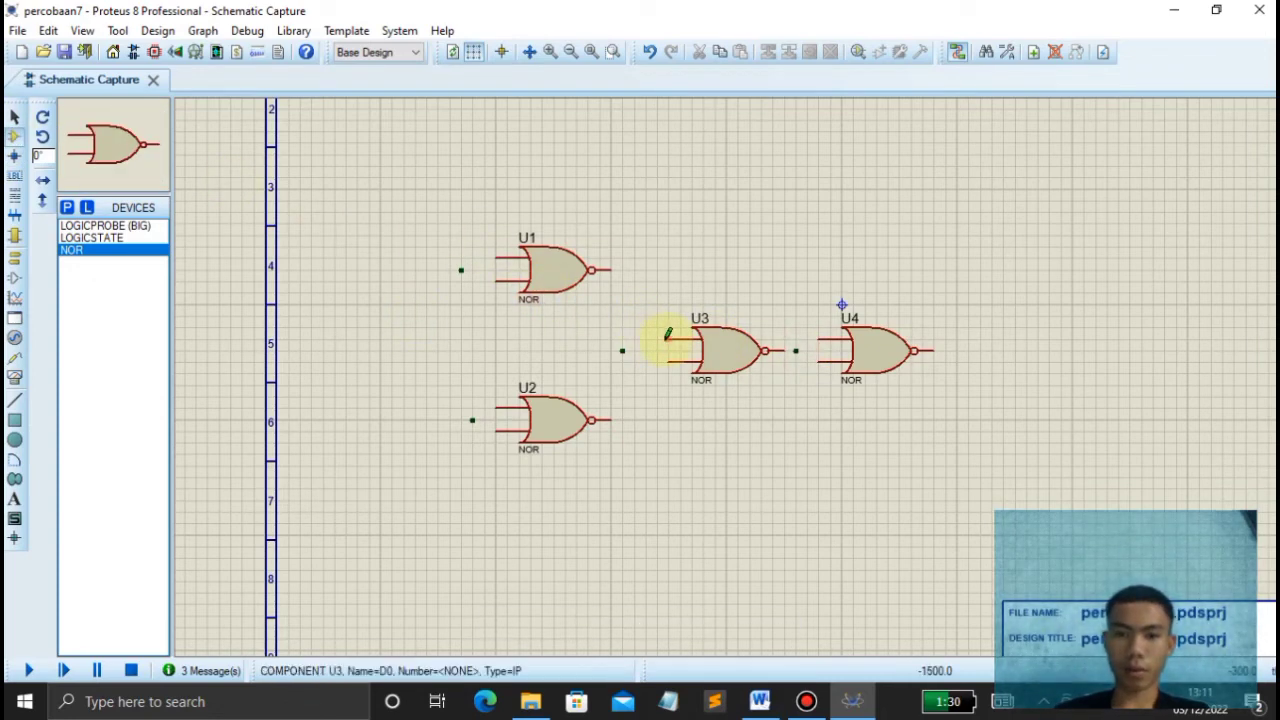
{"action": "right_click", "coordinate": [623, 348]}
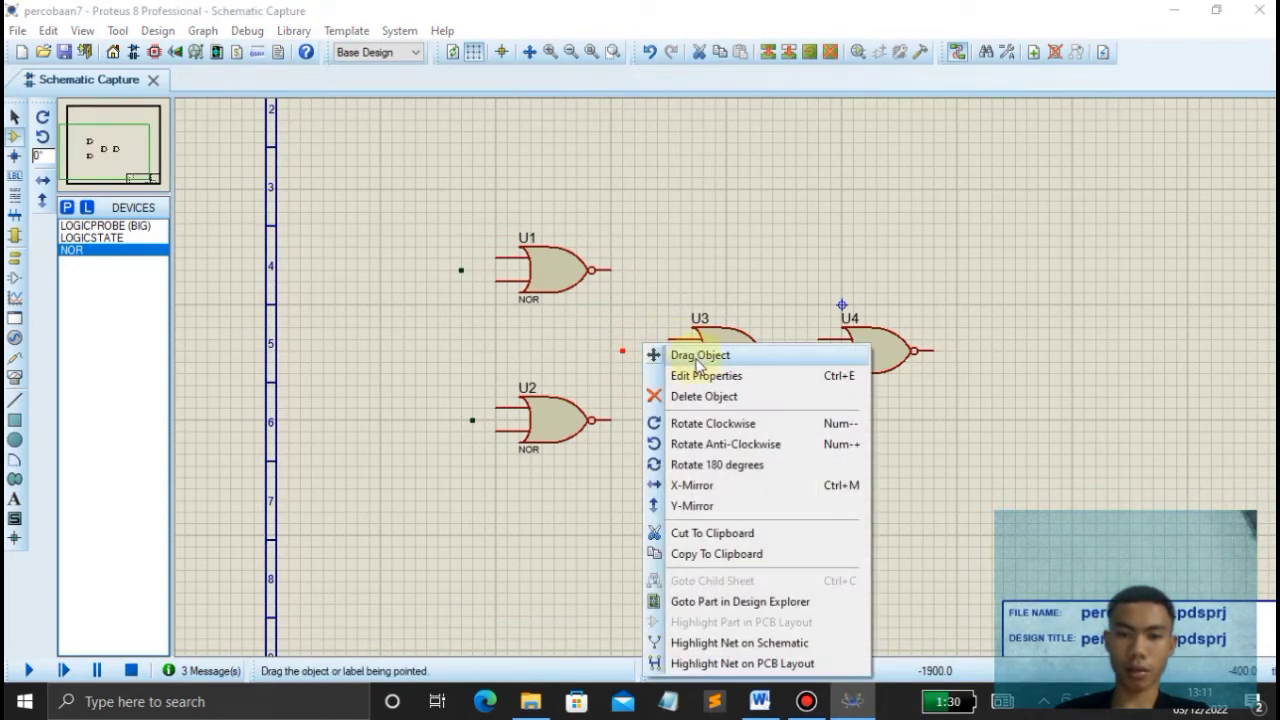
{"action": "left_click", "coordinate": [700, 355]}
- Wire both of U4's inputs to the junction dot beside it and connect U3's output to that dot
{"action": "left_click", "coordinate": [795, 350]}
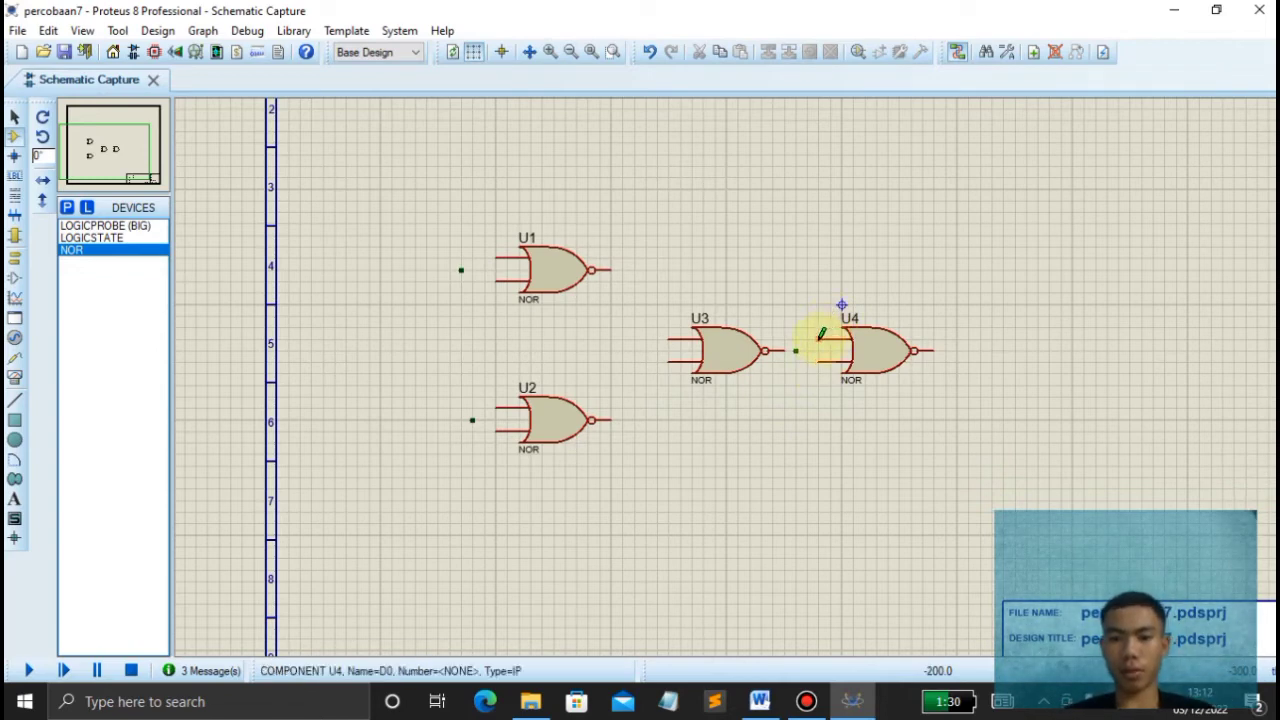
{"action": "left_click", "coordinate": [821, 334]}
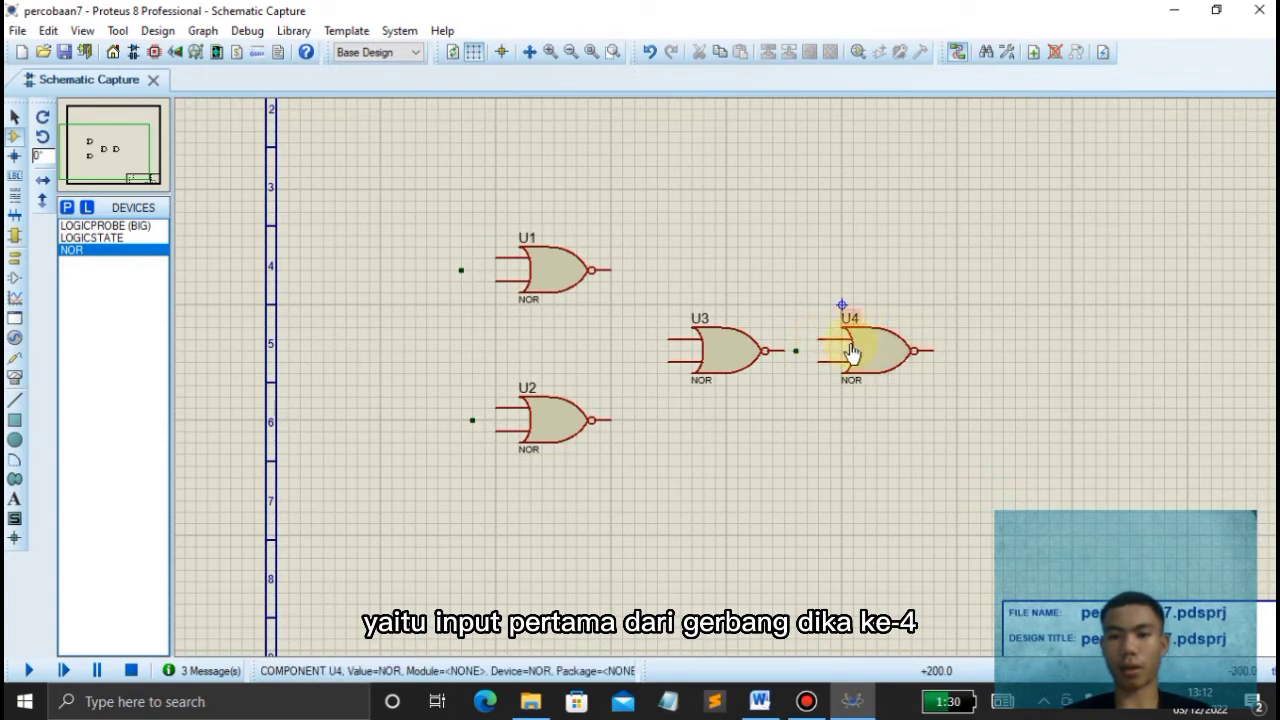
{"action": "left_click", "coordinate": [796, 350]}
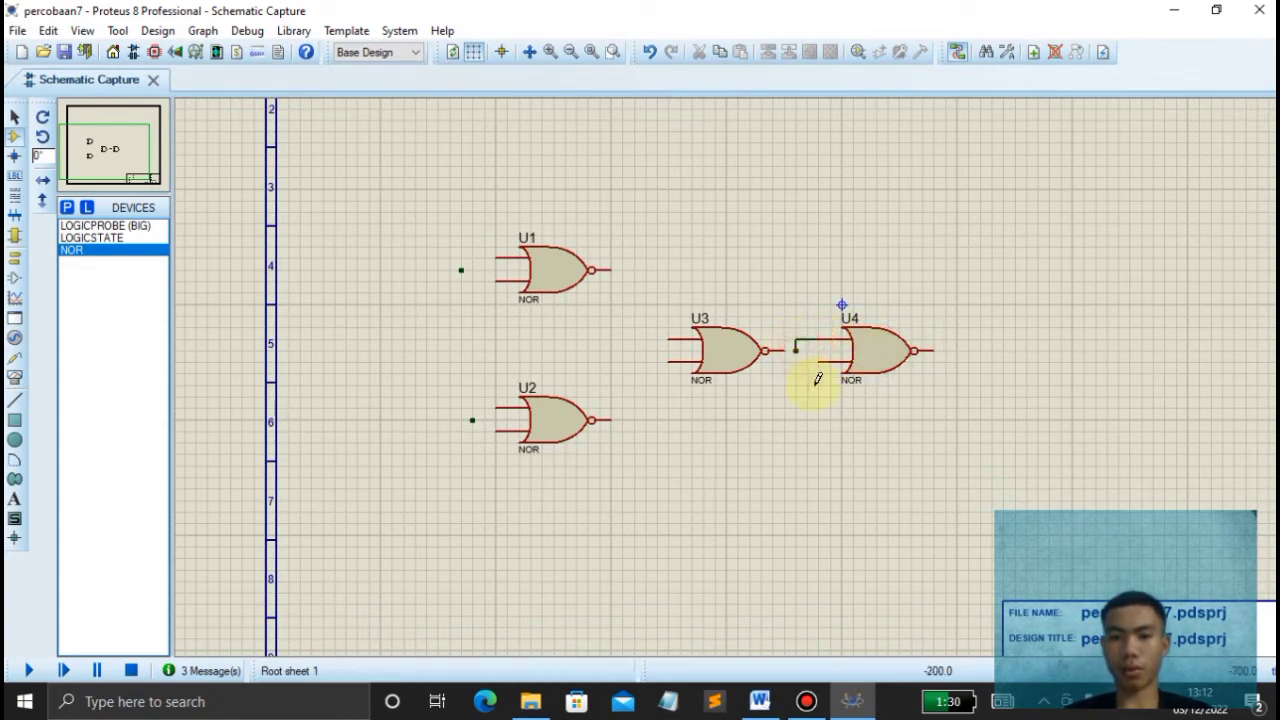
{"action": "left_click", "coordinate": [818, 362]}
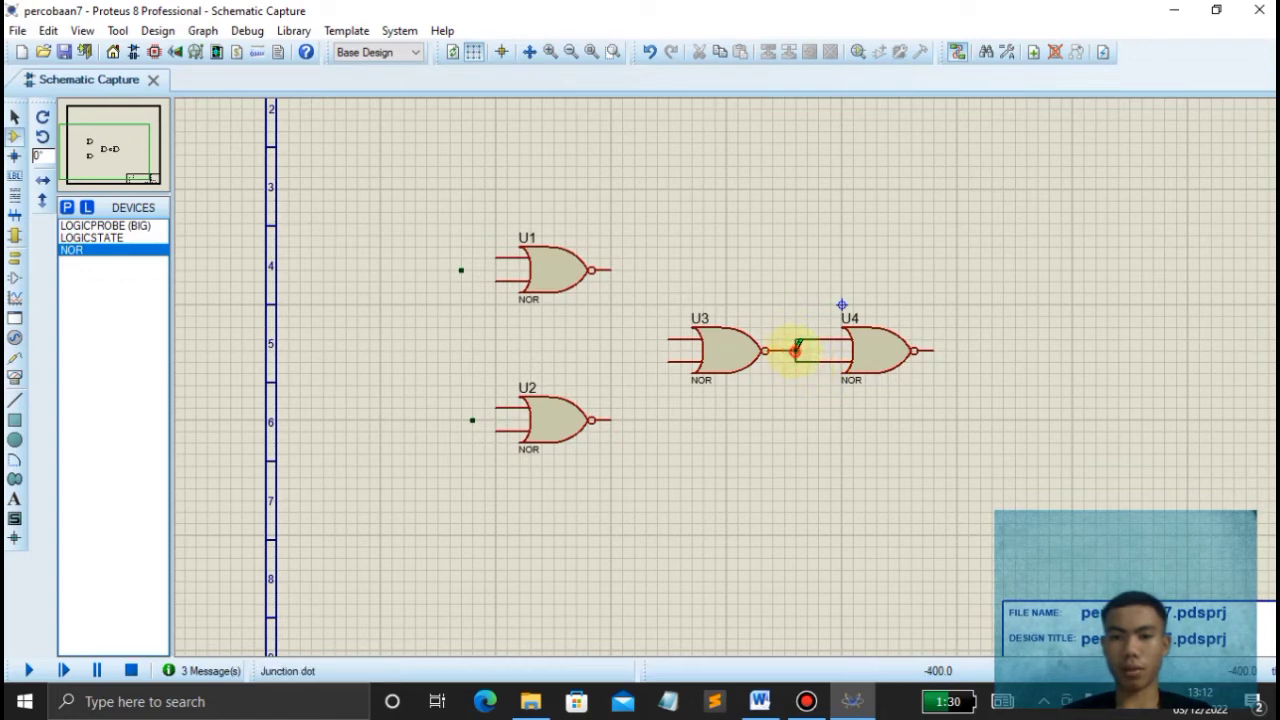
{"action": "left_click", "coordinate": [790, 350]}
- Wire U1's output to U3's upper input and U2's output to U3's lower input
{"action": "left_click", "coordinate": [611, 267]}
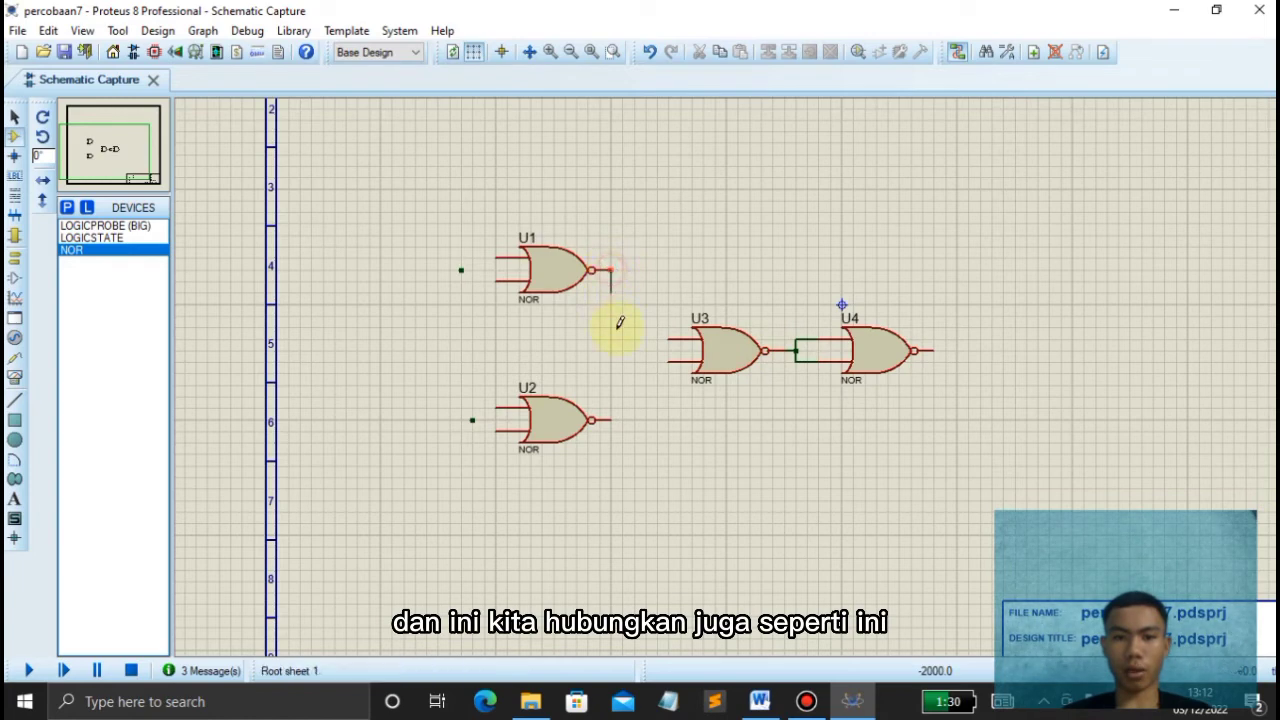
{"action": "left_click", "coordinate": [667, 338]}
{"action": "left_click", "coordinate": [660, 360]}
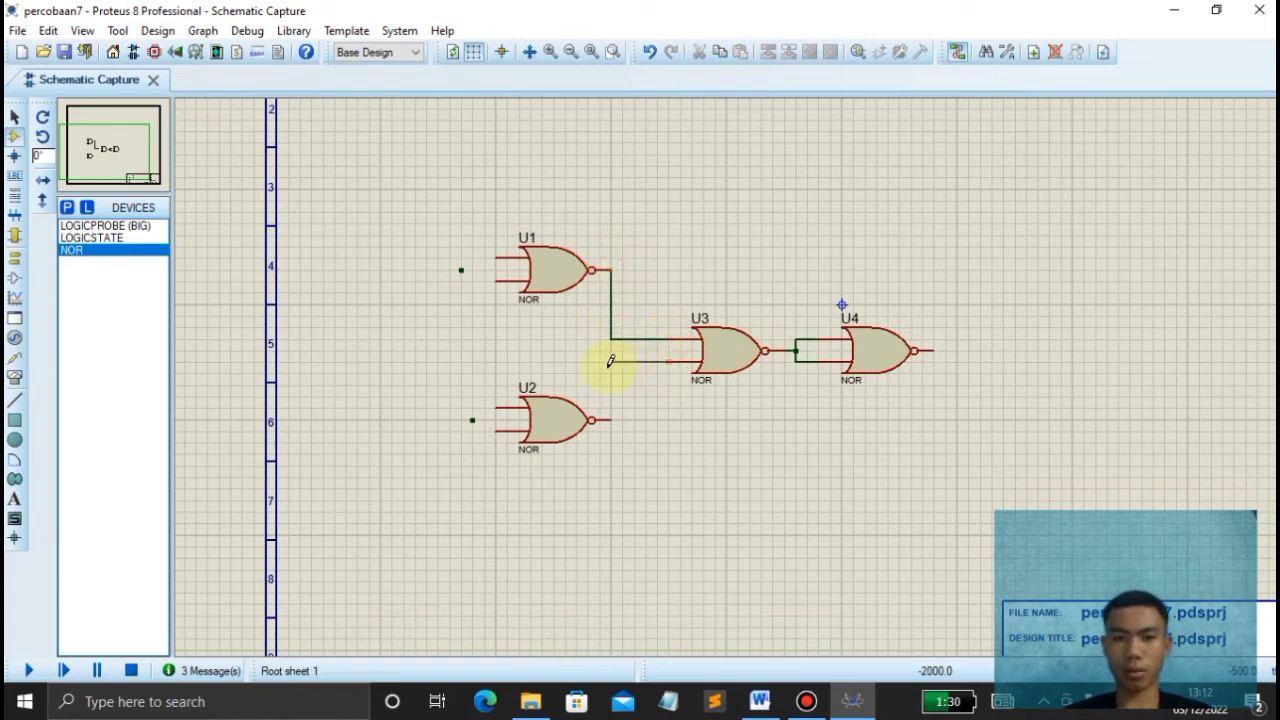
{"action": "left_click", "coordinate": [612, 419]}
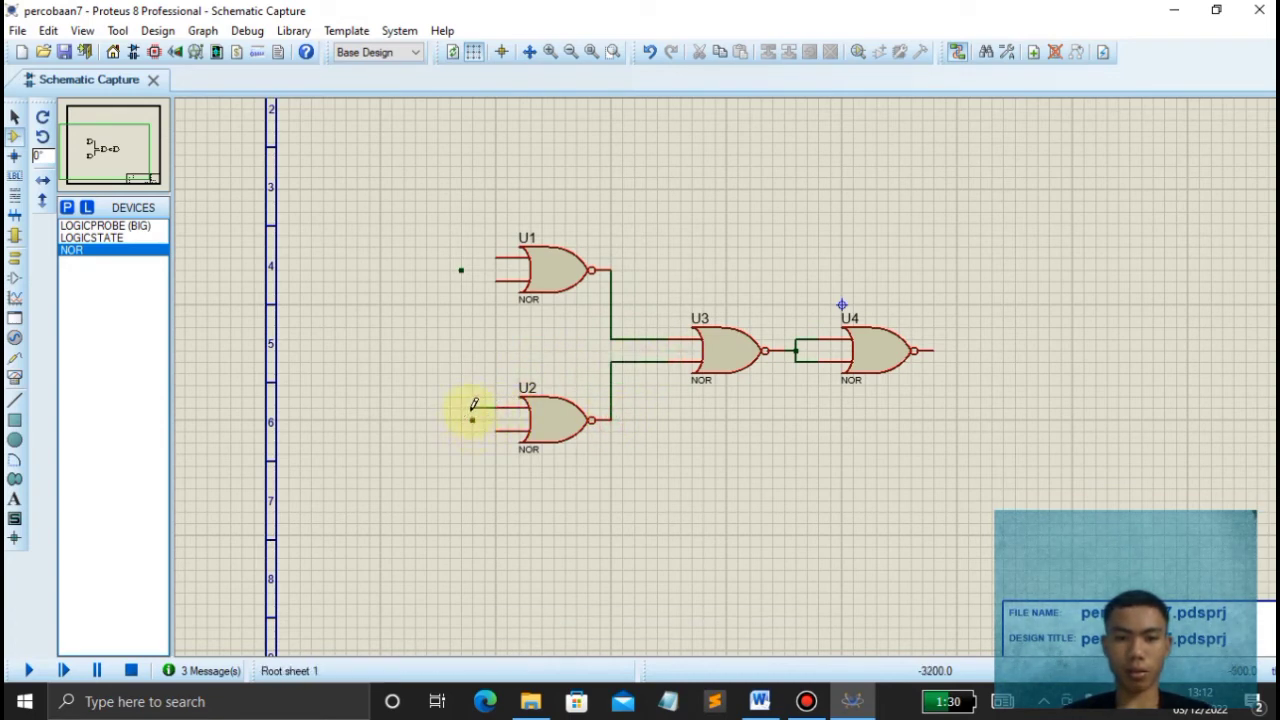
- Tie the two inputs of U2 together at its junction dot, and do the same for U1's inputs
{"action": "left_click", "coordinate": [472, 420]}
{"action": "left_click", "coordinate": [474, 430]}
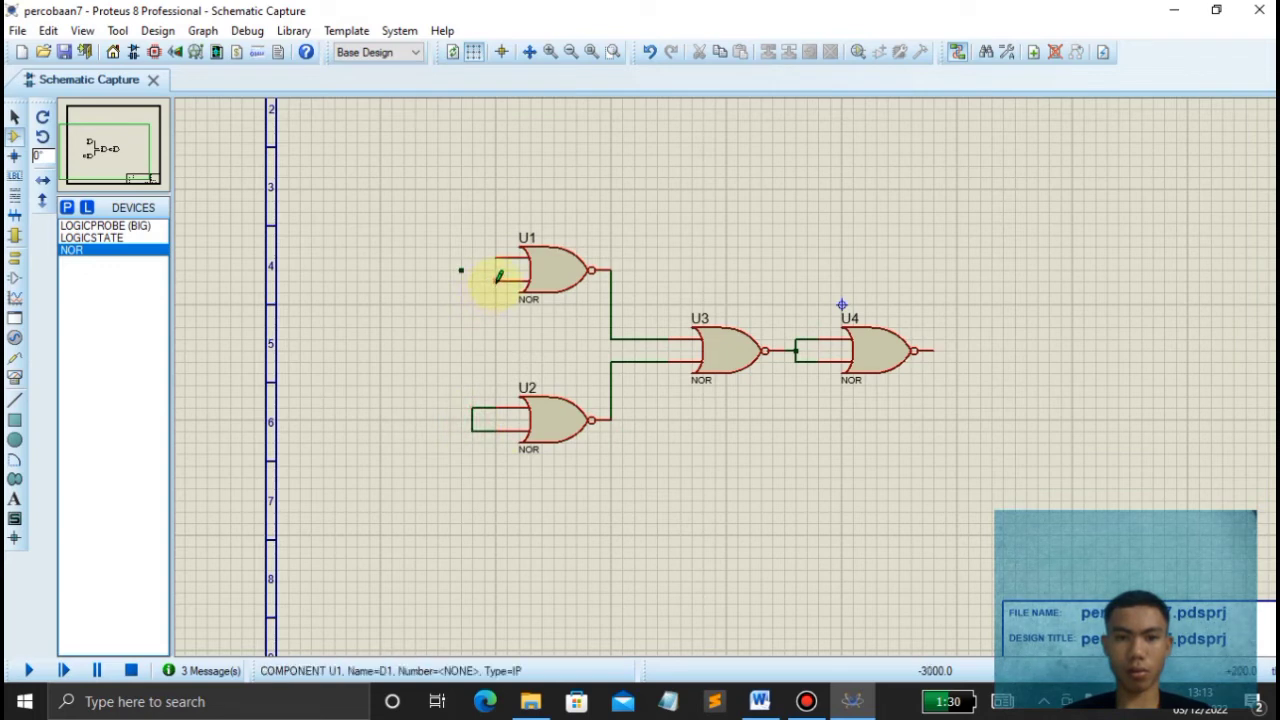
{"action": "left_click", "coordinate": [498, 277]}
{"action": "left_click", "coordinate": [461, 271]}
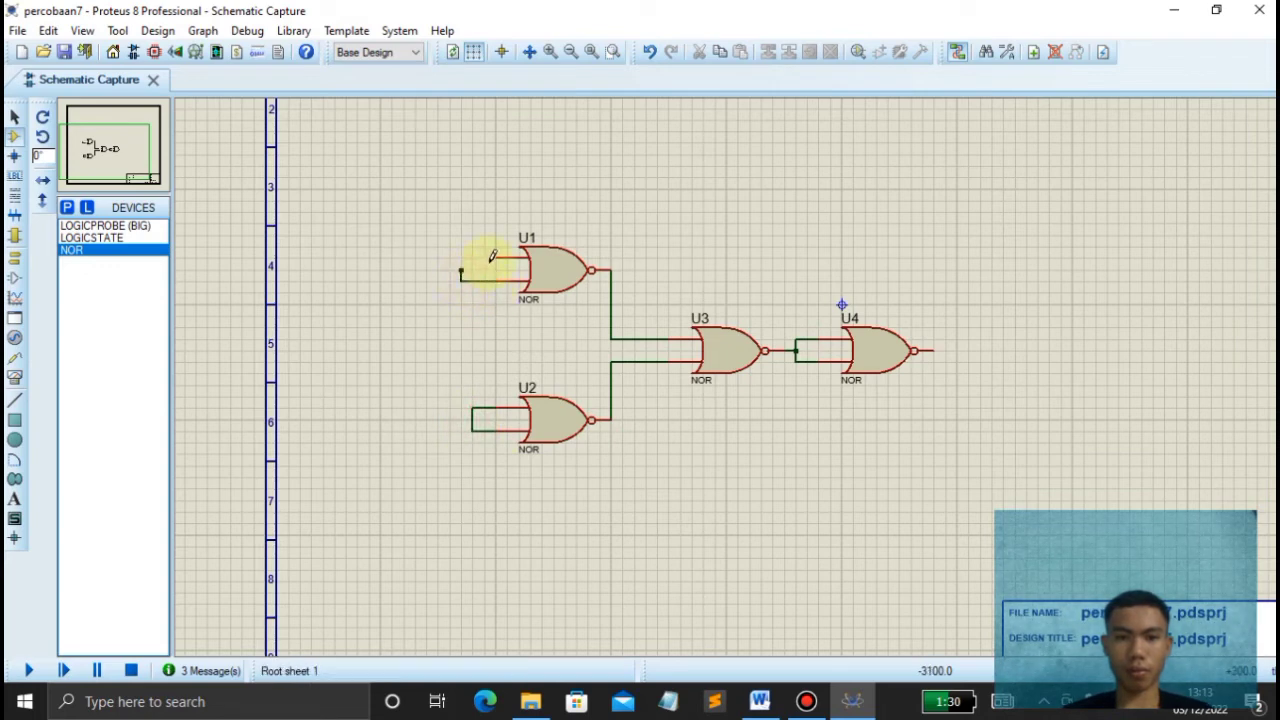
{"action": "left_click", "coordinate": [461, 263]}
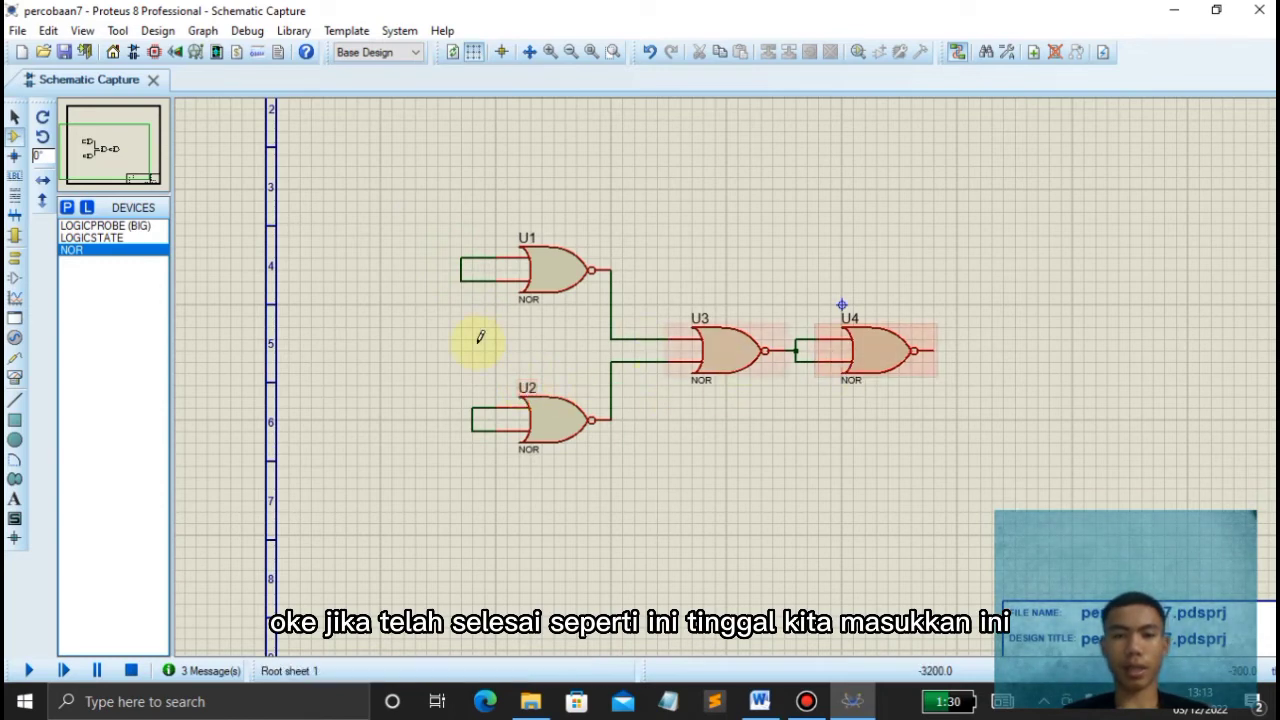
- Place a LOGICSTATE left of both U1 and U2, and a LOGICPROBE (BIG) right of U4's output
{"action": "left_click", "coordinate": [128, 238]}
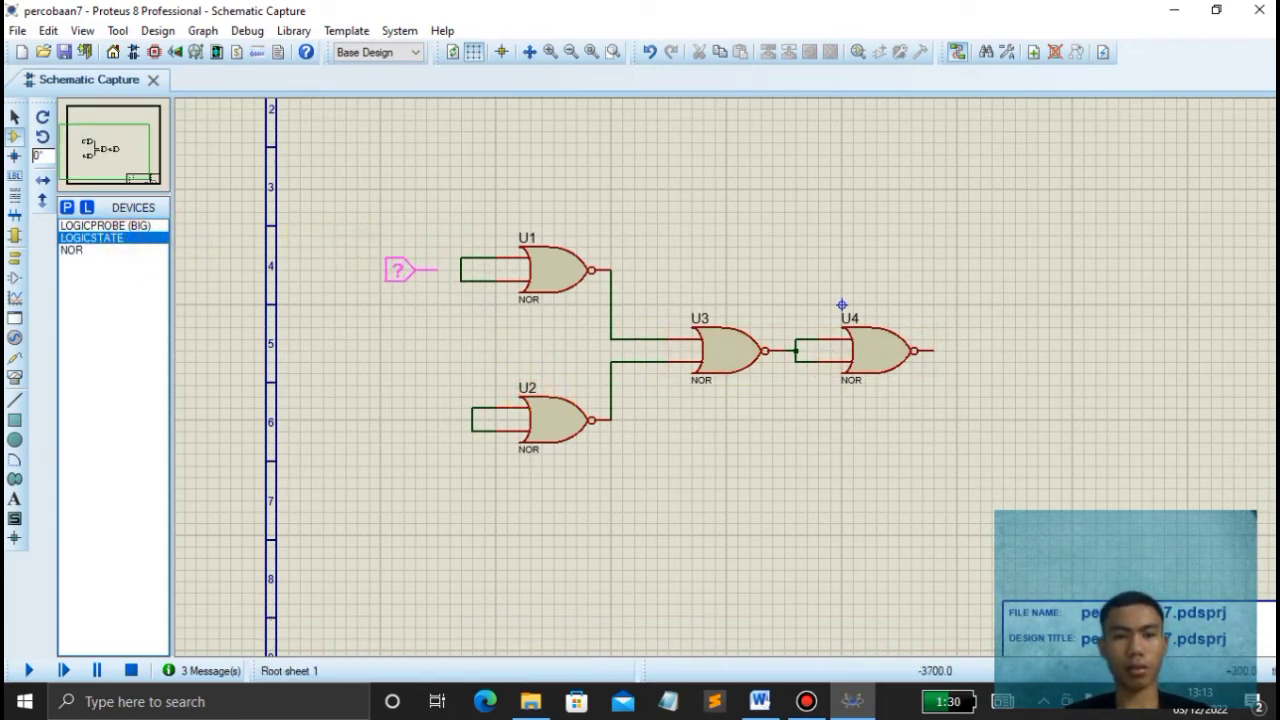
{"action": "left_click", "coordinate": [405, 270]}
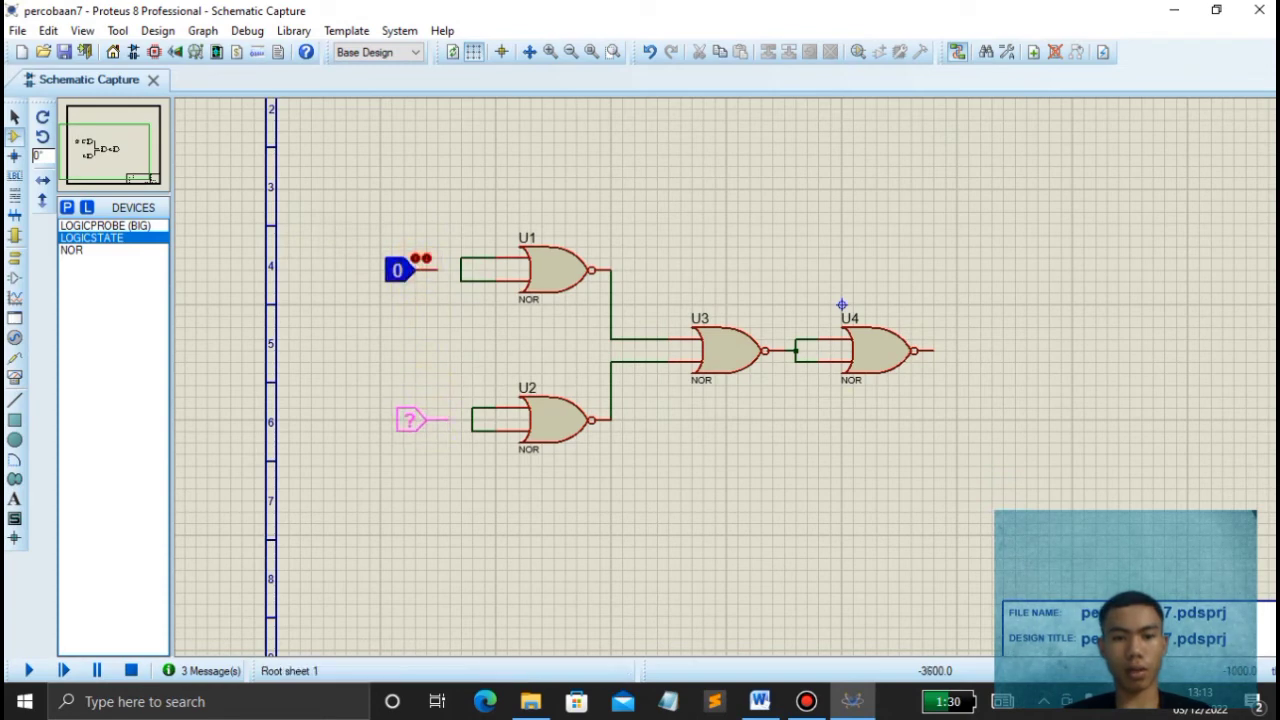
{"action": "left_click", "coordinate": [405, 420]}
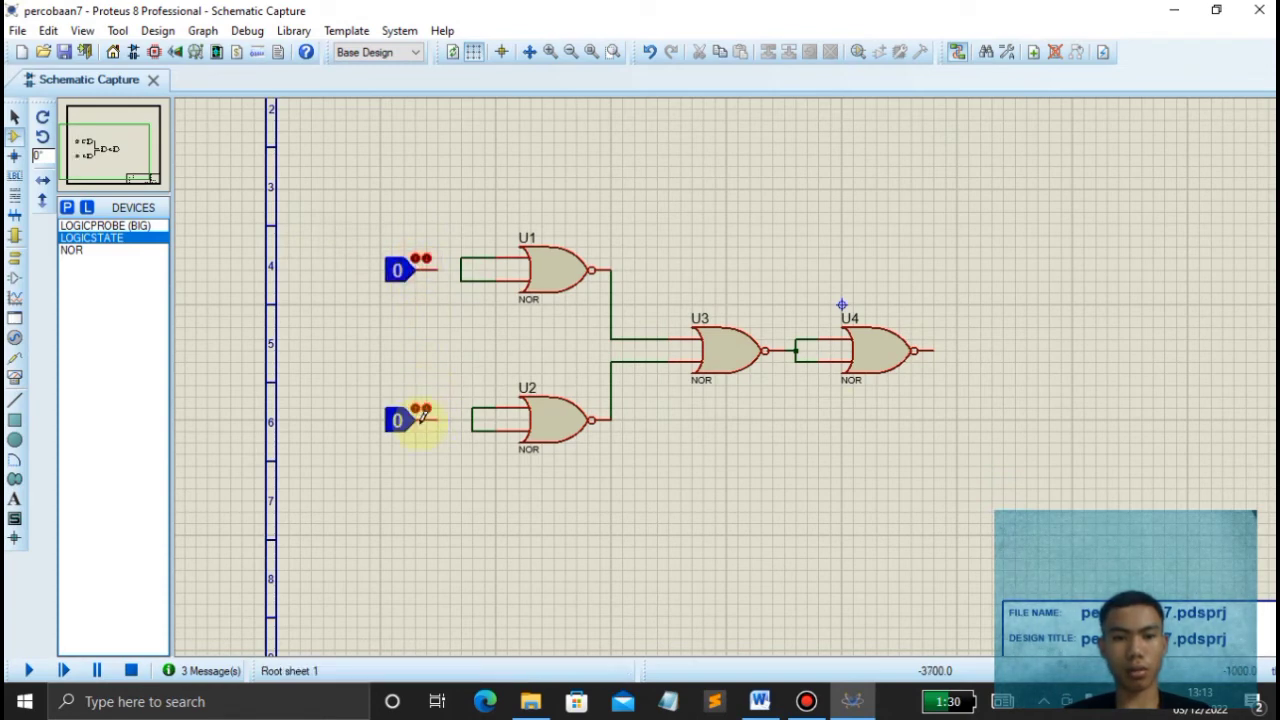
{"action": "left_click", "coordinate": [100, 226]}
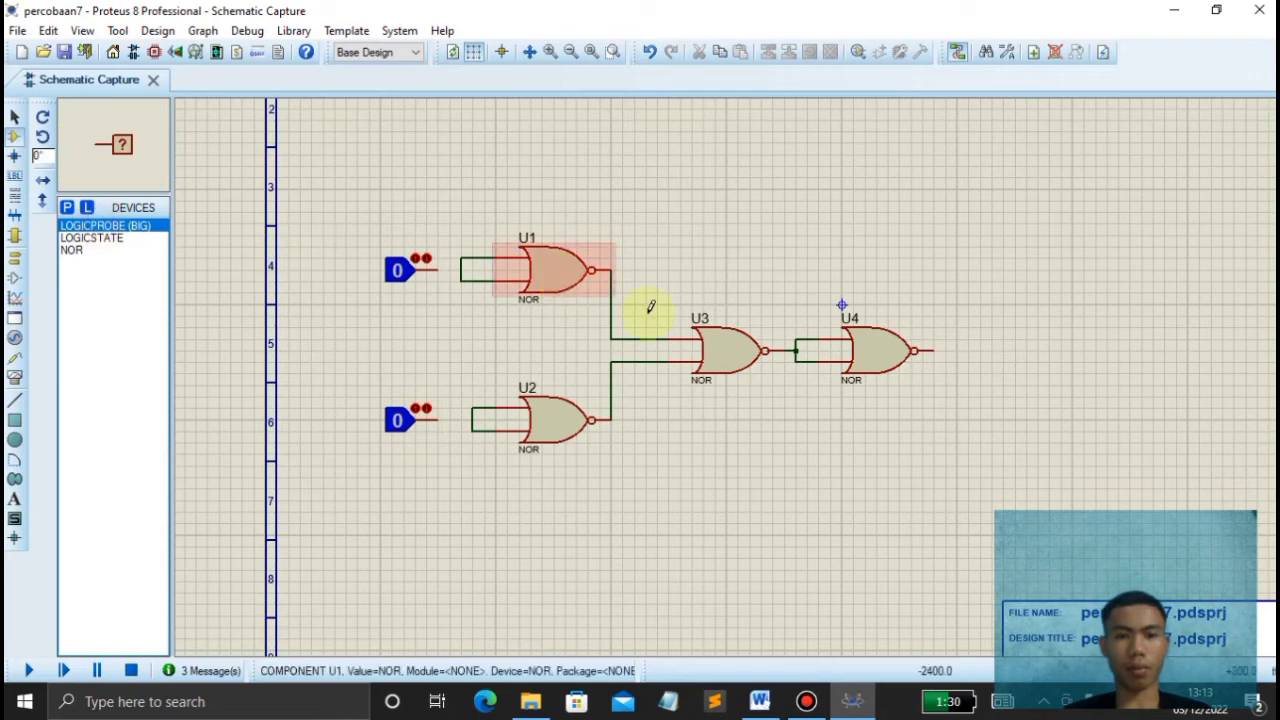
{"action": "left_click", "coordinate": [982, 350]}
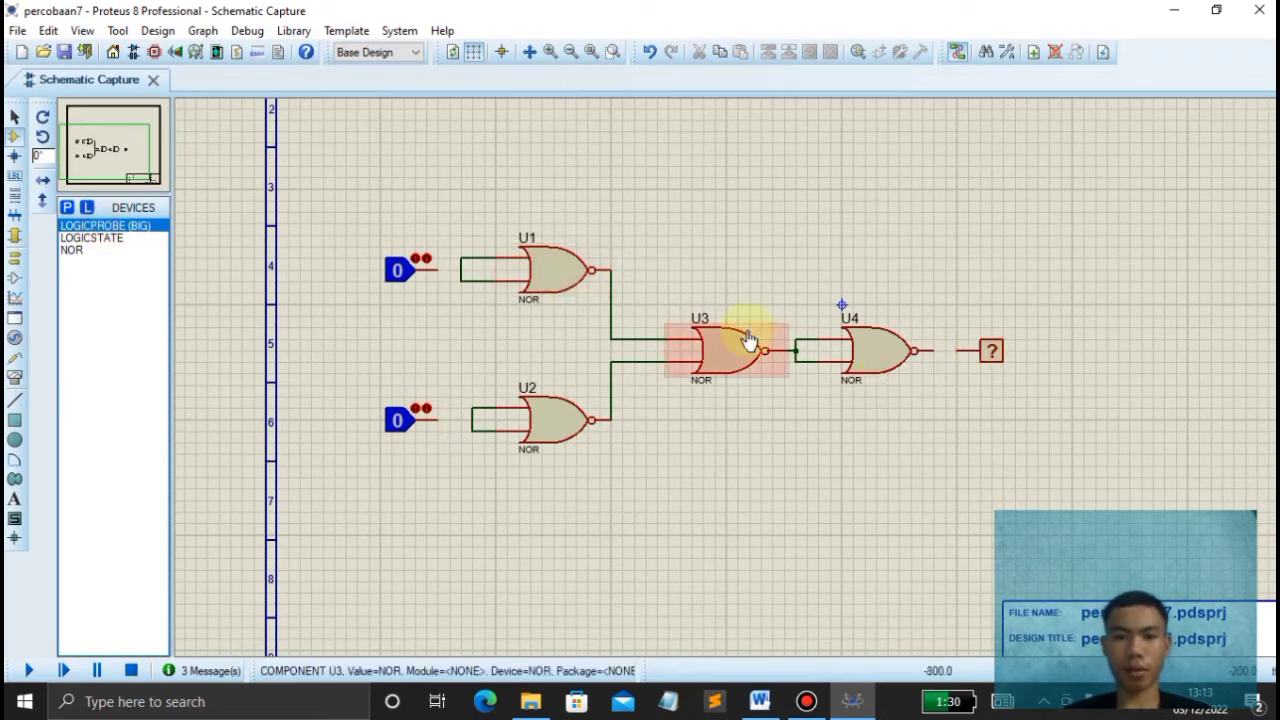
- Wire the logic states to the joined inputs of U1 and U2, and U4's output to the logic probe
{"action": "left_click", "coordinate": [437, 268]}
{"action": "left_click", "coordinate": [461, 270]}
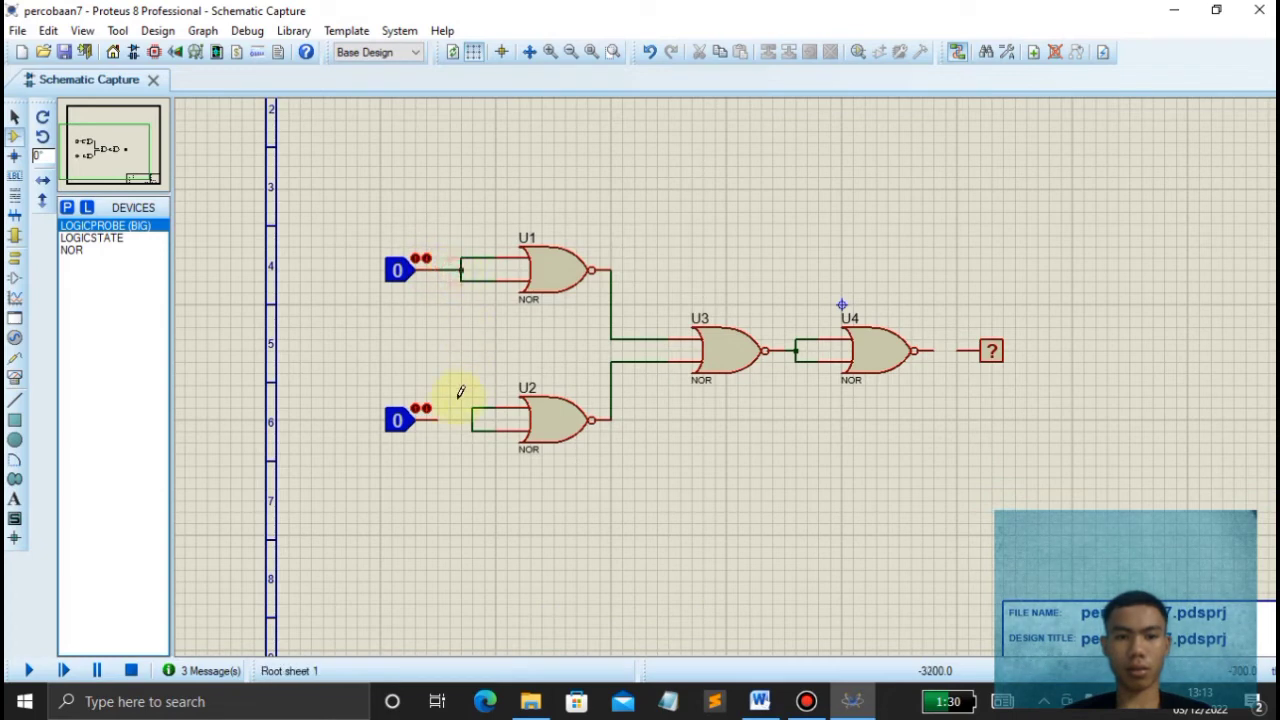
{"action": "left_click", "coordinate": [445, 416]}
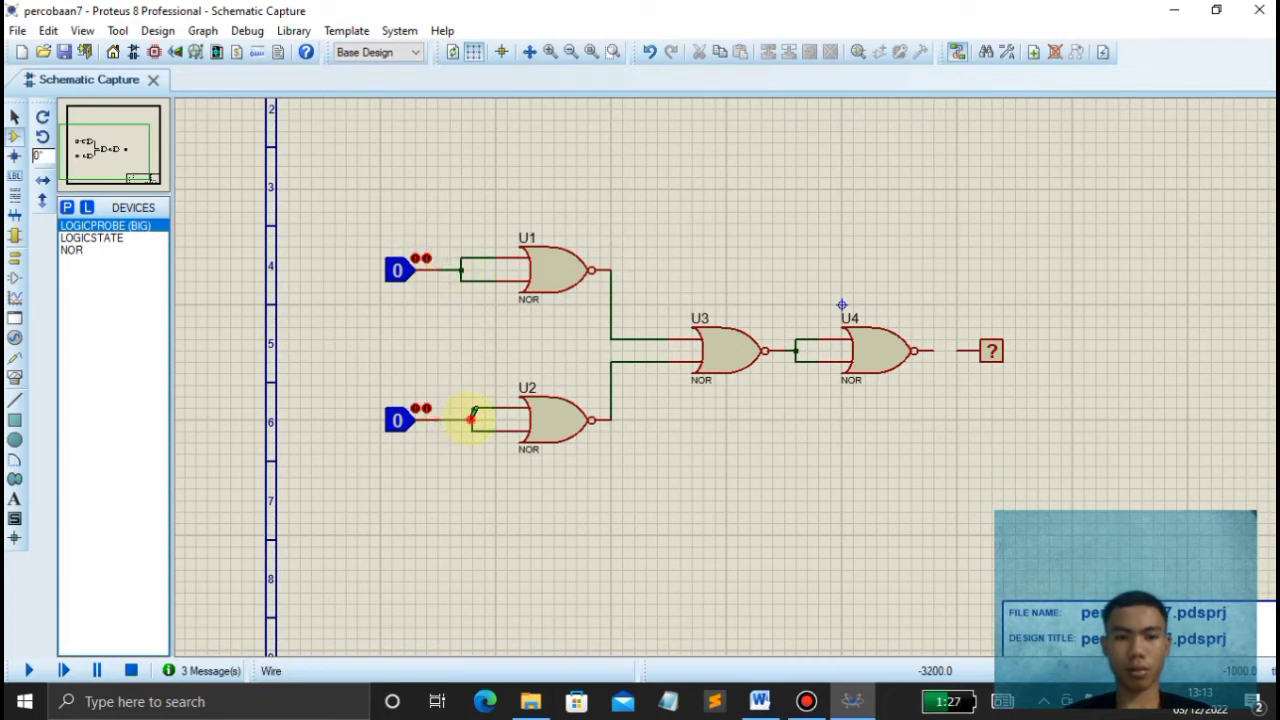
{"action": "left_click", "coordinate": [473, 420]}
{"action": "left_click", "coordinate": [916, 350]}
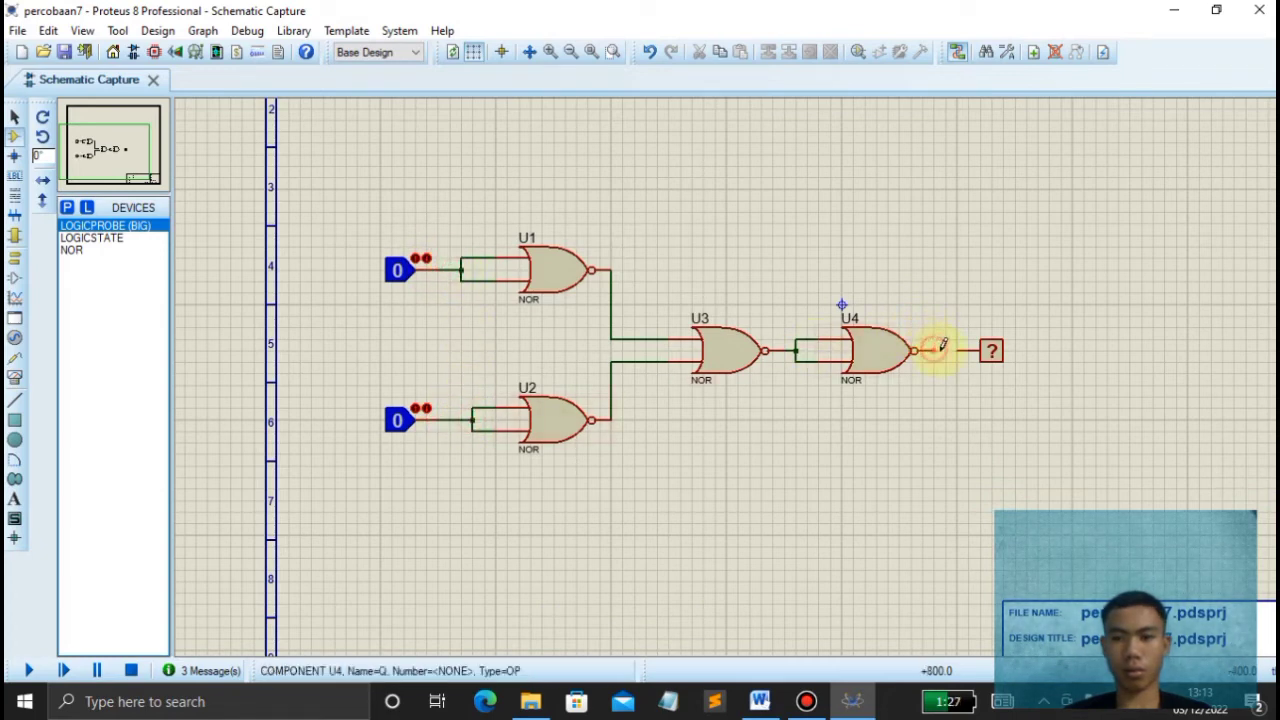
{"action": "left_click", "coordinate": [958, 350]}
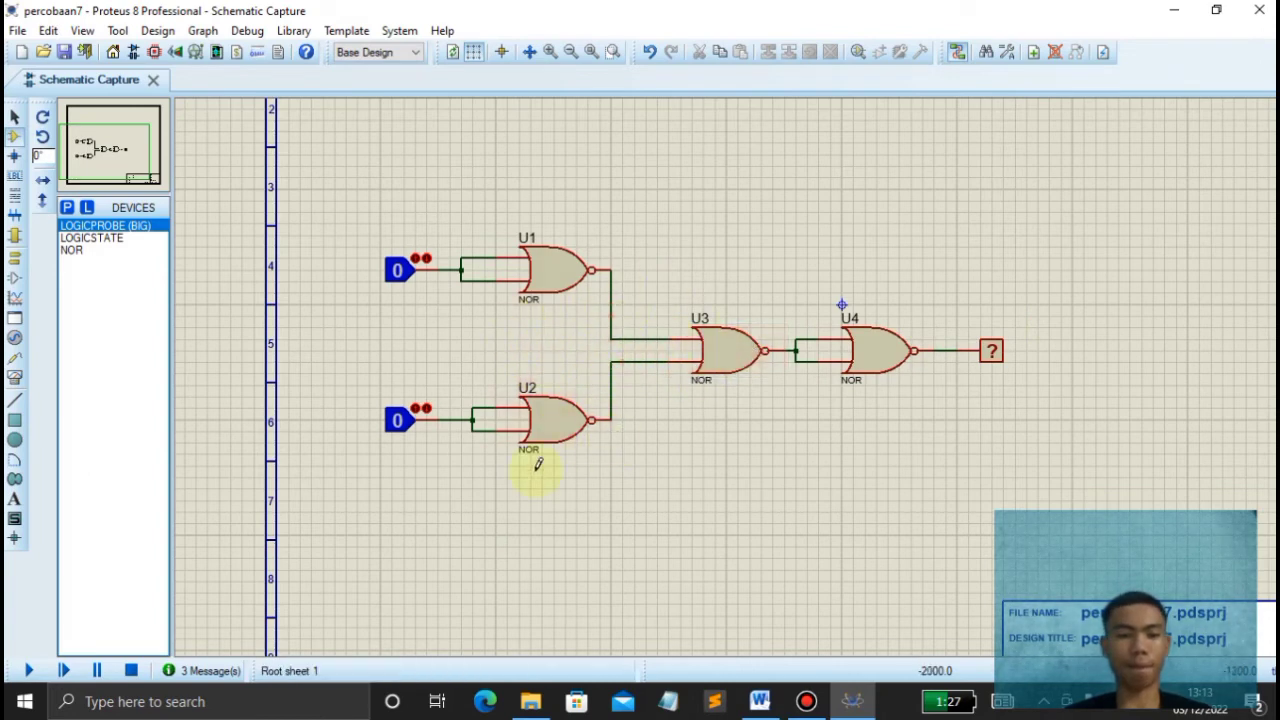
- Run the simulation and toggle the upper and lower logic states through 0/0, 1/0, 1/1 and 0/1
{"action": "left_click", "coordinate": [30, 670]}
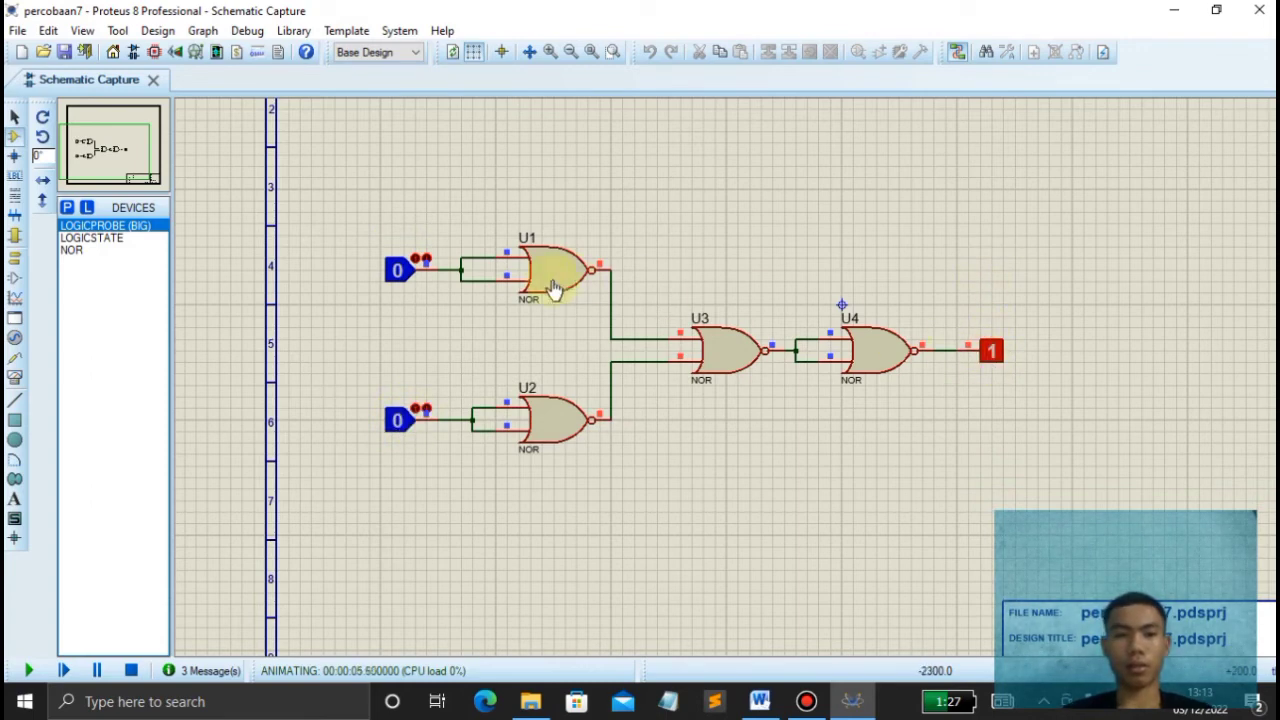
{"action": "left_click", "coordinate": [401, 280]}
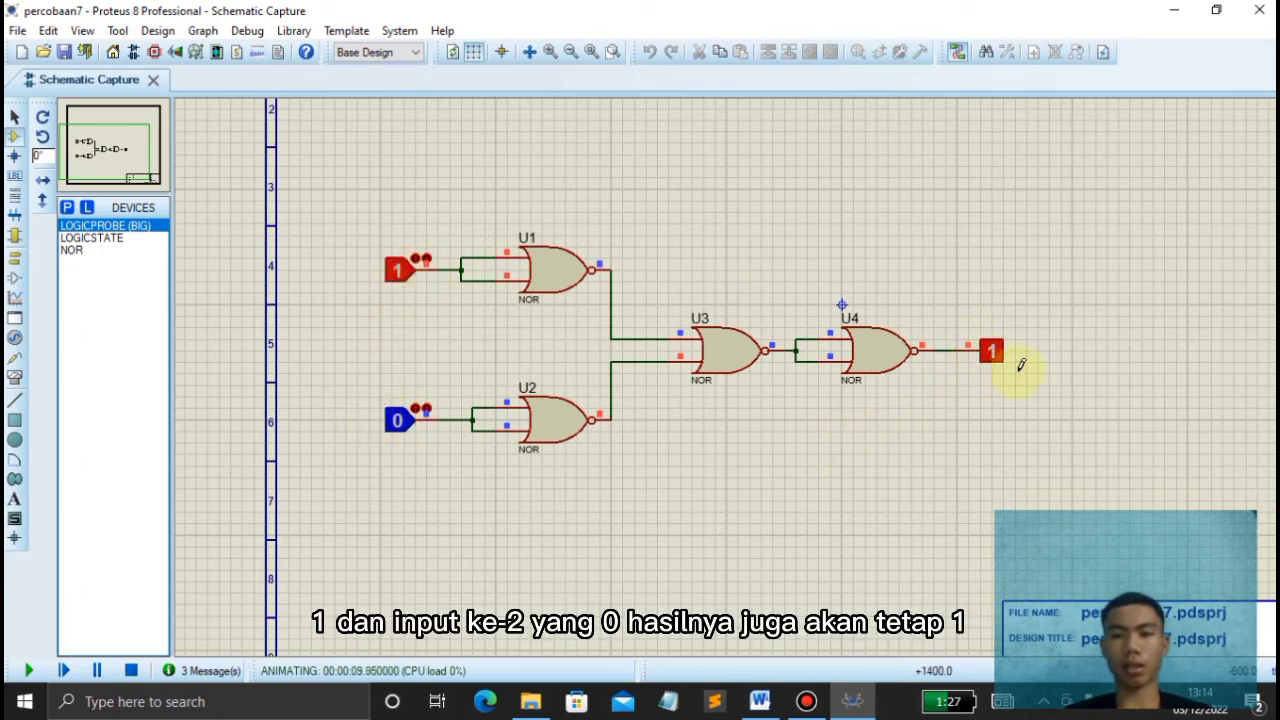
{"action": "left_click", "coordinate": [398, 420]}
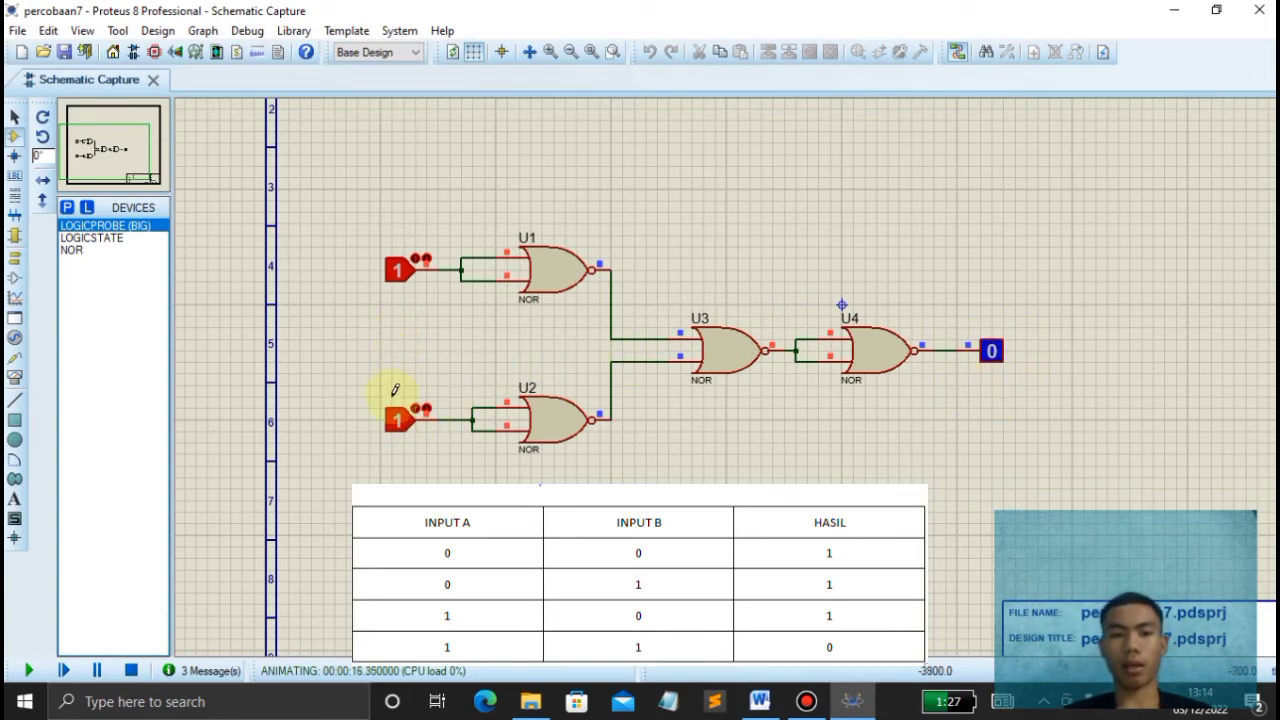
{"action": "left_click", "coordinate": [396, 272]}
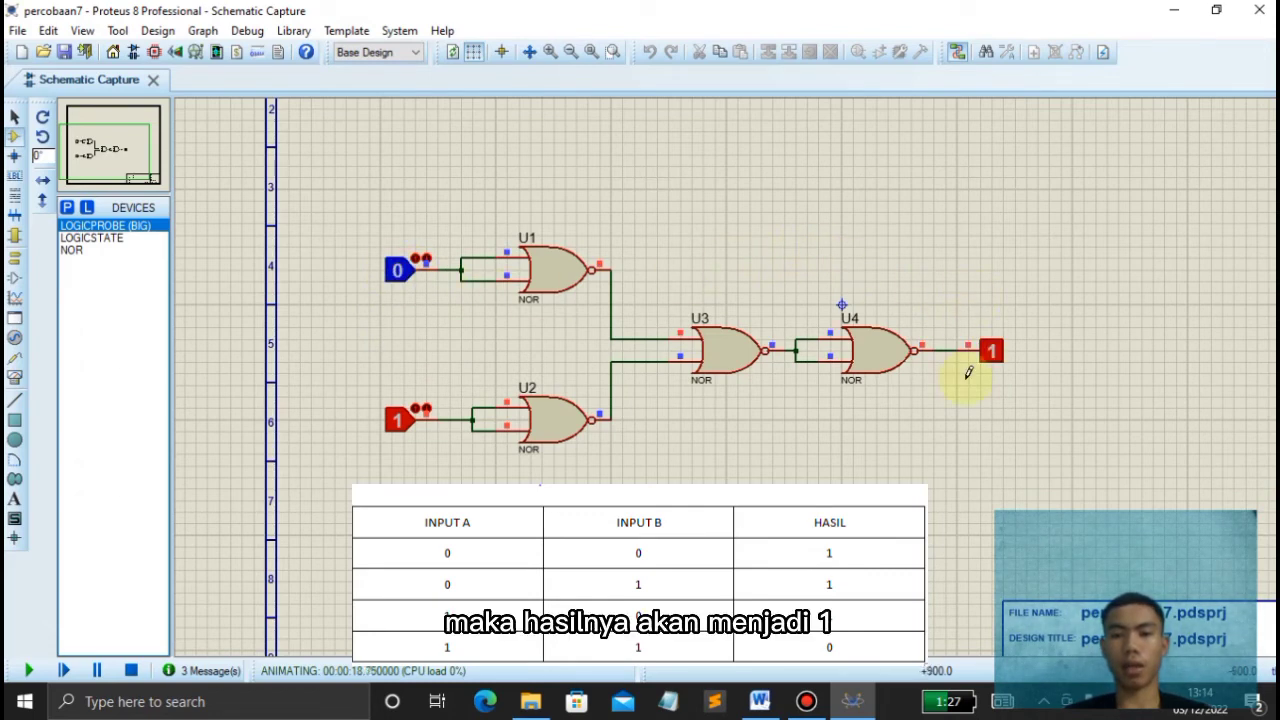
{"action": "left_click", "coordinate": [397, 272]}
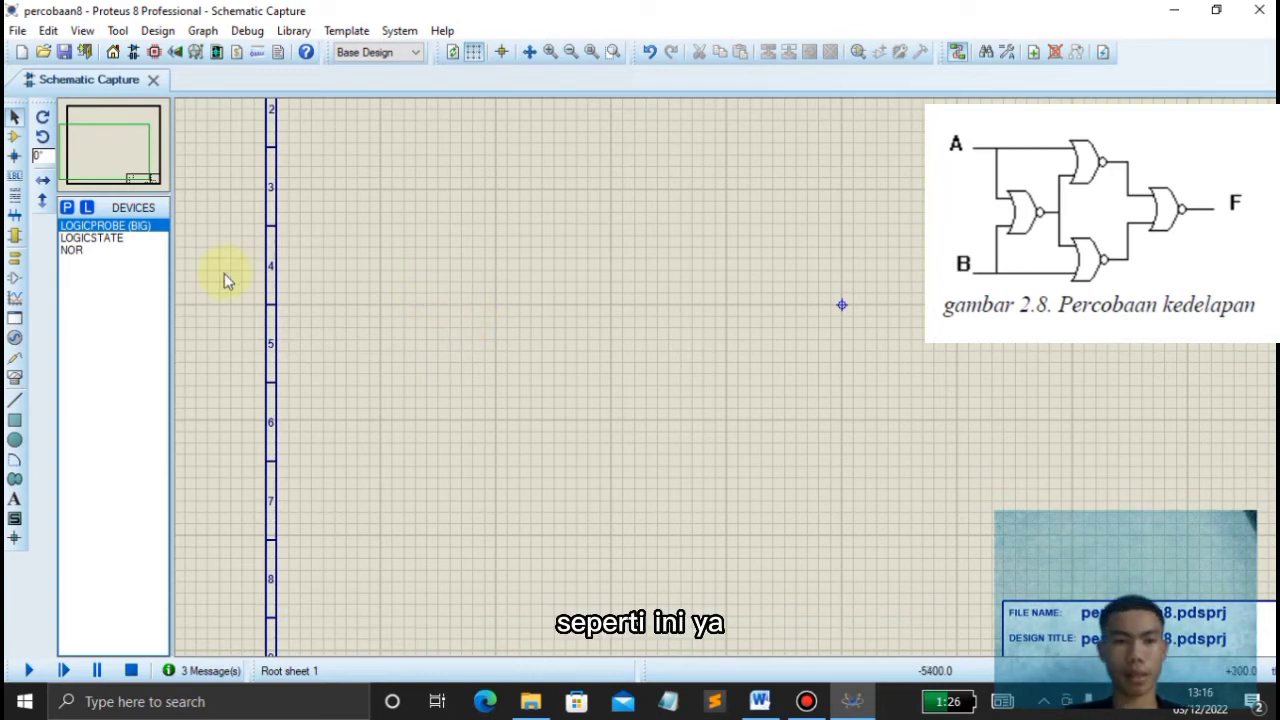
- Place four NOR gates in the percobaan8 schematic in a diamond: one left, two stacked in the middle, one right
{"action": "left_click", "coordinate": [74, 250]}
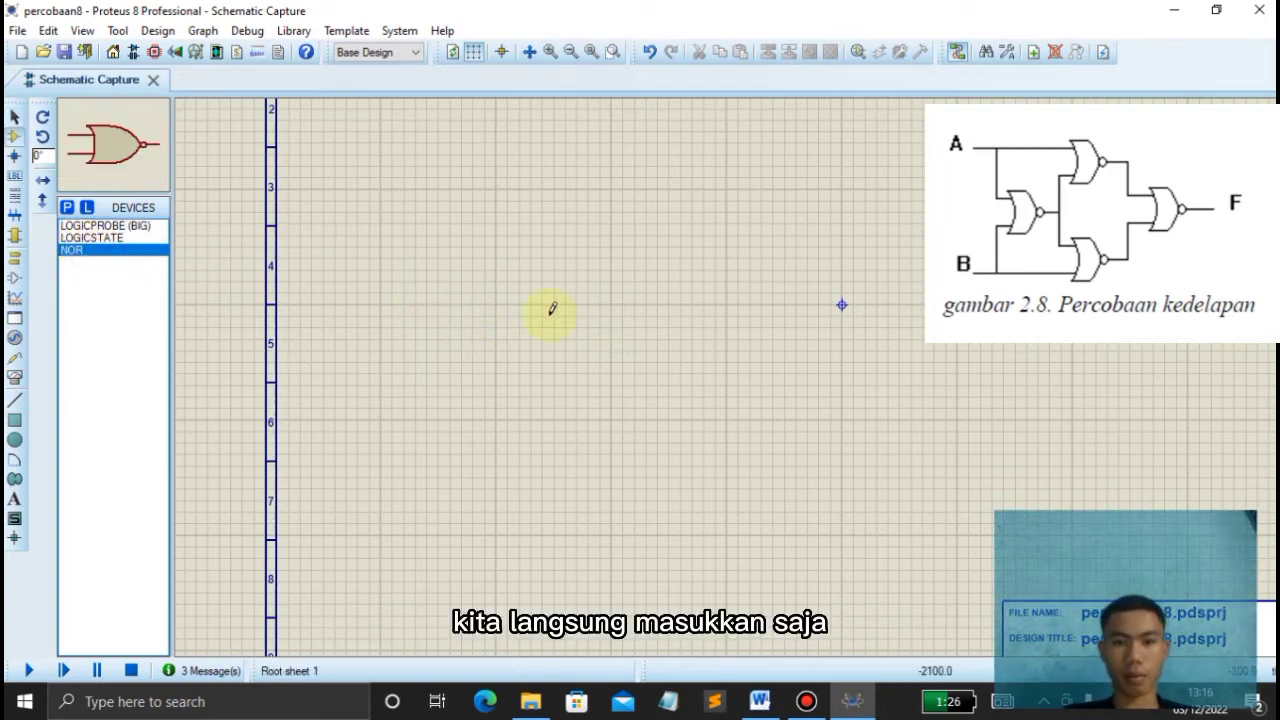
{"action": "left_click", "coordinate": [638, 316]}
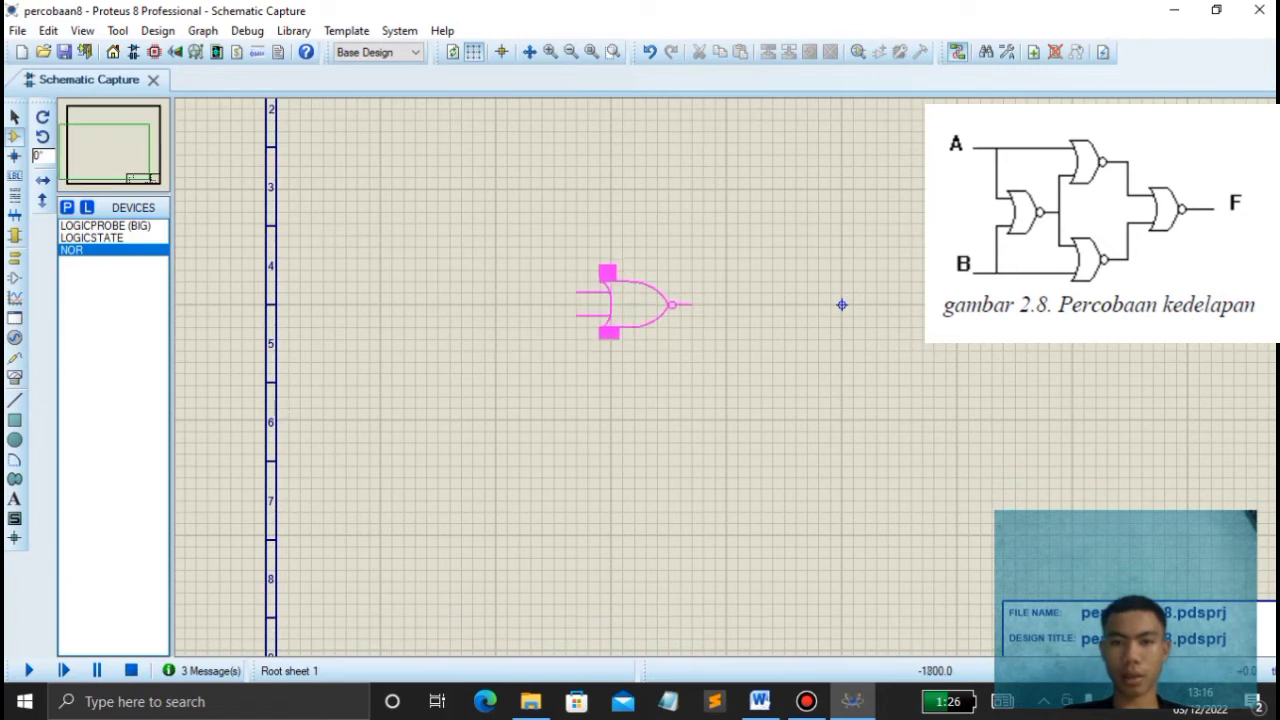
{"action": "left_click", "coordinate": [630, 304]}
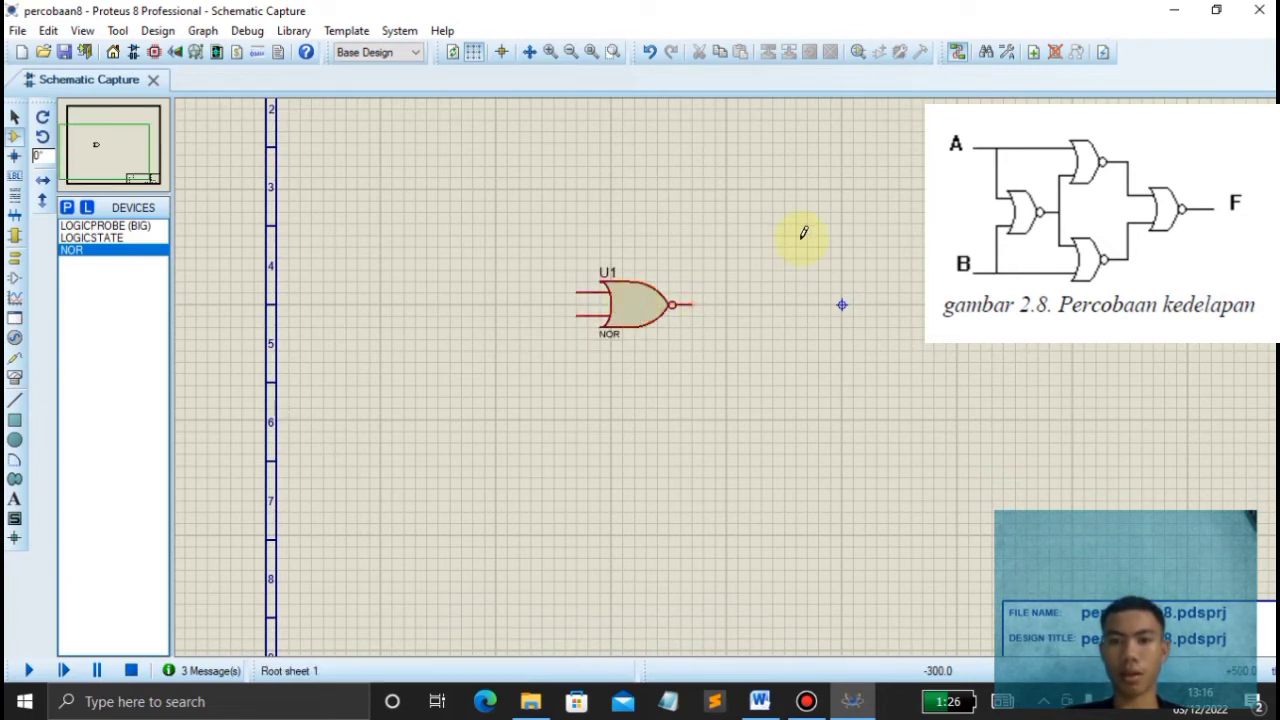
{"action": "left_click", "coordinate": [795, 188]}
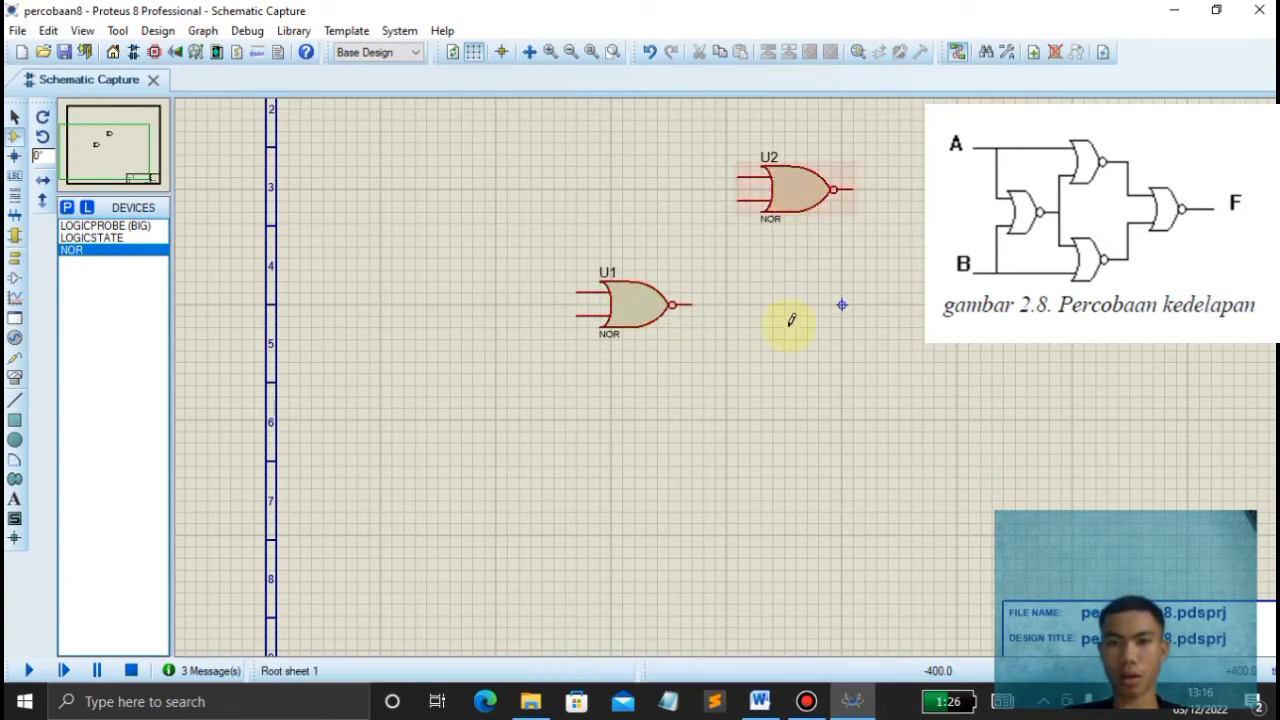
{"action": "left_click", "coordinate": [789, 360]}
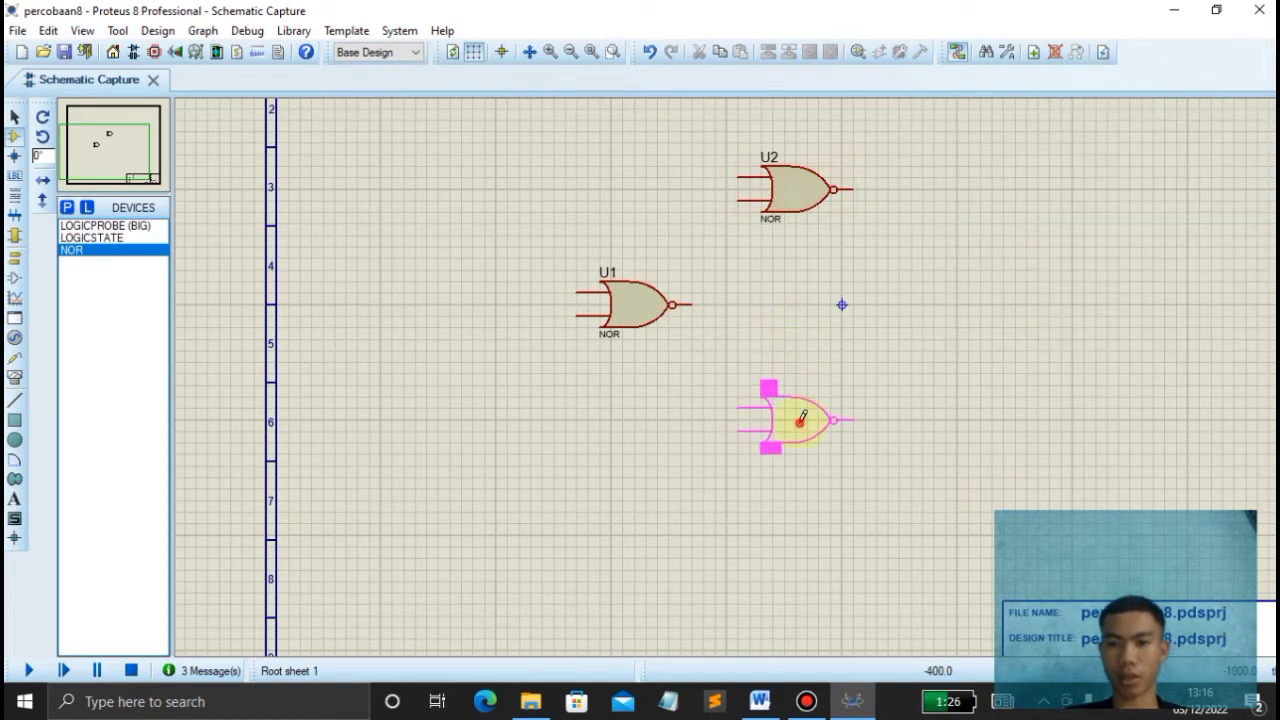
{"action": "left_click", "coordinate": [801, 418]}
{"action": "left_click", "coordinate": [958, 308]}
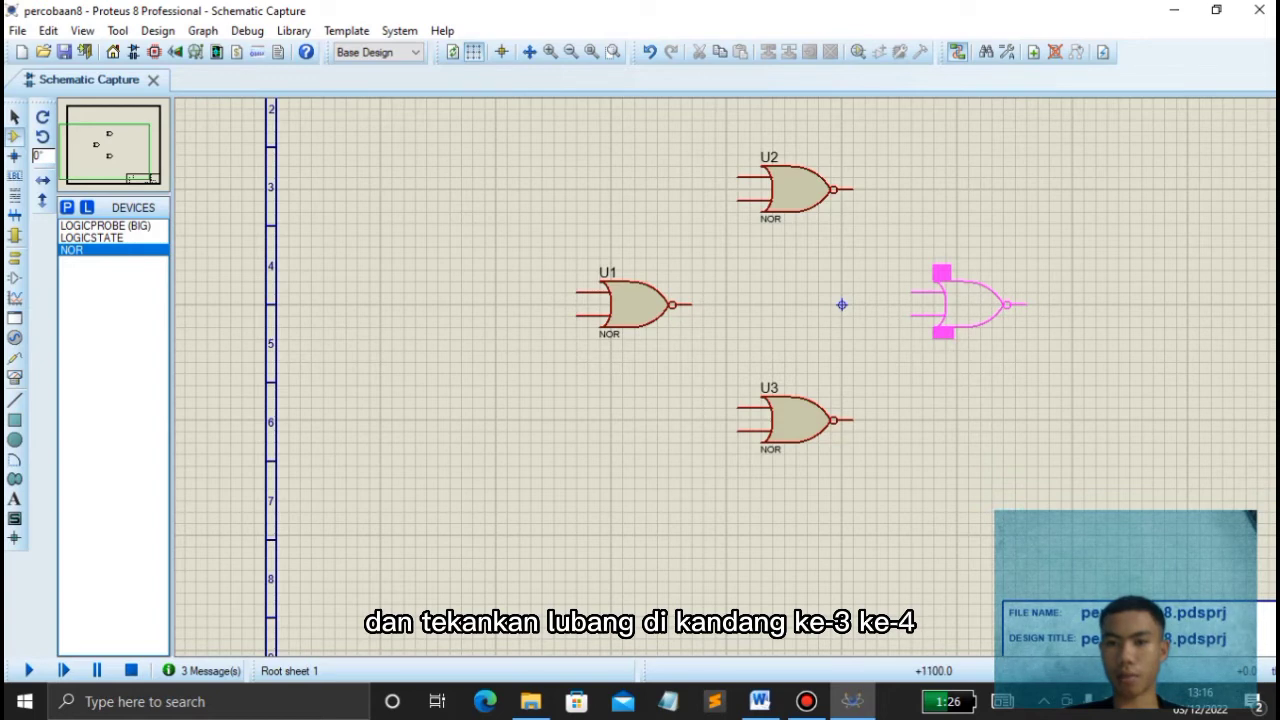
{"action": "left_click", "coordinate": [966, 312]}
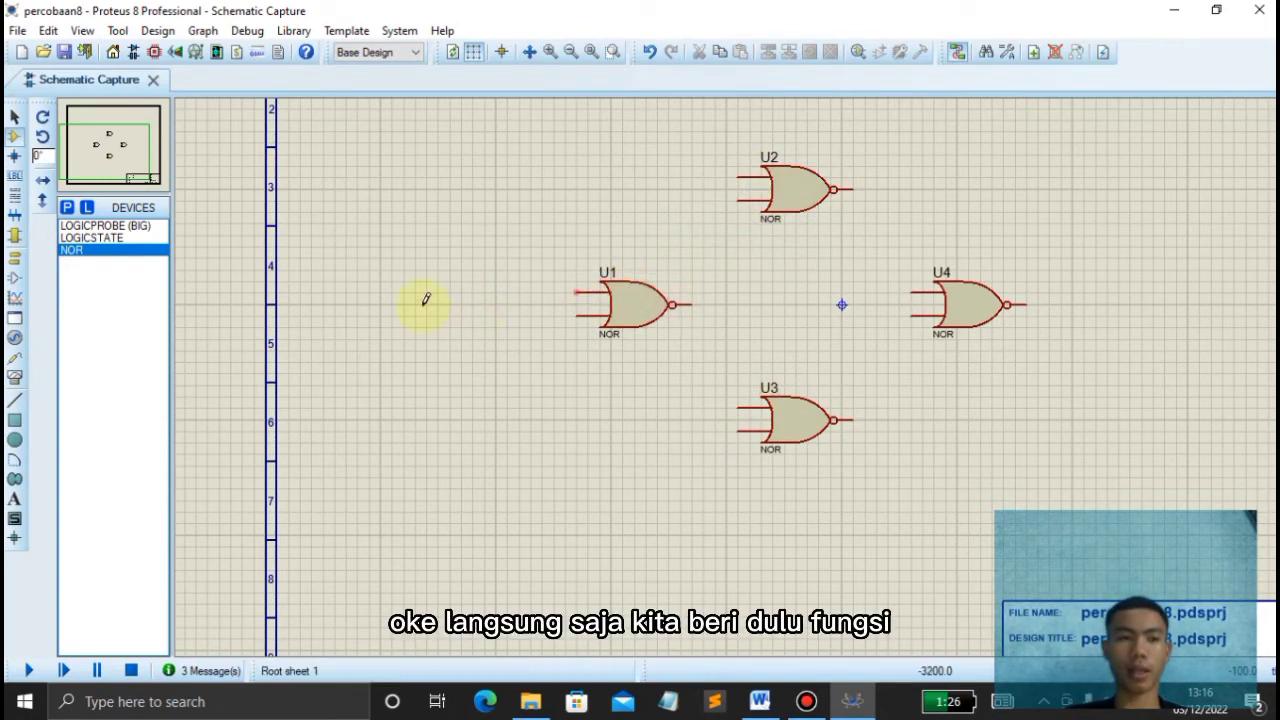
- Place three junction dots: one below U1 on its input side, one above it there, and one just beyond U1's output
{"action": "left_click", "coordinate": [14, 156]}
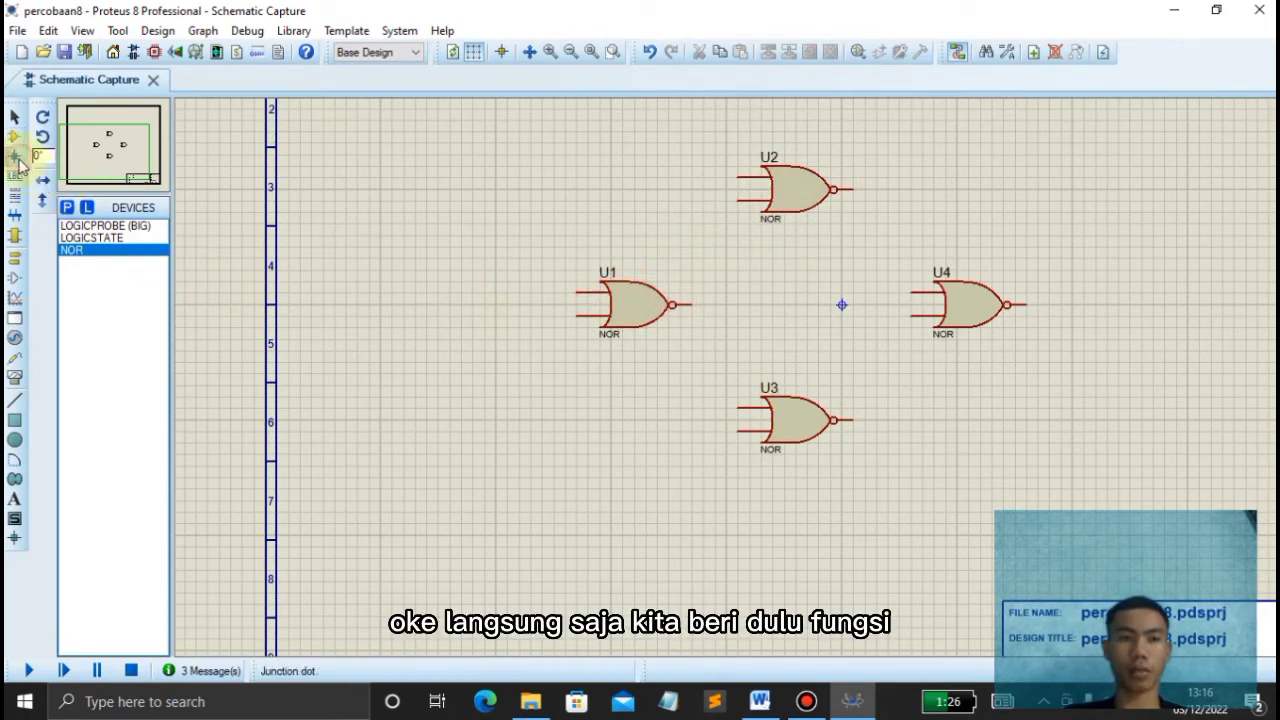
{"action": "left_click", "coordinate": [613, 428]}
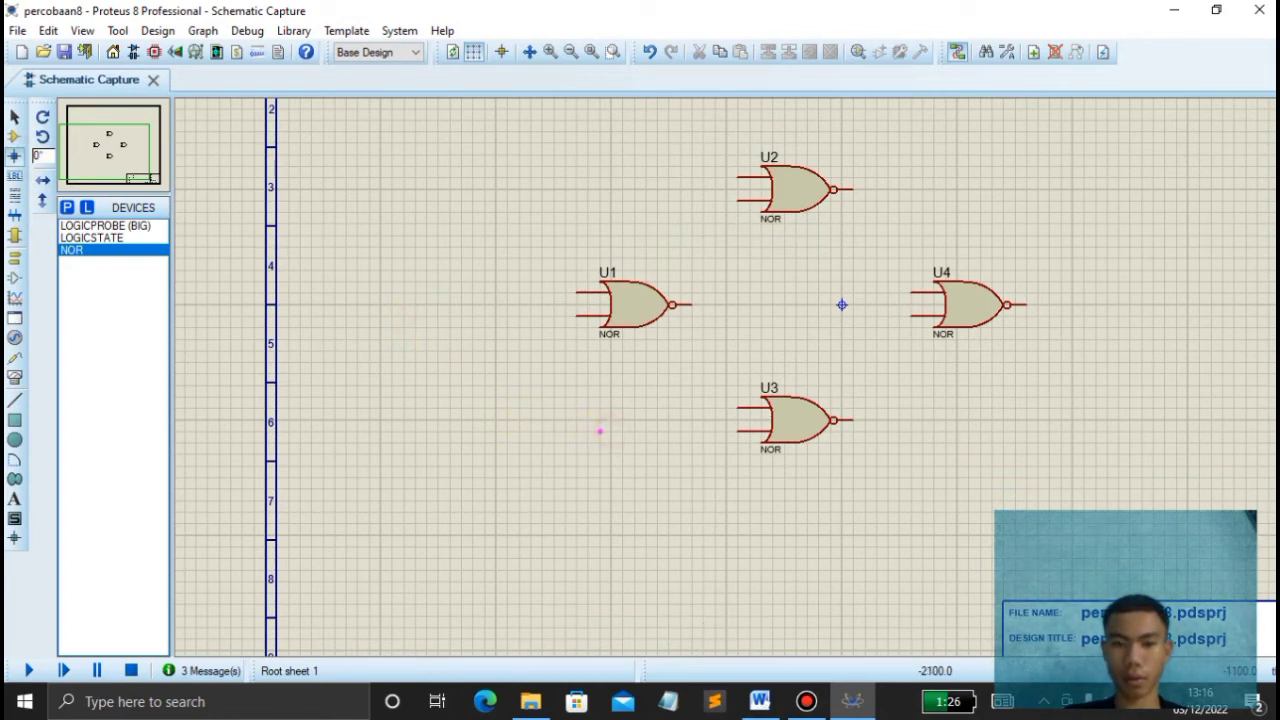
{"action": "left_click", "coordinate": [553, 431]}
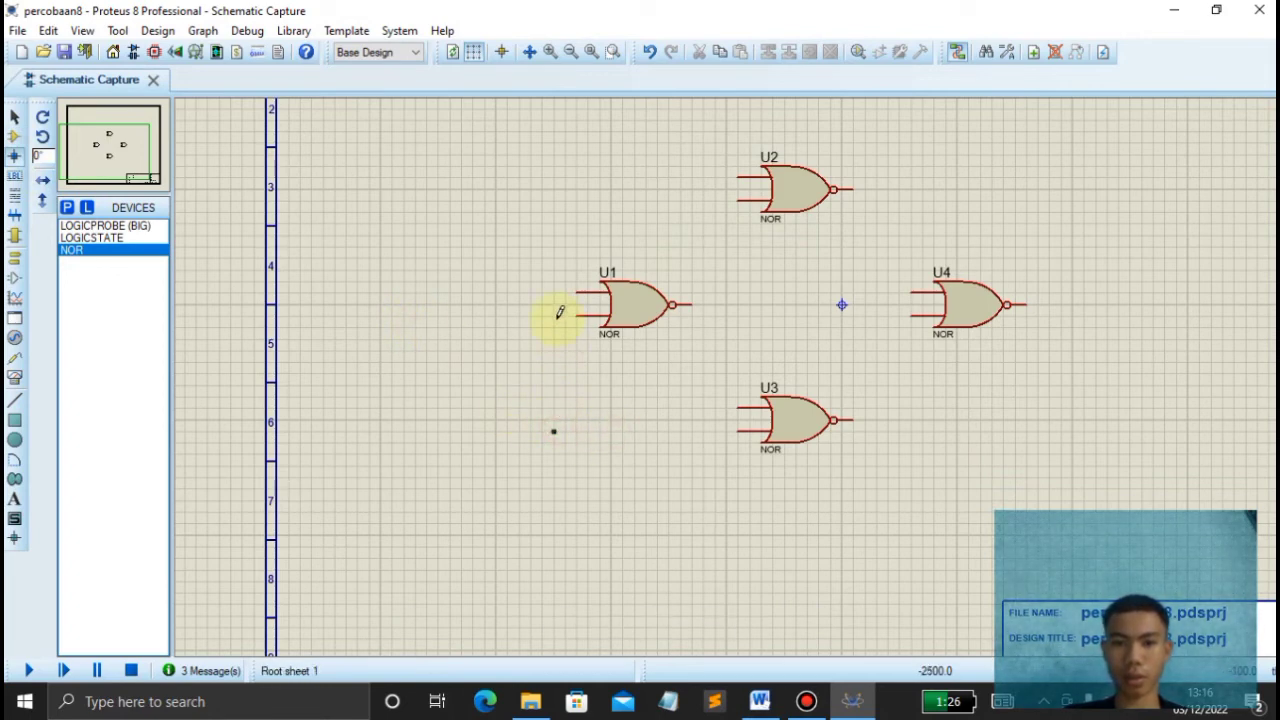
{"action": "left_click", "coordinate": [553, 166]}
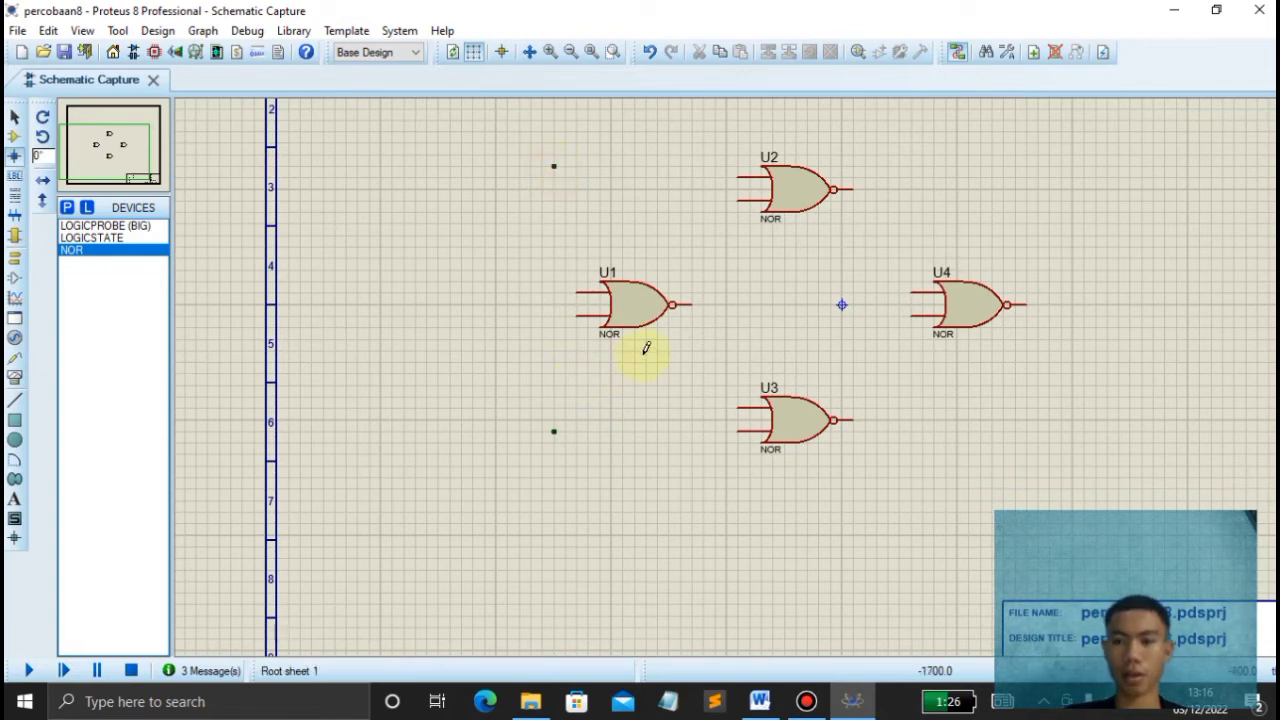
{"action": "left_click", "coordinate": [726, 304]}
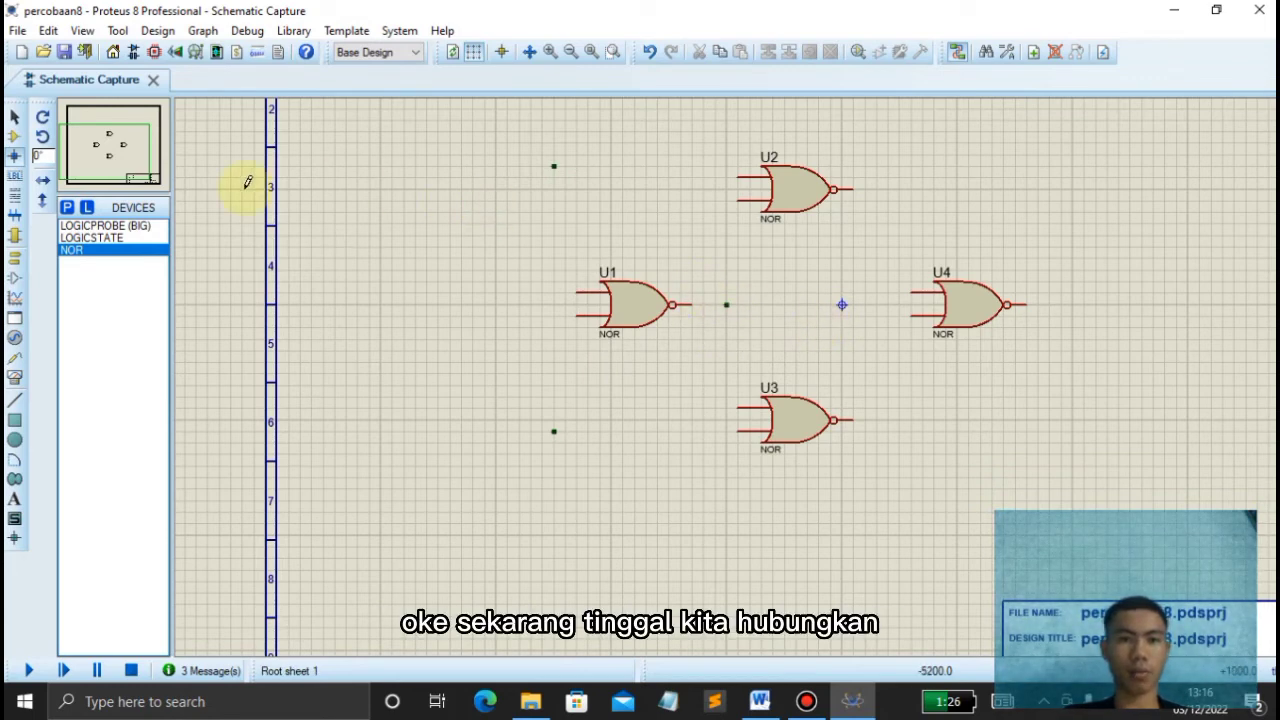
- Wire U2's lower input, U1's output and U3's upper input to the junction dot between U1 and the stacked gates
{"action": "left_click", "coordinate": [730, 196]}
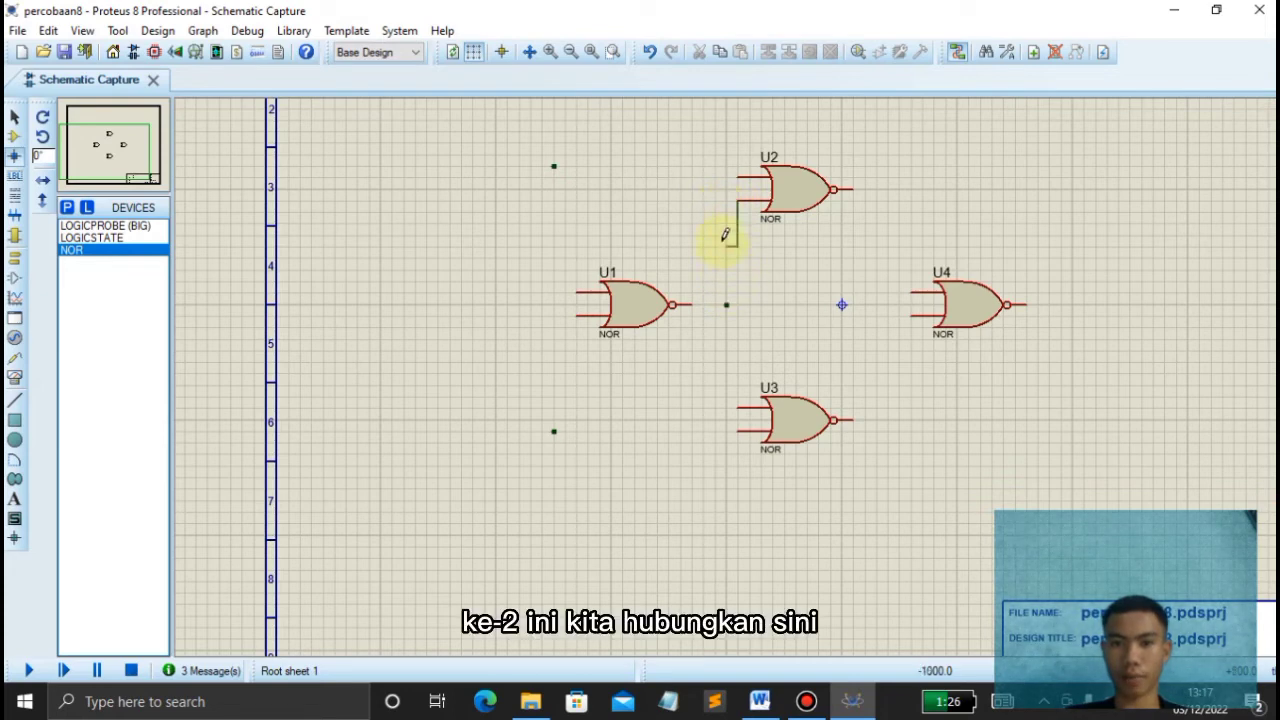
{"action": "double_click", "coordinate": [727, 303]}
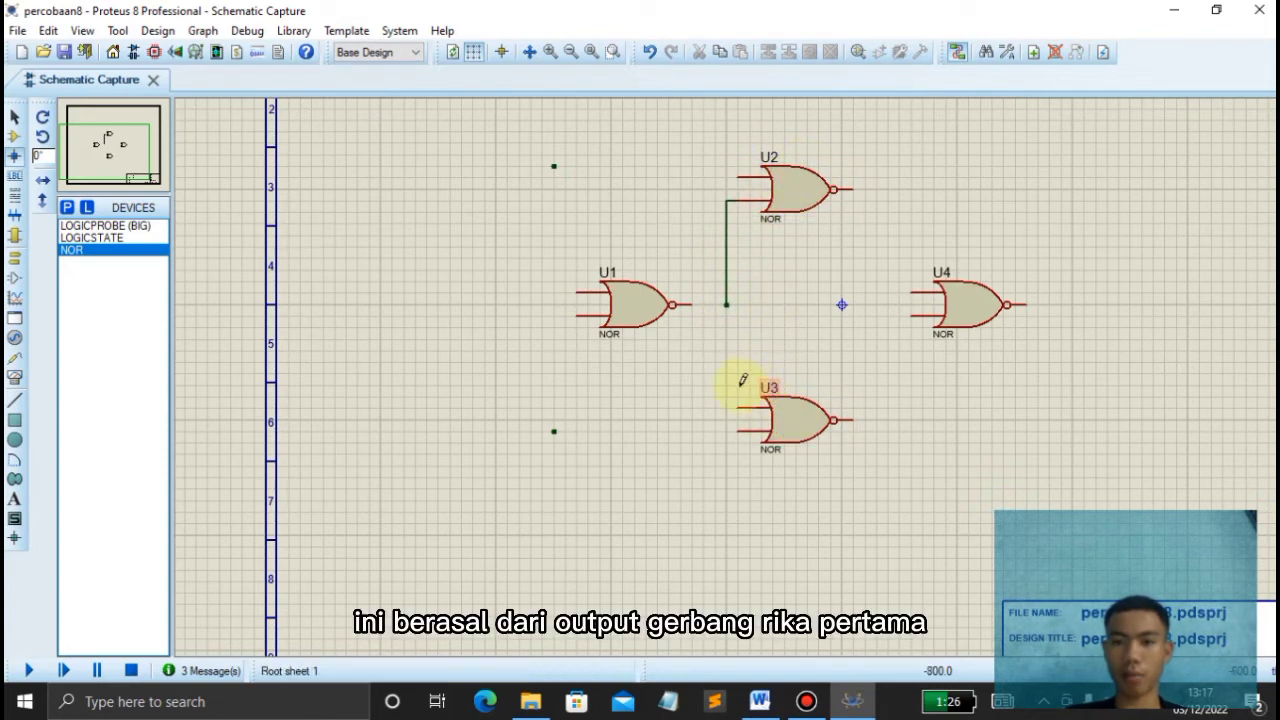
{"action": "left_click", "coordinate": [693, 302]}
{"action": "left_click", "coordinate": [726, 305]}
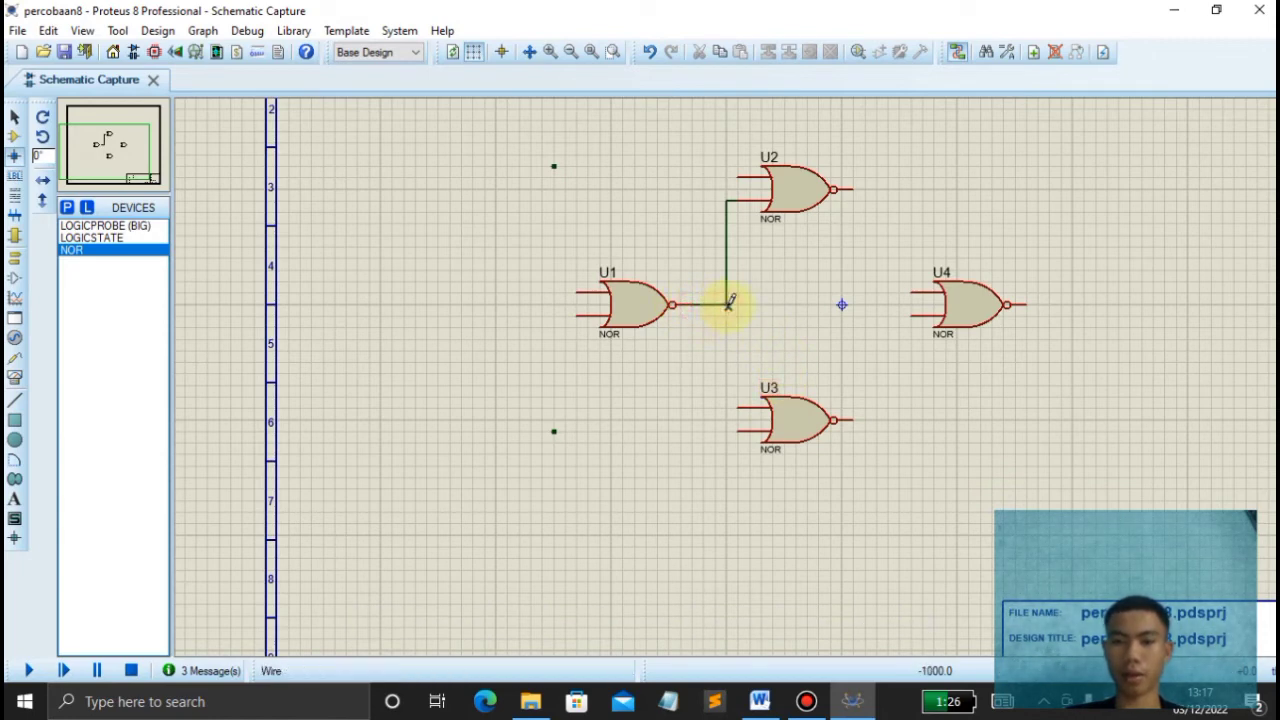
{"action": "left_click", "coordinate": [730, 407]}
{"action": "left_click", "coordinate": [726, 302]}
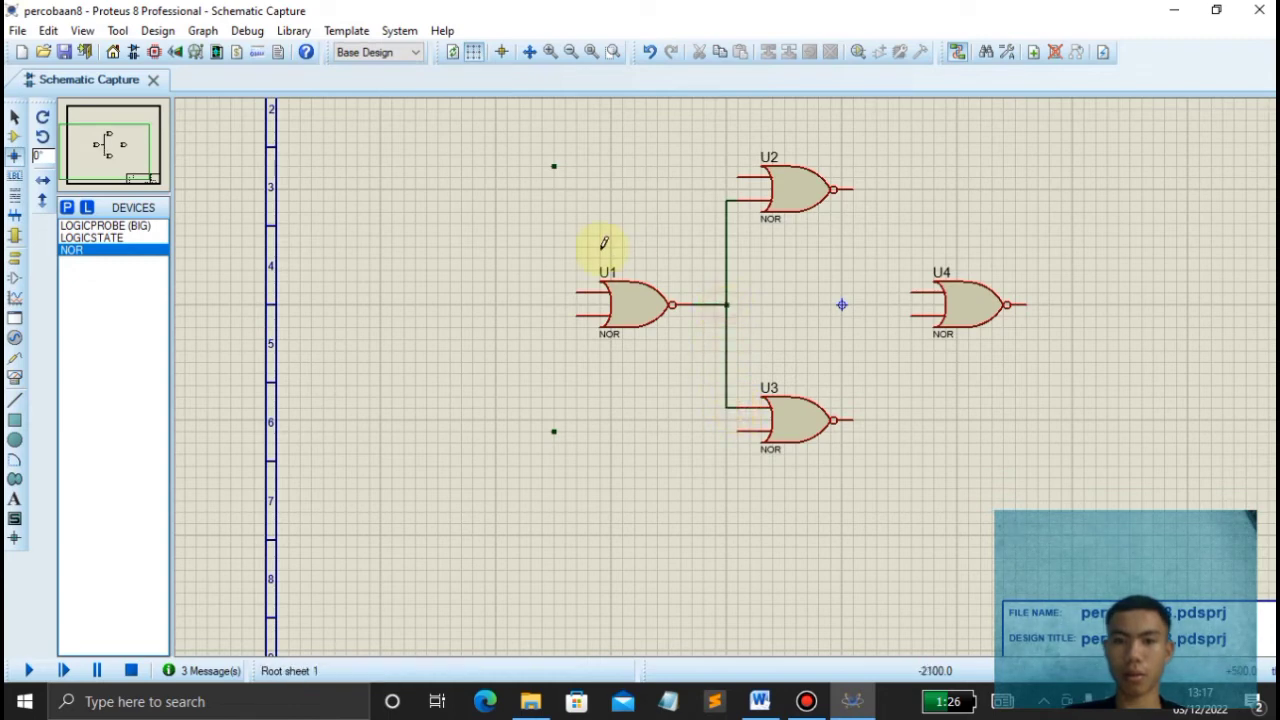
- Wire U2's upper input to the upper junction dot and join U1's upper input to that wire
{"action": "left_click", "coordinate": [745, 177]}
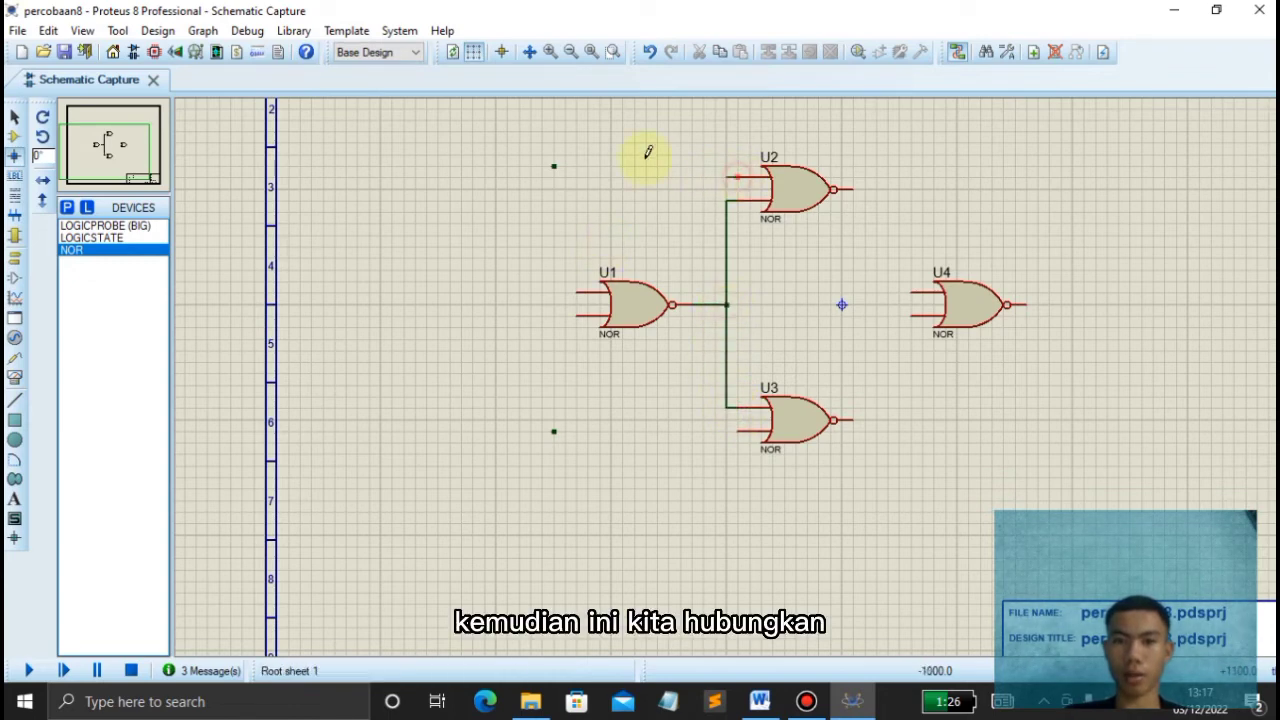
{"action": "left_click", "coordinate": [553, 167]}
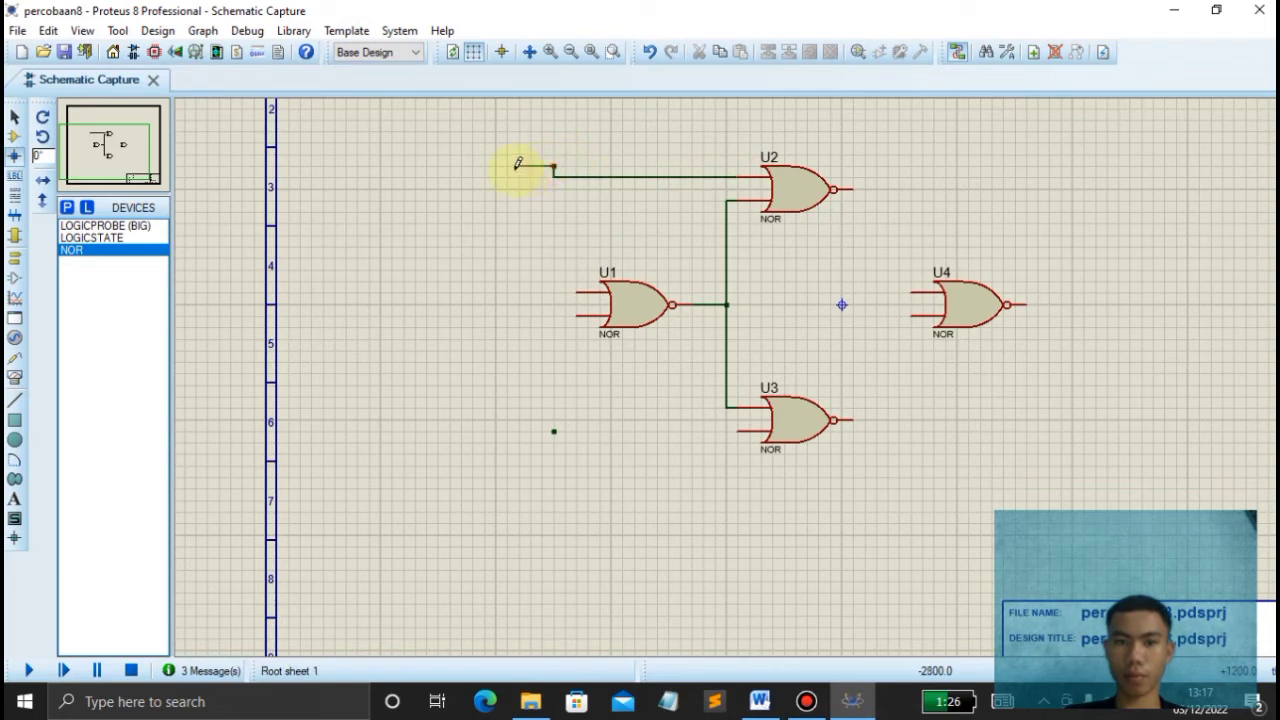
{"action": "left_click", "coordinate": [546, 166]}
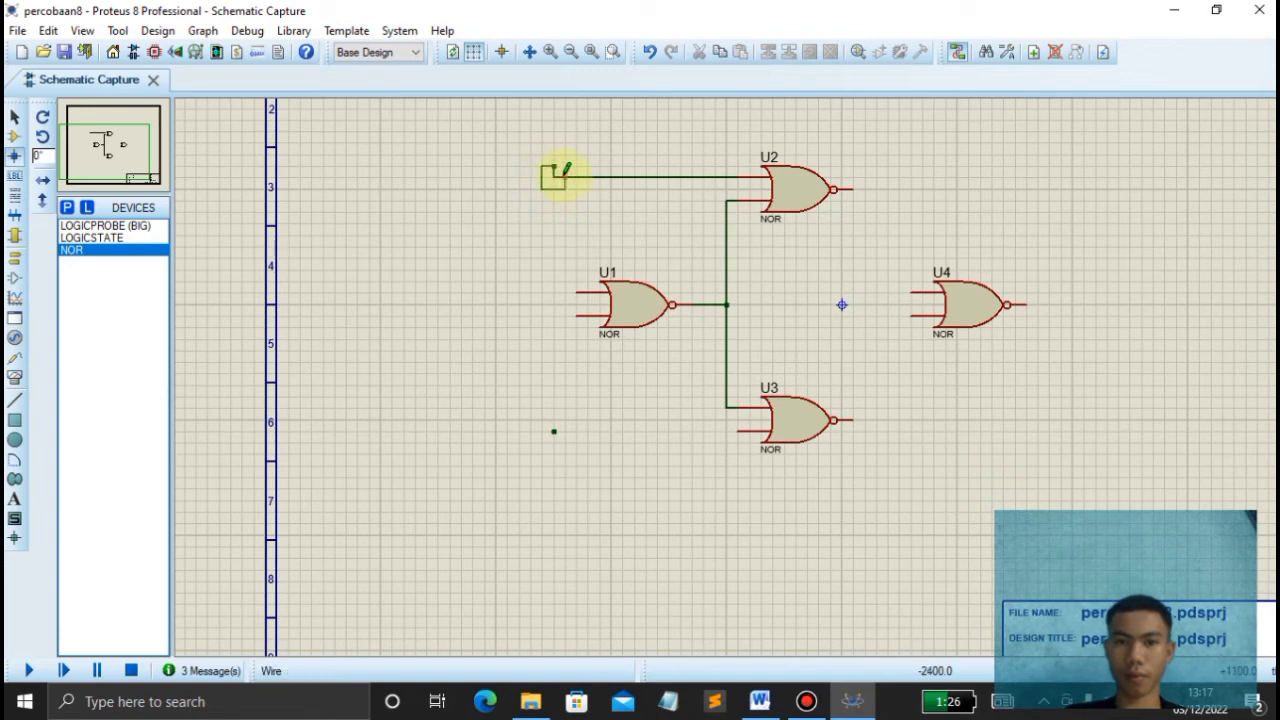
{"action": "left_click", "coordinate": [559, 287]}
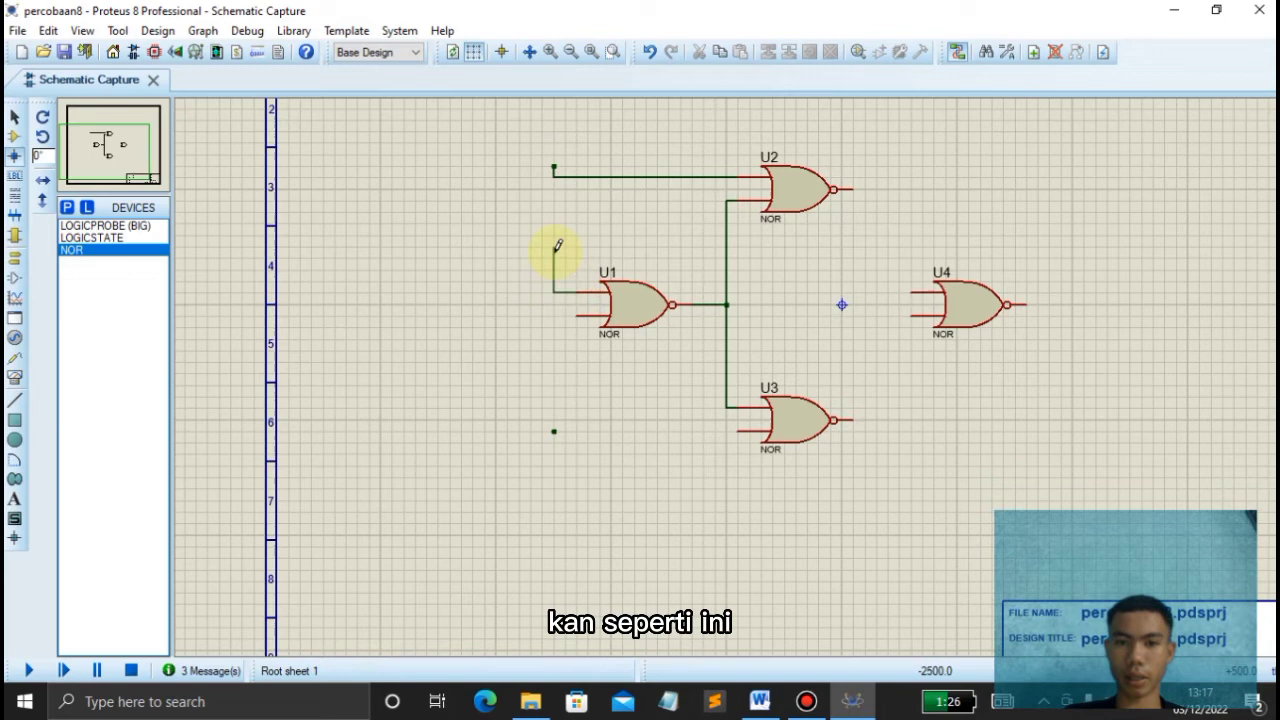
{"action": "left_click", "coordinate": [553, 168]}
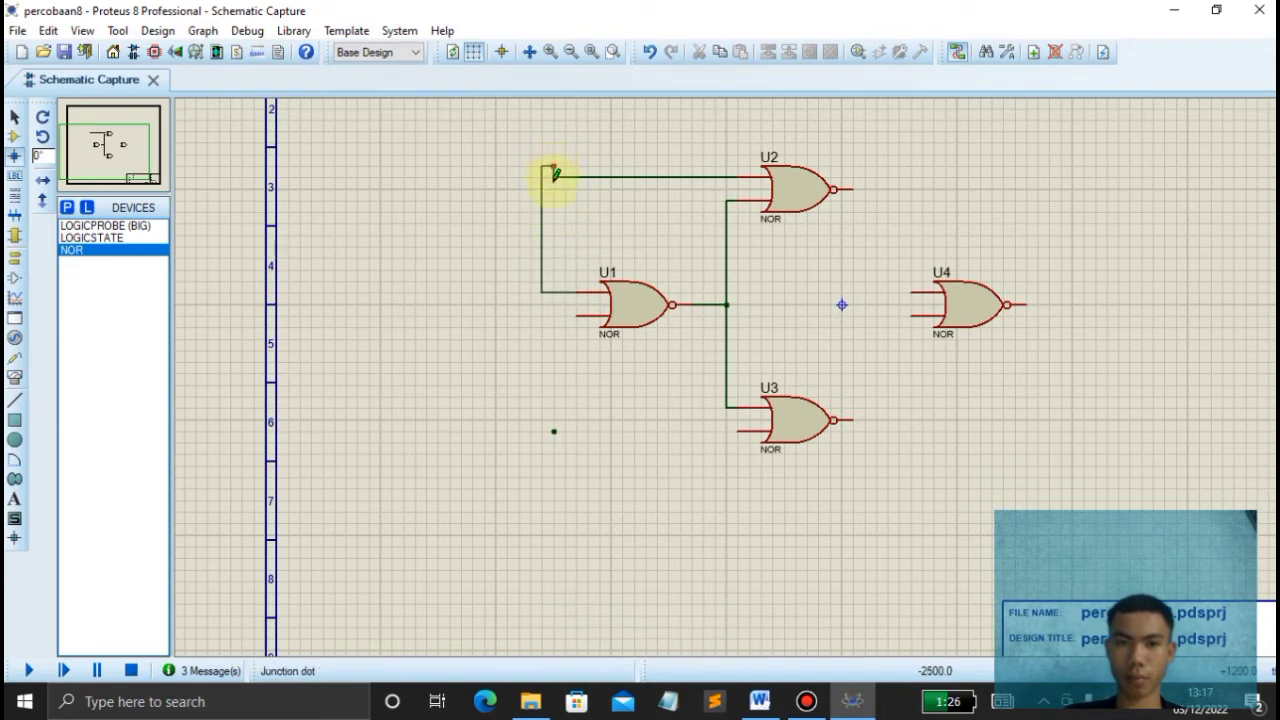
{"action": "right_click", "coordinate": [540, 192]}
{"action": "right_click", "coordinate": [540, 192]}
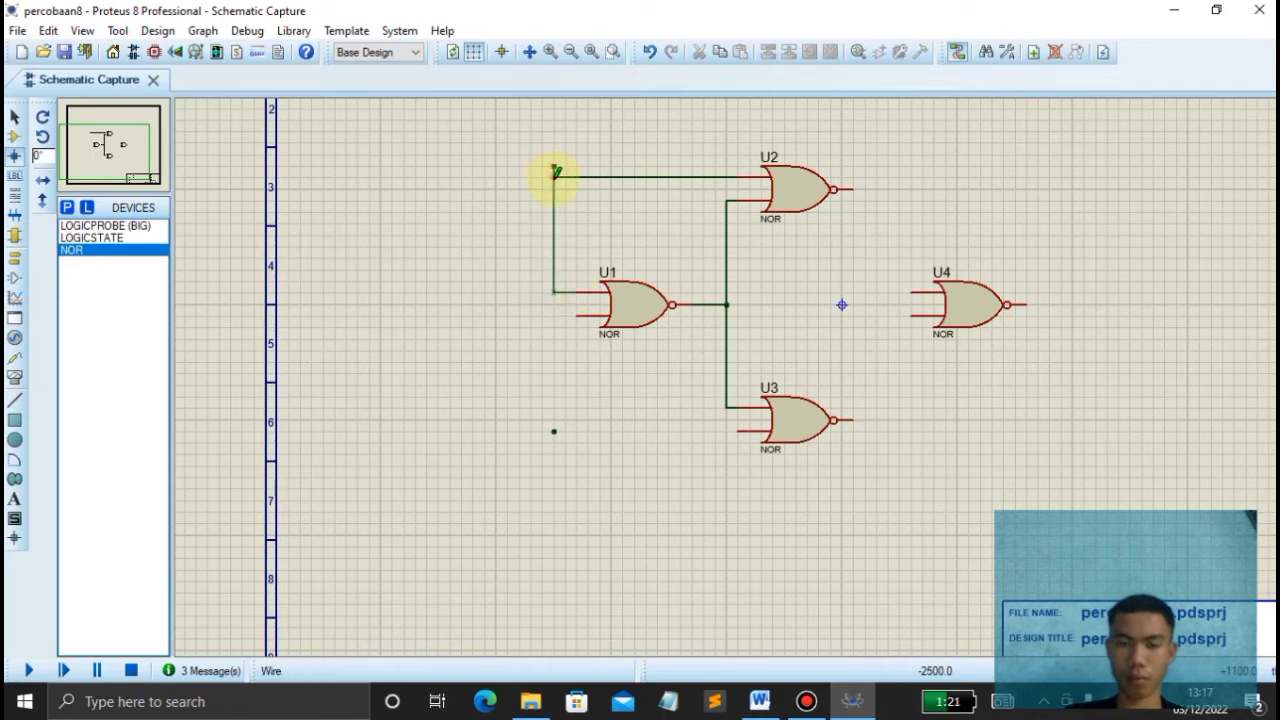
{"action": "left_click", "coordinate": [556, 172]}
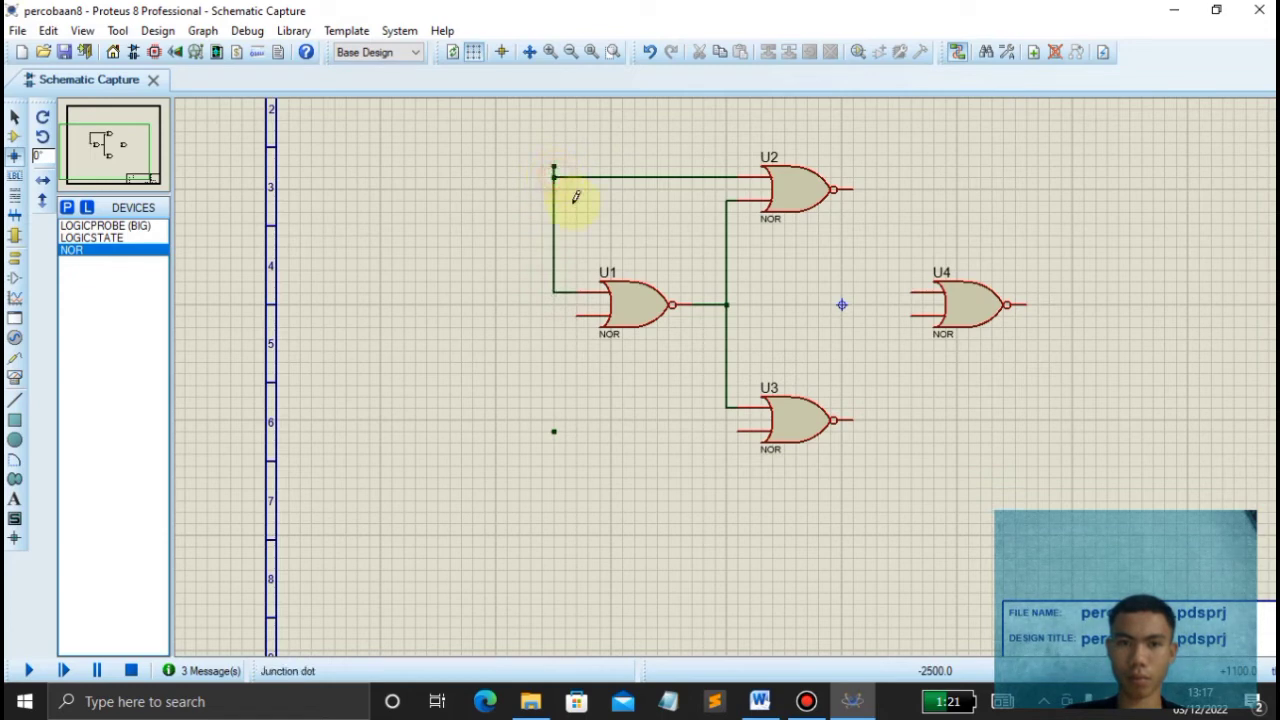
- Delete the surplus junction dot and stub above the corner of the wire joining the upper inputs of U1 and U2
{"action": "right_click", "coordinate": [555, 168]}
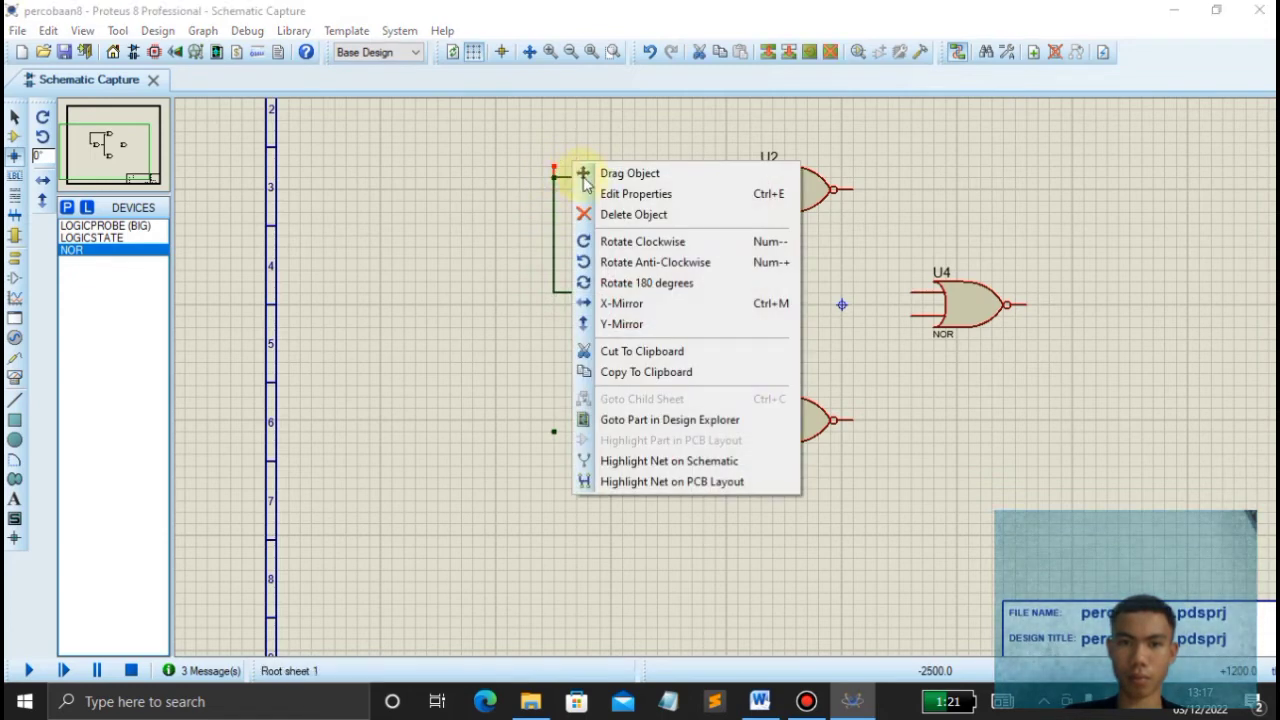
{"action": "left_click", "coordinate": [614, 211]}
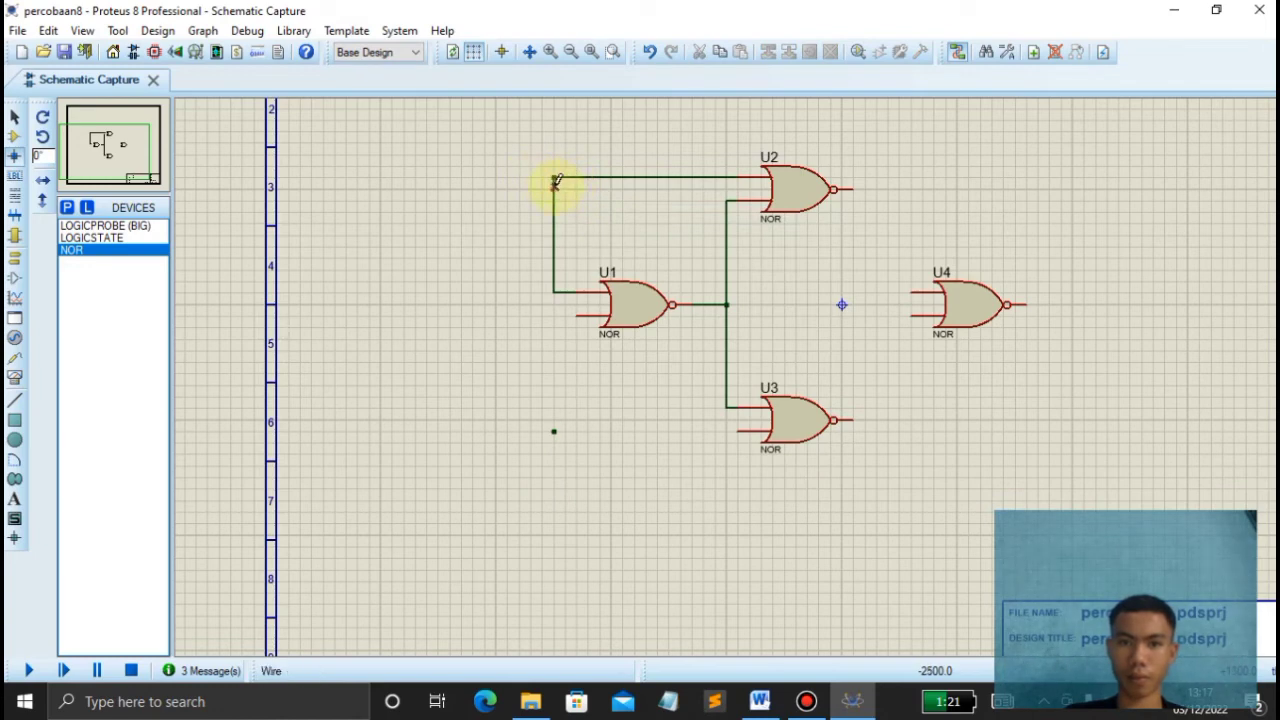
{"action": "right_click", "coordinate": [556, 174]}
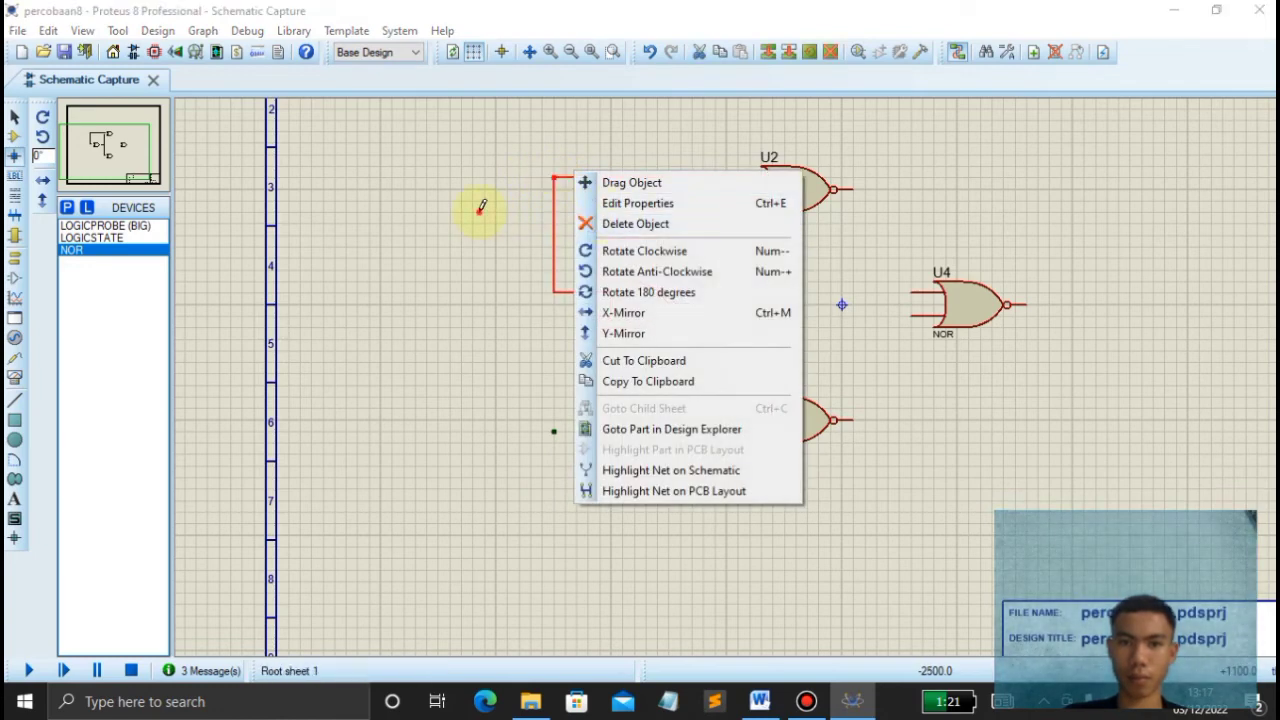
{"action": "left_click", "coordinate": [480, 206]}
{"action": "right_click", "coordinate": [557, 176]}
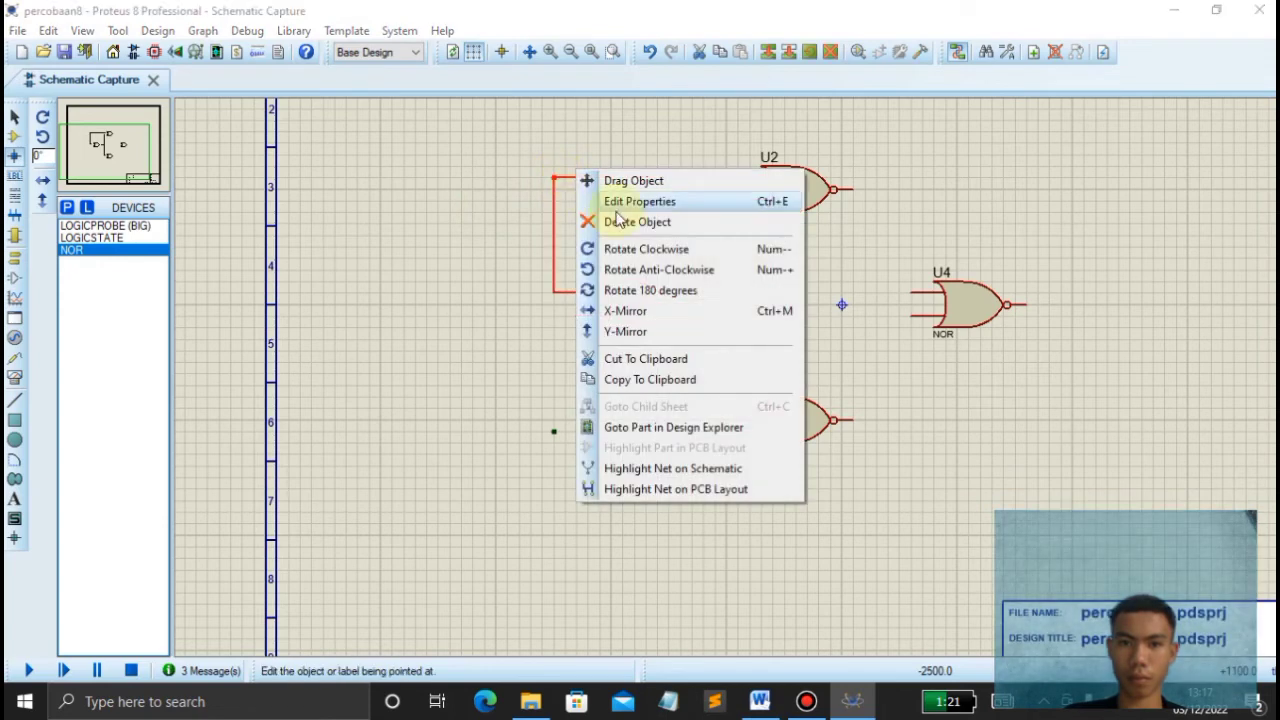
{"action": "key", "text": "Escape"}
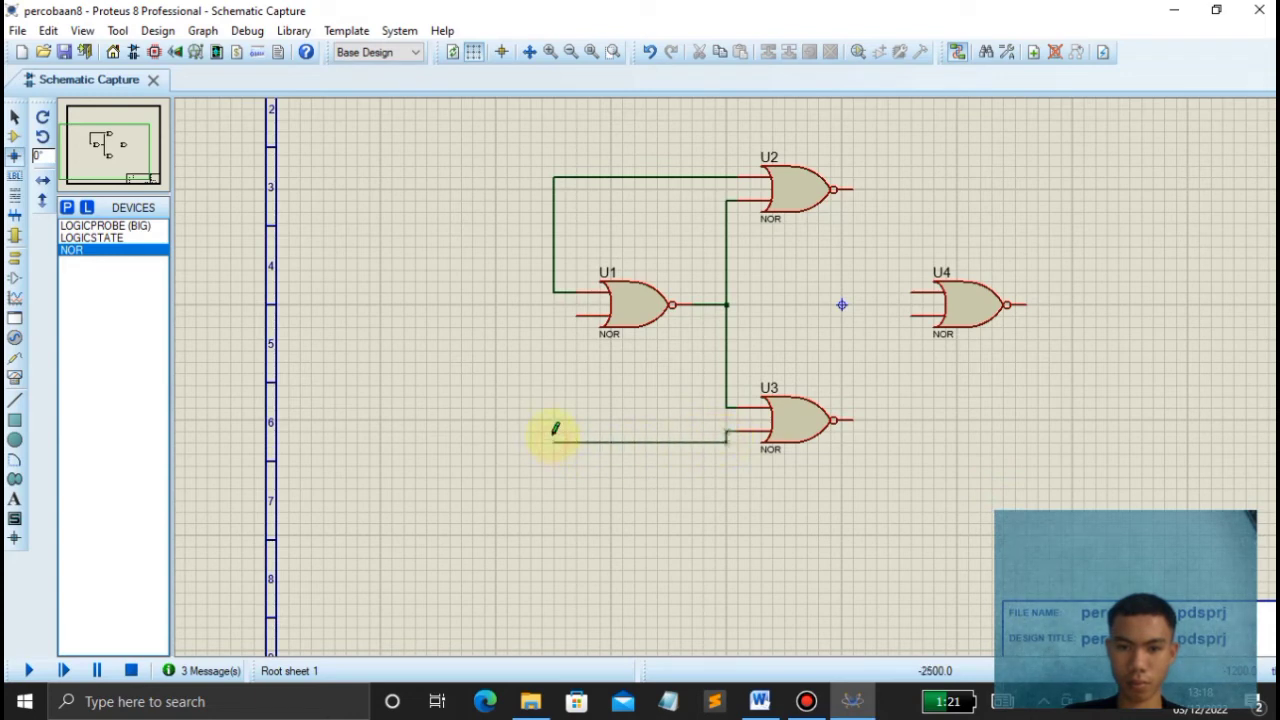
- Wire the lower inputs of U3 and U1 together through the lower junction dot
{"action": "left_click", "coordinate": [553, 433]}
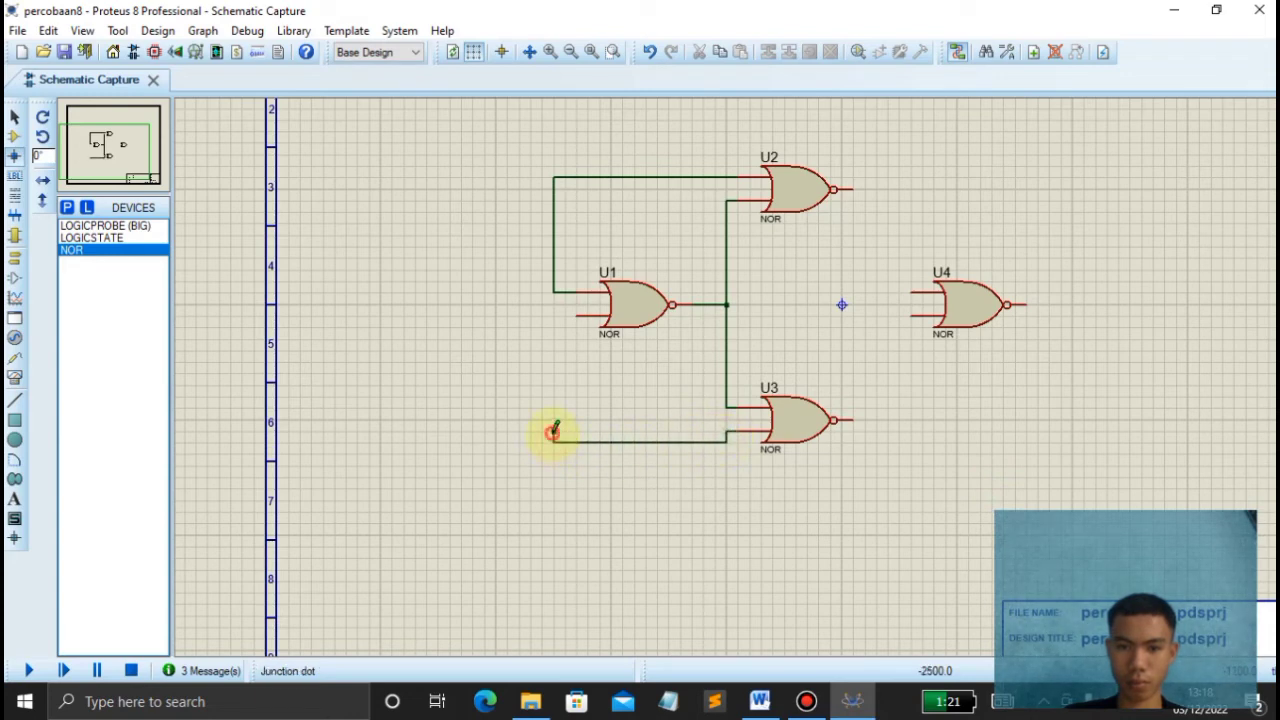
{"action": "left_click", "coordinate": [584, 311]}
{"action": "left_click", "coordinate": [554, 432]}
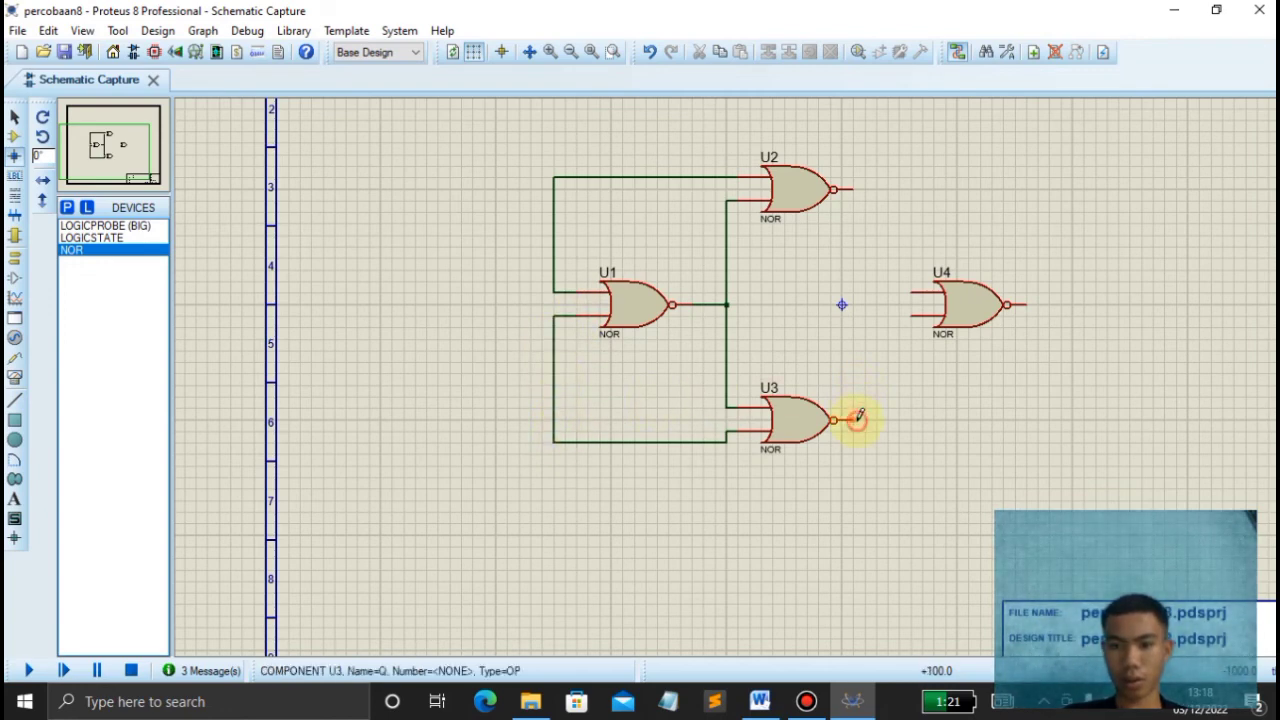
- Wire U3's output to U4's lower input and U2's output to U4's upper input
{"action": "left_click", "coordinate": [909, 318]}
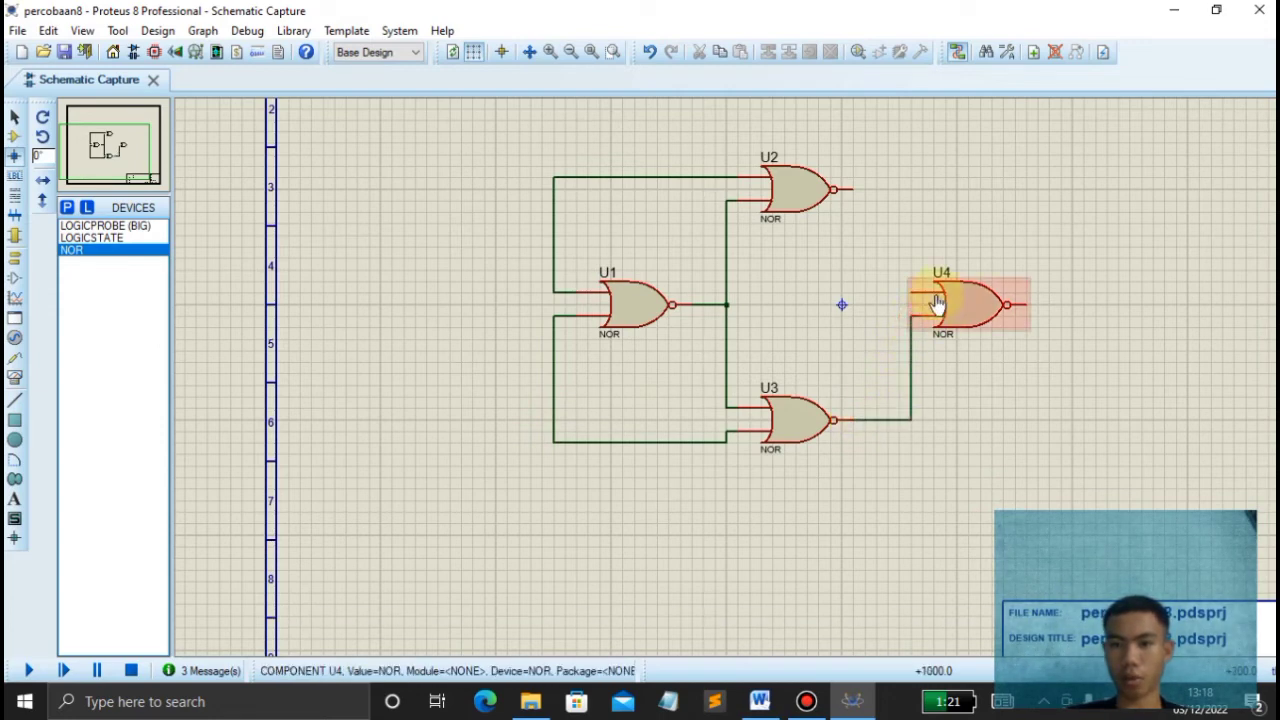
{"action": "left_click", "coordinate": [856, 184]}
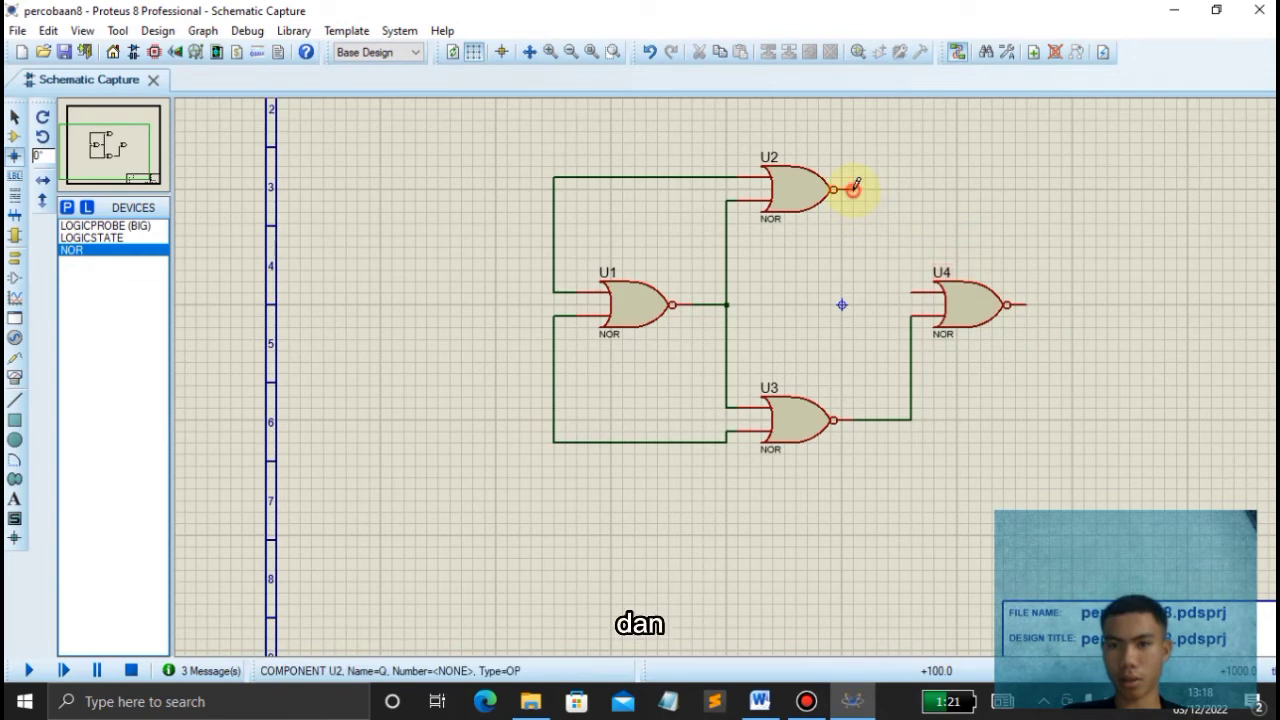
{"action": "left_click", "coordinate": [912, 290]}
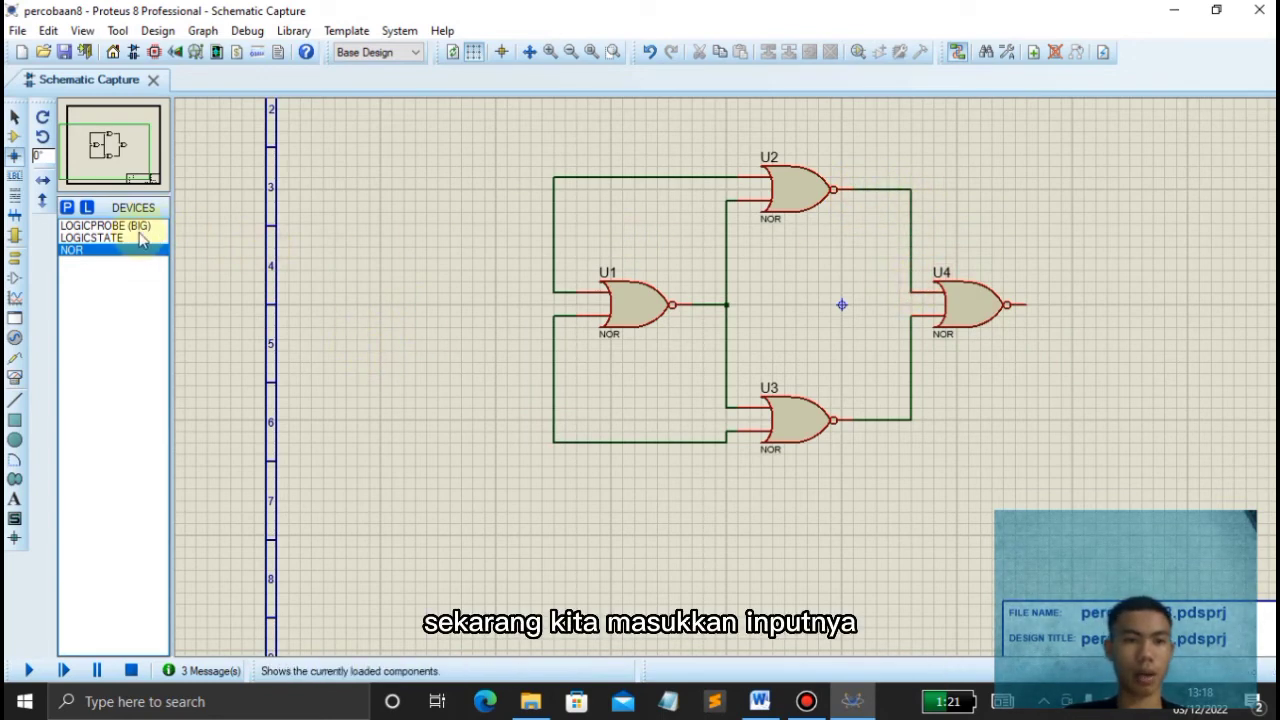
- Place two LOGICSTATE inputs left of U1 and wire them to the upper U1–U2 and lower U1–U3 input wires
{"action": "left_click", "coordinate": [91, 238]}
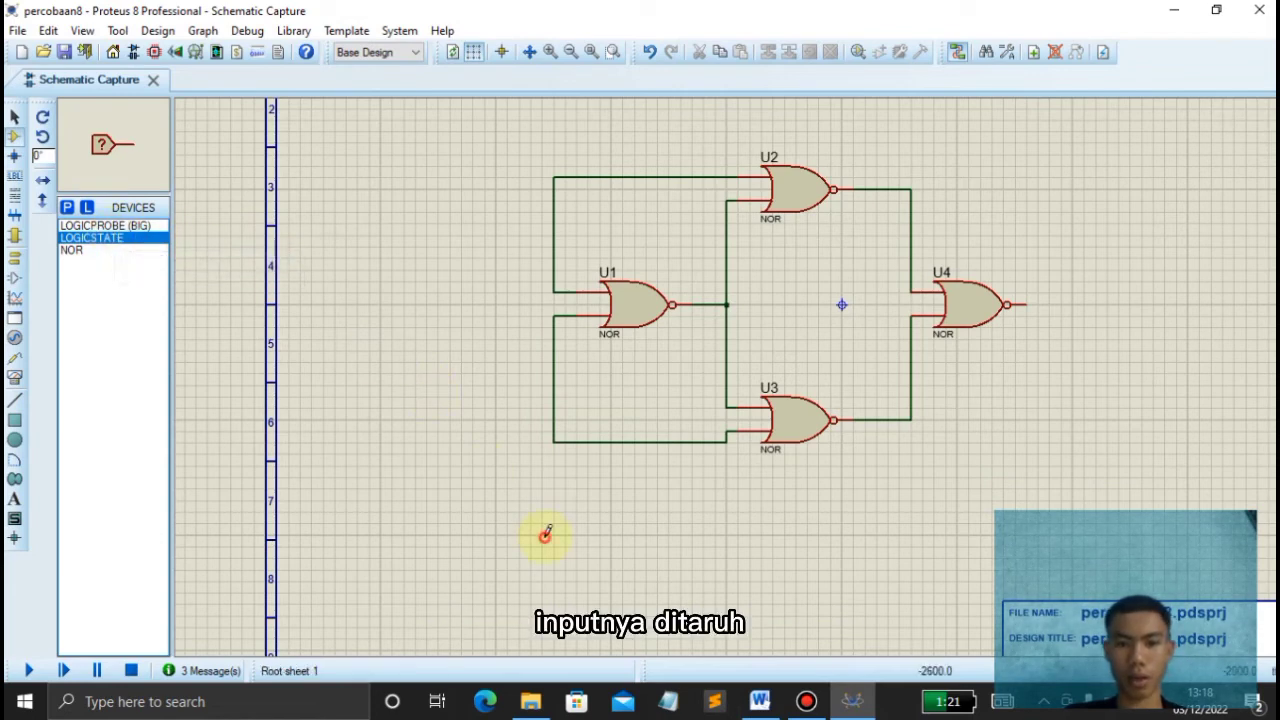
{"action": "left_click", "coordinate": [495, 422]}
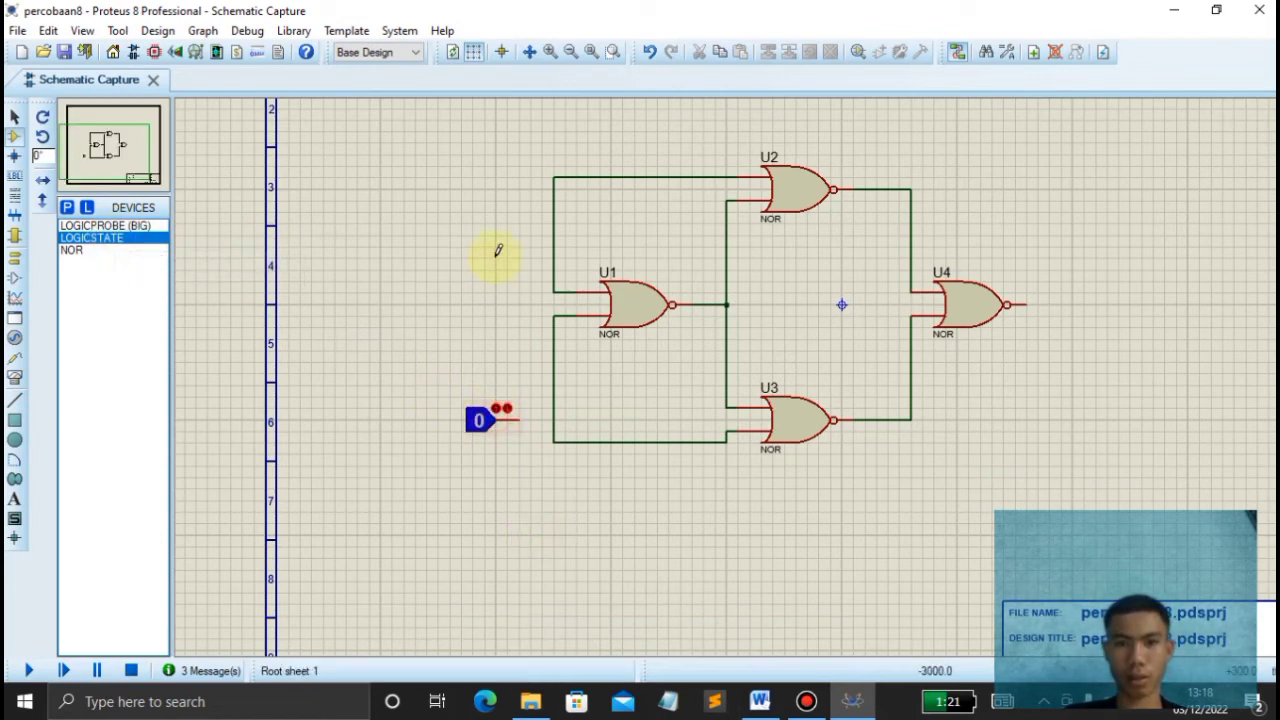
{"action": "left_click", "coordinate": [500, 198]}
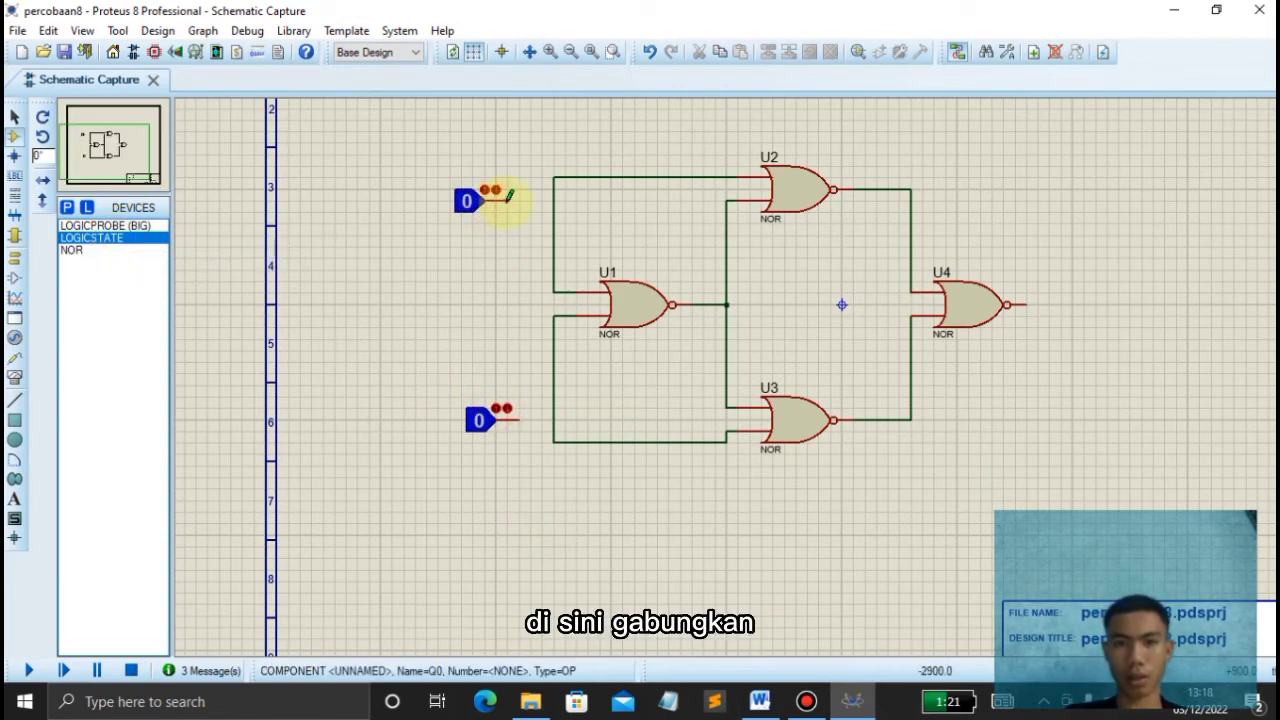
{"action": "left_click", "coordinate": [553, 200]}
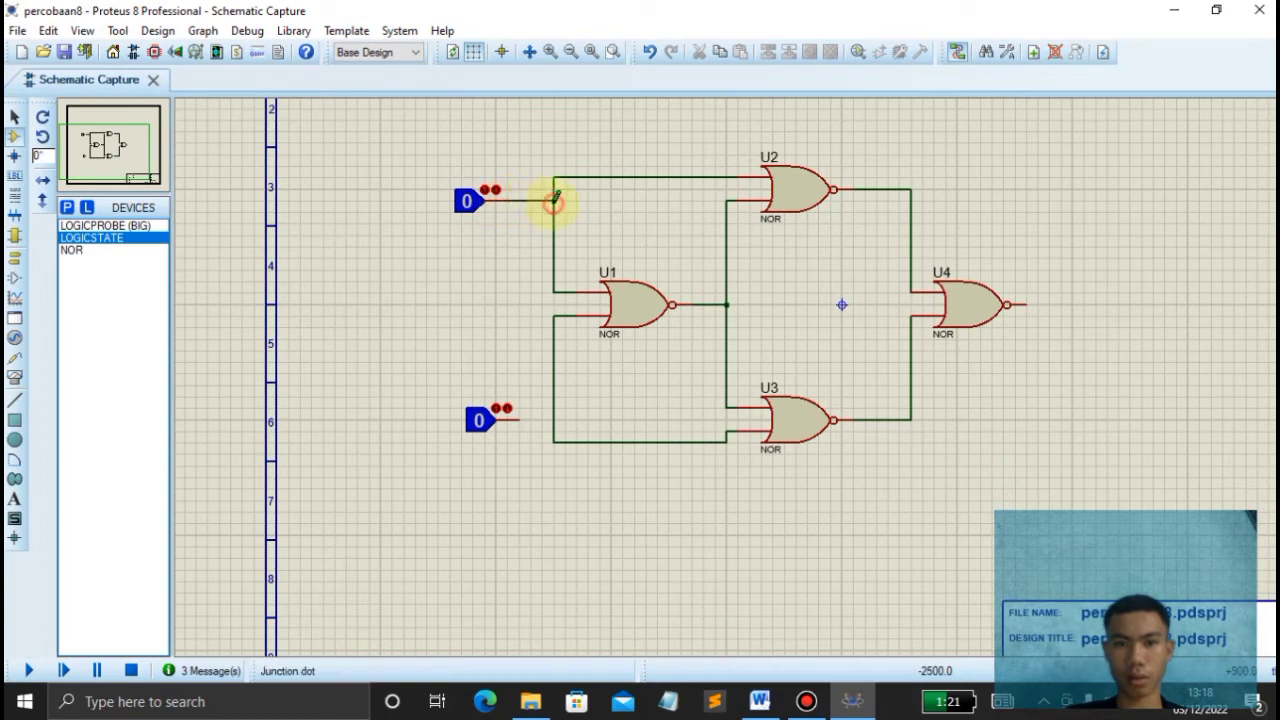
{"action": "left_click", "coordinate": [518, 420]}
{"action": "left_click", "coordinate": [553, 420]}
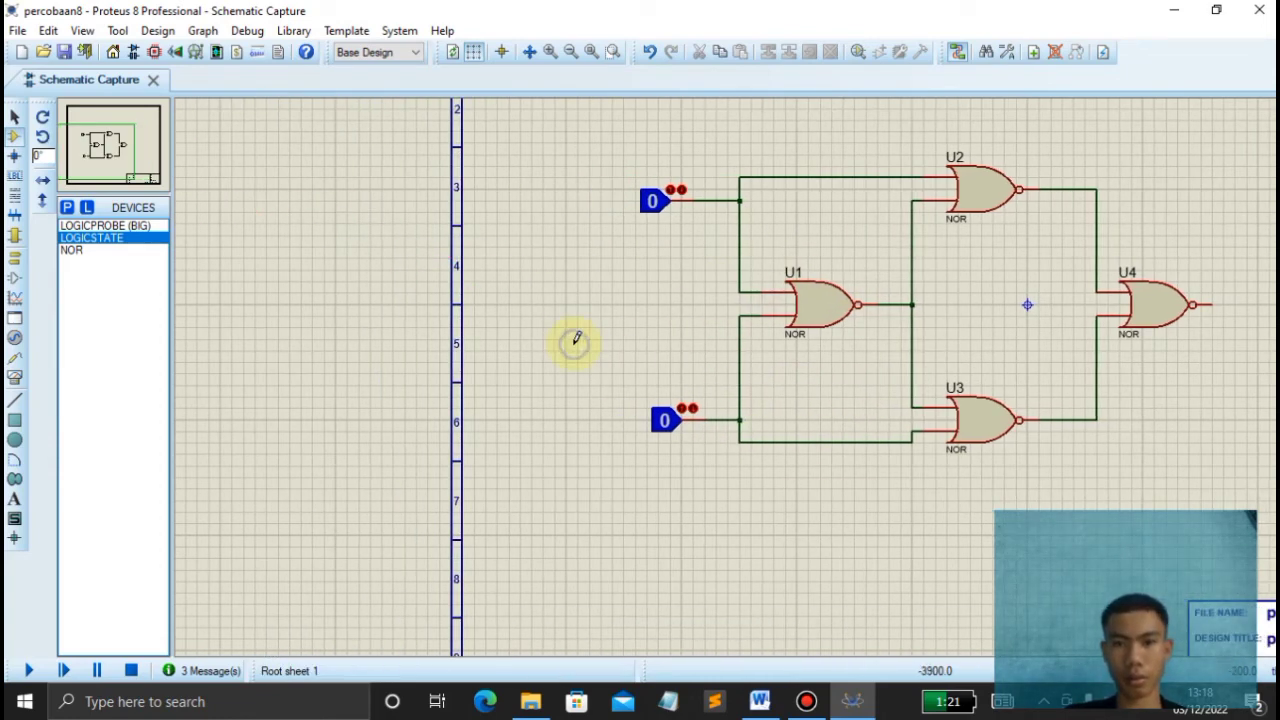
- Place a LOGICPROBE (BIG) right of U4, in line with its output
{"action": "left_click", "coordinate": [100, 226]}
{"action": "left_click", "coordinate": [846, 414]}
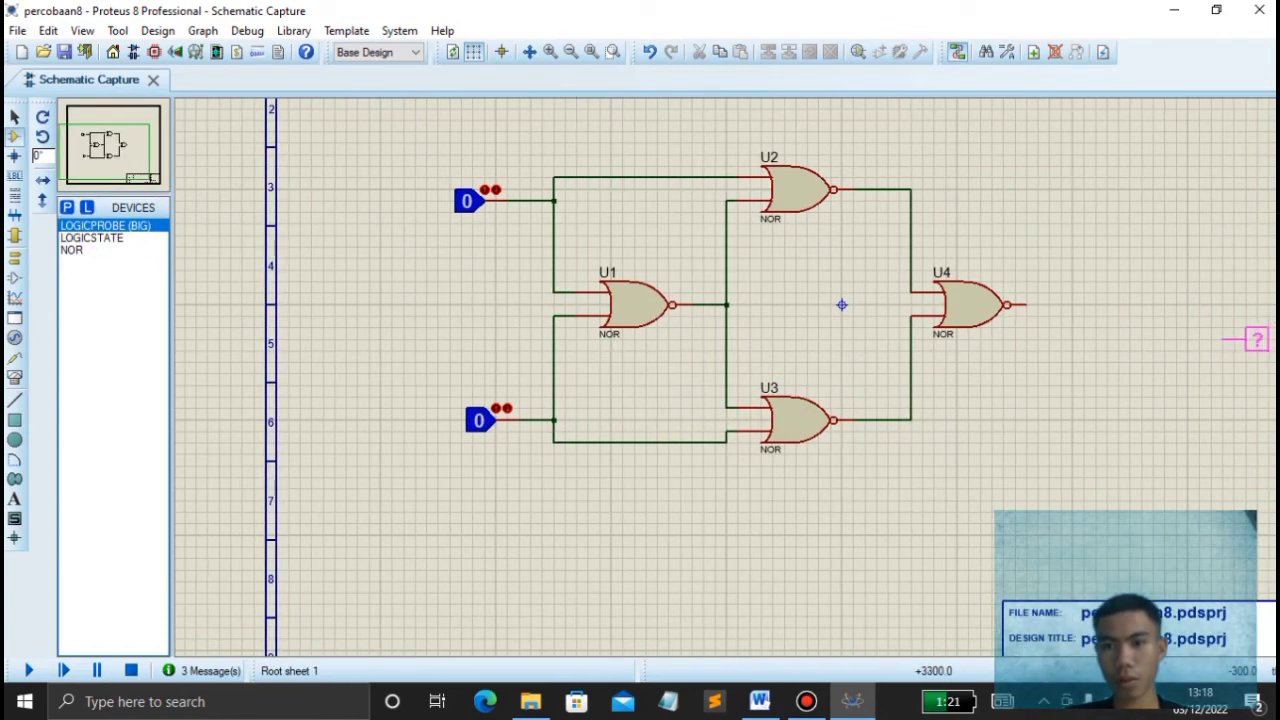
{"action": "left_click", "coordinate": [1068, 306]}
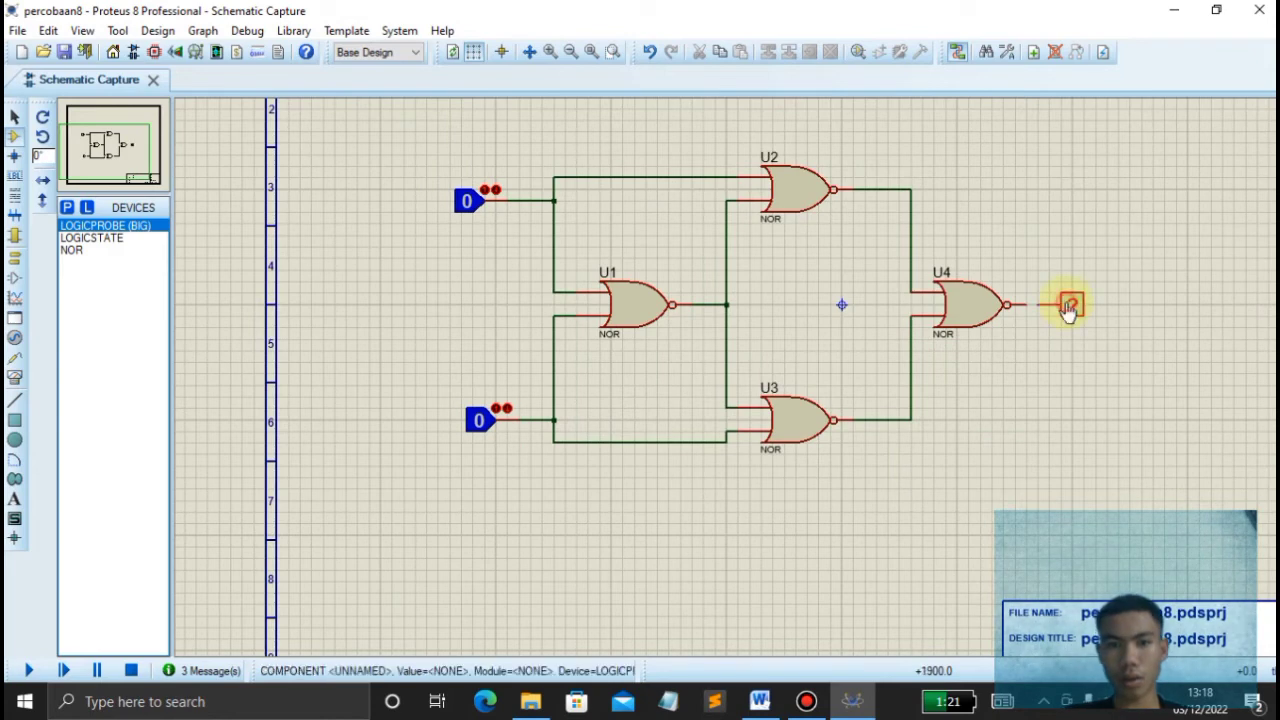
- Try deleting the junction on the upper logic state's wire, and undo the deletion
{"action": "right_click", "coordinate": [555, 195]}
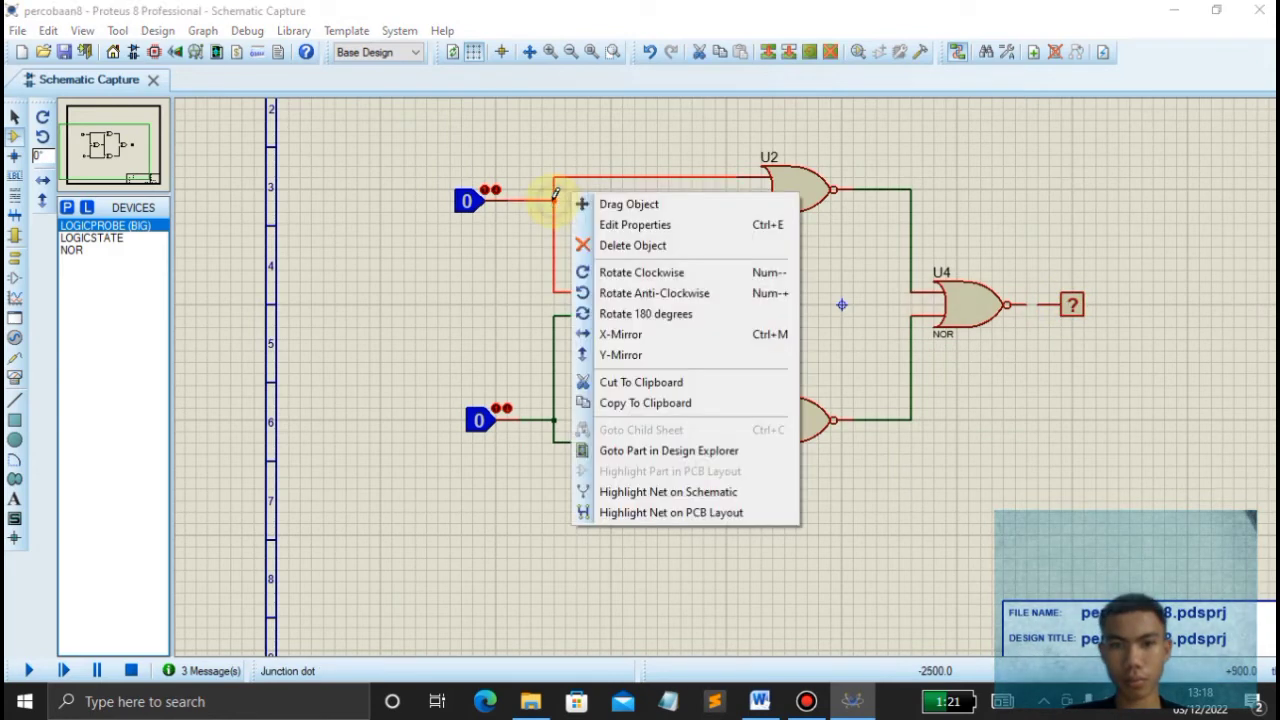
{"action": "left_click", "coordinate": [600, 245]}
{"action": "key", "text": "ctrl+z"}
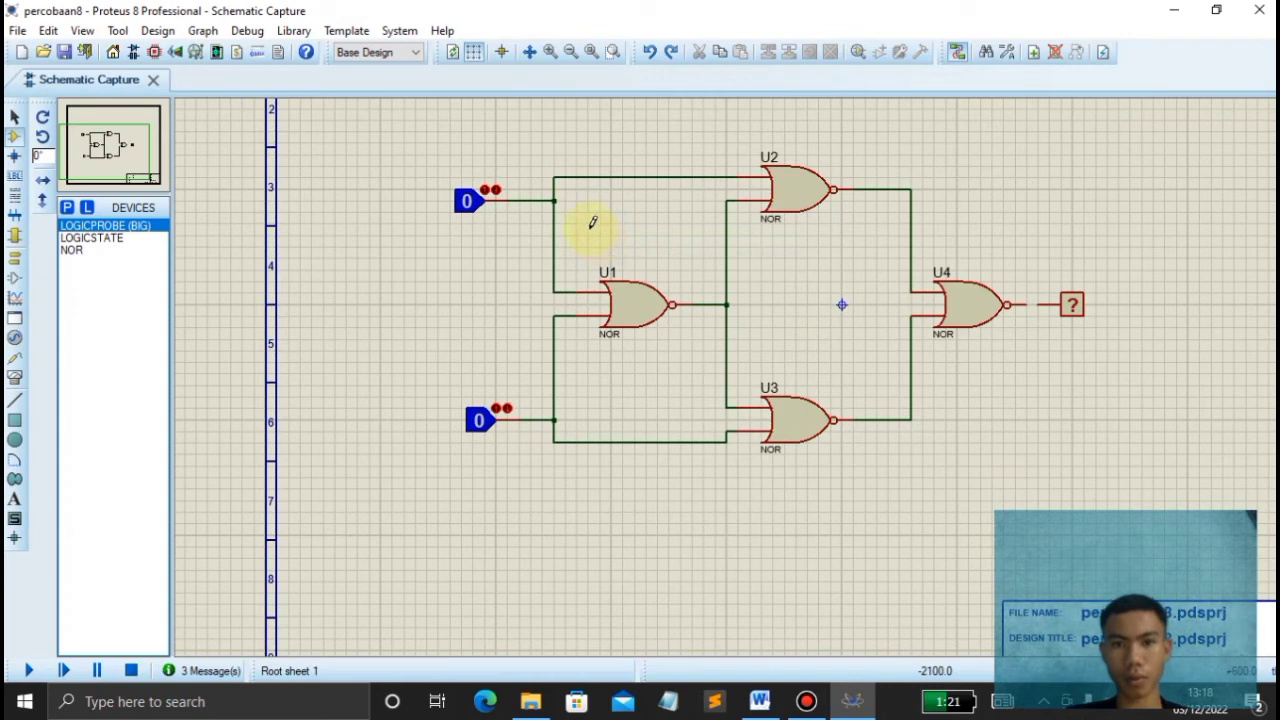
{"action": "right_click", "coordinate": [566, 203]}
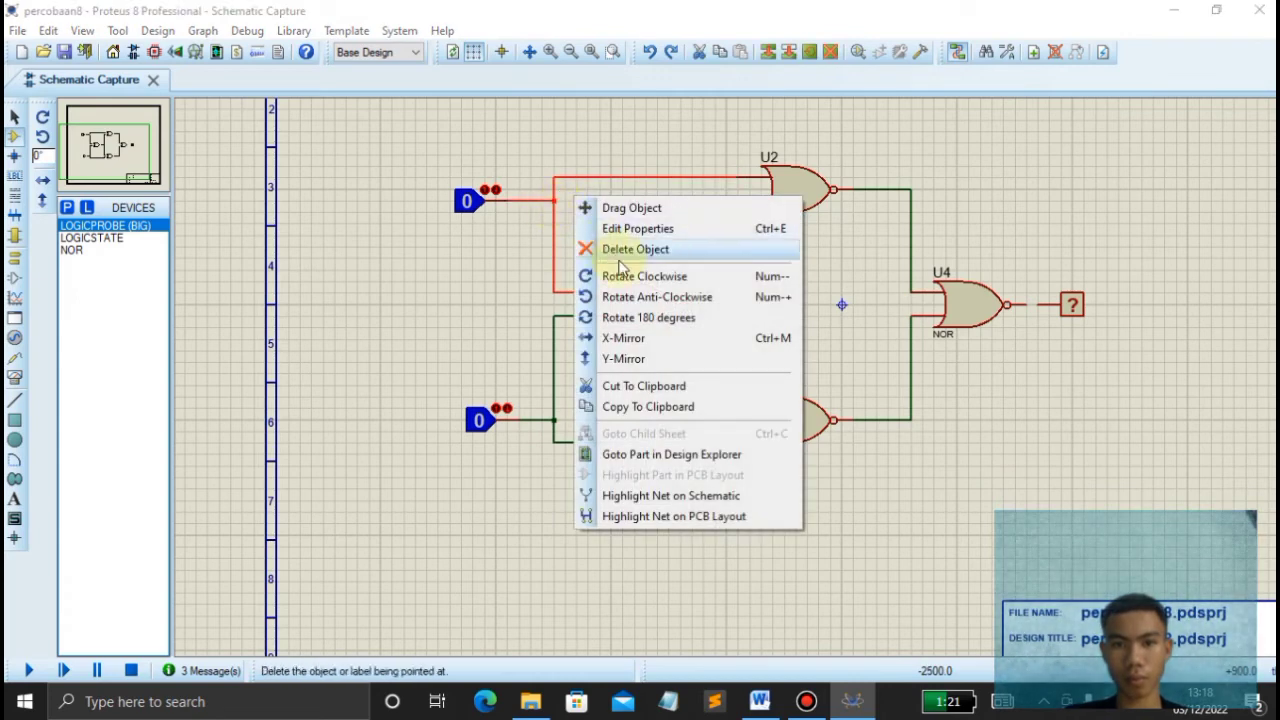
{"action": "left_click", "coordinate": [628, 251]}
{"action": "key", "text": "ctrl+z"}
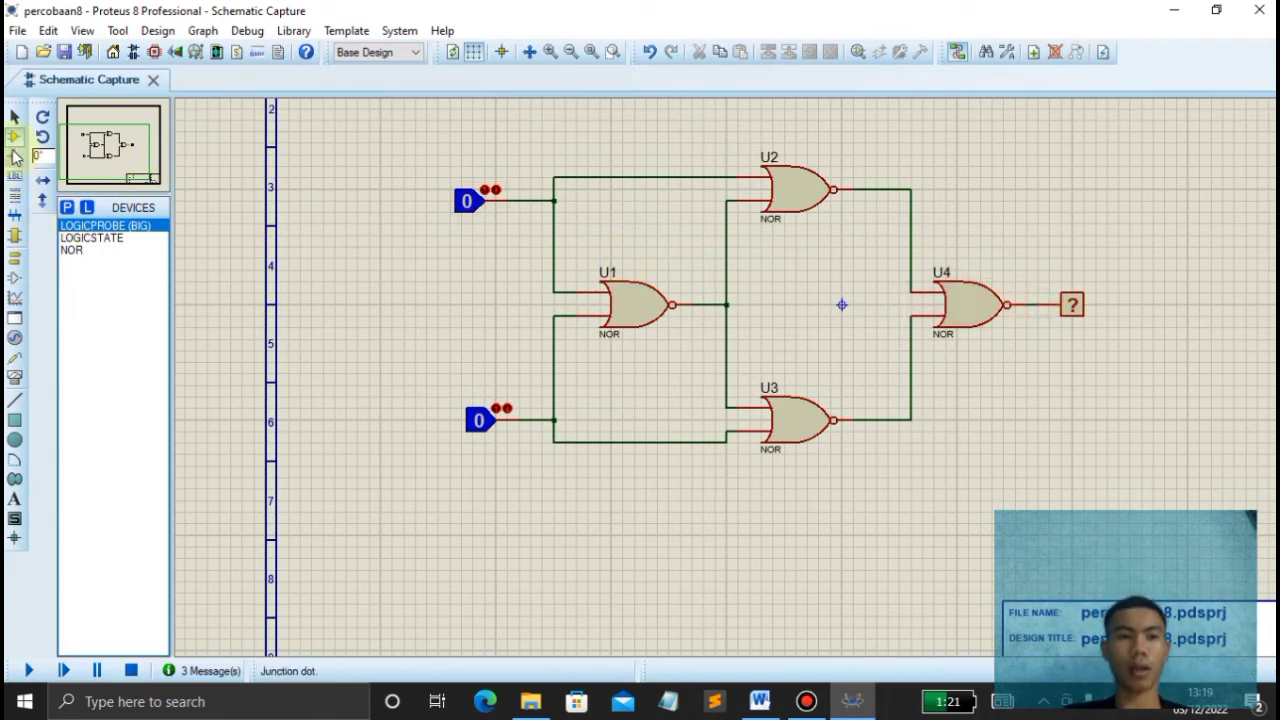
- Run the simulation and alternately toggle the upper and lower logic states through the combinations 1-0, 1-1 and 0-1
{"action": "left_click", "coordinate": [14, 117]}
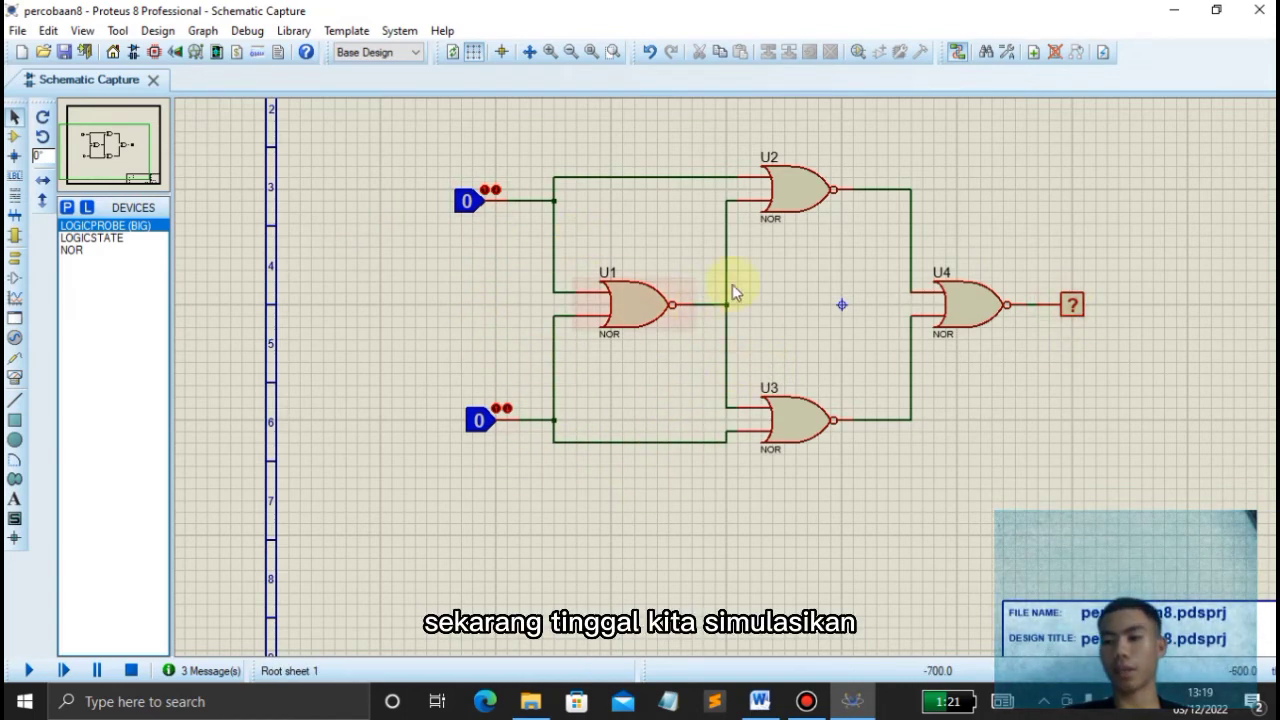
{"action": "left_click", "coordinate": [28, 670]}
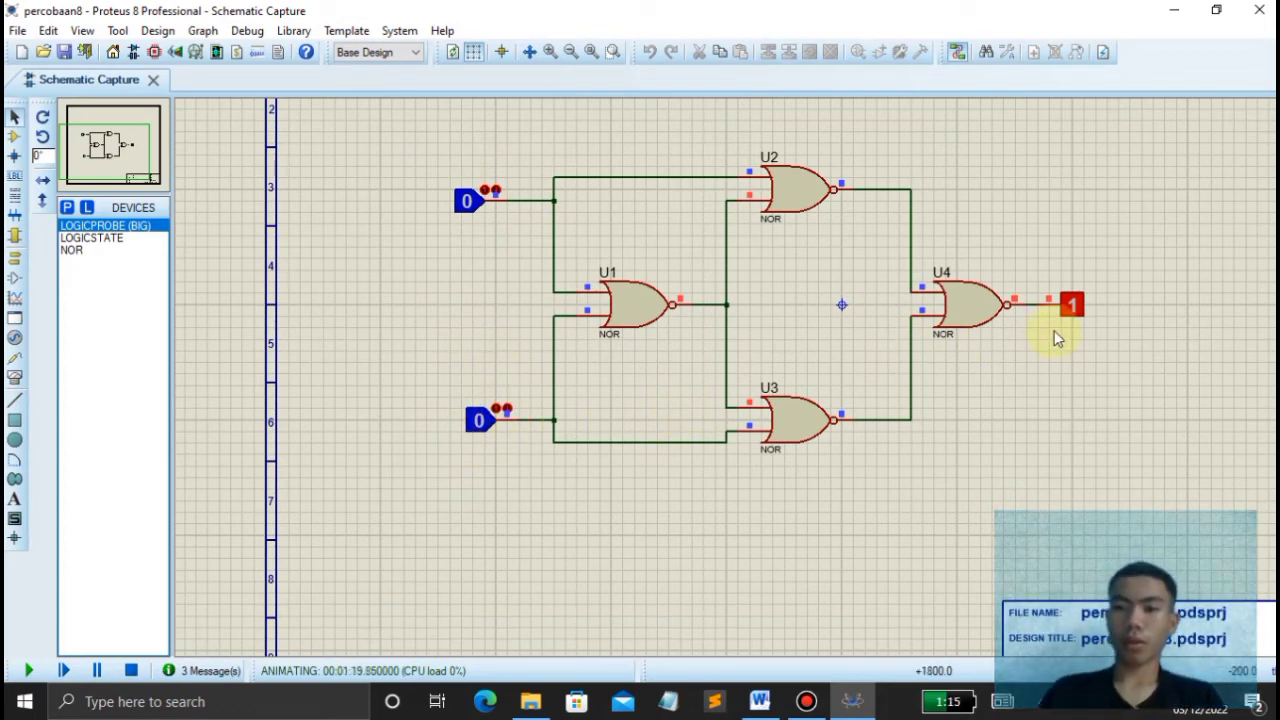
{"action": "left_click", "coordinate": [476, 206]}
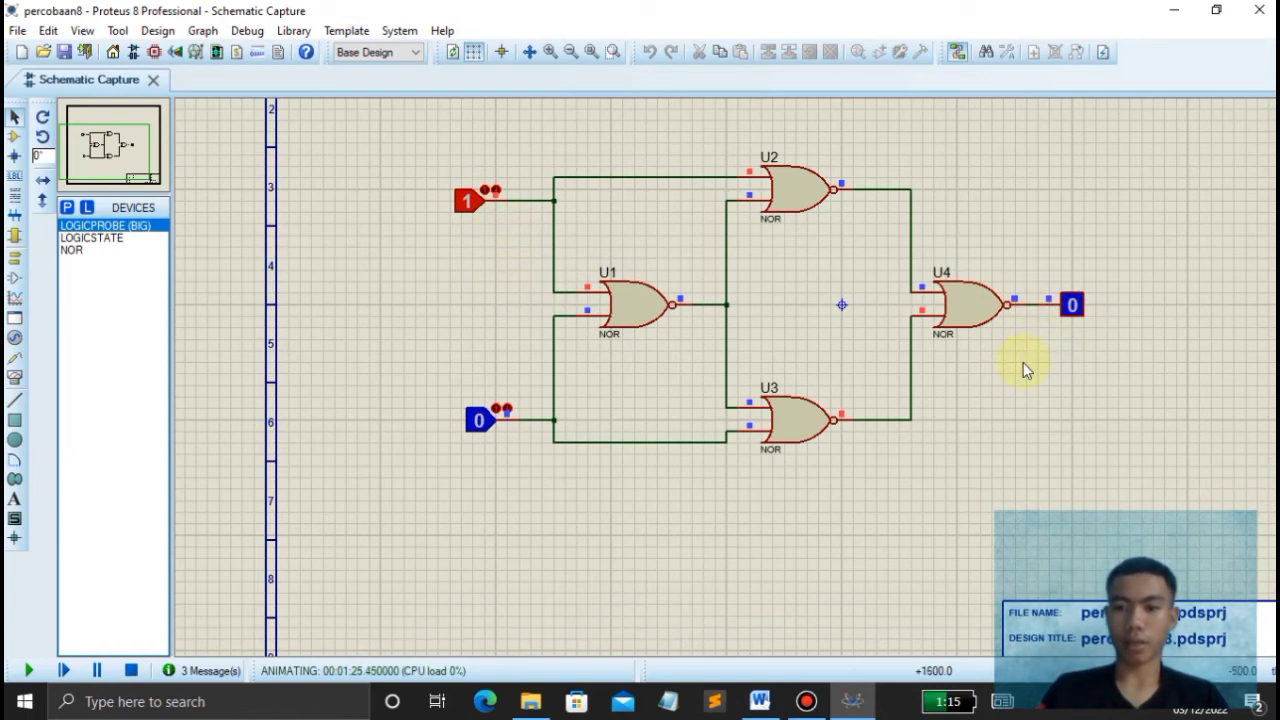
{"action": "left_click", "coordinate": [479, 424]}
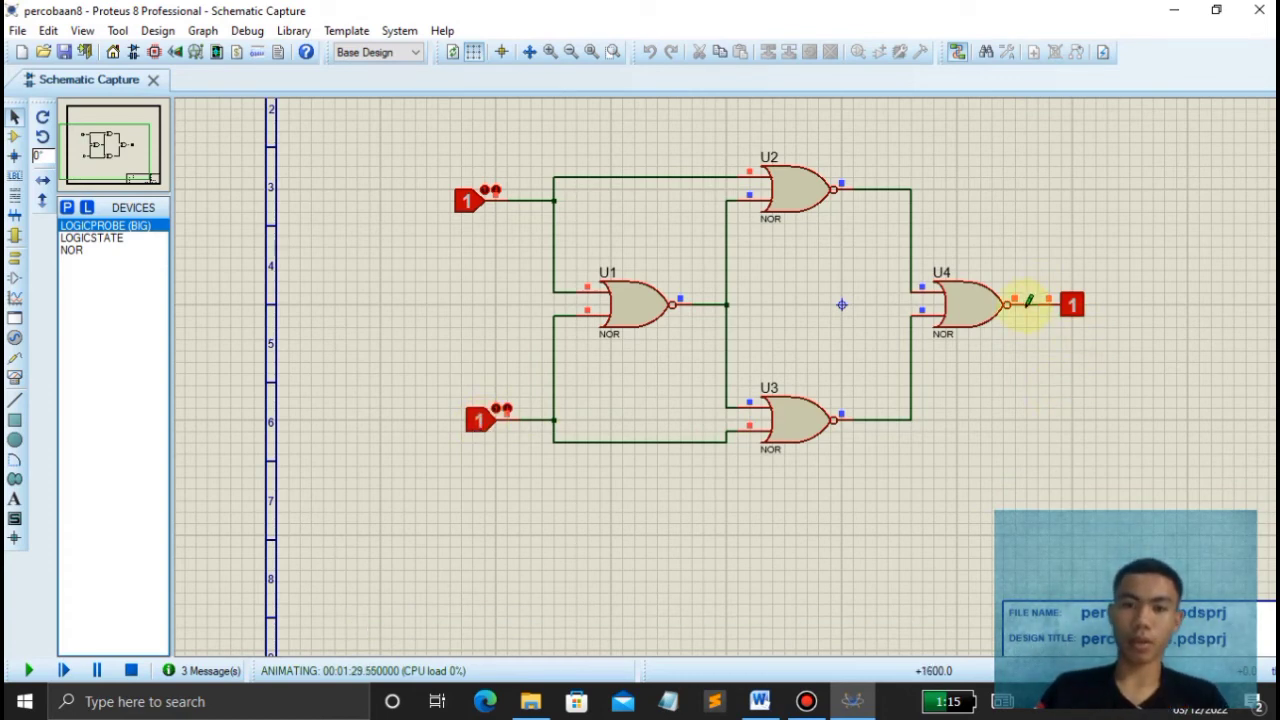
{"action": "left_click", "coordinate": [468, 200]}
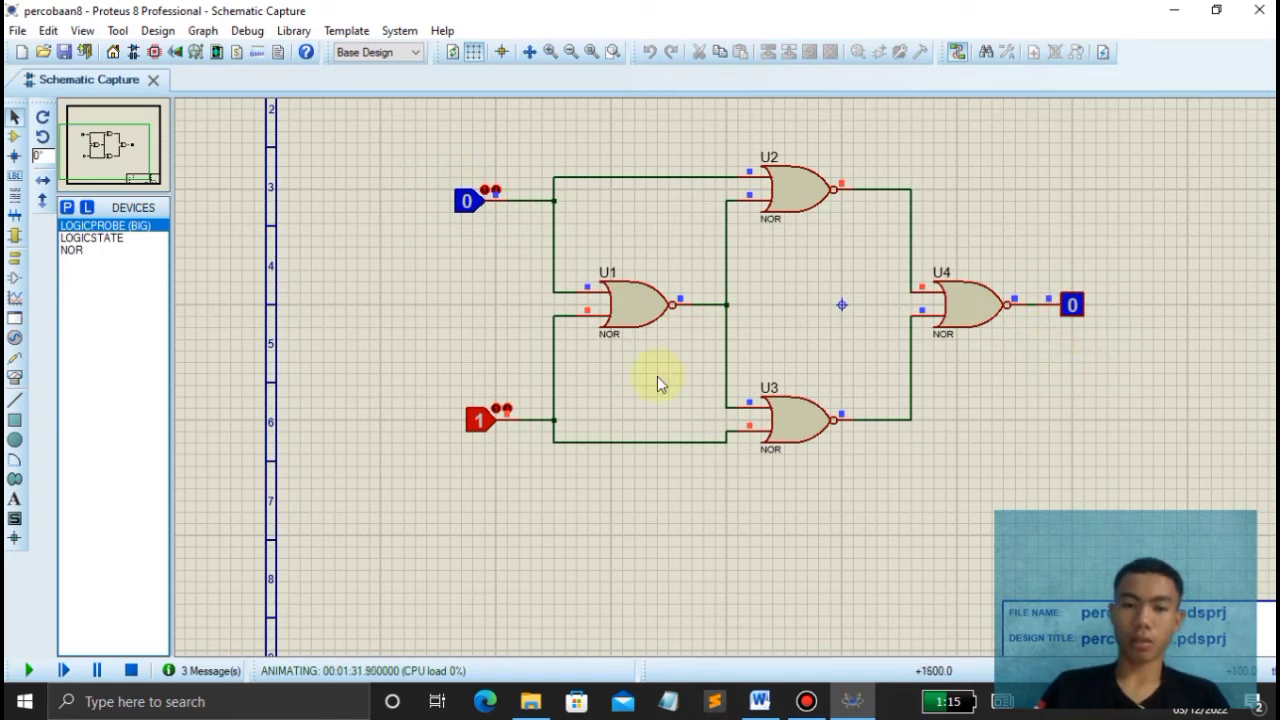
{"action": "left_click", "coordinate": [479, 421]}
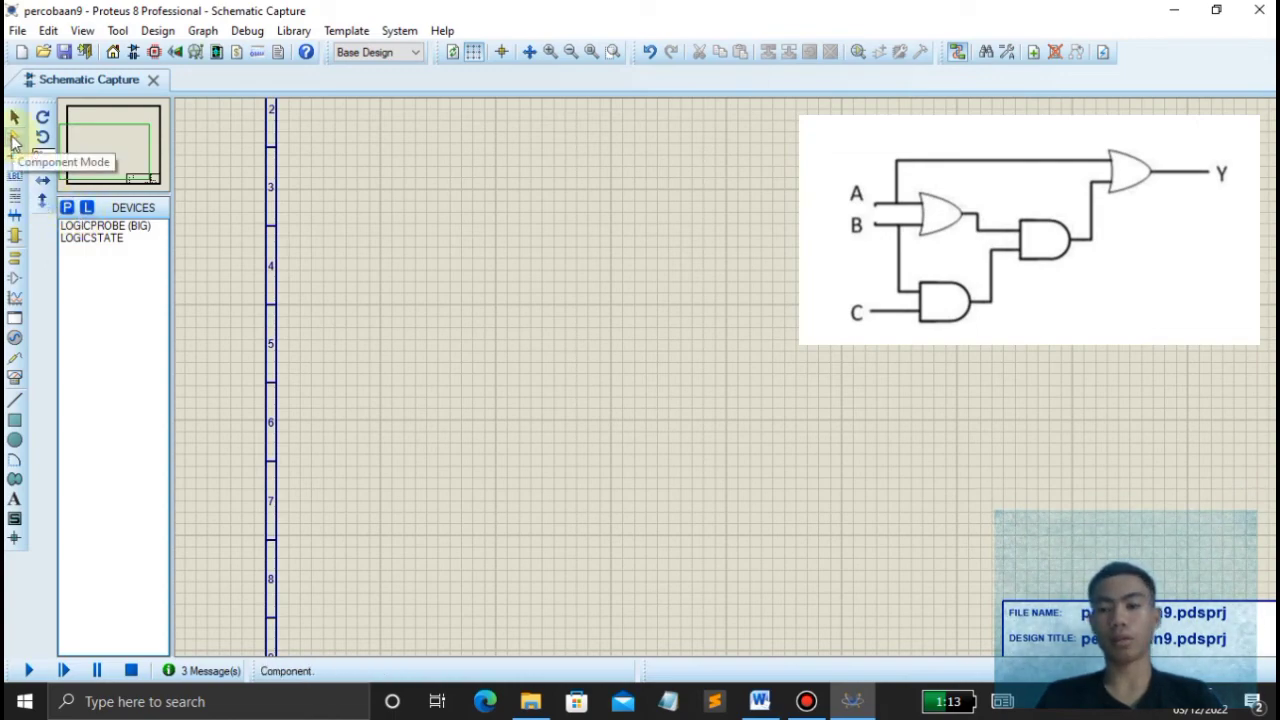
- Add the two-input AND and OR gates from the ACTIVE library to the percobaan9 device list
{"action": "left_click", "coordinate": [67, 207]}
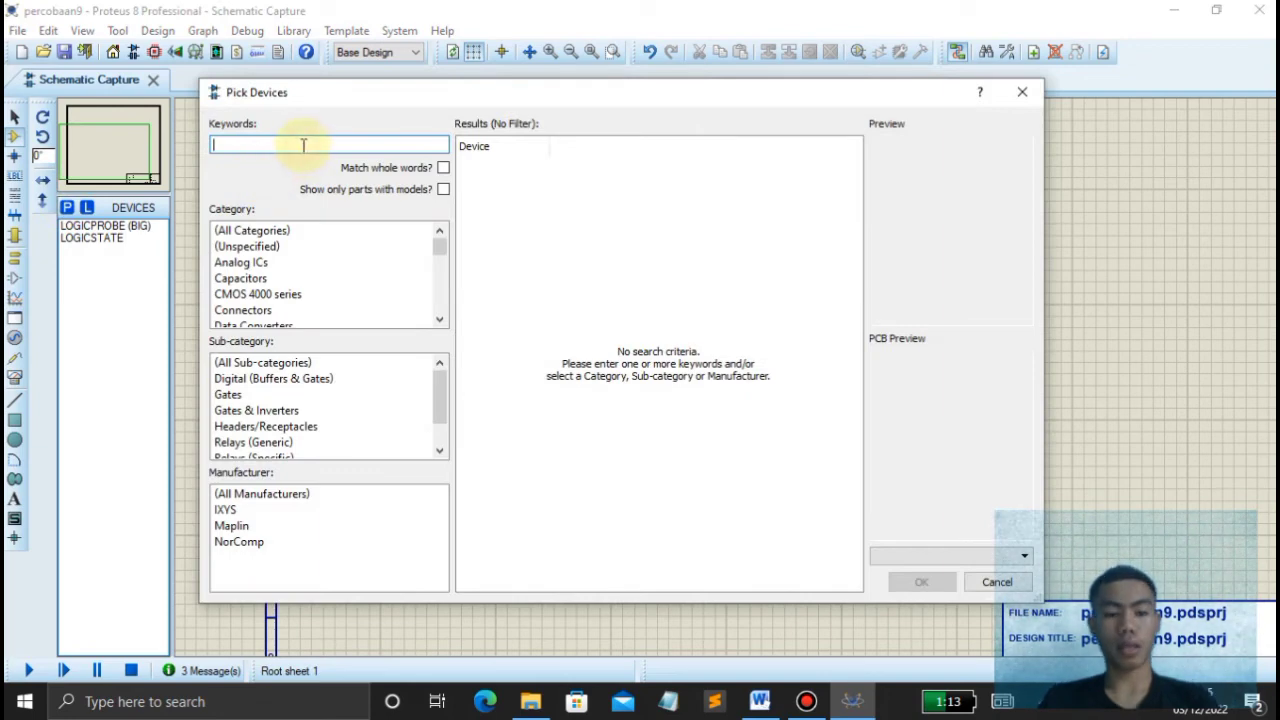
{"action": "type", "text": "AND"}
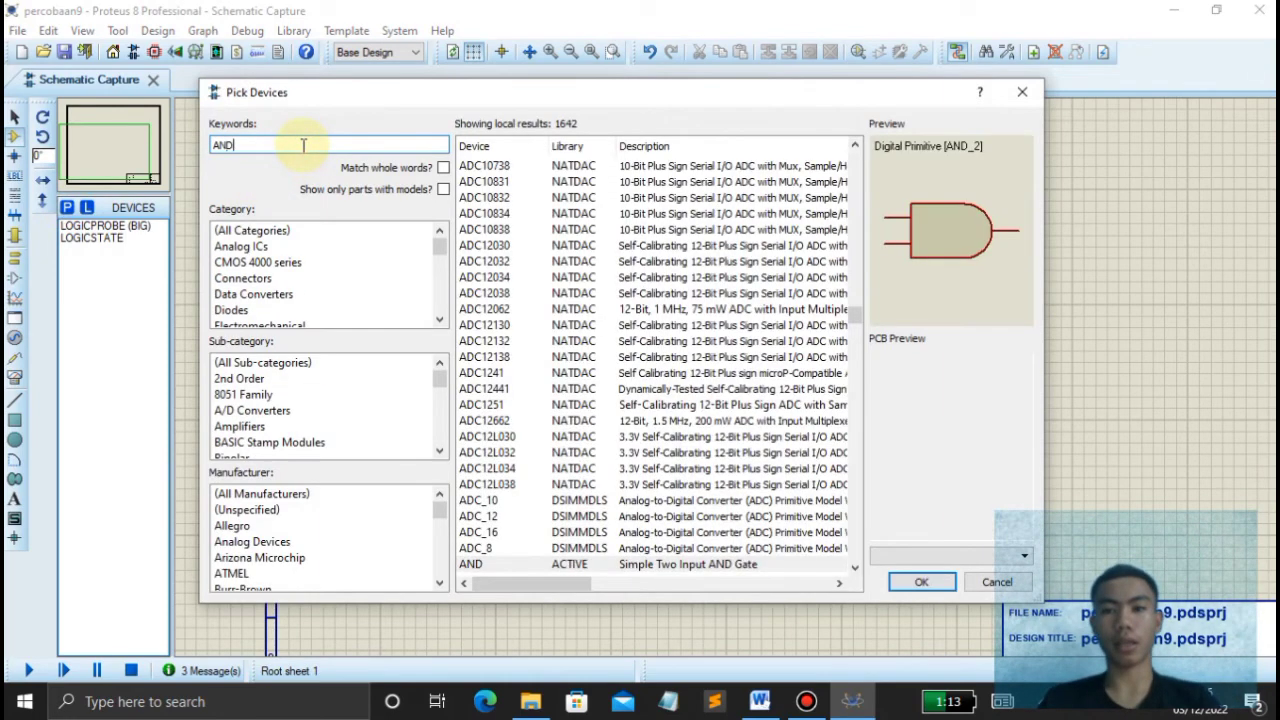
{"action": "left_click", "coordinate": [536, 564]}
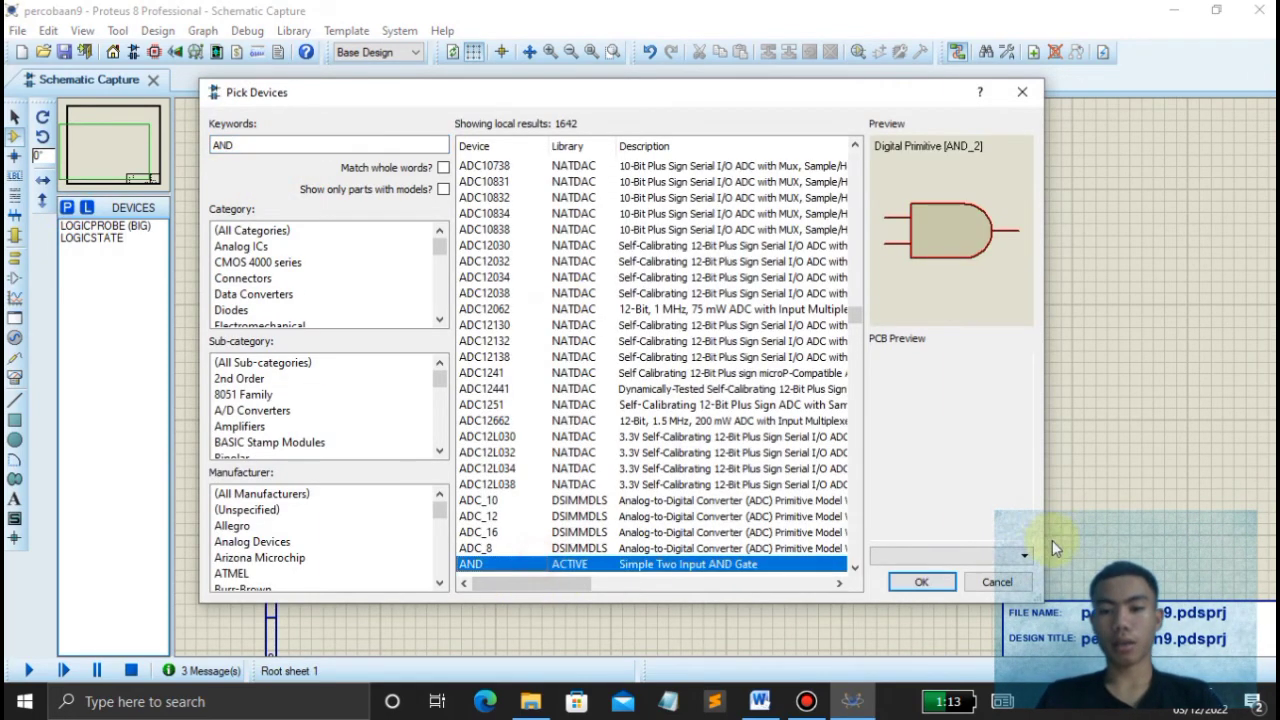
{"action": "left_click", "coordinate": [921, 582]}
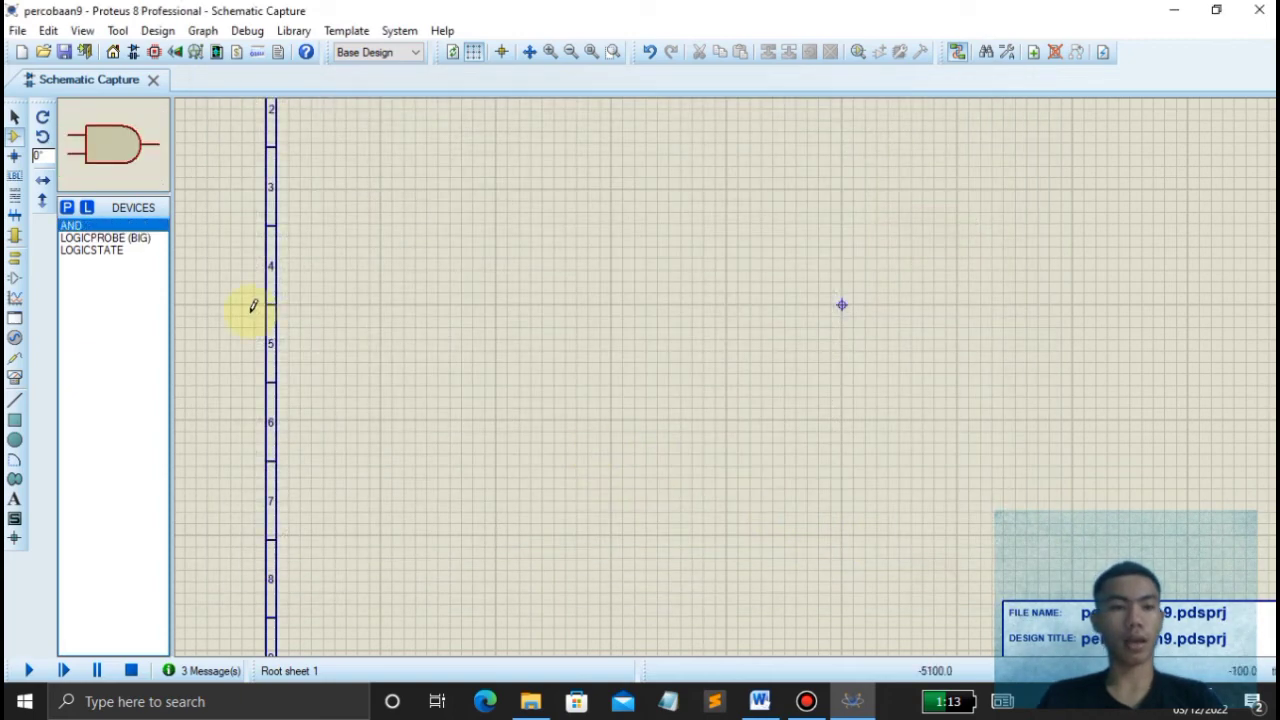
{"action": "left_click", "coordinate": [73, 210]}
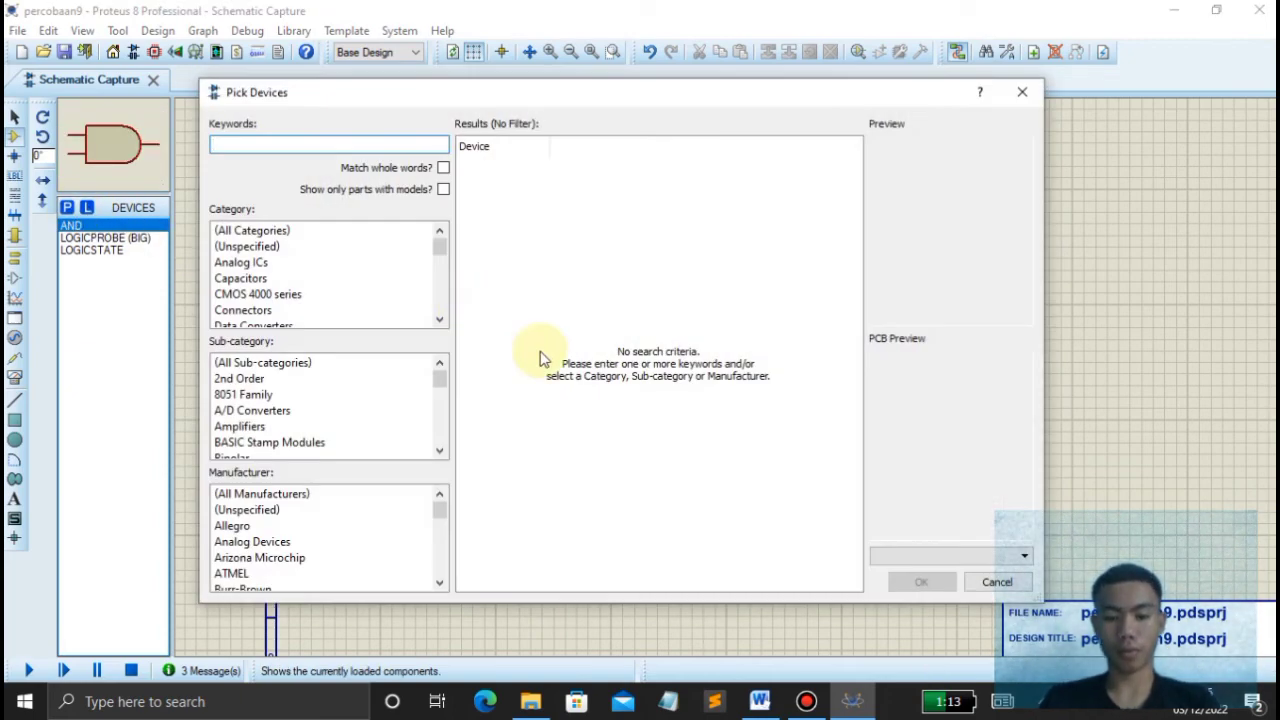
{"action": "type", "text": "OR"}
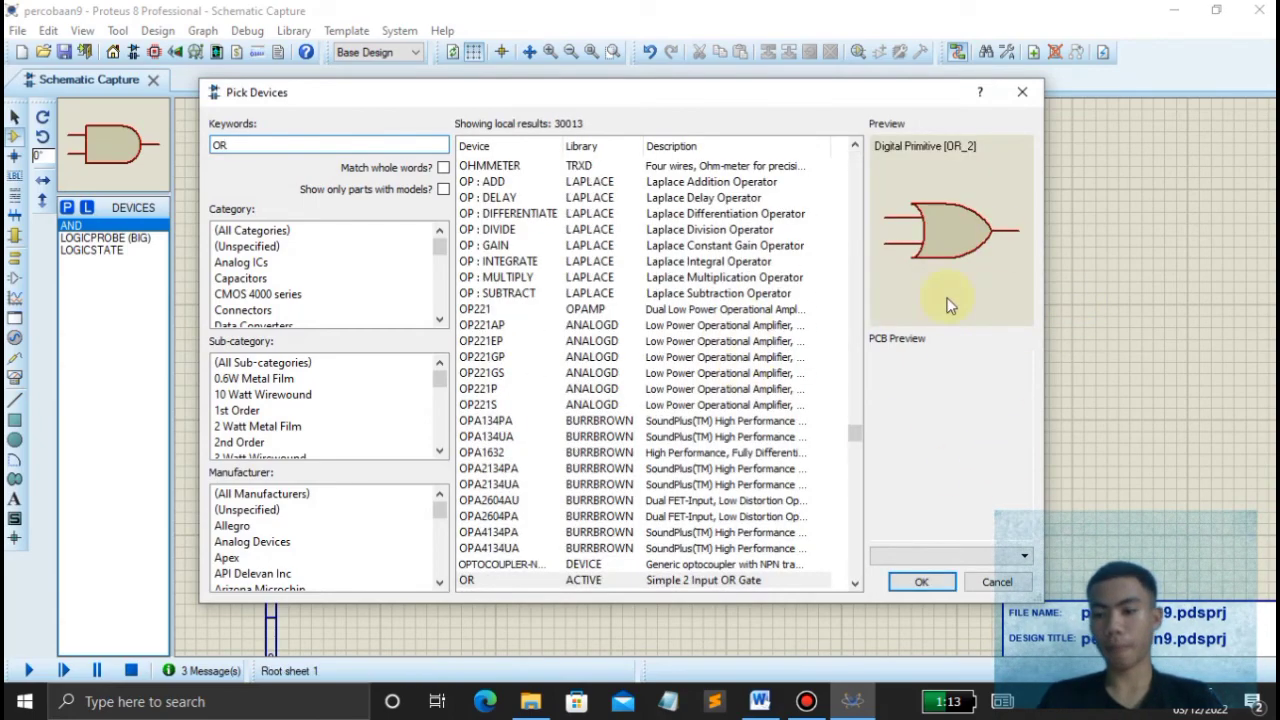
{"action": "left_click", "coordinate": [920, 581]}
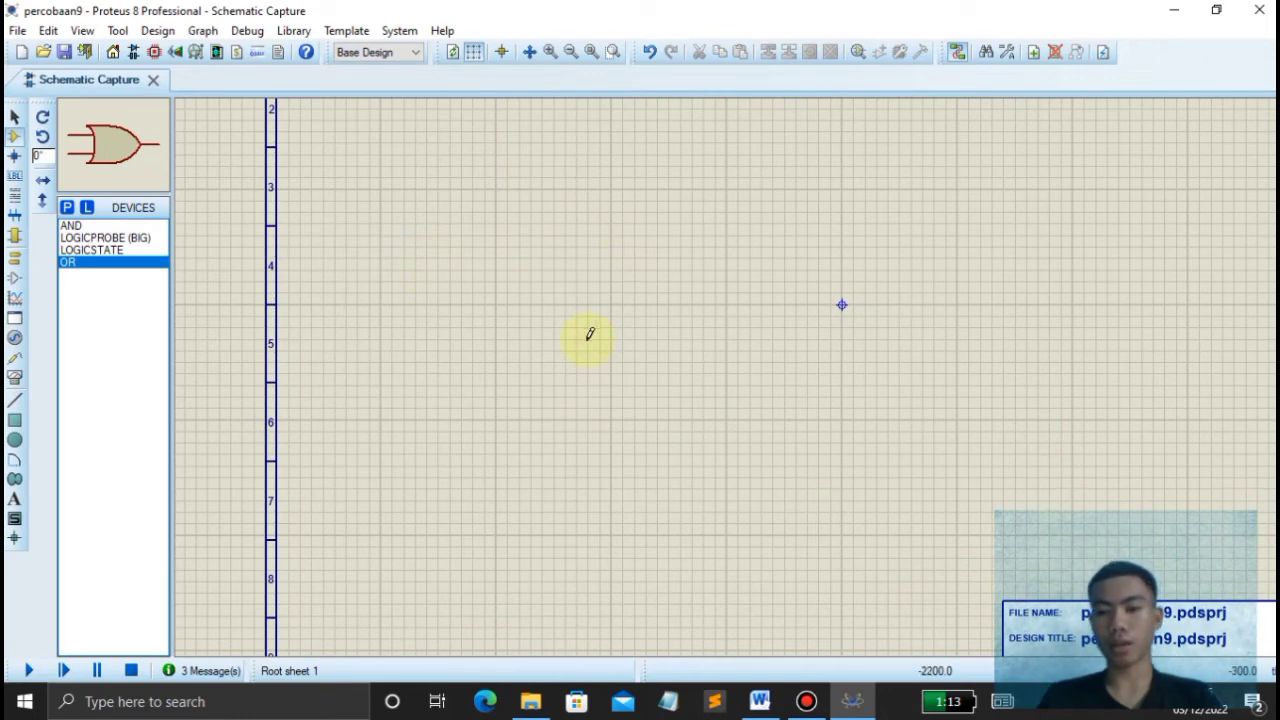
- Place an OR gate in the left part of the sheet and an AND gate below it
{"action": "left_click", "coordinate": [580, 258]}
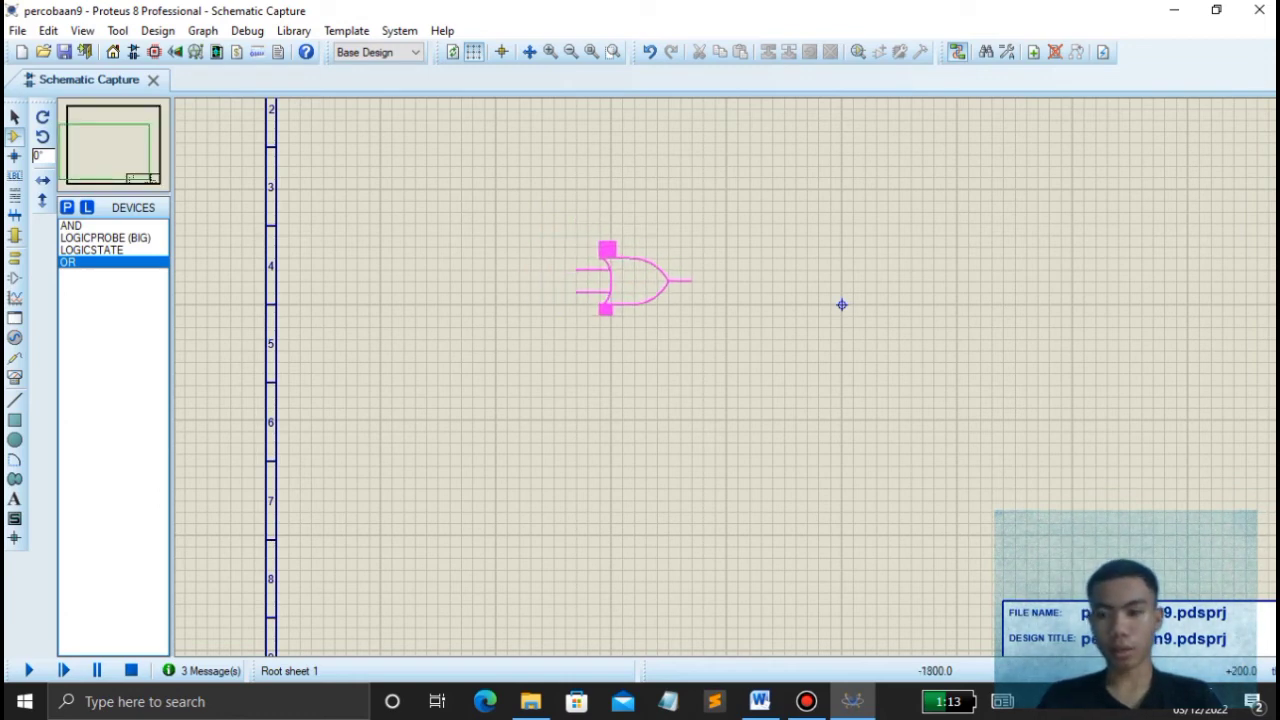
{"action": "left_click", "coordinate": [621, 284]}
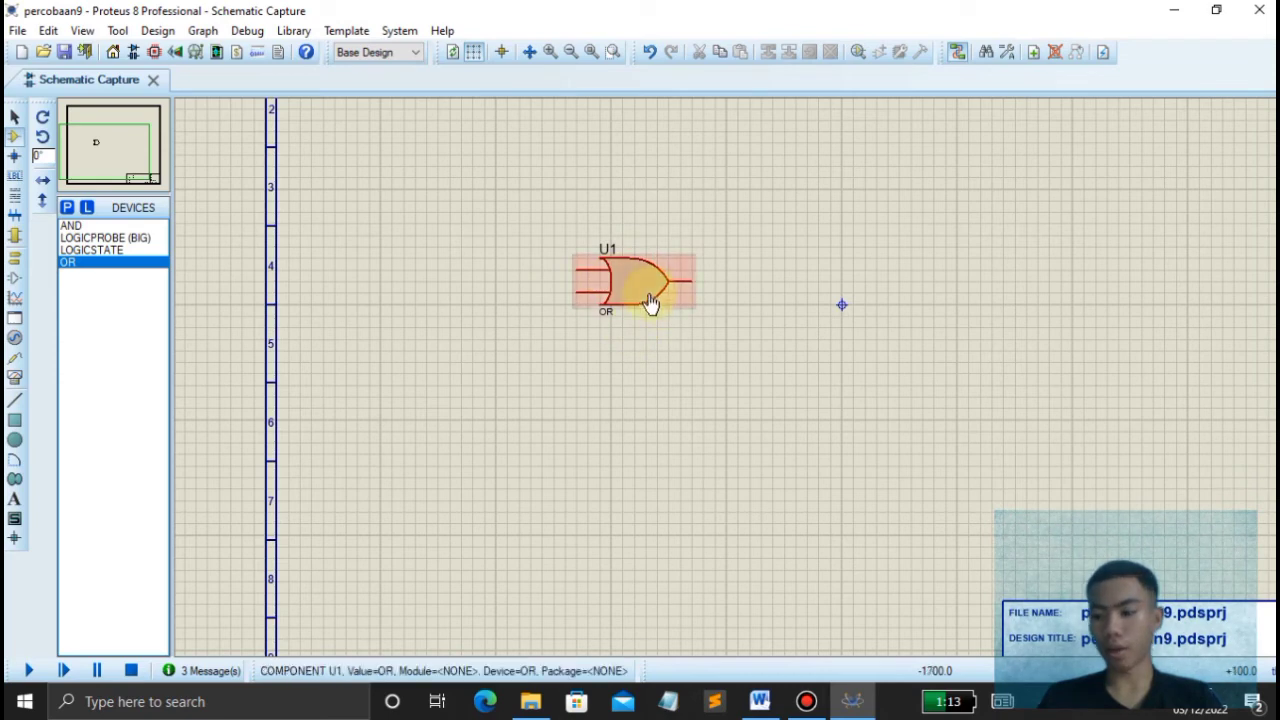
{"action": "left_click", "coordinate": [78, 226]}
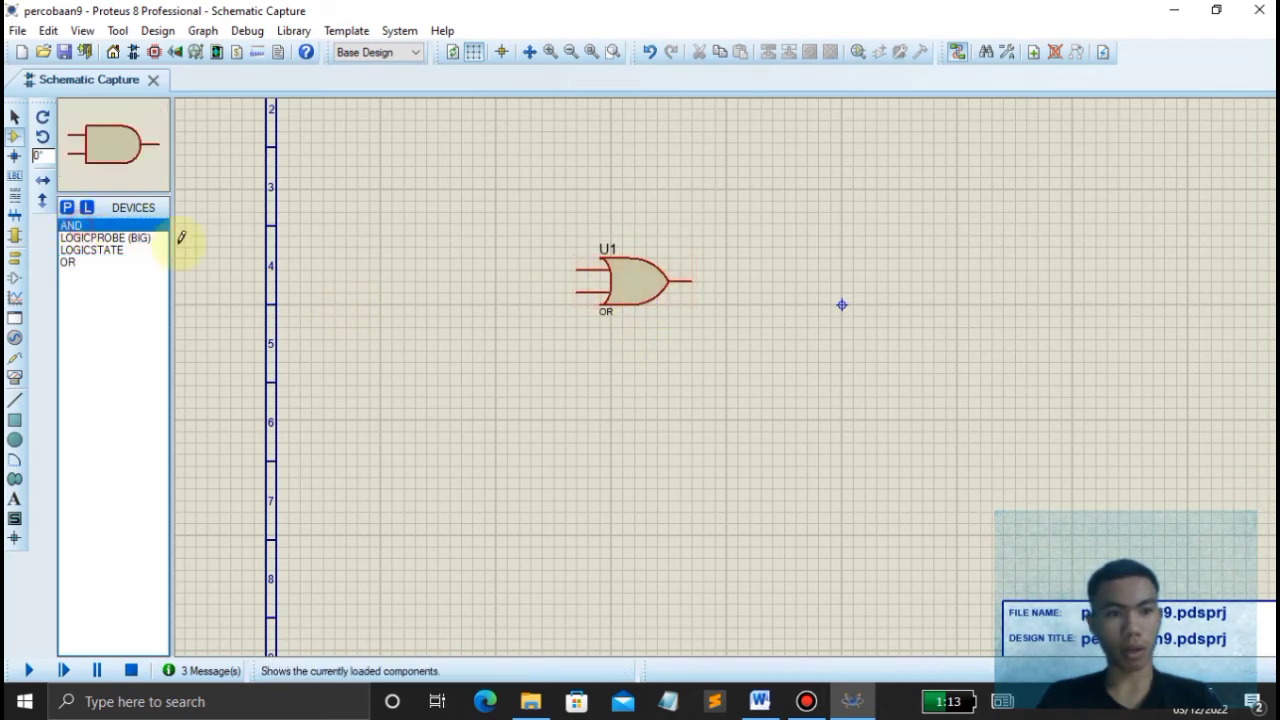
{"action": "left_click", "coordinate": [662, 370]}
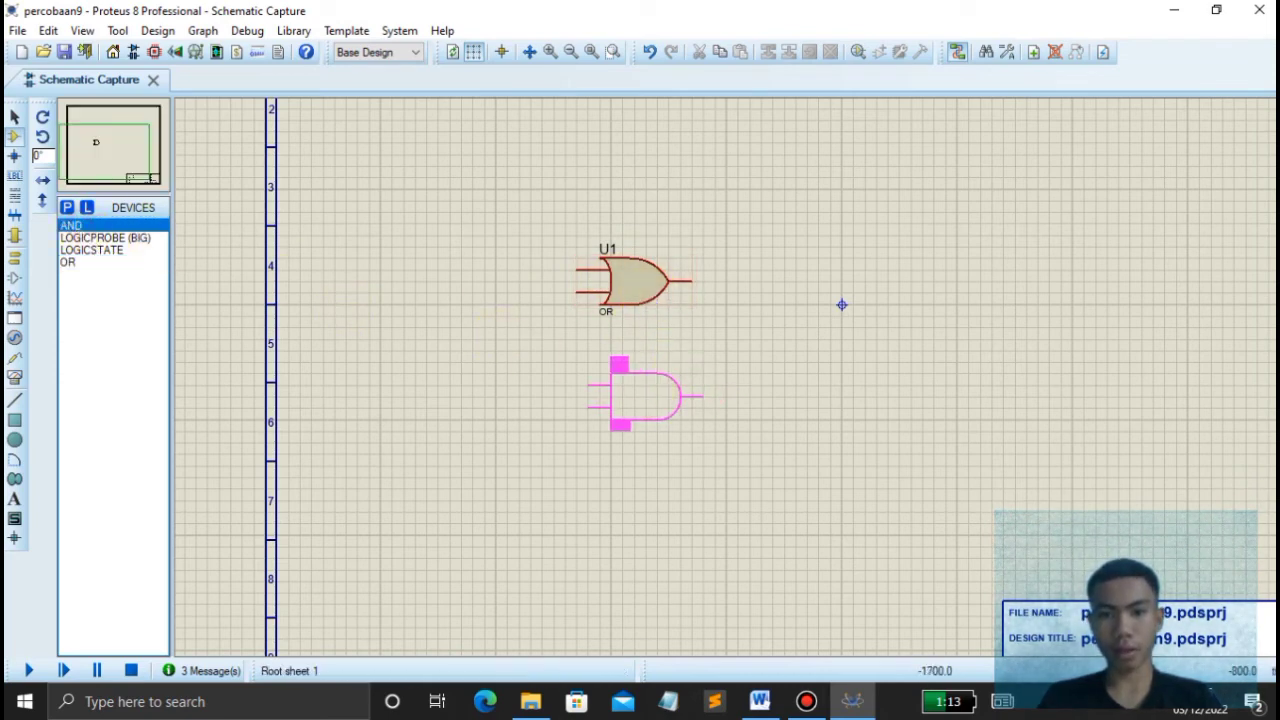
{"action": "left_click", "coordinate": [645, 395]}
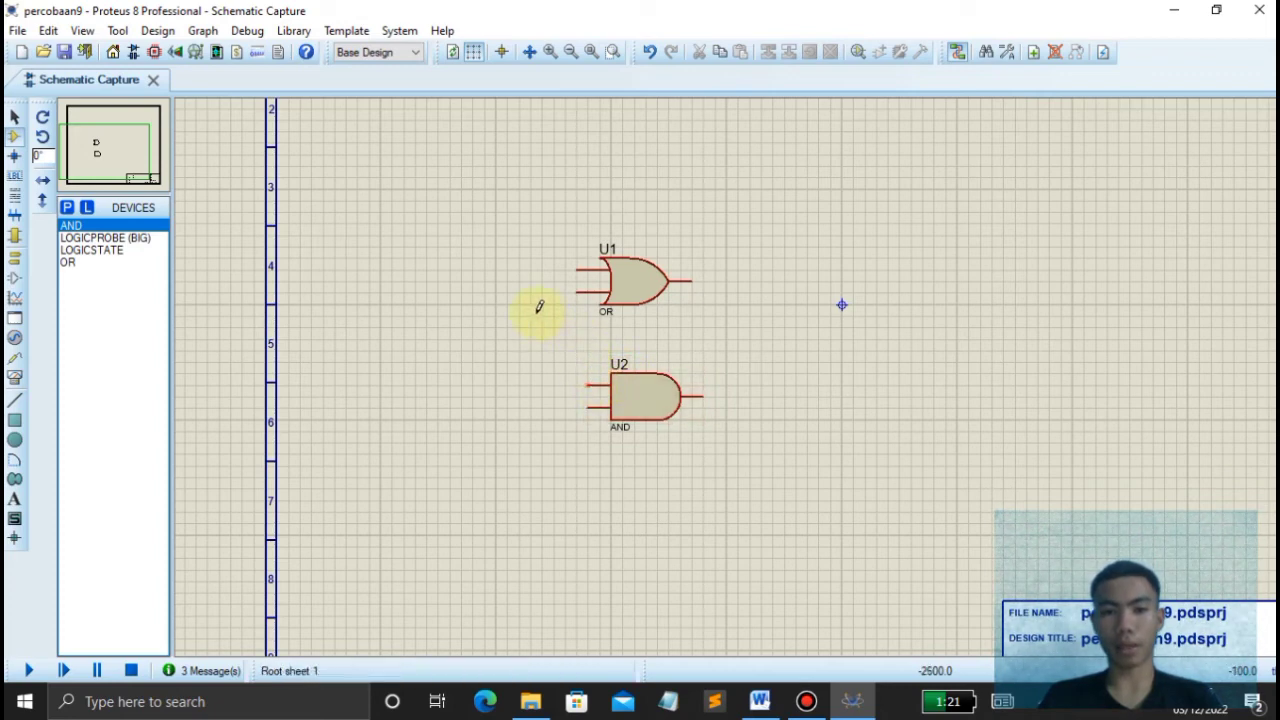
- Place a junction dot to the left of OR gate U1, slightly below its lower input
{"action": "left_click", "coordinate": [14, 155]}
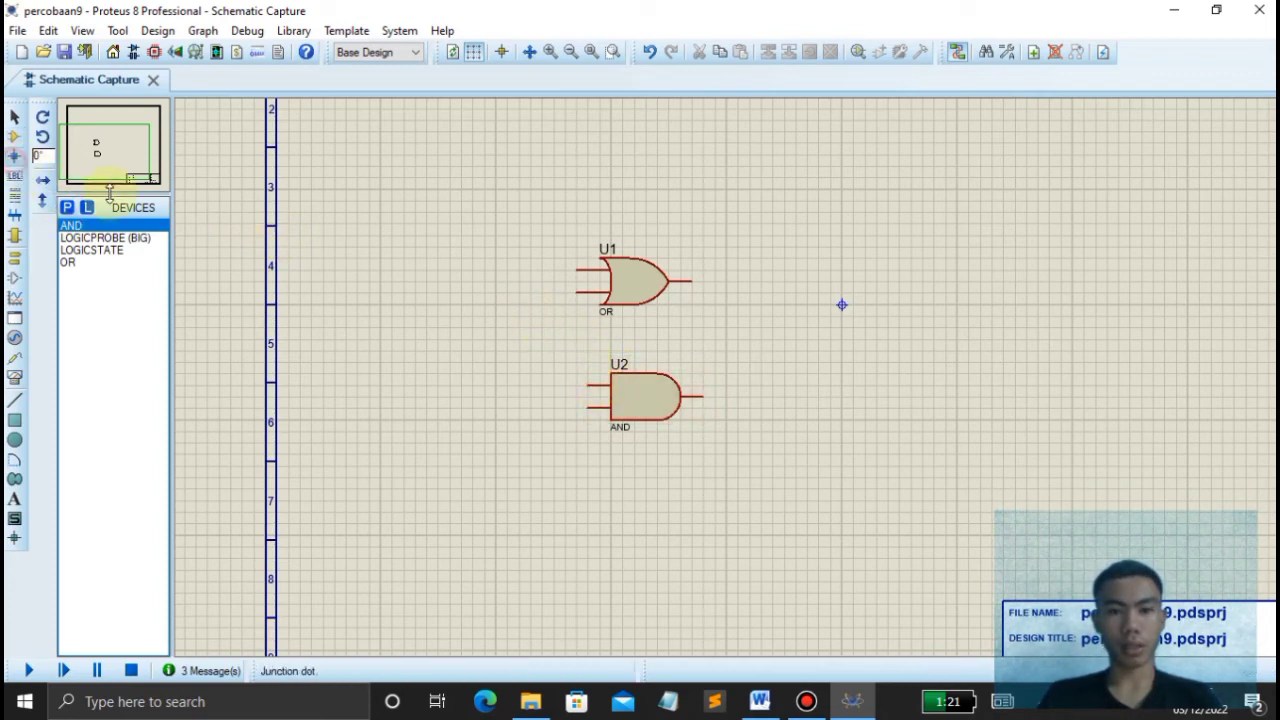
{"action": "left_click", "coordinate": [555, 304]}
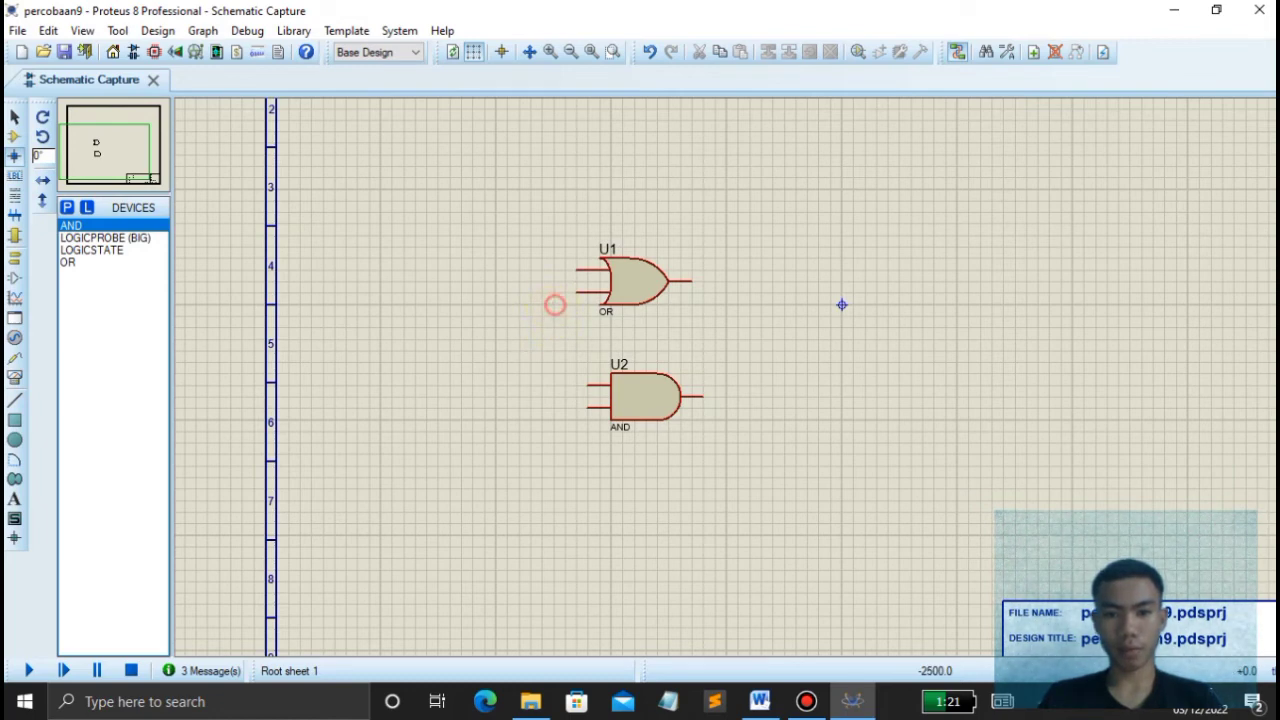
{"action": "left_click", "coordinate": [554, 304]}
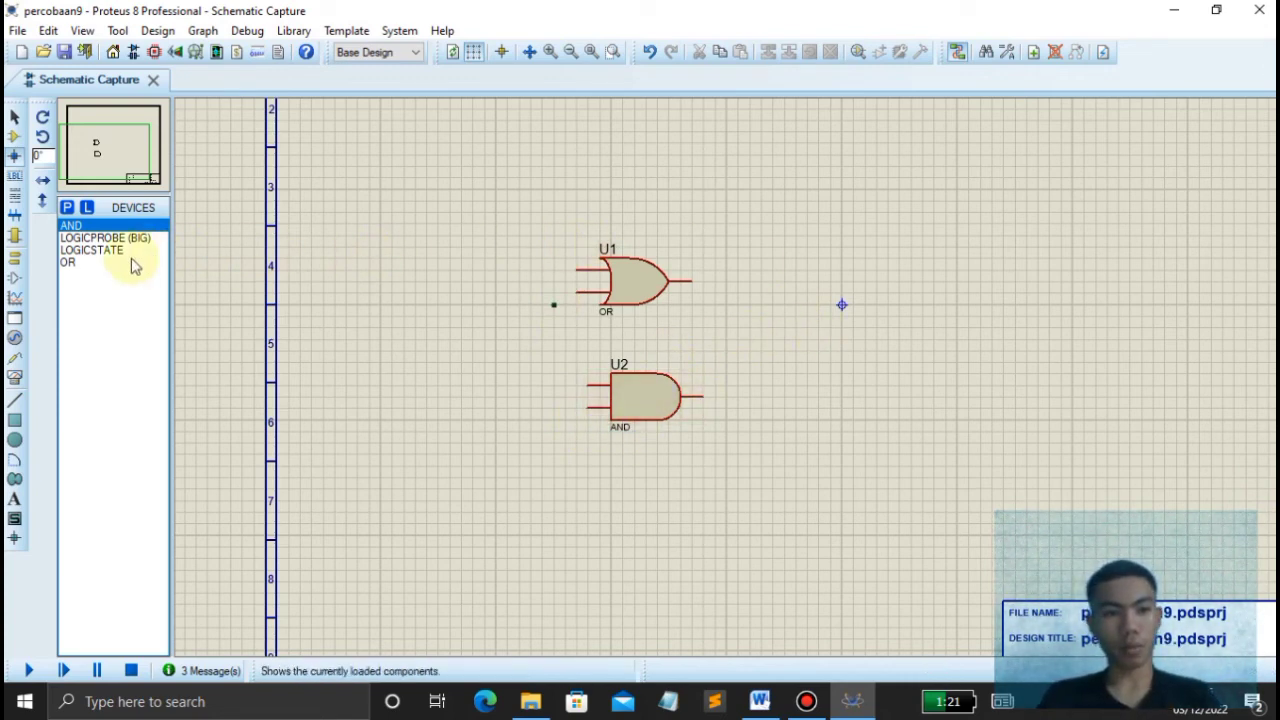
- Place a second OR gate above and right of U1, and a second AND gate between the left gates and it
{"action": "left_click", "coordinate": [88, 263]}
{"action": "left_click", "coordinate": [893, 297]}
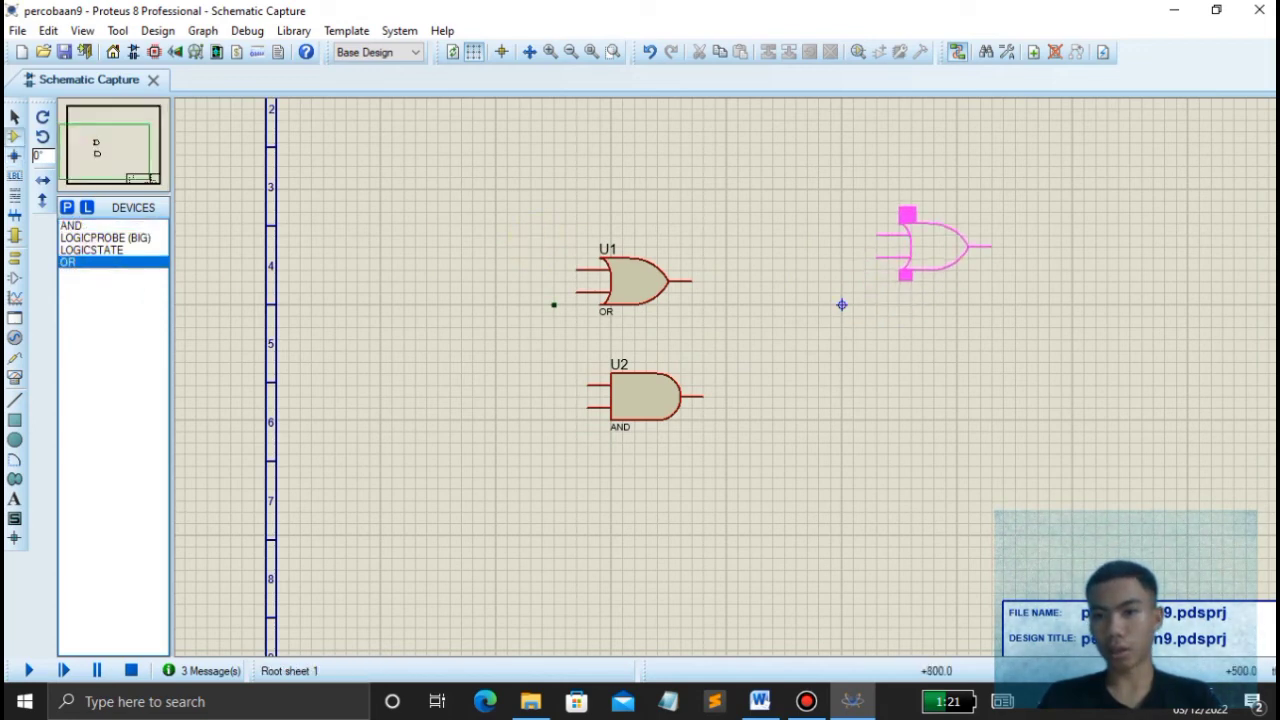
{"action": "left_click", "coordinate": [921, 220]}
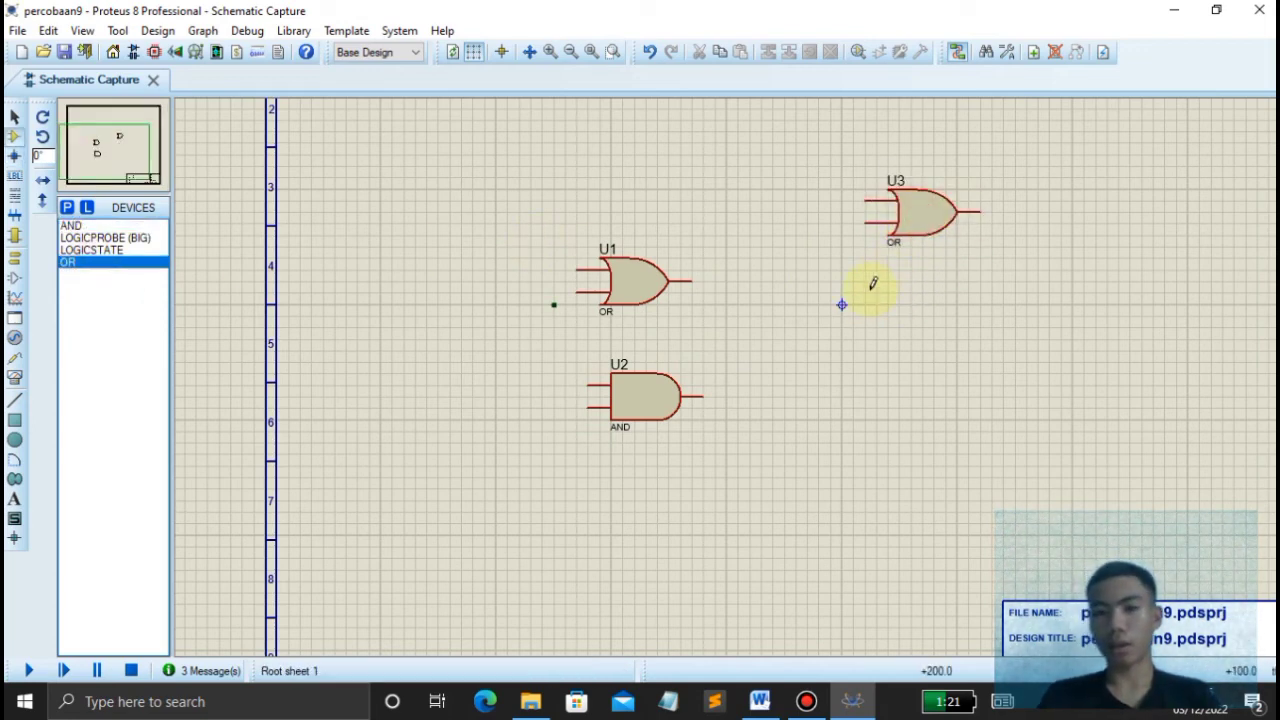
{"action": "left_click", "coordinate": [71, 226]}
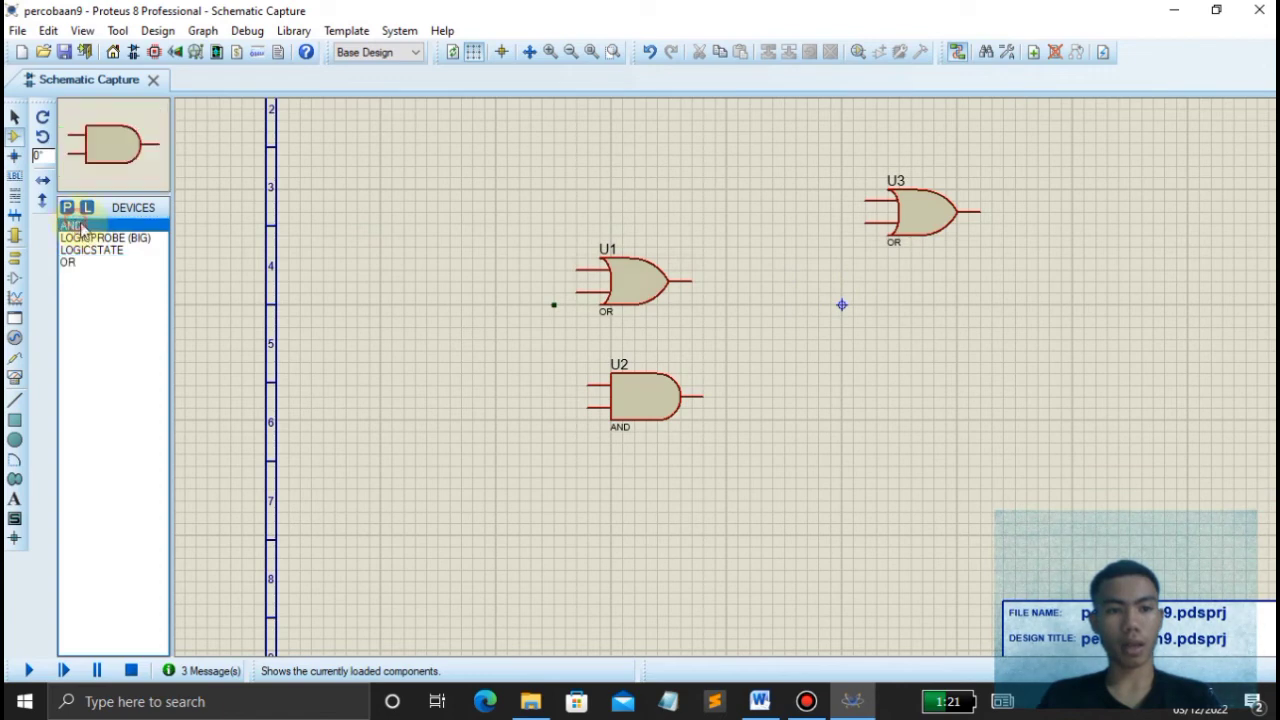
{"action": "left_click", "coordinate": [829, 323]}
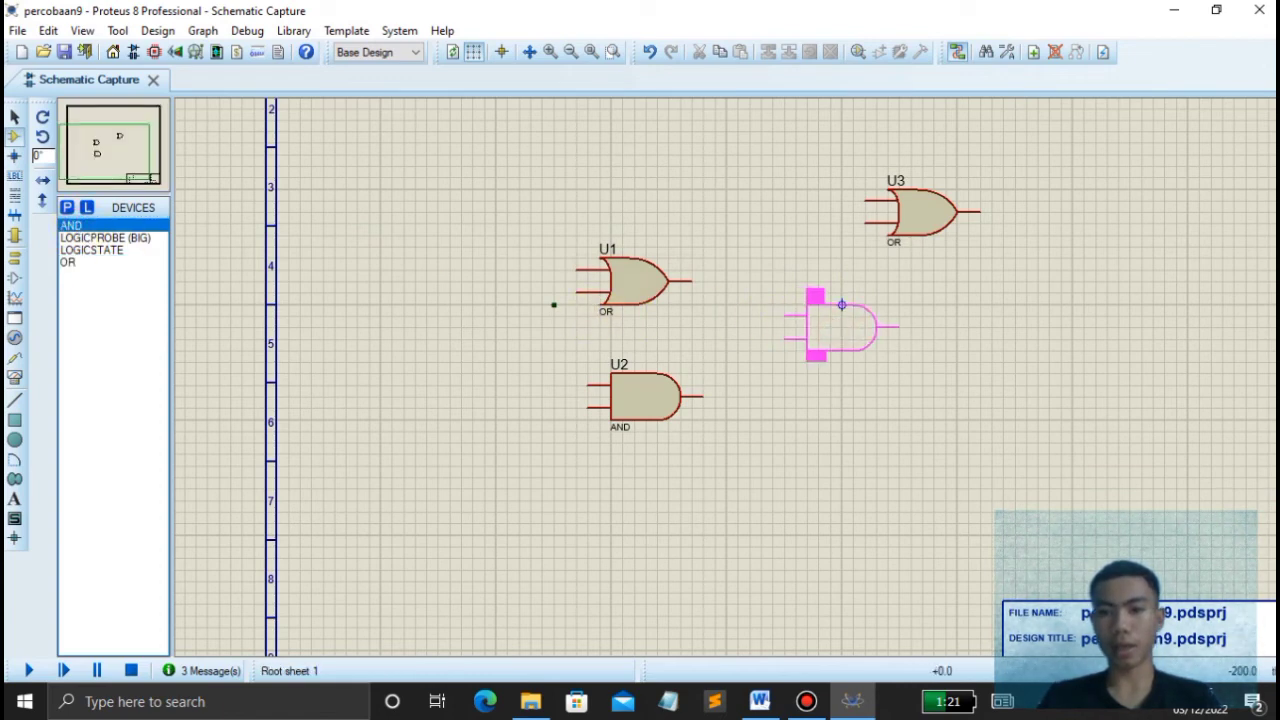
{"action": "left_click", "coordinate": [842, 304]}
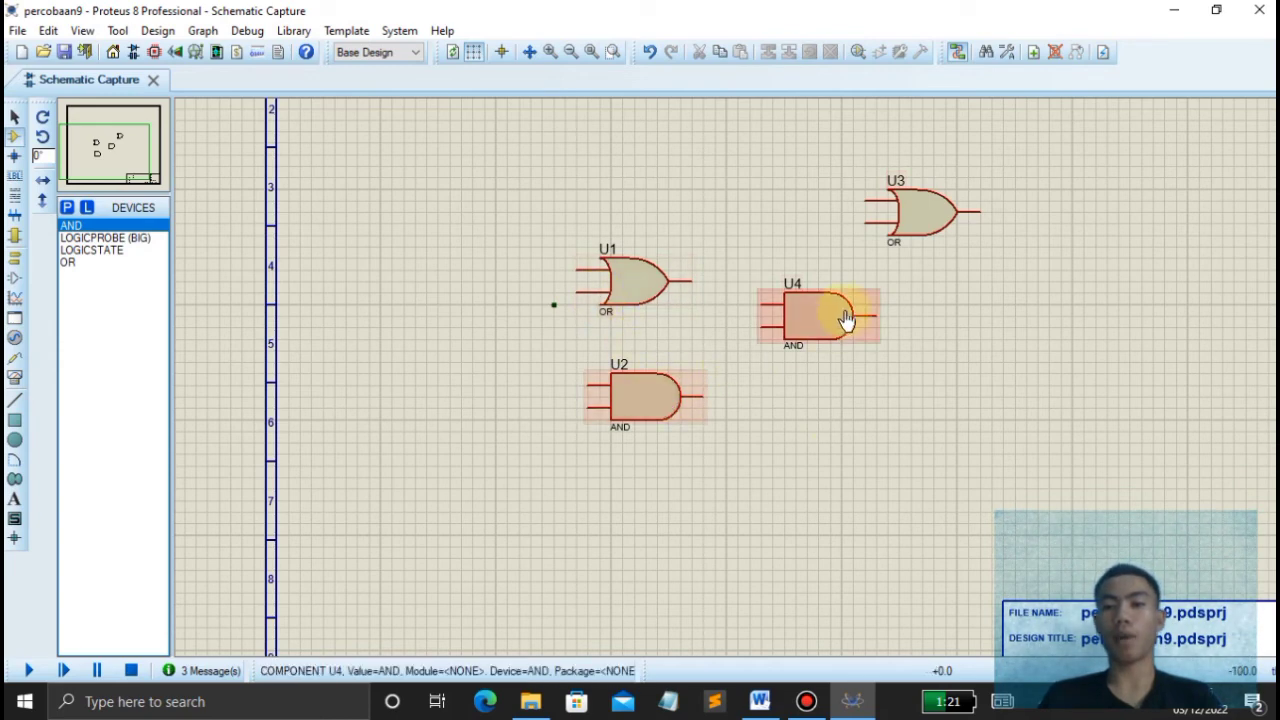
- Move OR gate U3 further right at the same height, leaving more space beyond AND gate U4
{"action": "right_click", "coordinate": [953, 215]}
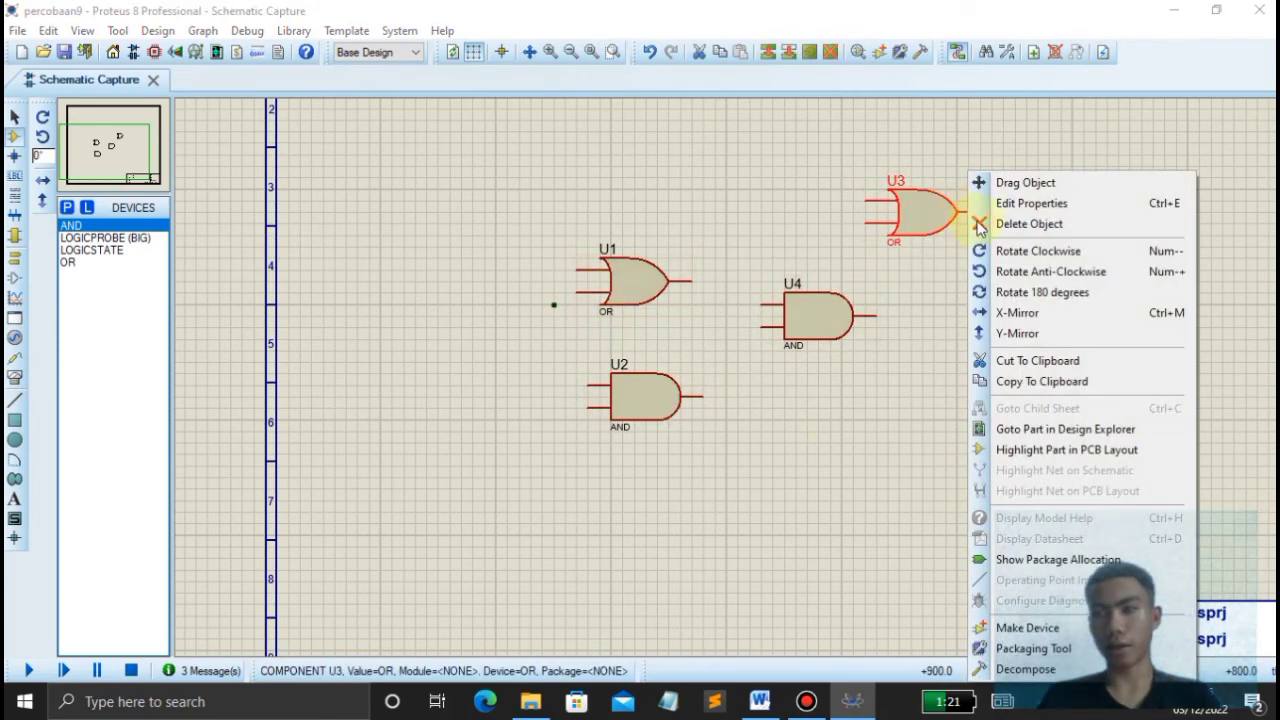
{"action": "left_click", "coordinate": [1012, 182]}
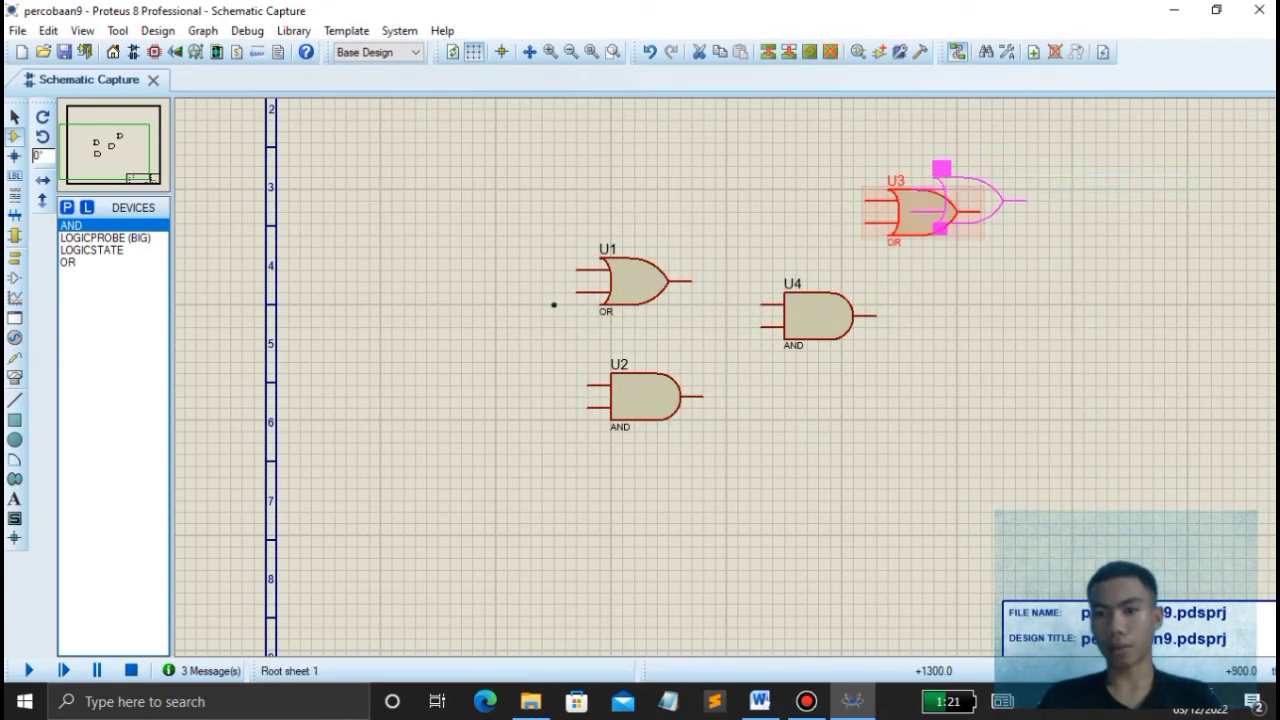
{"action": "left_click", "coordinate": [1012, 228]}
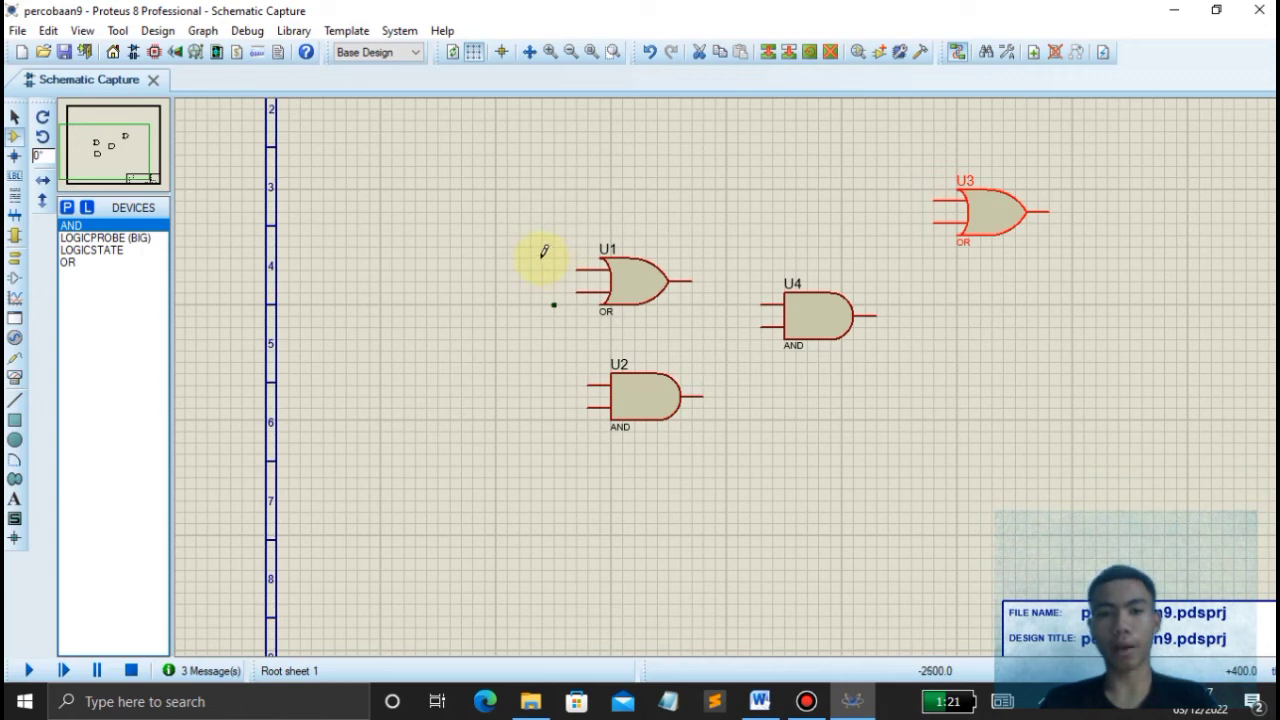
- Place a junction dot above and left of U1's upper input, in line with the lower dot, and wire it to that input
{"action": "left_click", "coordinate": [14, 156]}
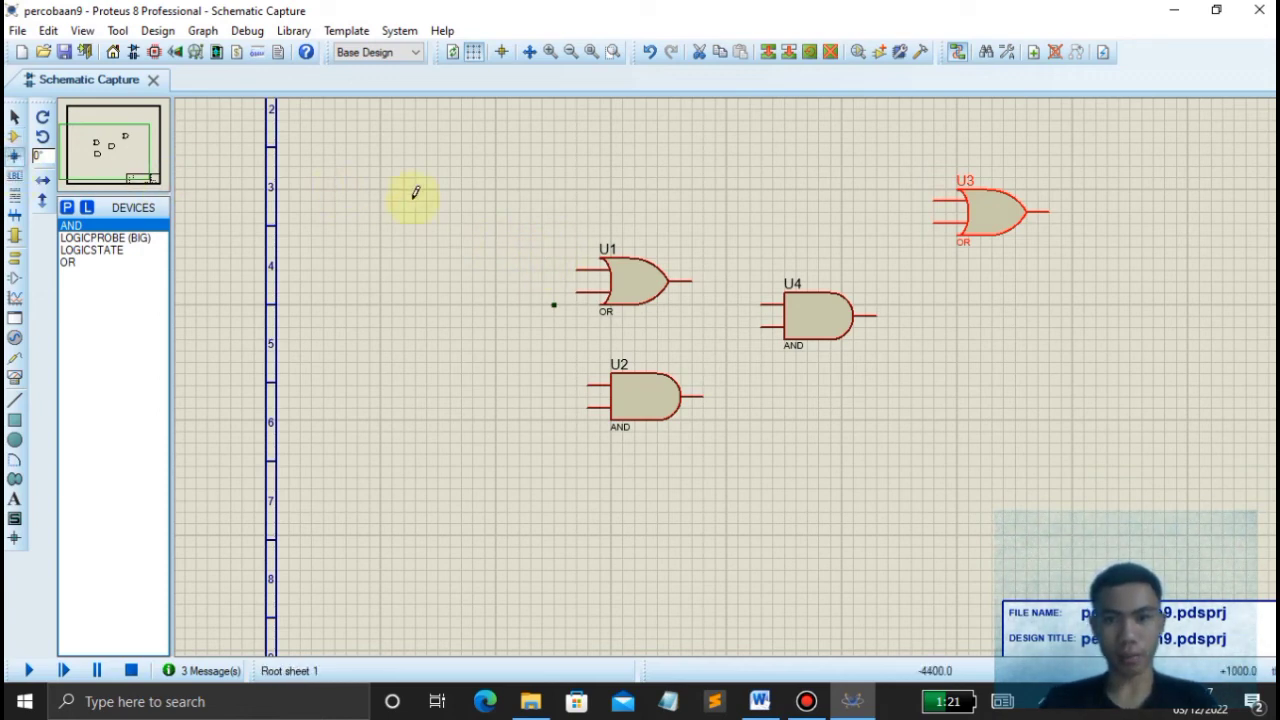
{"action": "left_click", "coordinate": [556, 230]}
{"action": "left_click", "coordinate": [554, 235]}
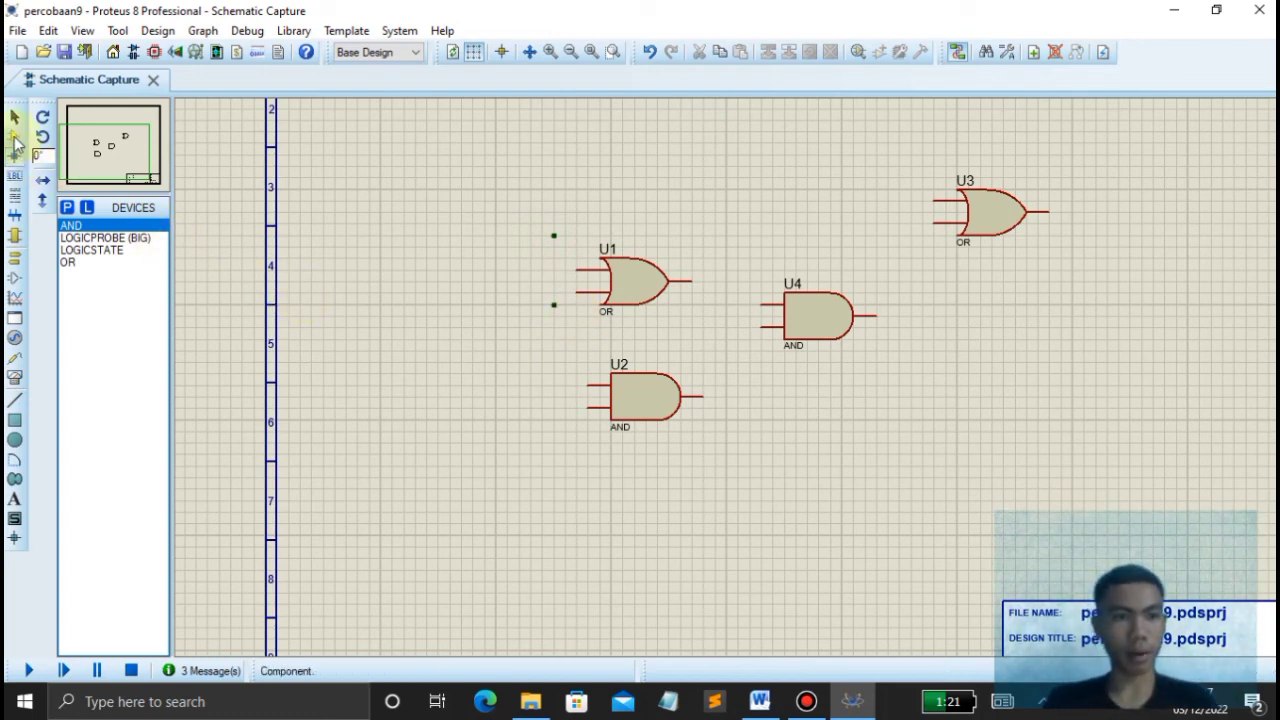
{"action": "left_click", "coordinate": [14, 137]}
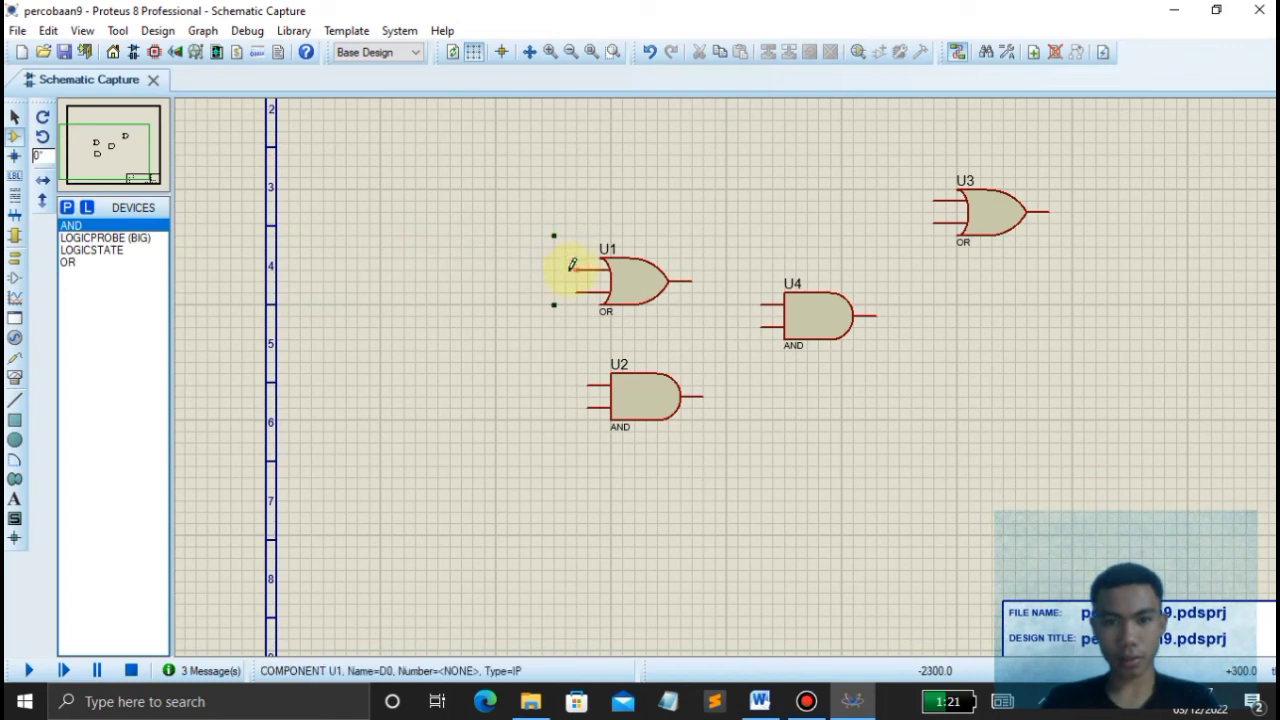
{"action": "left_click", "coordinate": [555, 236]}
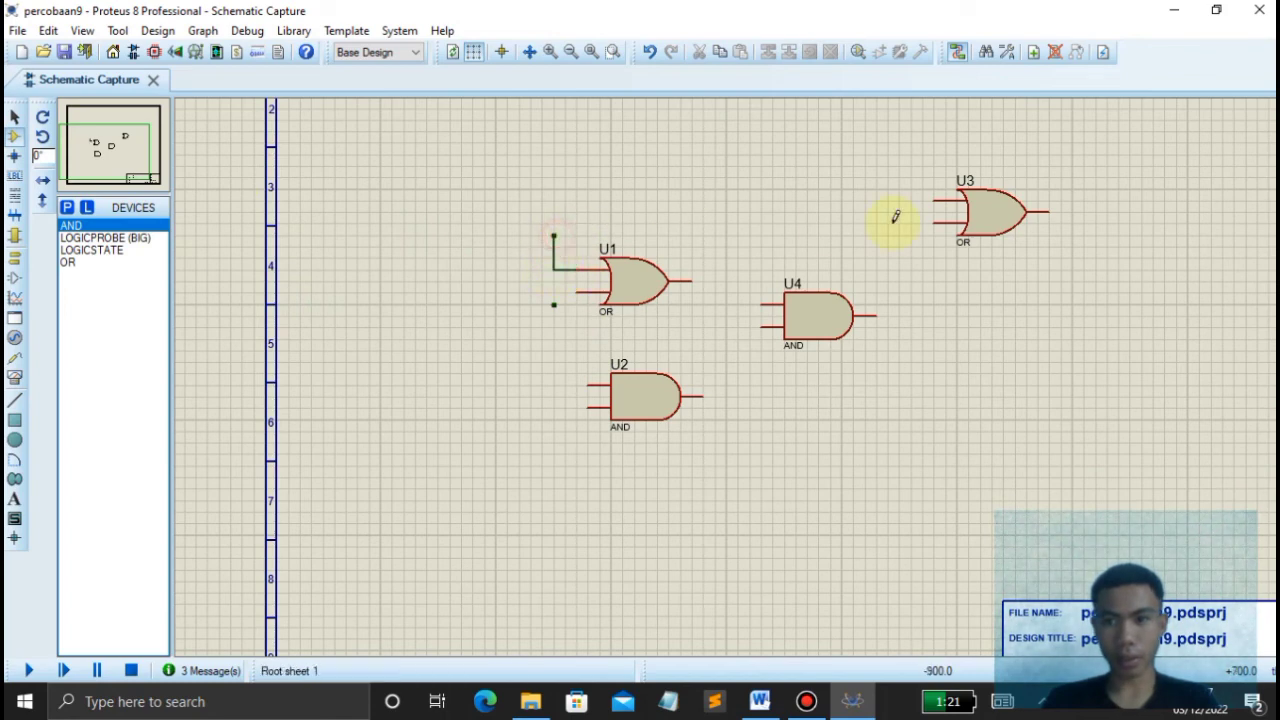
- Wire OR gate U3's upper input to the upper junction dot beside U1, and its lower input to AND gate U4's output
{"action": "left_click", "coordinate": [936, 200]}
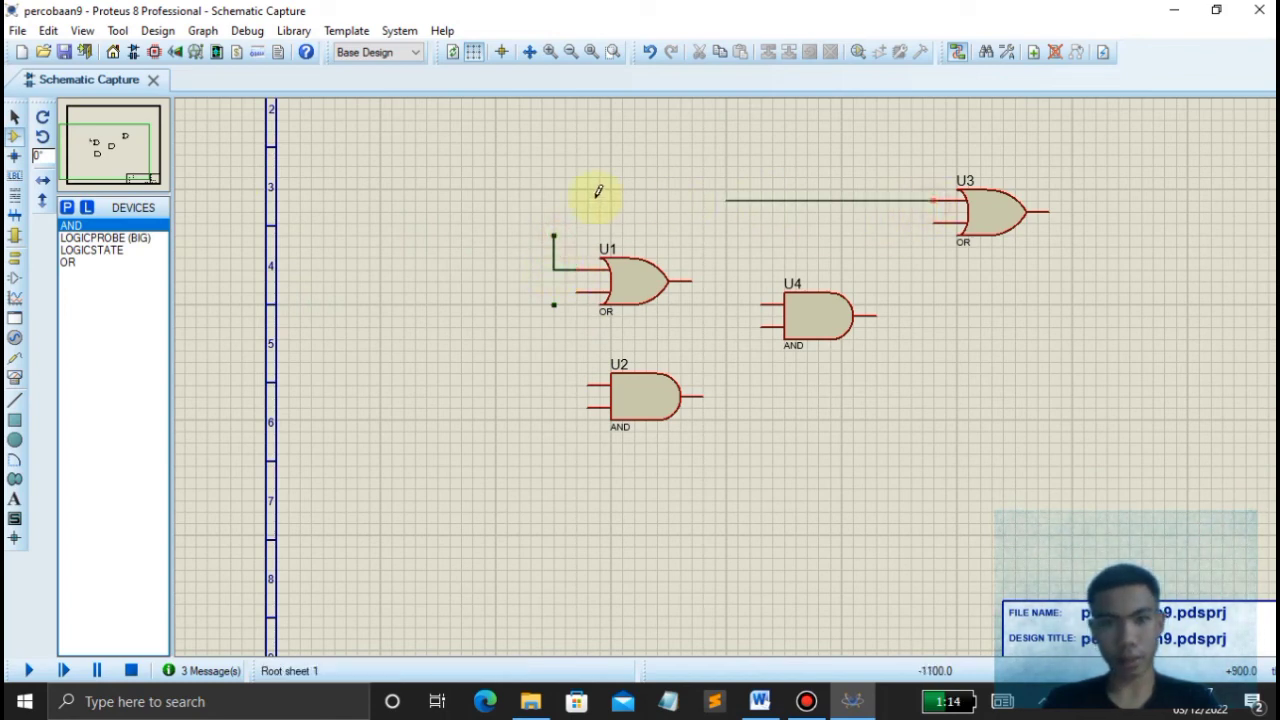
{"action": "left_click", "coordinate": [555, 236]}
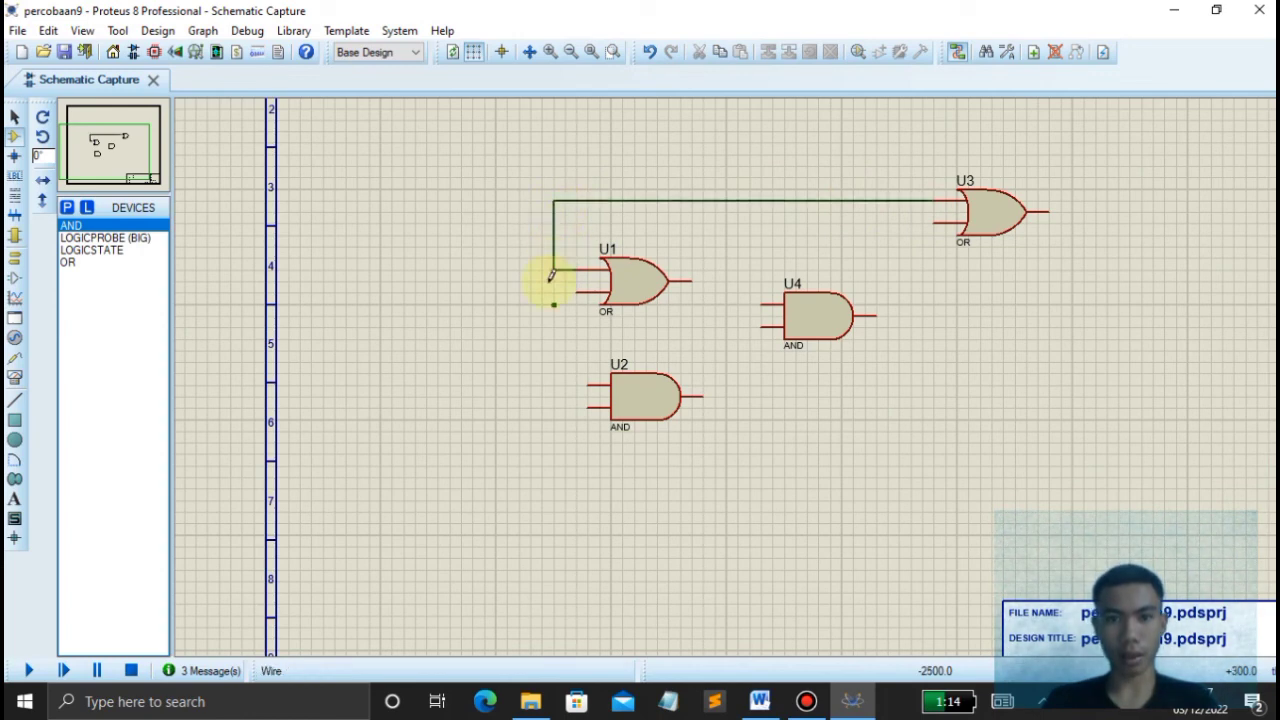
{"action": "left_click", "coordinate": [937, 222]}
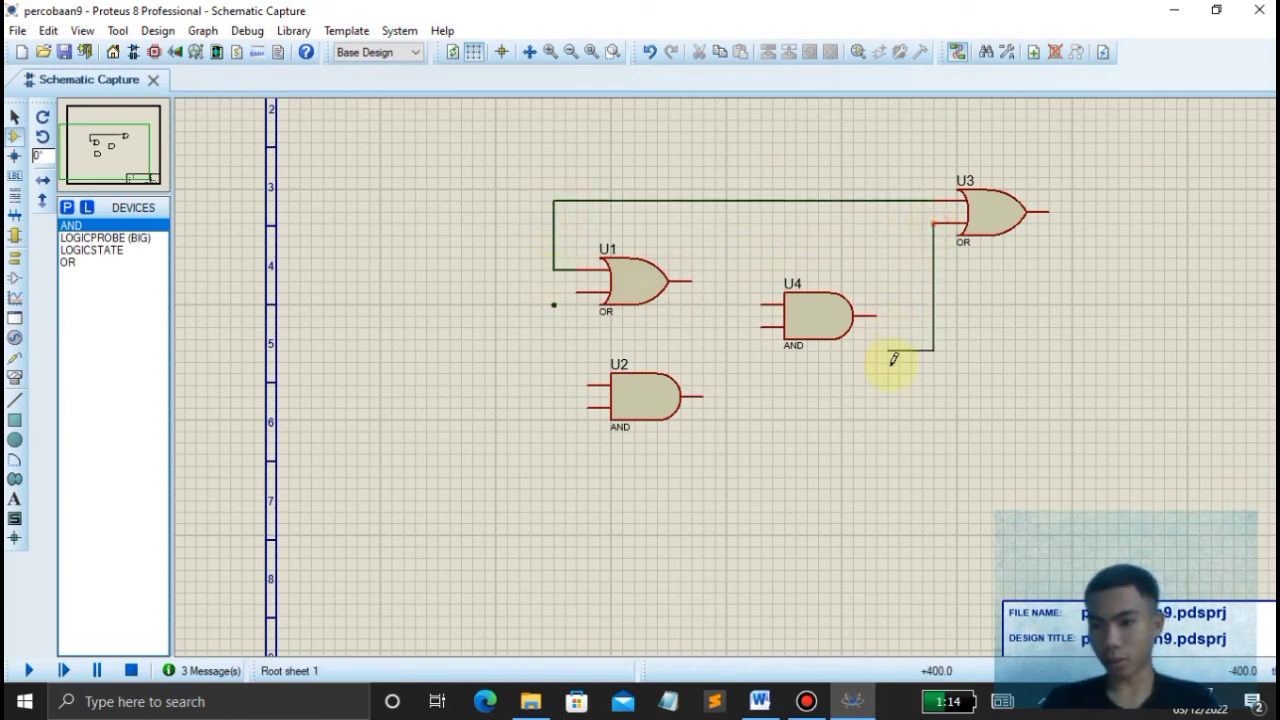
{"action": "left_click", "coordinate": [878, 313]}
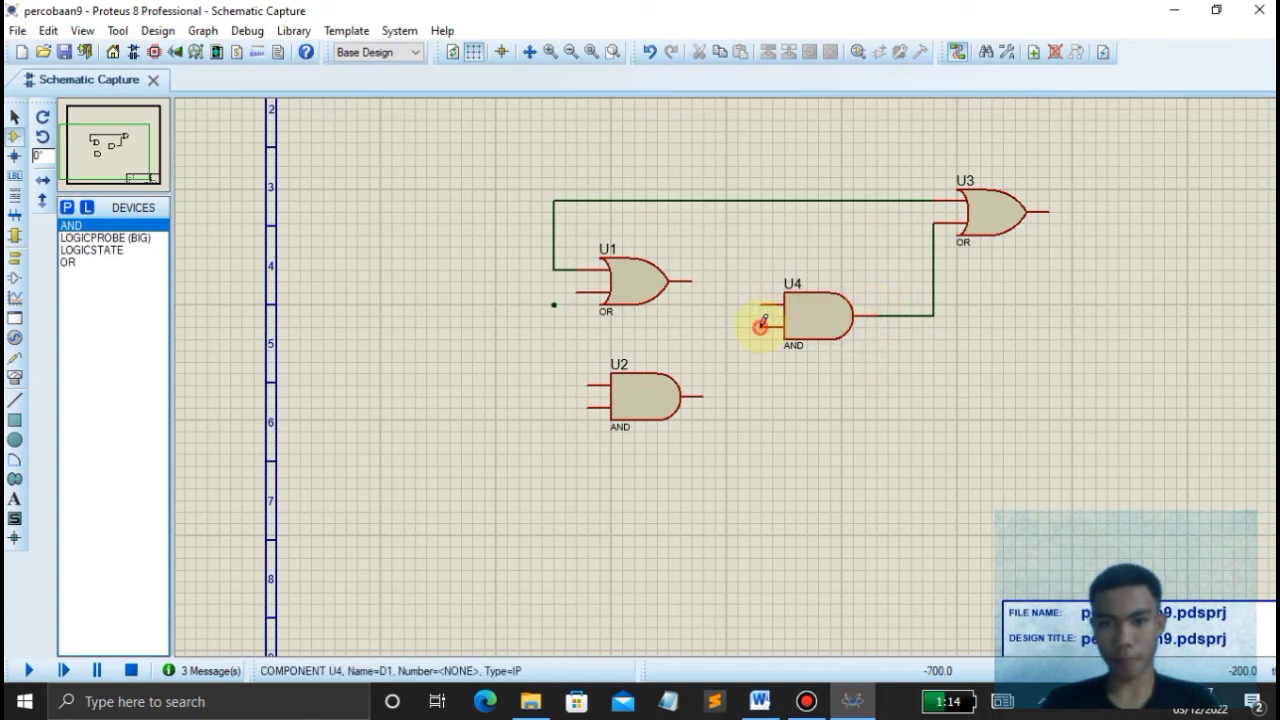
- Wire AND gate U4's lower input to AND gate U2's output
{"action": "left_click", "coordinate": [762, 326]}
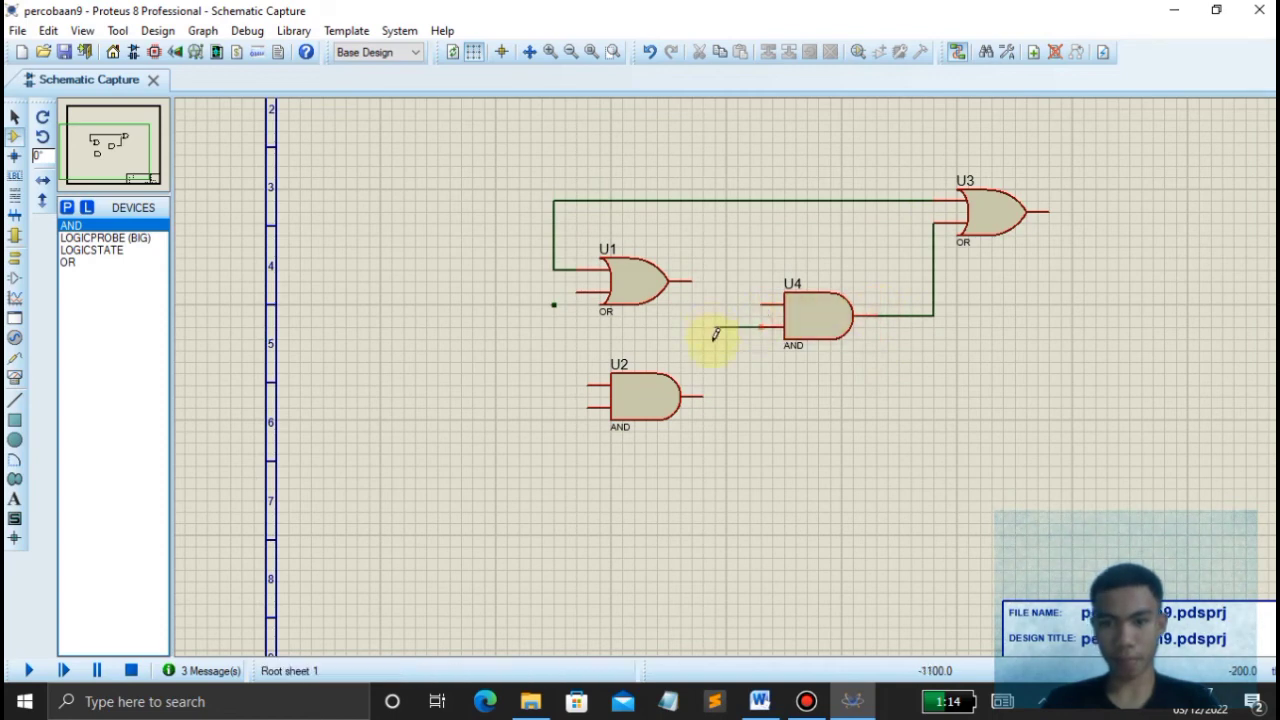
{"action": "left_click", "coordinate": [677, 395]}
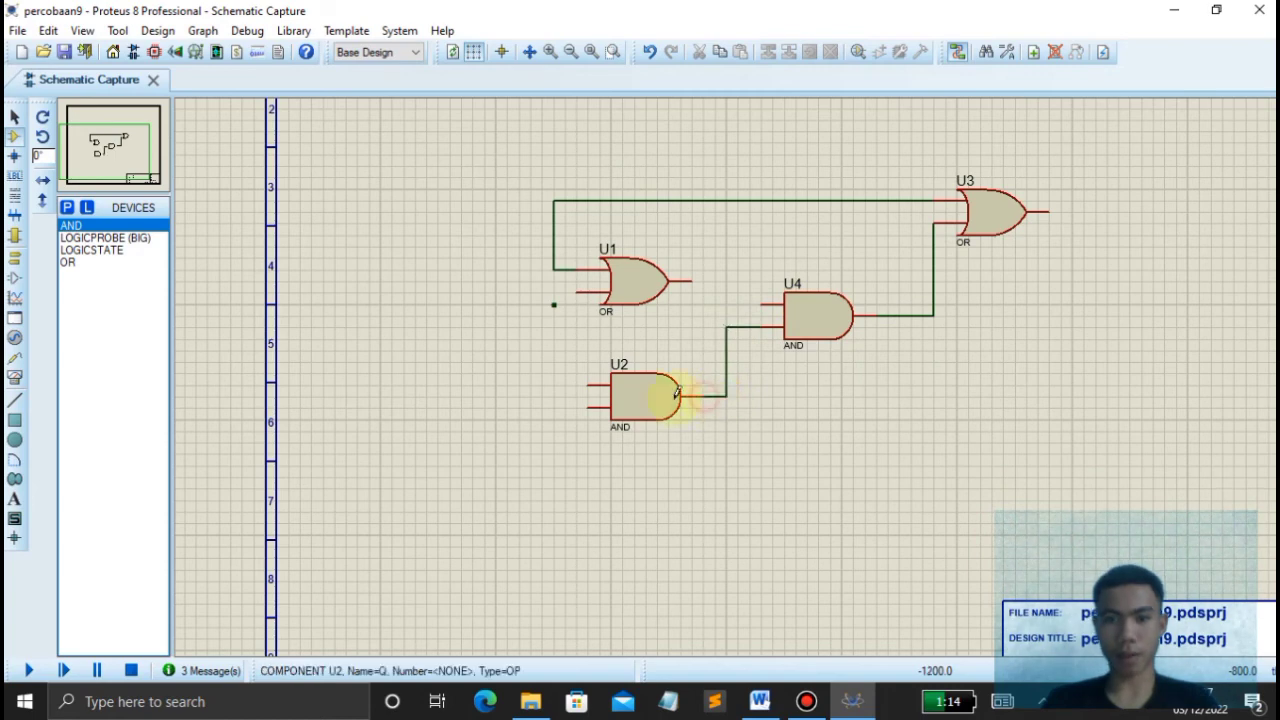
{"action": "left_click", "coordinate": [592, 402]}
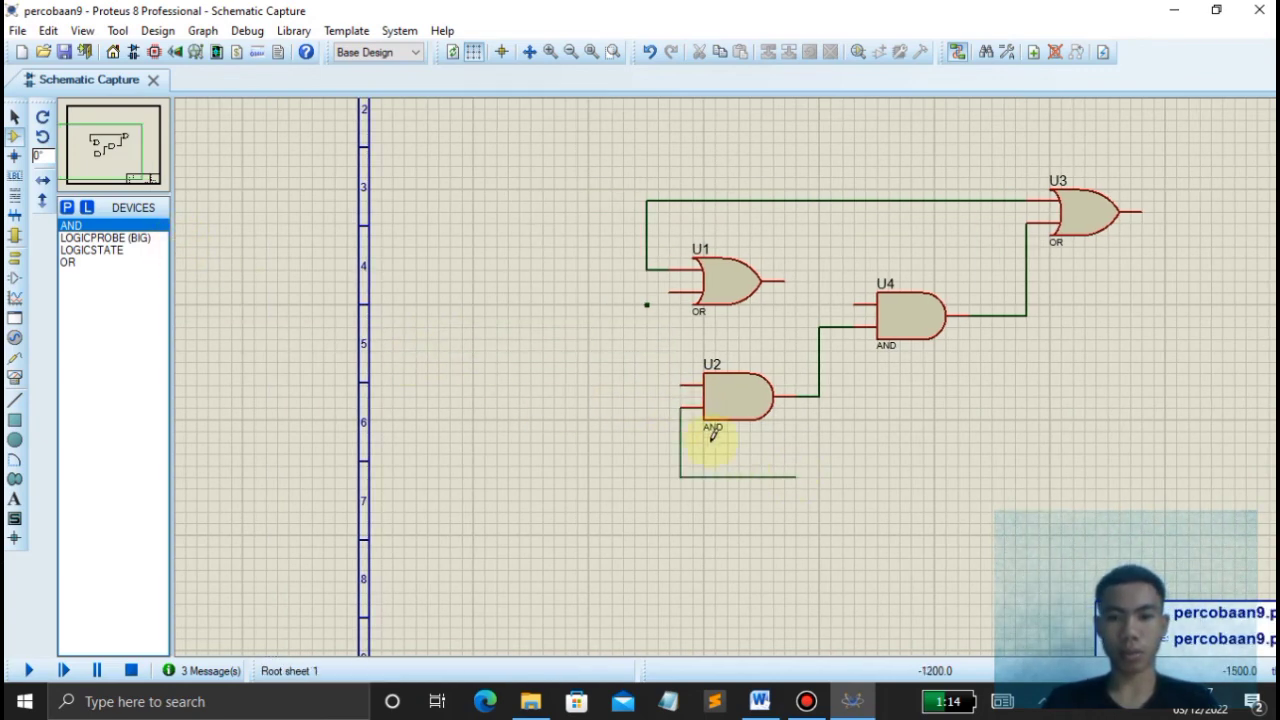
{"action": "right_click", "coordinate": [680, 420]}
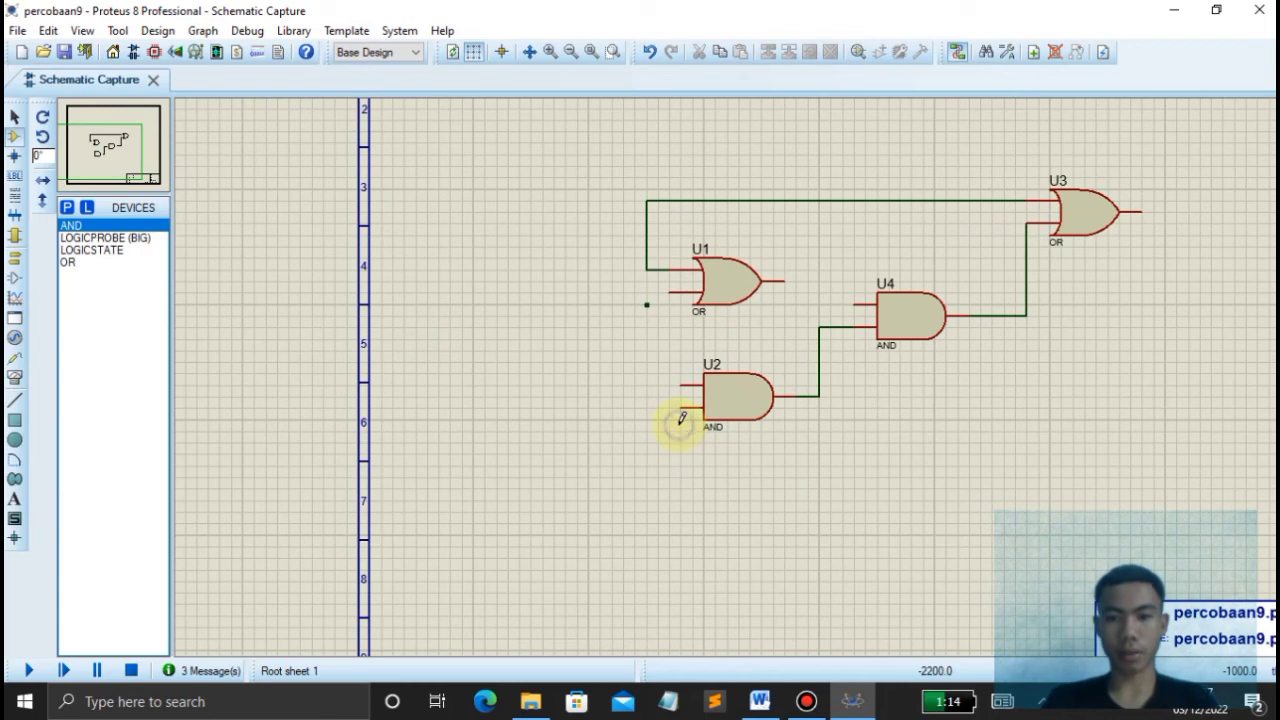
- Place three logic states in a column left of U1 and U2, level with U2's lower input and the two junction points
{"action": "left_click", "coordinate": [98, 250]}
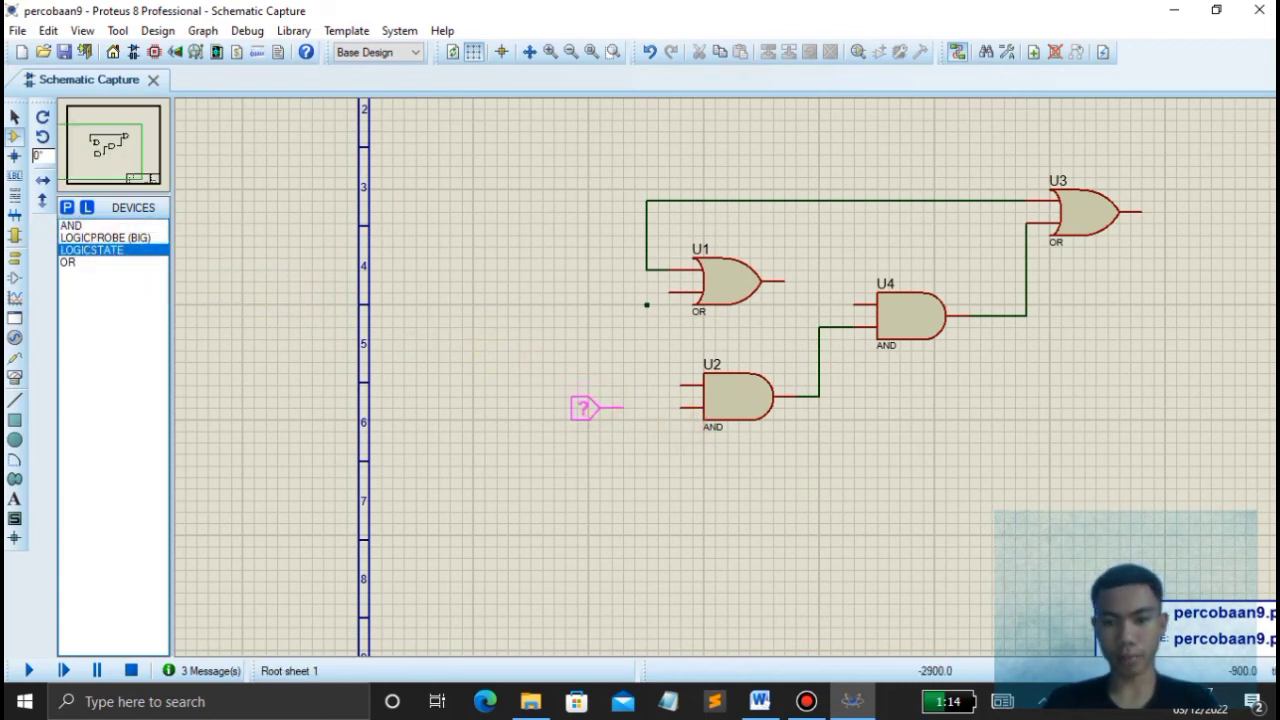
{"action": "left_click", "coordinate": [585, 408]}
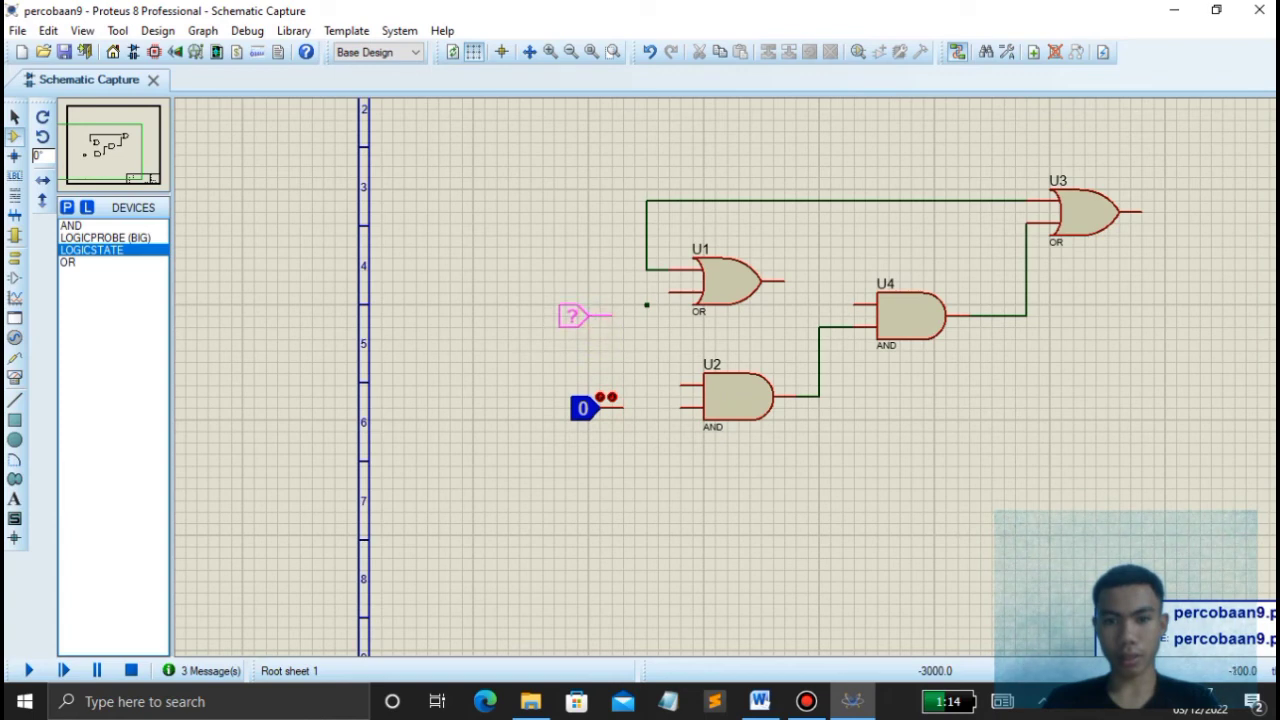
{"action": "left_click", "coordinate": [585, 305]}
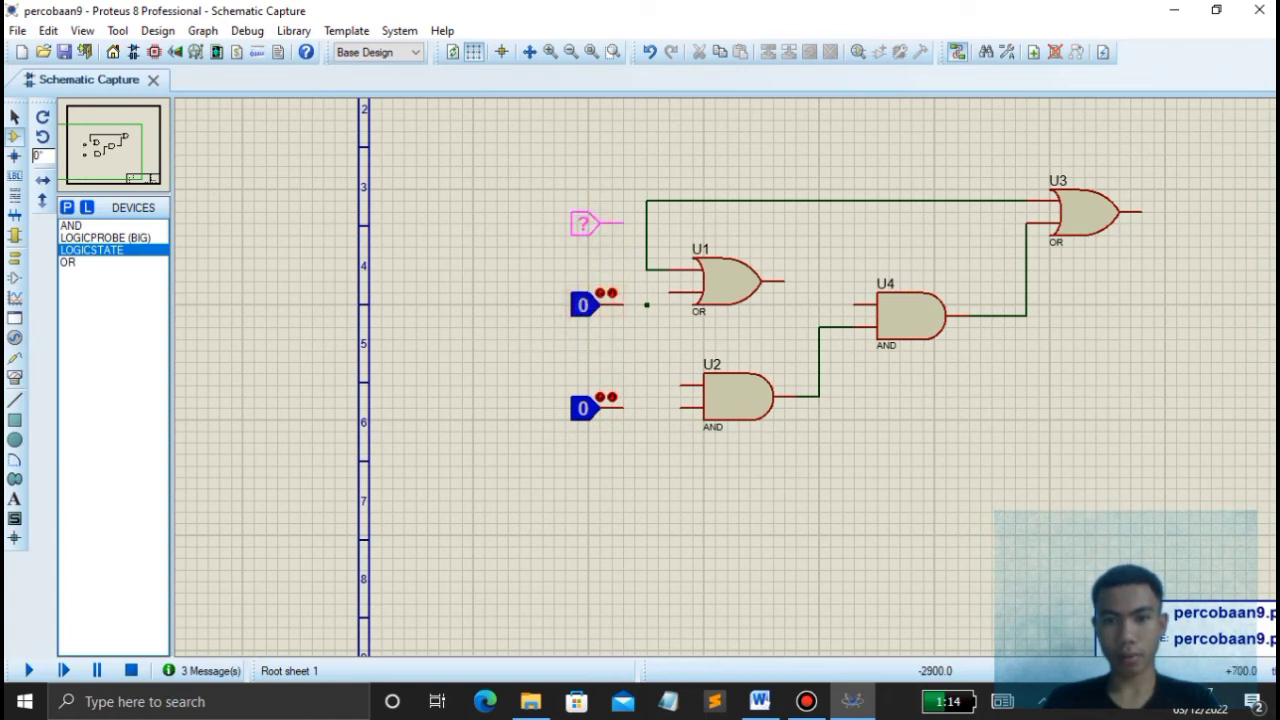
{"action": "left_click", "coordinate": [585, 222]}
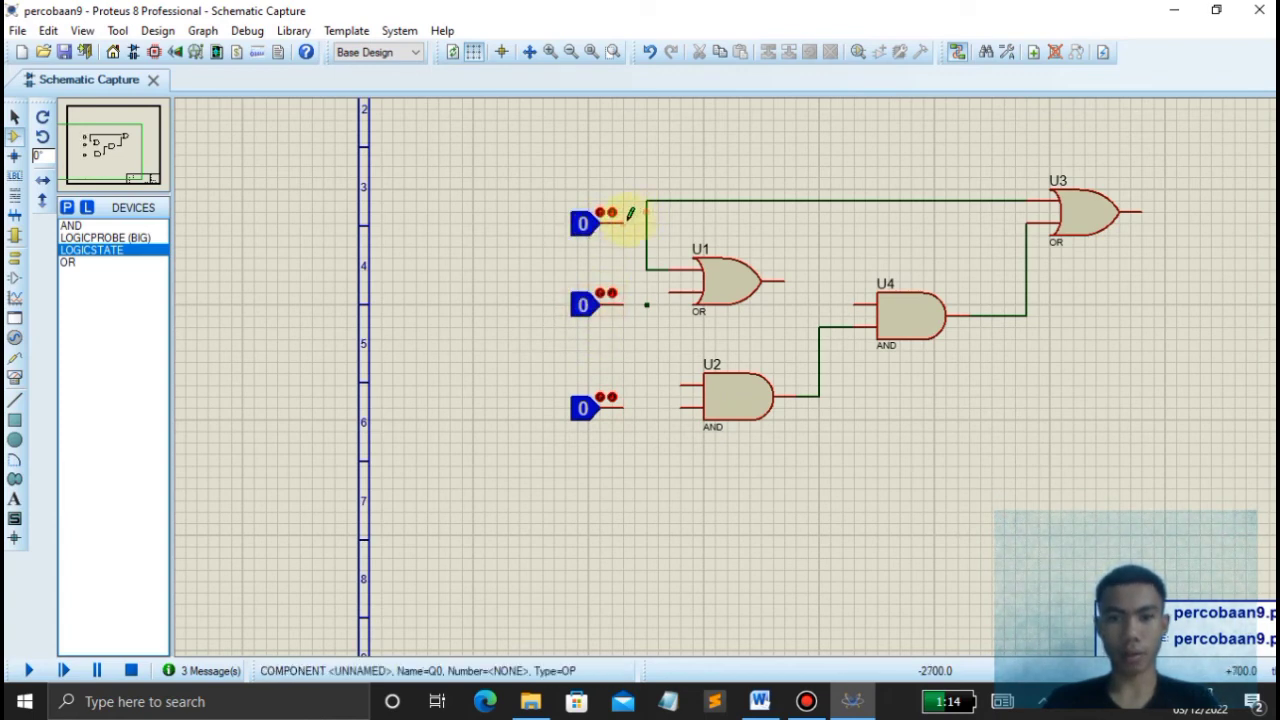
- Wire the top logic state to the line joining U1 and U3, and the middle one to U1's lower and U2's upper inputs
{"action": "left_click", "coordinate": [628, 220]}
{"action": "left_click", "coordinate": [646, 222]}
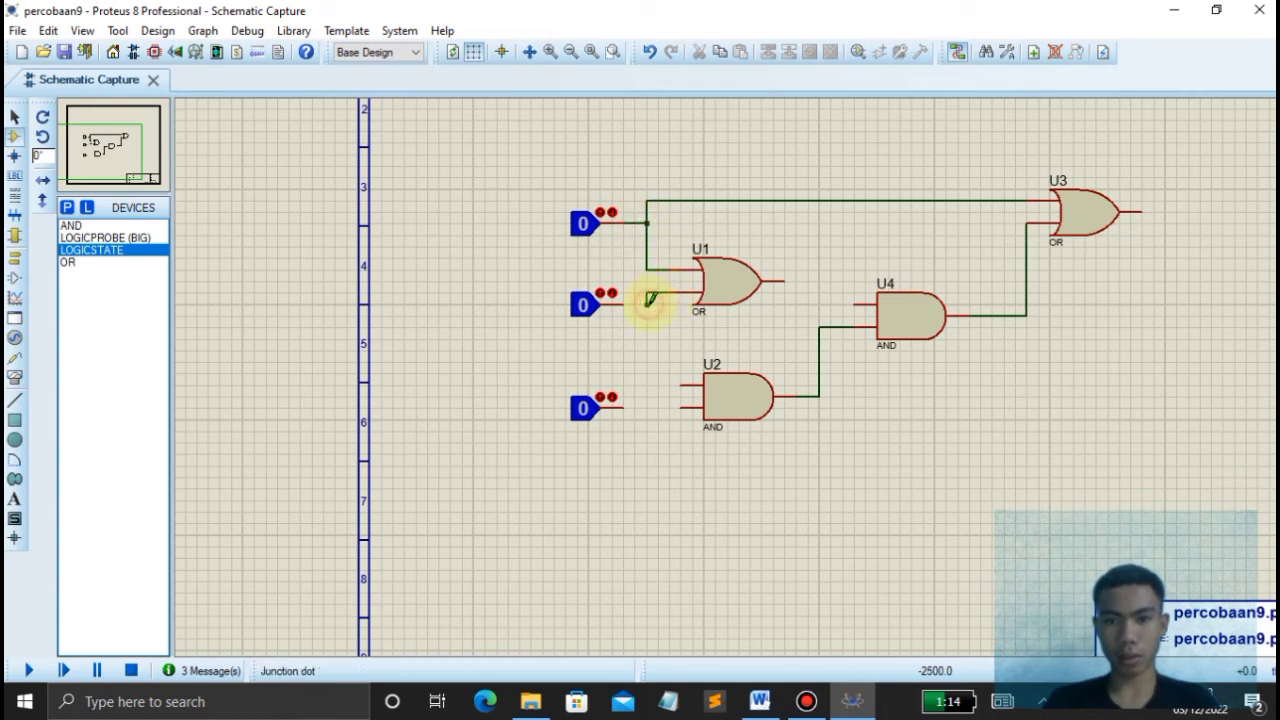
{"action": "left_click", "coordinate": [681, 385]}
{"action": "left_click", "coordinate": [648, 295]}
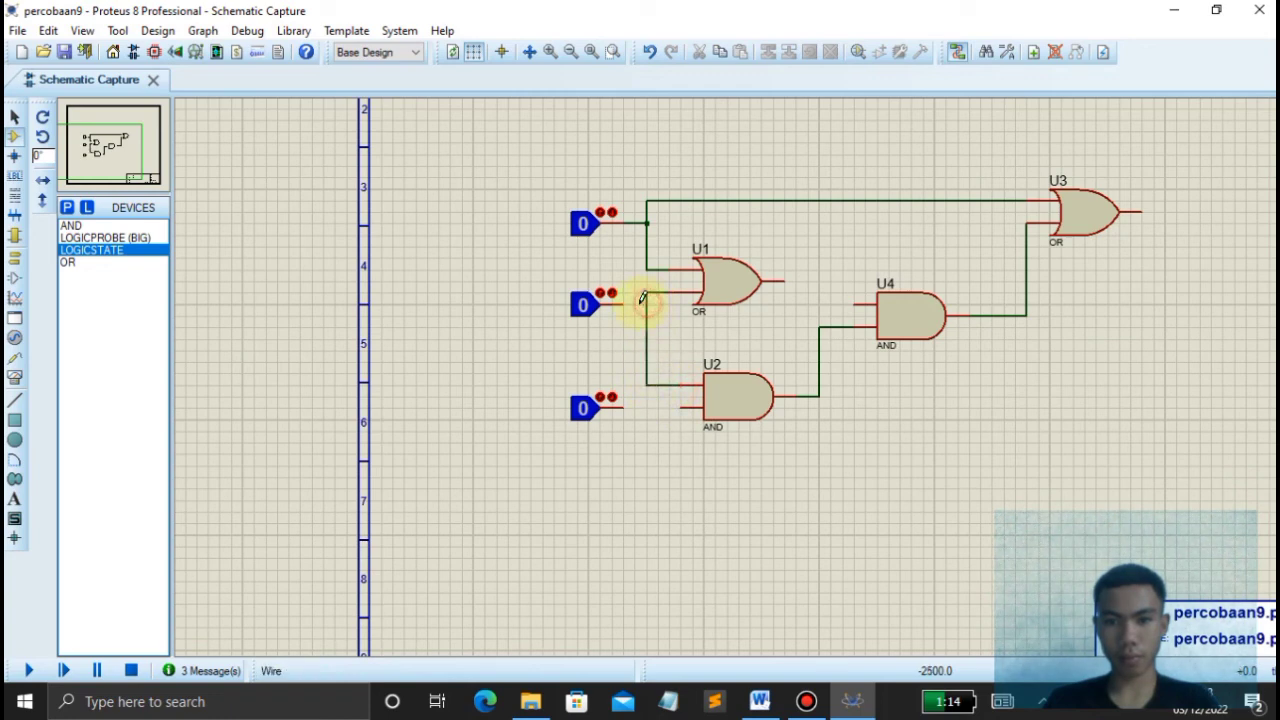
{"action": "left_click", "coordinate": [628, 302]}
{"action": "left_click", "coordinate": [647, 304]}
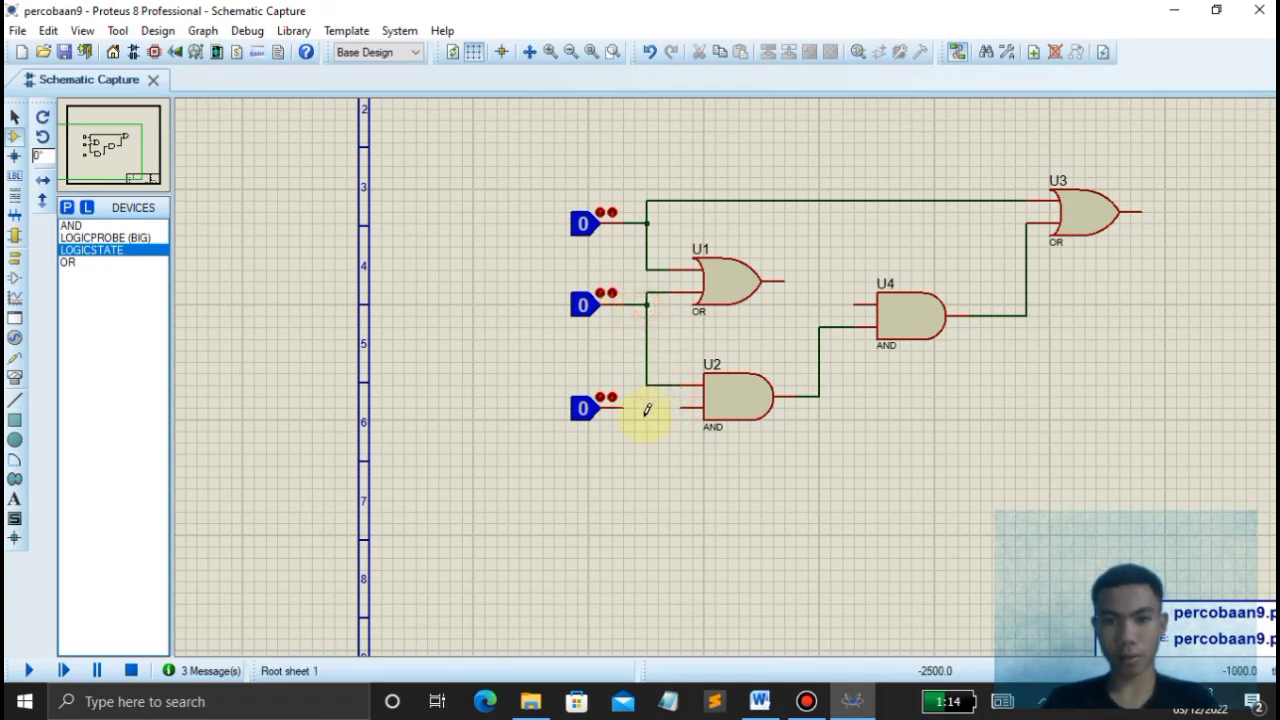
- Wire the bottom logic state to U2's lower input, and OR gate U1's output to AND gate U4's upper input
{"action": "left_click", "coordinate": [626, 405]}
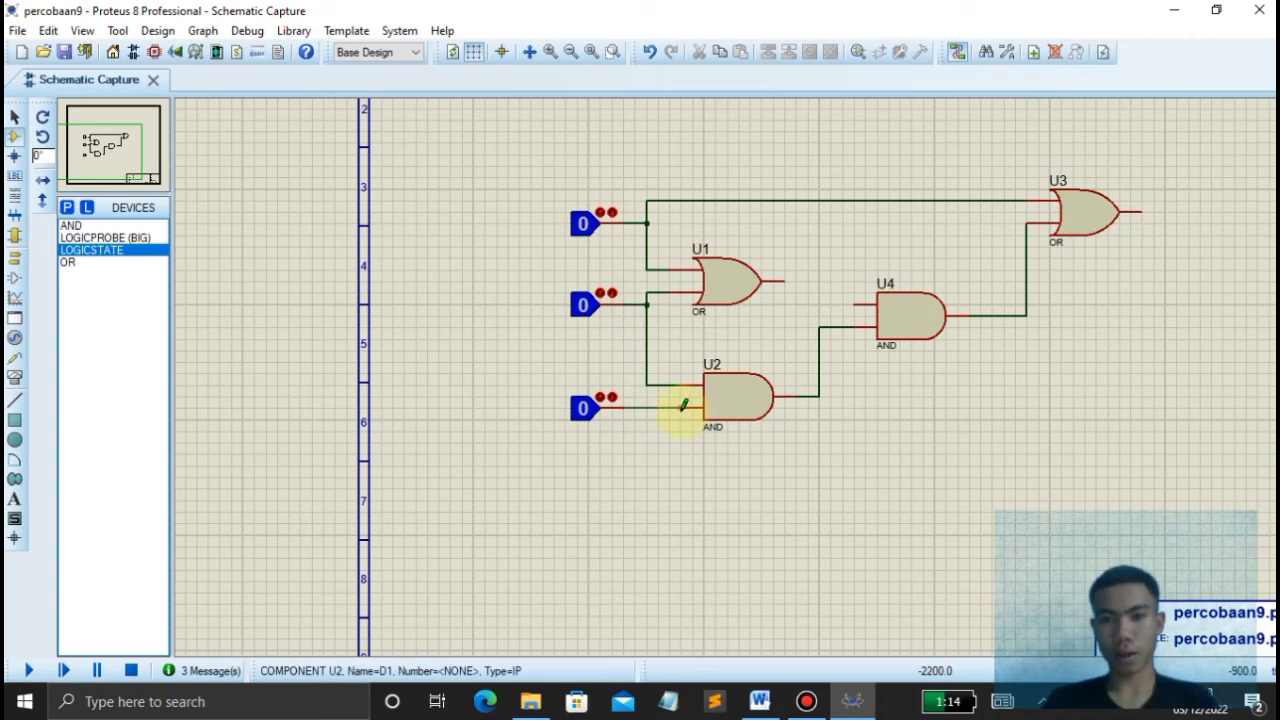
{"action": "left_click", "coordinate": [683, 407]}
{"action": "left_click", "coordinate": [853, 304]}
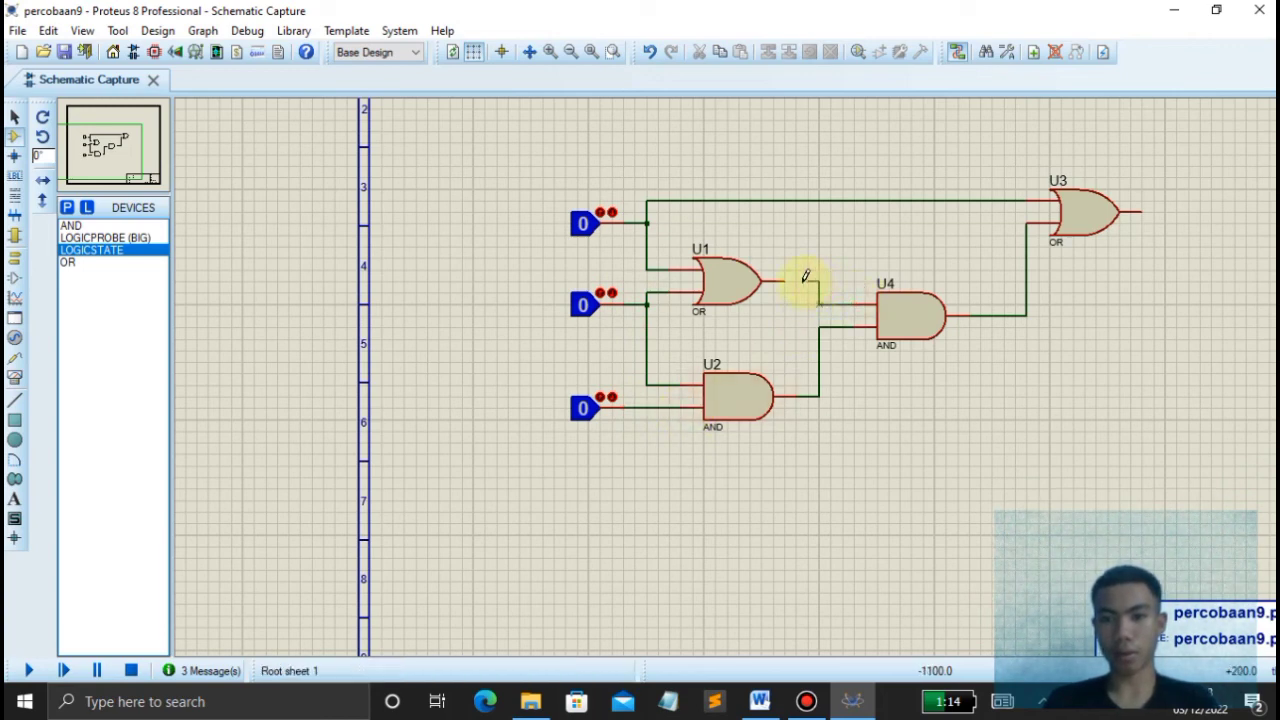
{"action": "left_click", "coordinate": [784, 282]}
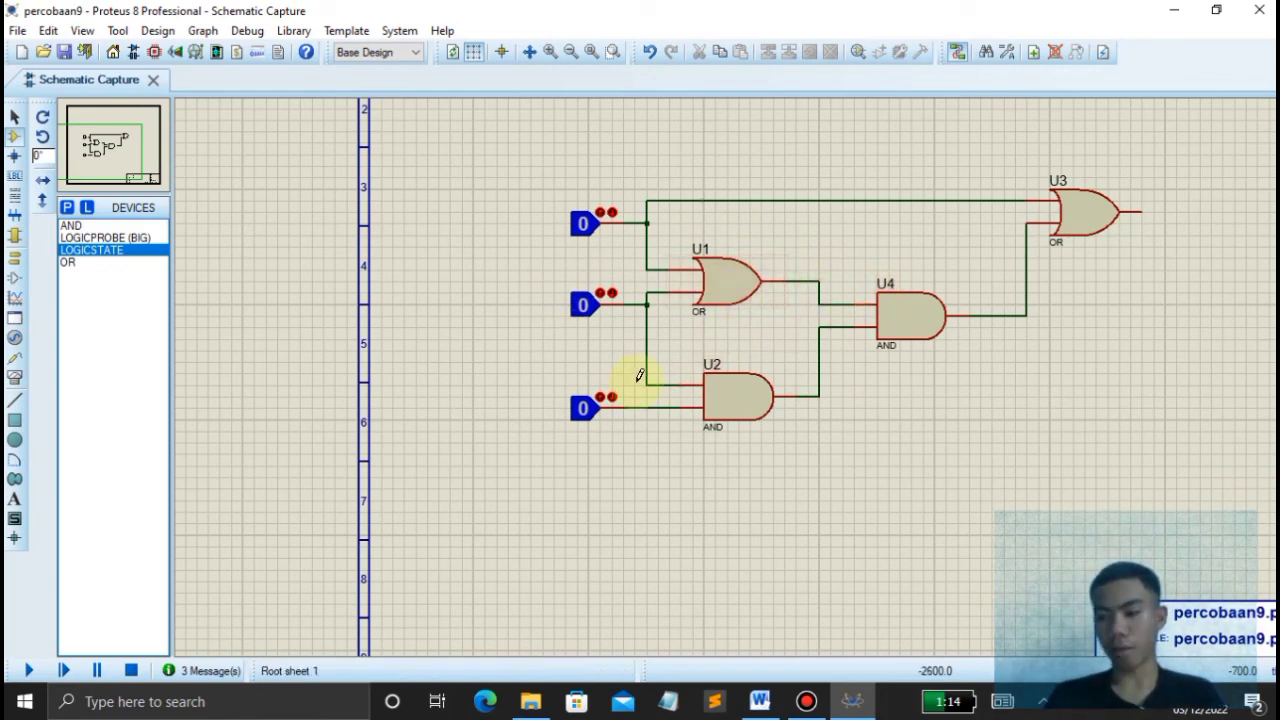
{"action": "left_click", "coordinate": [722, 384]}
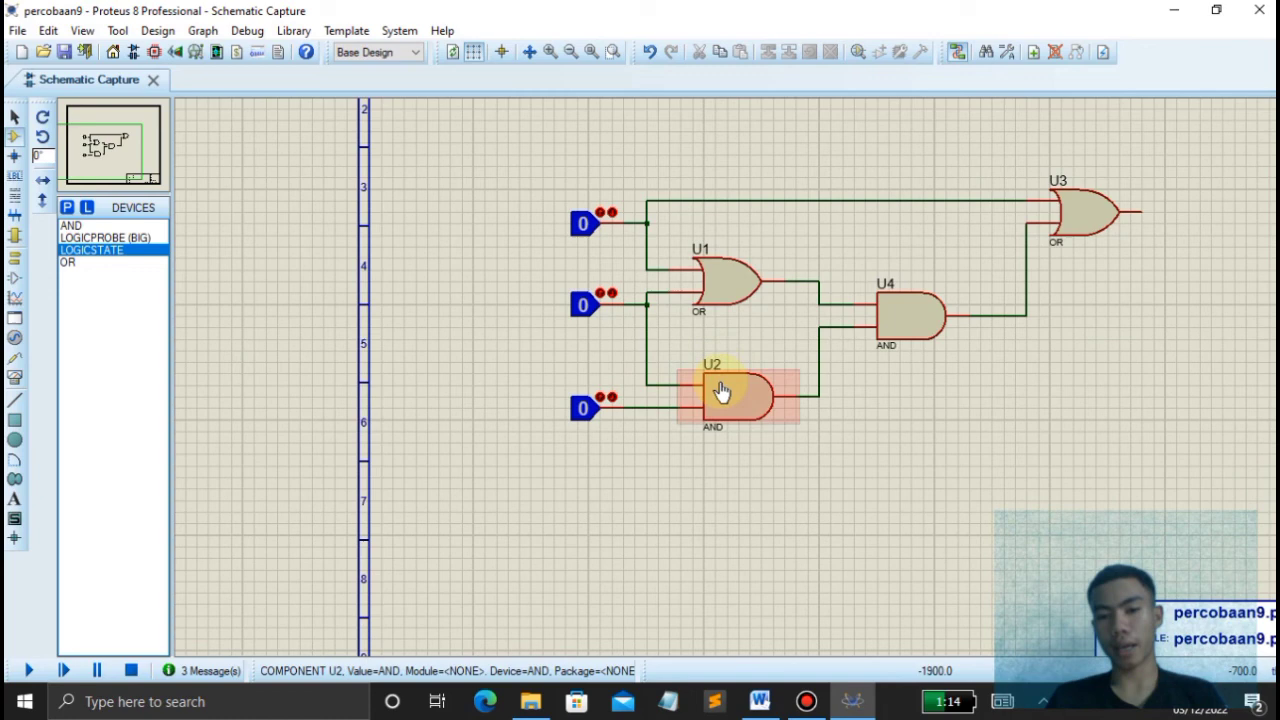
{"action": "left_click", "coordinate": [738, 288]}
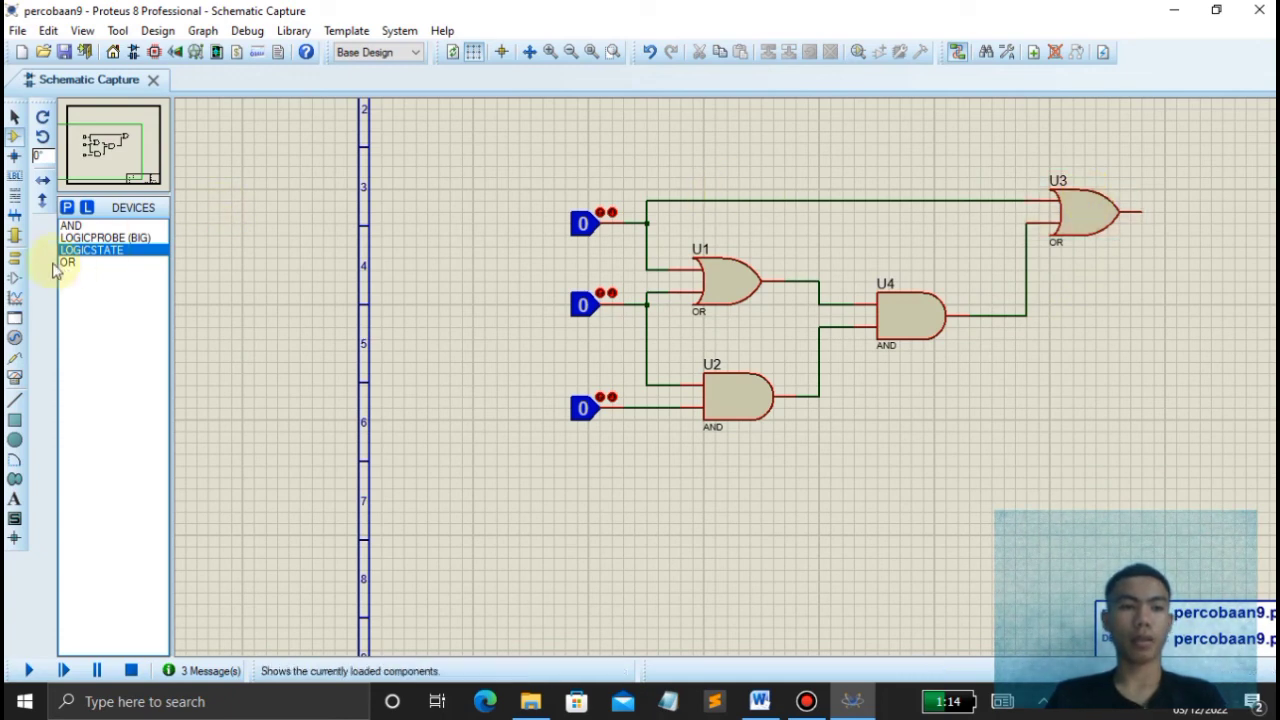
- Place a big logic probe to the right of OR gate U3 and wire it to U3's output
{"action": "left_click", "coordinate": [95, 238]}
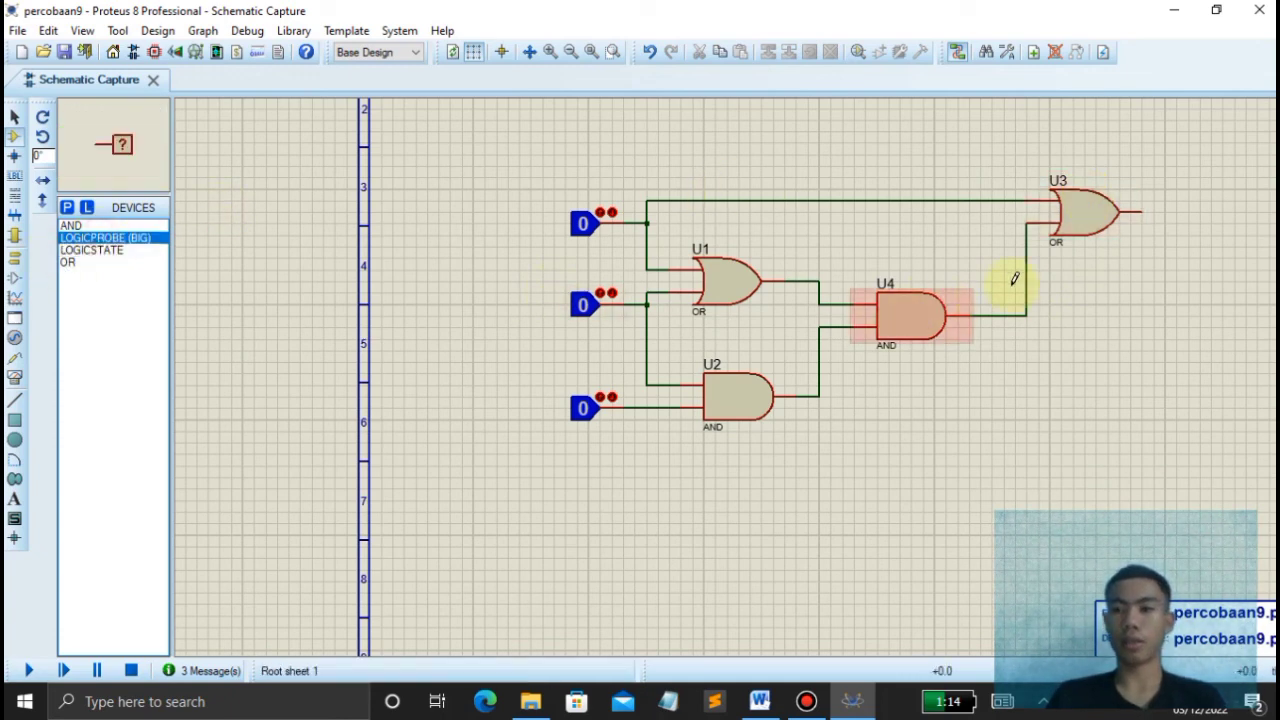
{"action": "left_click", "coordinate": [1185, 259]}
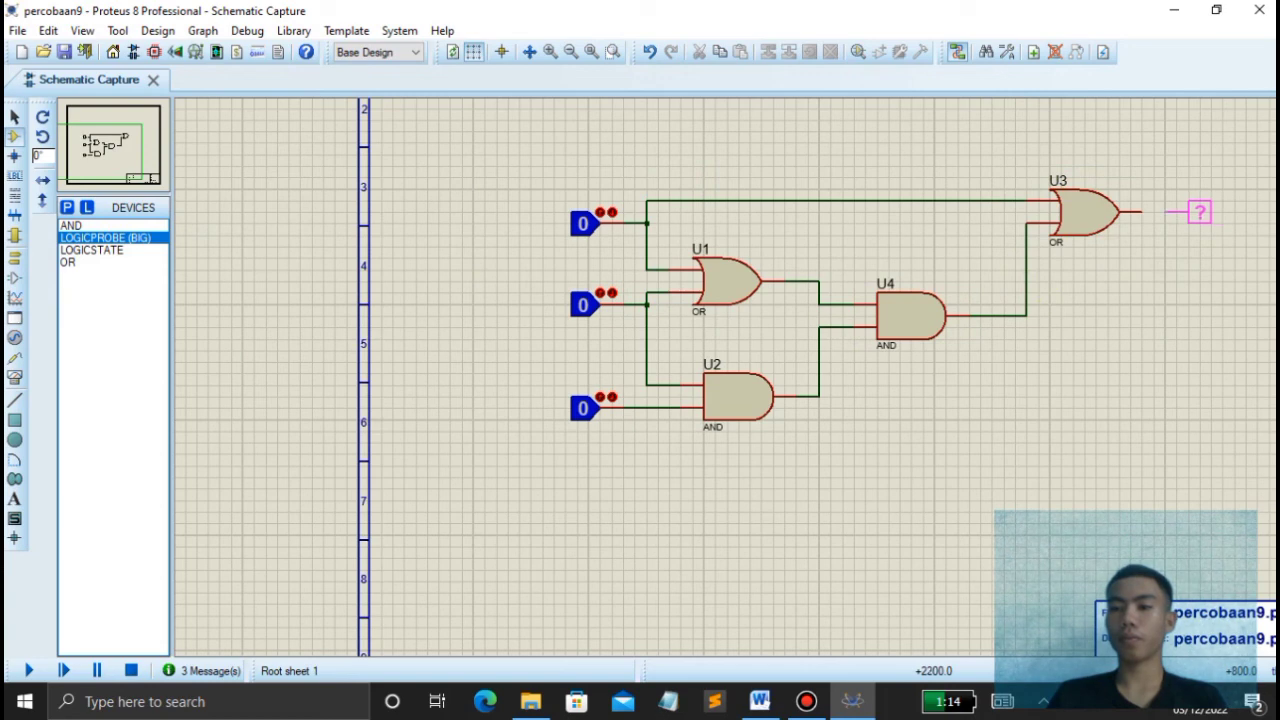
{"action": "left_click", "coordinate": [1196, 211]}
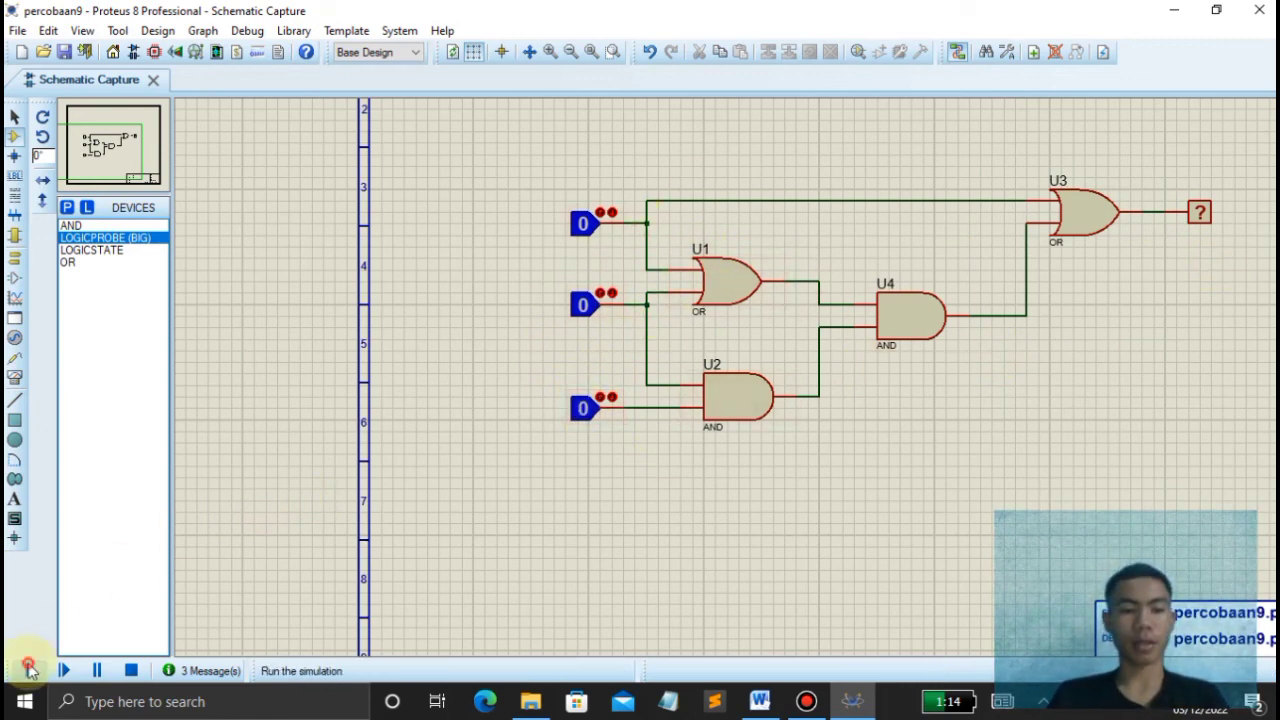
- Run the simulation and test inputs A, B, C at 0-1-0, 0-1-1 and 0-0-1, then reset them all to 0
{"action": "left_click", "coordinate": [29, 670]}
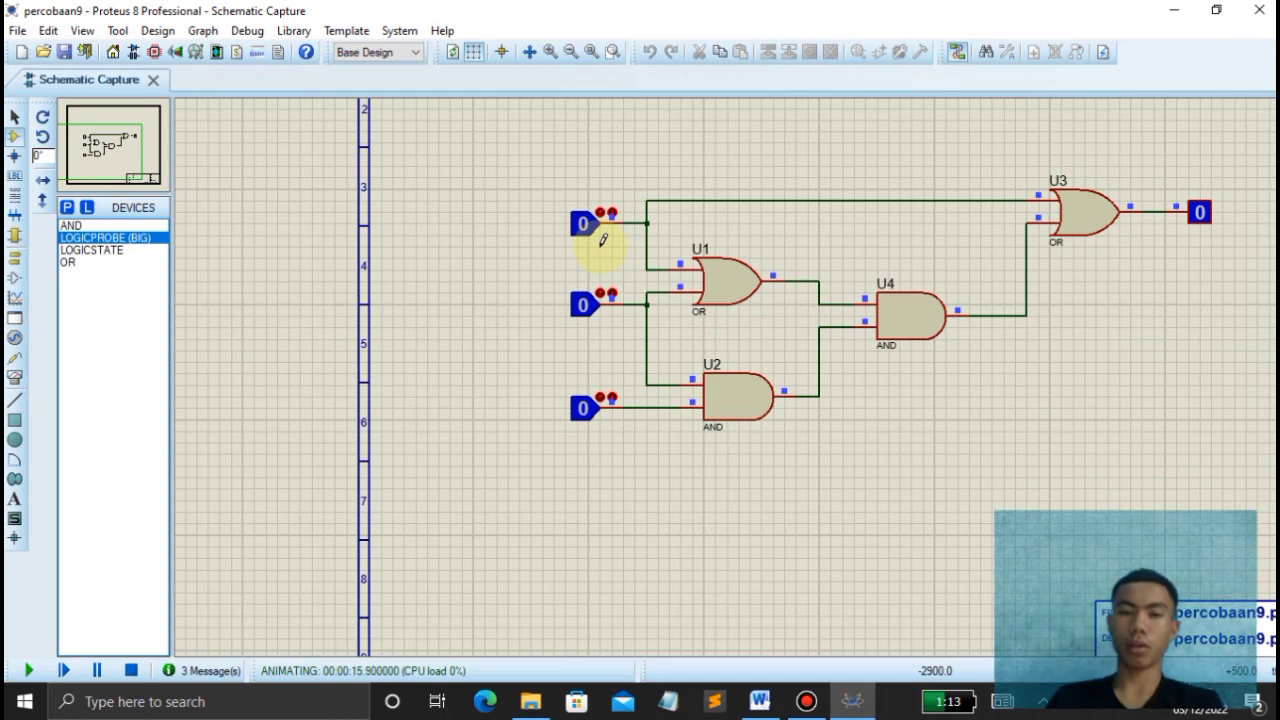
{"action": "left_click", "coordinate": [585, 308]}
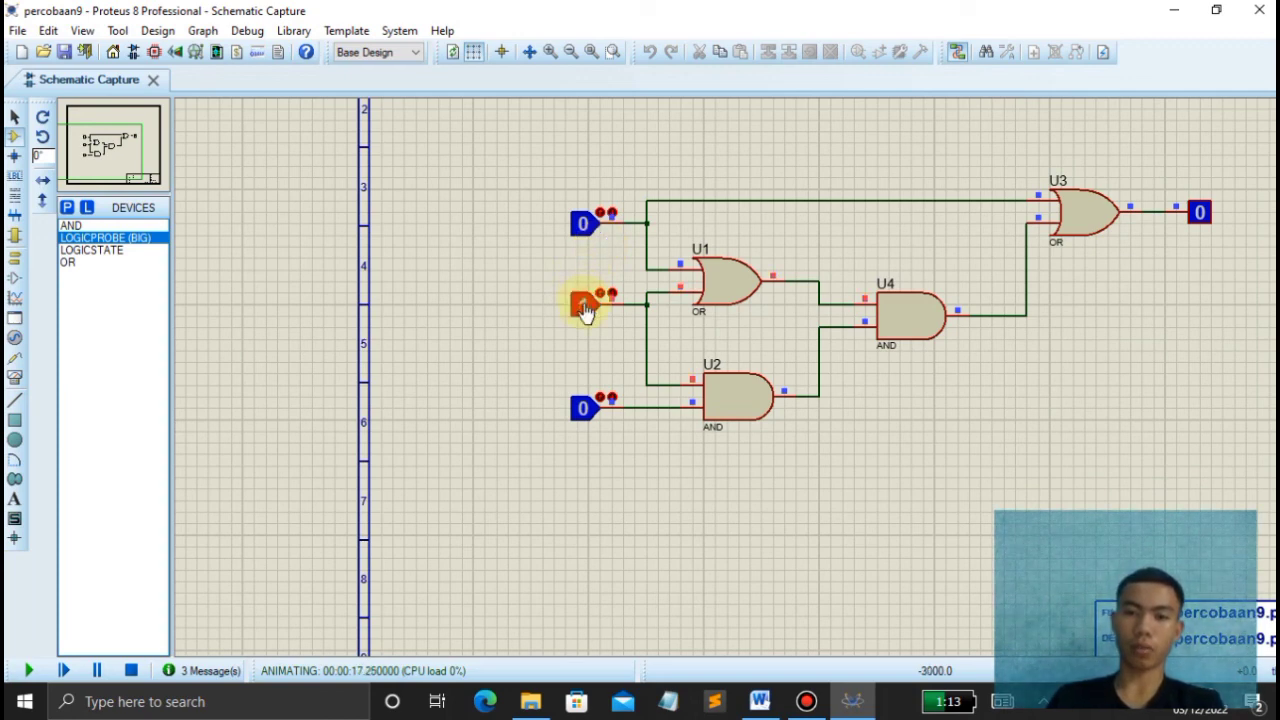
{"action": "left_click", "coordinate": [585, 410]}
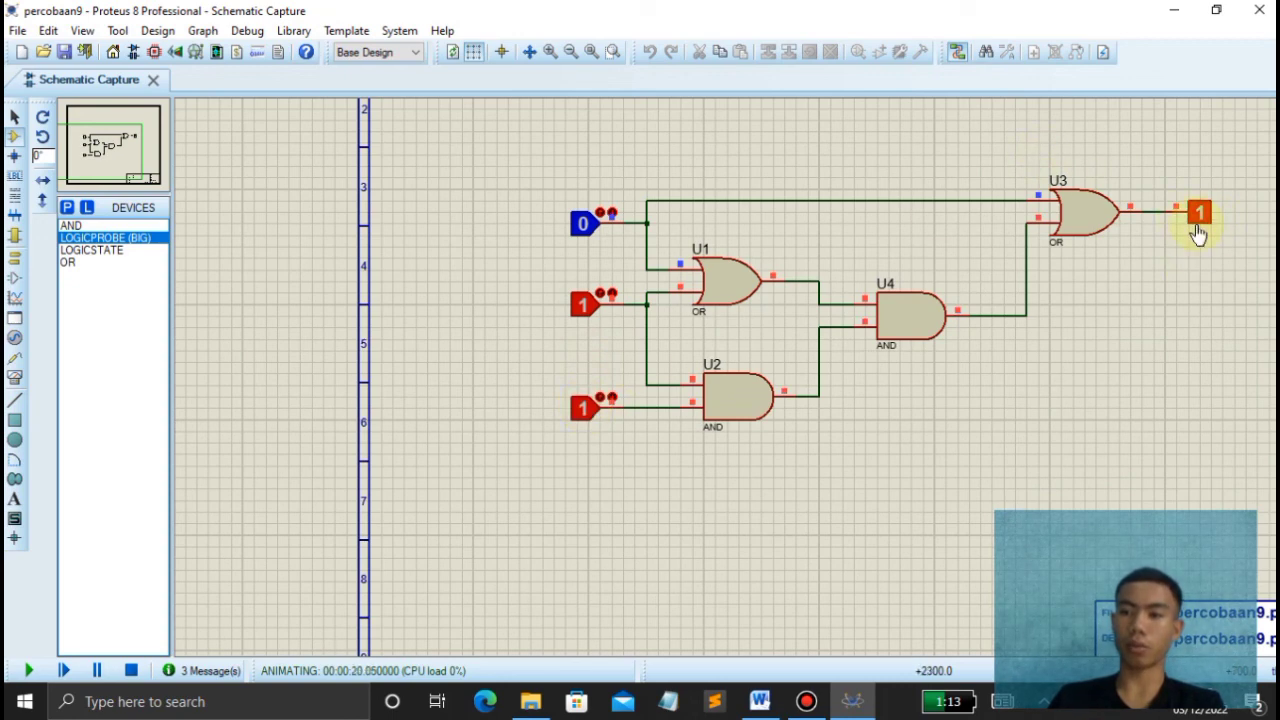
{"action": "left_click", "coordinate": [585, 318]}
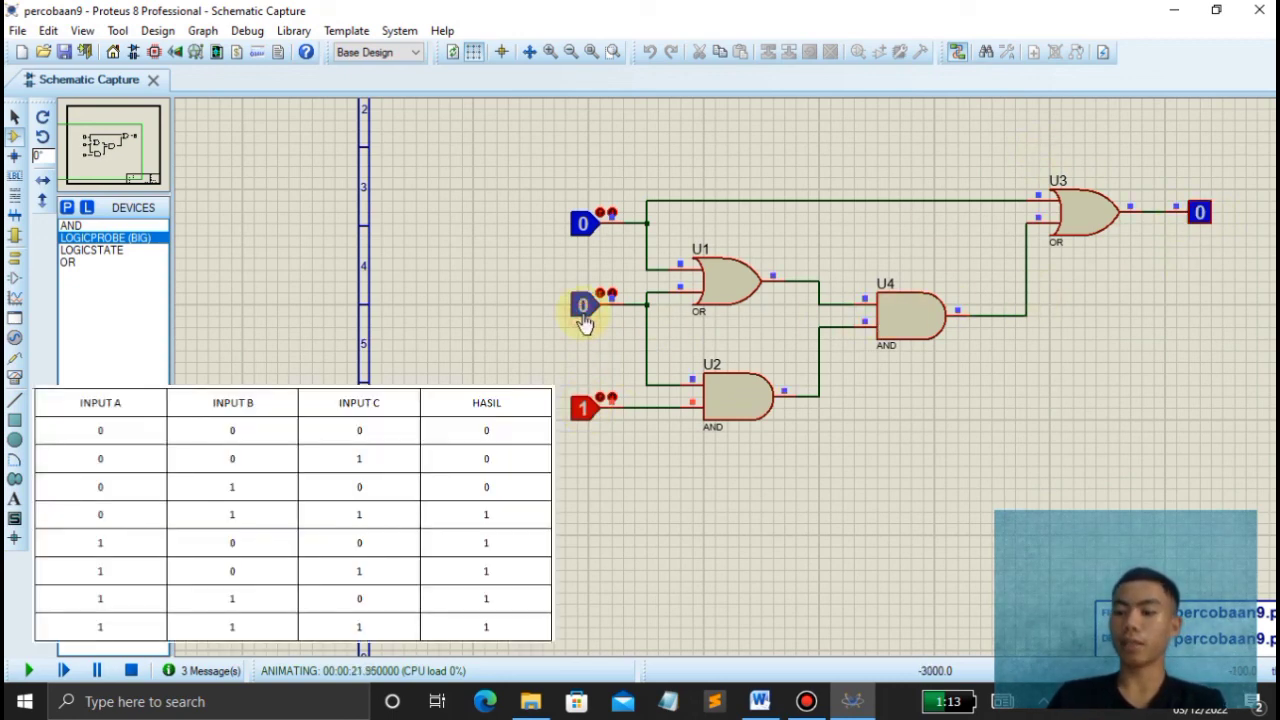
{"action": "left_click", "coordinate": [590, 422]}
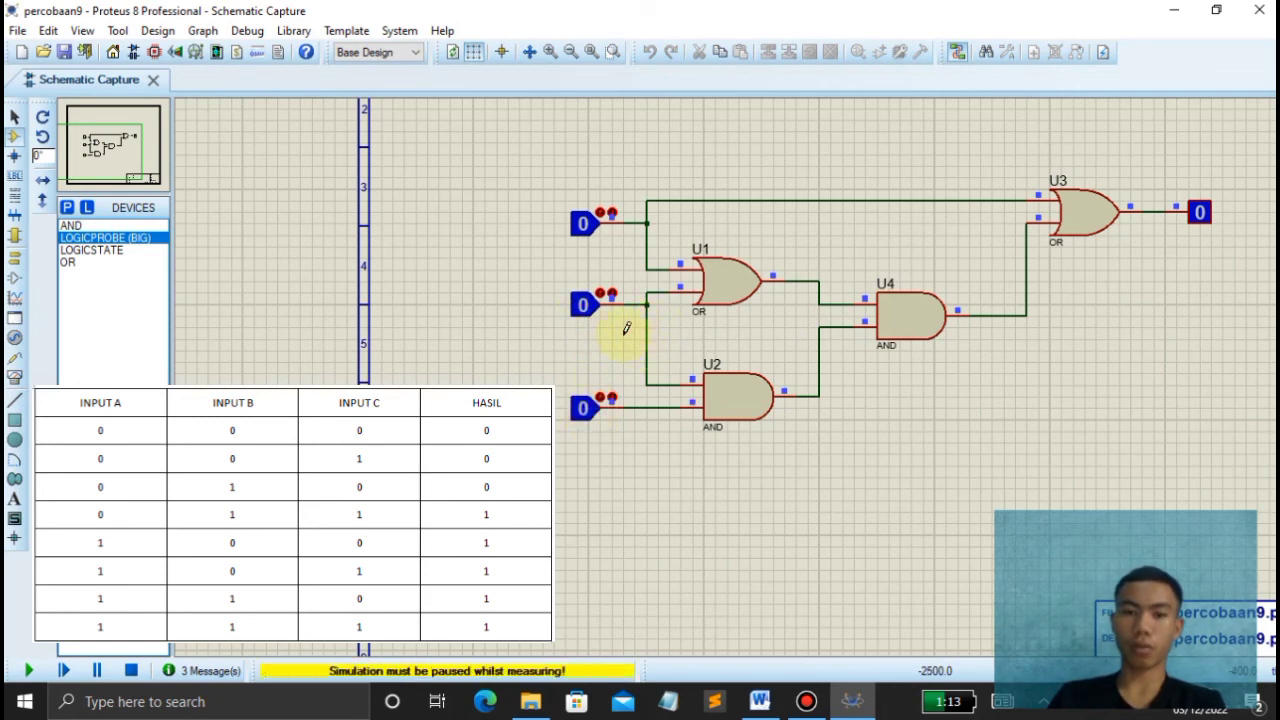
- Test the circuit with only input B at 1, then with only input A at 1, and reset both to 0
{"action": "left_click", "coordinate": [590, 316]}
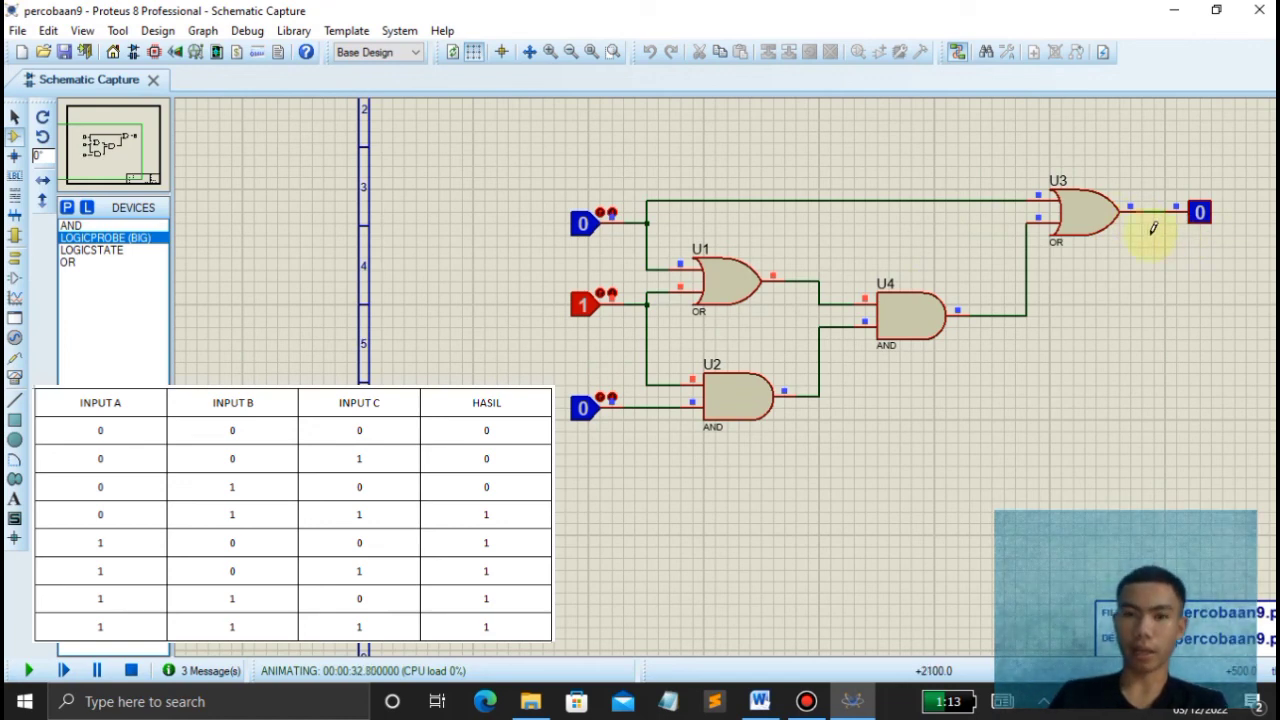
{"action": "left_click", "coordinate": [584, 304]}
{"action": "left_click", "coordinate": [585, 228]}
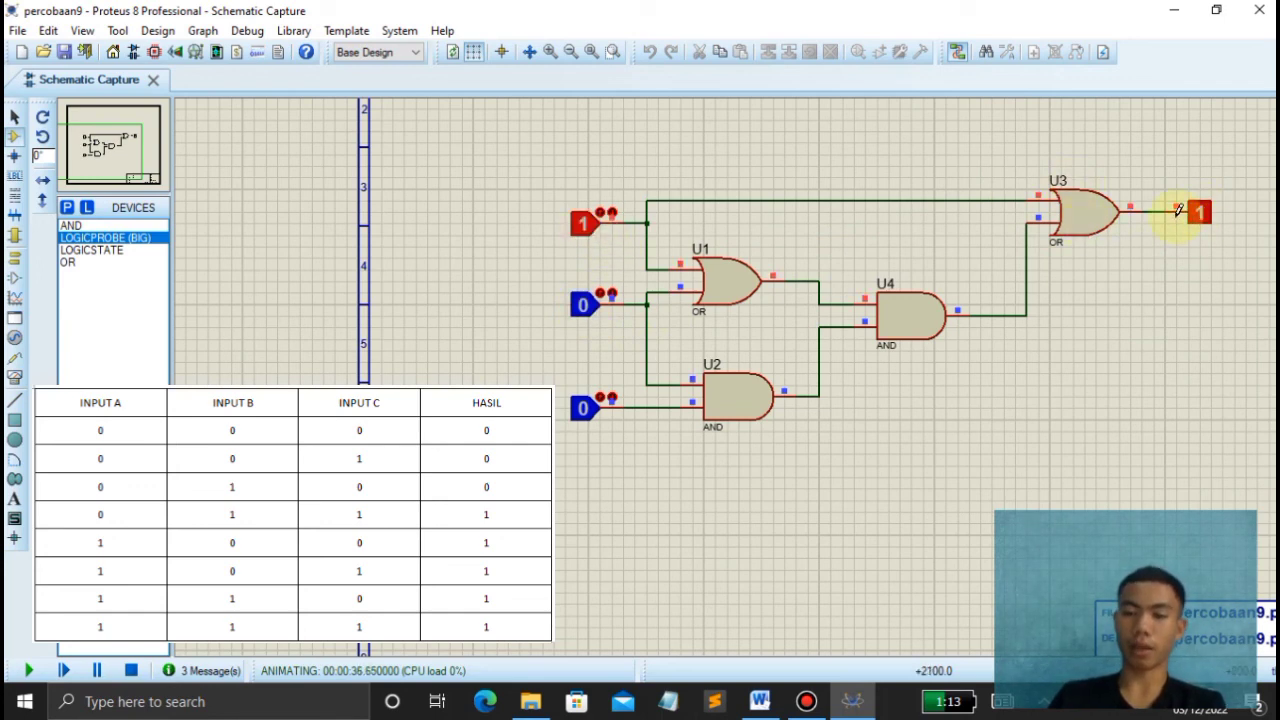
{"action": "left_click", "coordinate": [580, 224]}
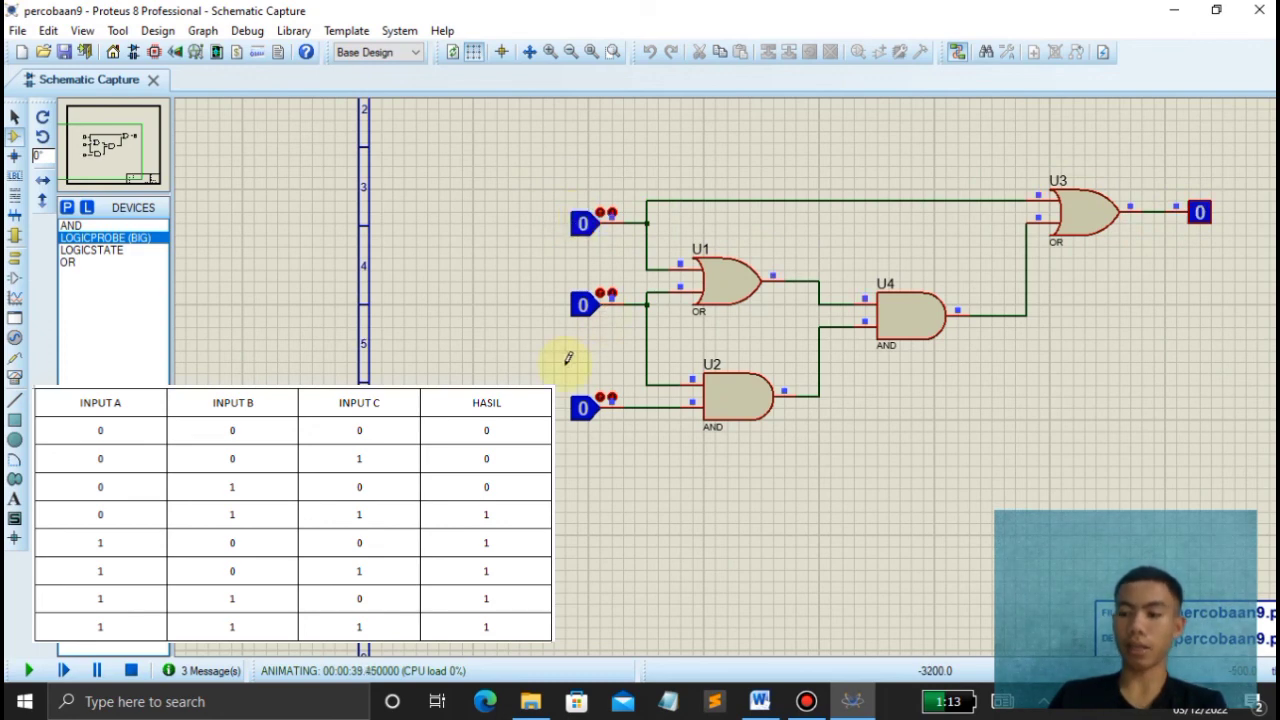
- Test the circuit with input A at 1, then with A and C both at 1, and reset both to 0
{"action": "left_click", "coordinate": [585, 236]}
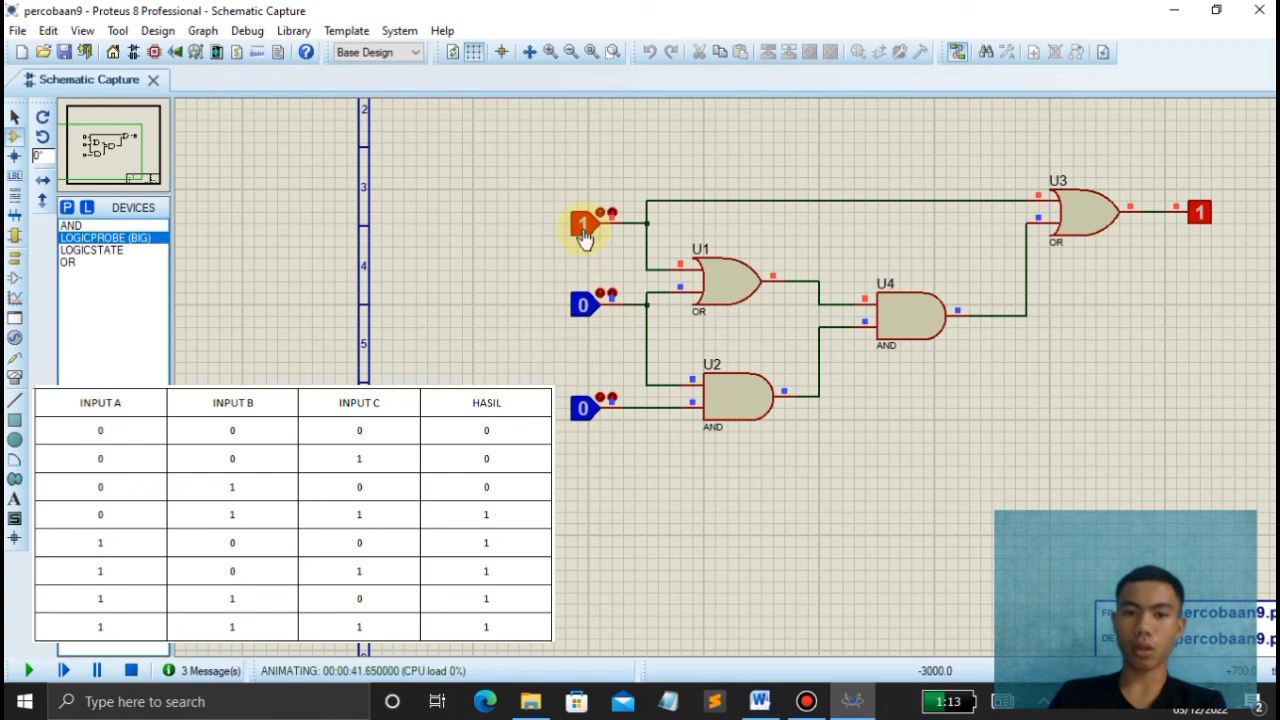
{"action": "left_click", "coordinate": [585, 416]}
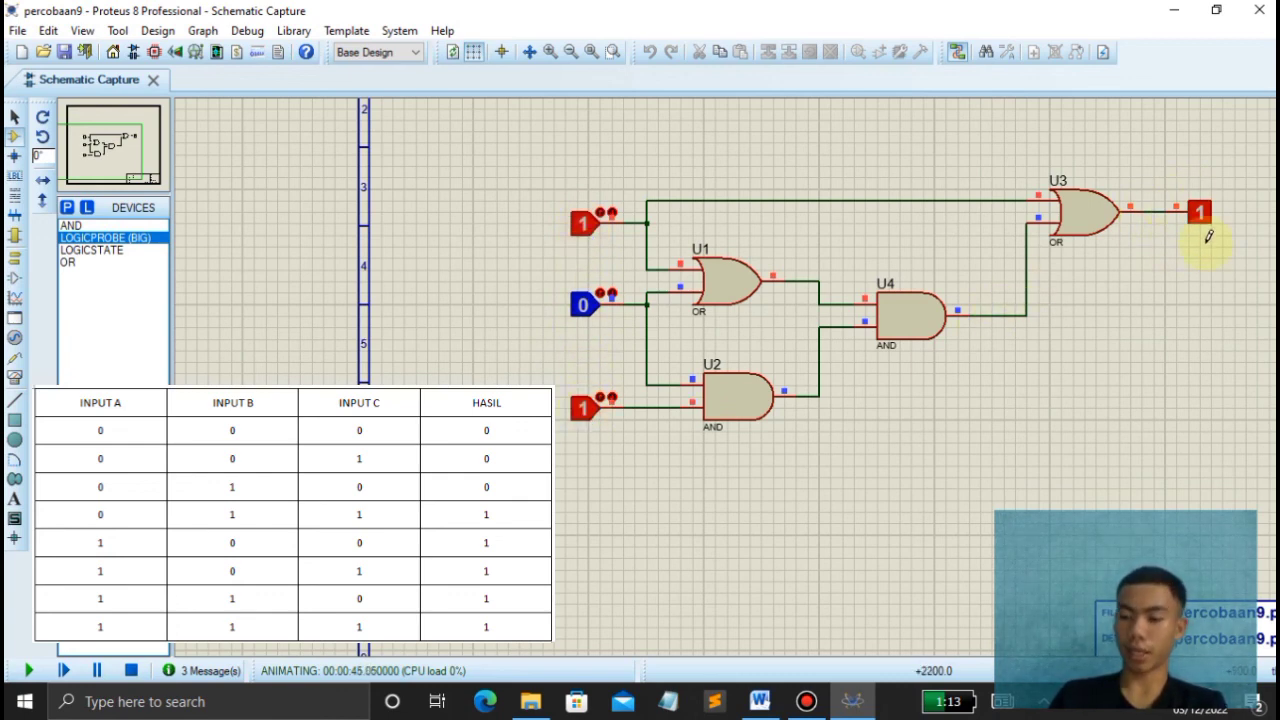
{"action": "left_click", "coordinate": [585, 229]}
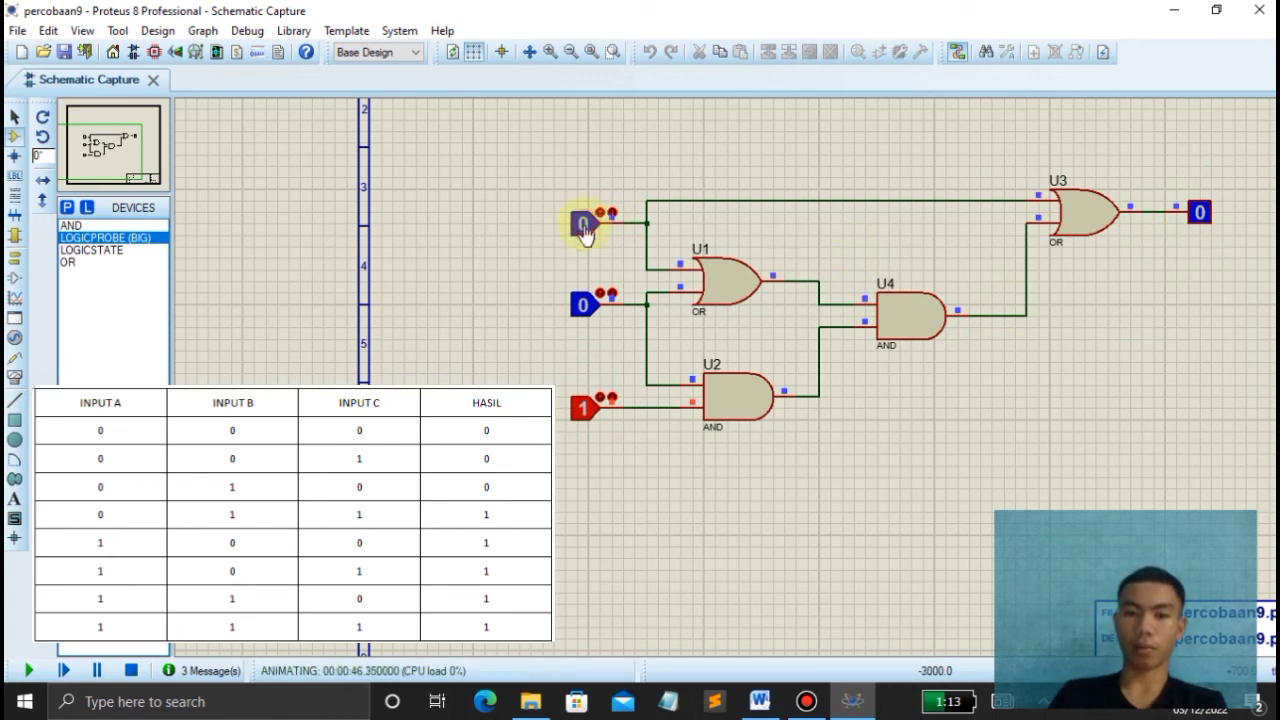
{"action": "left_click", "coordinate": [585, 410]}
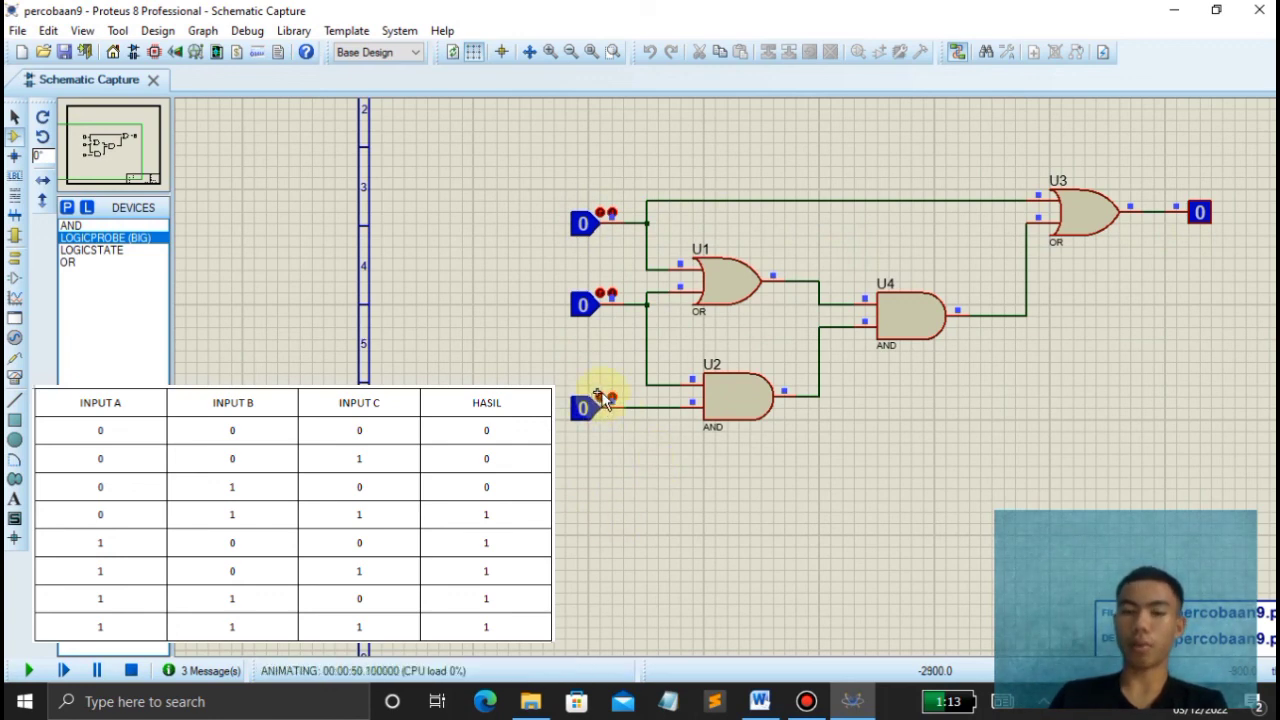
- Test the circuit with inputs A and B at 1 and C at 0, then with all three inputs at 1
{"action": "left_click", "coordinate": [586, 228]}
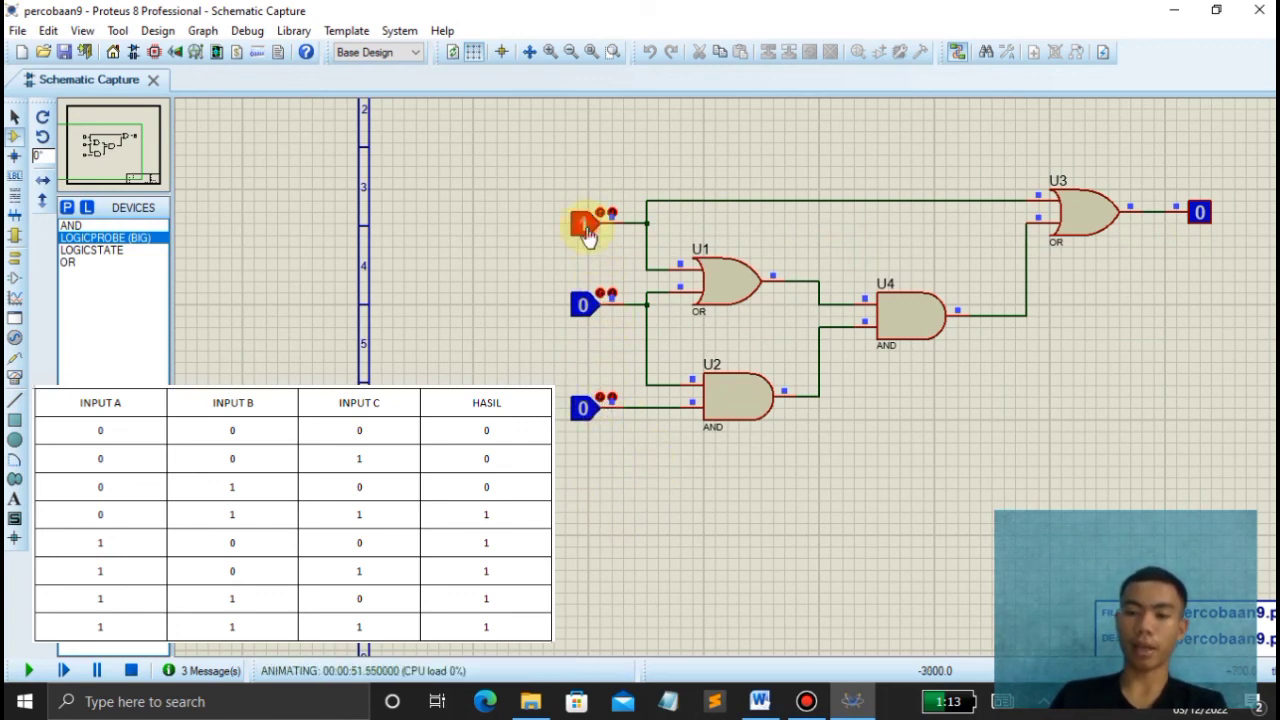
{"action": "left_click", "coordinate": [585, 303]}
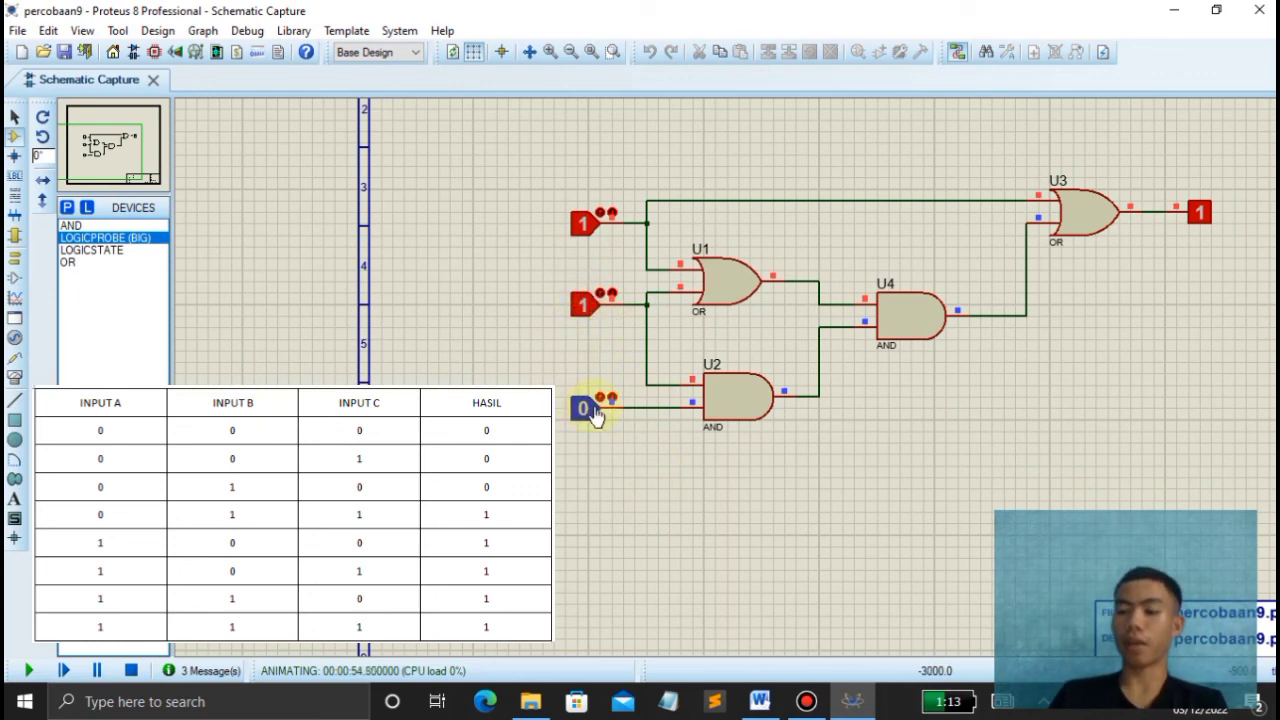
{"action": "left_click", "coordinate": [586, 312]}
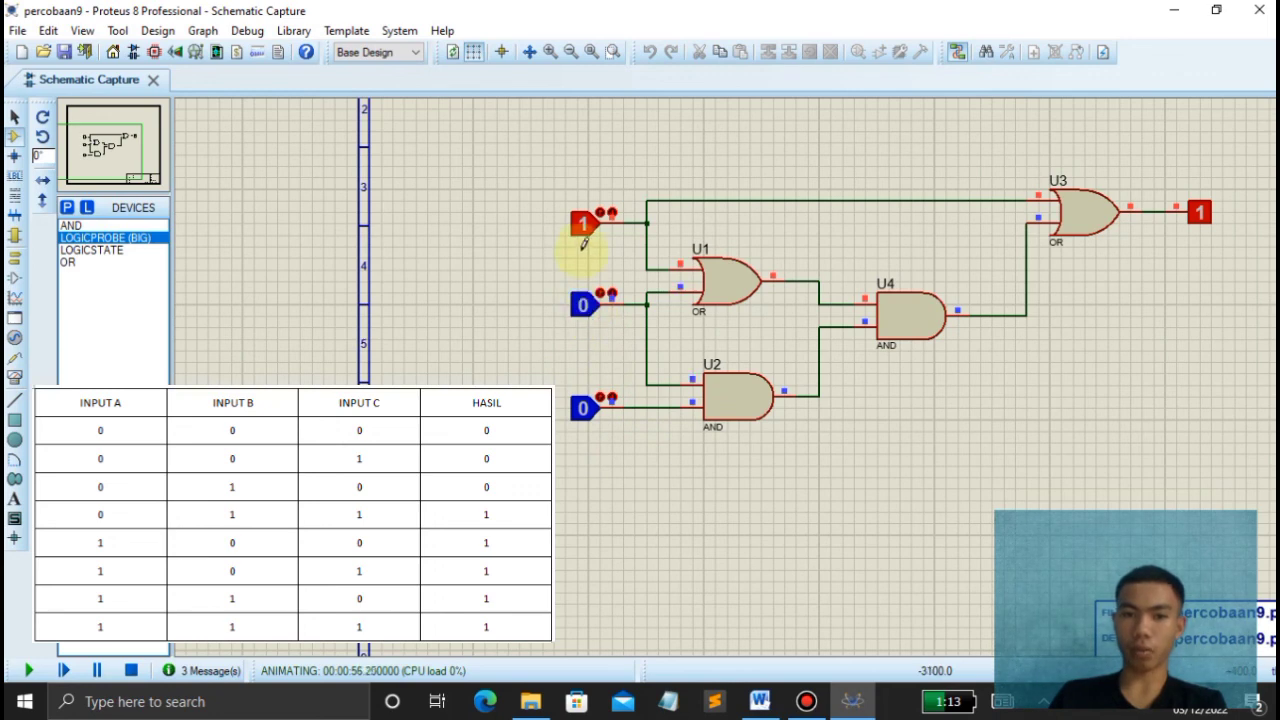
{"action": "left_click", "coordinate": [589, 314]}
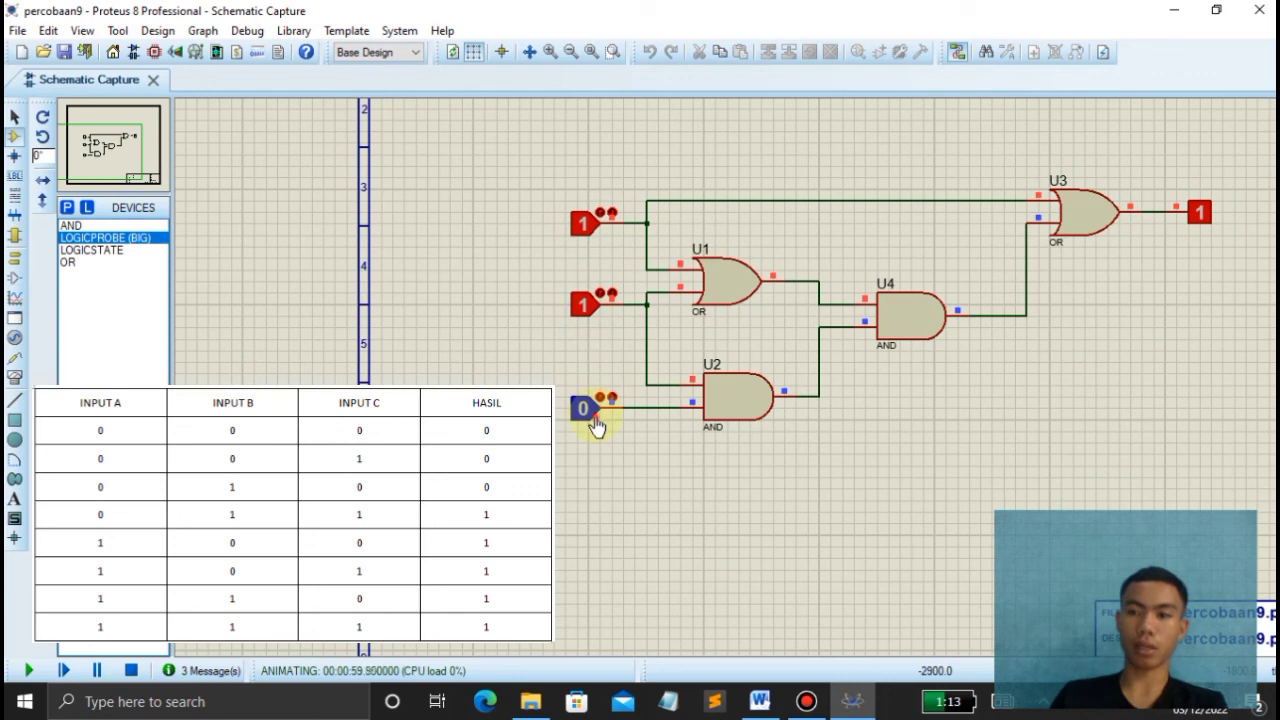
{"action": "left_click", "coordinate": [593, 421]}
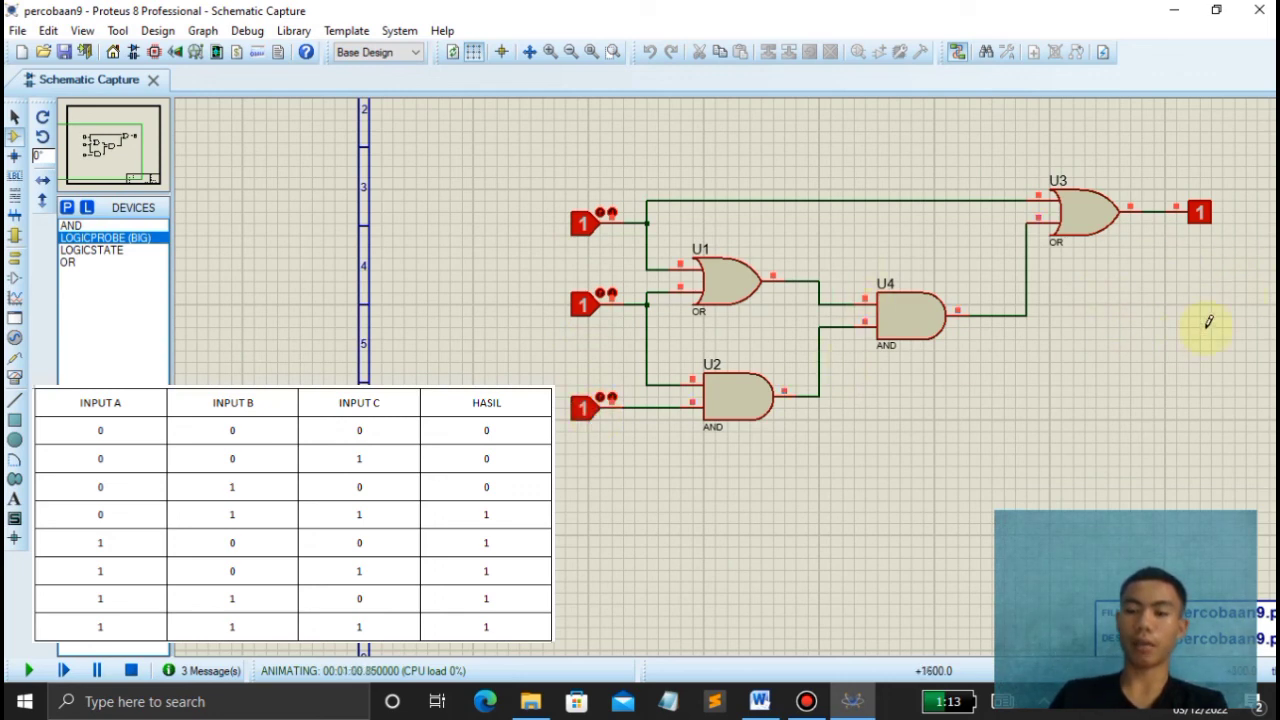